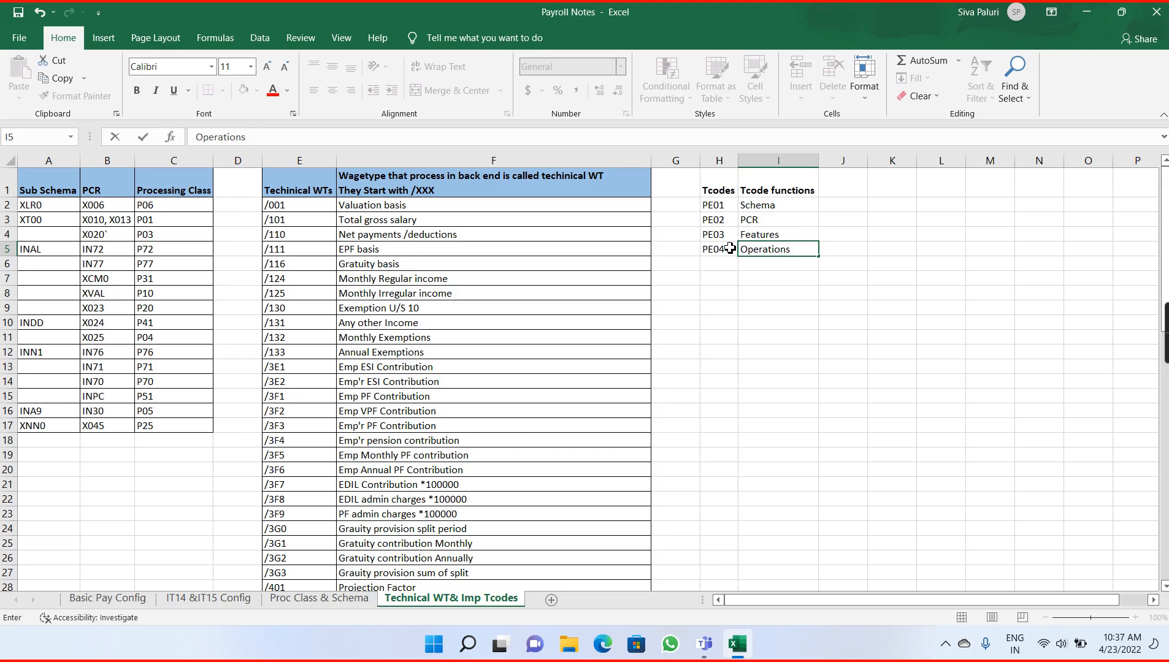
Complete the PE04 function in cell I5 as "Operations & functions" and fit column I's width to its contents.
{"action": "type", "text": "ons"}
{"action": "key", "text": "Return"}
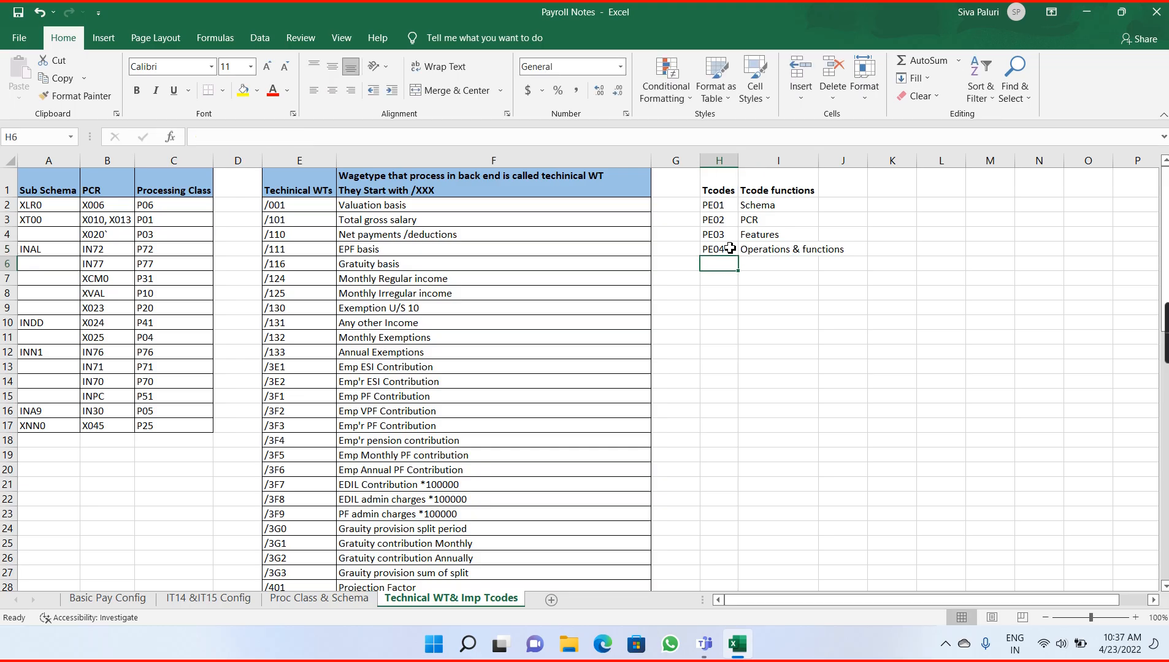
{"action": "double_click", "coordinate": [821, 162]}
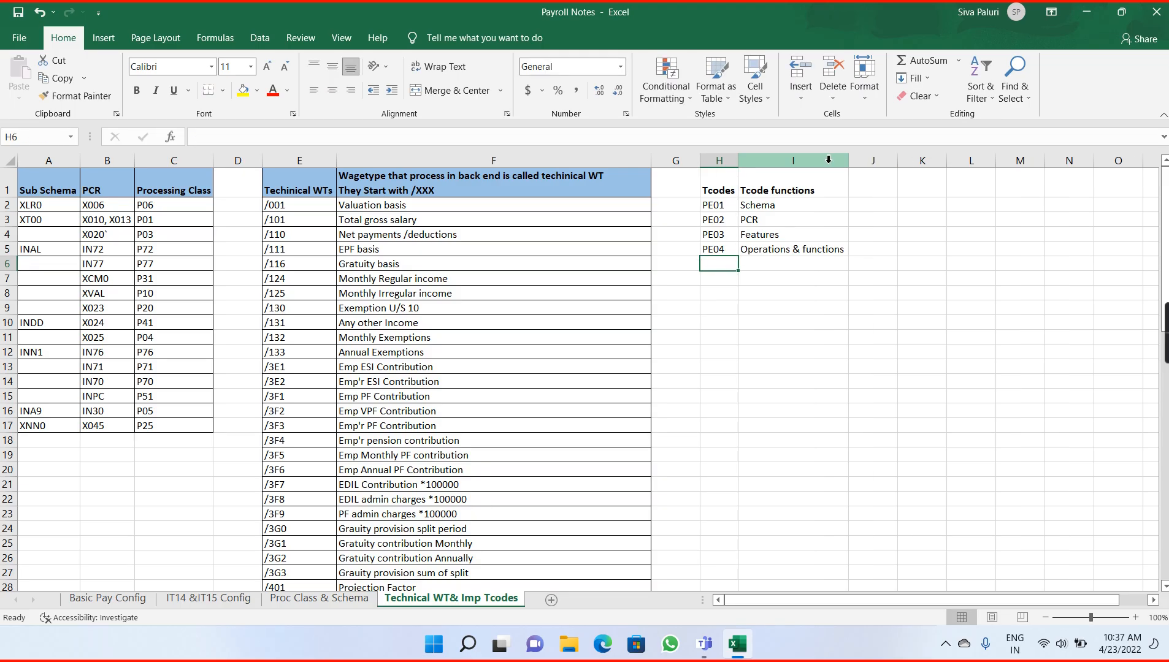
Minimise the workbook, launch SAP Logon from the desktop and open the saved system's logon screen.
{"action": "left_click", "coordinate": [1086, 12]}
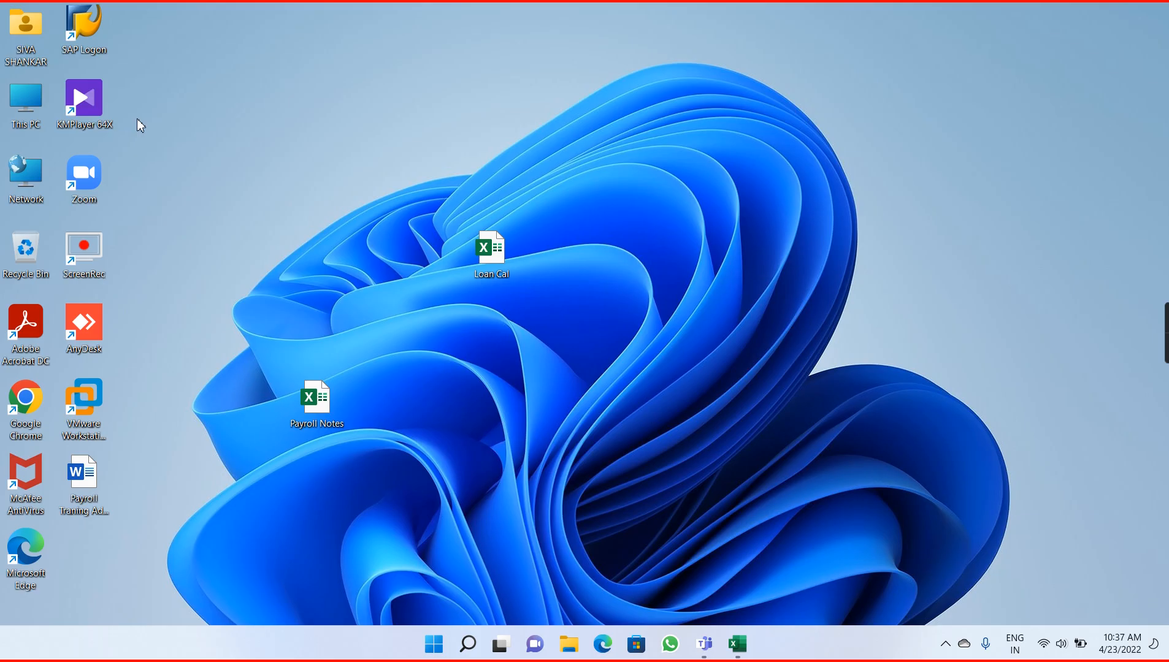
{"action": "double_click", "coordinate": [82, 28]}
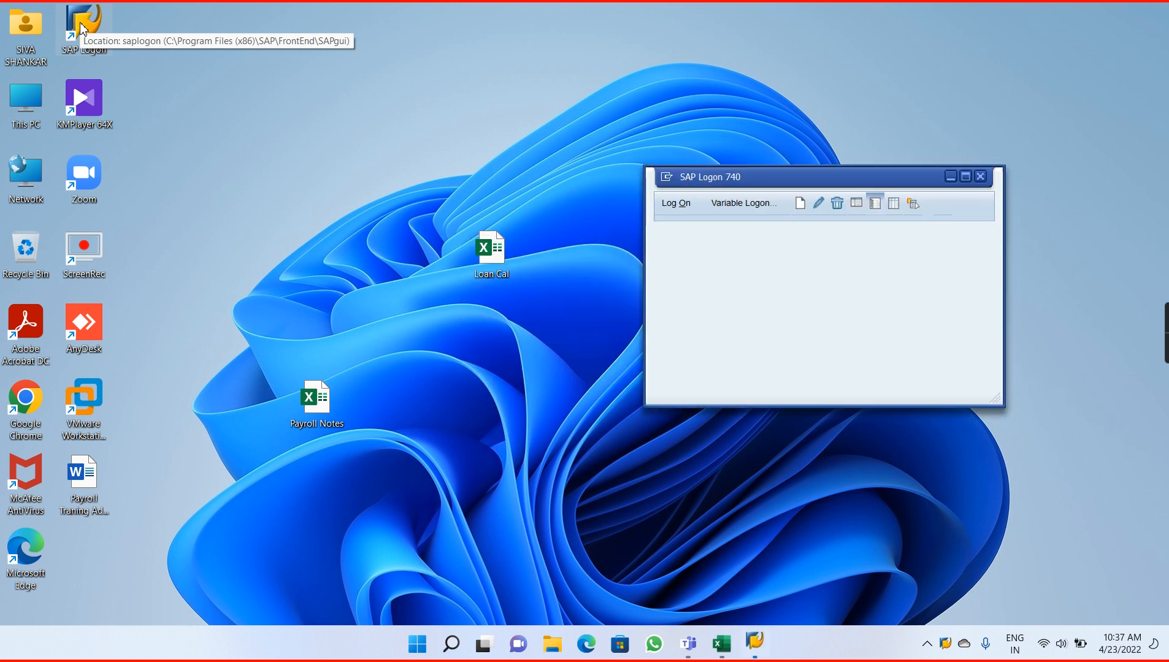
{"action": "double_click", "coordinate": [814, 239]}
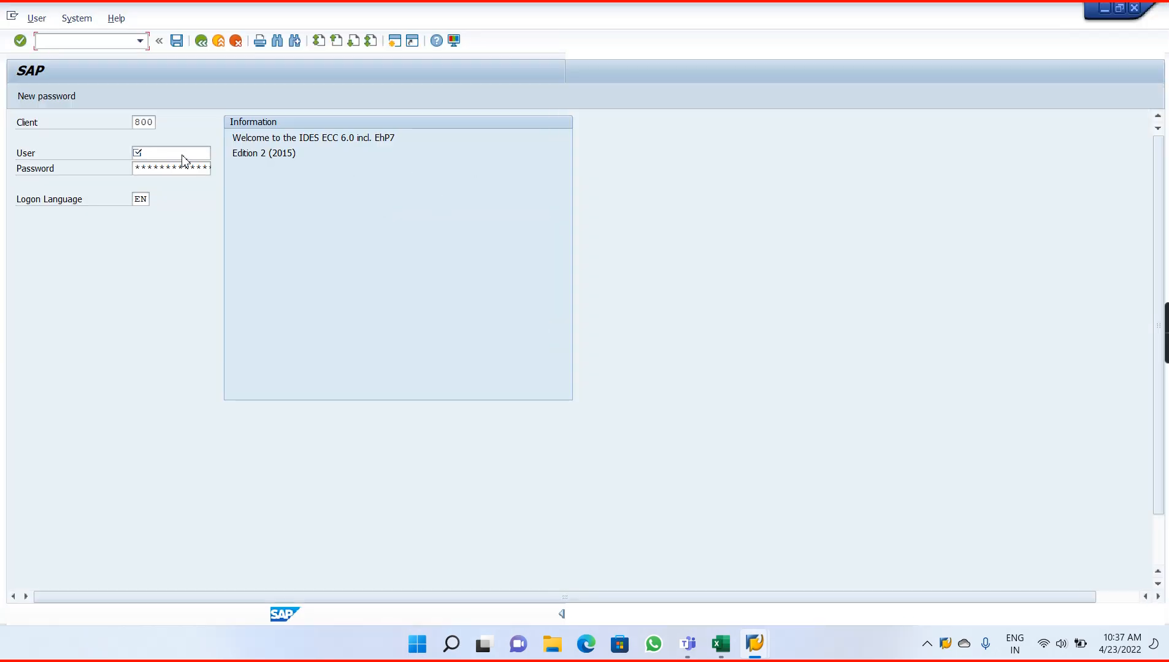
Log on to client 800 with the user name and account password.
{"action": "left_click", "coordinate": [165, 156]}
{"action": "type", "text": "S"}
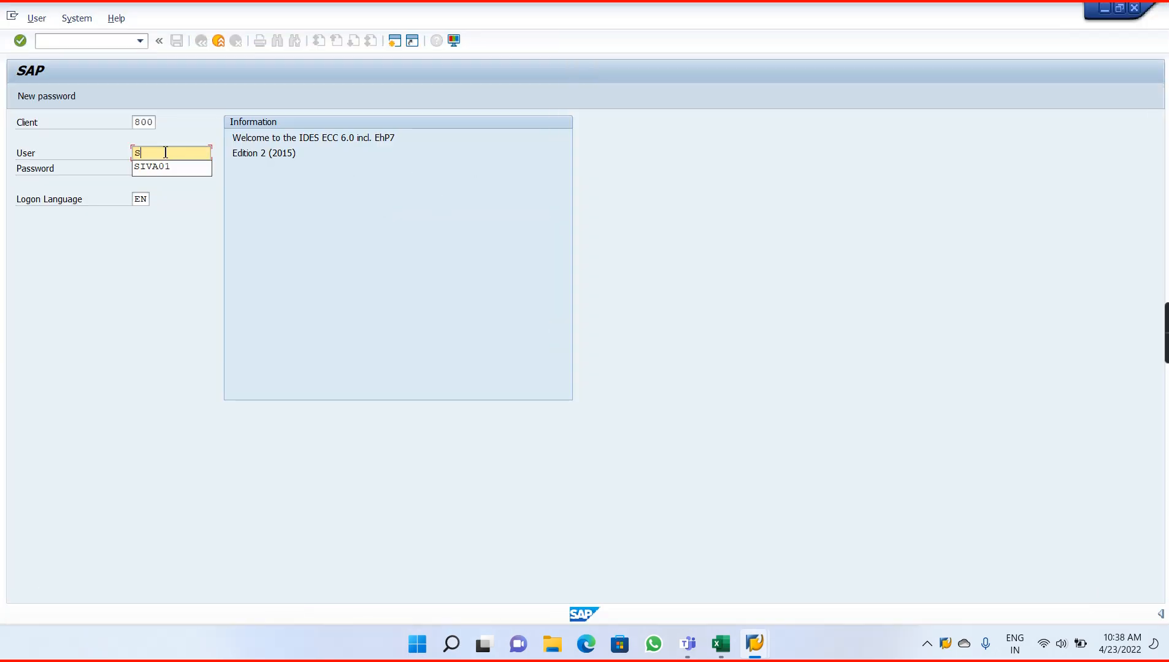
{"action": "key", "text": "Down"}
{"action": "key", "text": "Return"}
{"action": "key", "text": "Tab"}
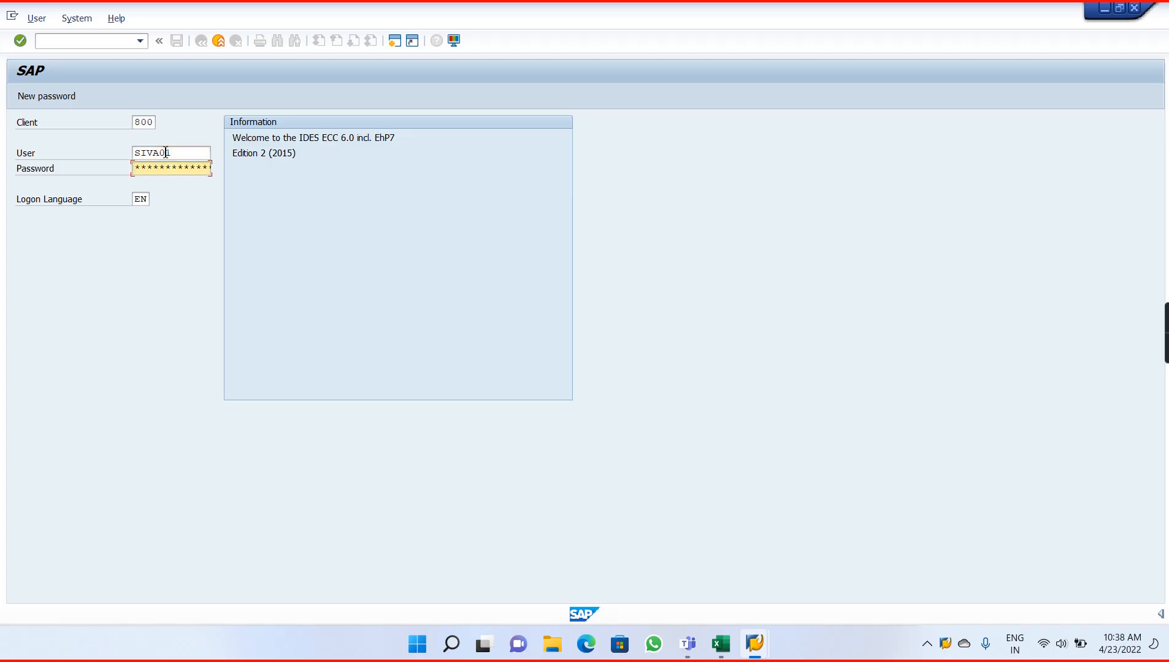
{"action": "key", "text": "Return"}
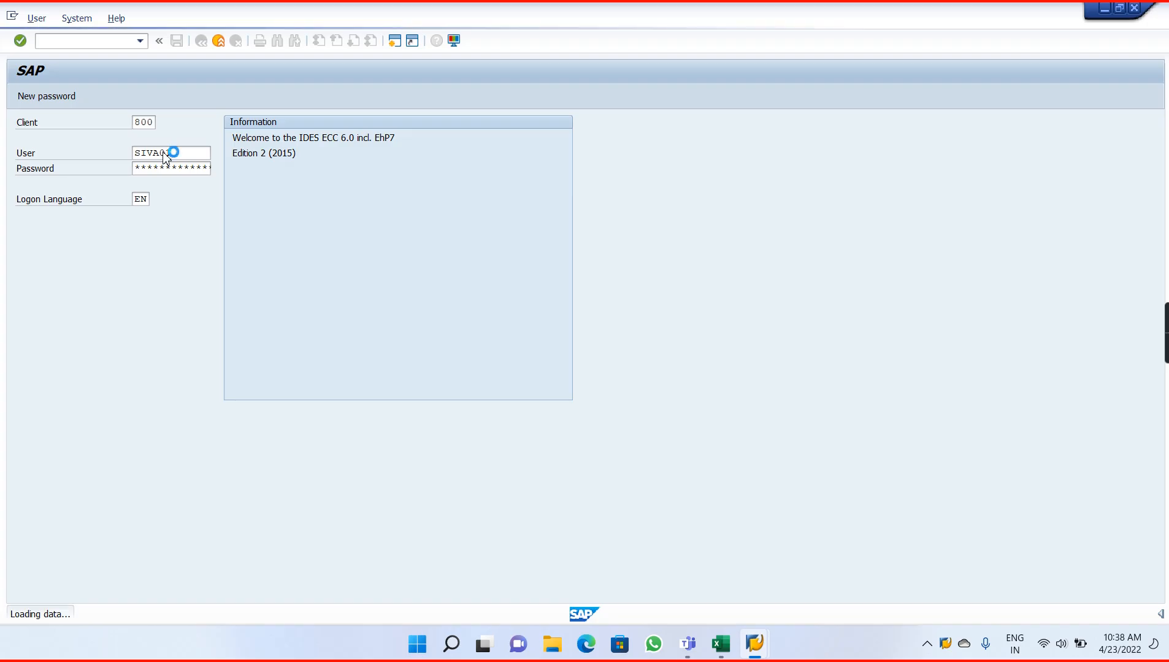
Start transaction PE04 and open the documentation for the payroll operation ADDWT.
{"action": "type", "text": "pe01"}
{"action": "key", "text": "Return"}
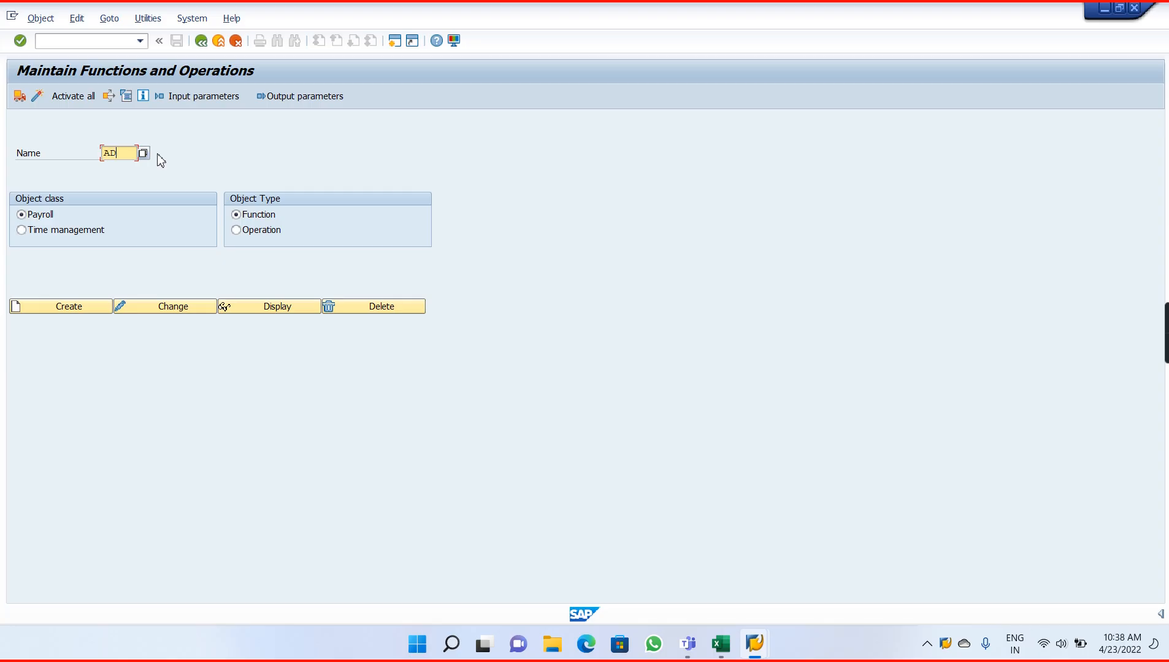
{"action": "type", "text": "ADDWT"}
{"action": "left_click", "coordinate": [143, 97]}
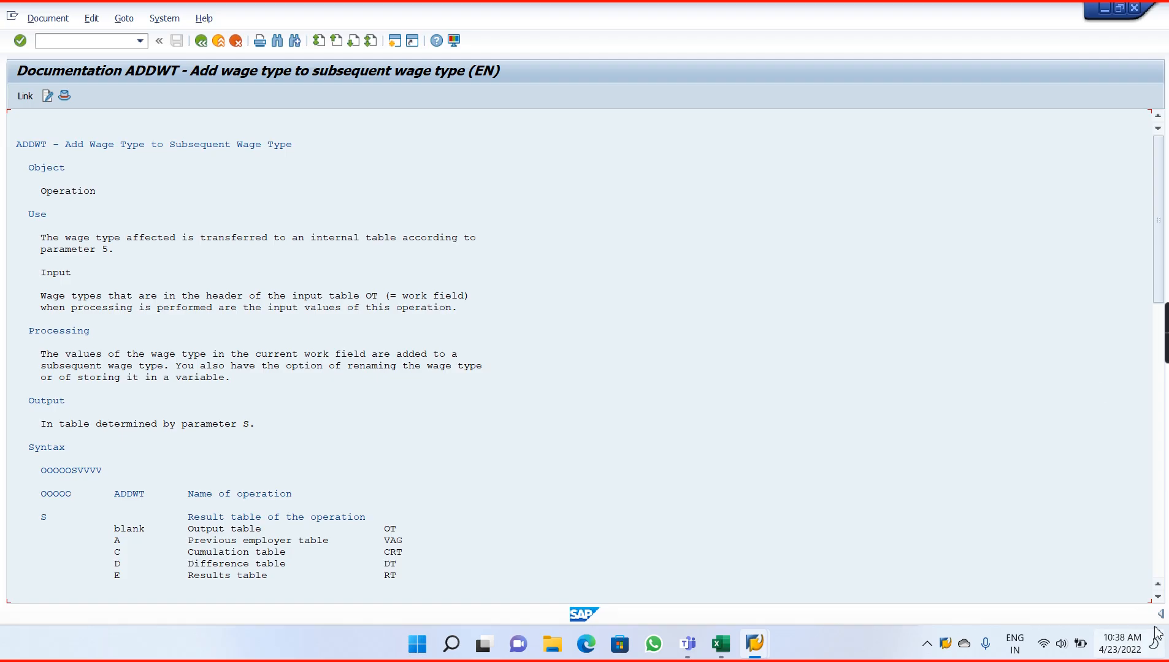
Examine the ADDWT documentation's syntax section and its result table parameters, and return to the Maintain Functions and Operations screen.
{"action": "left_click", "coordinate": [1160, 599]}
{"action": "left_click", "coordinate": [1159, 599]}
{"action": "left_click", "coordinate": [1159, 600]}
{"action": "left_click", "coordinate": [1160, 600]}
{"action": "left_click", "coordinate": [1159, 599]}
{"action": "left_click", "coordinate": [1159, 600]}
{"action": "left_click", "coordinate": [1160, 600]}
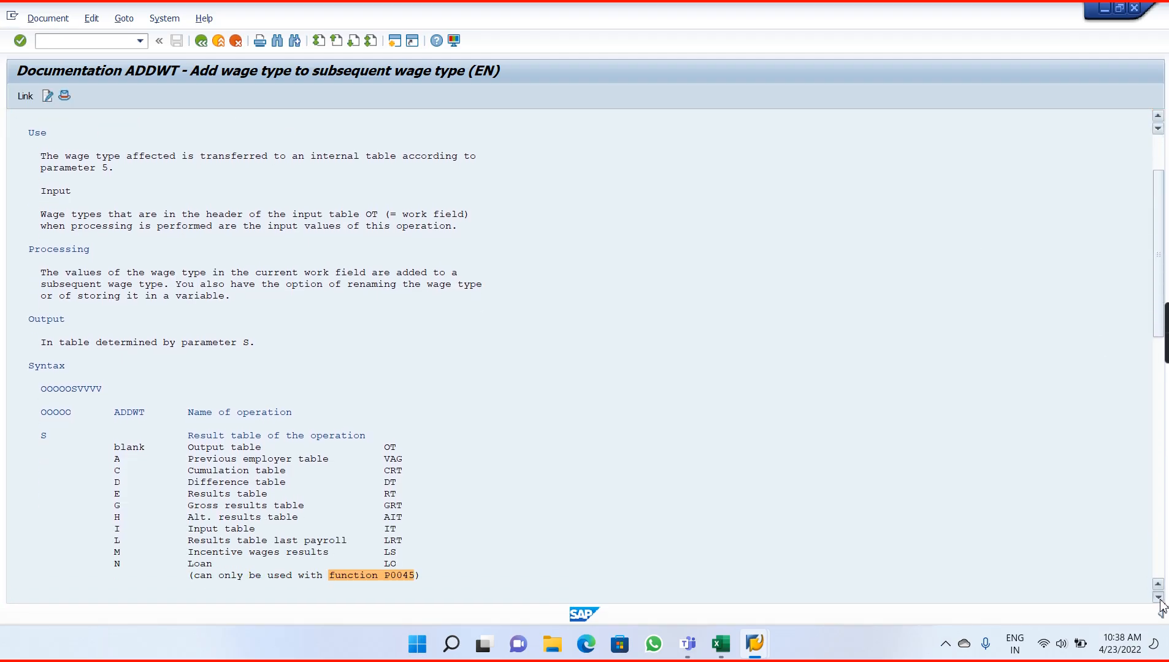
{"action": "left_click", "coordinate": [1159, 600]}
{"action": "left_click", "coordinate": [1160, 600]}
{"action": "left_click", "coordinate": [1160, 599]}
{"action": "left_click", "coordinate": [1160, 600]}
{"action": "left_click", "coordinate": [1159, 600]}
{"action": "left_click", "coordinate": [1159, 599]}
{"action": "left_click", "coordinate": [1160, 600]}
{"action": "left_click", "coordinate": [1160, 600]}
{"action": "left_click", "coordinate": [1160, 600]}
{"action": "left_click", "coordinate": [1160, 600]}
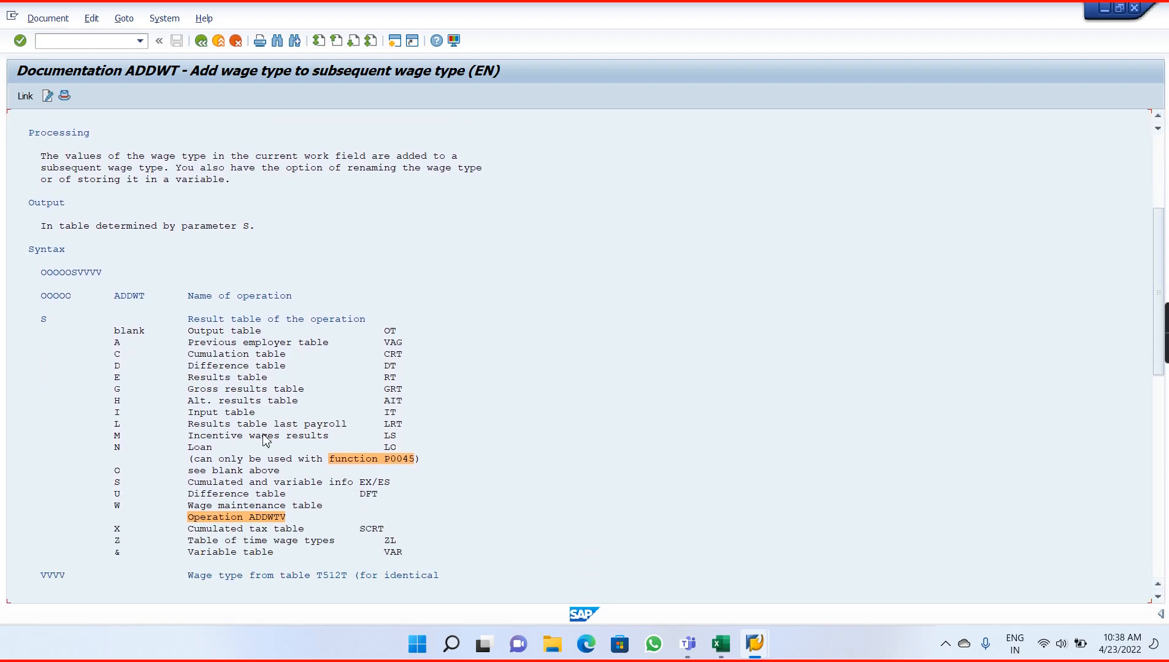
{"action": "left_click", "coordinate": [121, 348]}
{"action": "left_click", "coordinate": [122, 415]}
{"action": "left_click", "coordinate": [246, 555]}
{"action": "left_click", "coordinate": [205, 44]}
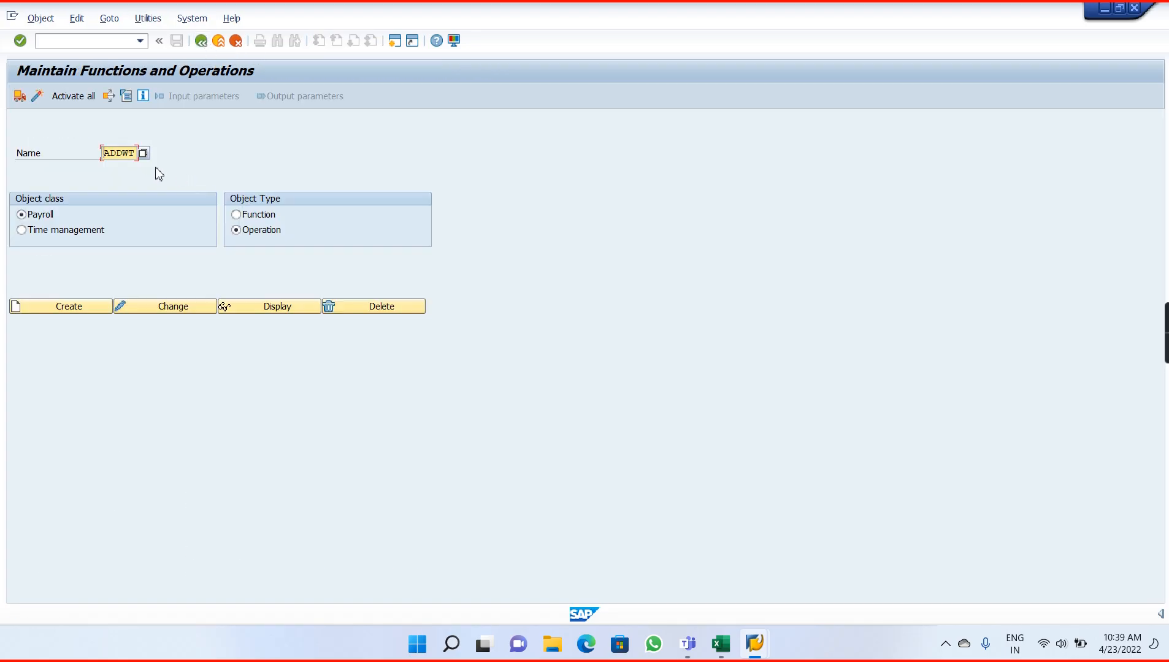
Replace the operation name with ELIMI, view its documentation and return to the Maintain Functions and Operations screen.
{"action": "key", "text": "BackSpace"}
{"action": "key", "text": "BackSpace"}
{"action": "key", "text": "BackSpace"}
{"action": "key", "text": "BackSpace"}
{"action": "key", "text": "BackSpace"}
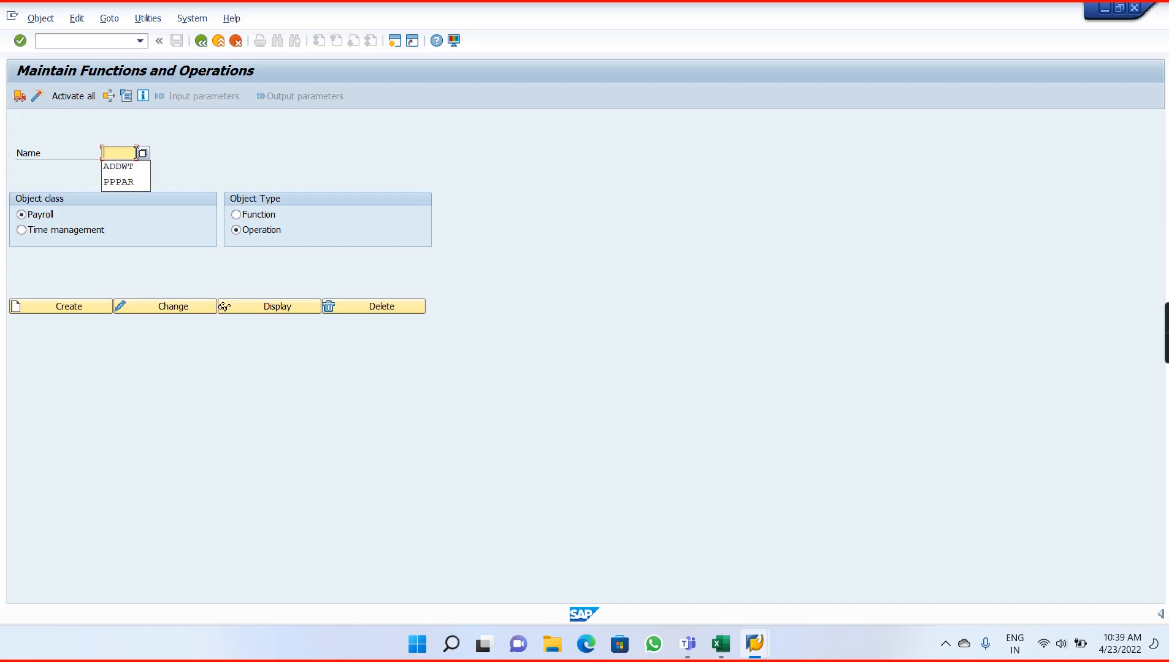
{"action": "type", "text": "ELIMI"}
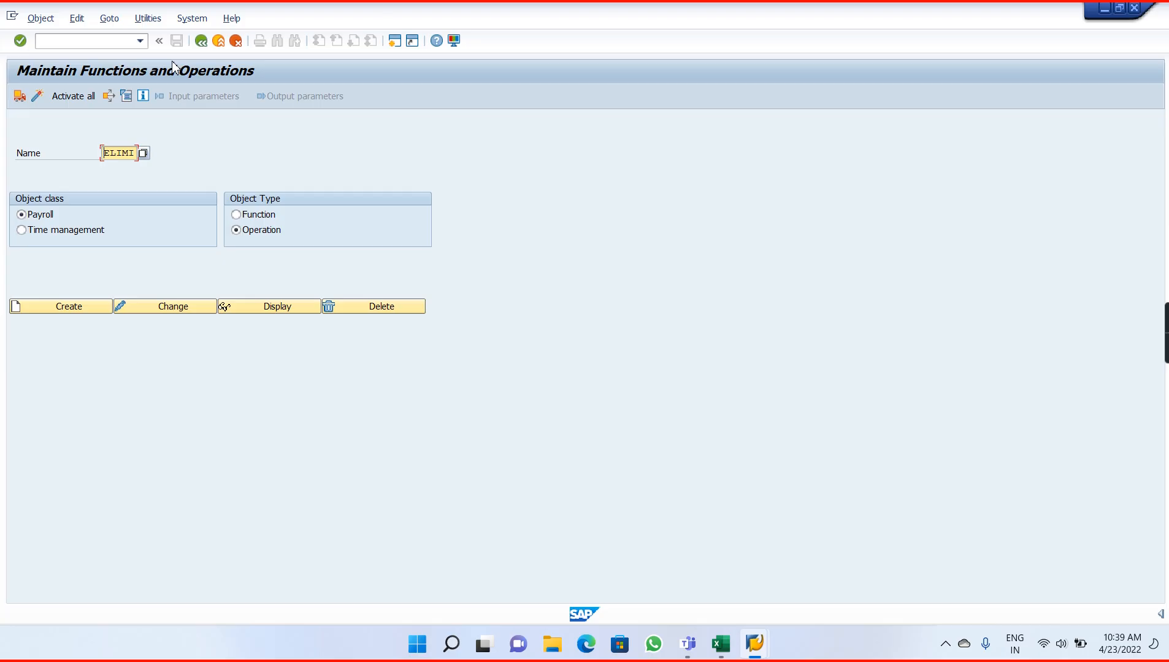
{"action": "left_click", "coordinate": [143, 96]}
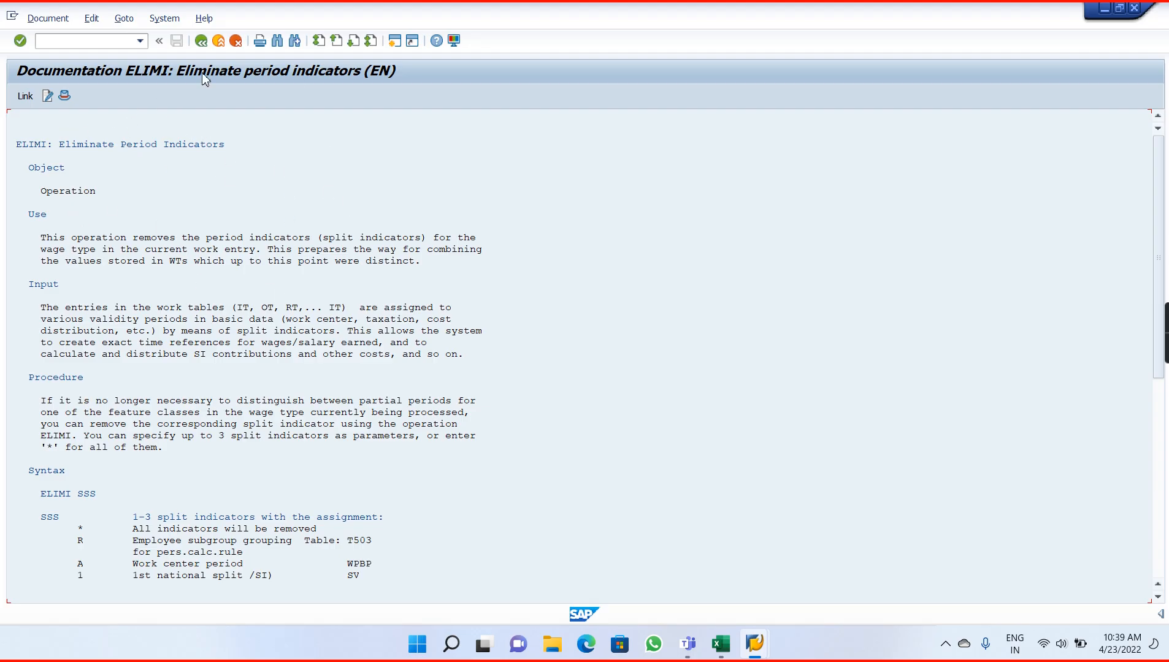
{"action": "left_click", "coordinate": [201, 43]}
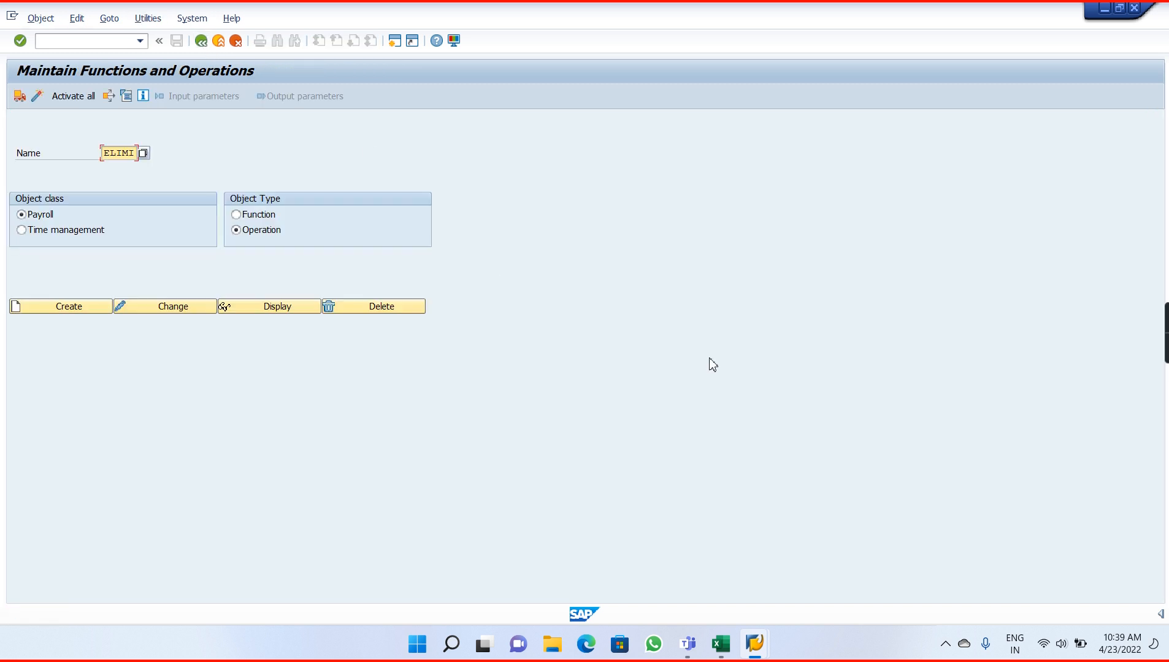
Switch to the Payroll Notes workbook in Excel and add Tcode PA03 in H6 with the function "Control record" in I6.
{"action": "left_click", "coordinate": [721, 643]}
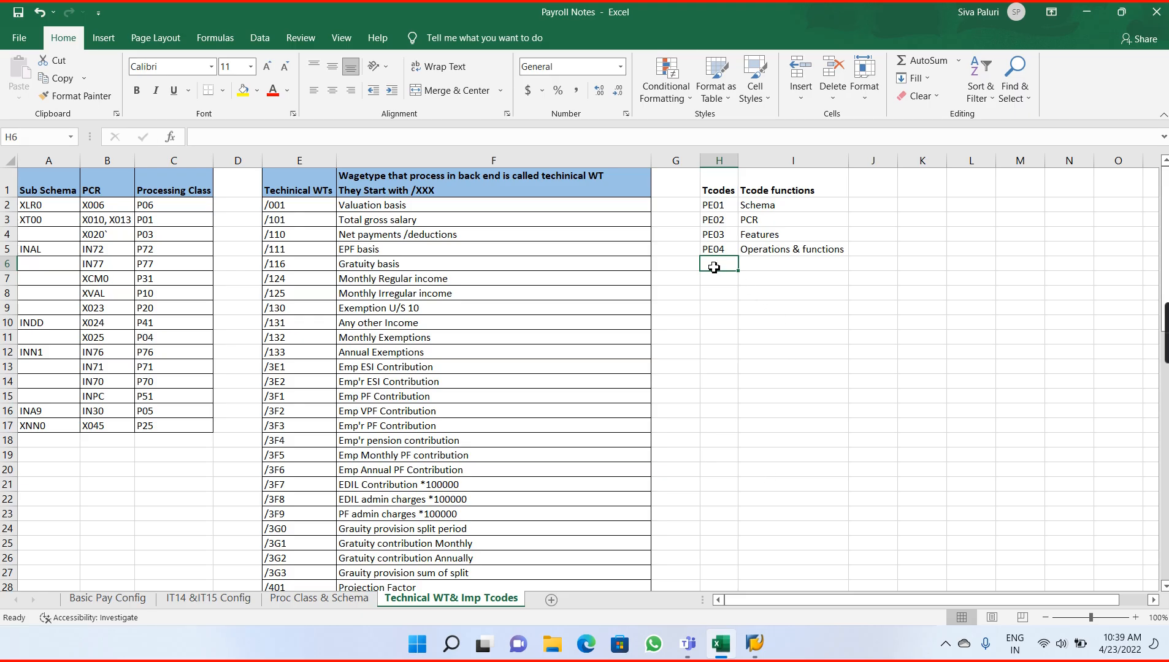
{"action": "type", "text": "PA03"}
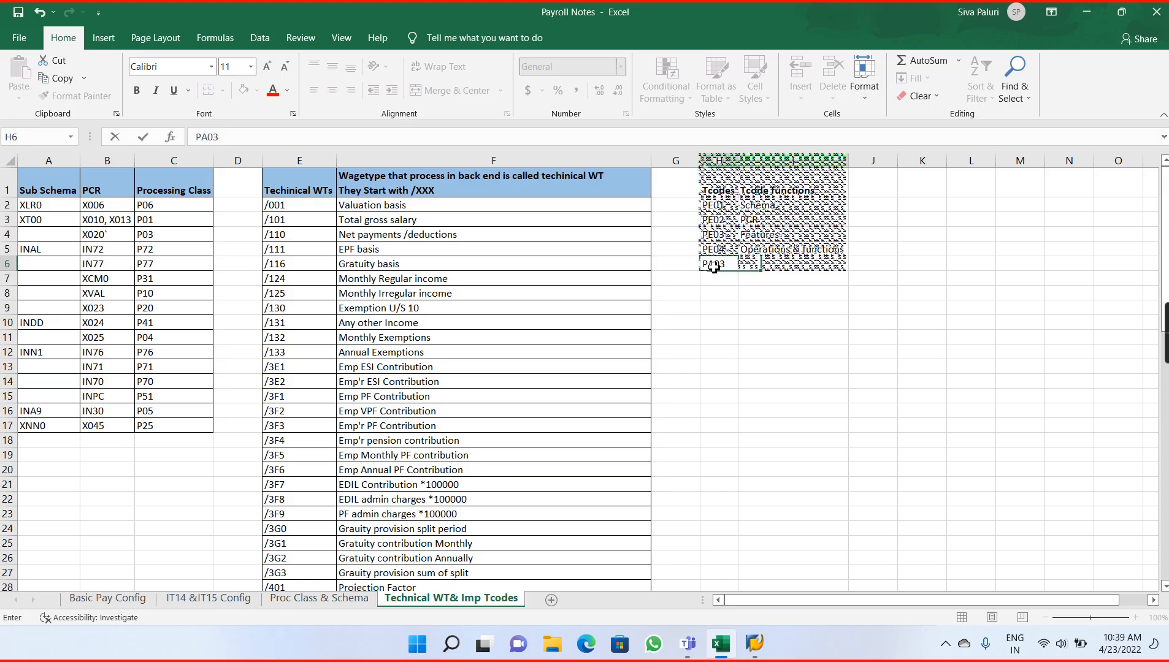
{"action": "key", "text": "Tab"}
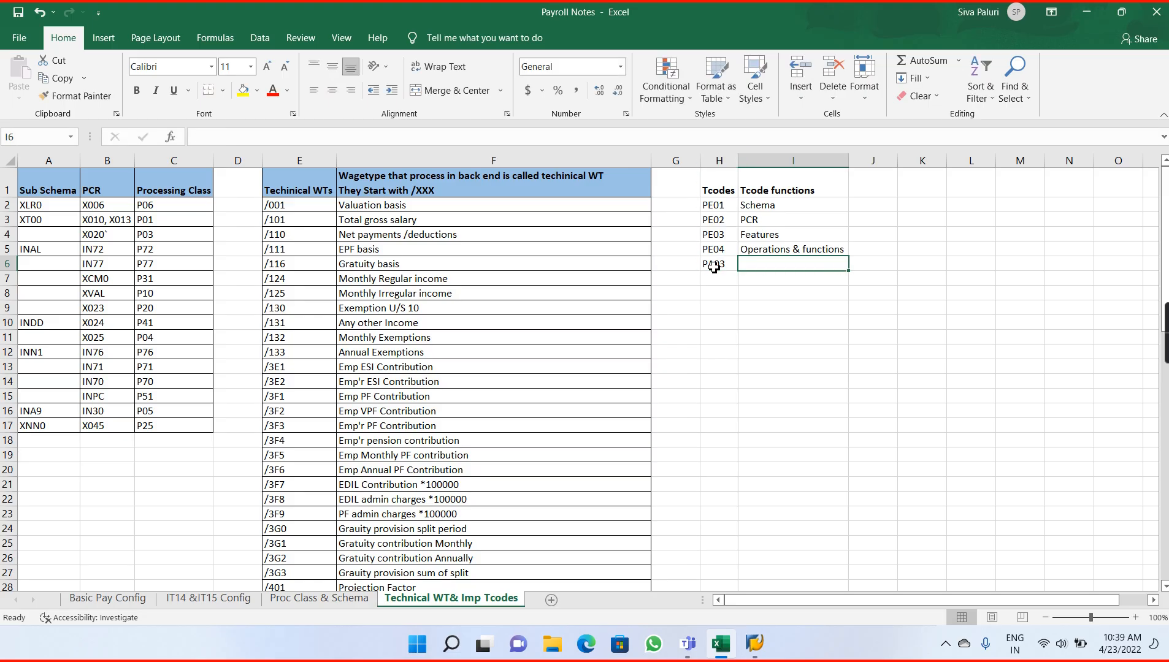
{"action": "type", "text": "Contro"}
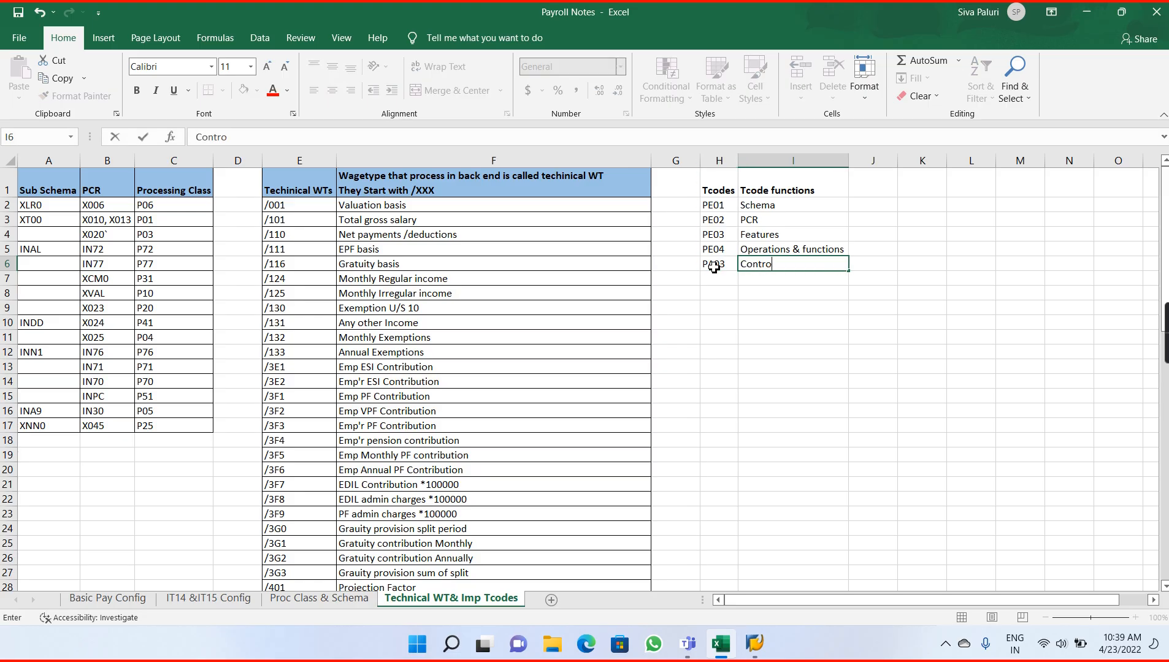
{"action": "type", "text": "l reco"}
{"action": "type", "text": "dr"}
{"action": "key", "text": "BackSpace"}
{"action": "key", "text": "BackSpace"}
{"action": "type", "text": "rd"}
{"action": "key", "text": "Return"}
Switch to SAP and open the payroll control record with transaction /npa03.
{"action": "key", "text": "alt+Tab"}
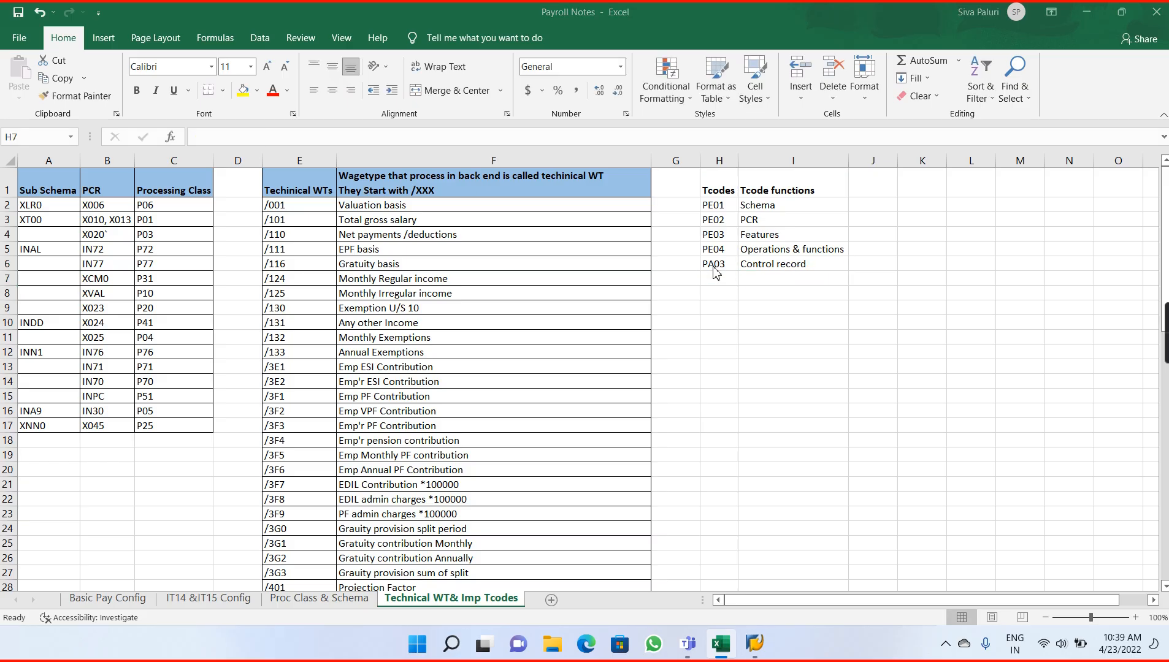
{"action": "left_click", "coordinate": [73, 40]}
{"action": "type", "text": "/npa03"}
{"action": "key", "text": "Return"}
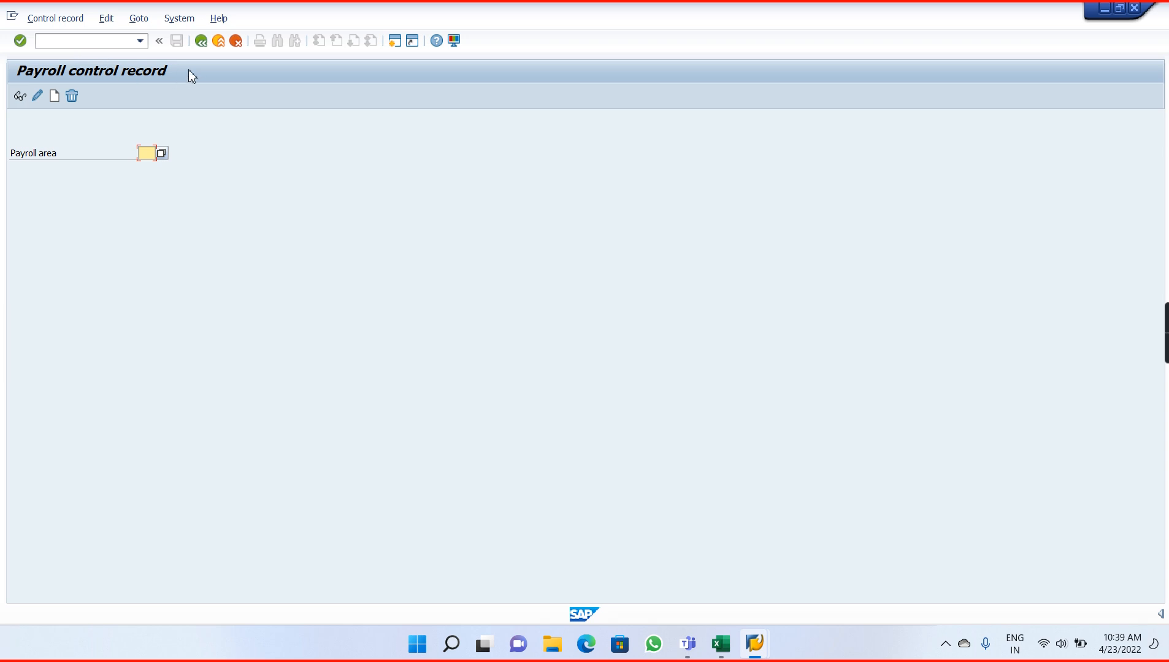
Switch back to Excel and add Tcode PA04 in H7 with the function "Number ranges" in I7.
{"action": "key", "text": "alt+Tab"}
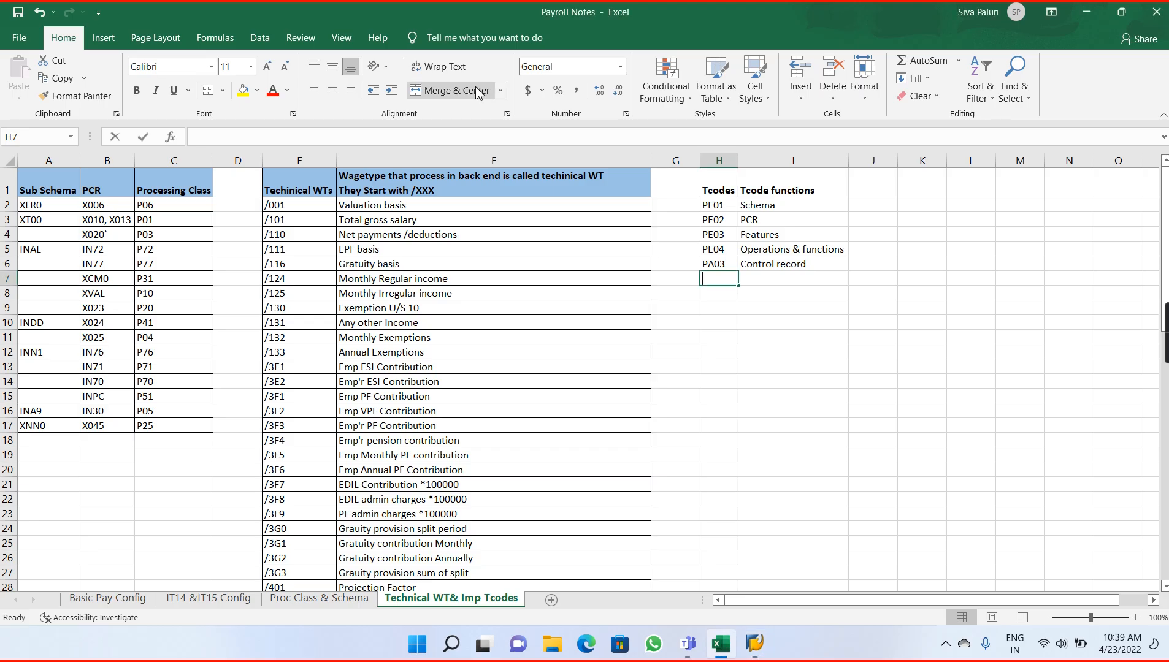
{"action": "type", "text": "PA04"}
{"action": "key", "text": "Tab"}
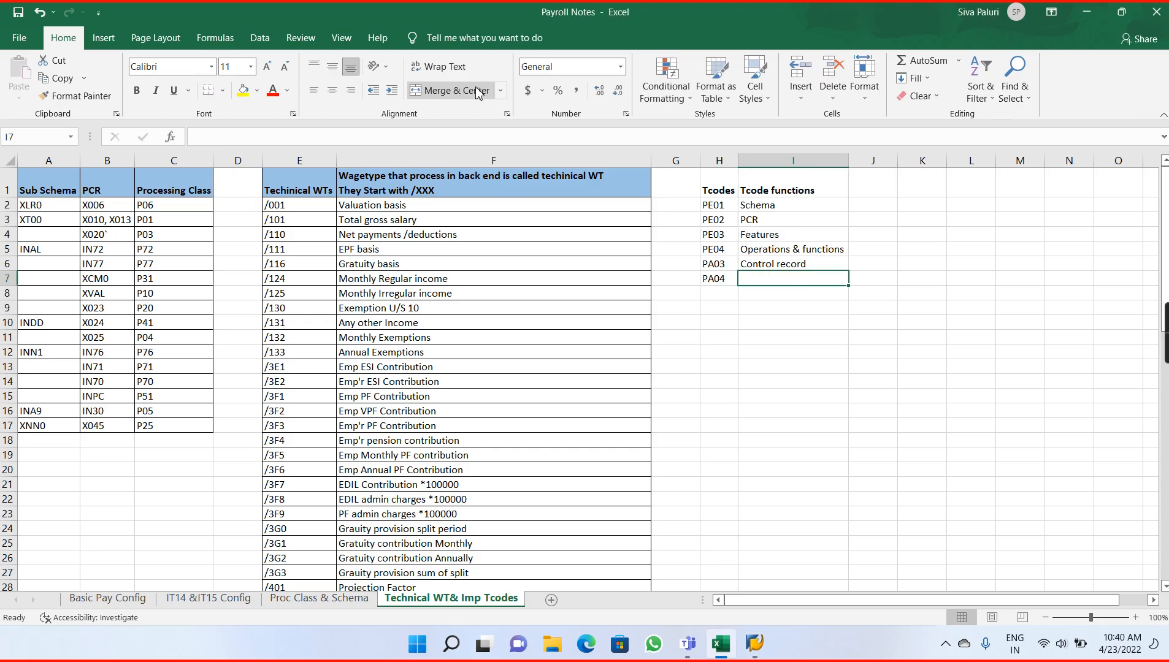
{"action": "type", "text": "Numbe"}
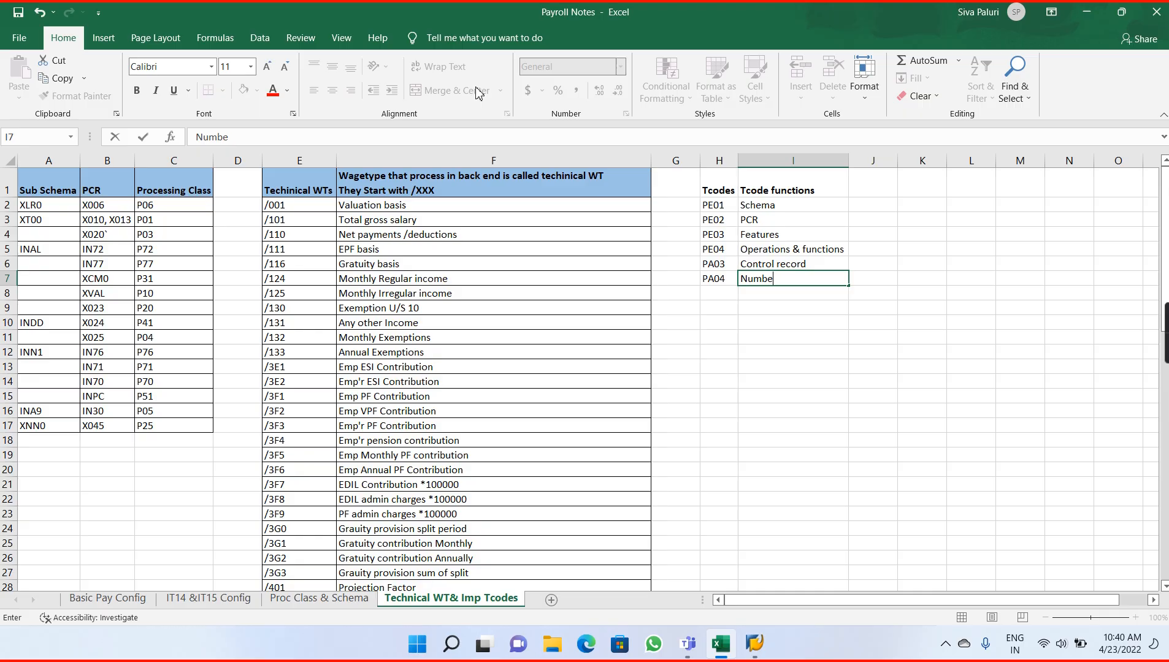
{"action": "type", "text": "r ranges"}
{"action": "key", "text": "Return"}
Switch to SAP, view the human resources number range maintenance with transaction /npa04 and leave it.
{"action": "key", "text": "alt+Tab"}
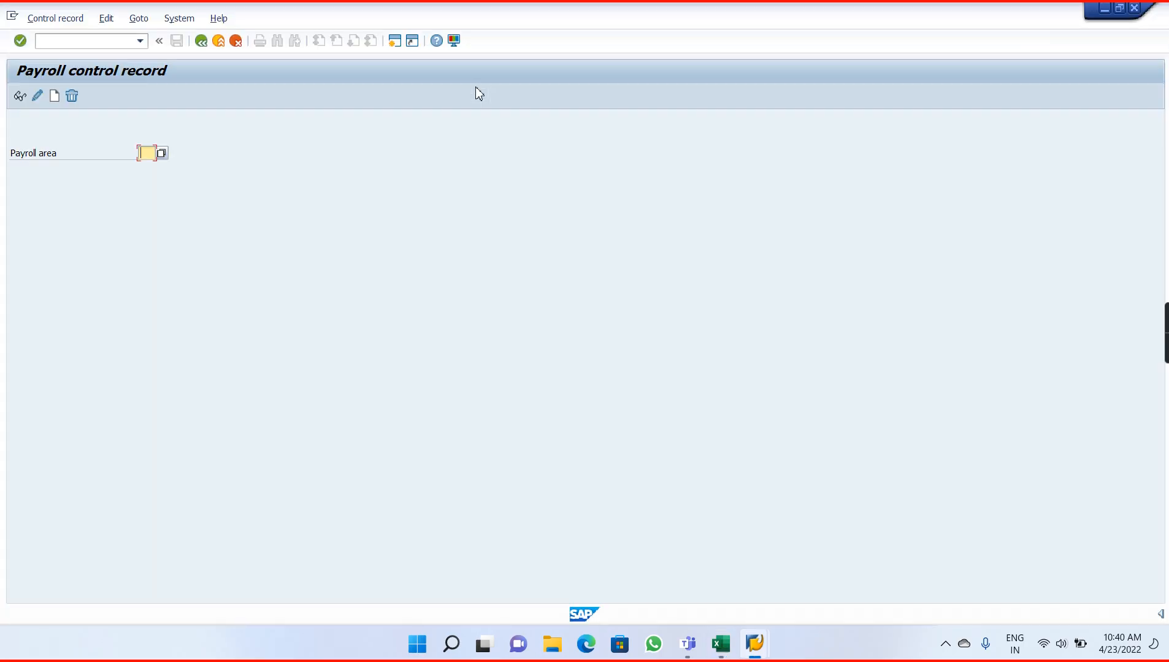
{"action": "left_click", "coordinate": [97, 41]}
{"action": "type", "text": "/npa04"}
{"action": "key", "text": "Return"}
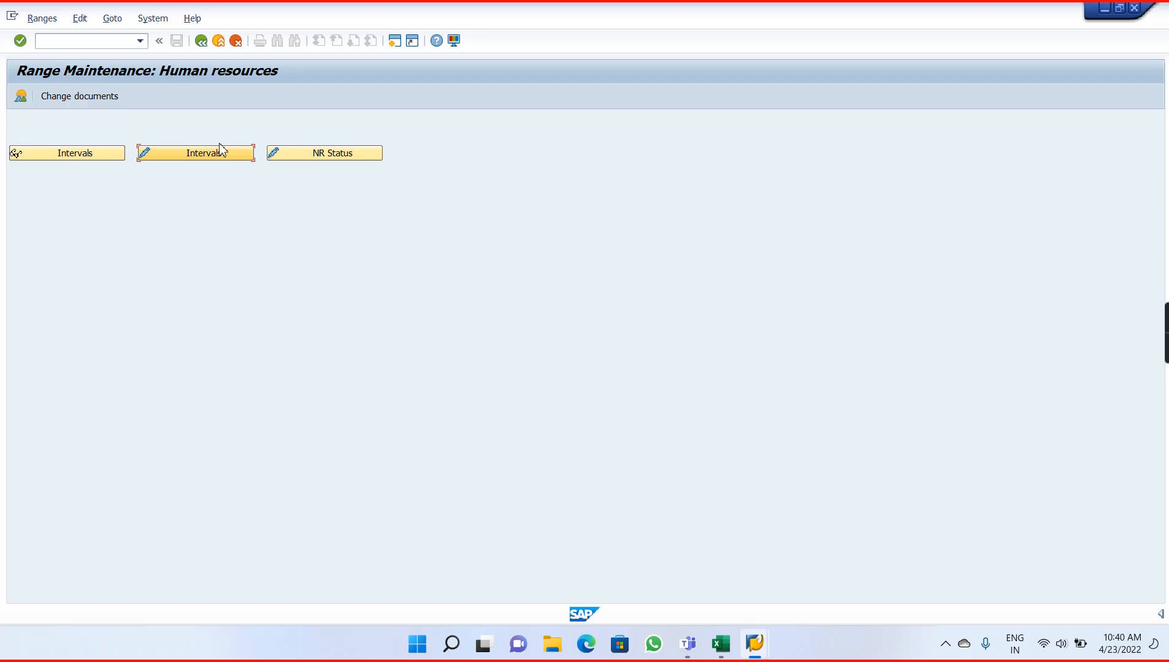
{"action": "left_click", "coordinate": [200, 41]}
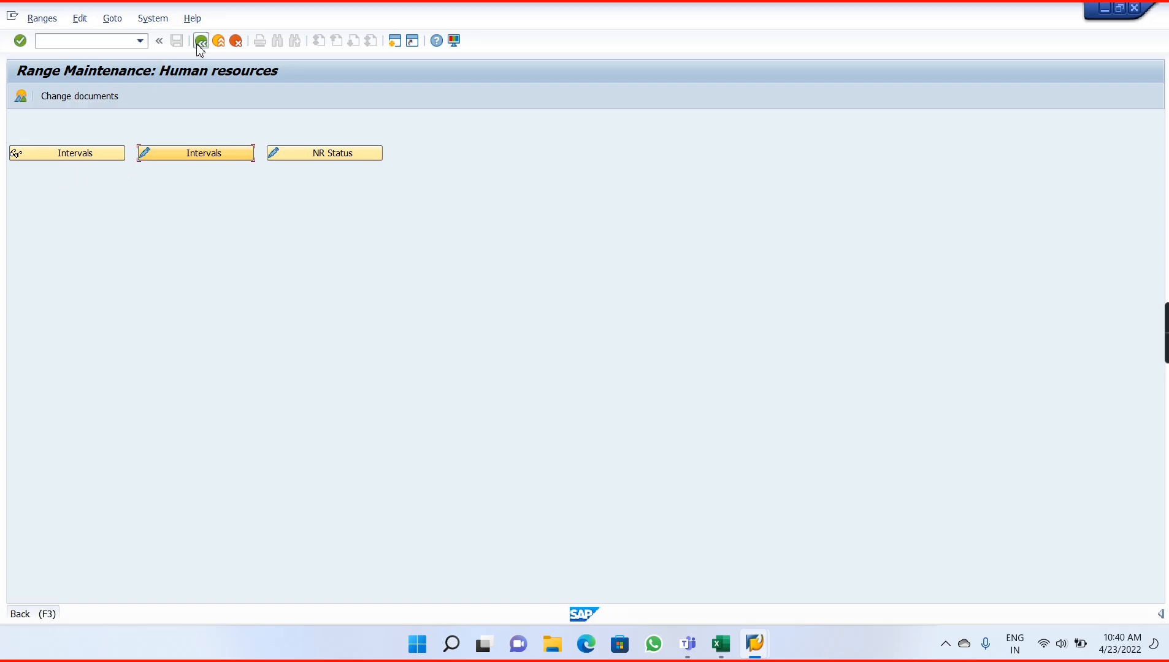
Switch back to Excel and add Tcode PU01 in H8 with the function "Delete the payroll results" in I8.
{"action": "key", "text": "alt+Tab"}
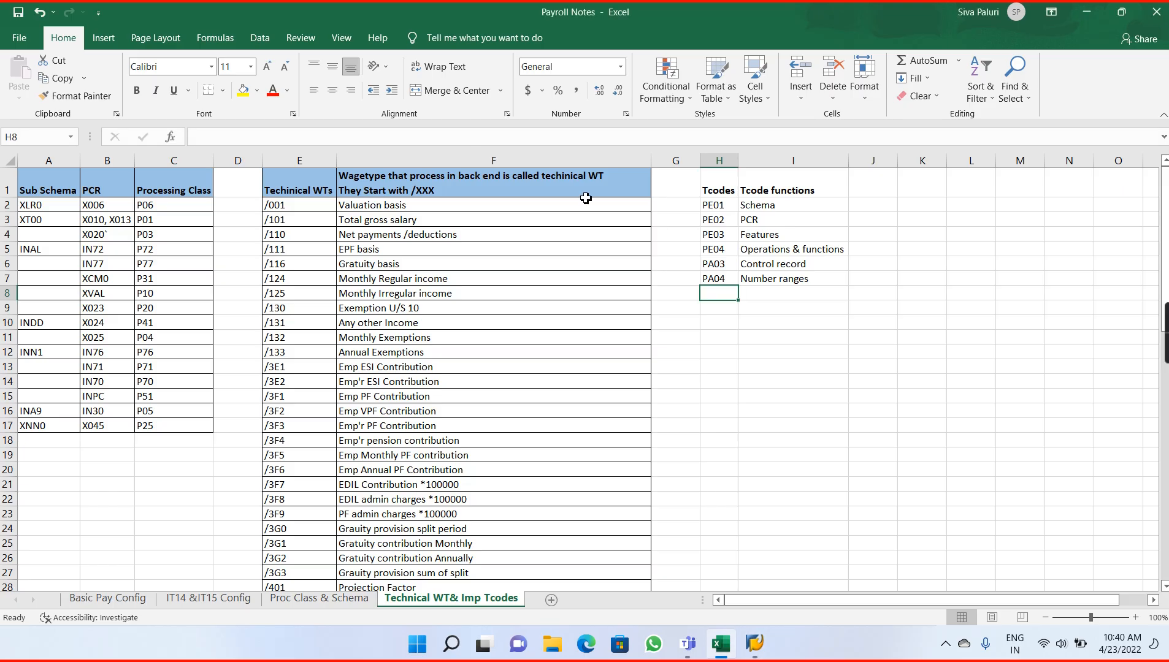
{"action": "type", "text": "PU0"}
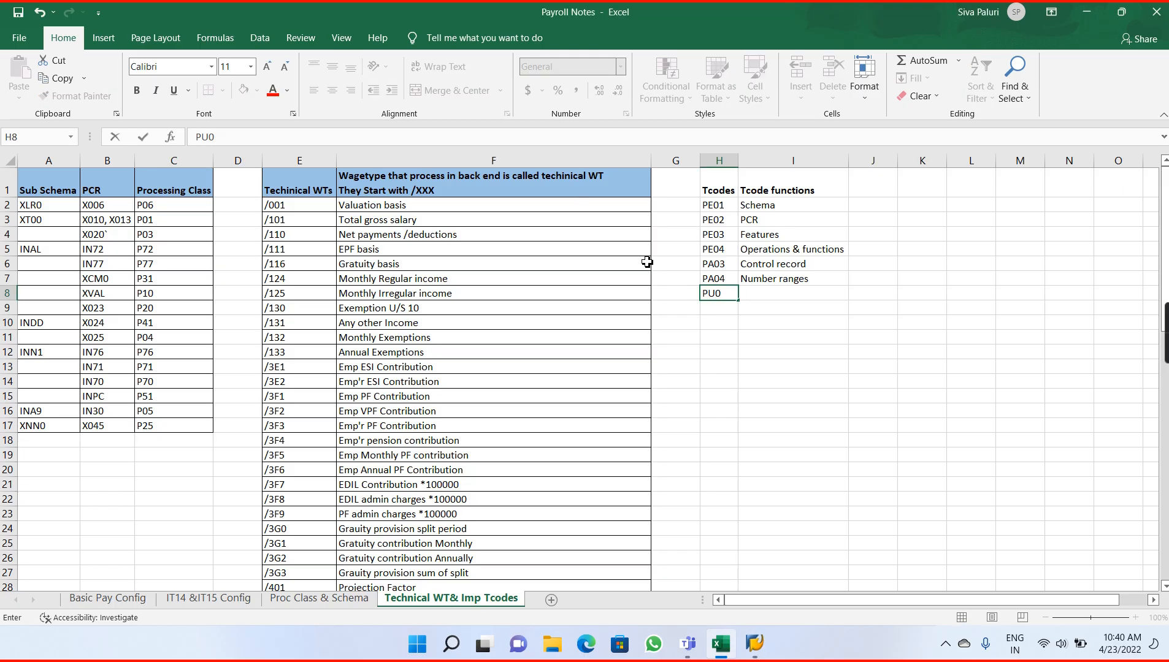
{"action": "key", "text": "Return"}
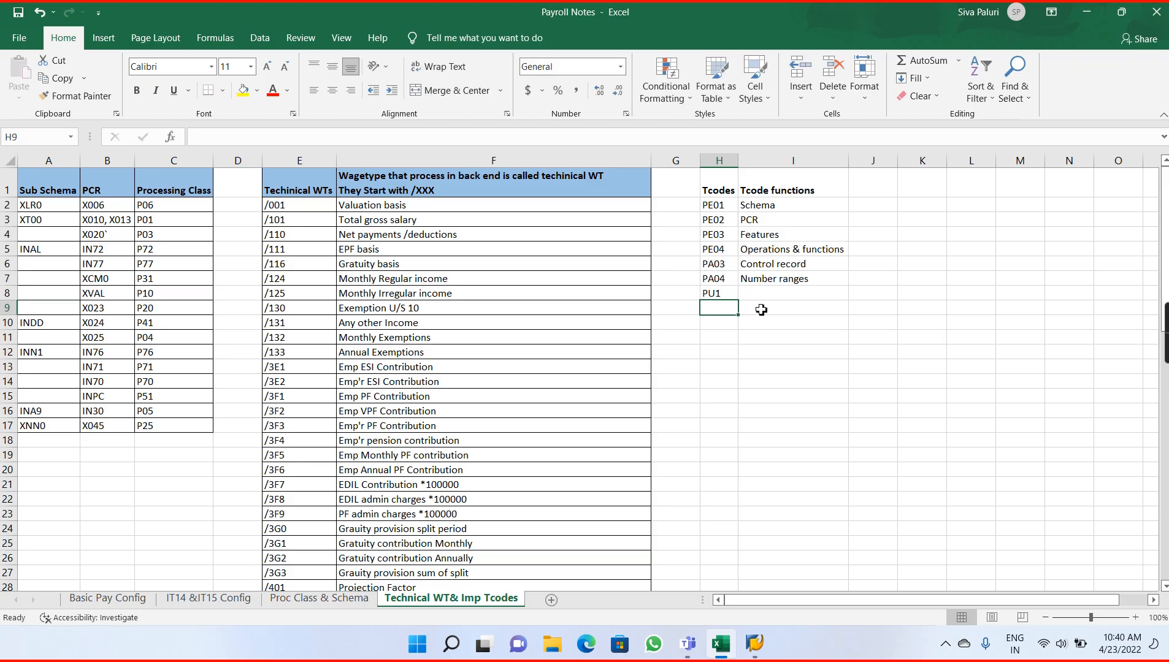
{"action": "double_click", "coordinate": [729, 296]}
{"action": "key", "text": "BackSpace"}
{"action": "type", "text": "01"}
{"action": "key", "text": "Return"}
{"action": "left_click", "coordinate": [758, 293]}
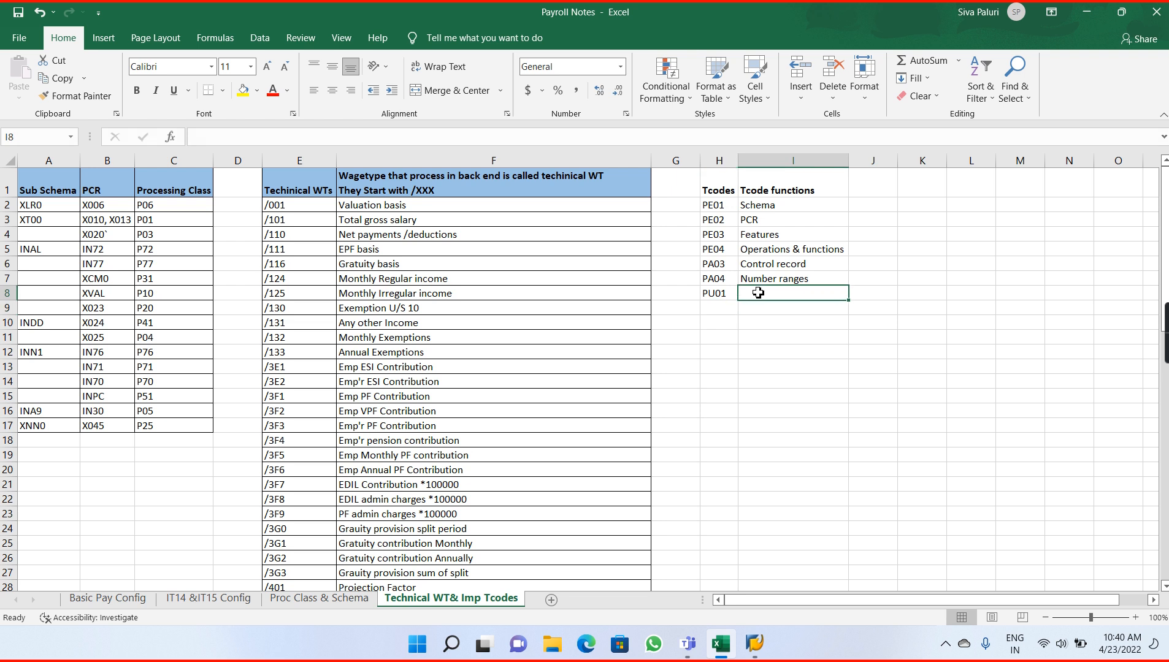
{"action": "type", "text": "Delete"}
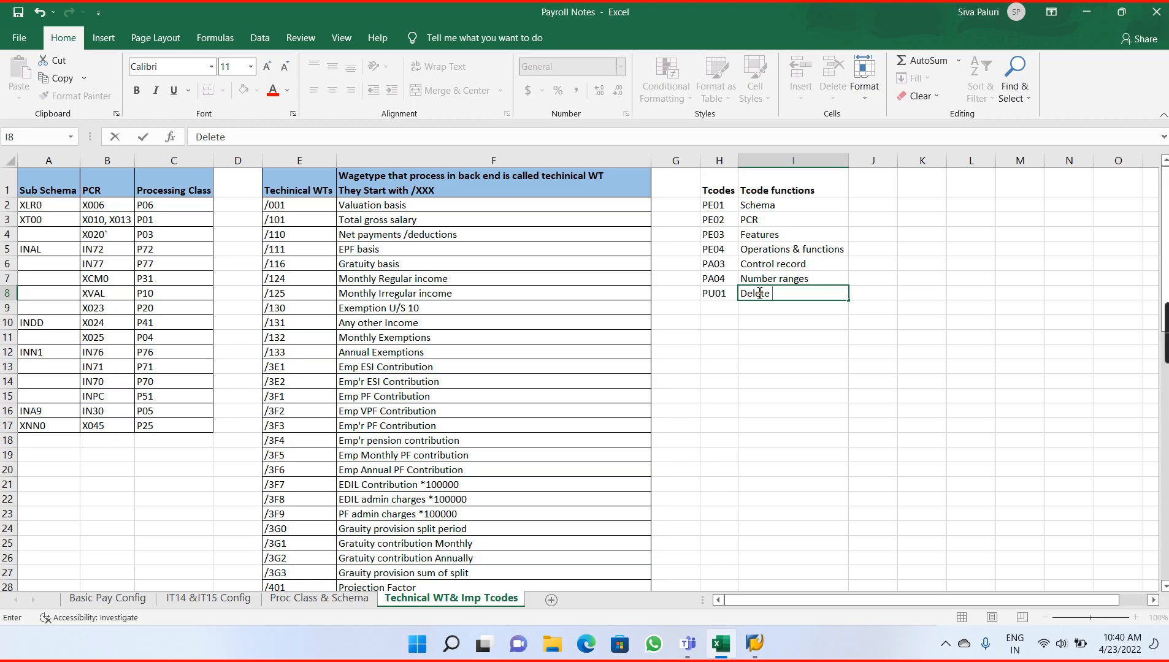
{"action": "type", "text": "the payroll results"}
{"action": "key", "text": "Return"}
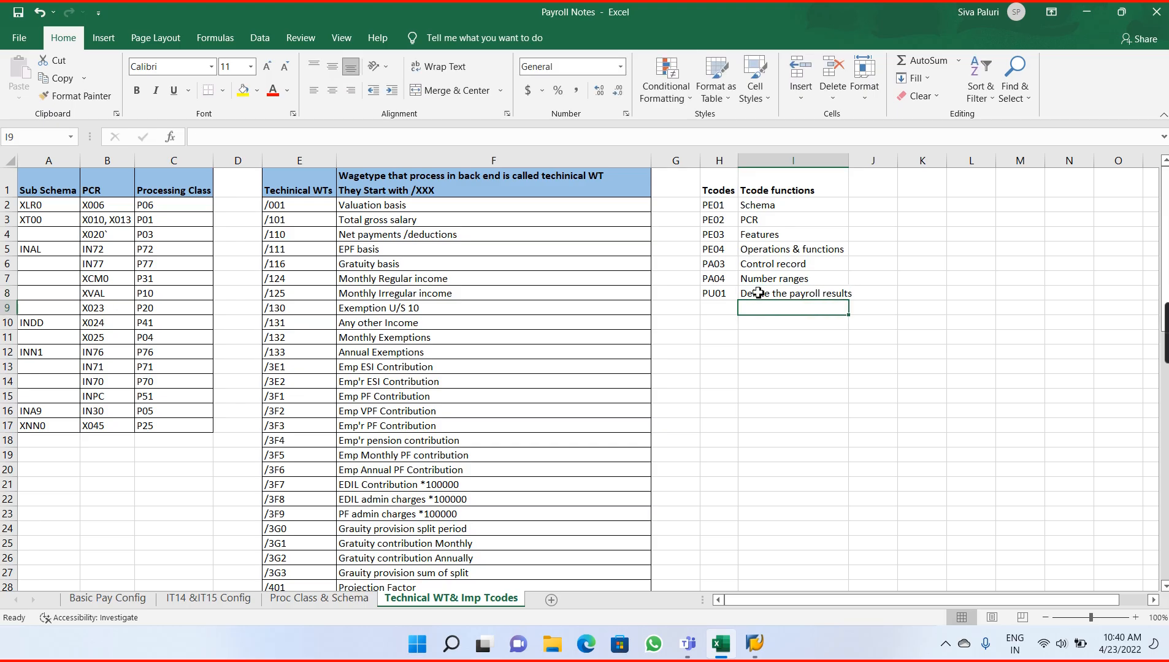
Fit the width of the Tcode functions column I to its contents.
{"action": "double_click", "coordinate": [849, 160]}
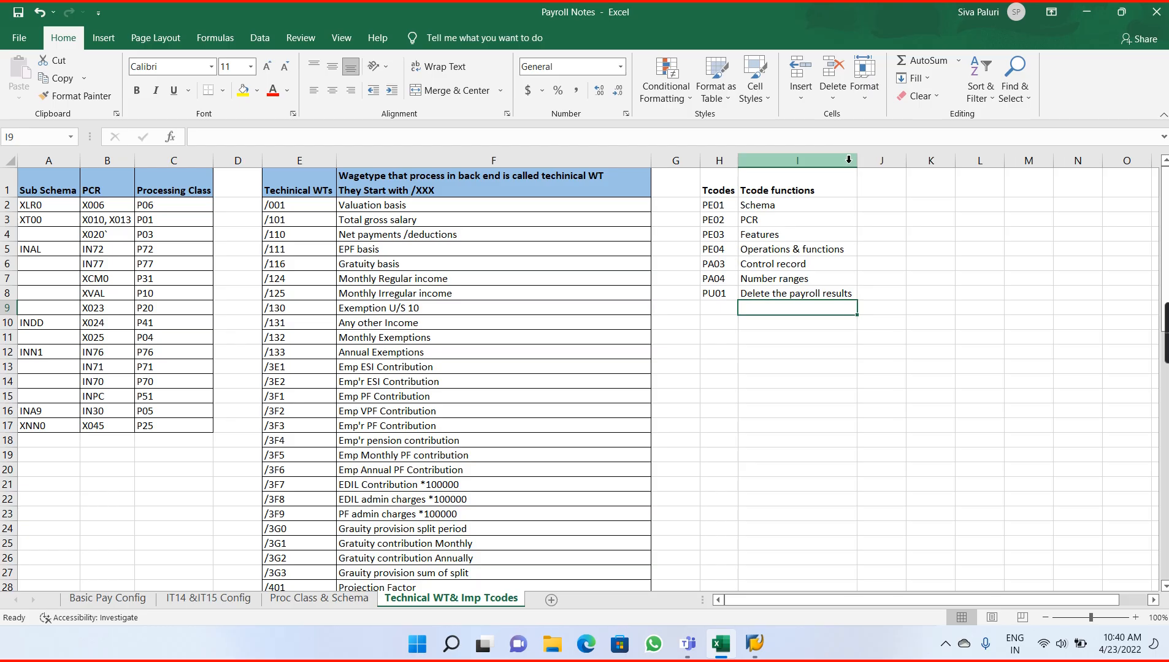
{"action": "left_click", "coordinate": [722, 297]}
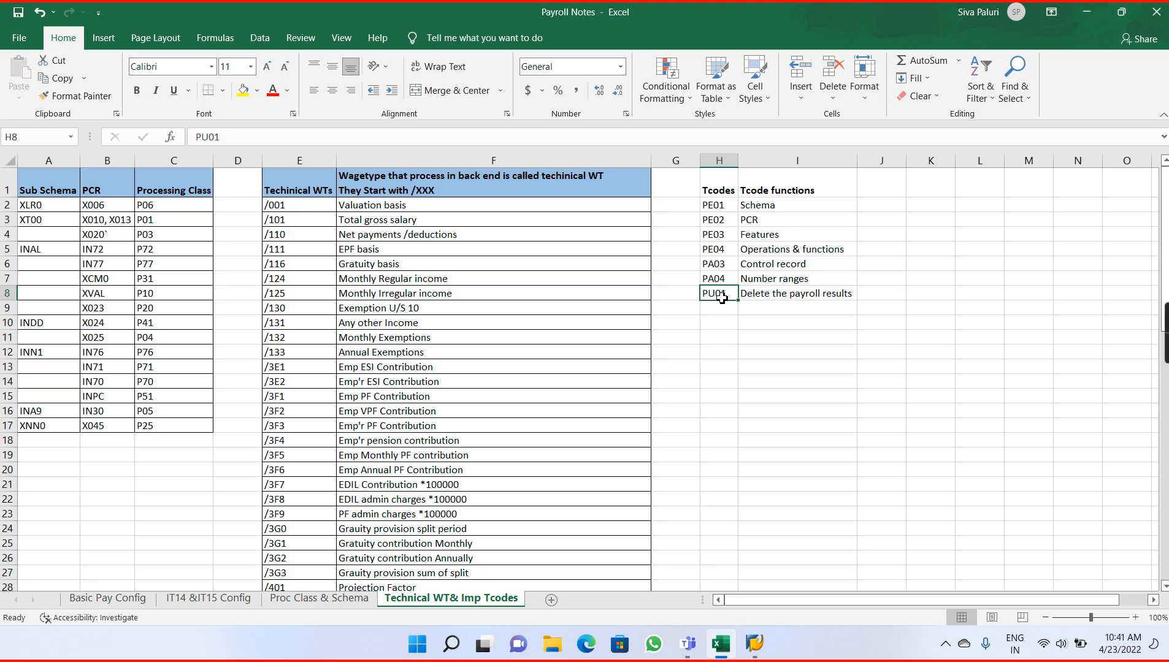
Switch to SAP and open the screen for deleting the current payroll result with transaction pu01.
{"action": "key", "text": "alt+Tab"}
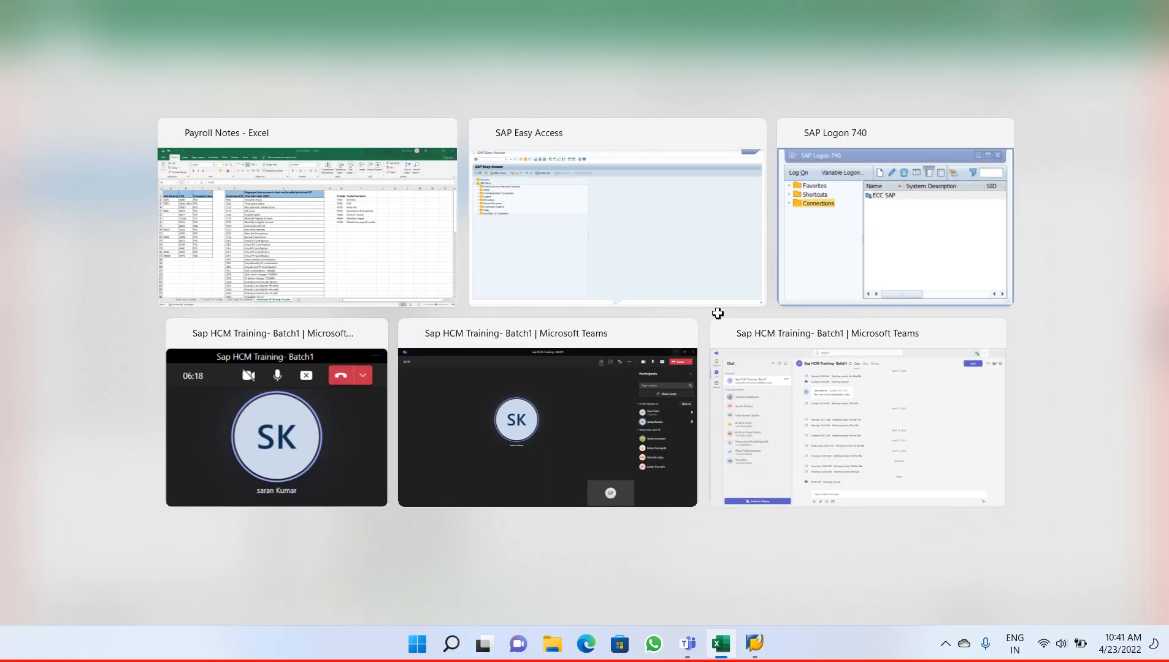
{"action": "type", "text": "pu01"}
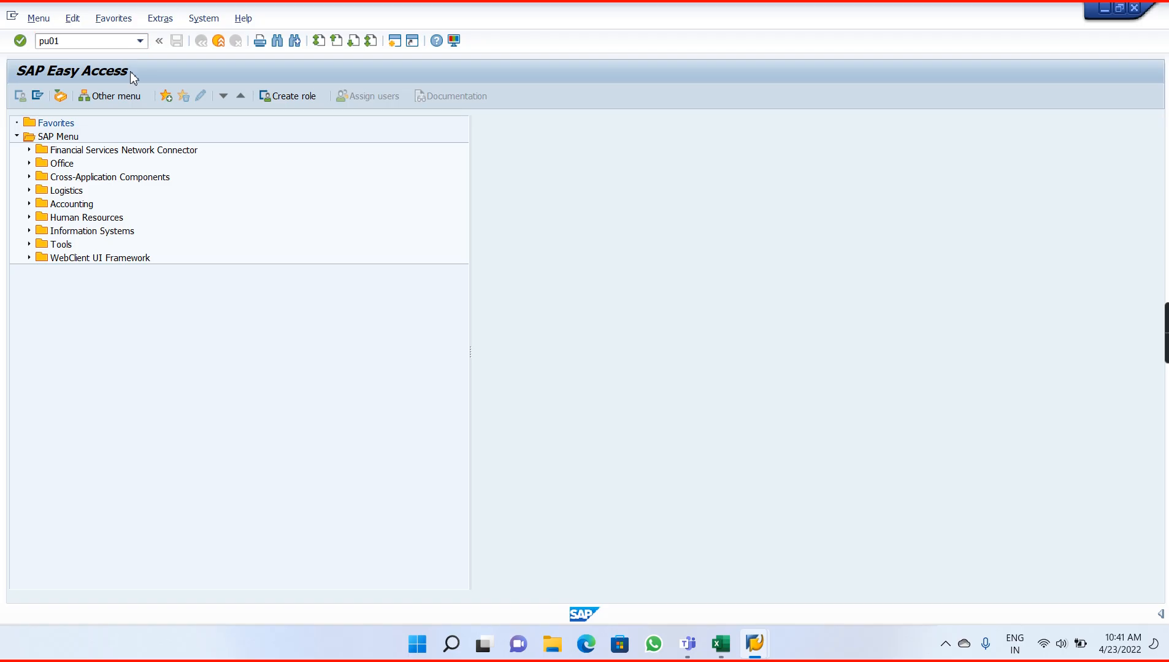
{"action": "key", "text": "Return"}
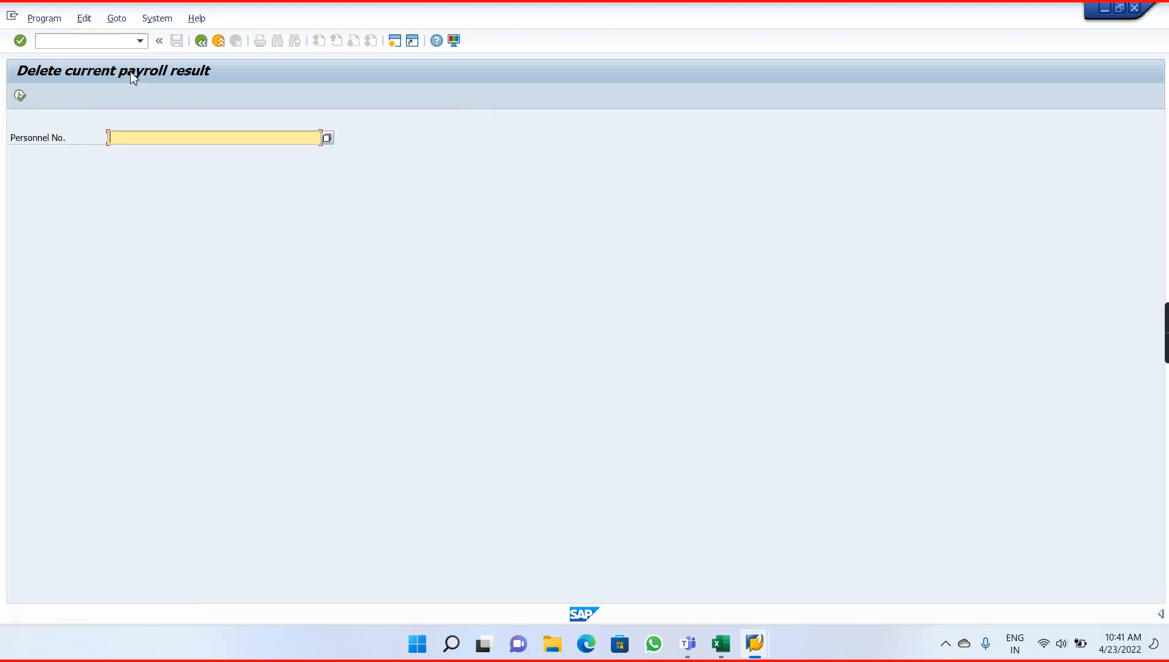
Try to delete the current payroll result for the employee's personnel number, and leave the transaction.
{"action": "type", "text": "81"}
{"action": "key", "text": "Down"}
{"action": "key", "text": "Return"}
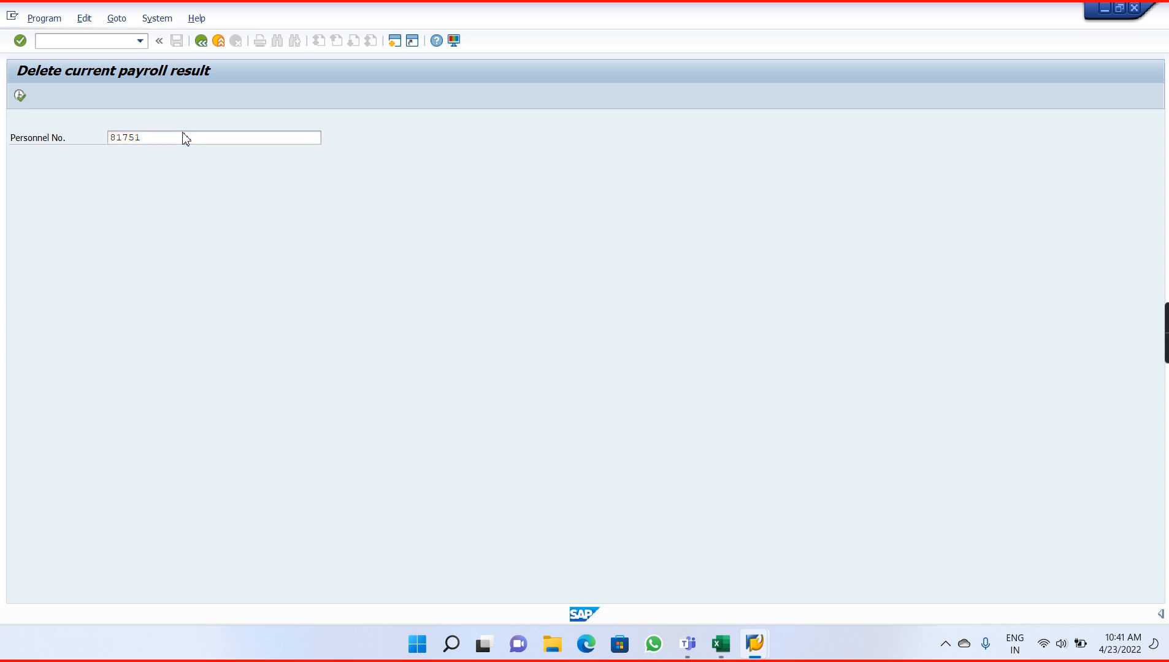
{"action": "key", "text": "Return"}
{"action": "left_click", "coordinate": [20, 96]}
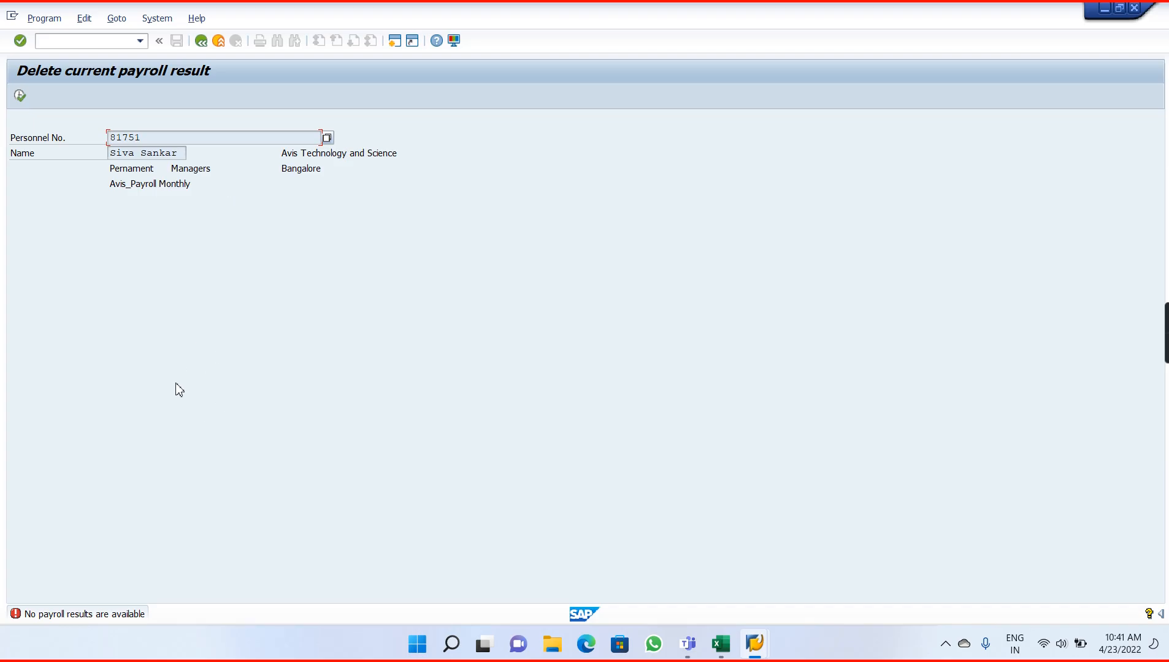
{"action": "left_click", "coordinate": [203, 42]}
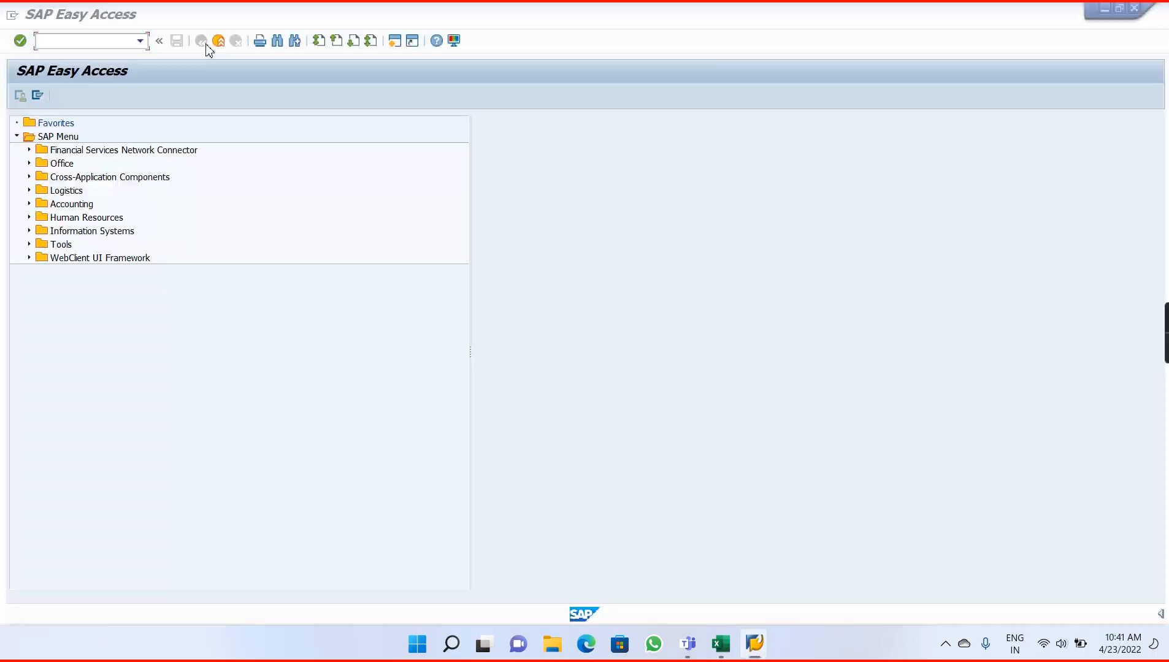
Switch back to Excel and add Tcode PU03 in H9 with the function "Payroll status" in I9.
{"action": "key", "text": "alt+Tab"}
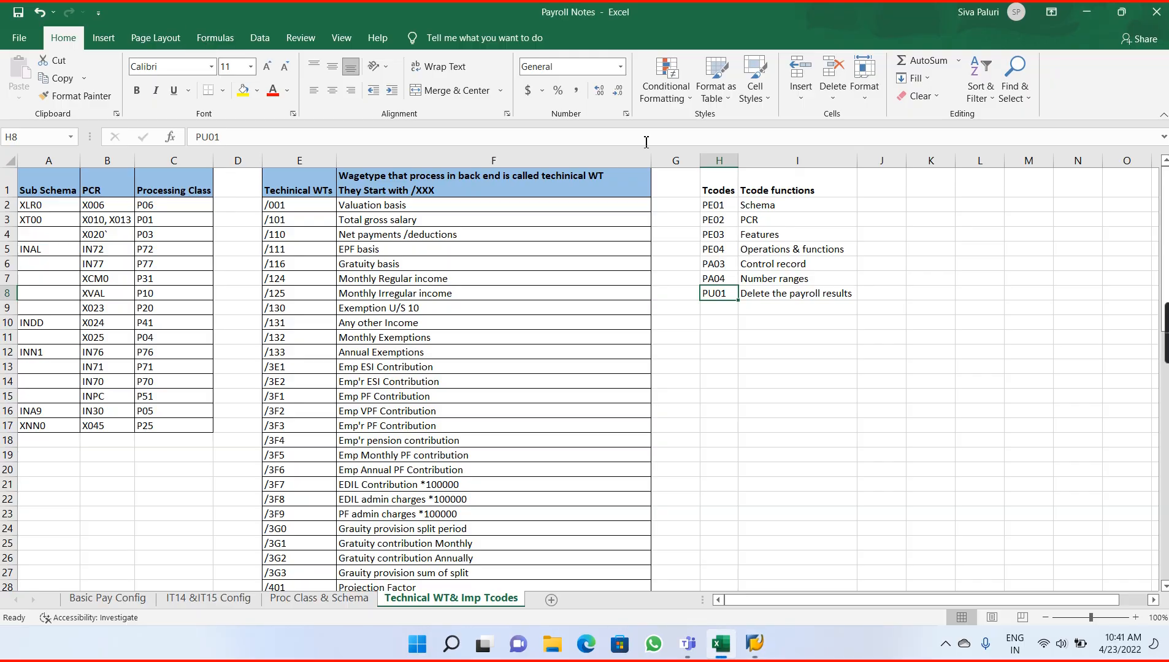
{"action": "left_click", "coordinate": [710, 313]}
{"action": "type", "text": "PU"}
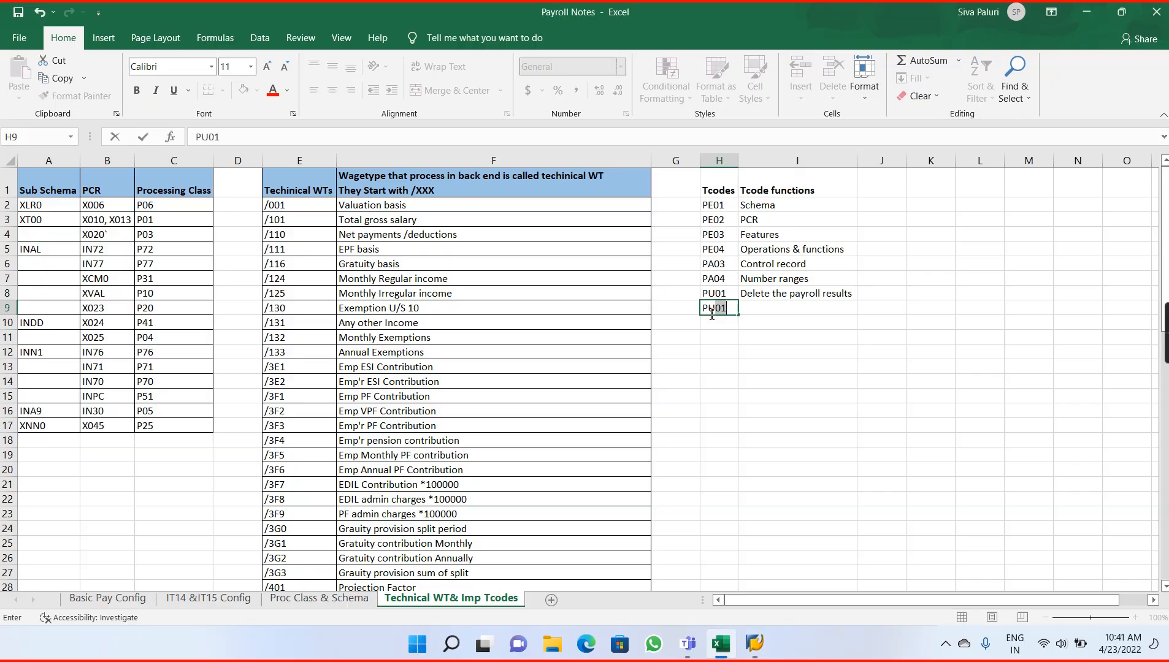
{"action": "type", "text": "03"}
{"action": "key", "text": "Tab"}
{"action": "type", "text": "Payroll sa"}
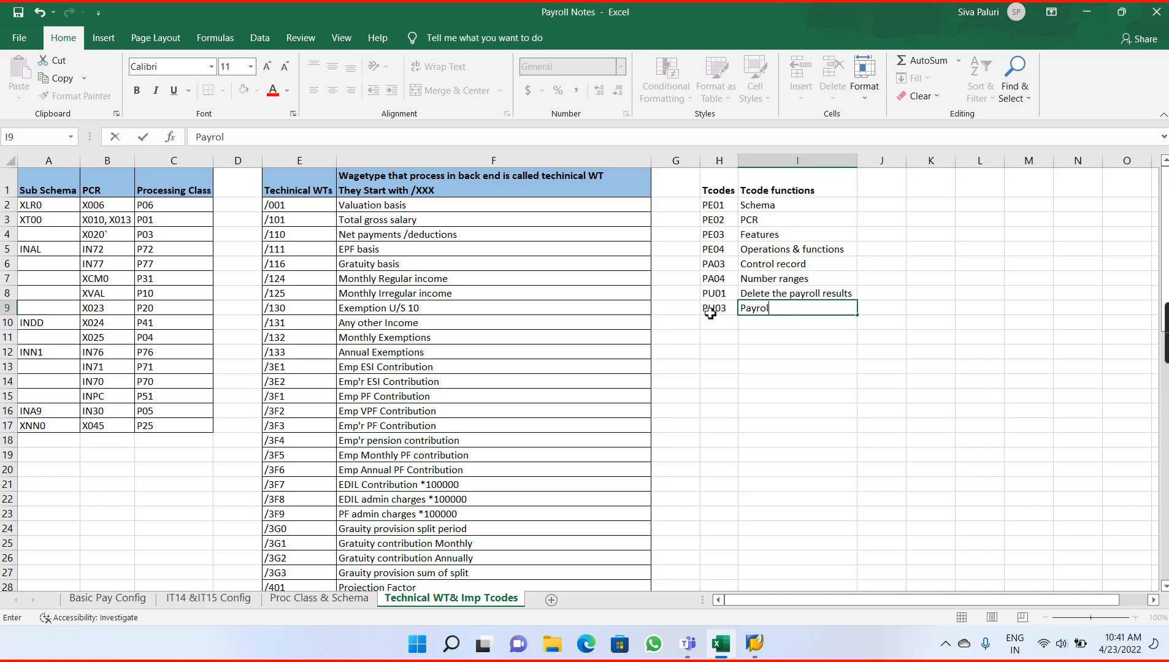
{"action": "key", "text": "BackSpace"}
{"action": "type", "text": "tatus"}
{"action": "key", "text": "Return"}
{"action": "left_click", "coordinate": [767, 312]}
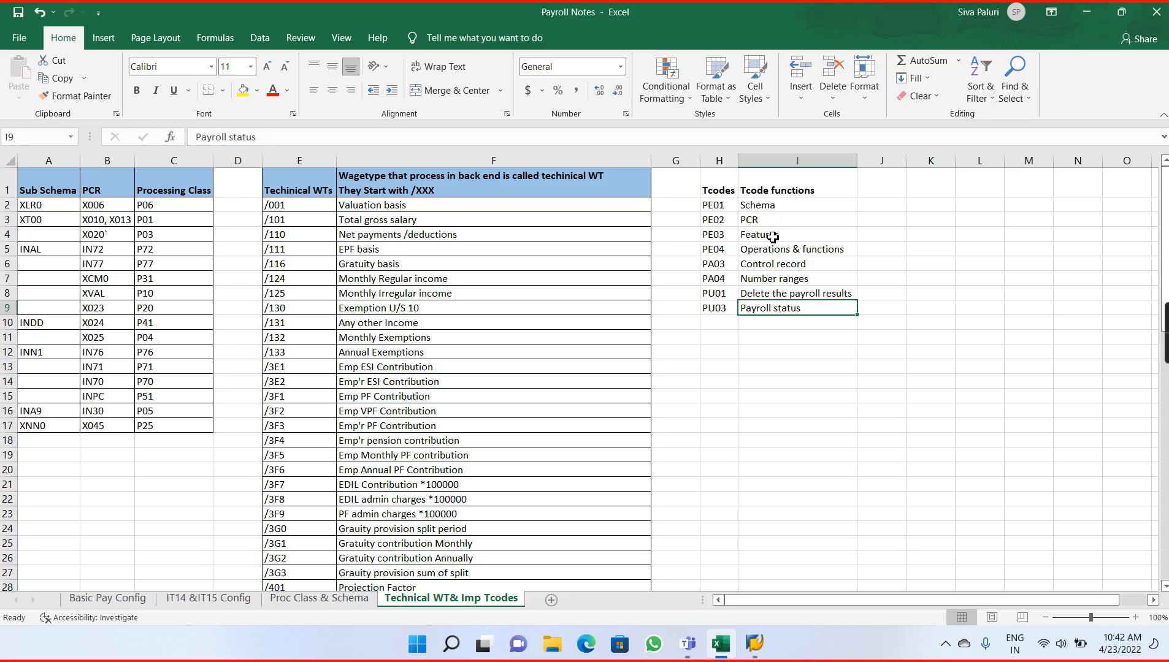
Add Tcode PC00_M40_Calc in H10 and fit the width of column H to its contents.
{"action": "left_click", "coordinate": [709, 323]}
{"action": "double_click", "coordinate": [710, 324]}
{"action": "type", "text": "PC"}
{"action": "key", "text": "BackSpace"}
{"action": "type", "text": "C00_"}
{"action": "type", "text": "M40"}
{"action": "type", "text": "_C"}
{"action": "type", "text": "alc"}
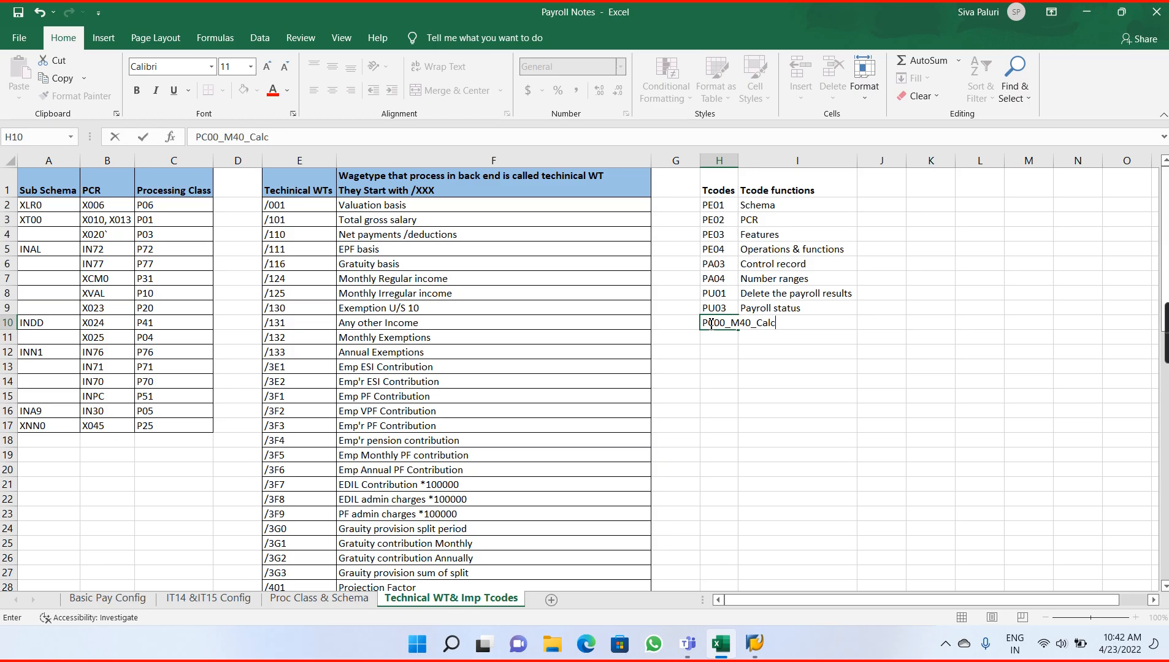
{"action": "key", "text": "Return"}
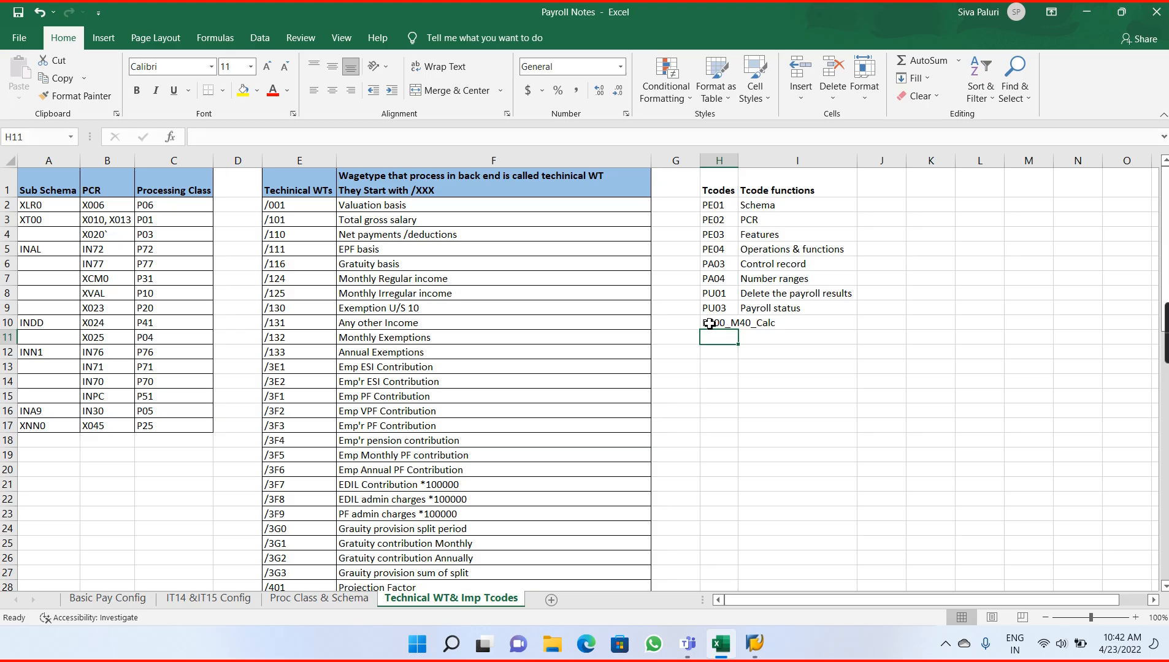
{"action": "double_click", "coordinate": [739, 160]}
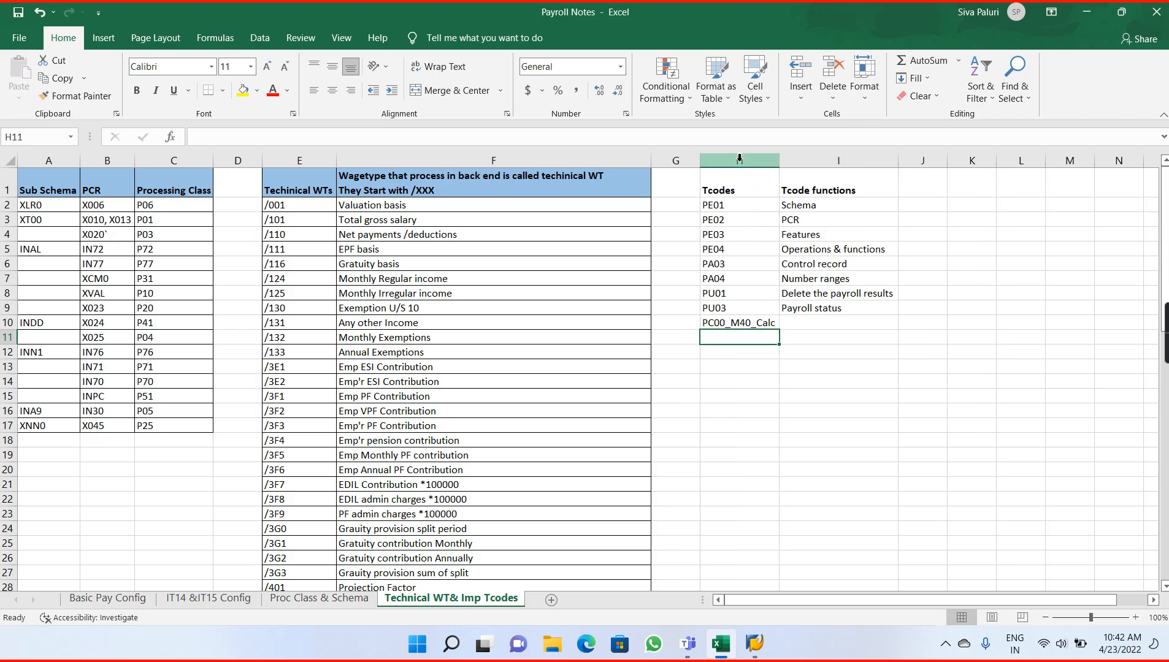
Enter the function "Payroll run (Live)" in I10 for the PC00_M40_Calc Tcode.
{"action": "left_click", "coordinate": [808, 328]}
{"action": "type", "text": "Payrol"}
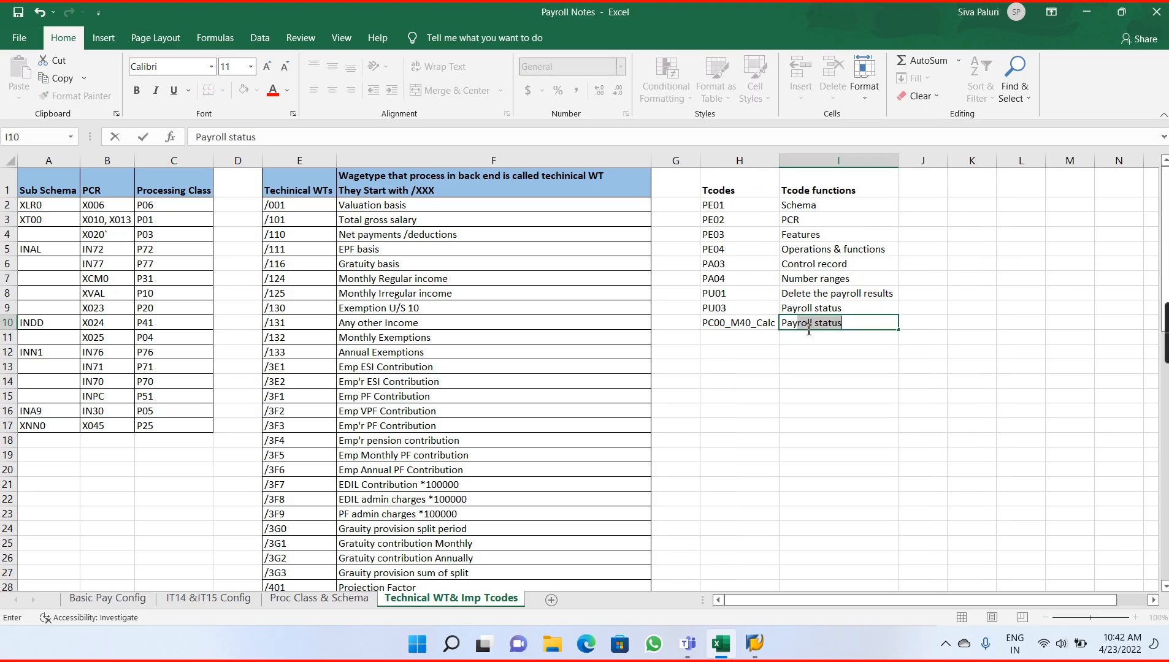
{"action": "type", "text": "l run (Live)"}
{"action": "key", "text": "Return"}
Switch to the Teams meeting window, check its participants, and minimize it again.
{"action": "key", "text": "alt+Tab"}
{"action": "key", "text": "alt+Tab"}
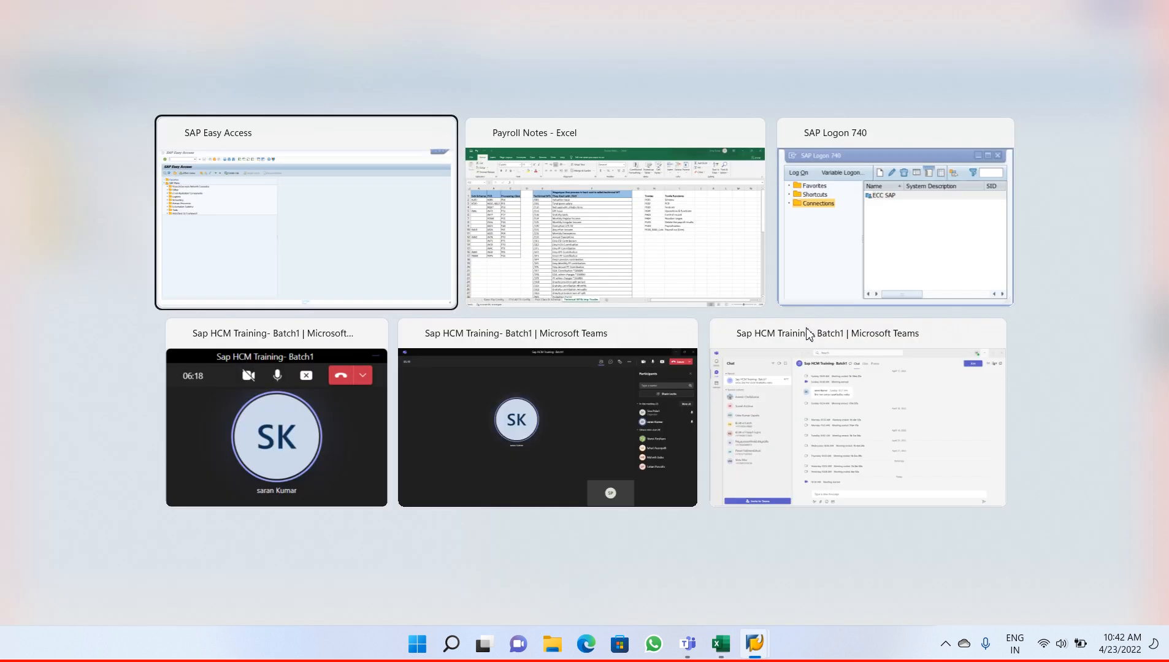
{"action": "key", "text": "alt+Tab"}
{"action": "key", "text": "alt+Tab"}
{"action": "key", "text": "alt+Tab"}
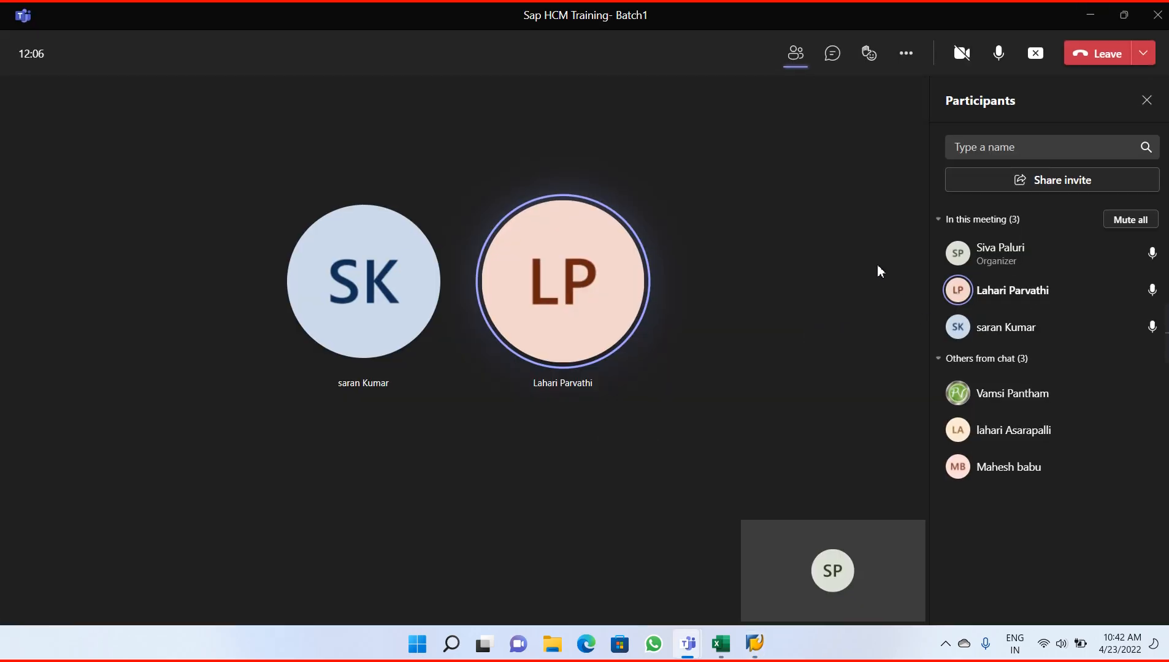
{"action": "left_click", "coordinate": [1091, 20]}
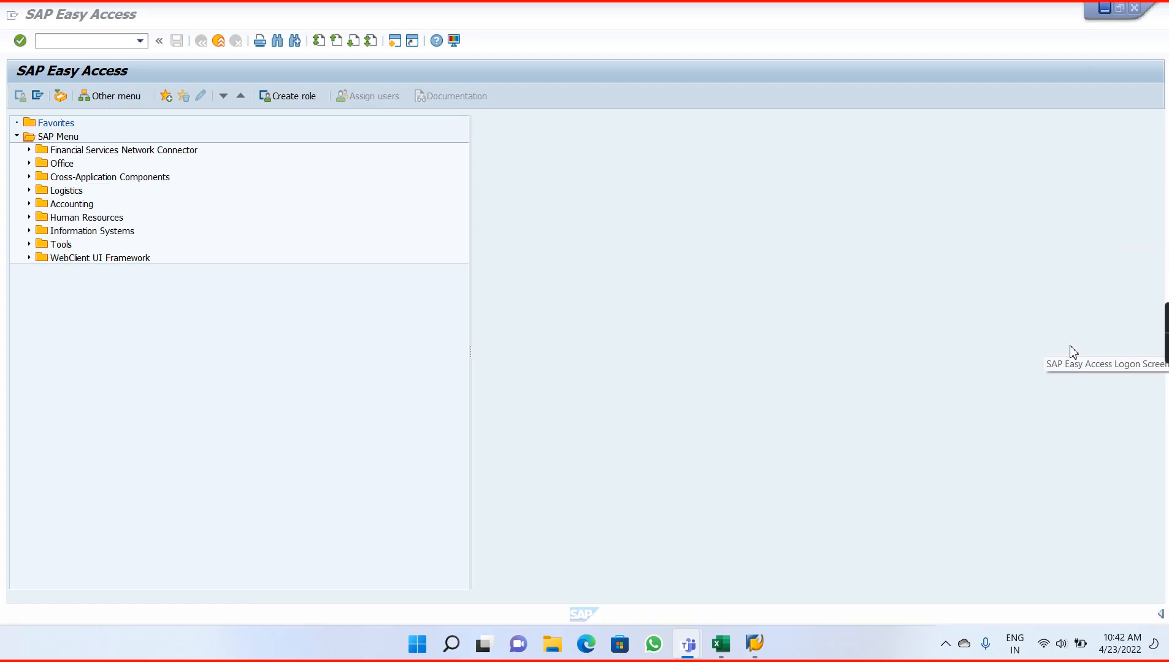
{"action": "mouse_move", "coordinate": [686, 641]}
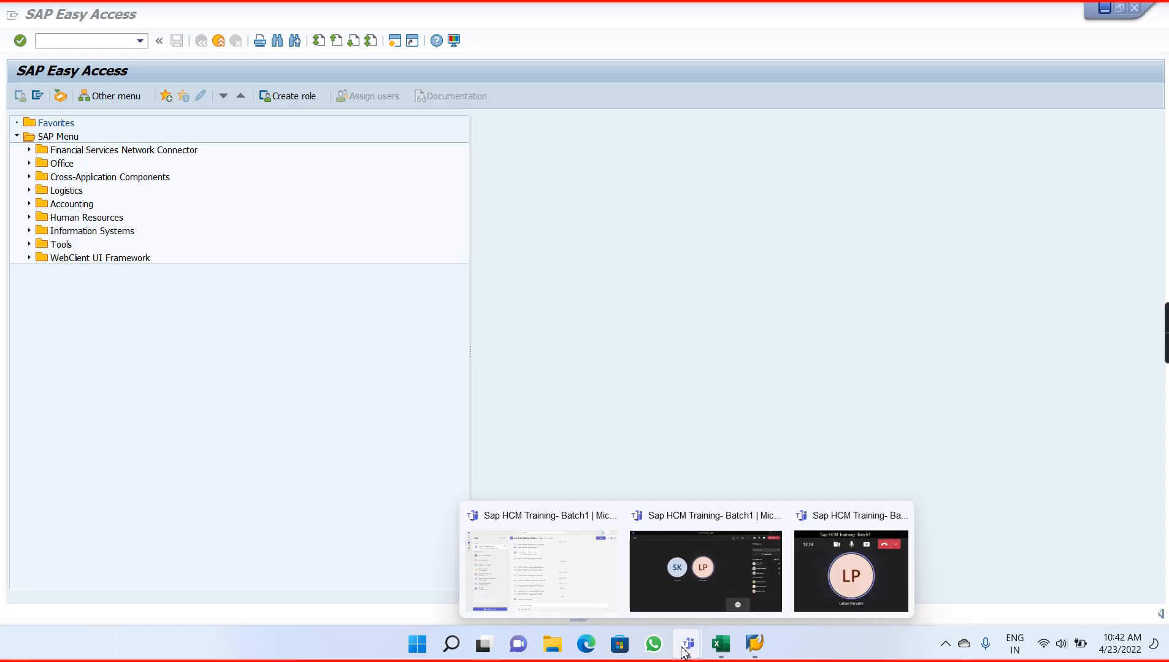
{"action": "left_click", "coordinate": [694, 587]}
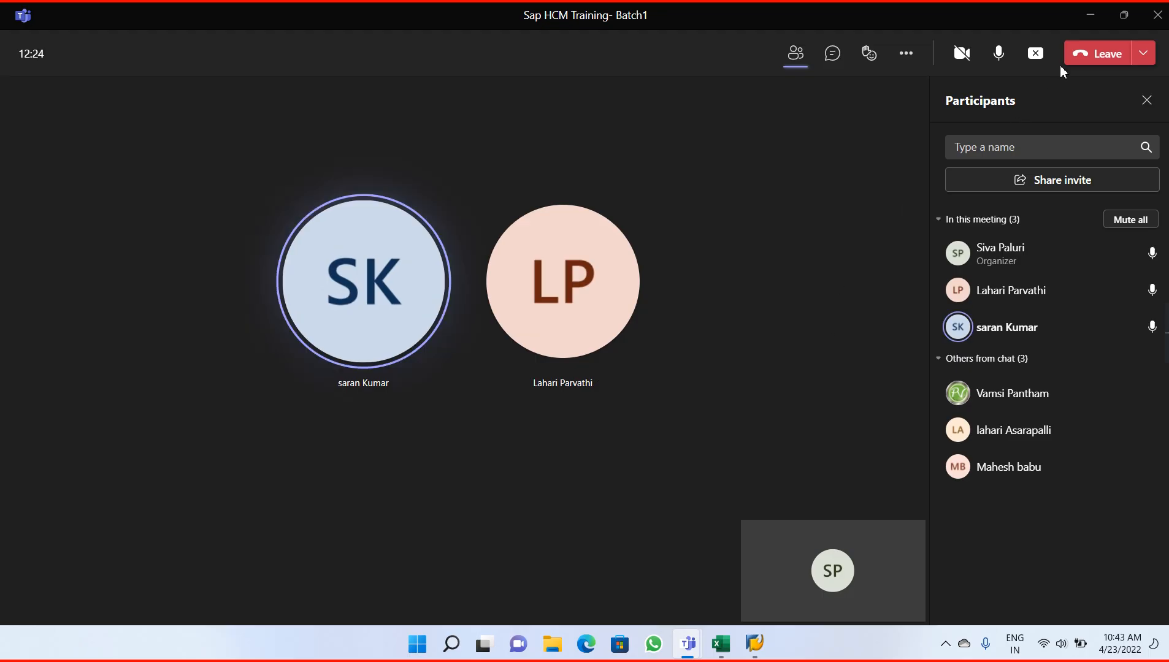
{"action": "left_click", "coordinate": [1093, 24]}
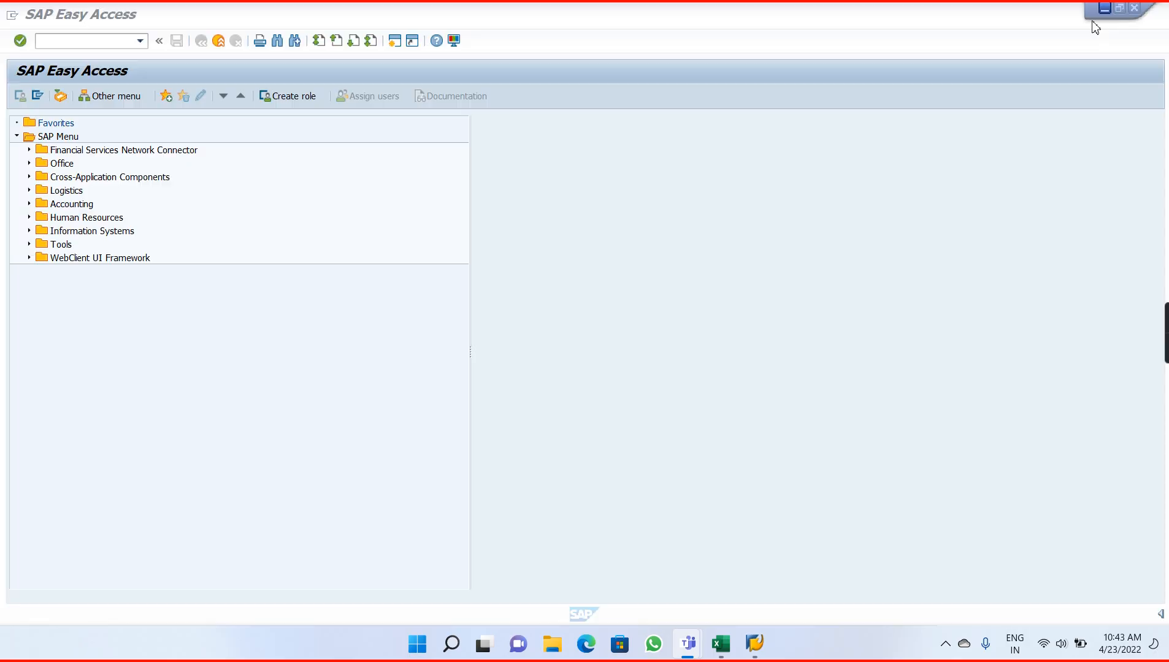
Switch back to Excel, try country codes 10, 01, 28, 41 and 99 in the H10 Tcode, and restore PC00_M40_Calc.
{"action": "left_click", "coordinate": [715, 656]}
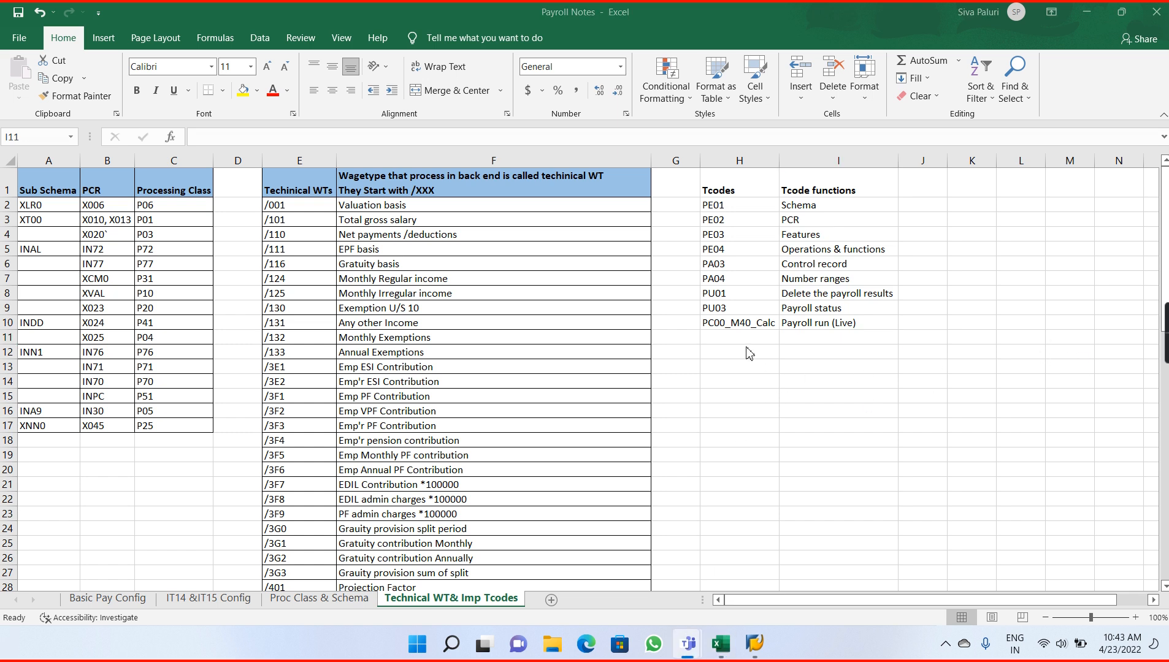
{"action": "double_click", "coordinate": [747, 322]}
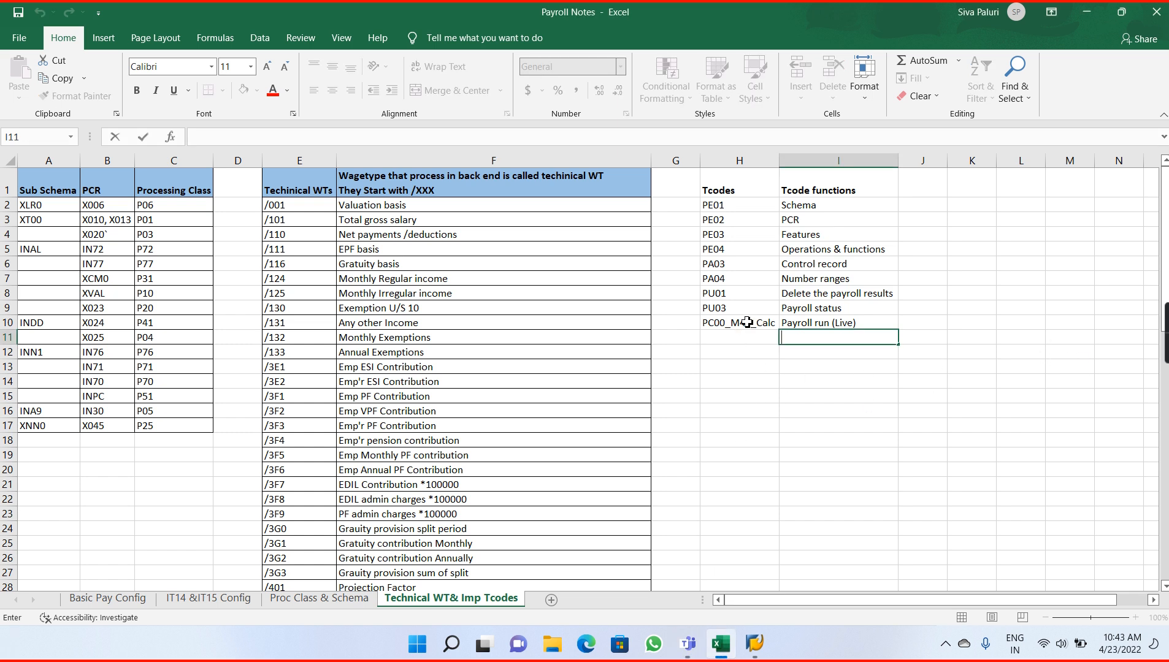
{"action": "double_click", "coordinate": [747, 323]}
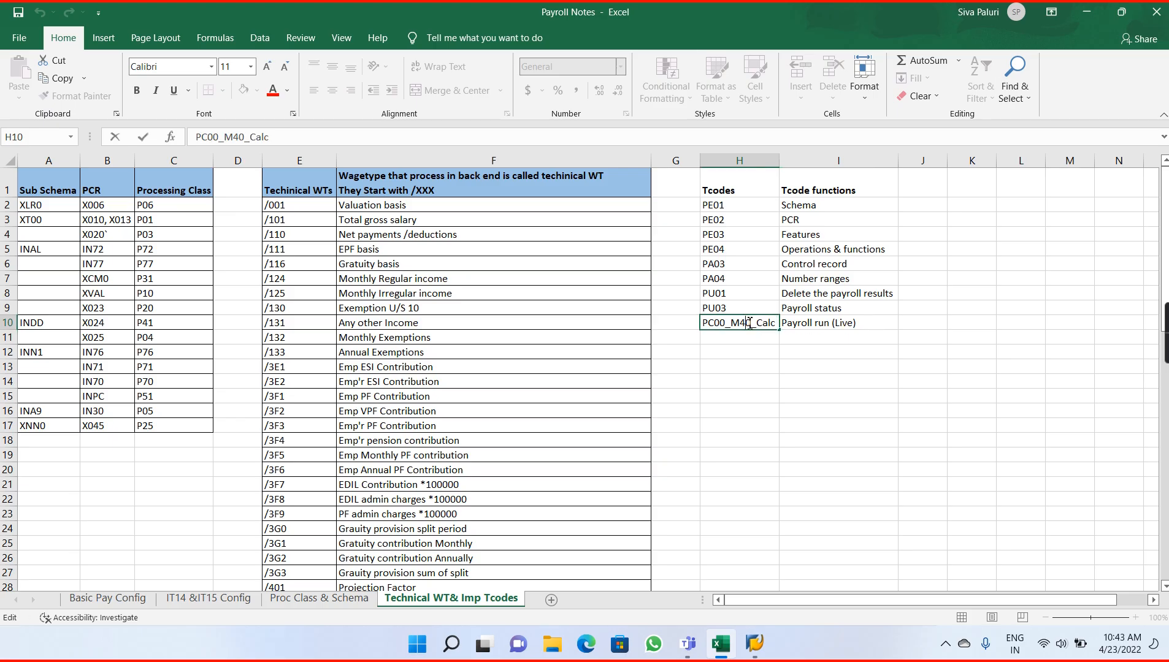
{"action": "key", "text": "BackSpace"}
{"action": "key", "text": "BackSpace"}
{"action": "type", "text": "10"}
{"action": "key", "text": "BackSpace"}
{"action": "key", "text": "BackSpace"}
{"action": "type", "text": "01"}
{"action": "key", "text": "BackSpace"}
{"action": "key", "text": "BackSpace"}
{"action": "type", "text": "28"}
{"action": "key", "text": "BackSpace"}
{"action": "key", "text": "BackSpace"}
{"action": "type", "text": "41"}
{"action": "key", "text": "BackSpace"}
{"action": "key", "text": "BackSpace"}
{"action": "type", "text": "99"}
{"action": "key", "text": "BackSpace"}
{"action": "key", "text": "BackSpace"}
{"action": "type", "text": "ae"}
{"action": "key", "text": "BackSpace"}
{"action": "key", "text": "BackSpace"}
{"action": "type", "text": "4"}
{"action": "key", "text": "Return"}
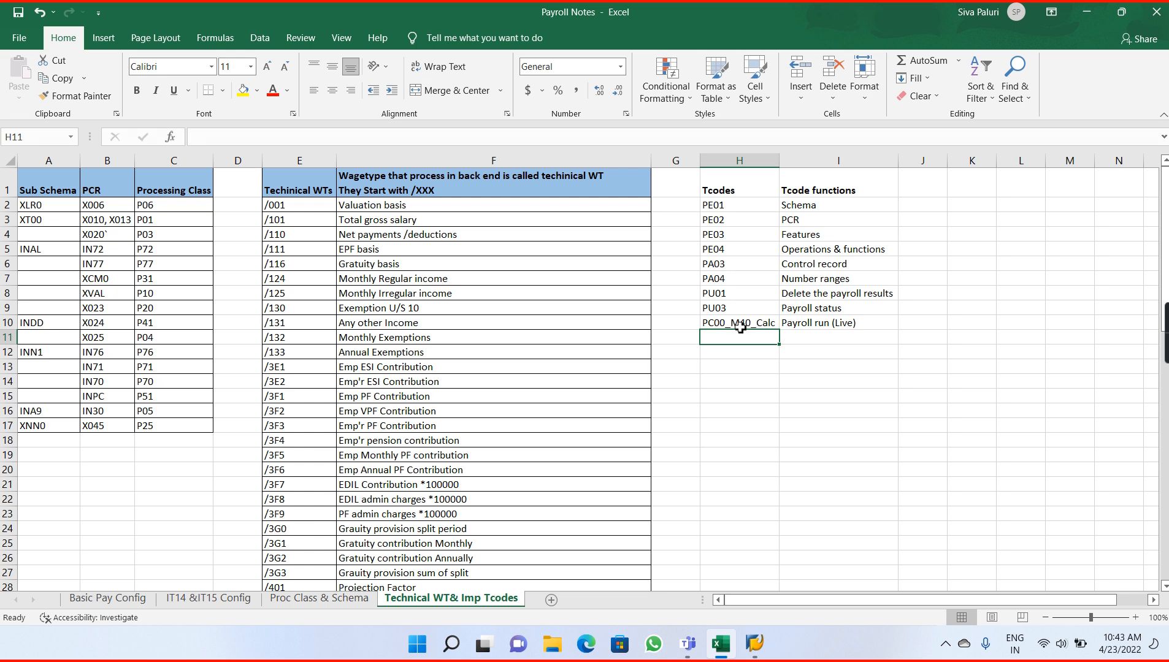
{"action": "left_click", "coordinate": [740, 326]}
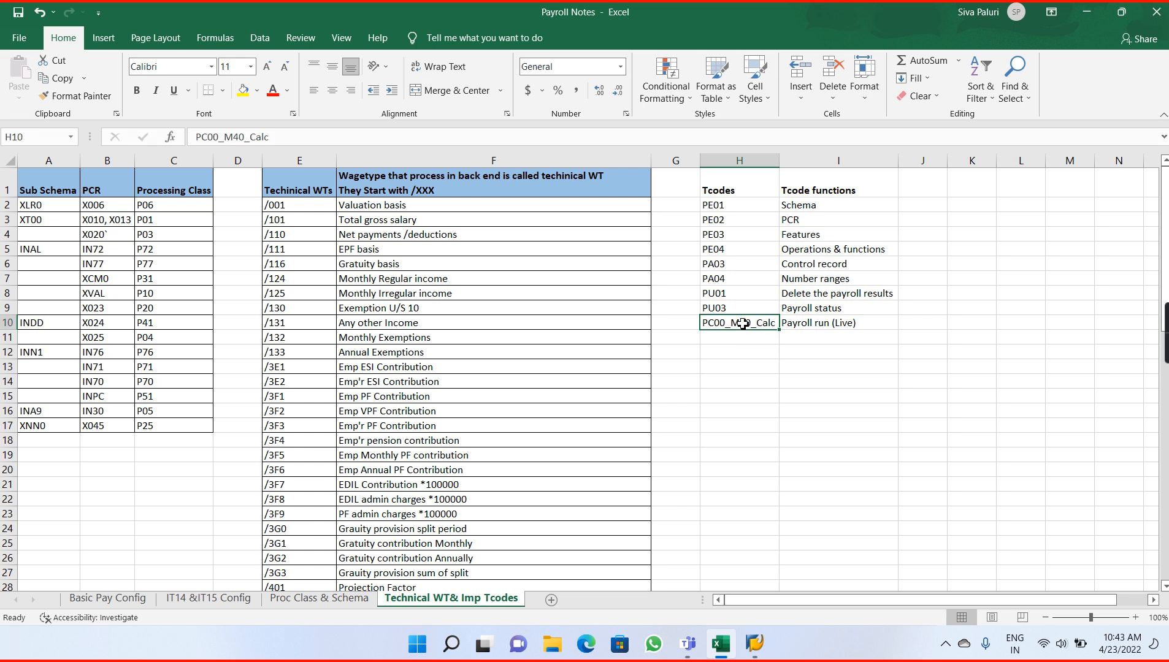
{"action": "double_click", "coordinate": [742, 323]}
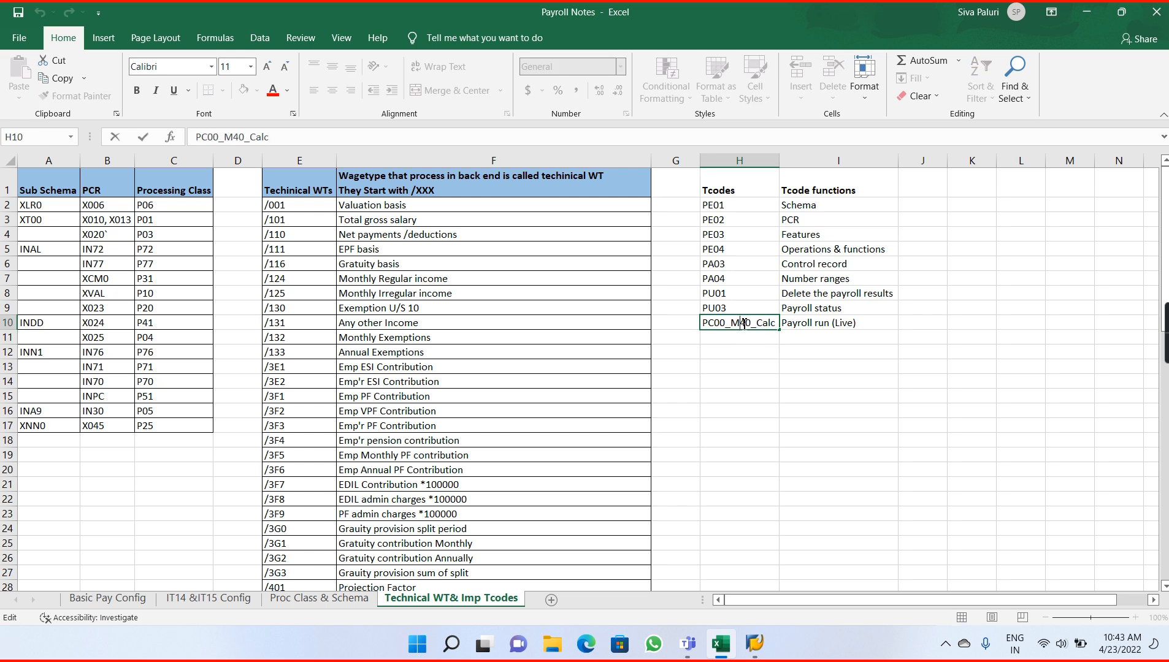
{"action": "key", "text": "Return"}
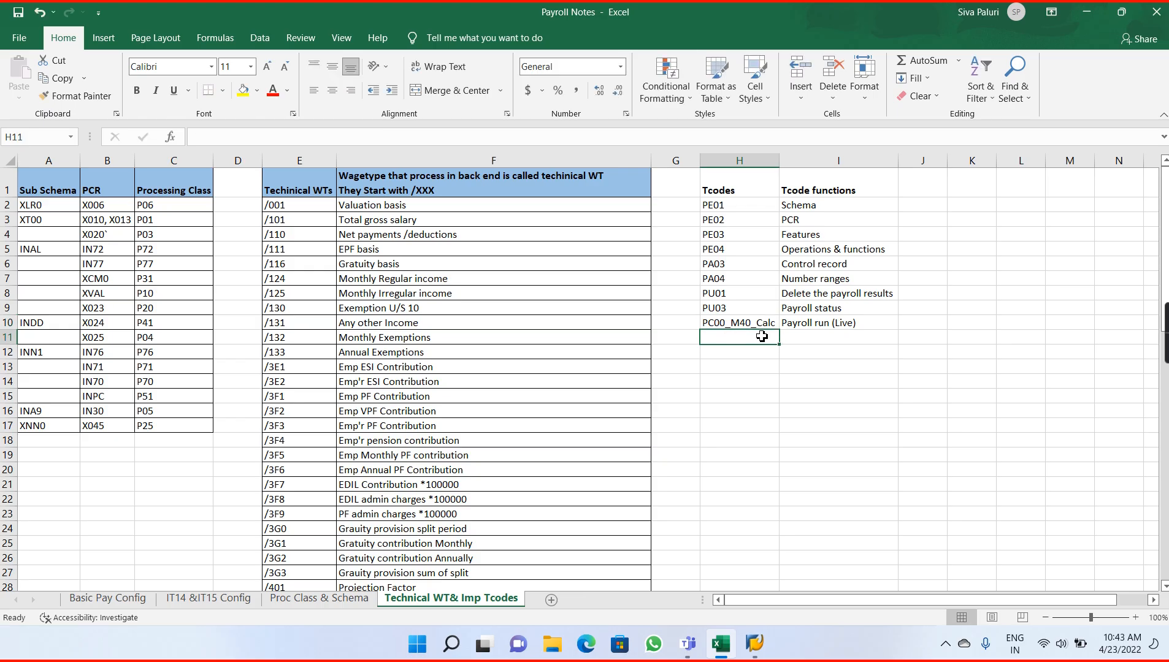
{"action": "left_click", "coordinate": [808, 321]}
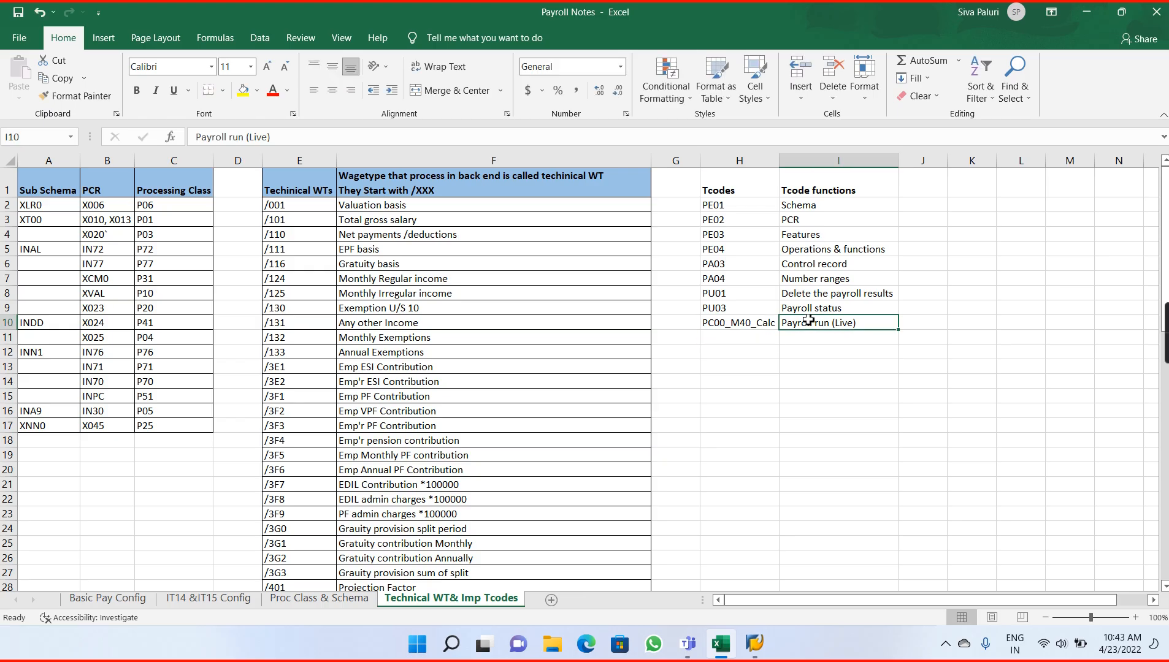
{"action": "left_click", "coordinate": [718, 336]}
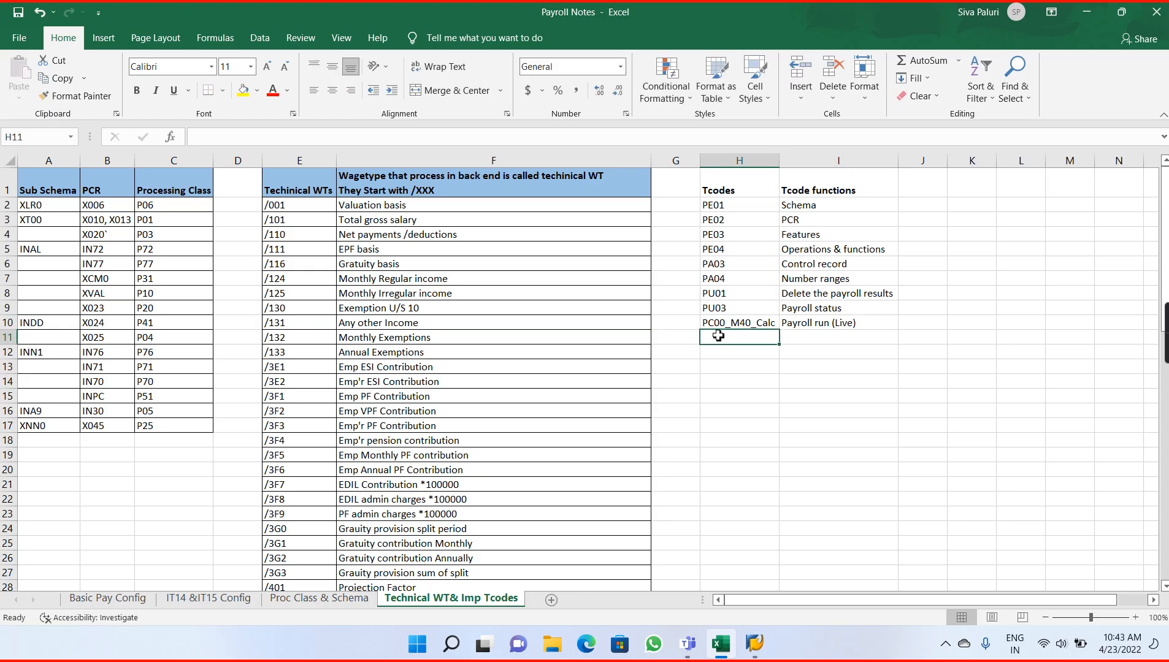
Switch to SAP, view the India payroll driver and its test run option with transaction pc00_m40_calc, and return to Excel.
{"action": "key", "text": "alt+Tab"}
{"action": "key", "text": "alt+Tab"}
{"action": "key", "text": "alt+Tab"}
{"action": "key", "text": "alt+Tab"}
{"action": "key", "text": "alt+Tab"}
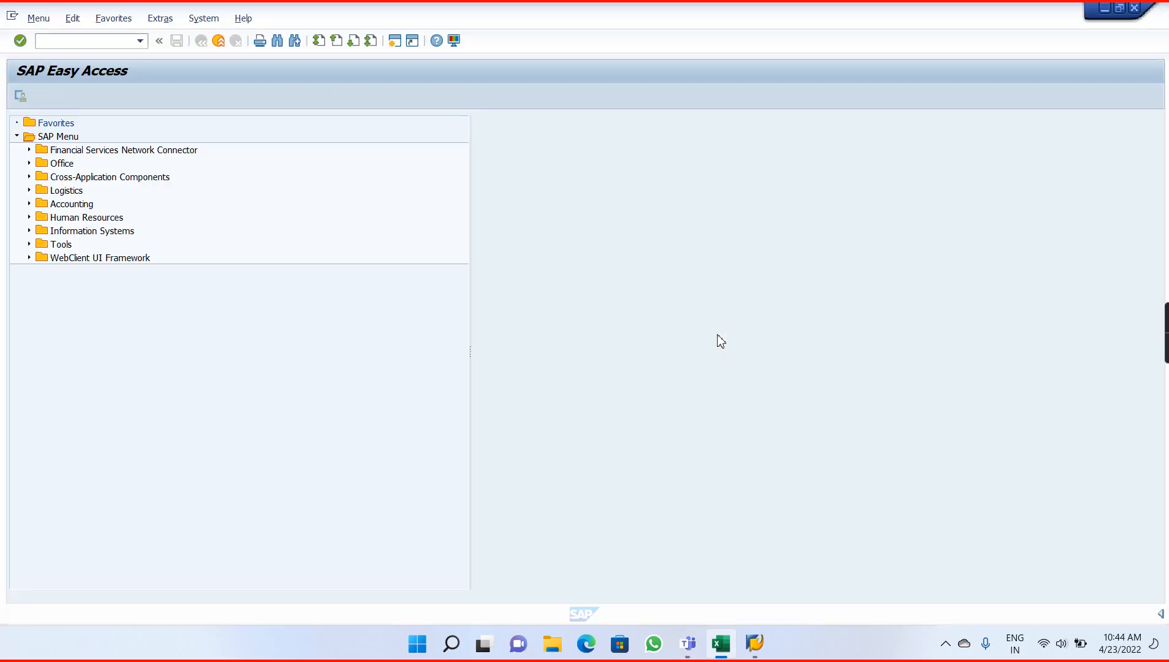
{"action": "type", "text": "c0"}
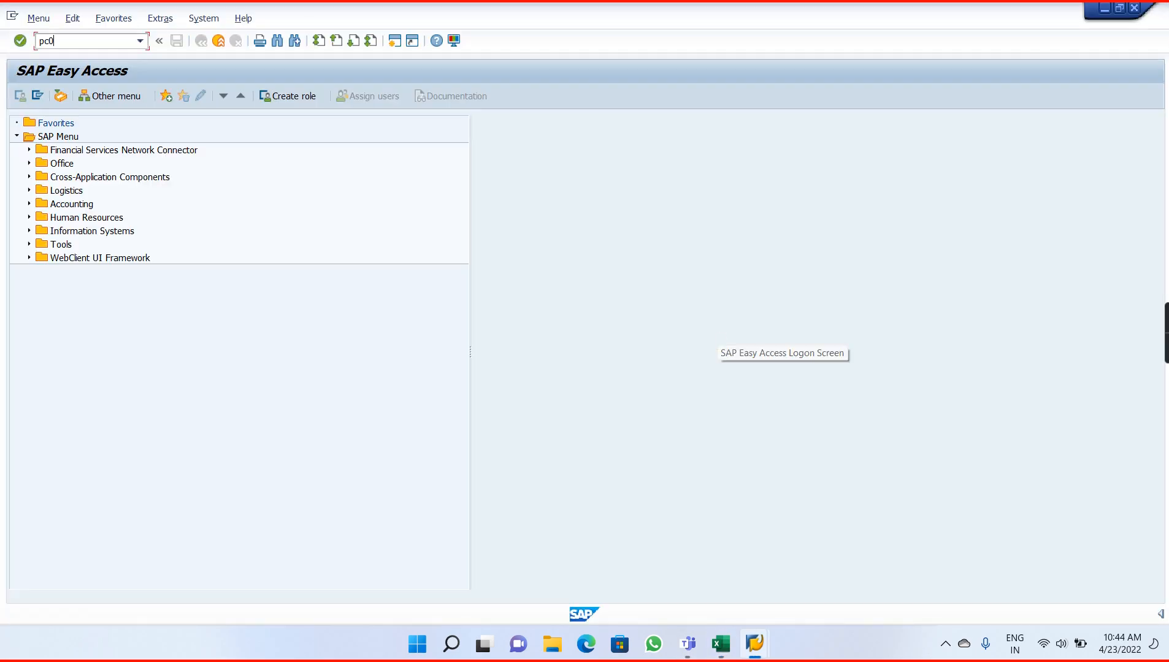
{"action": "type", "text": "0_m40_calc"}
{"action": "key", "text": "Return"}
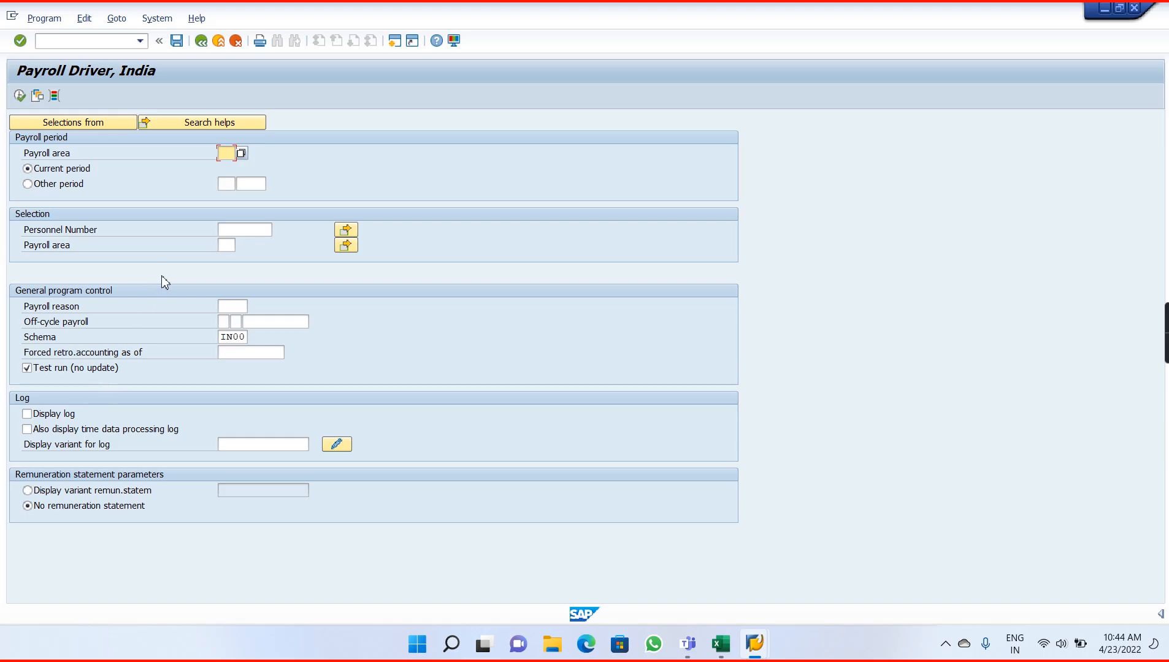
{"action": "left_click", "coordinate": [58, 375]}
{"action": "key", "text": "alt+Tab"}
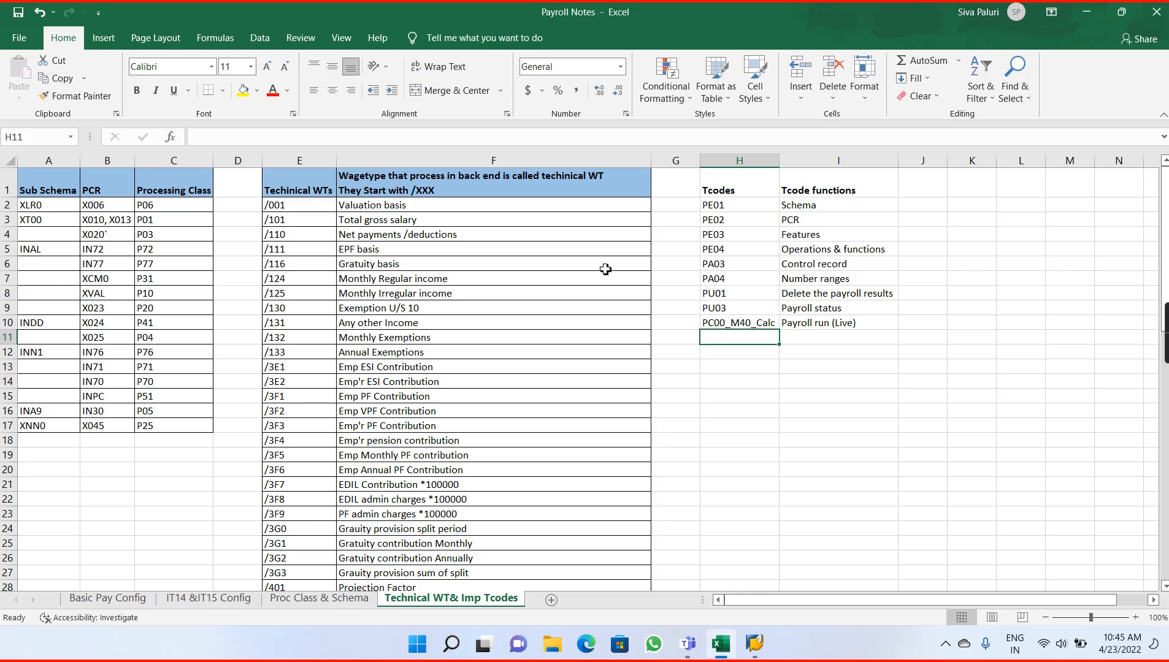
{"action": "type", "text": "Pc00"}
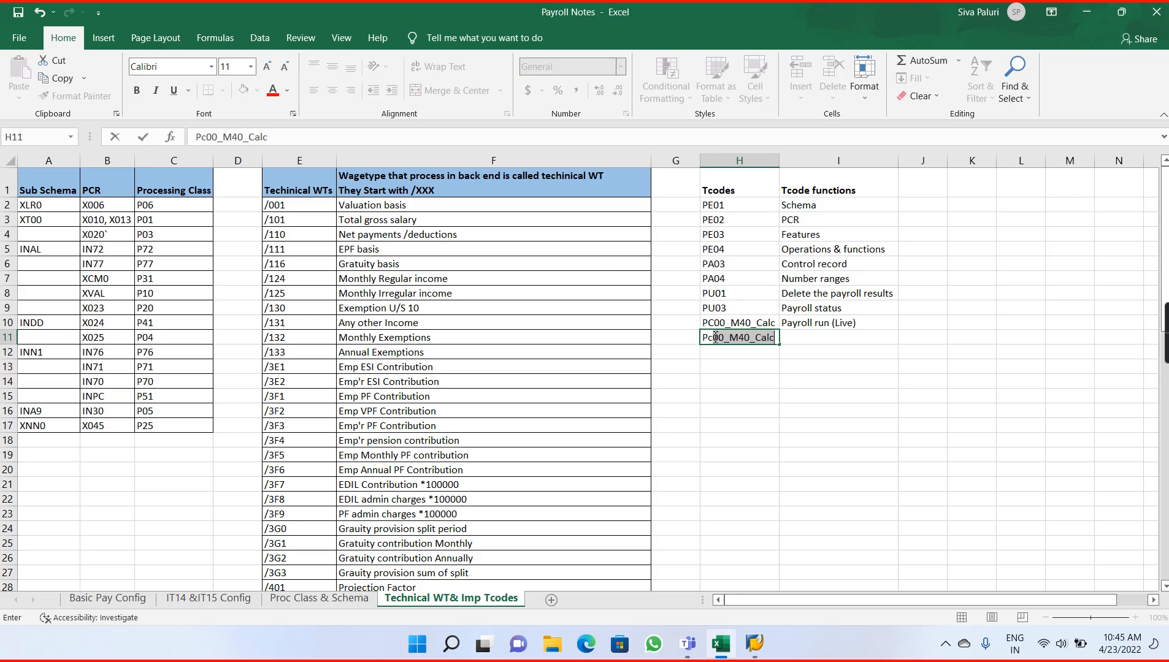
{"action": "key", "text": "BackSpace"}
{"action": "key", "text": "BackSpace"}
{"action": "key", "text": "BackSpace"}
{"action": "key", "text": "BackSpace"}
{"action": "key", "text": "BackSpace"}
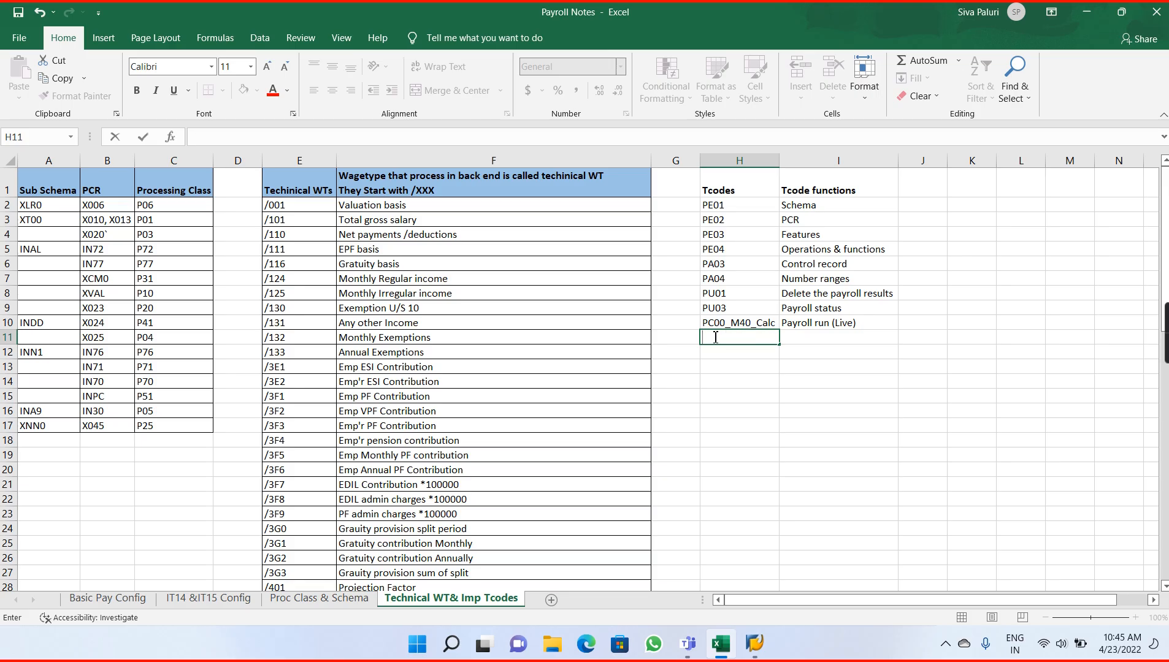
Enter the start of the next Tcode, PC00_M40_C, in H11.
{"action": "type", "text": "Pc00_m"}
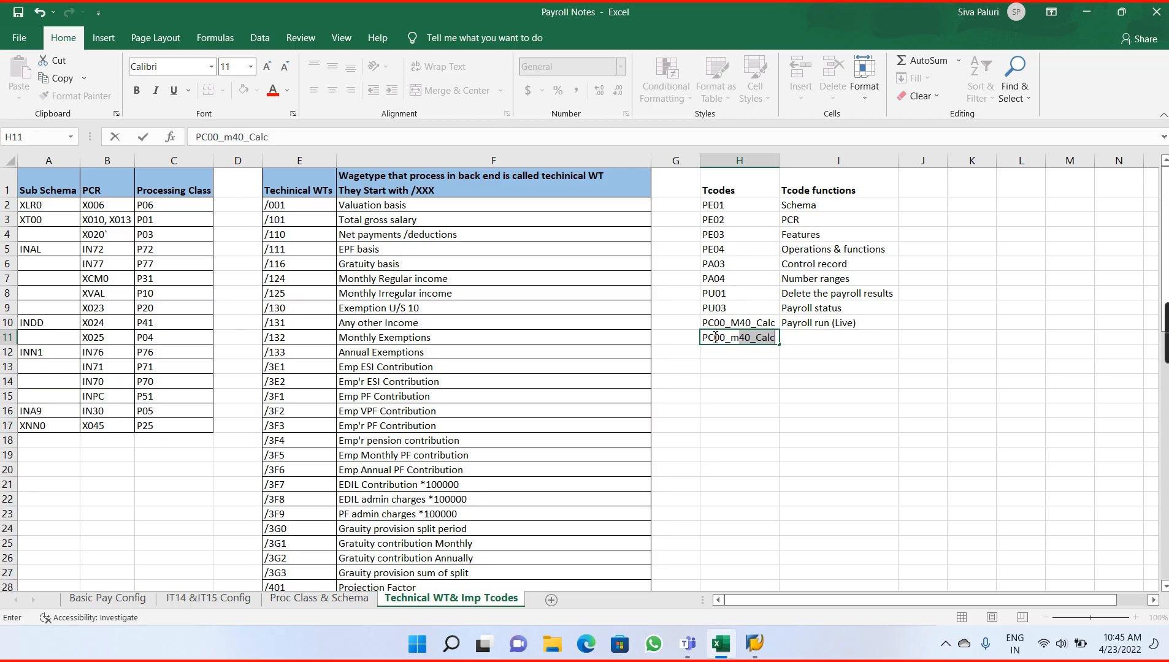
{"action": "type", "text": "M40_CA"}
{"action": "key", "text": "BackSpace"}
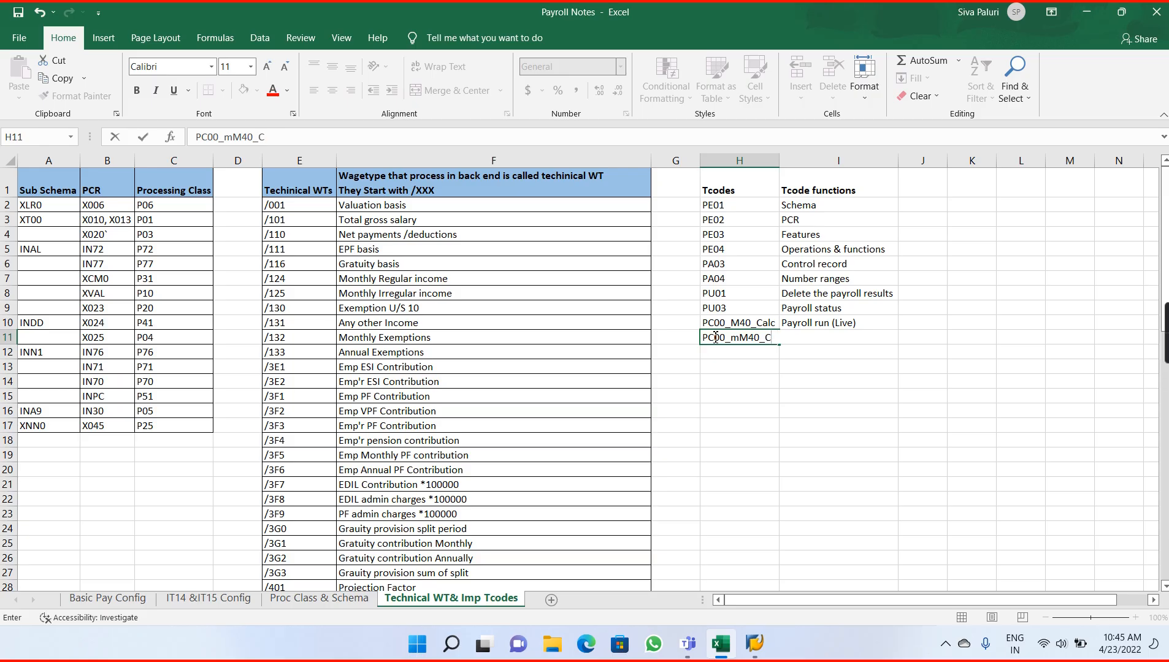
{"action": "left_click", "coordinate": [740, 337]}
{"action": "key", "text": "BackSpace"}
Rewrite the Tcode in H10 in capitals as PC00_M40_CALC.
{"action": "double_click", "coordinate": [777, 322]}
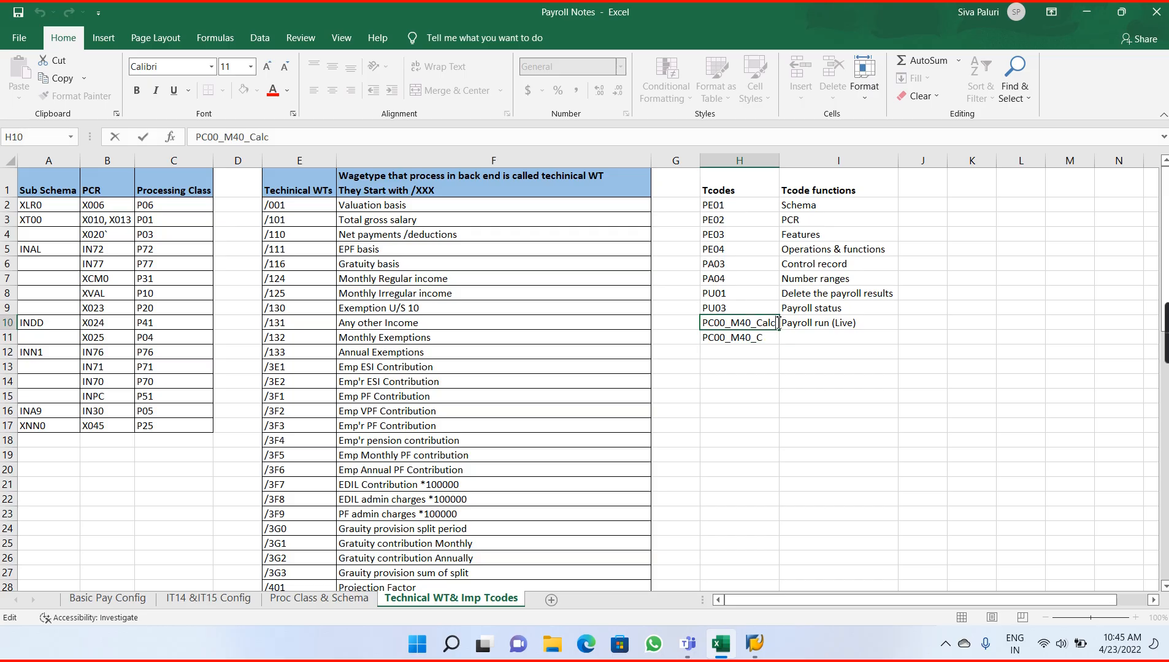
{"action": "key", "text": "BackSpace"}
{"action": "type", "text": "ALC"}
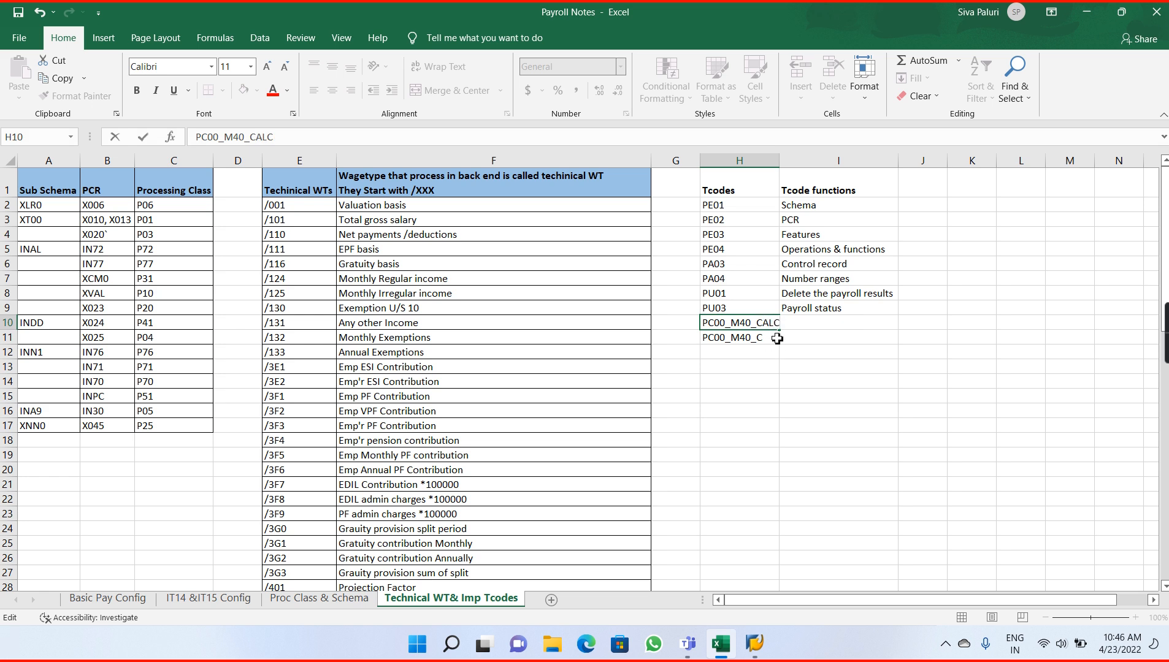
{"action": "key", "text": "Return"}
Complete the Tcode in H11 as PC00_M40_CALC_SIMU and autofit the width of column H.
{"action": "double_click", "coordinate": [775, 339]}
{"action": "type", "text": "ALC_"}
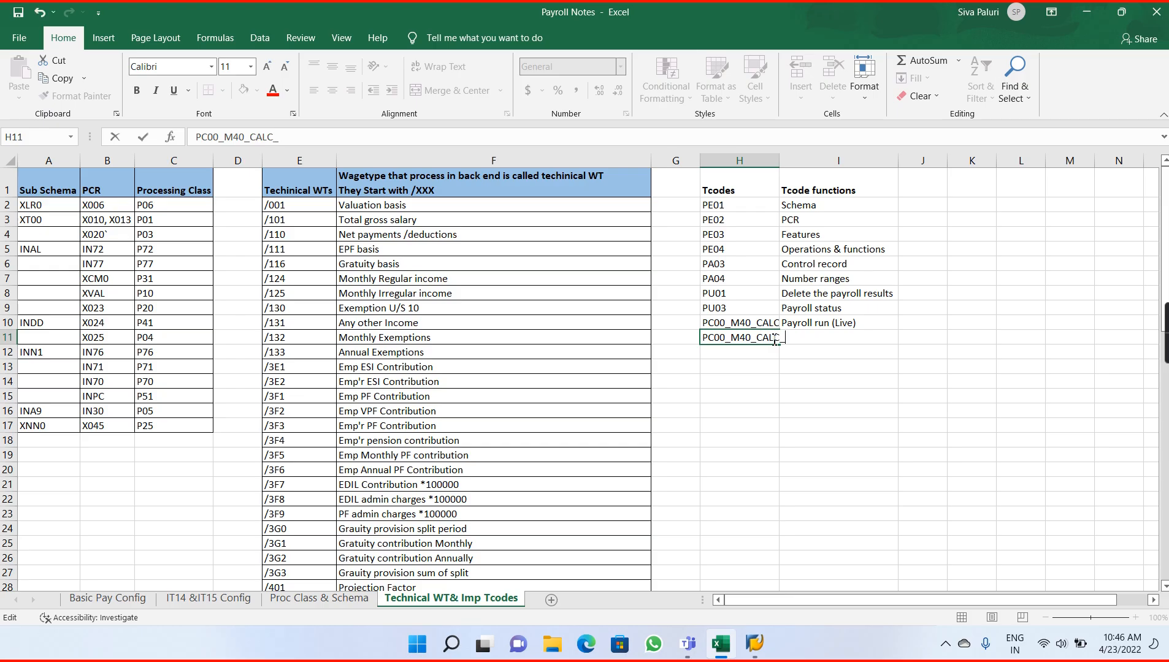
{"action": "type", "text": "SIMU"}
{"action": "key", "text": "ctrl+Return"}
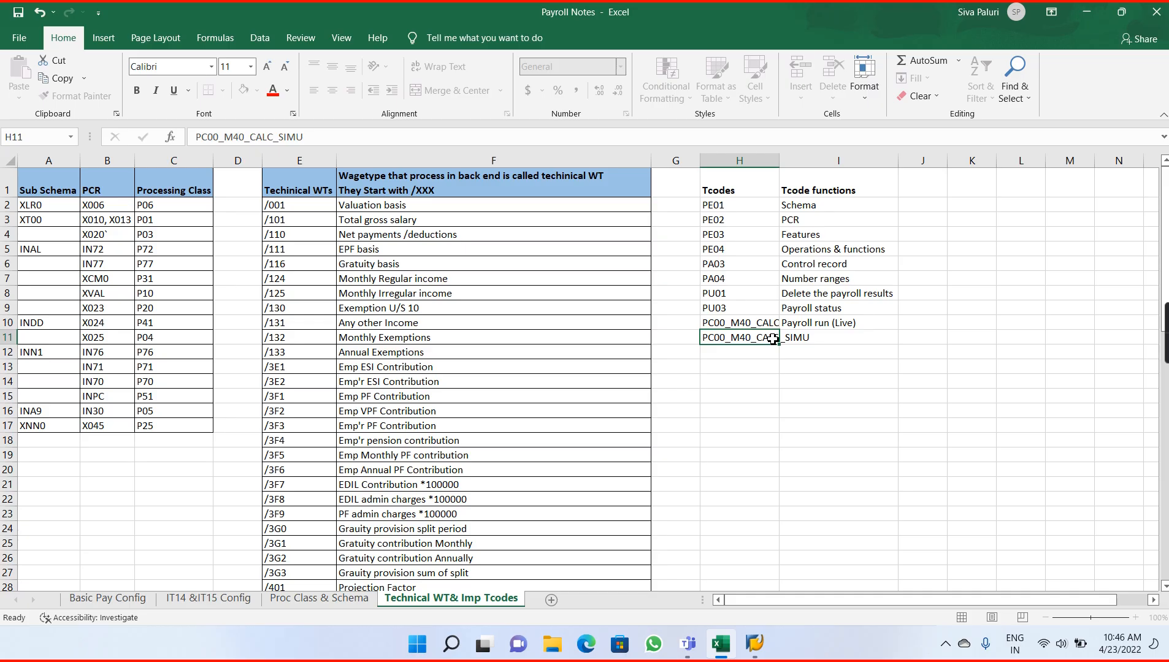
{"action": "key", "text": "Return"}
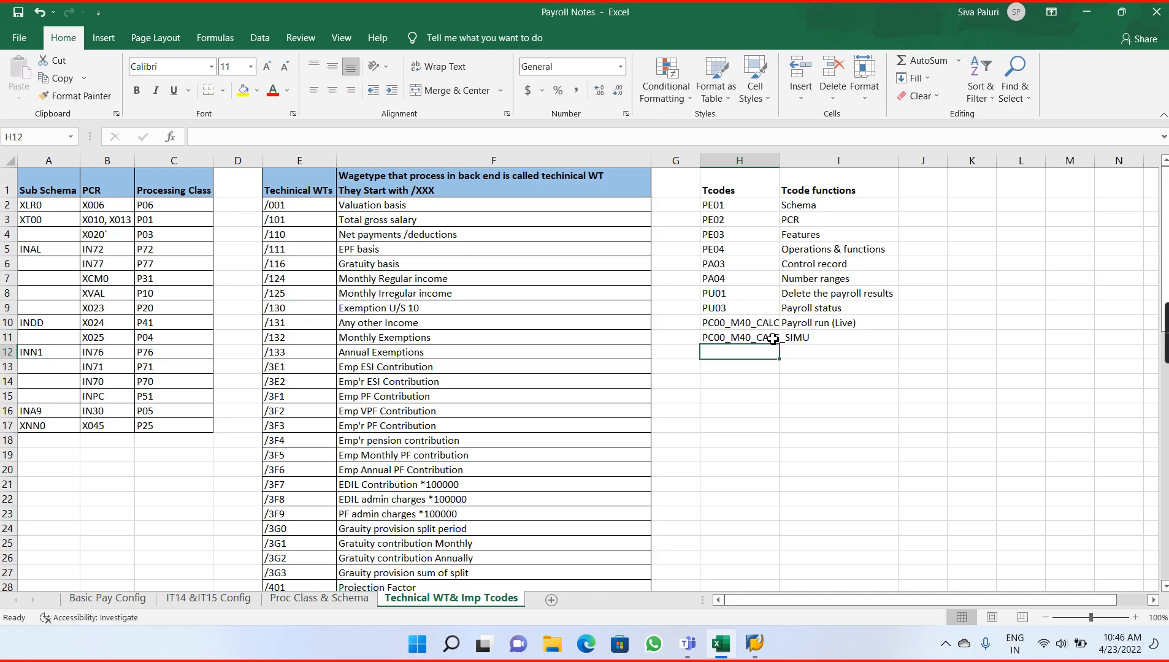
{"action": "double_click", "coordinate": [783, 165]}
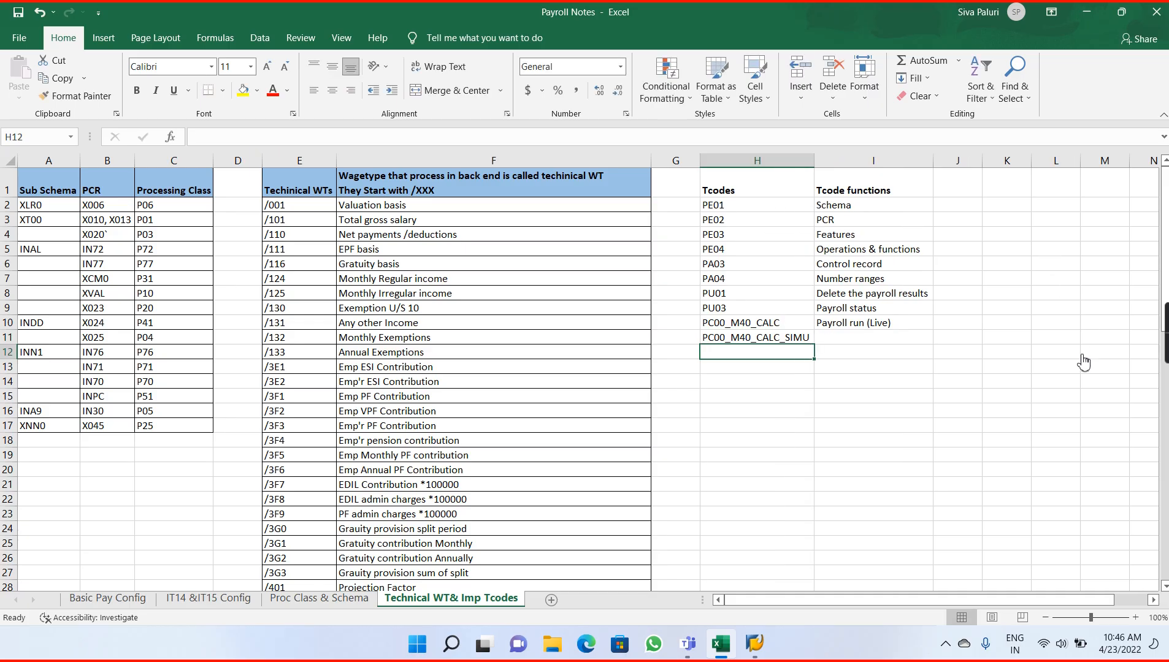
Enter the function "Payroll run simulation (Test run)" in I11 and autofit the width of column I.
{"action": "left_click", "coordinate": [854, 336]}
{"action": "type", "text": "p"}
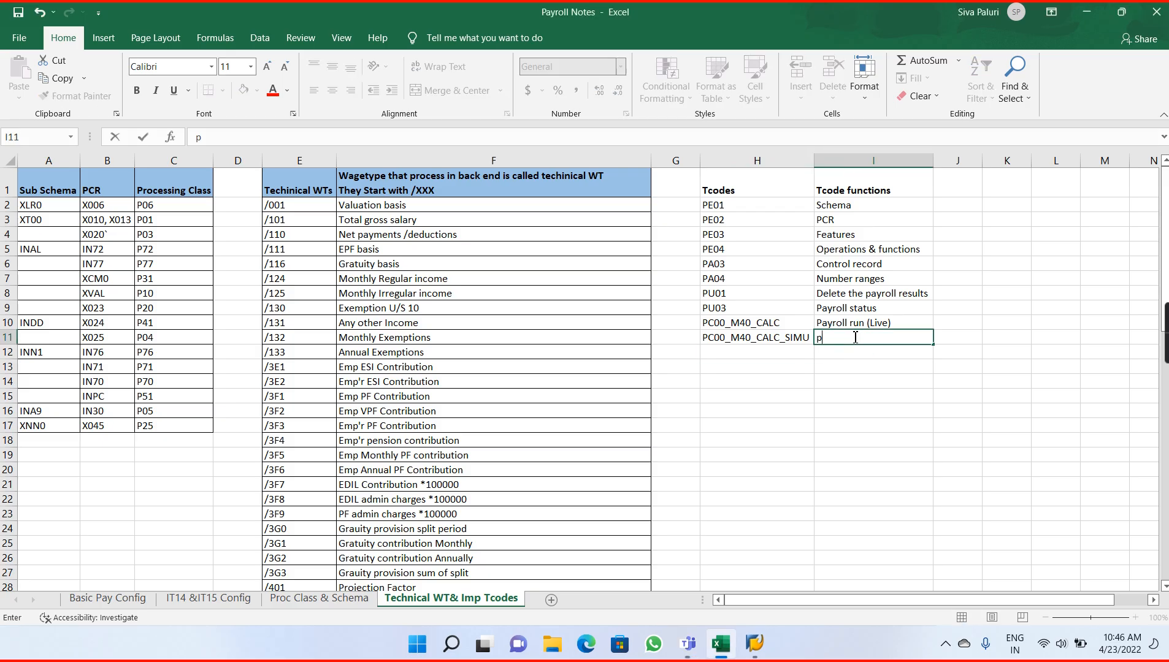
{"action": "key", "text": "BackSpace"}
{"action": "type", "text": "Payroll run simulation ("}
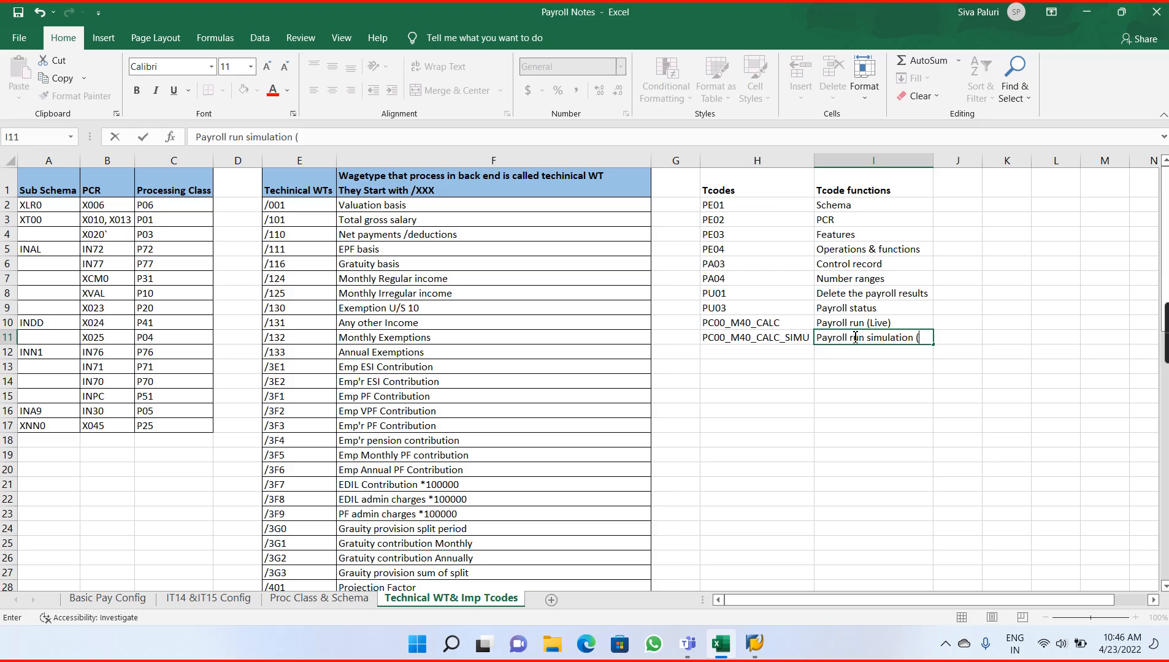
{"action": "type", "text": "Test run"}
{"action": "type", "text": ")"}
{"action": "key", "text": "Return"}
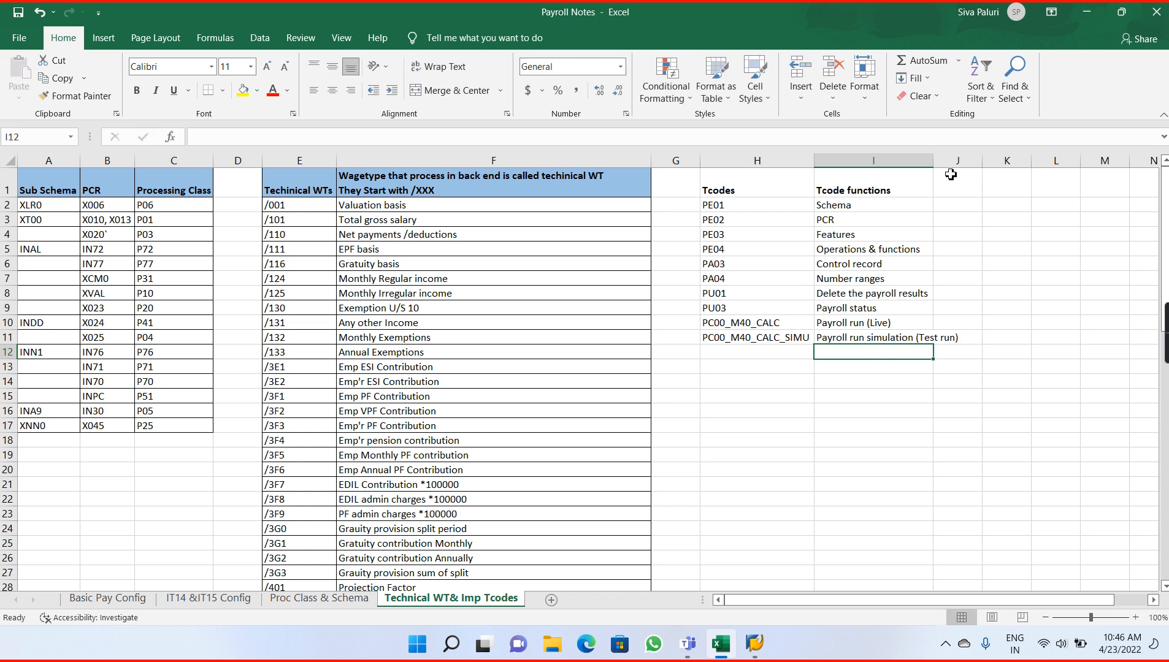
{"action": "double_click", "coordinate": [934, 158]}
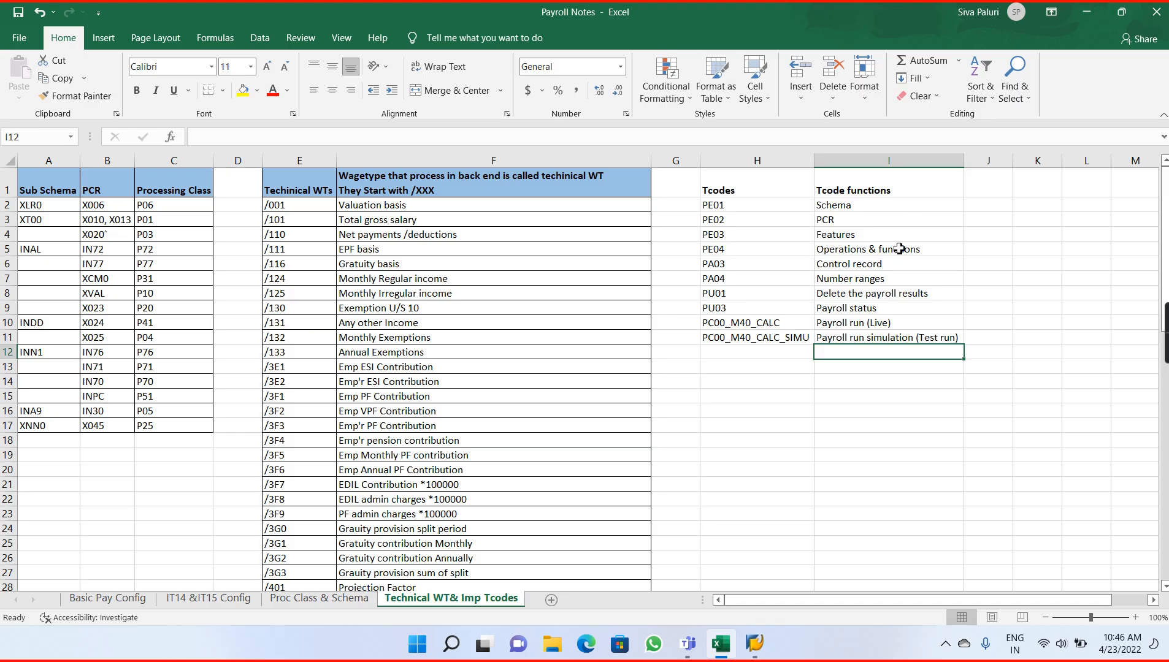
Add the Tcode PA30 in H12 with the function "Master data" in I12.
{"action": "left_click", "coordinate": [718, 352]}
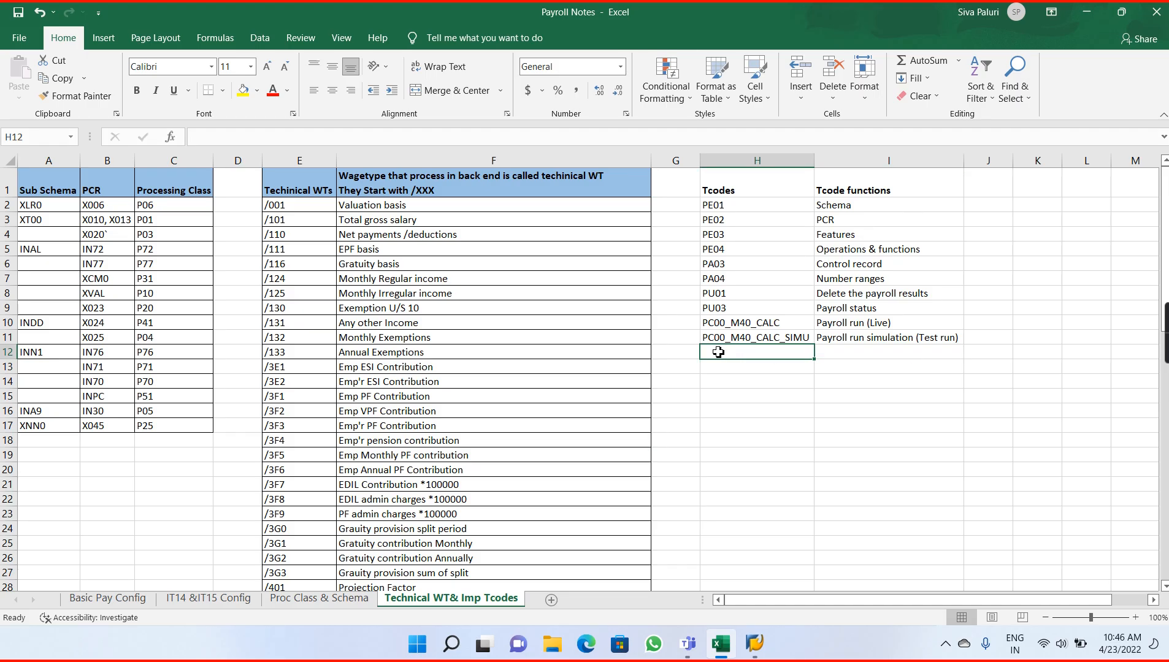
{"action": "type", "text": "PA30"}
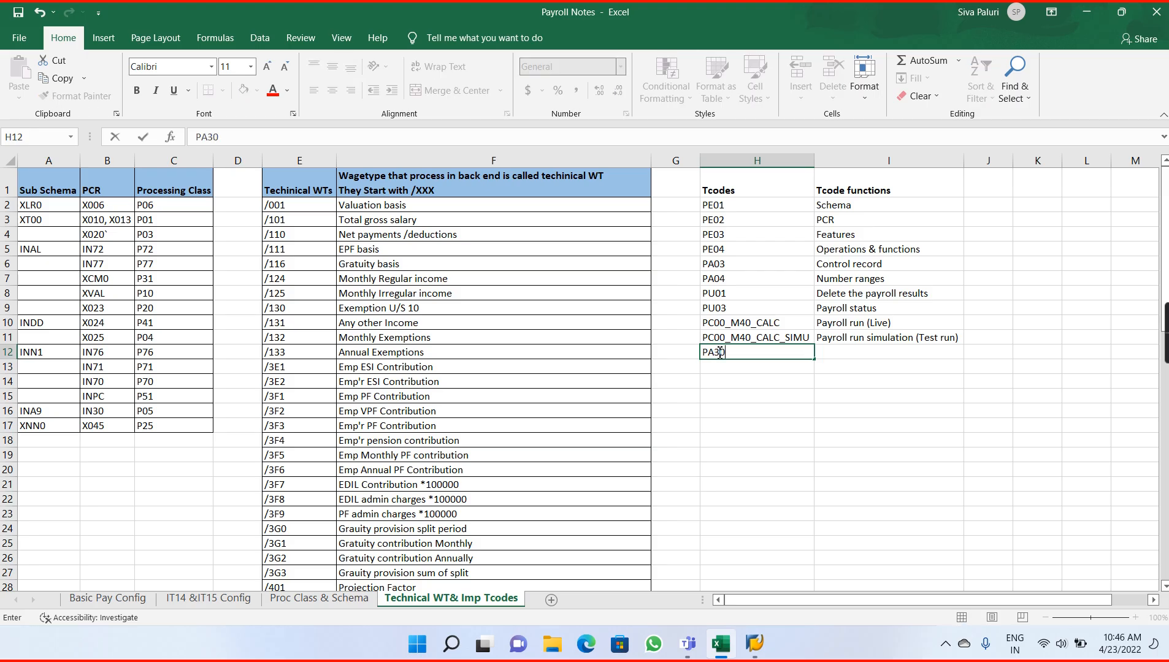
{"action": "key", "text": "Tab"}
{"action": "type", "text": "Mas"}
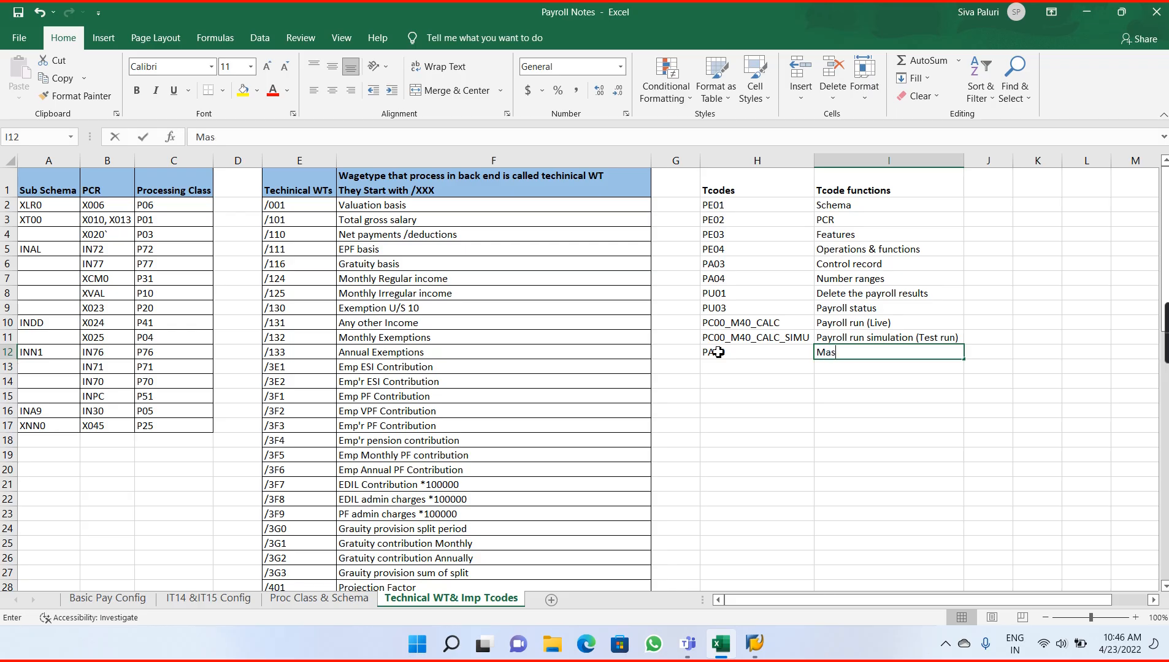
{"action": "type", "text": "ter data"}
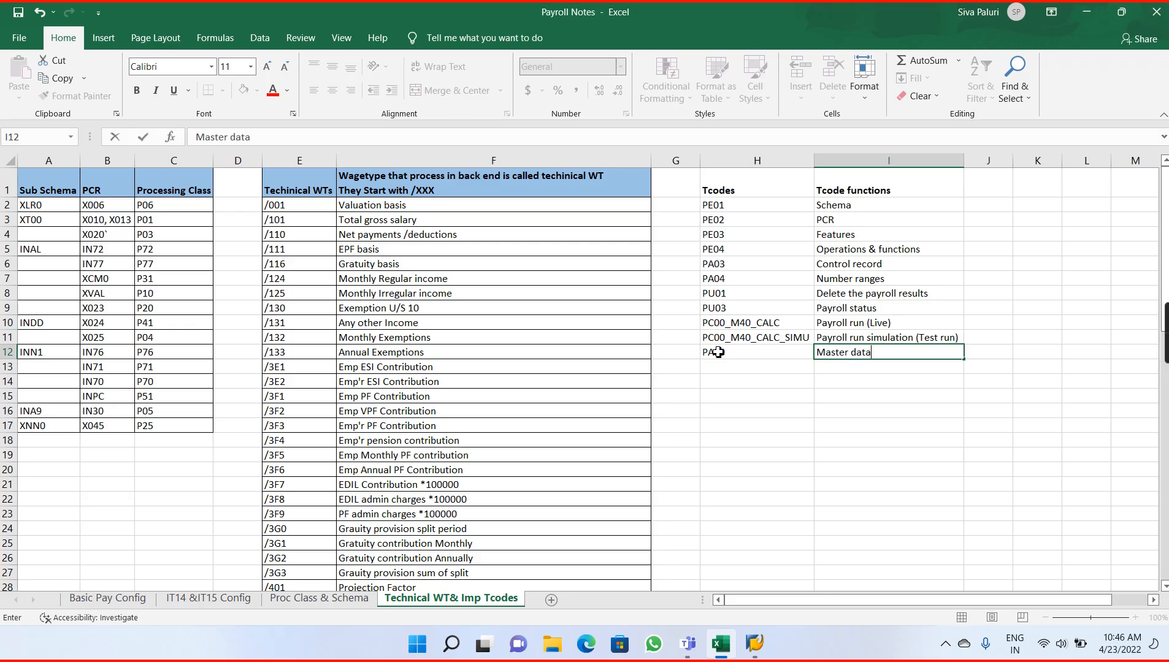
{"action": "key", "text": "Return"}
Add the Tcode PA20 in H13 with the function "Display master data" in I13.
{"action": "type", "text": "Pa"}
{"action": "key", "text": "BackSpace"}
{"action": "type", "text": "A20"}
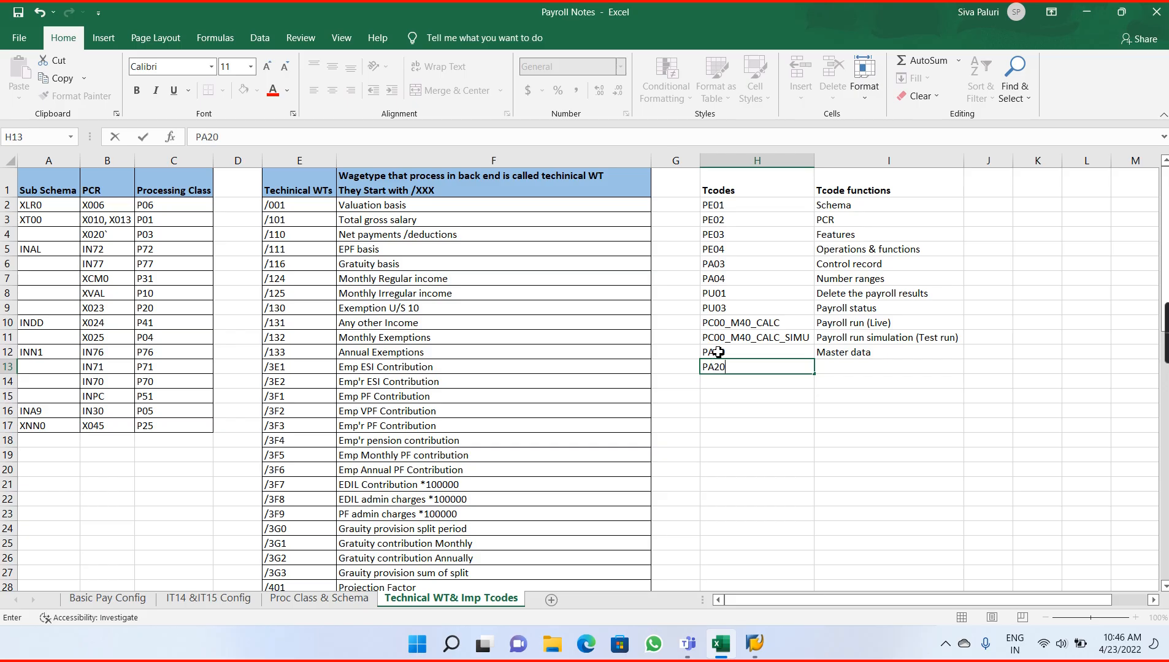
{"action": "key", "text": "Tab"}
{"action": "type", "text": "Dis"}
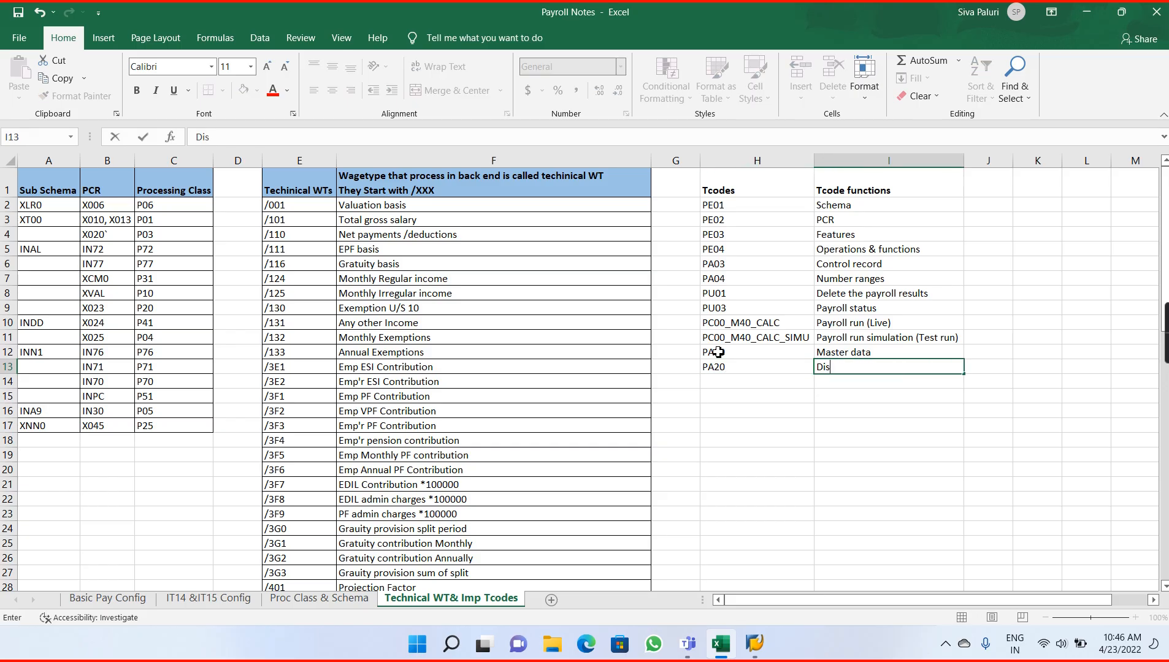
{"action": "type", "text": "play master data"}
{"action": "key", "text": "Return"}
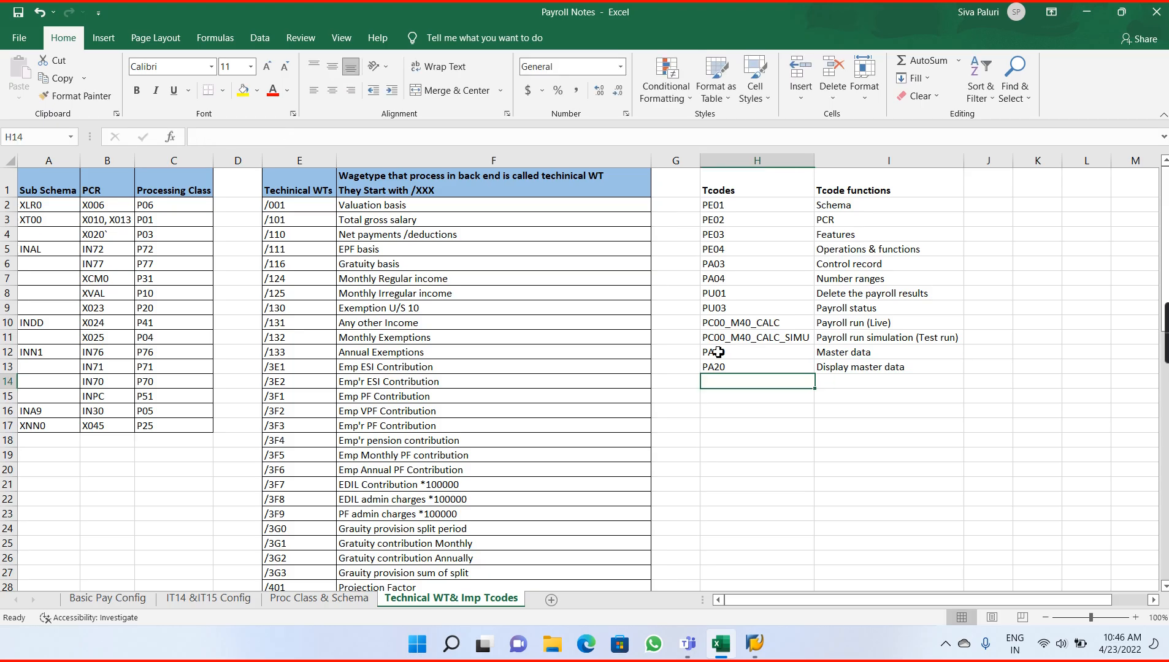
Change the PA30 function in I12 to "Maintain Master data".
{"action": "double_click", "coordinate": [841, 352]}
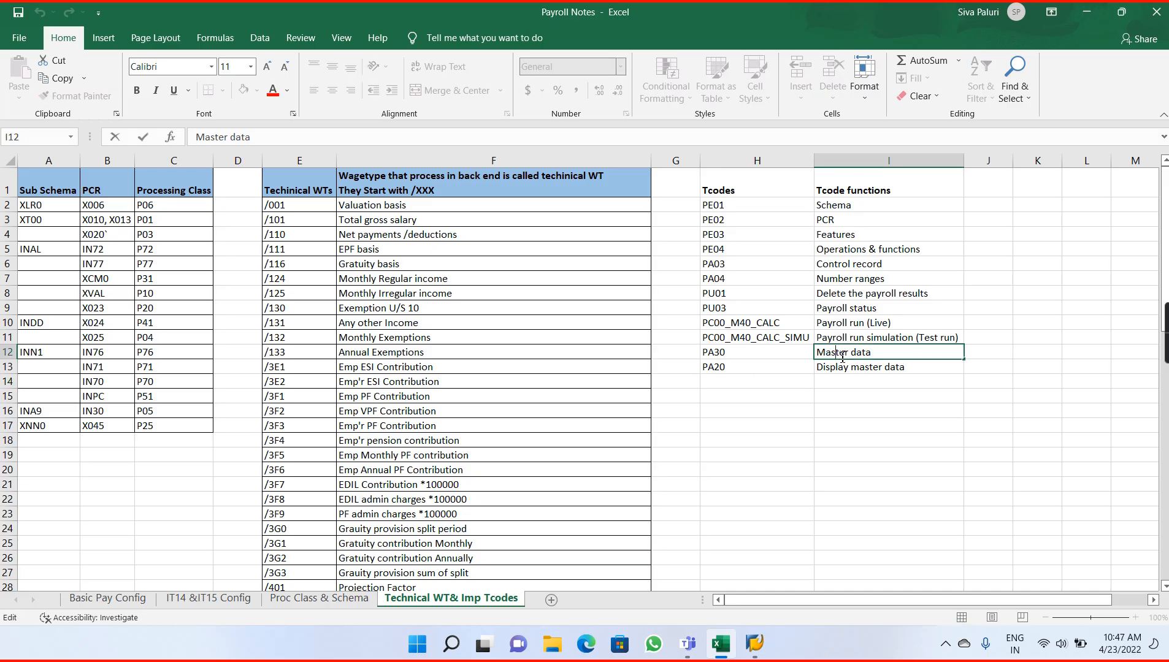
{"action": "type", "text": "Maintain"}
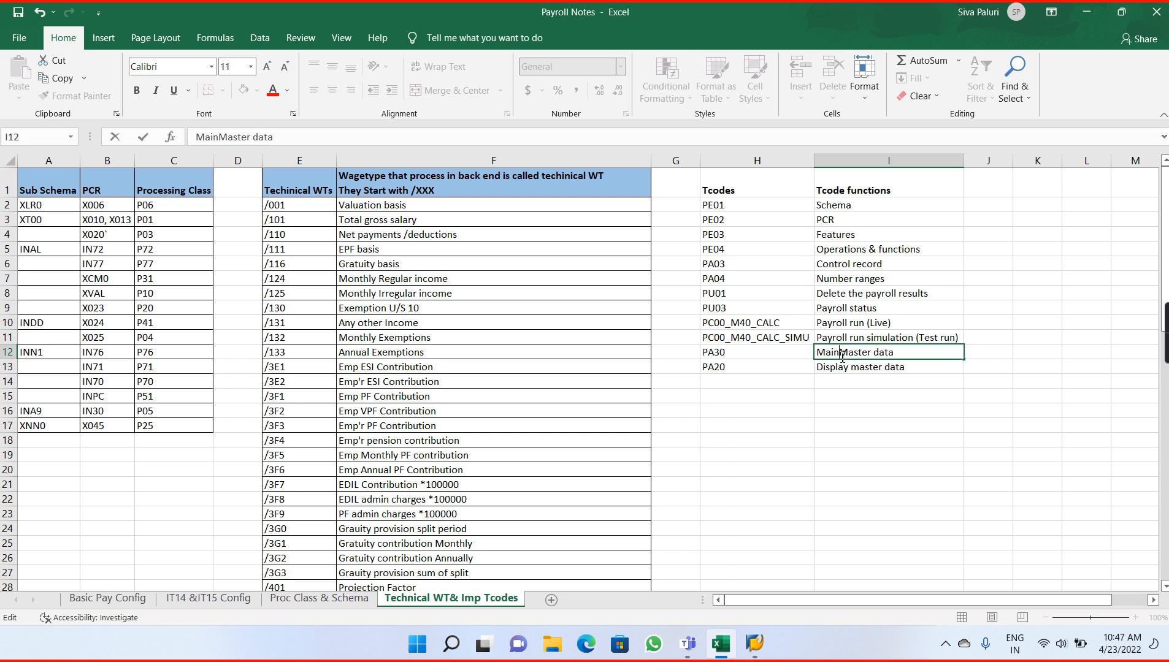
{"action": "key", "text": "Return"}
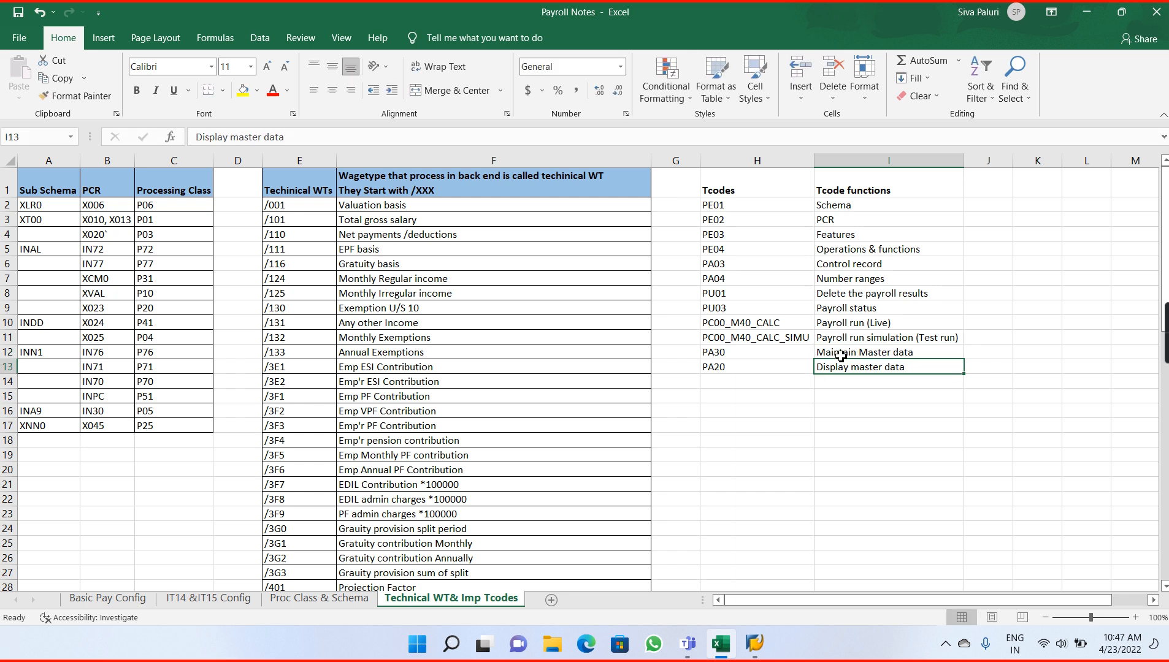
Add the Tcode PA40 in H14 with the function "Personnel actions" in I14.
{"action": "left_click", "coordinate": [759, 382]}
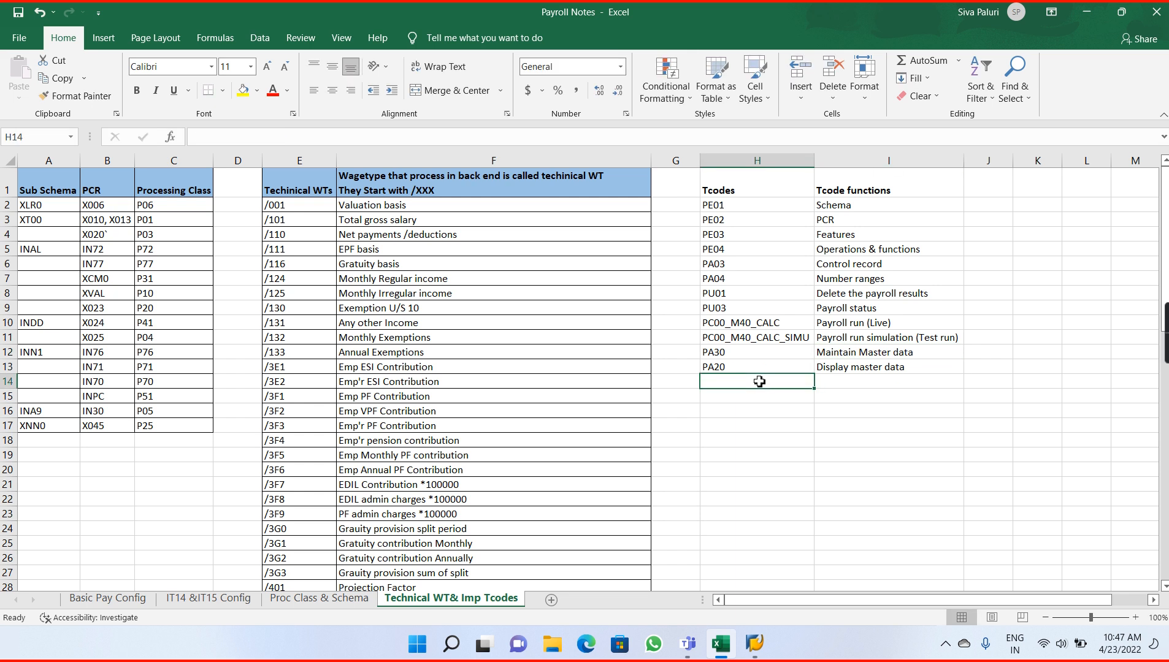
{"action": "double_click", "coordinate": [759, 381]}
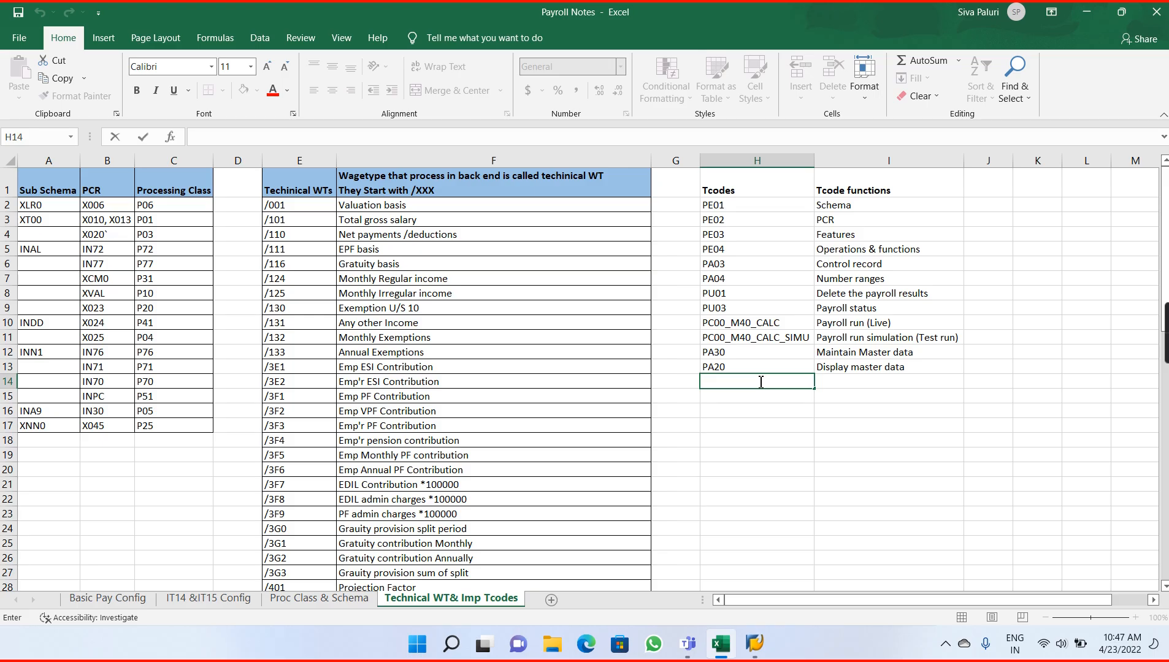
{"action": "left_click", "coordinate": [739, 366]}
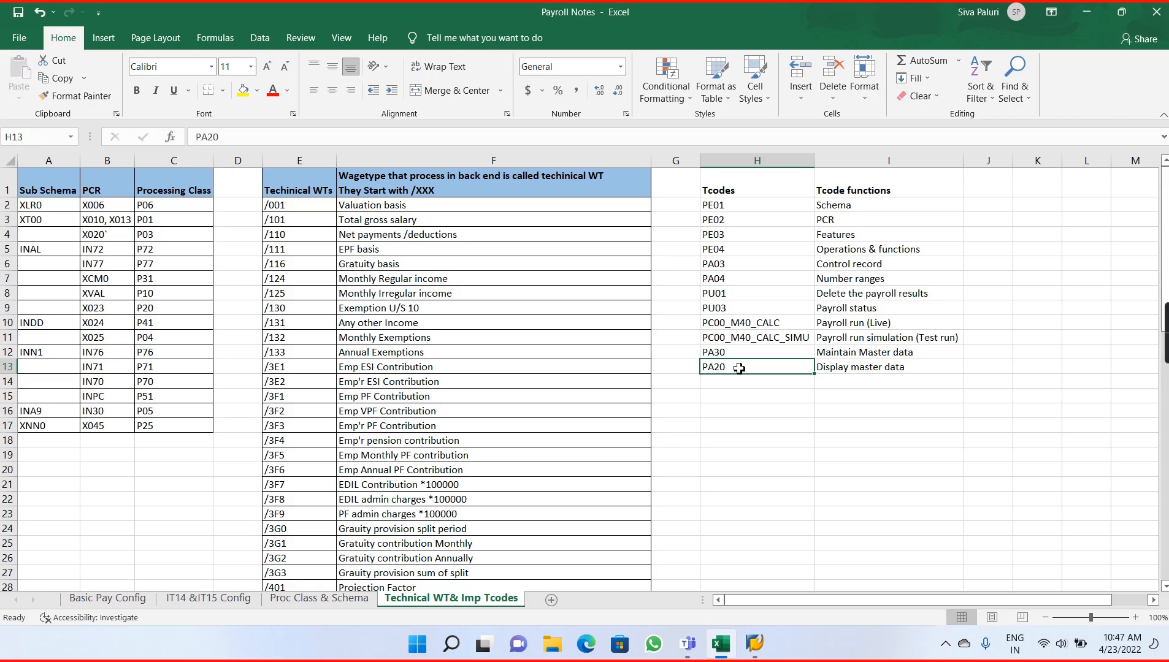
{"action": "left_click", "coordinate": [720, 384]}
{"action": "type", "text": "PA40"}
{"action": "key", "text": "Tab"}
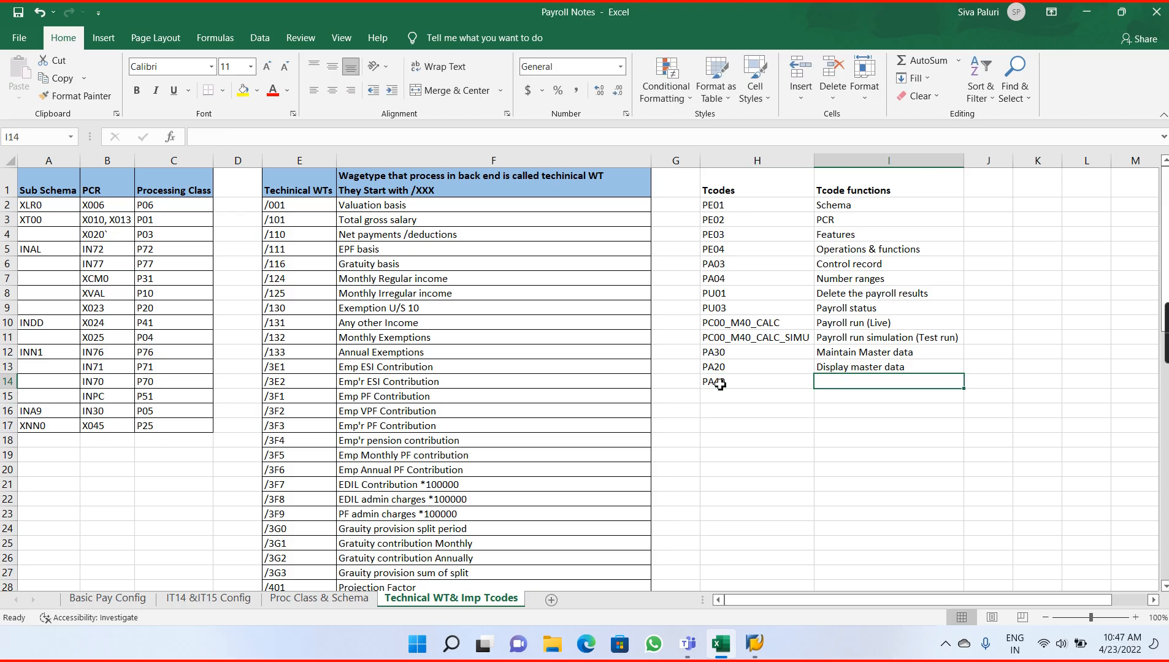
{"action": "type", "text": "Pers"}
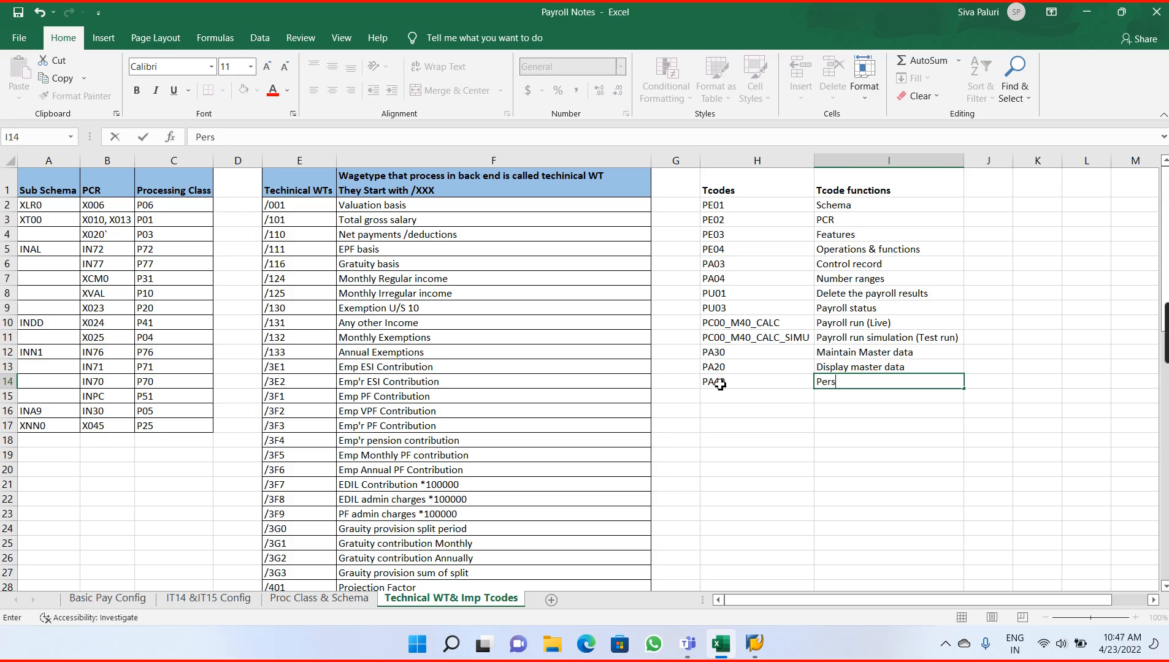
{"action": "type", "text": "onnel actions"}
{"action": "key", "text": "Return"}
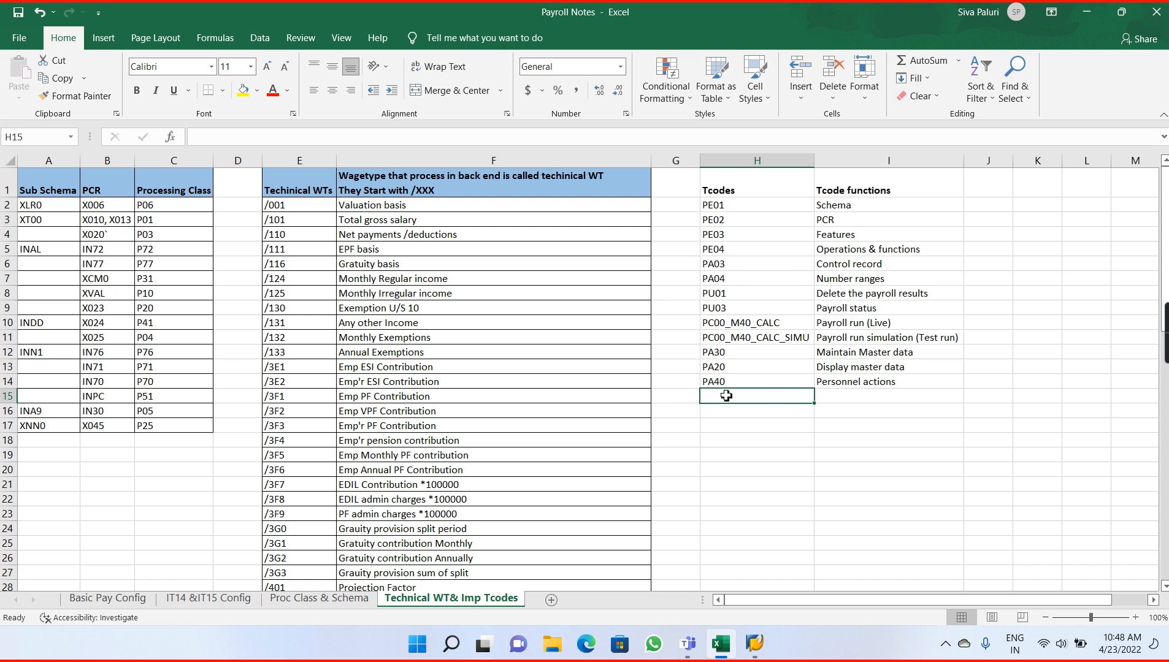
Switch to SAP, view the Change Entry/Leaving Date screen with transaction pa41, and return to Excel.
{"action": "left_click", "coordinate": [770, 382]}
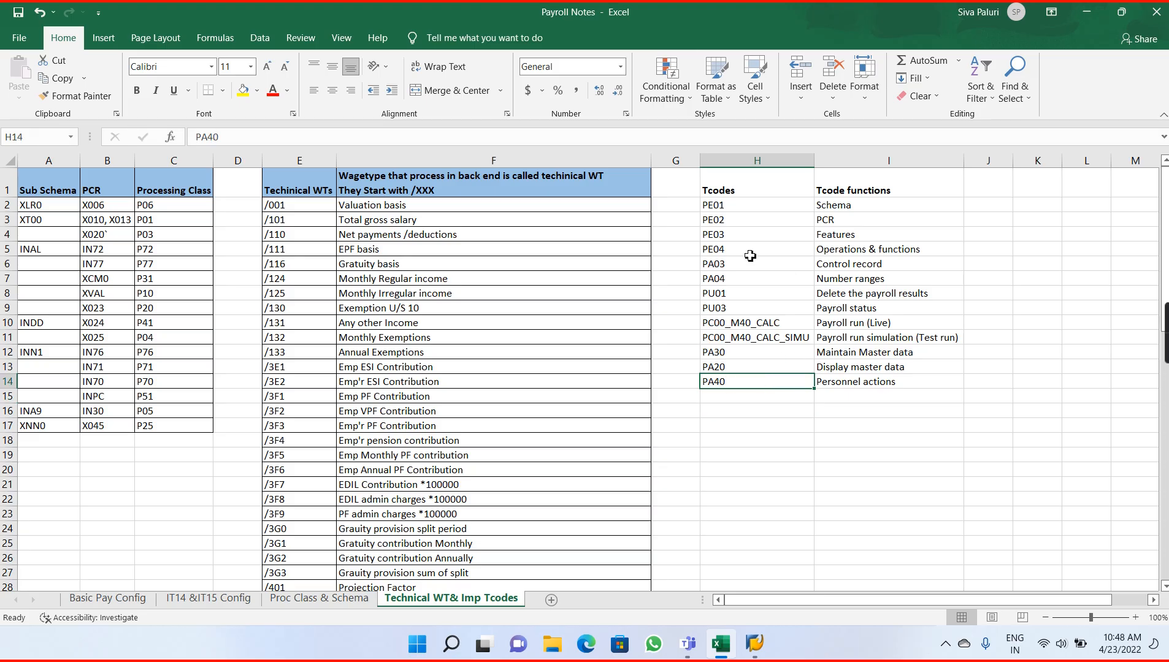
{"action": "left_click", "coordinate": [724, 400]}
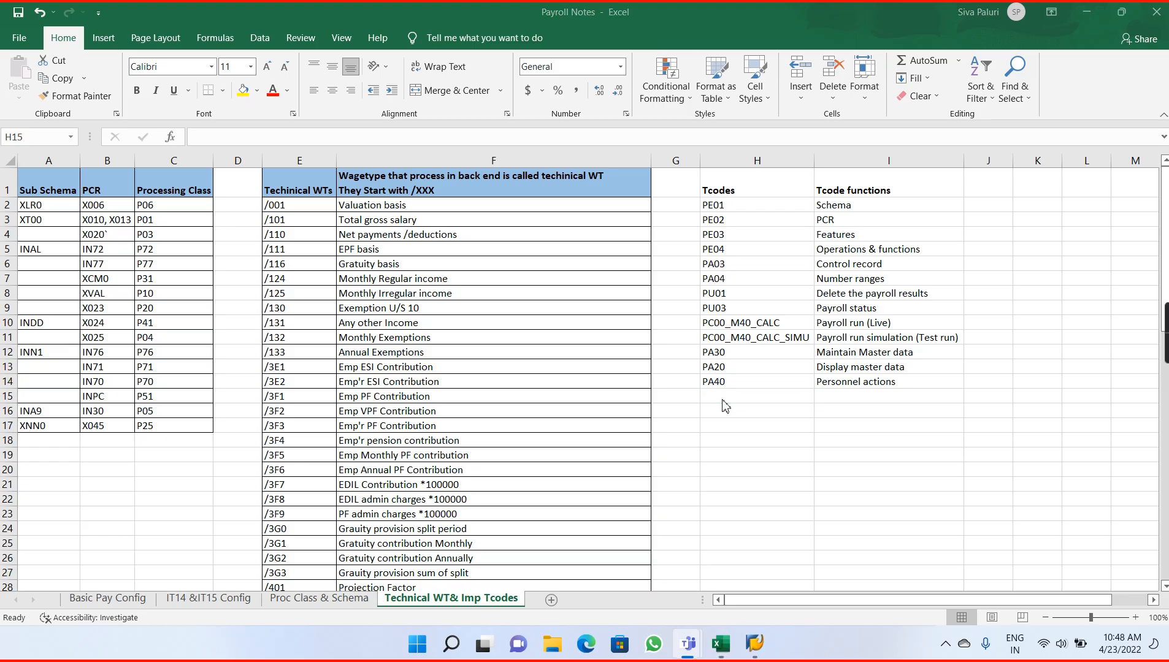
{"action": "key", "text": "super+Tab"}
{"action": "key", "text": "Return"}
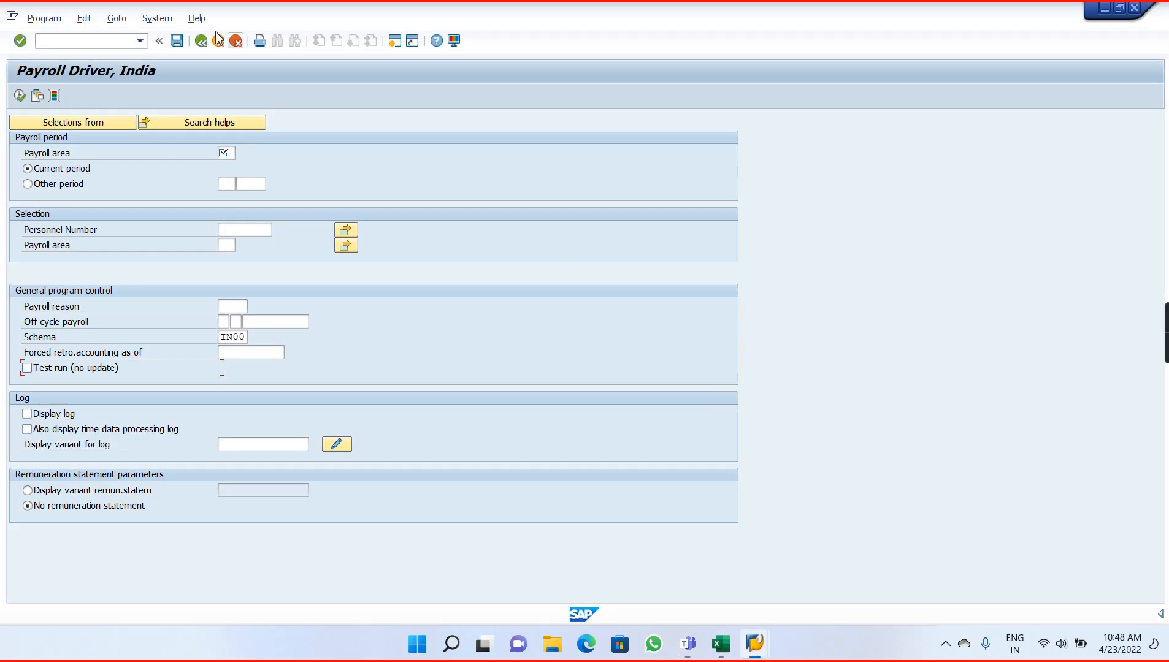
{"action": "left_click", "coordinate": [84, 43]}
{"action": "type", "text": "/npa41"}
{"action": "key", "text": "Return"}
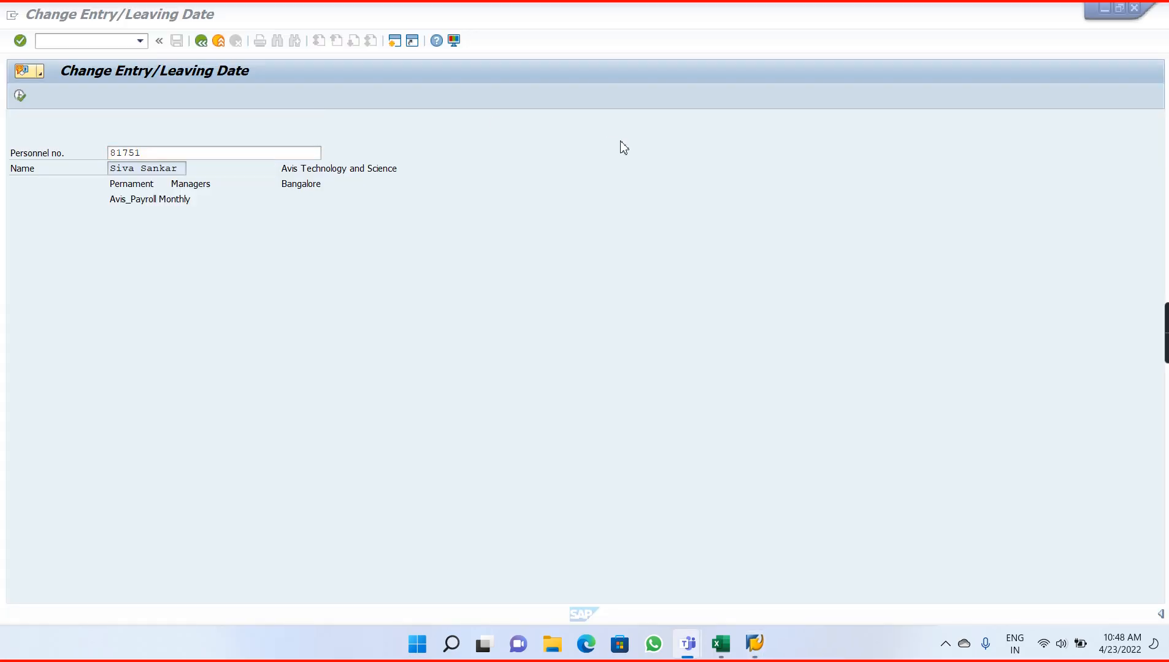
{"action": "key", "text": "alt+Tab"}
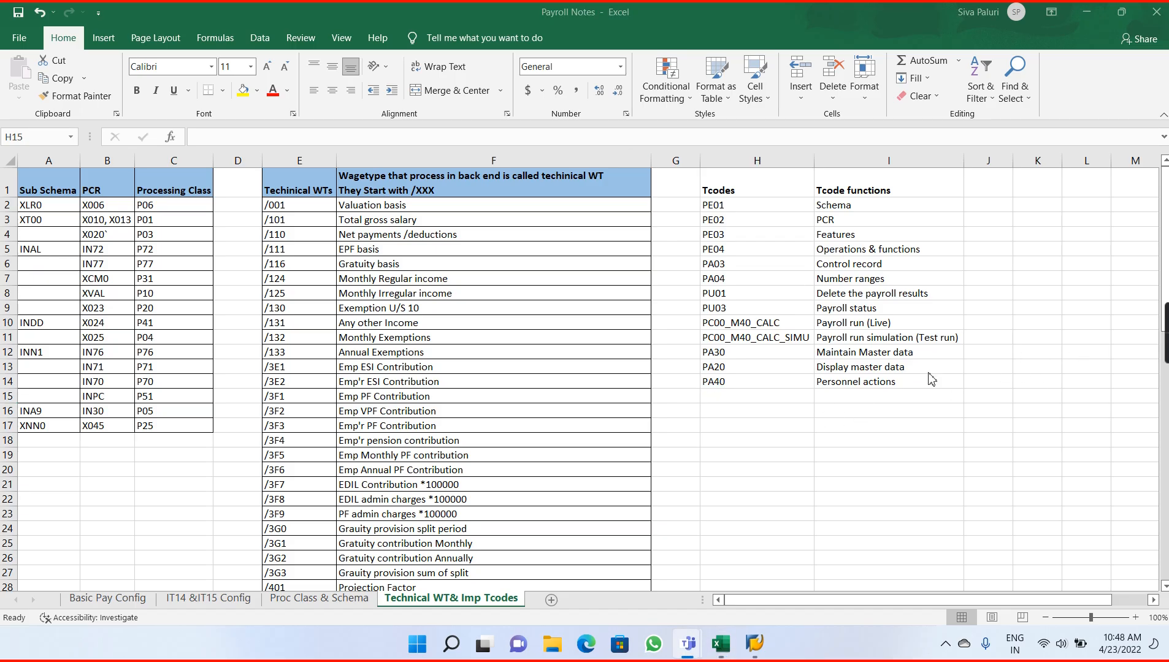
Add the Tcode PA41 in H15 below PA40.
{"action": "left_click", "coordinate": [747, 395]}
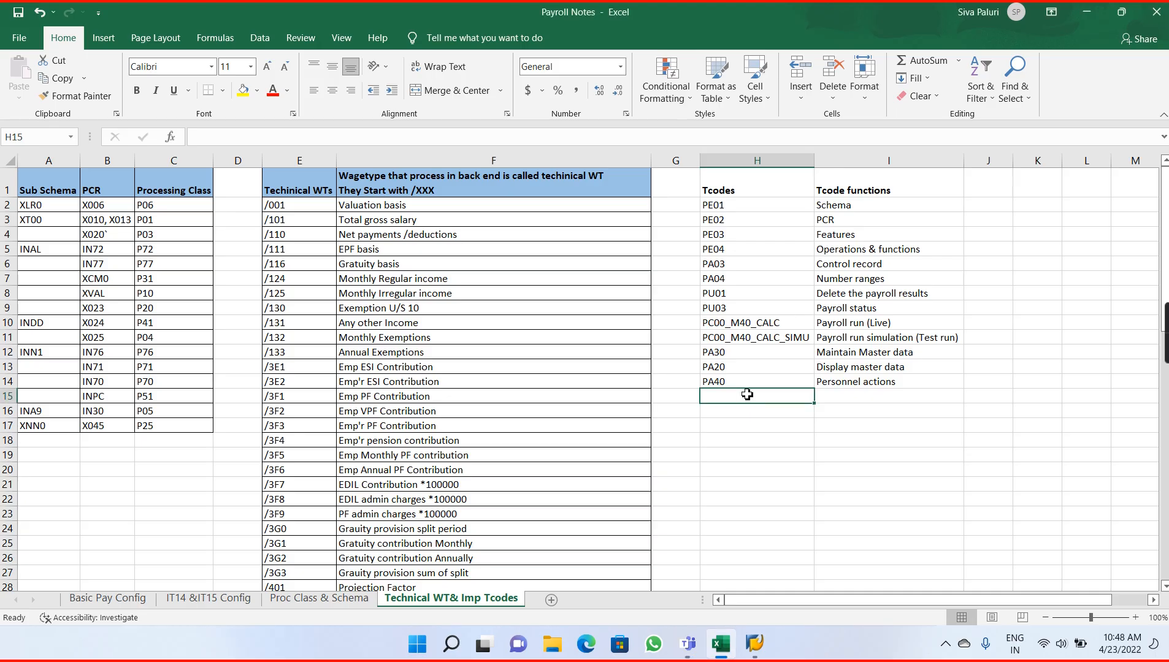
{"action": "type", "text": "PA41"}
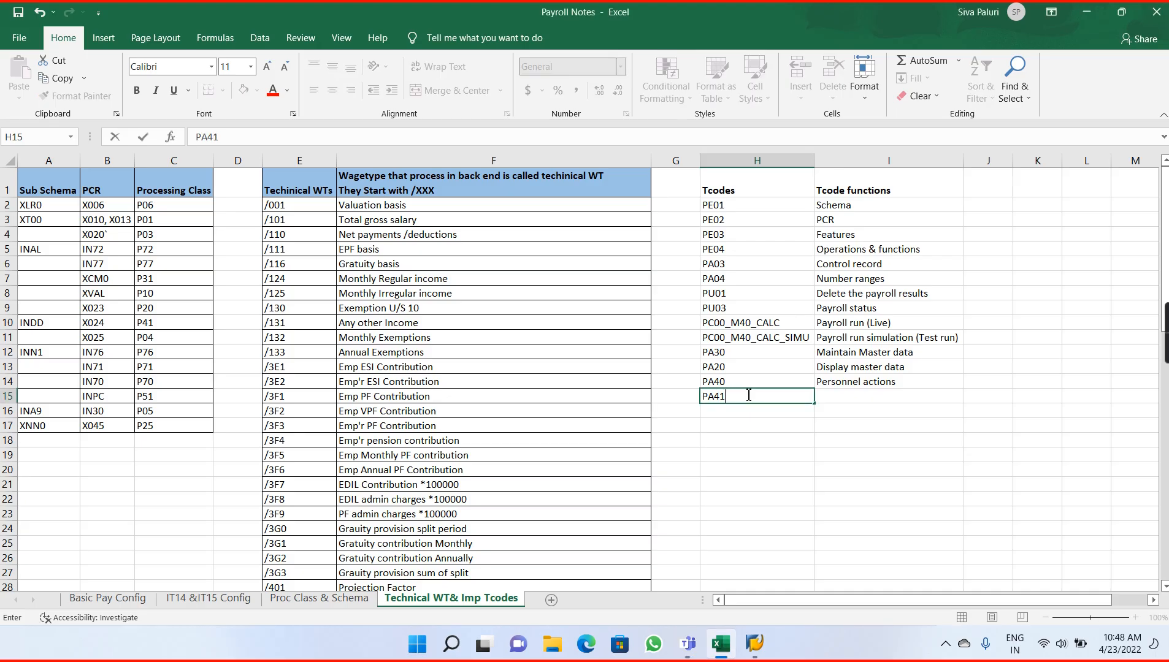
{"action": "key", "text": "Tab"}
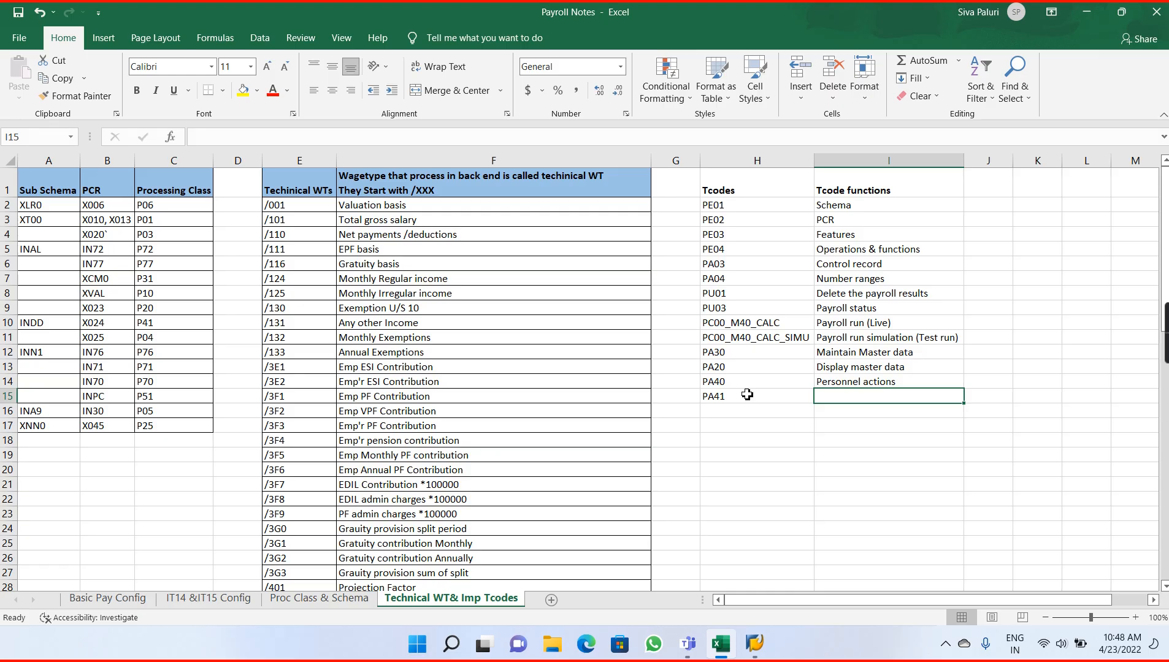
Switch to SAP to check the title of the Change Entry/Leaving Date screen, and return to Excel.
{"action": "key", "text": "alt+Tab"}
{"action": "key", "text": "alt+Tab"}
{"action": "key", "text": "alt+Tab"}
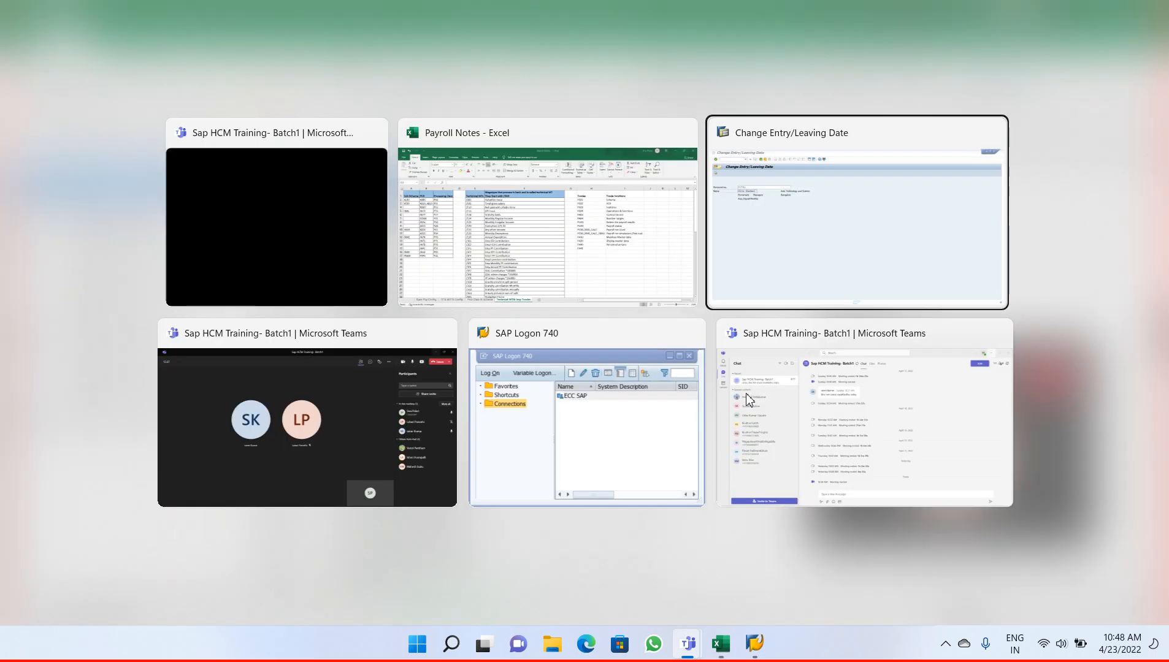
{"action": "key", "text": "alt+Tab"}
{"action": "key", "text": "alt+Tab"}
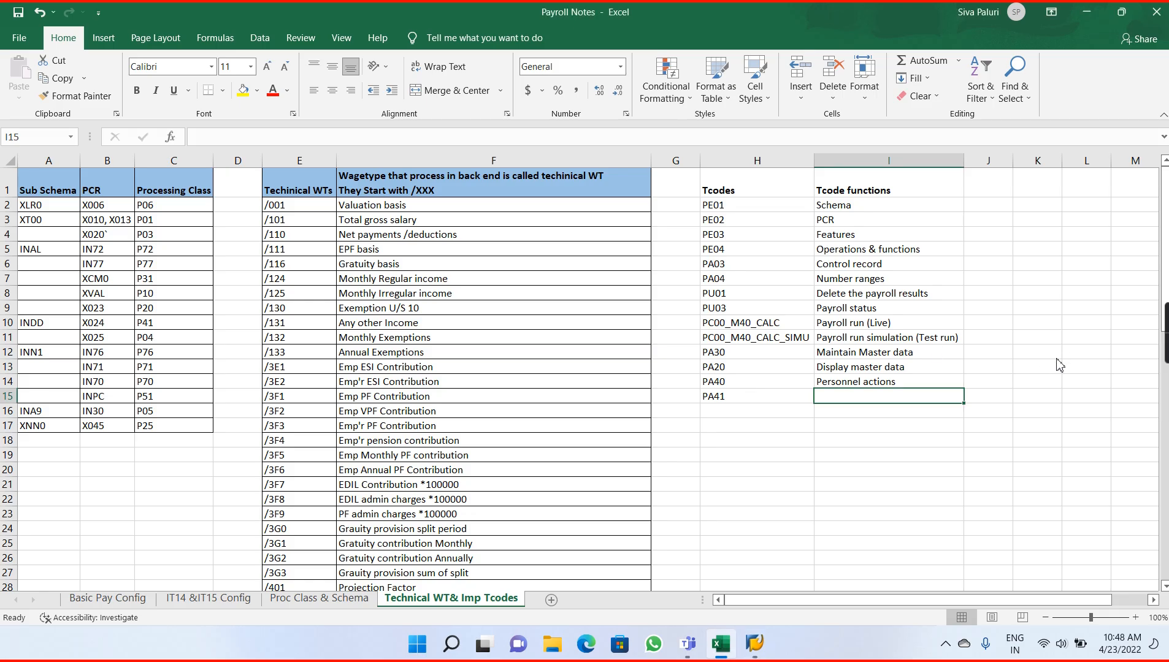
{"action": "left_click", "coordinate": [1076, 354]}
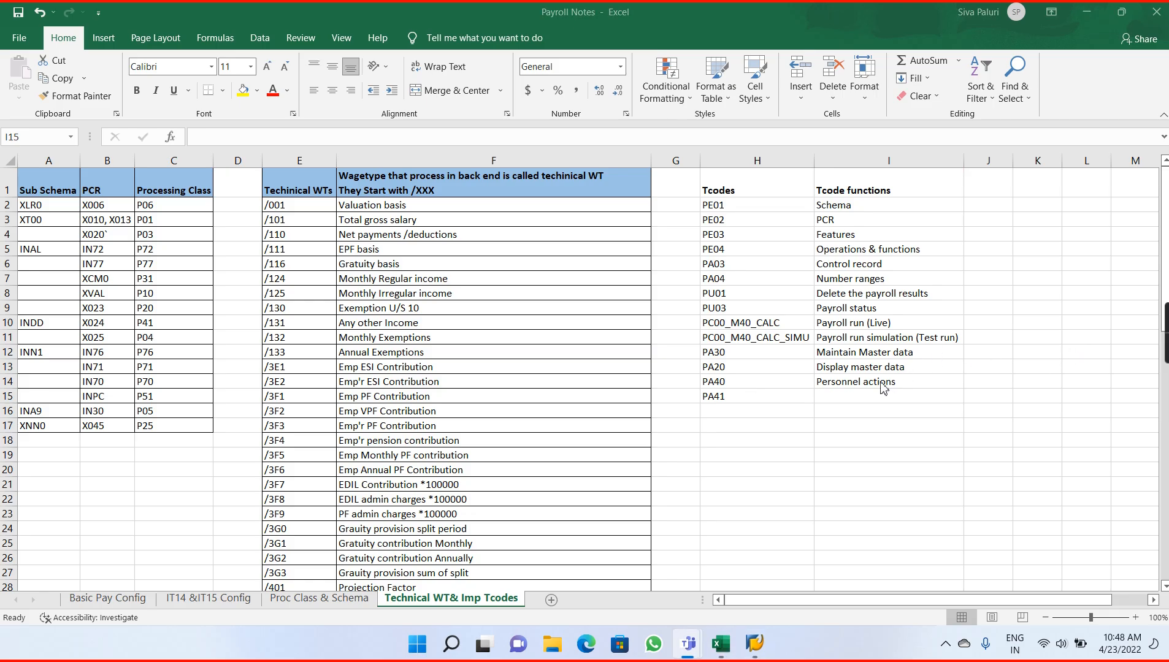
Enter the PA41 function "Change entry/leave date" in I15.
{"action": "left_click", "coordinate": [838, 396]}
{"action": "type", "text": "Change"}
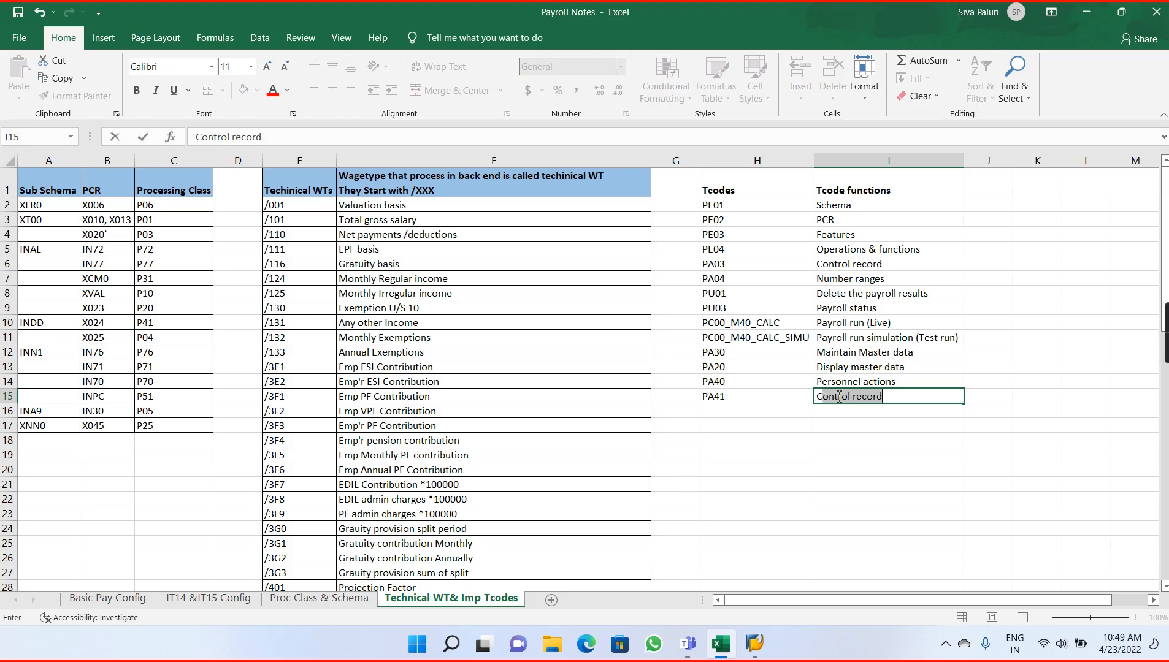
{"action": "type", "text": " entry"}
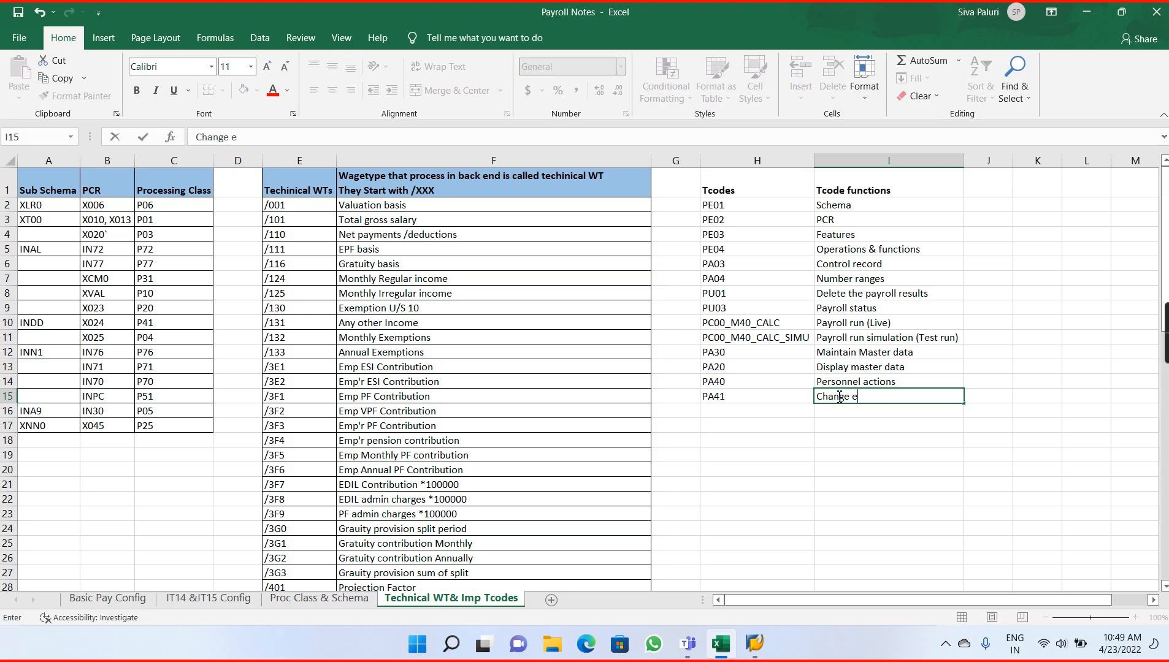
{"action": "key", "text": "BackSpace"}
{"action": "type", "text": "/le"}
{"action": "key", "text": "BackSpace"}
{"action": "key", "text": "BackSpace"}
{"action": "type", "text": "leave date"}
{"action": "key", "text": "Return"}
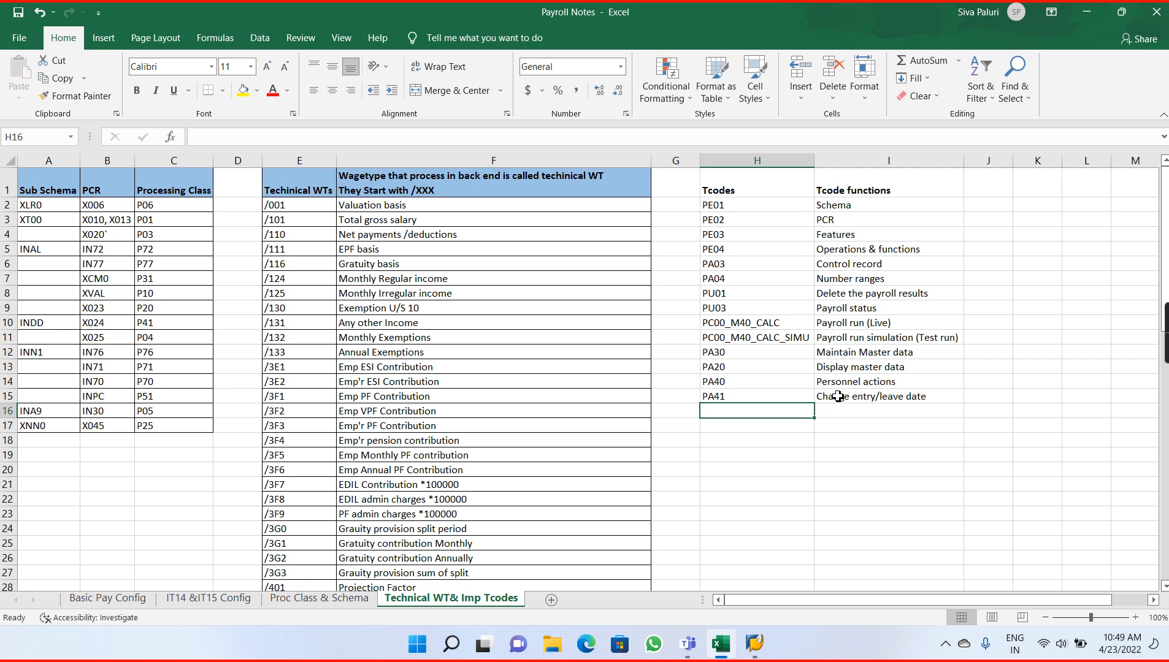
Add the Tcode SM30 in H16 with the function "Table view" in I16.
{"action": "type", "text": "SM30"}
{"action": "key", "text": "Tab"}
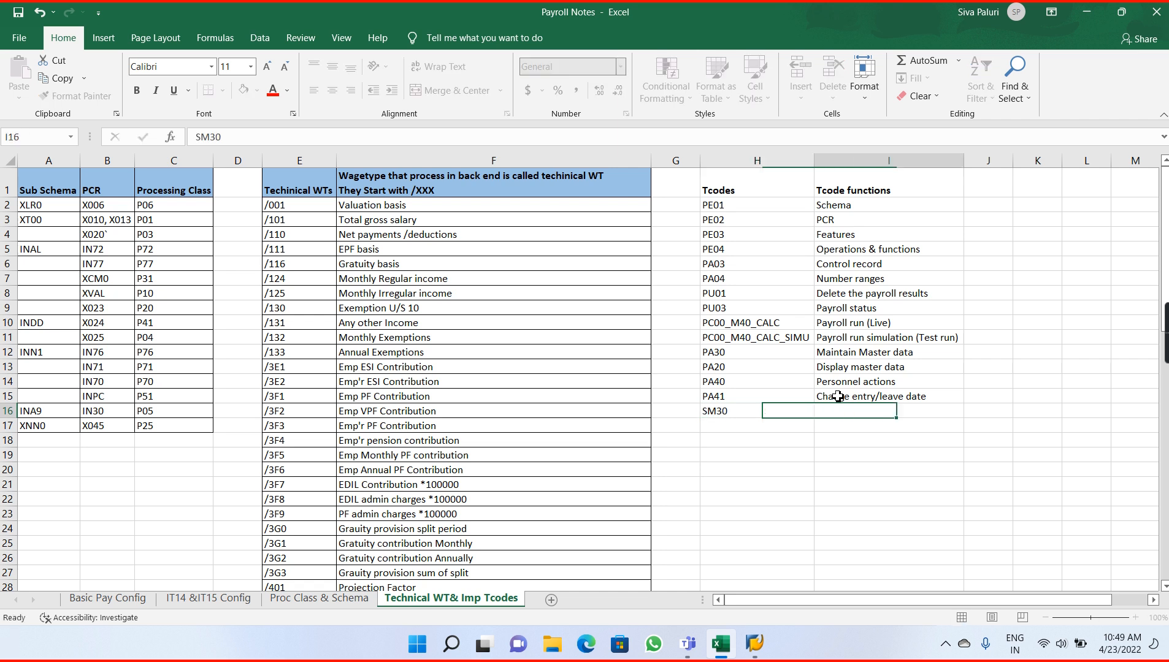
{"action": "type", "text": "Table view"}
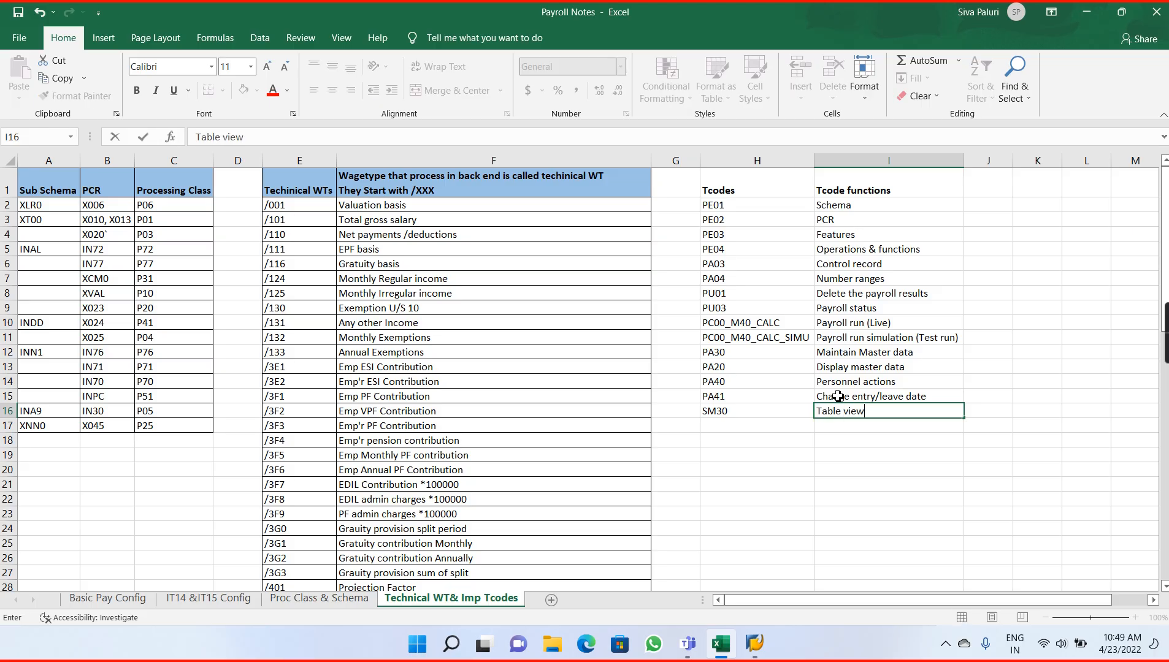
{"action": "key", "text": "Return"}
Switch to SAP and open the Maintain Table Views screen with transaction SM30.
{"action": "key", "text": "alt+Tab"}
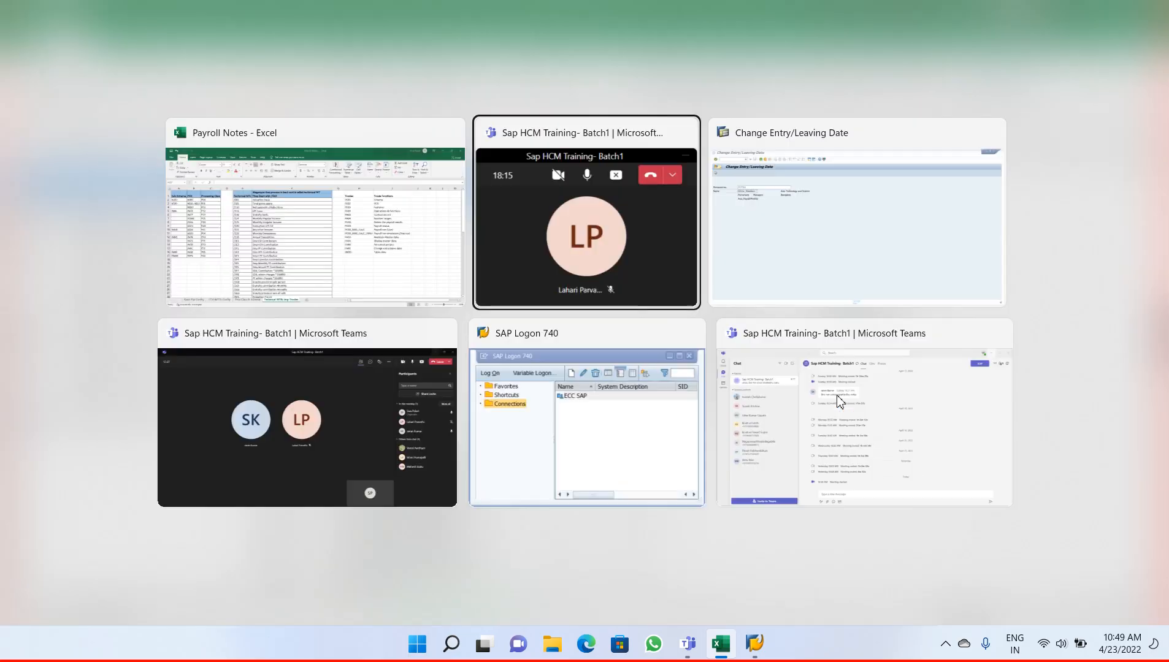
{"action": "key", "text": "alt+Tab"}
{"action": "key", "text": "alt+Tab"}
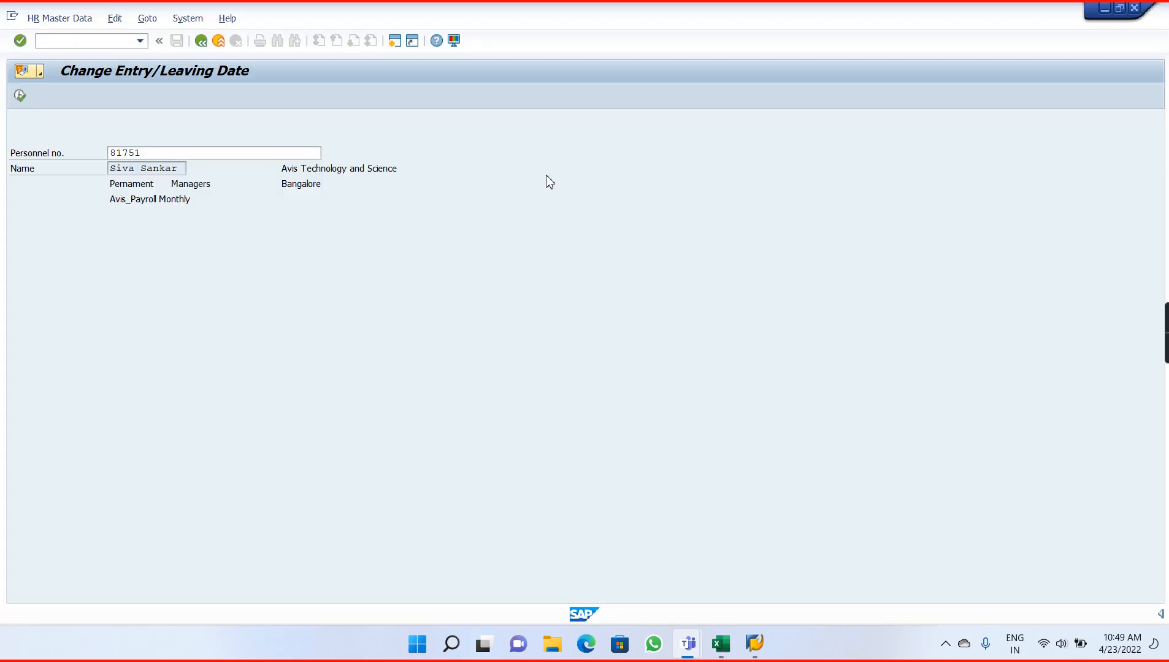
{"action": "left_click", "coordinate": [98, 41]}
{"action": "type", "text": "/nsm3"}
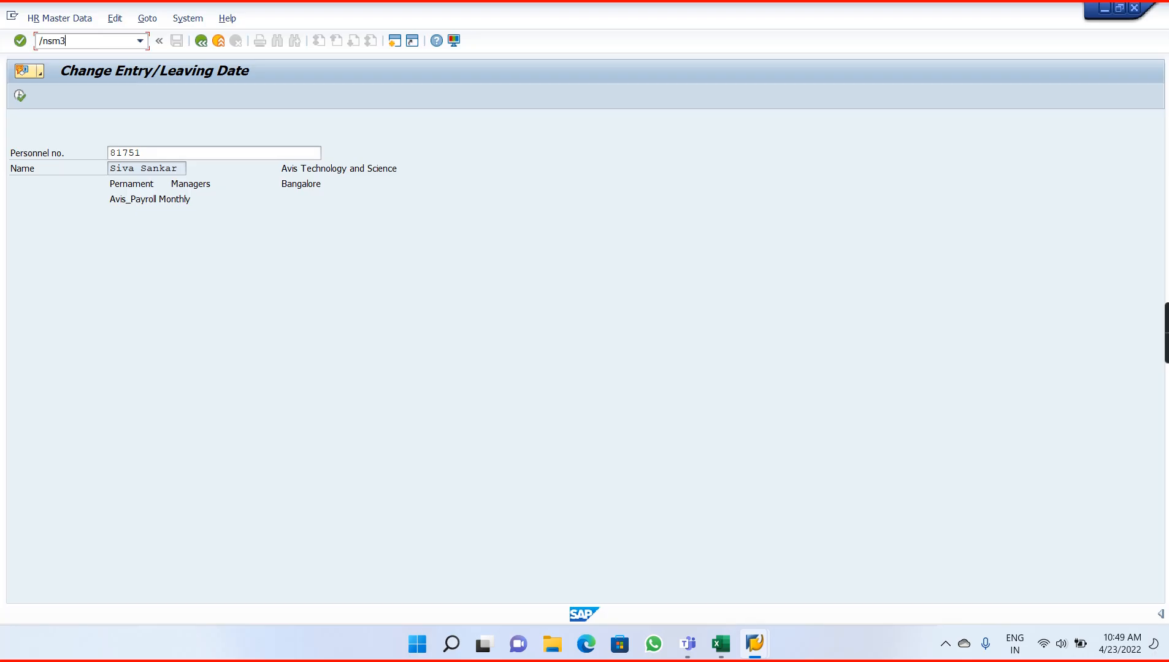
{"action": "key", "text": "Return"}
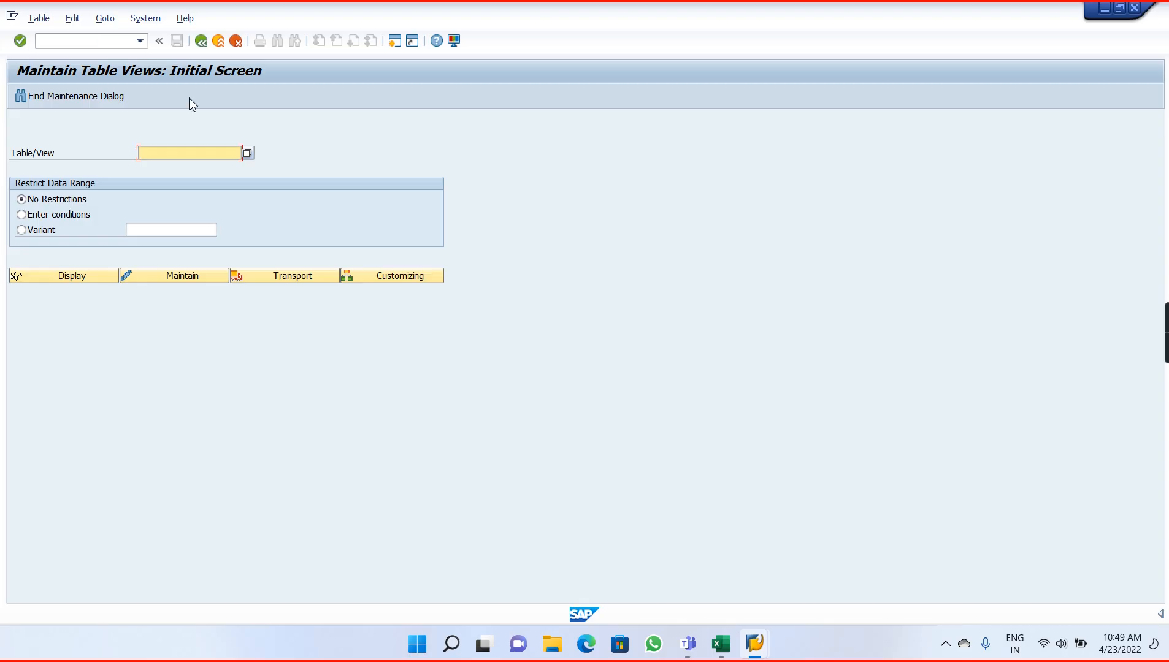
Open the table view V_T511 in maintain mode, confirm the work area, view the wage type characteristics, and return to Excel.
{"action": "type", "text": "V"}
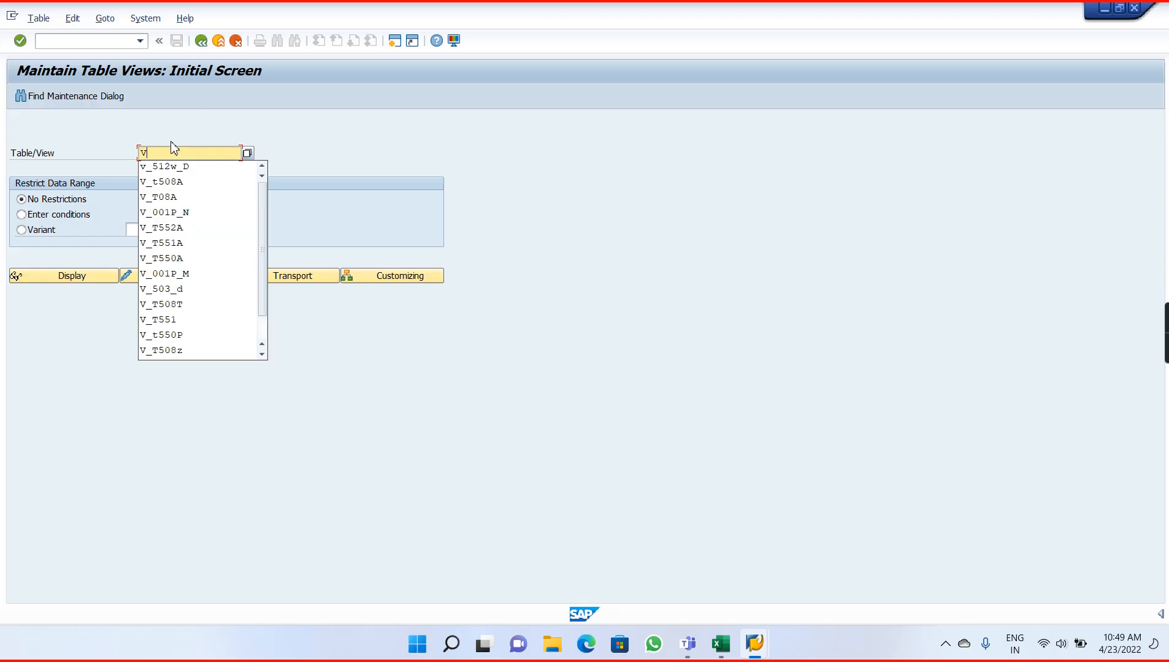
{"action": "type", "text": "_T511"}
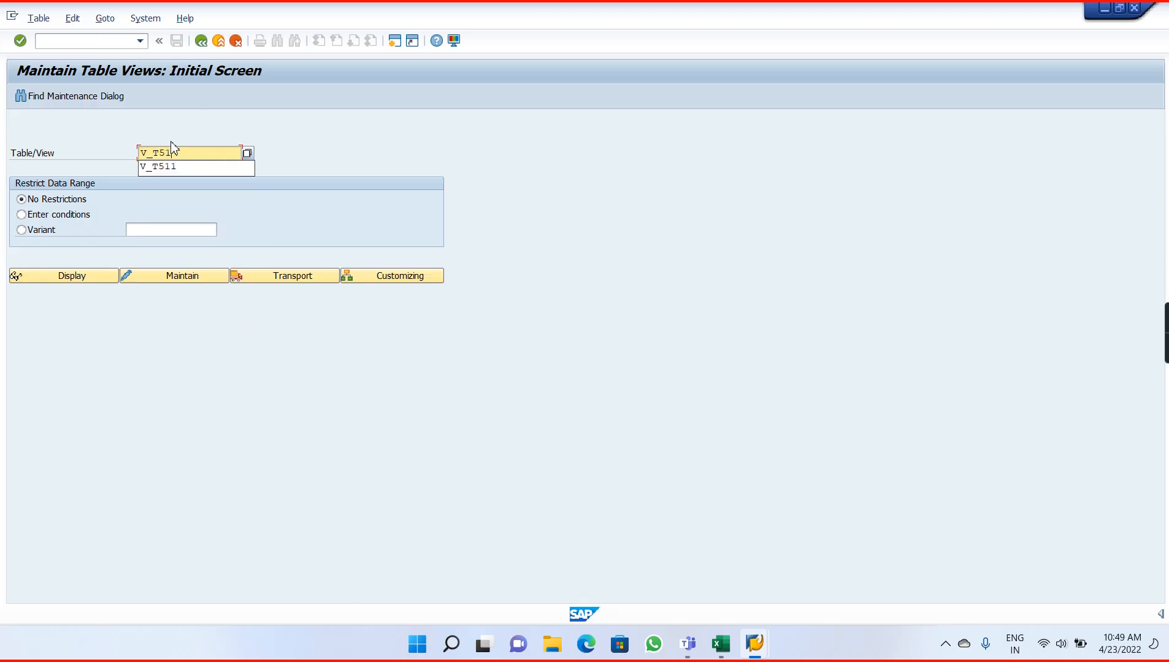
{"action": "key", "text": "Return"}
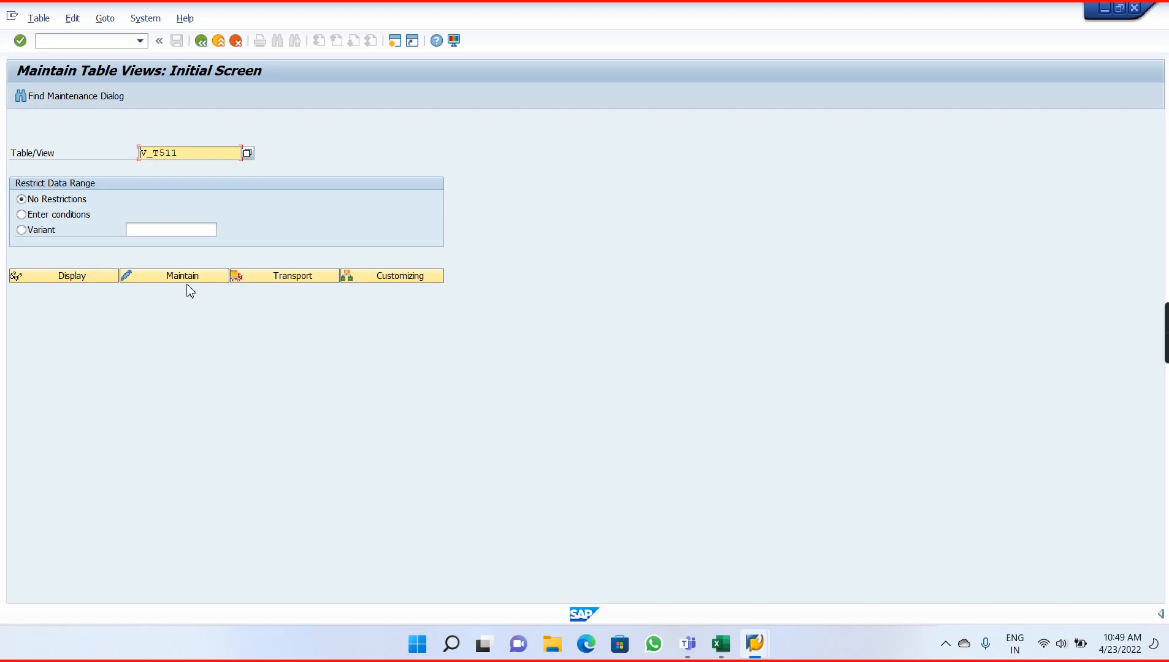
{"action": "left_click", "coordinate": [179, 277]}
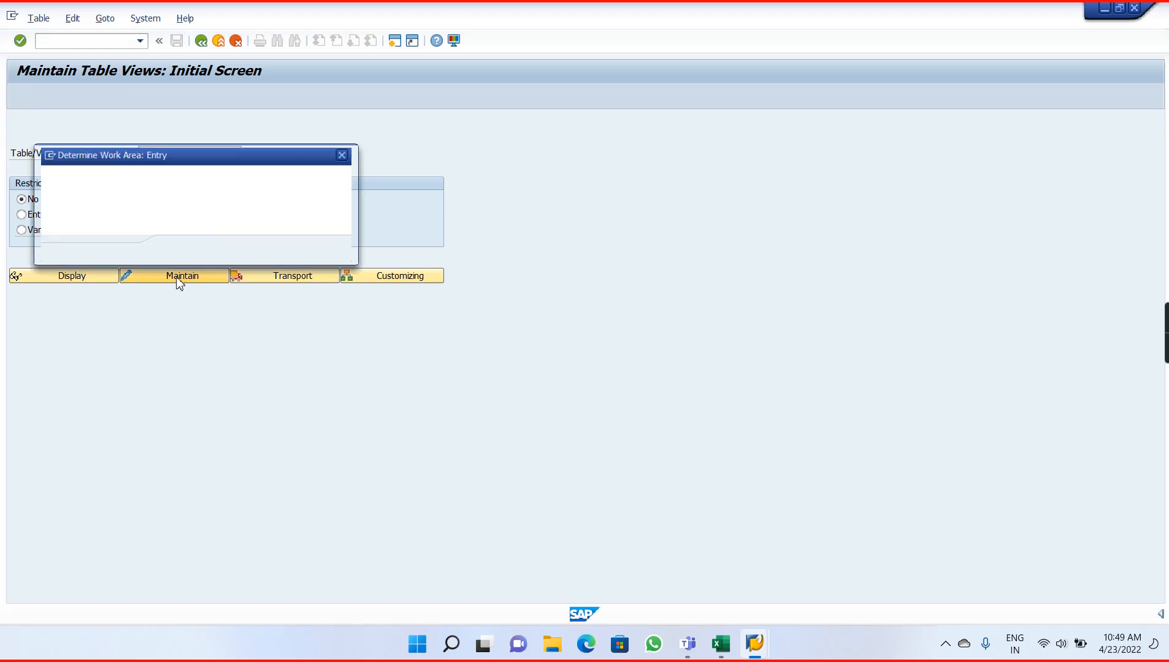
{"action": "left_click", "coordinate": [176, 251]}
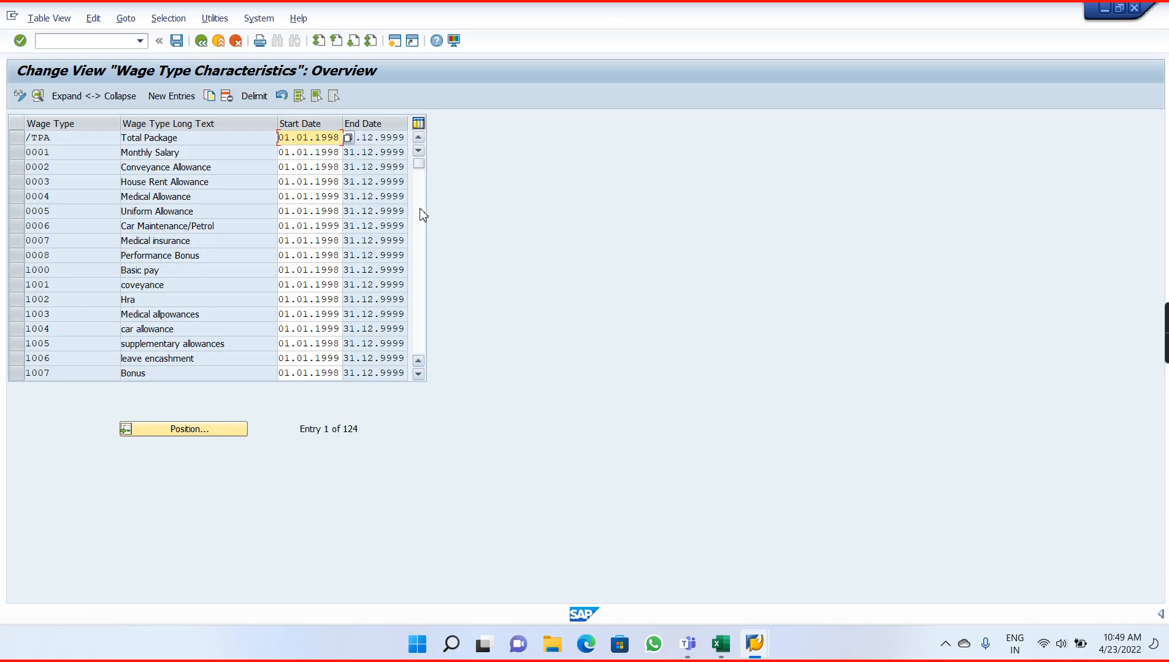
{"action": "key", "text": "alt+Tab"}
{"action": "key", "text": "Tab"}
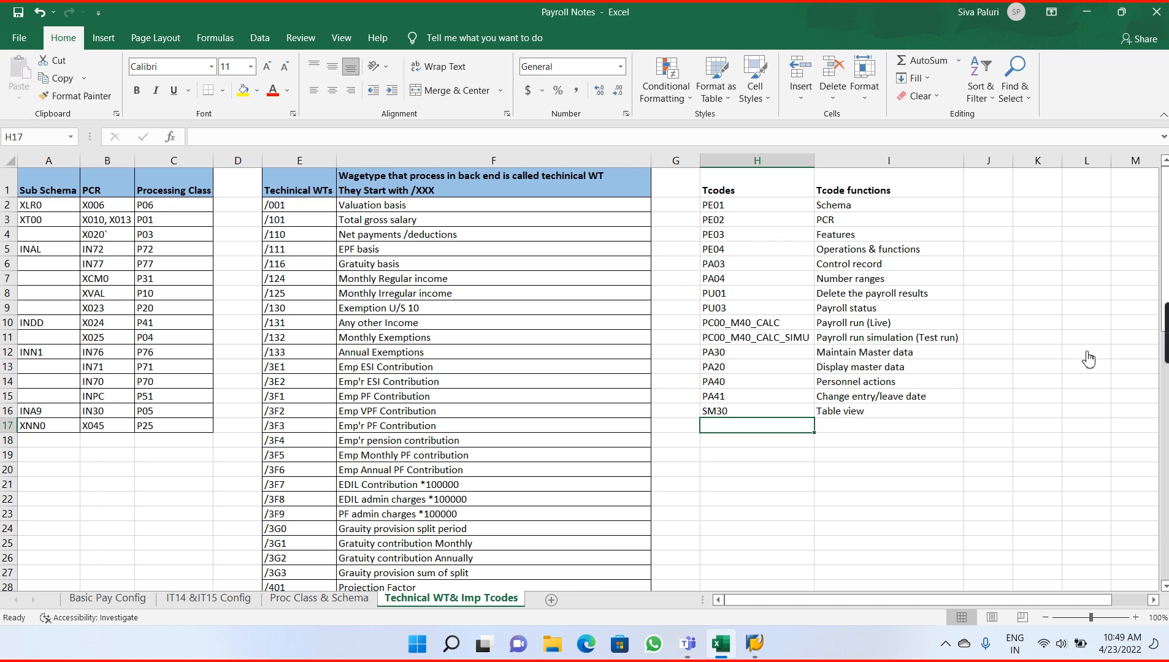
Add the Tcode SE38 in H17 with the function "ABAP Program run" in I17.
{"action": "double_click", "coordinate": [733, 427]}
{"action": "type", "text": "SE38"}
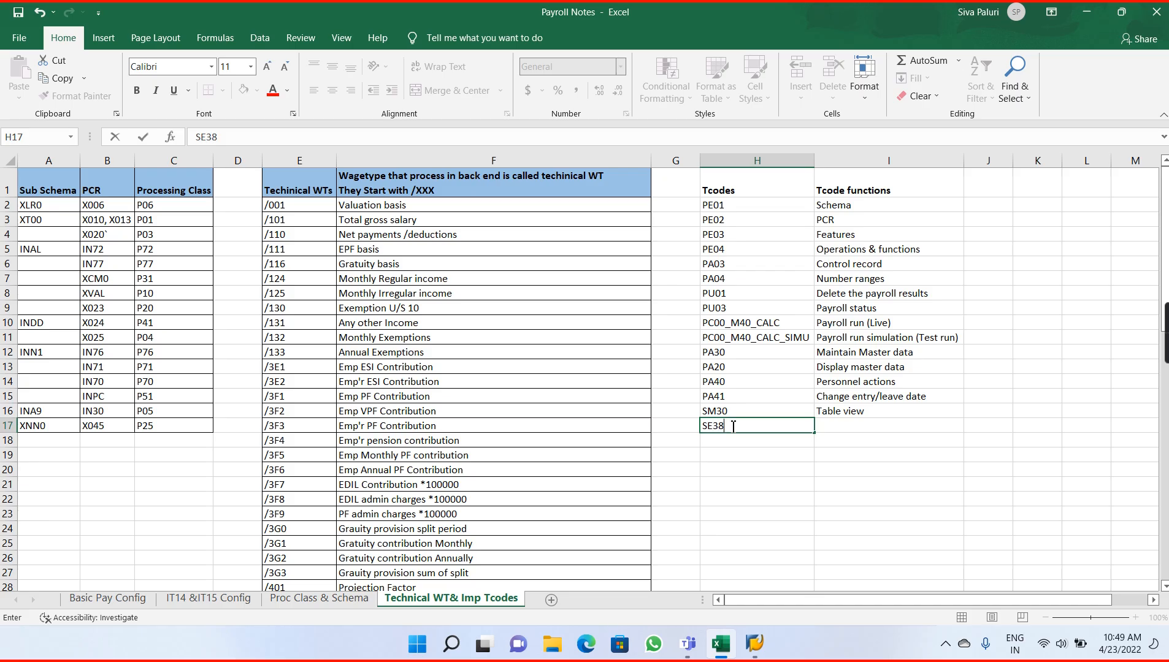
{"action": "key", "text": "Tab"}
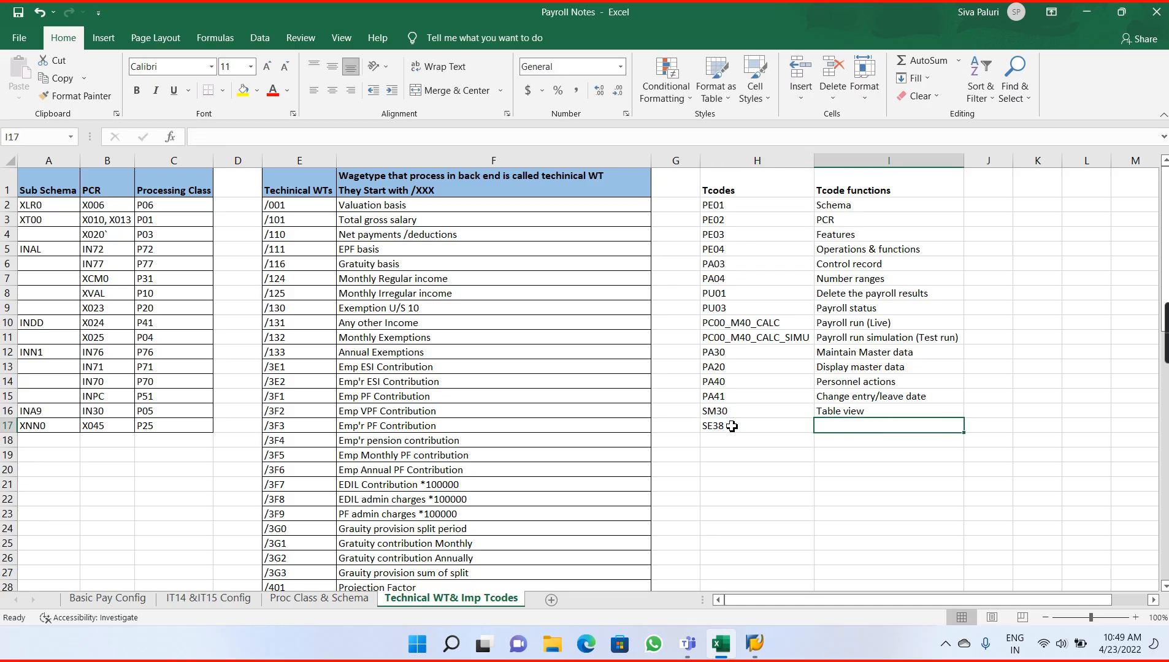
{"action": "type", "text": "ABAP Prog"}
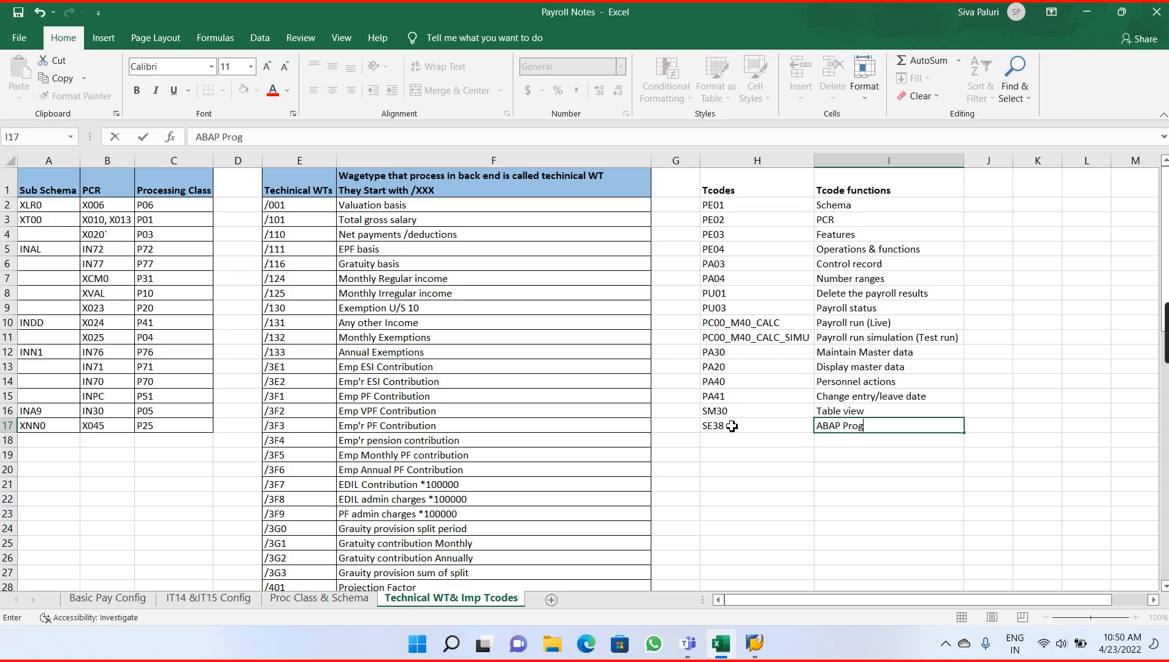
{"action": "type", "text": "ram run"}
{"action": "key", "text": "Return"}
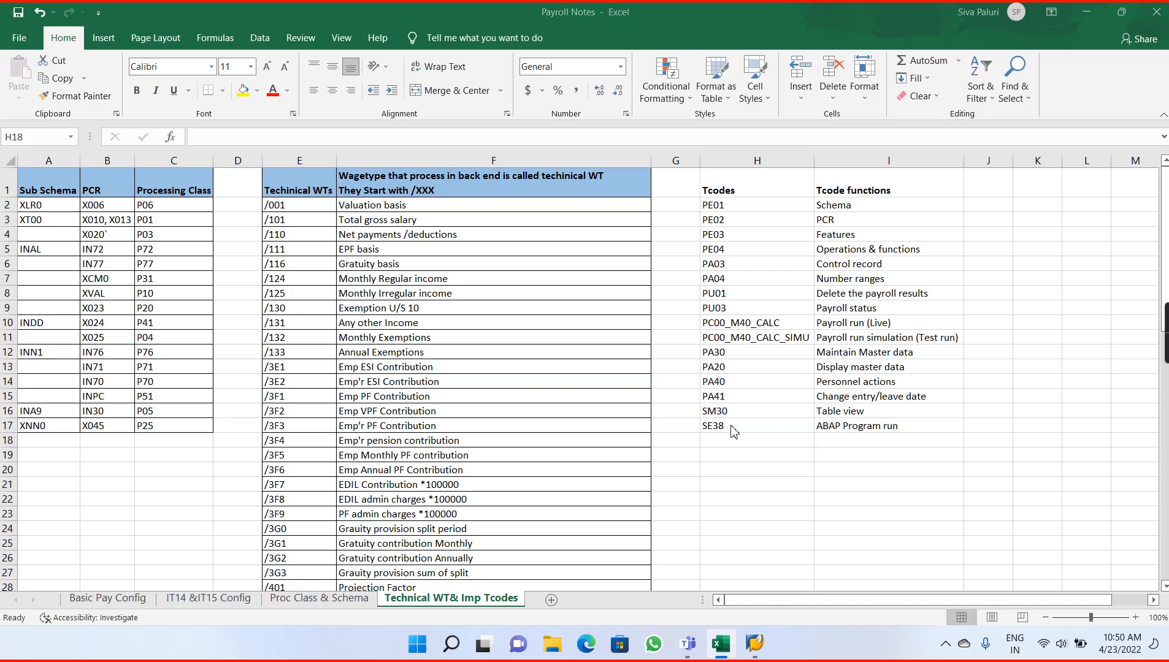
Switch to SAP and open the ABAP Editor with transaction se38.
{"action": "key", "text": "alt+Tab"}
{"action": "key", "text": "alt+Tab"}
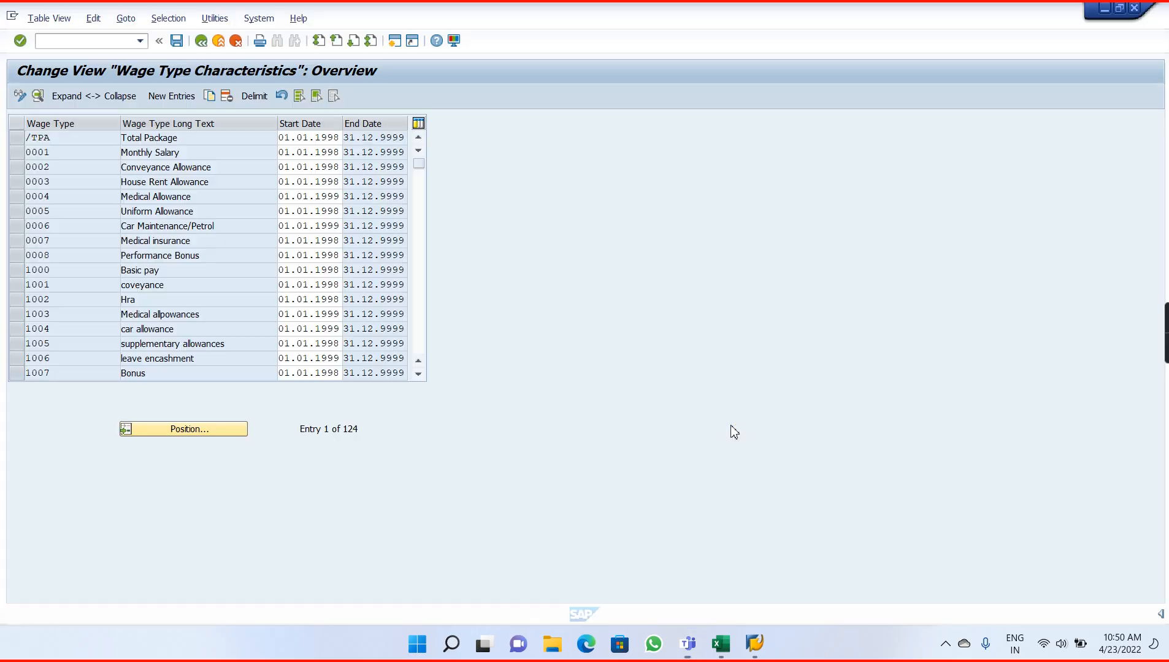
{"action": "left_click", "coordinate": [85, 43]}
{"action": "type", "text": "/nse38"}
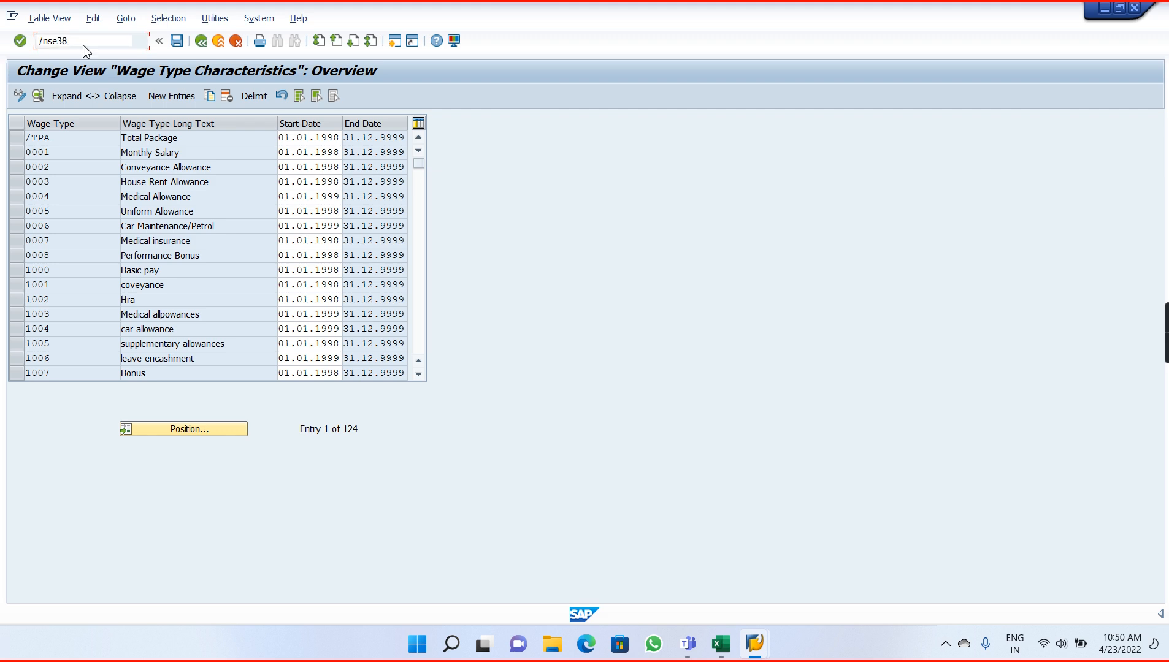
{"action": "key", "text": "Return"}
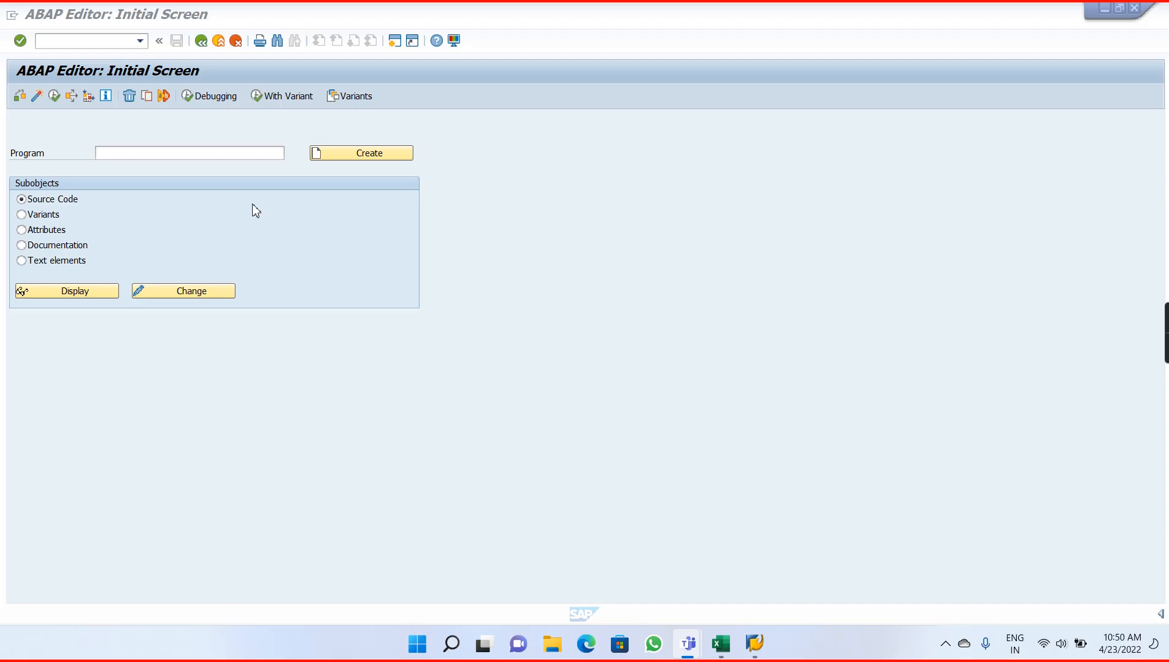
Execute the program RPUCTP00 to view its parameter screen, go back to the ABAP Editor, and return to Excel.
{"action": "left_click", "coordinate": [168, 155]}
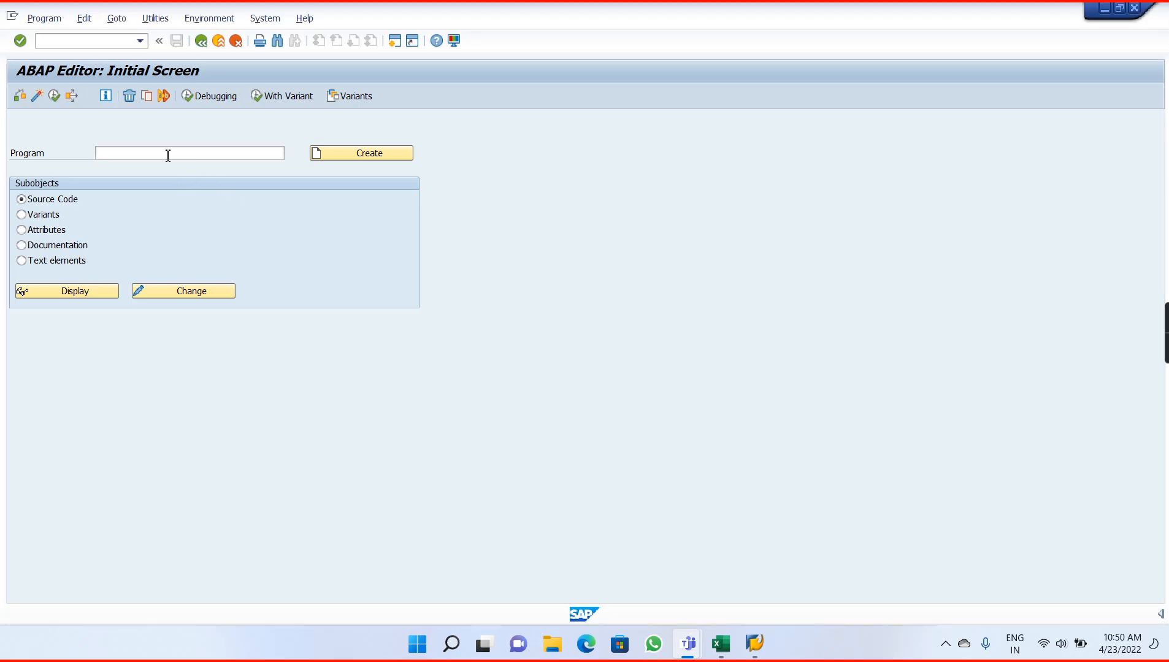
{"action": "type", "text": "RPUCTO"}
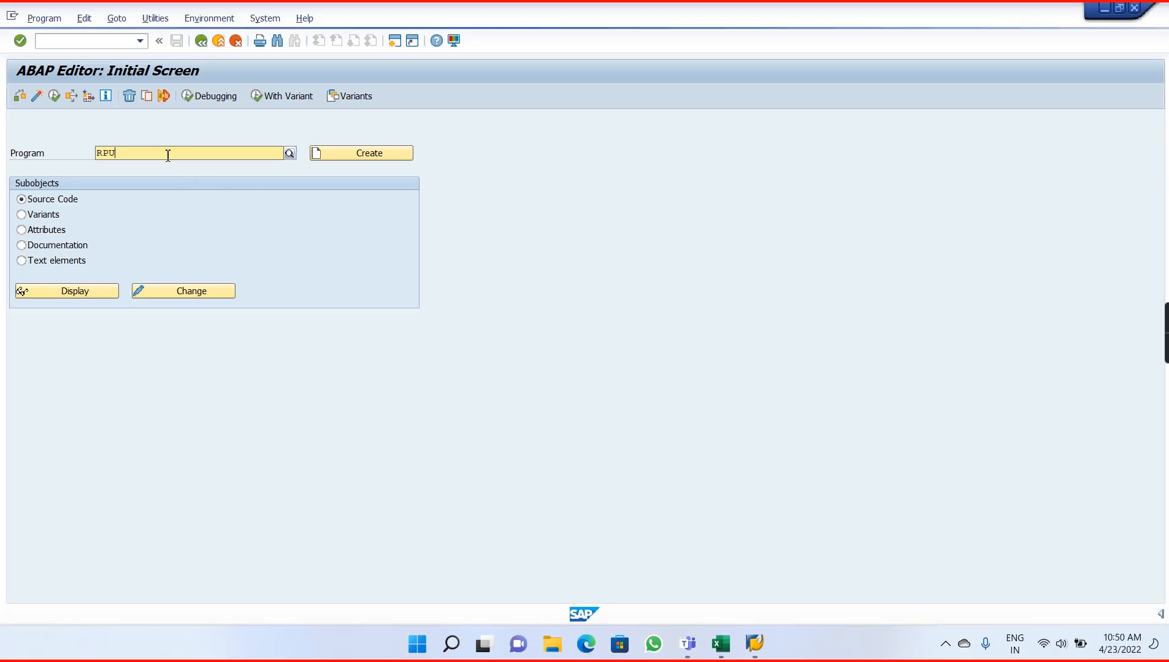
{"action": "key", "text": "BackSpace"}
{"action": "type", "text": "P00"}
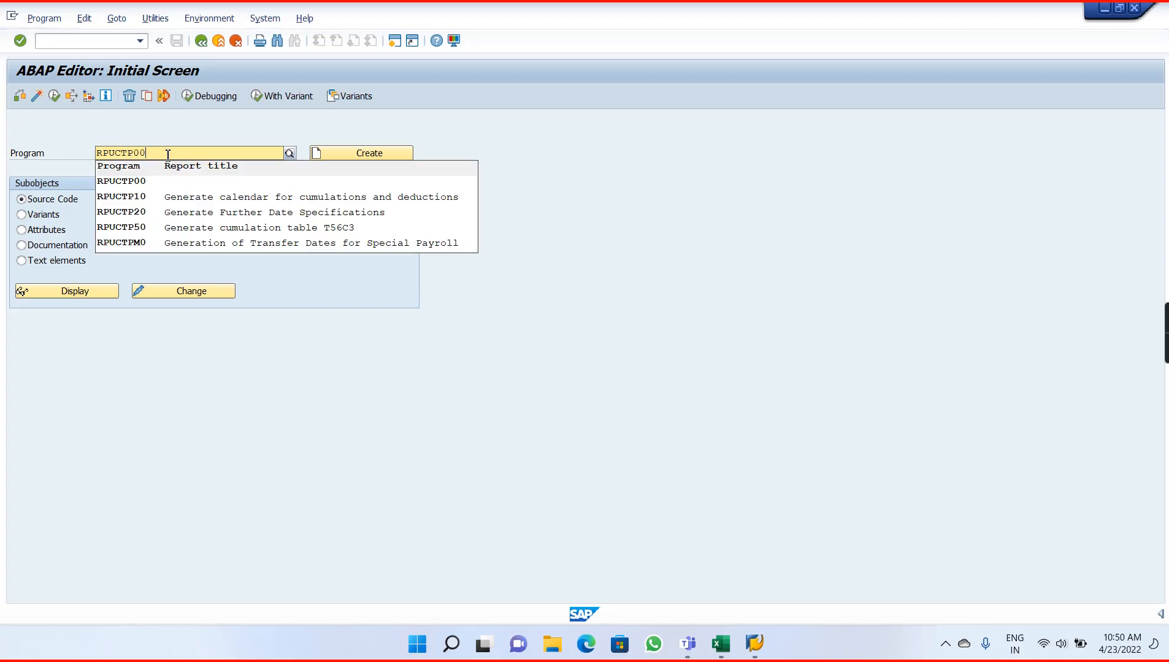
{"action": "key", "text": "F8"}
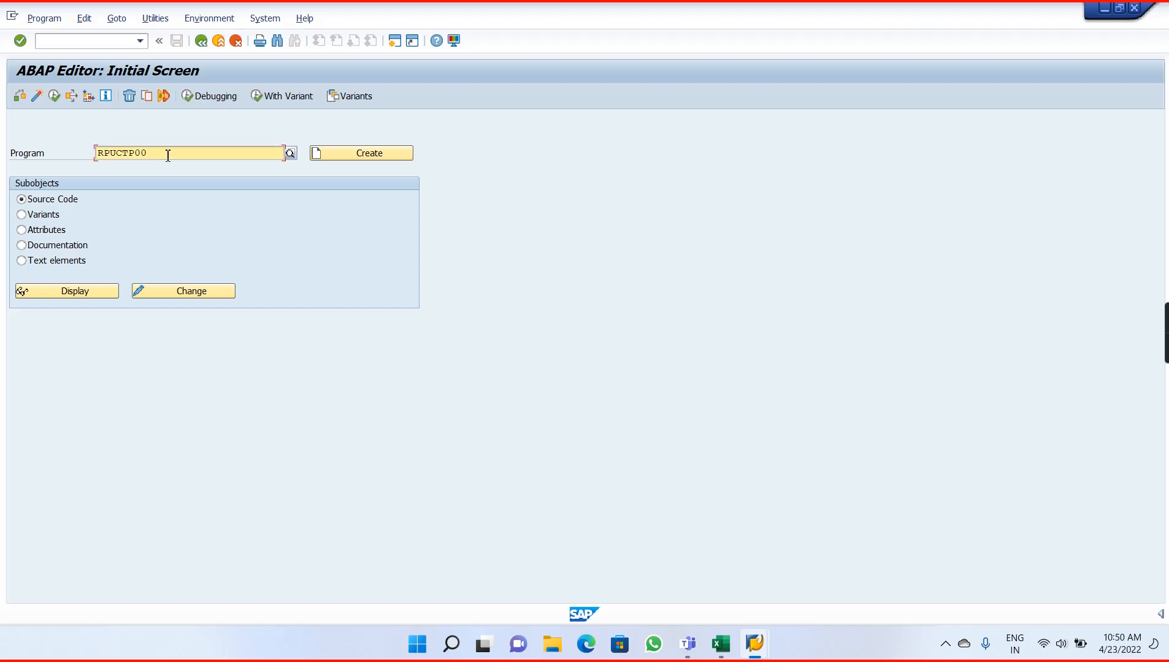
{"action": "left_click", "coordinate": [55, 97]}
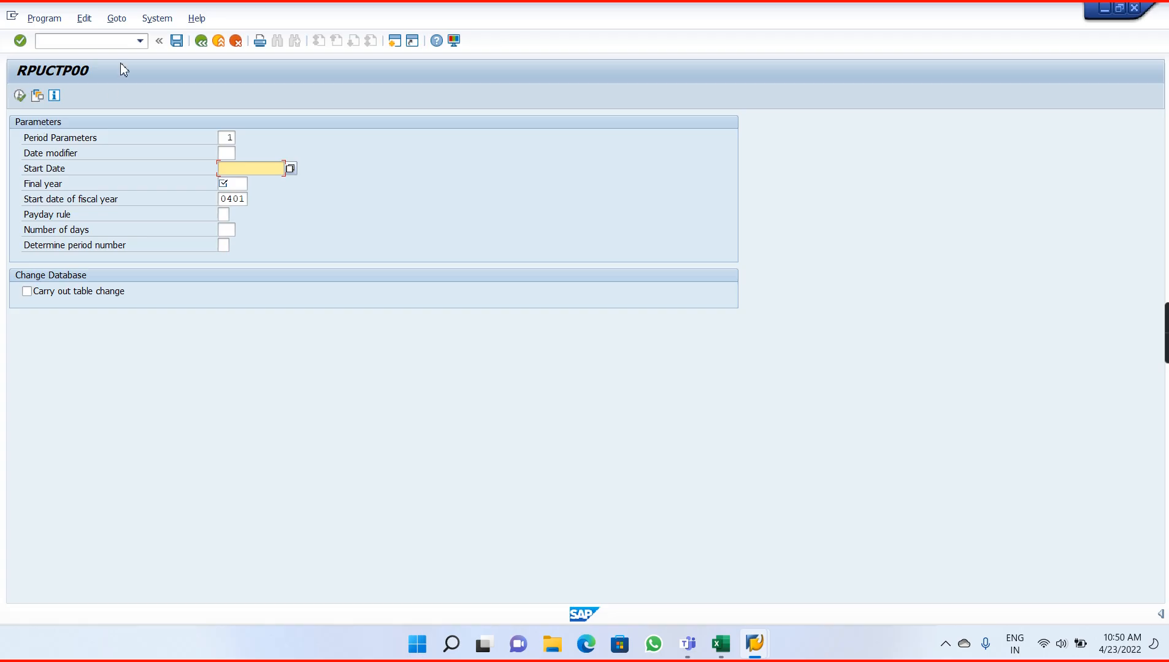
{"action": "left_click", "coordinate": [199, 45]}
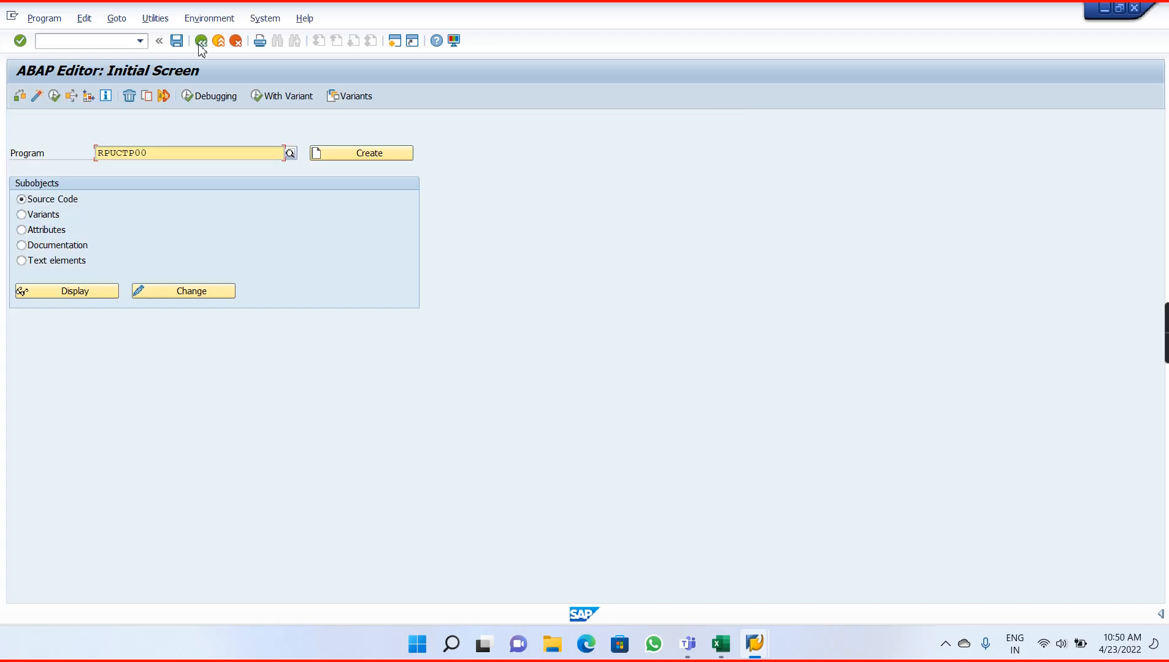
{"action": "key", "text": "alt+Tab"}
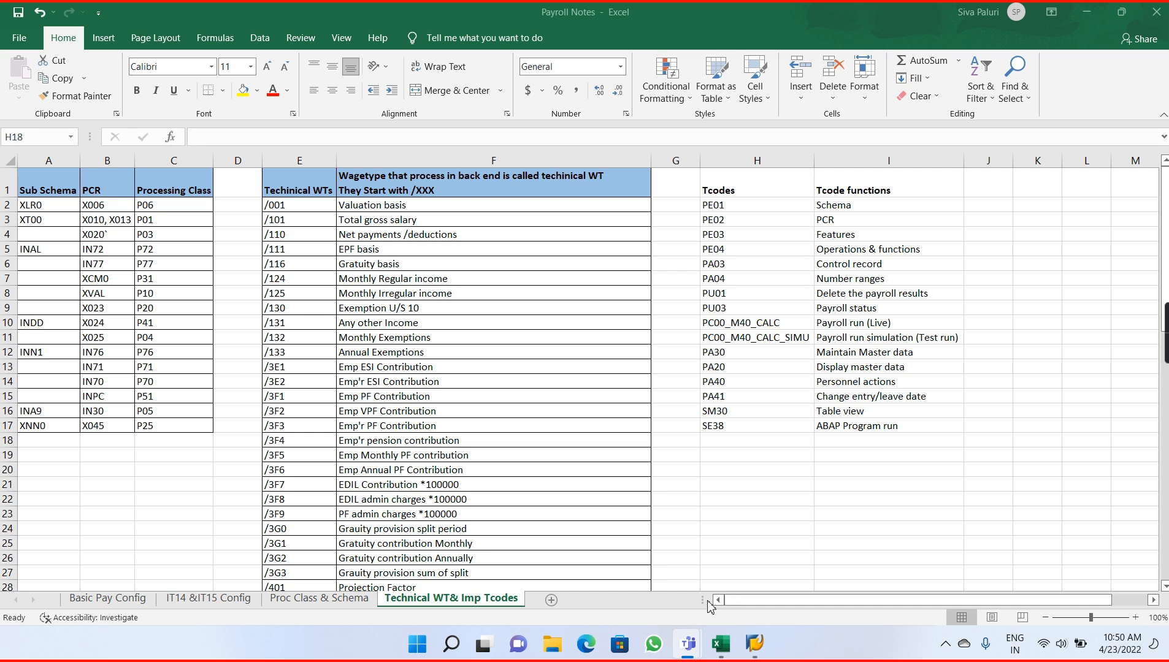
Switch to SAP, open the Simple Job Selection screen with transaction sm37, and return to Excel.
{"action": "mouse_move", "coordinate": [687, 644]}
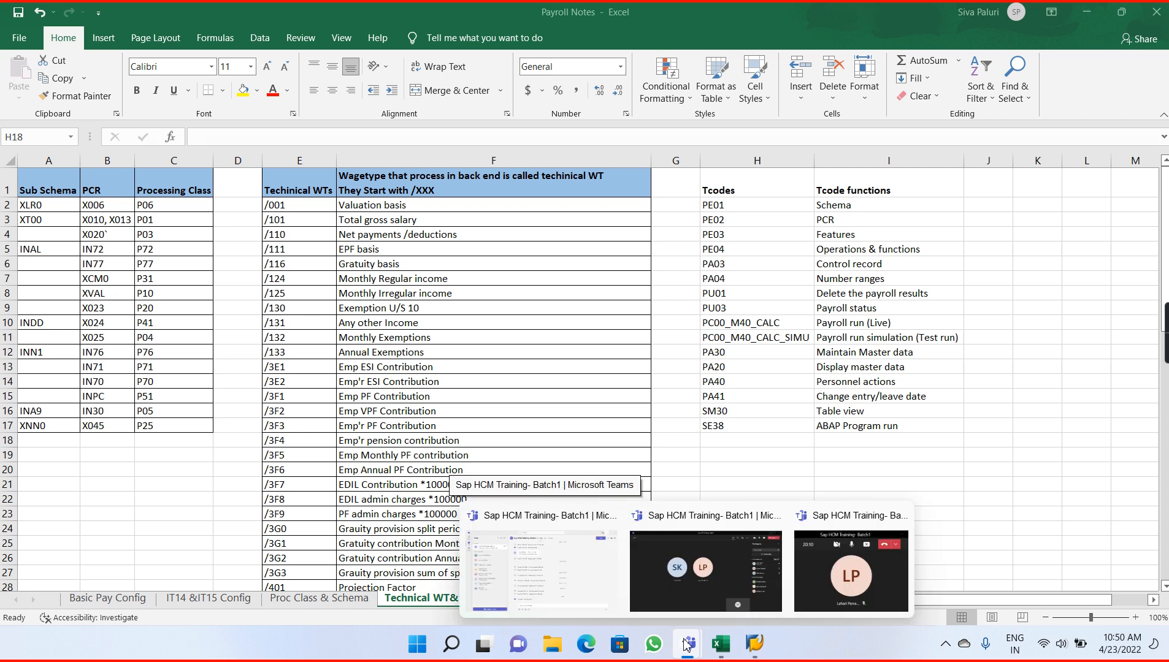
{"action": "mouse_move", "coordinate": [755, 651]}
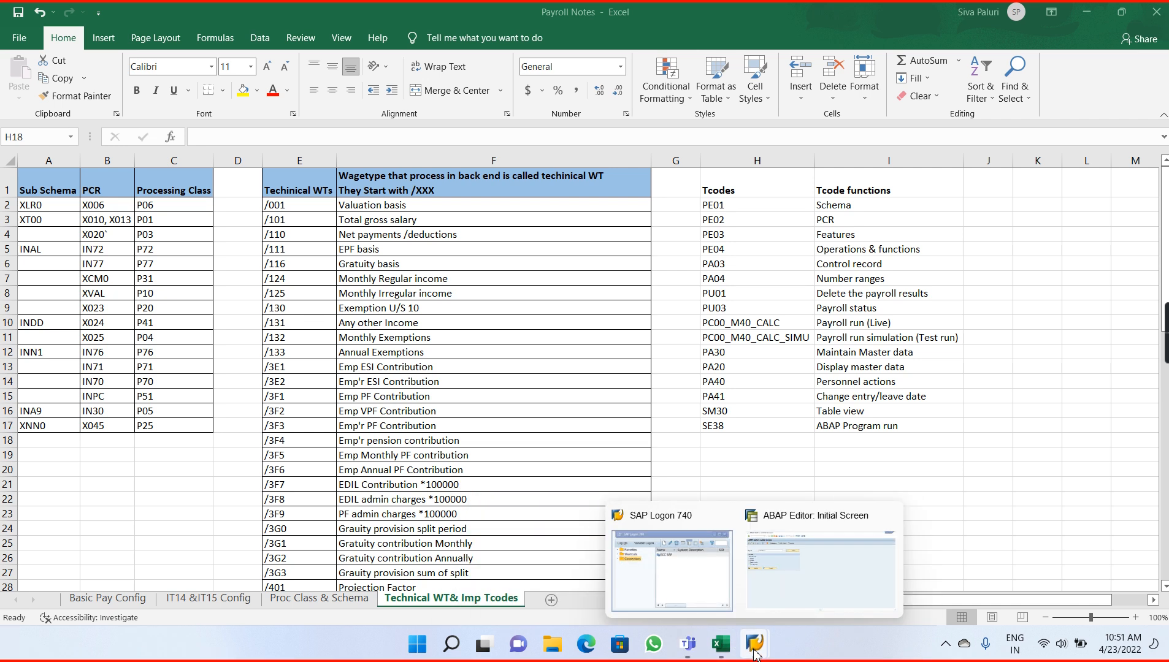
{"action": "left_click", "coordinate": [782, 571]}
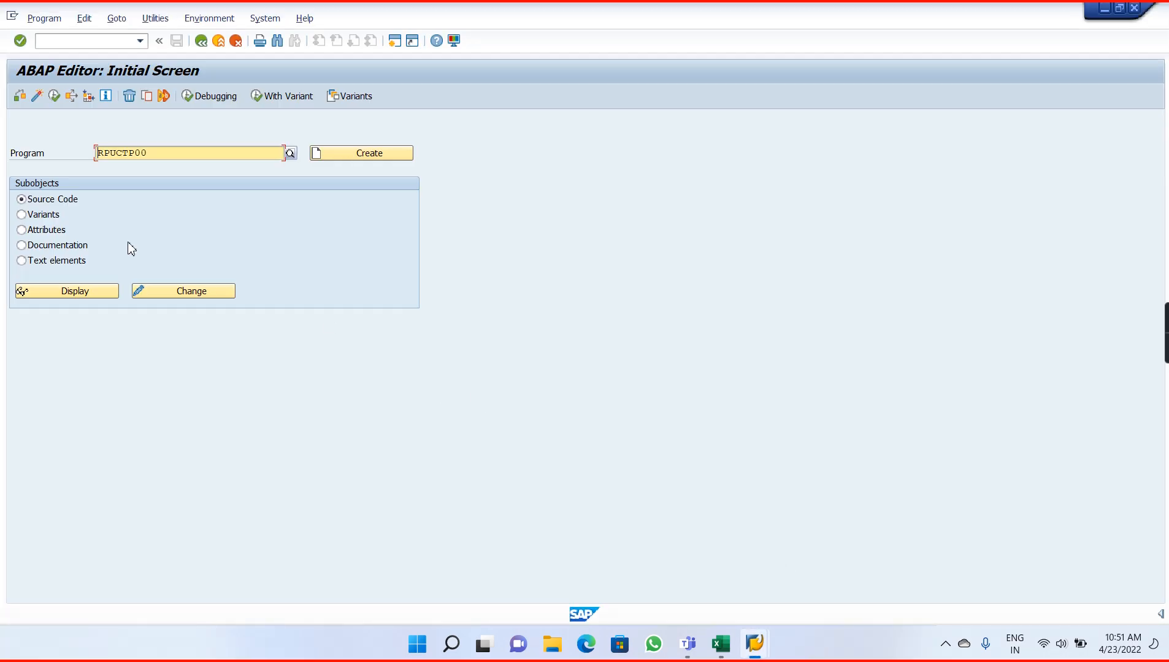
{"action": "left_click", "coordinate": [60, 44]}
{"action": "type", "text": "/nsm3"}
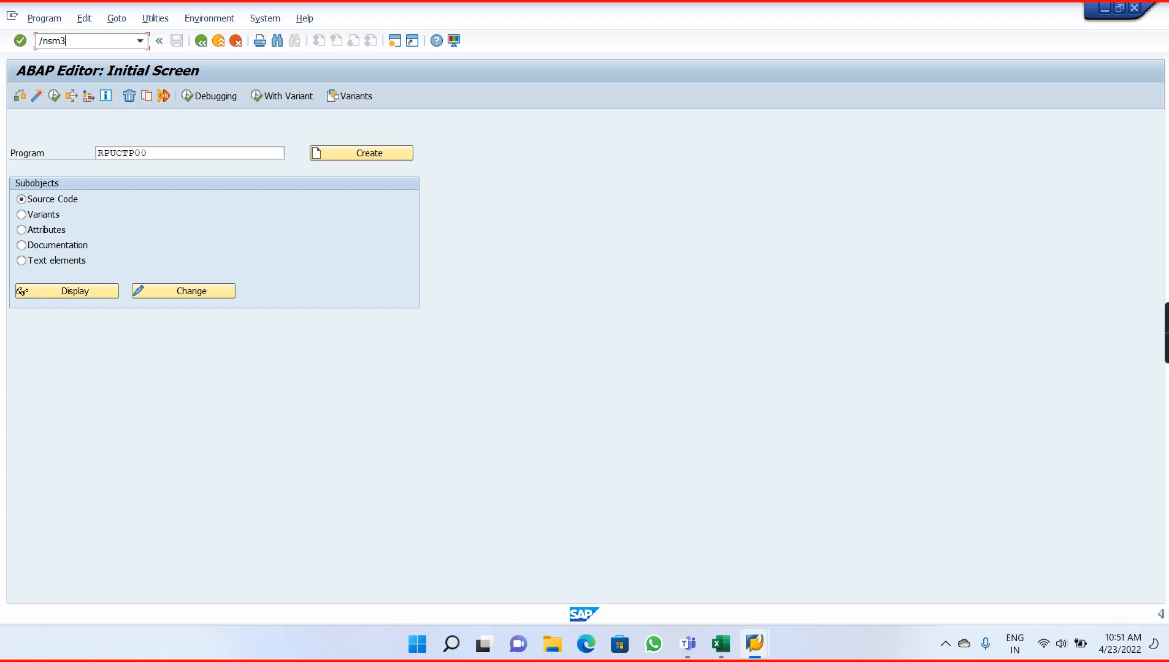
{"action": "type", "text": "5"}
{"action": "key", "text": "Return"}
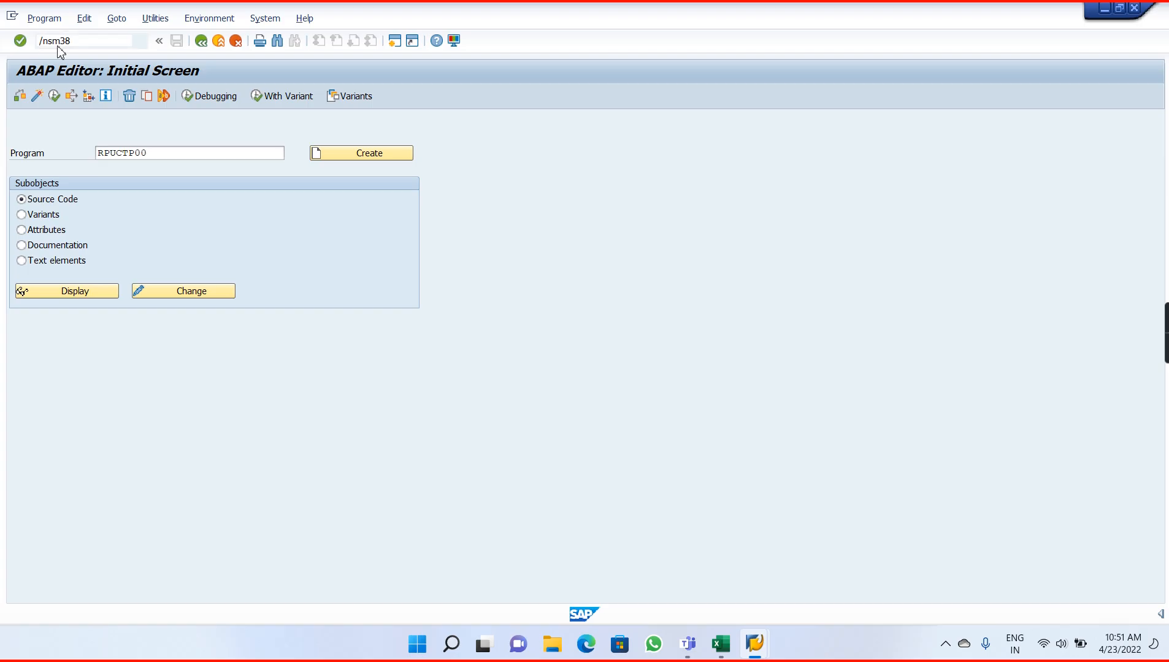
{"action": "type", "text": "/nsm37"}
{"action": "key", "text": "Return"}
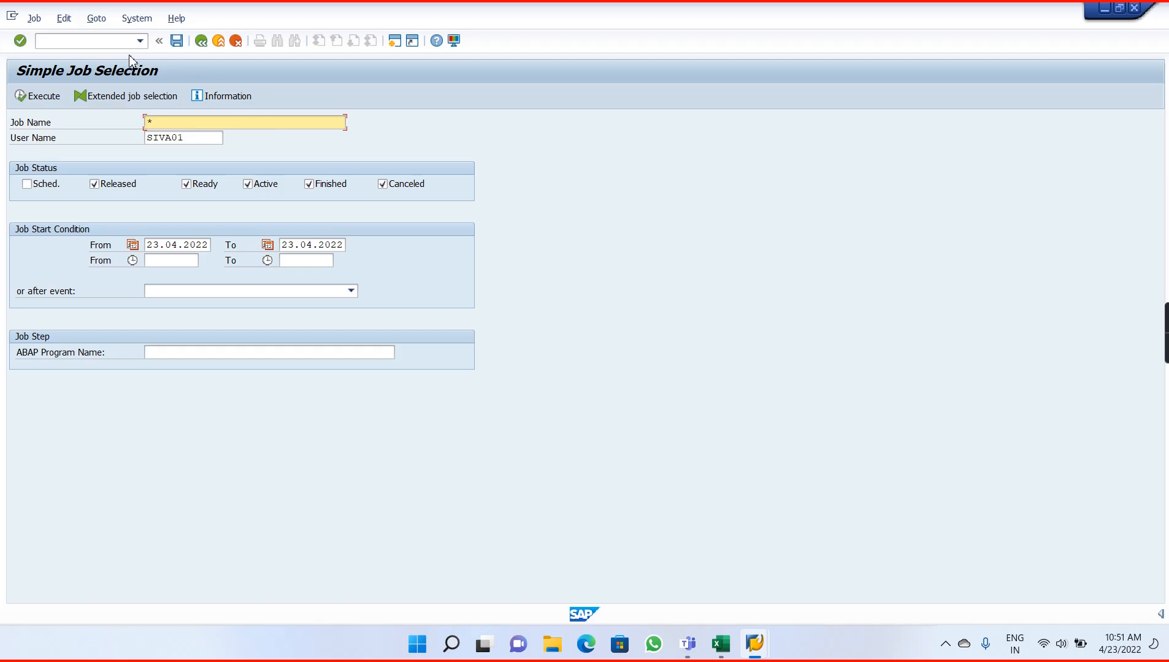
{"action": "left_click", "coordinate": [98, 43]}
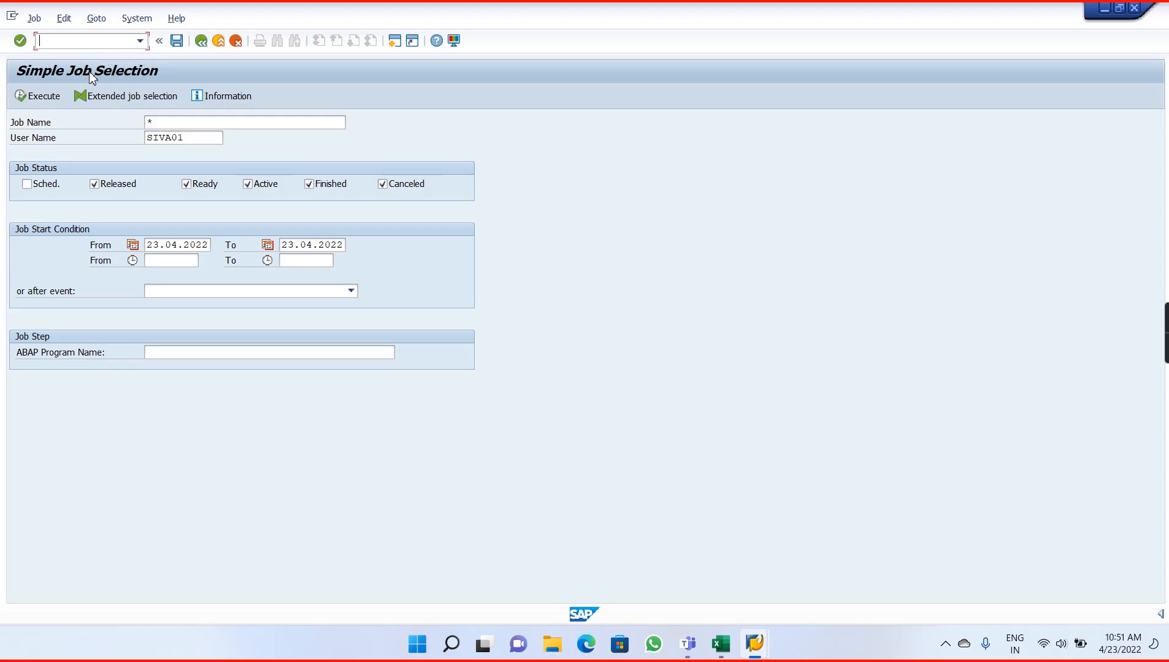
{"action": "key", "text": "alt+Tab"}
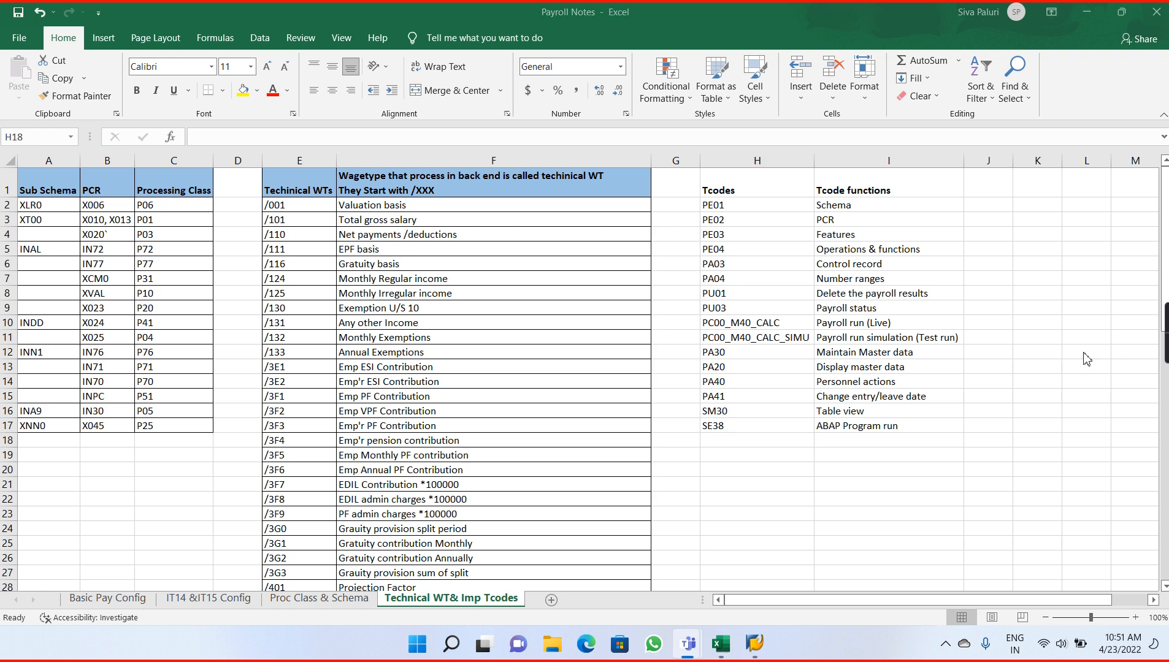
Add the Tcode SM37 in H18 with the function "Job slection" in I18.
{"action": "left_click", "coordinate": [715, 441]}
{"action": "type", "text": "S"}
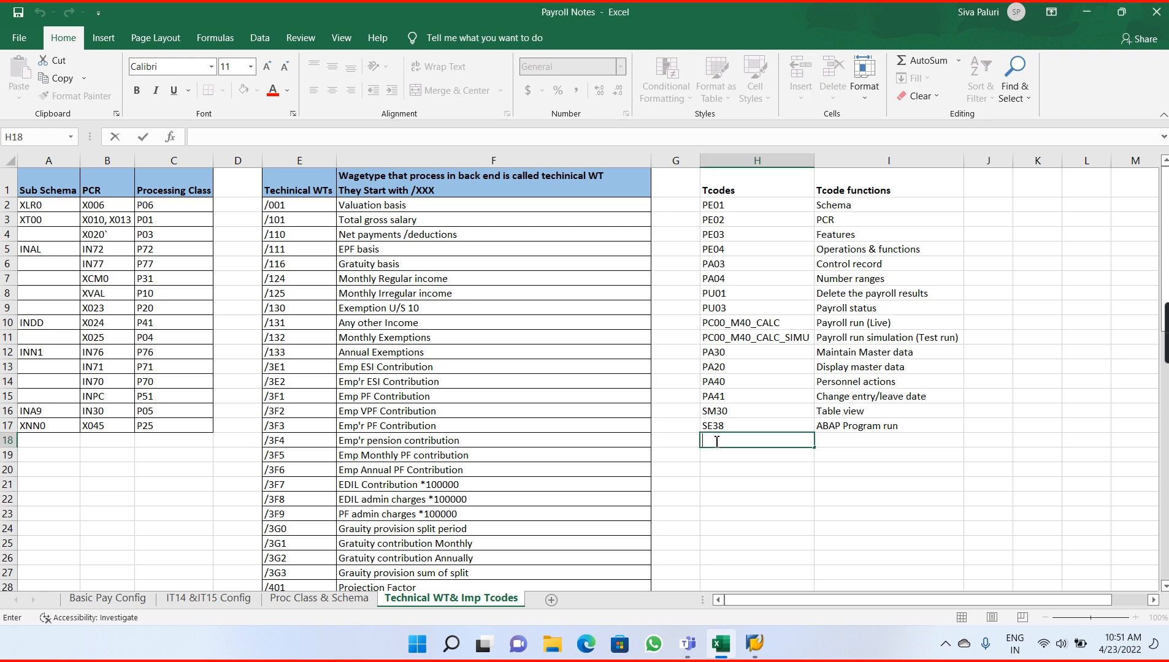
{"action": "type", "text": "M"}
{"action": "type", "text": "37"}
{"action": "key", "text": "Tab"}
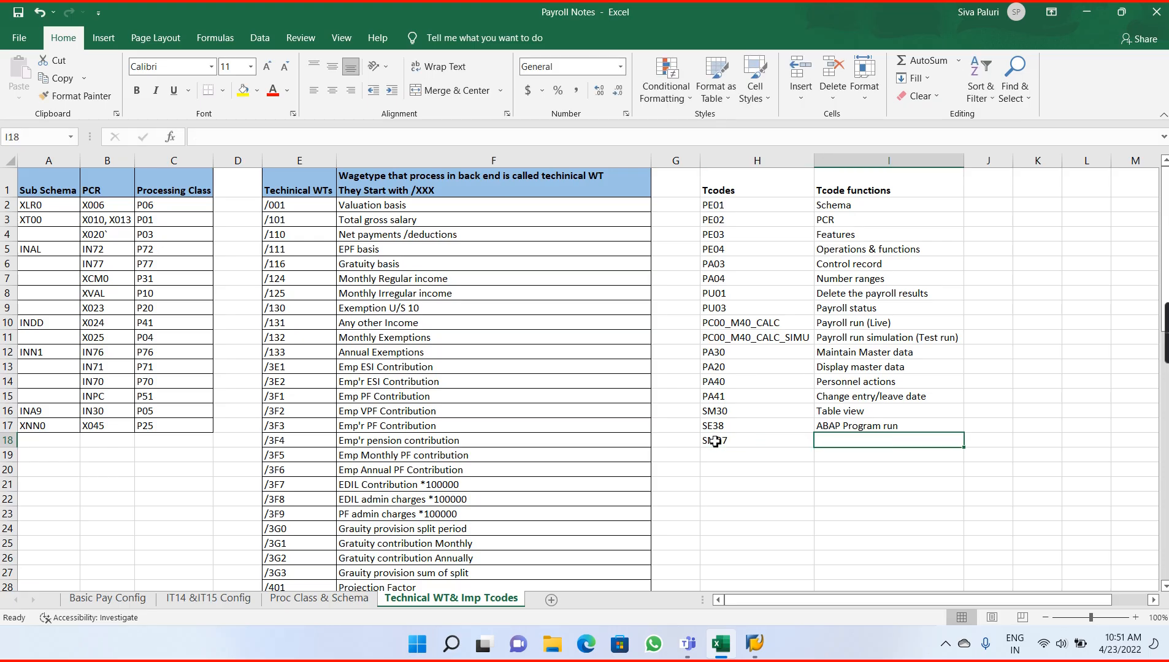
{"action": "type", "text": "S"}
{"action": "key", "text": "BackSpace"}
{"action": "type", "text": "Job "}
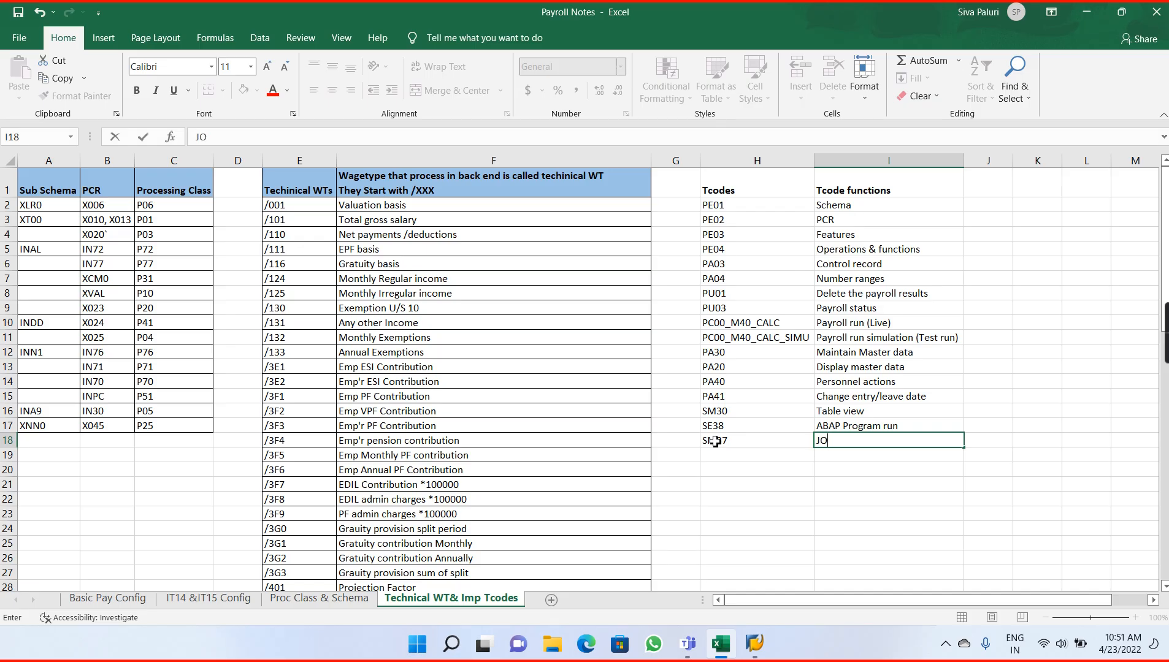
{"action": "type", "text": "slection"}
{"action": "key", "text": "Return"}
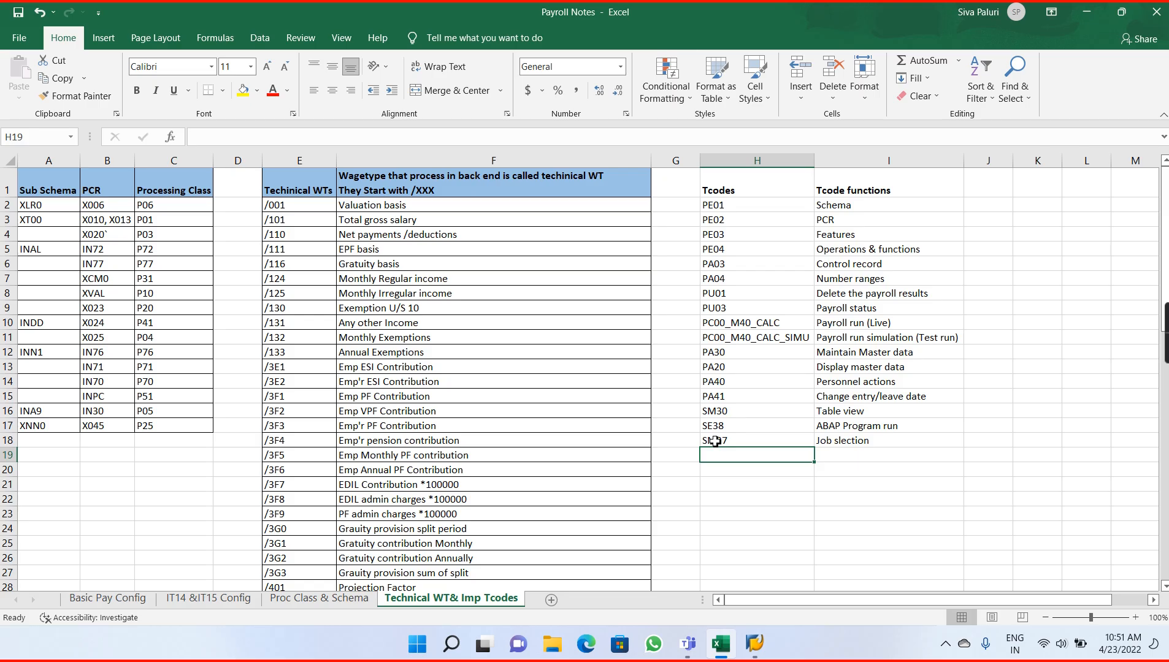
Apply all borders to the Tcode table in H1:I18.
{"action": "left_click_drag", "start_coordinate": [723, 184], "coordinate": [857, 442]}
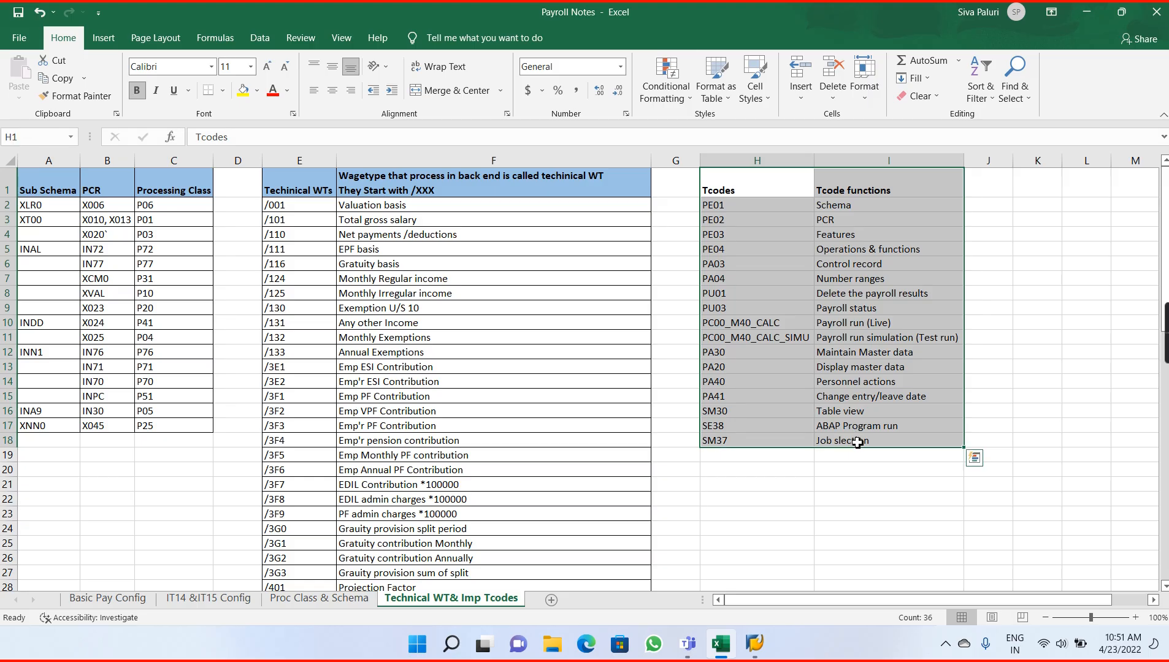
{"action": "left_click", "coordinate": [222, 92]}
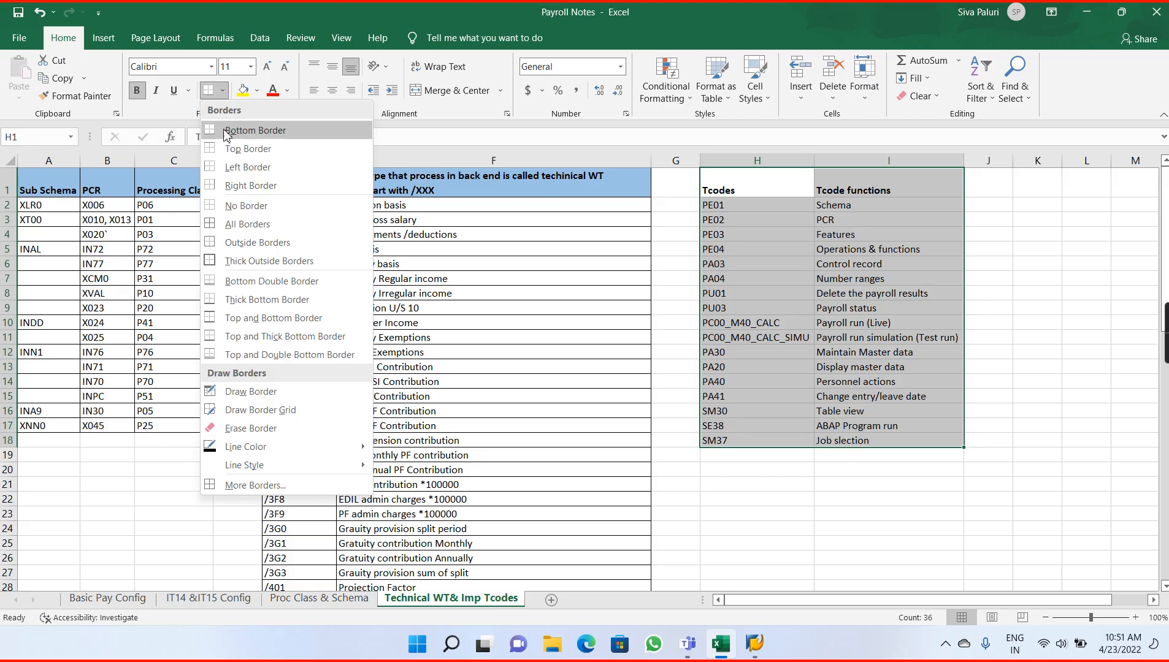
{"action": "left_click", "coordinate": [262, 226]}
Fill the header cells H1:I1 with the same light blue as the other table headers.
{"action": "left_click_drag", "start_coordinate": [745, 187], "coordinate": [841, 189]}
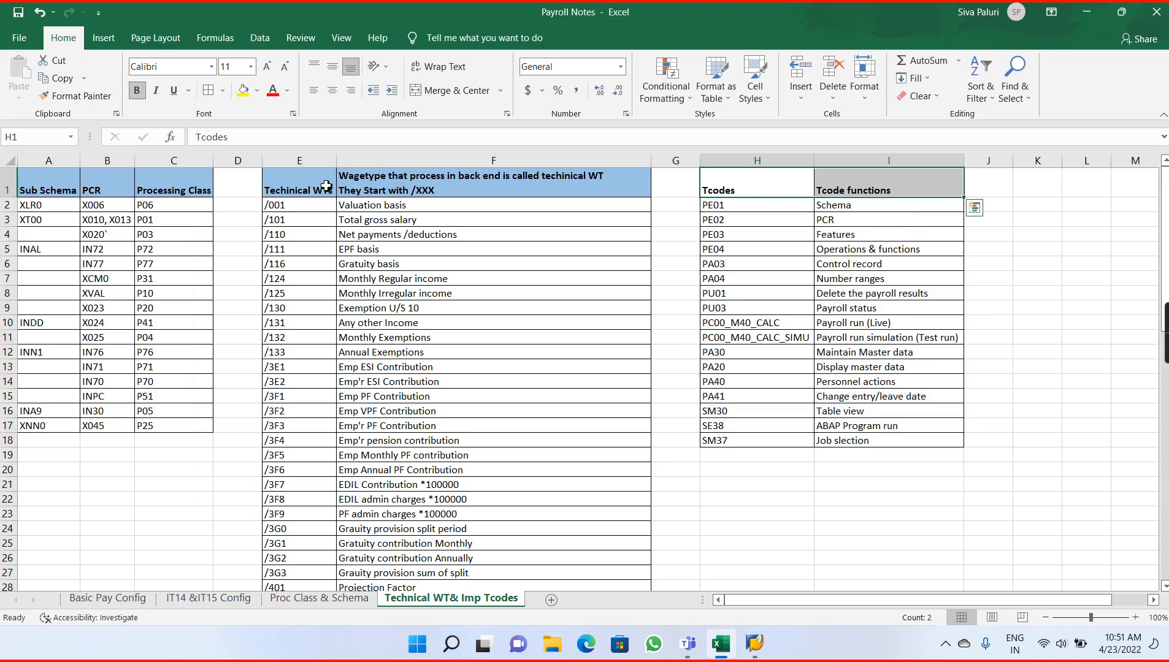
{"action": "left_click", "coordinate": [258, 92]}
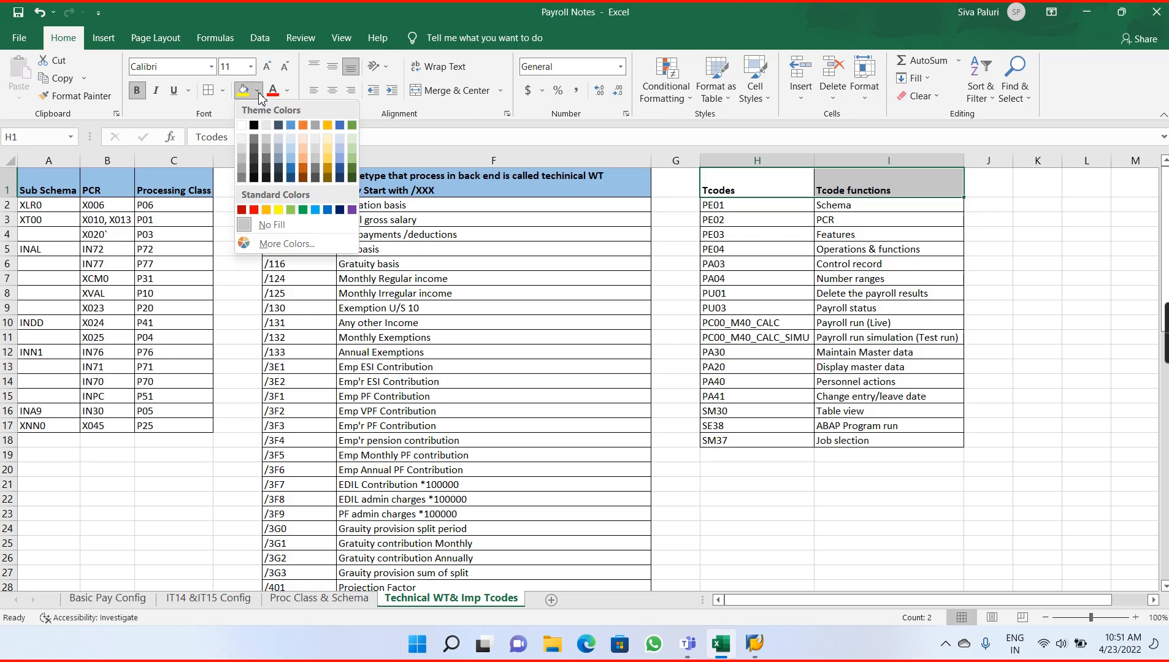
{"action": "left_click", "coordinate": [291, 158]}
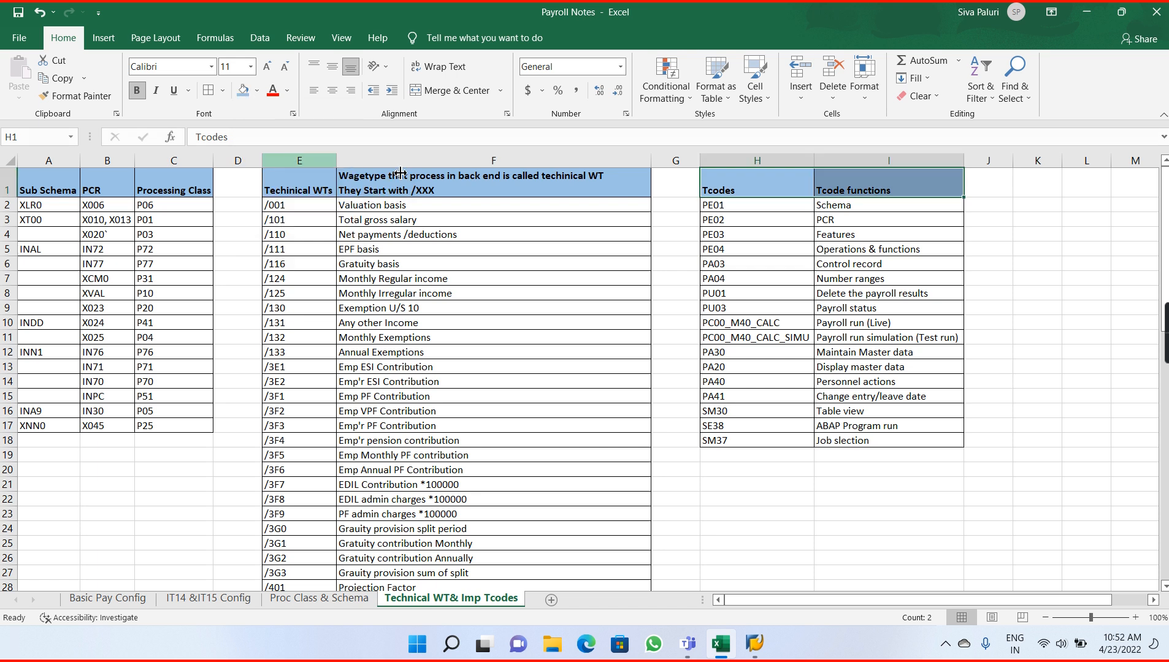
{"action": "left_click", "coordinate": [777, 225]}
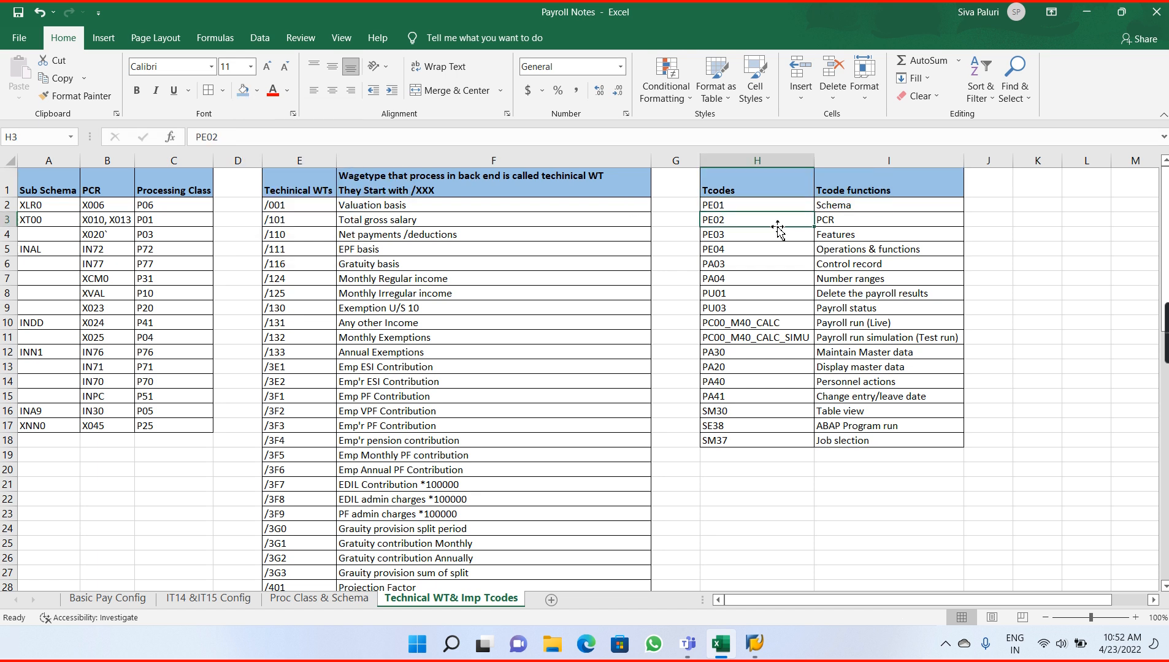
Enter the headings "Table No" in K1 and "Table view" in L1, and fit column L to its content.
{"action": "left_click", "coordinate": [1152, 601]}
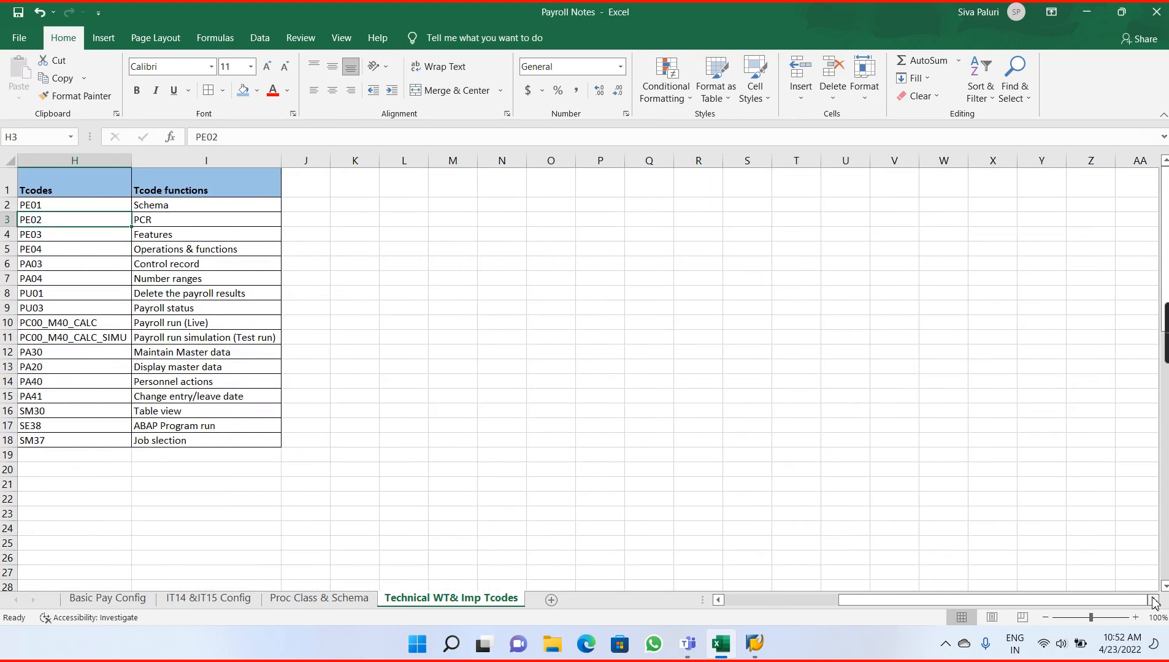
{"action": "left_click_drag", "start_coordinate": [355, 184], "coordinate": [423, 187]}
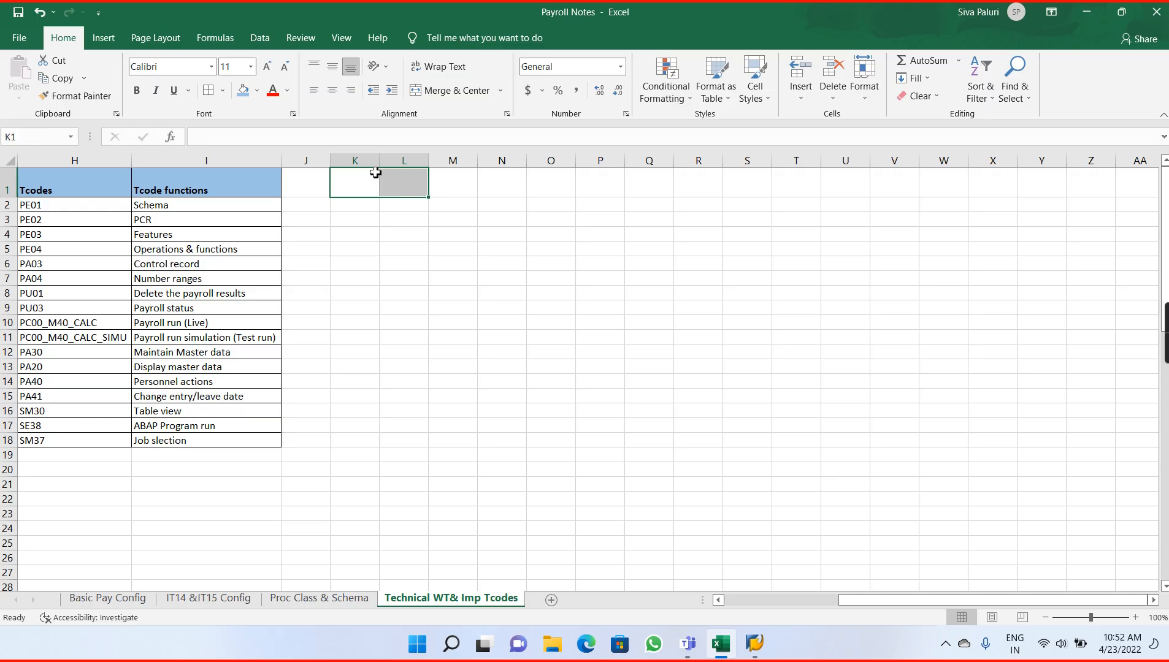
{"action": "double_click", "coordinate": [348, 184]}
{"action": "type", "text": "Ta"}
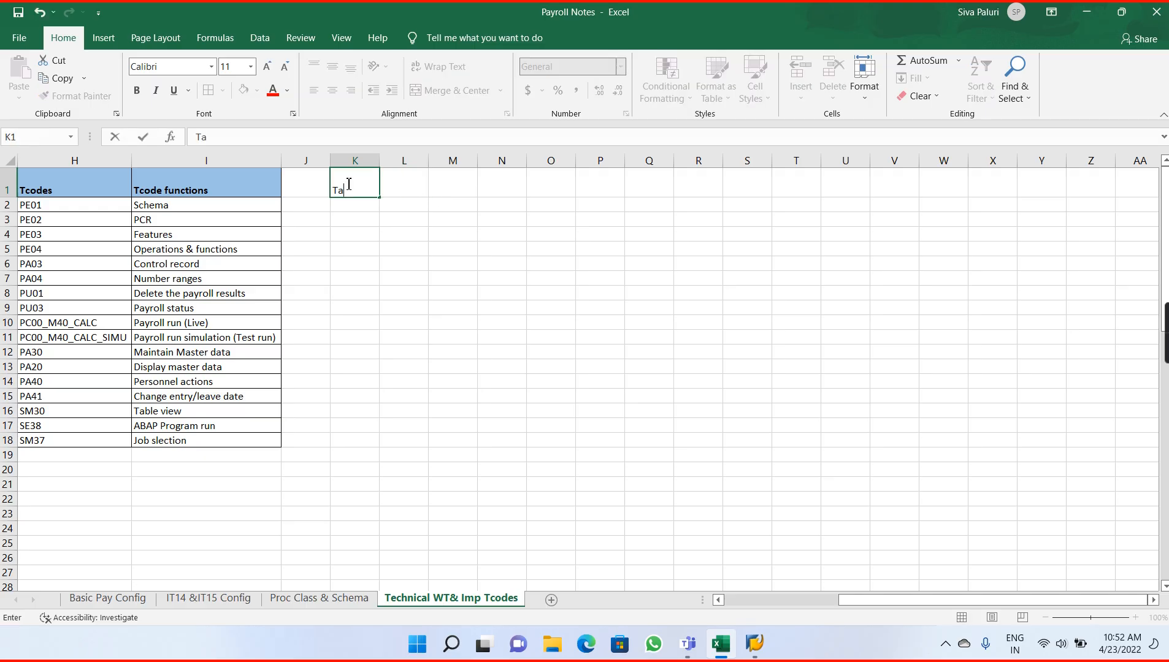
{"action": "type", "text": "ble No"}
{"action": "key", "text": "Tab"}
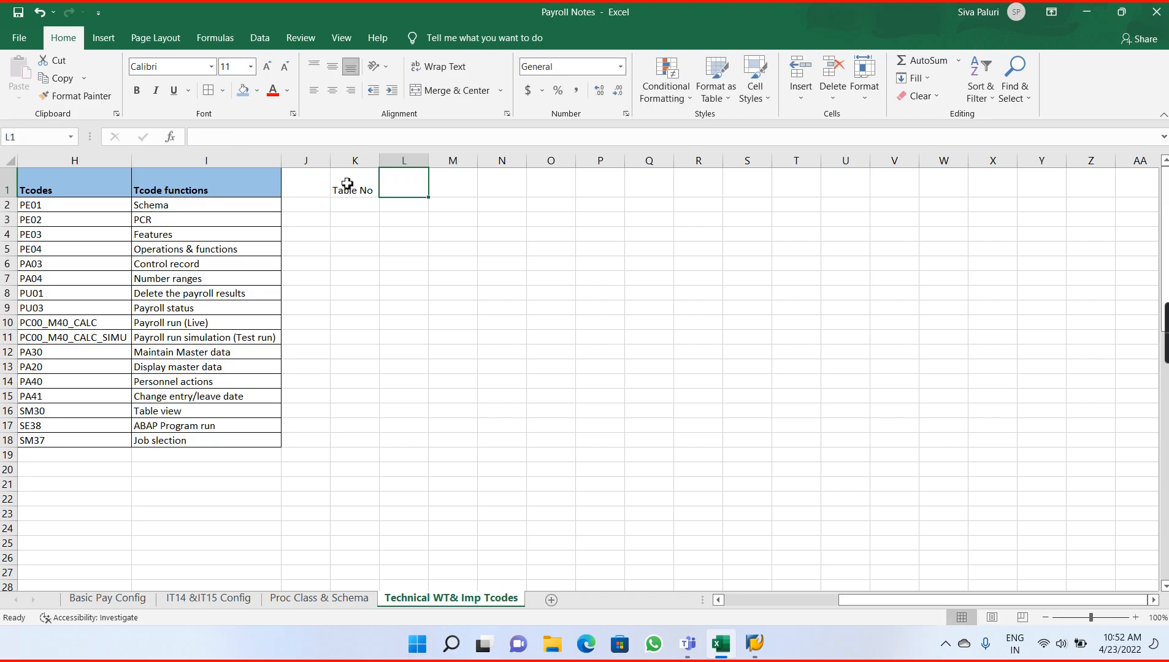
{"action": "left_click", "coordinate": [370, 187]}
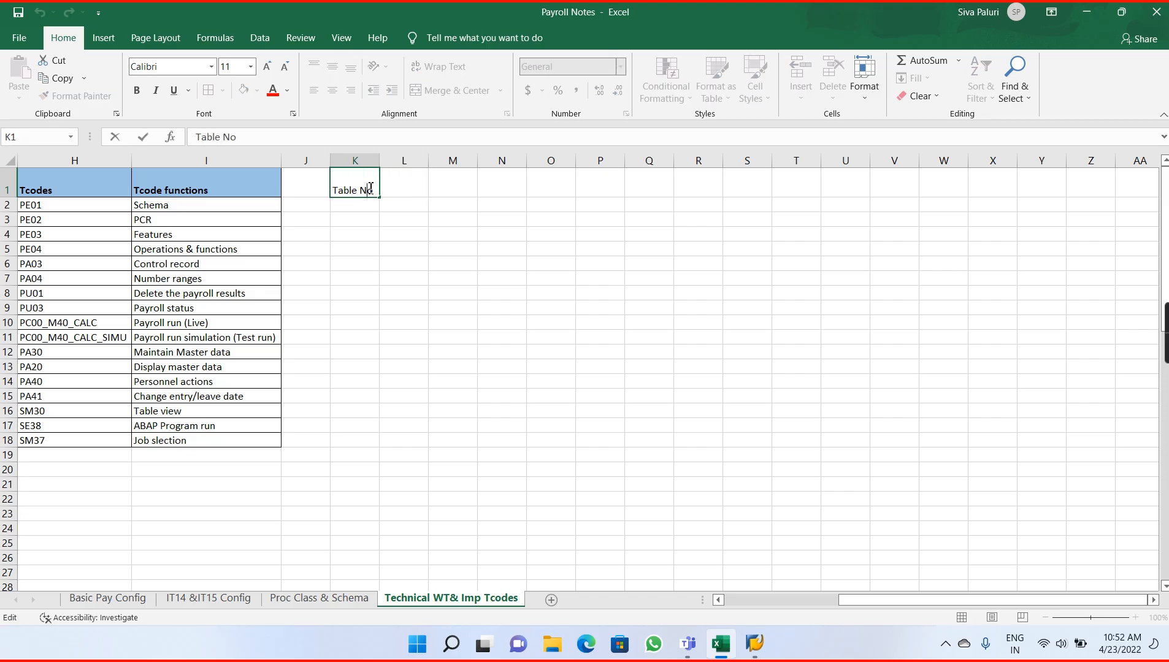
{"action": "left_click", "coordinate": [396, 187]}
{"action": "type", "text": "T"}
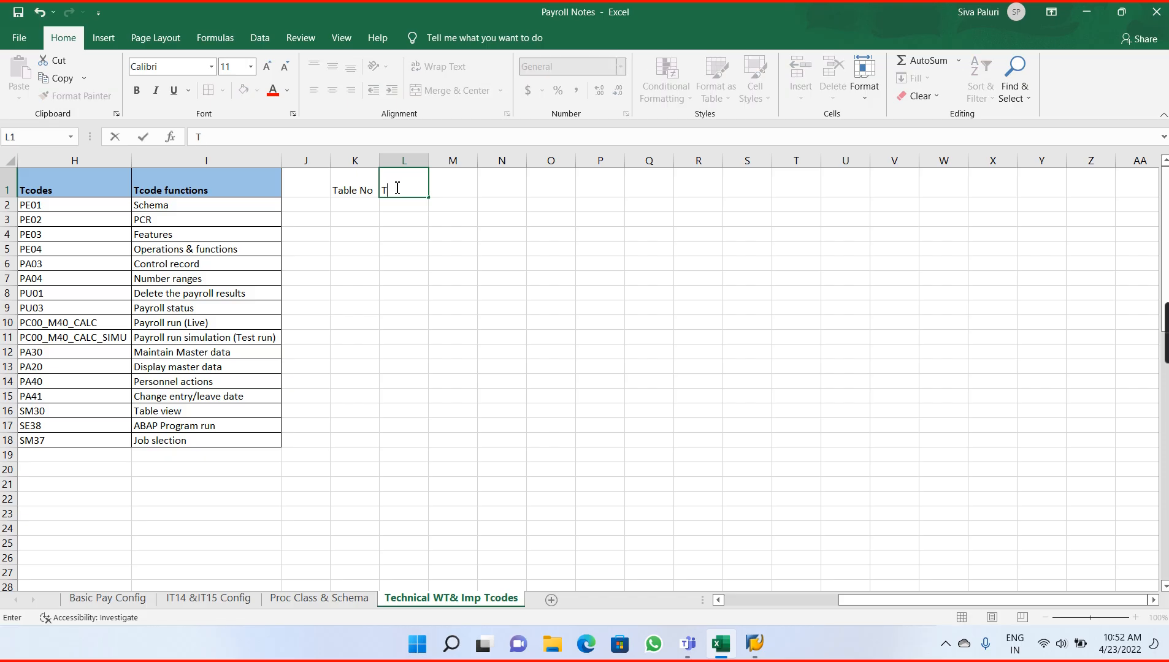
{"action": "type", "text": "able view"}
{"action": "key", "text": "Return"}
{"action": "double_click", "coordinate": [429, 160]}
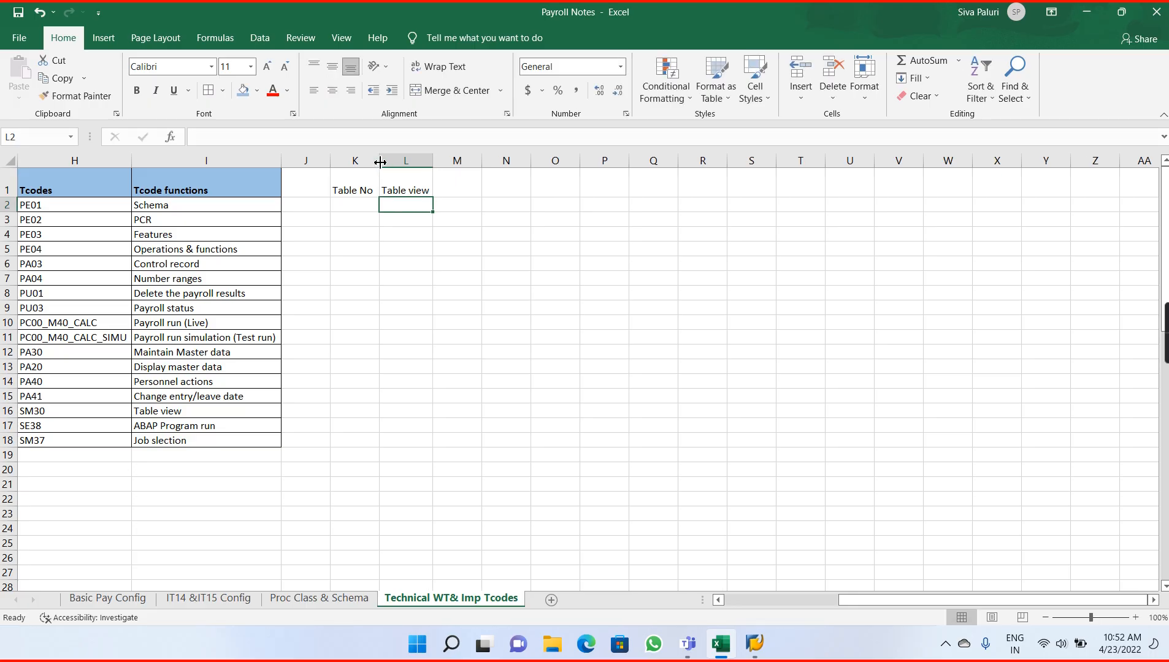
{"action": "left_click", "coordinate": [361, 208]}
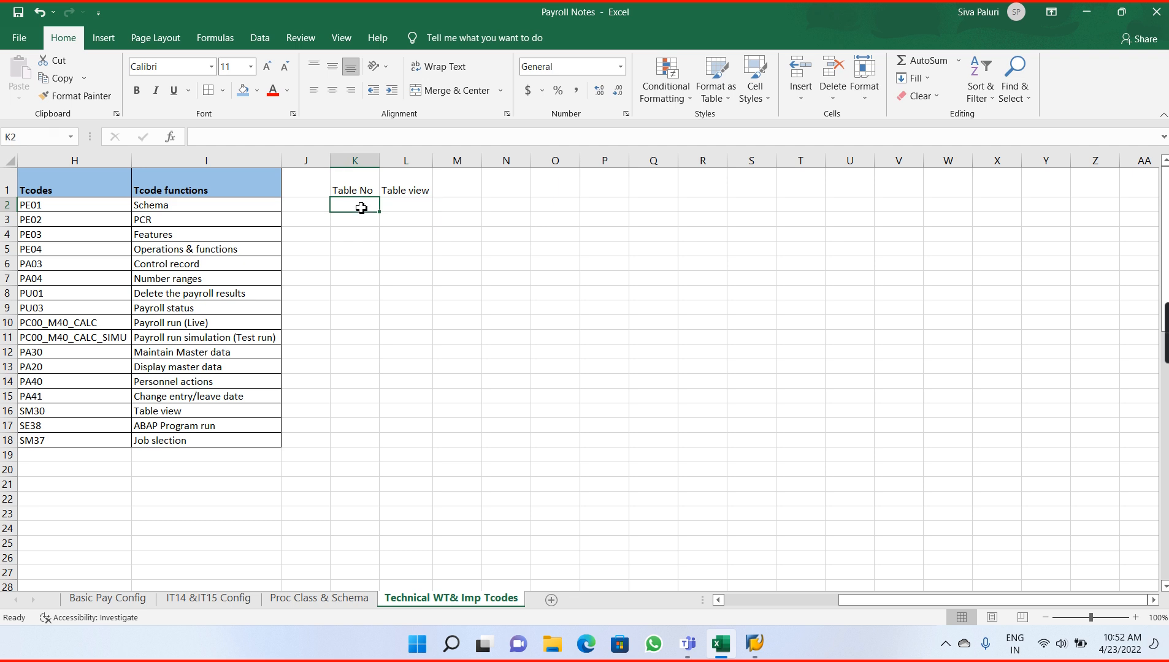
{"action": "key", "text": "alt+Tab"}
{"action": "left_click", "coordinate": [1082, 357]}
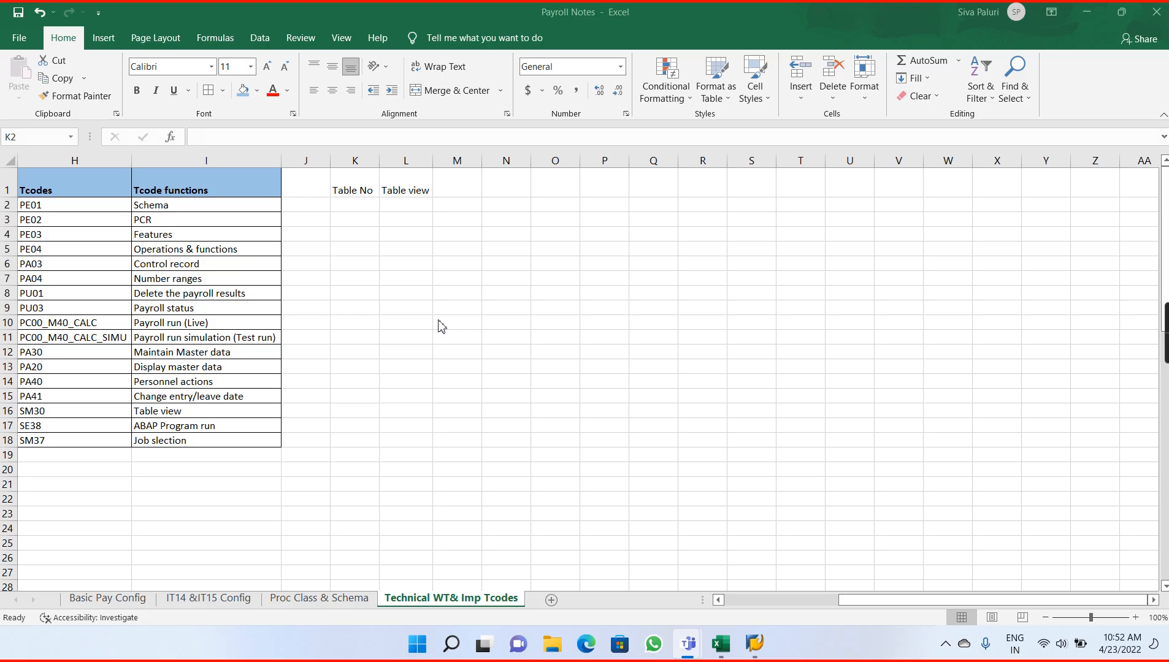
{"action": "left_click", "coordinate": [360, 206]}
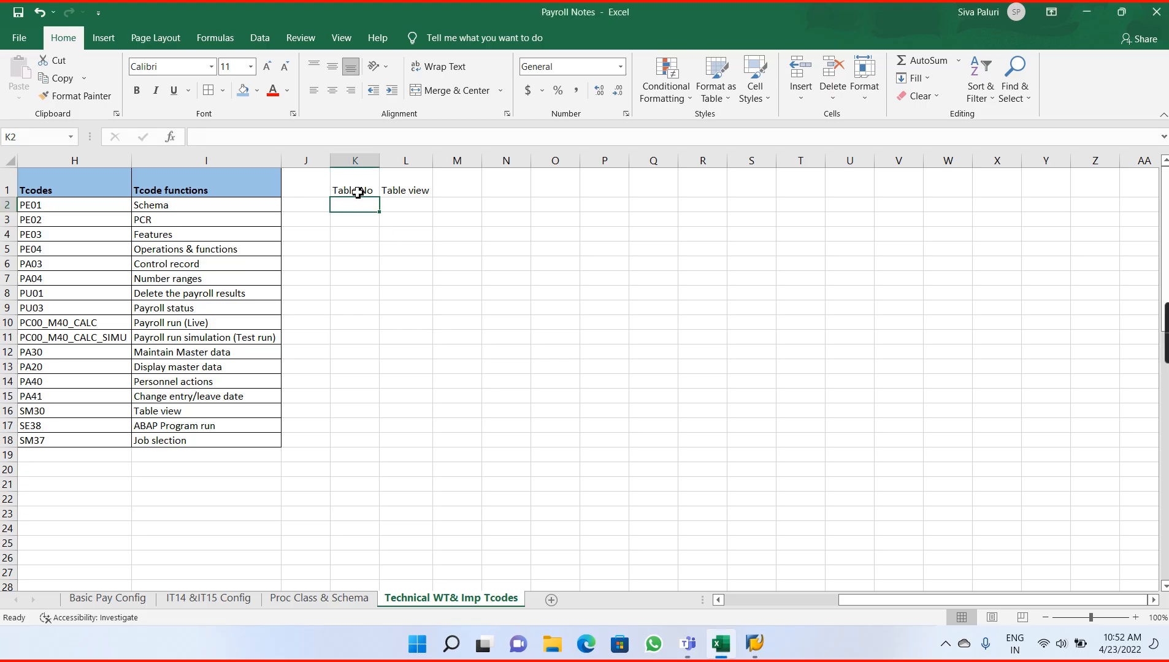
Move the heading "Table No" from K1 to L1, replacing its content, and enter "Table View" in M1.
{"action": "left_click", "coordinate": [345, 190]}
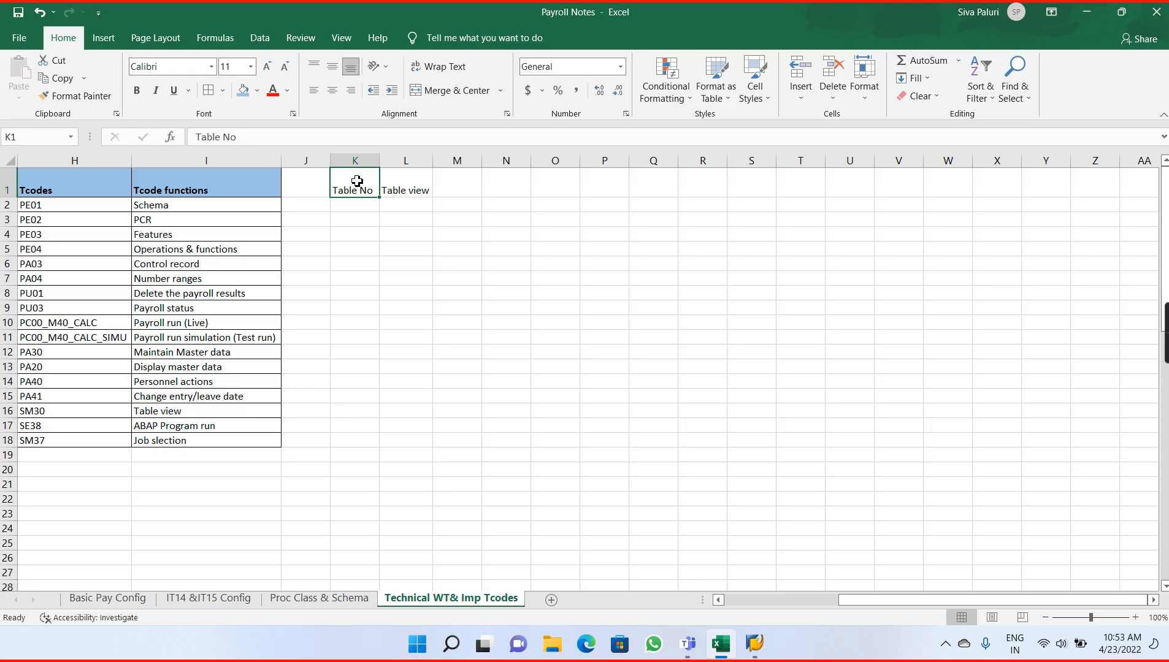
{"action": "key", "text": "ctrl+c"}
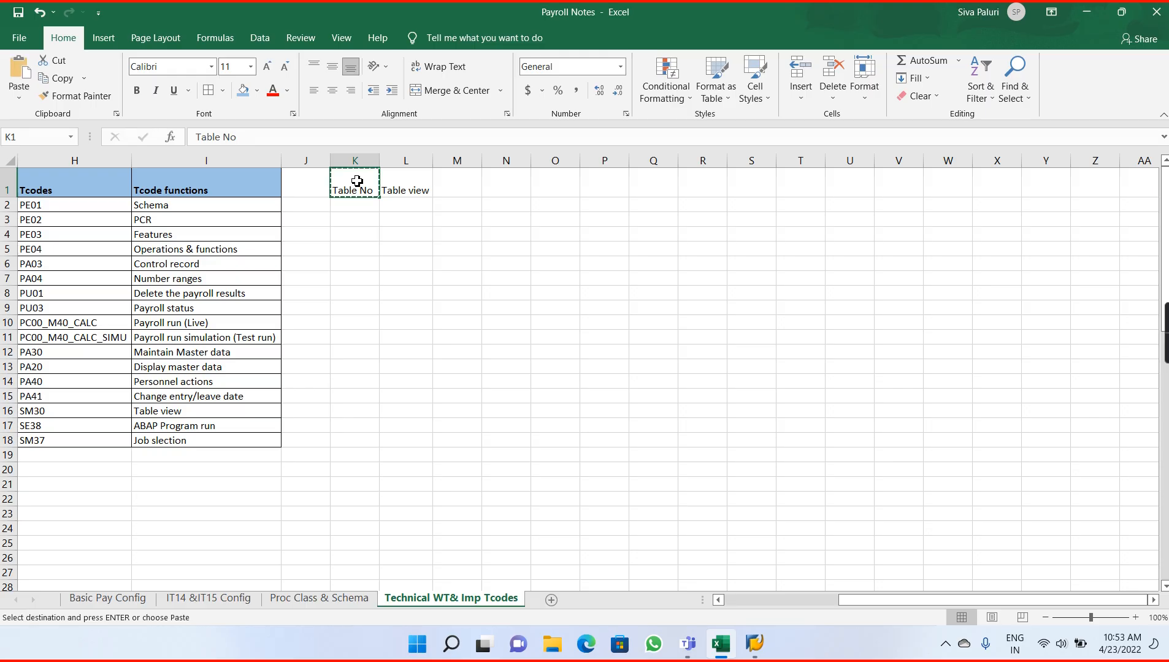
{"action": "left_click", "coordinate": [400, 183]}
{"action": "key", "text": "ctrl+v"}
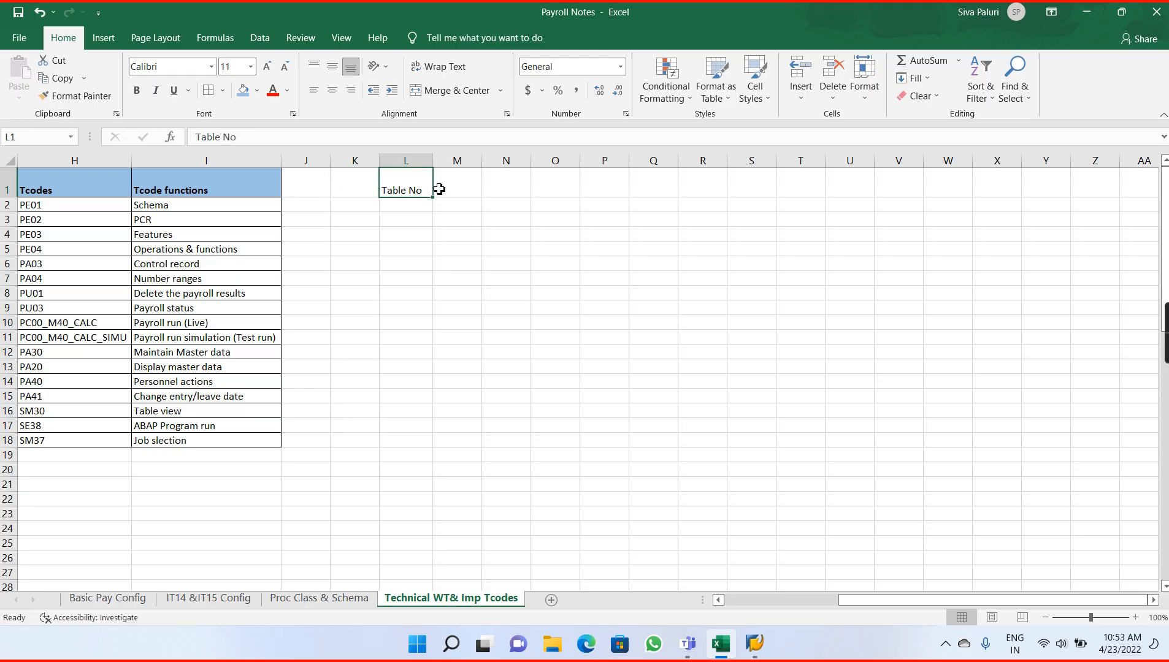
{"action": "left_click", "coordinate": [442, 189]}
{"action": "type", "text": "T"}
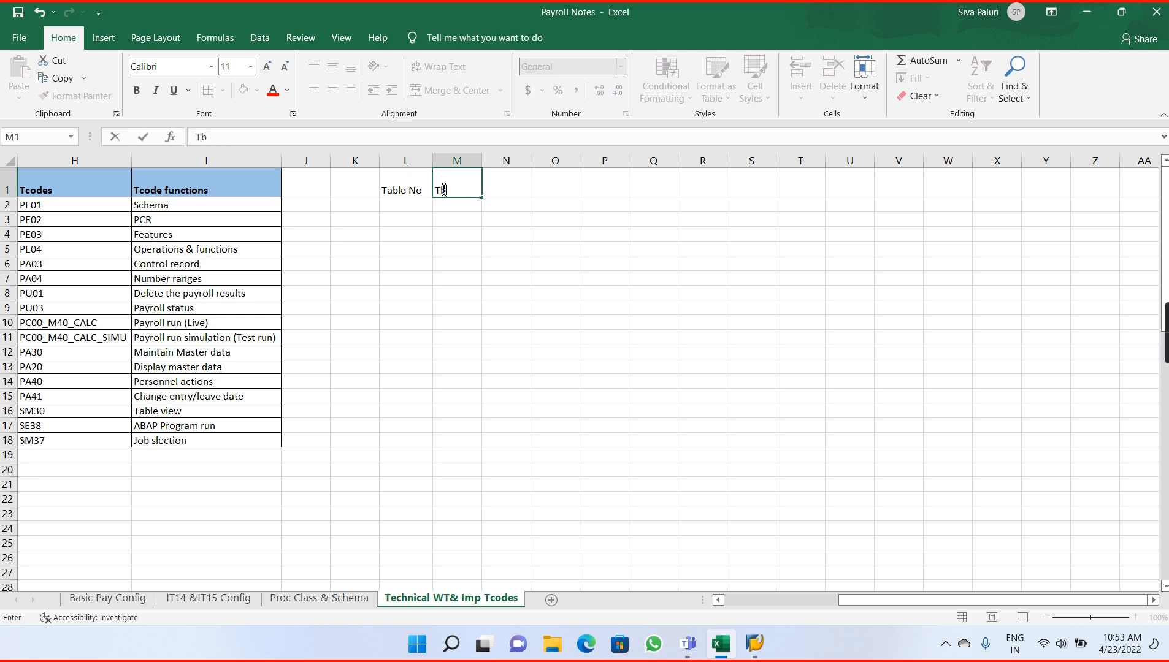
{"action": "type", "text": "able View"}
{"action": "key", "text": "Return"}
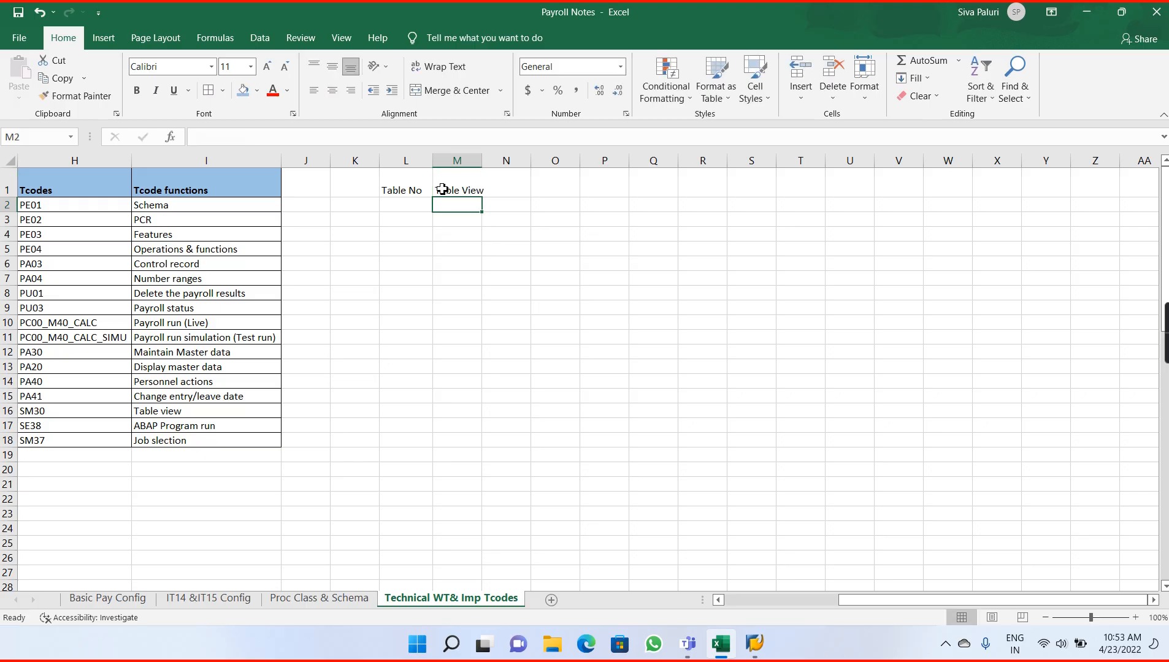
Extend the heading in M1 to "Table View details" and fit column M to its content.
{"action": "left_click", "coordinate": [484, 184]}
{"action": "key", "text": "Left"}
{"action": "key", "text": "Left"}
{"action": "double_click", "coordinate": [476, 185]}
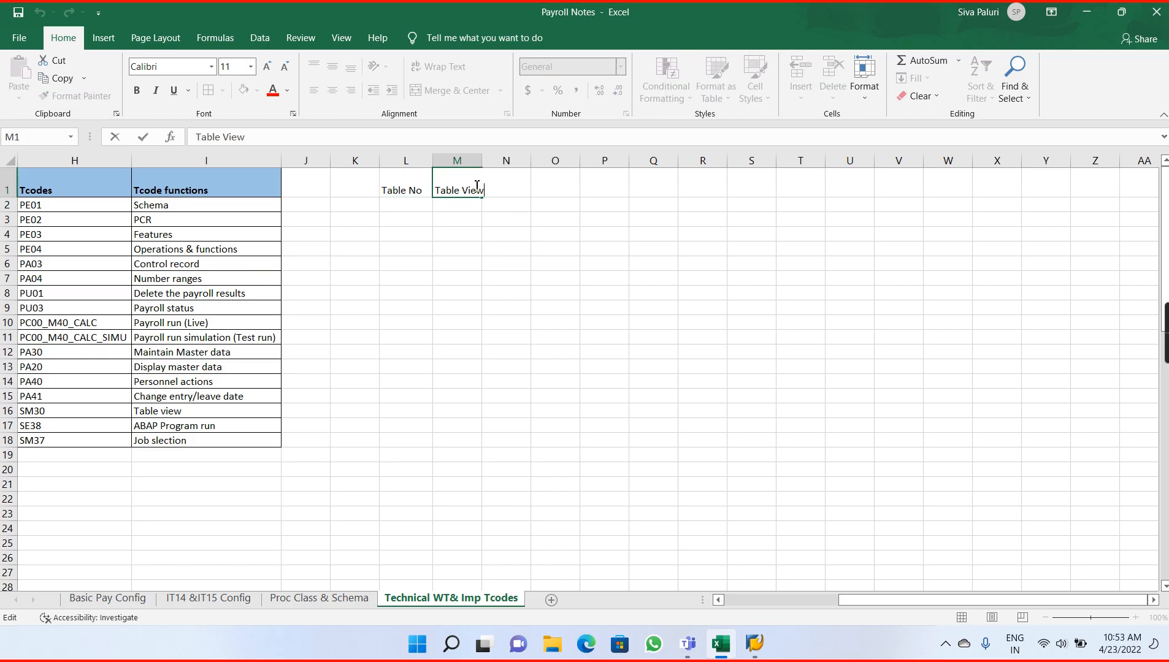
{"action": "type", "text": "details"}
{"action": "key", "text": "Return"}
{"action": "double_click", "coordinate": [482, 160]}
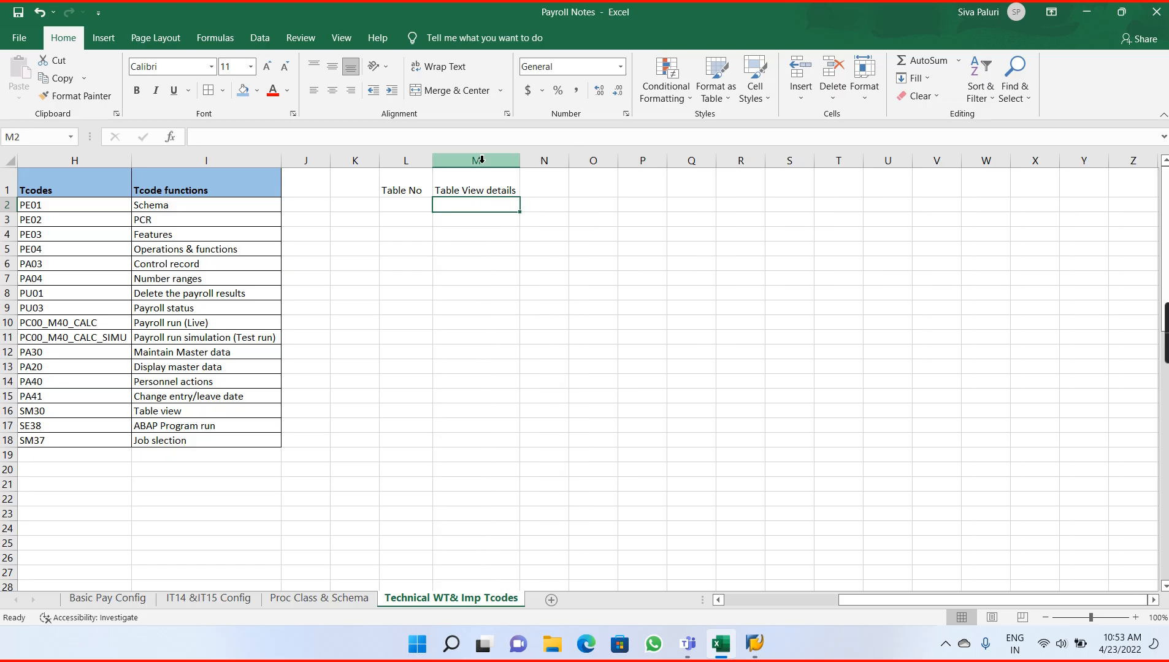
{"action": "left_click_drag", "start_coordinate": [429, 161], "coordinate": [429, 160]}
{"action": "left_click", "coordinate": [405, 206]}
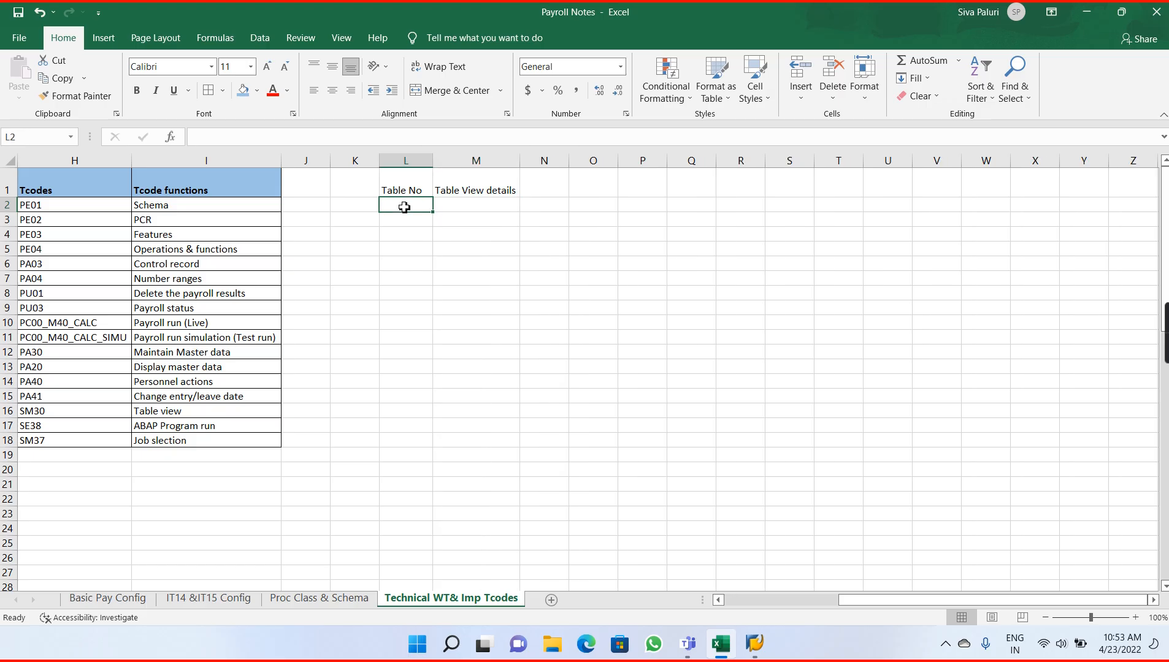
{"action": "left_click", "coordinate": [359, 188]}
{"action": "type", "text": "Sm"}
{"action": "key", "text": "BackSpace"}
{"action": "key", "text": "BackSpace"}
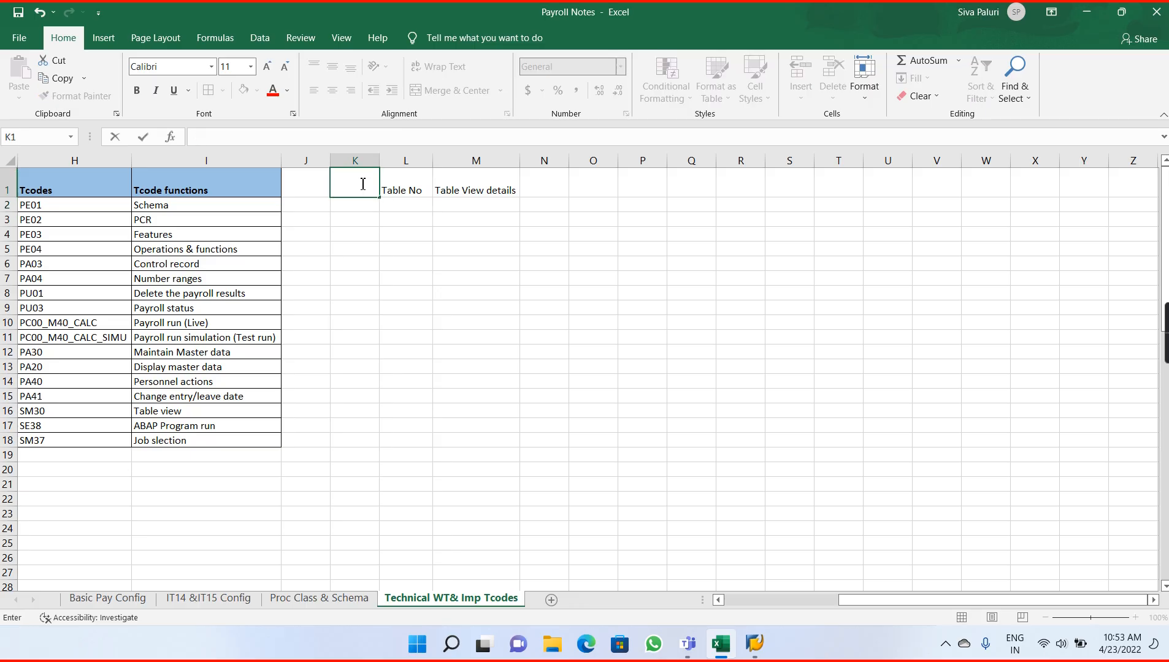
Enter the table view name "V_512W_D" in L2 and widen column L to fit it.
{"action": "left_click", "coordinate": [407, 204]}
{"action": "type", "text": "V"}
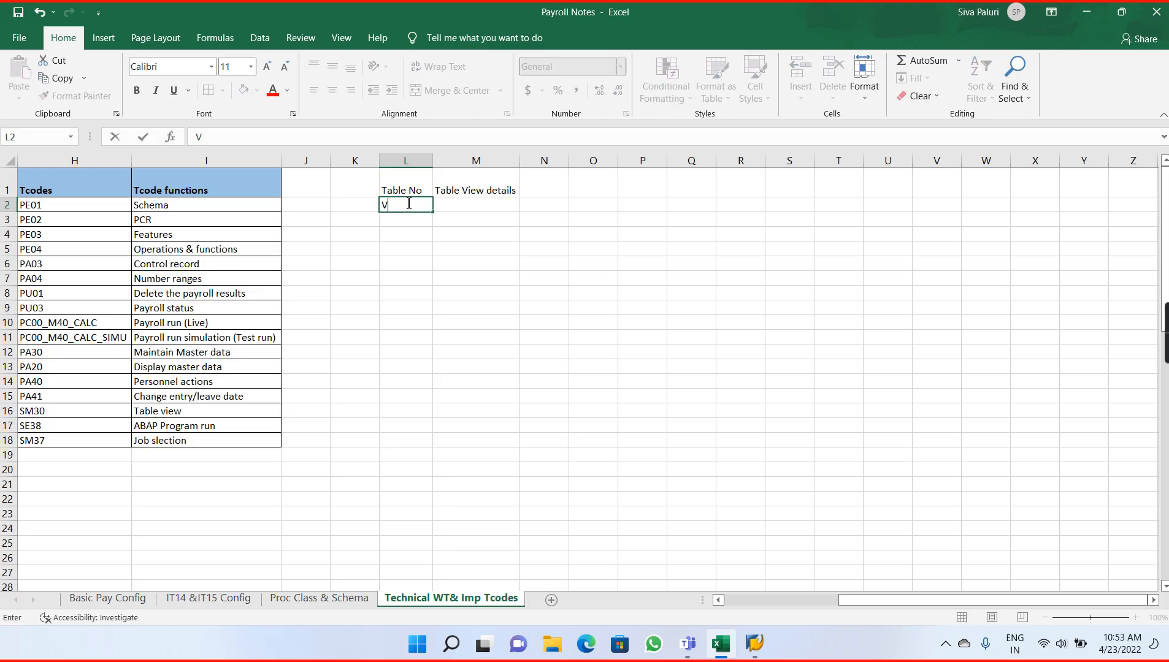
{"action": "type", "text": "_512W_D"}
{"action": "key", "text": "Return"}
{"action": "left_click_drag", "start_coordinate": [429, 165], "coordinate": [435, 165]}
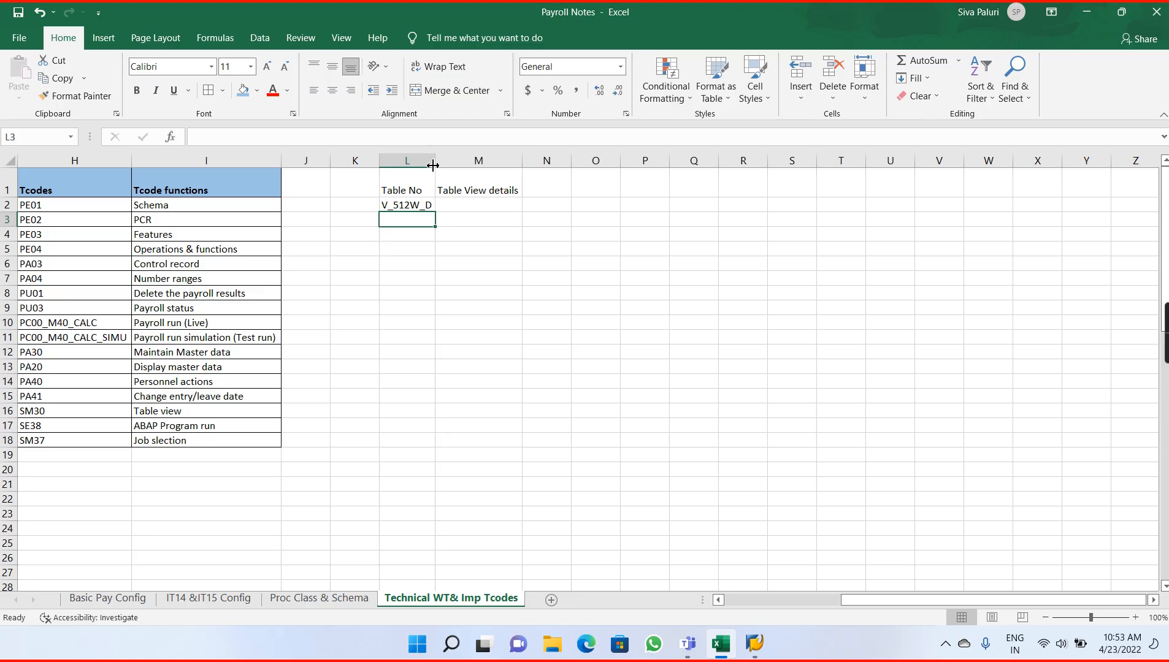
Describe V_512W_D in M2 as "Processing classes, cummlation classes & evaluation classess" and fit column M to its content.
{"action": "left_click", "coordinate": [447, 208]}
{"action": "type", "text": "Pr"}
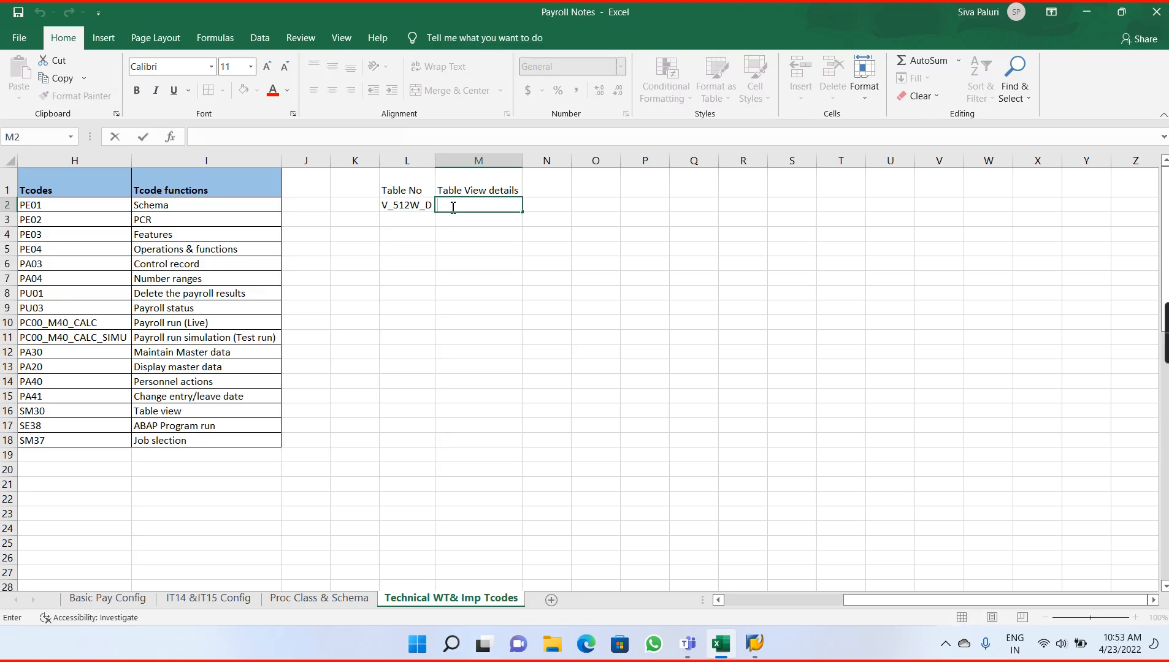
{"action": "type", "text": "ocessing classes, cummla"}
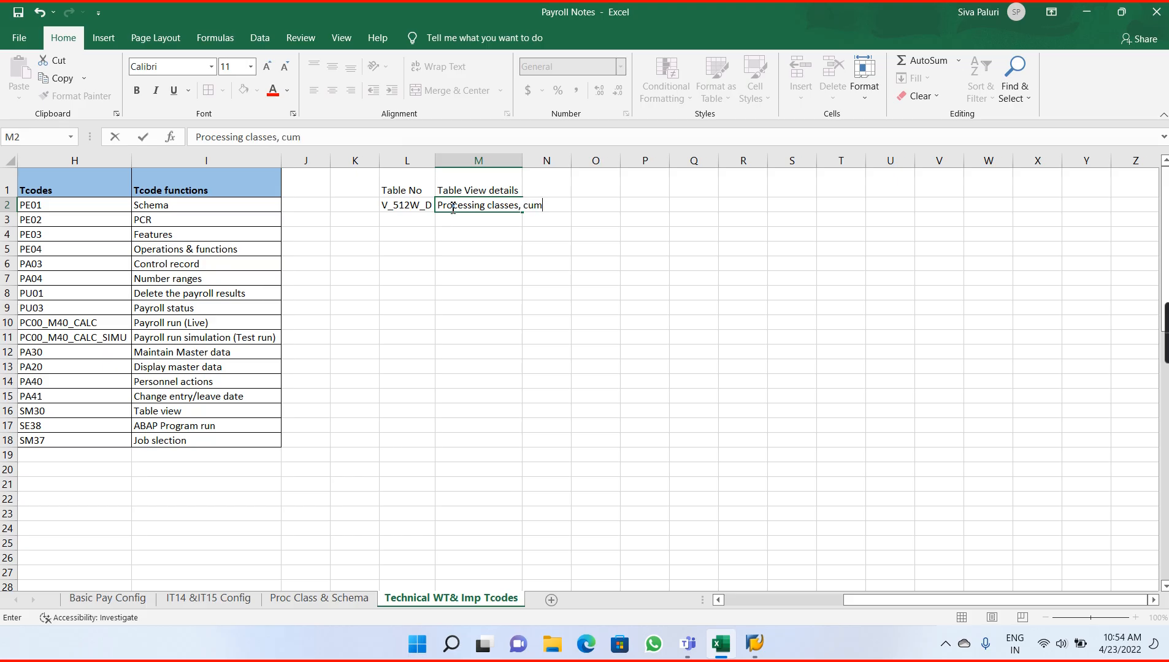
{"action": "type", "text": "ion classes"}
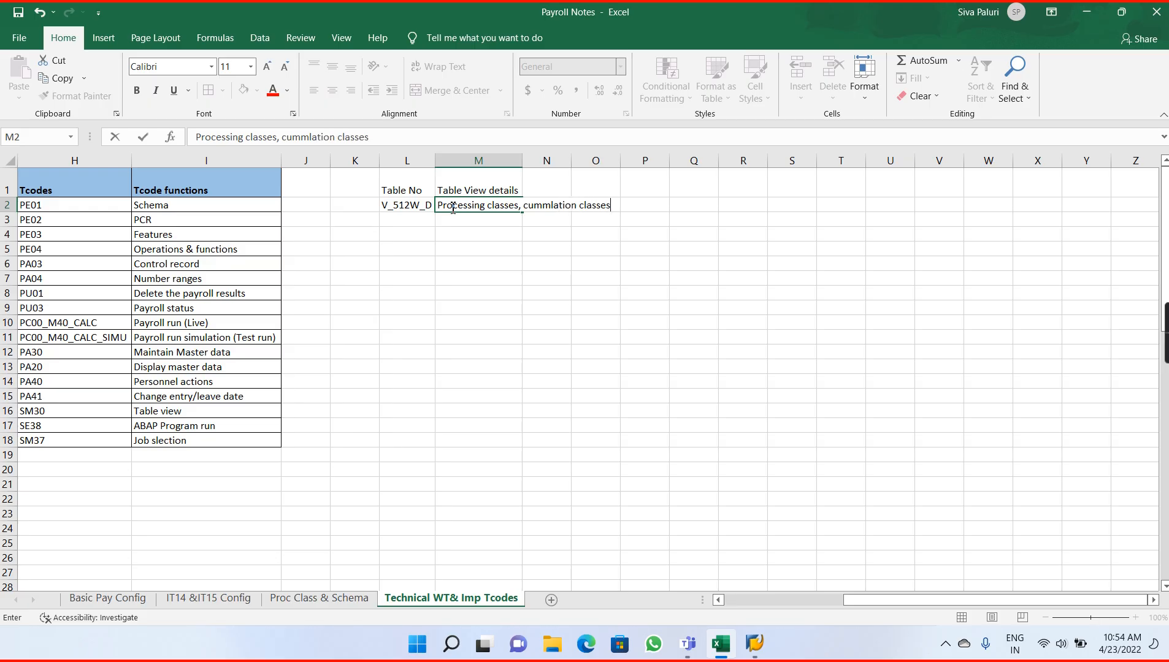
{"action": "type", "text": " & evaluation clas"}
{"action": "key", "text": "BackSpace"}
{"action": "type", "text": "assess"}
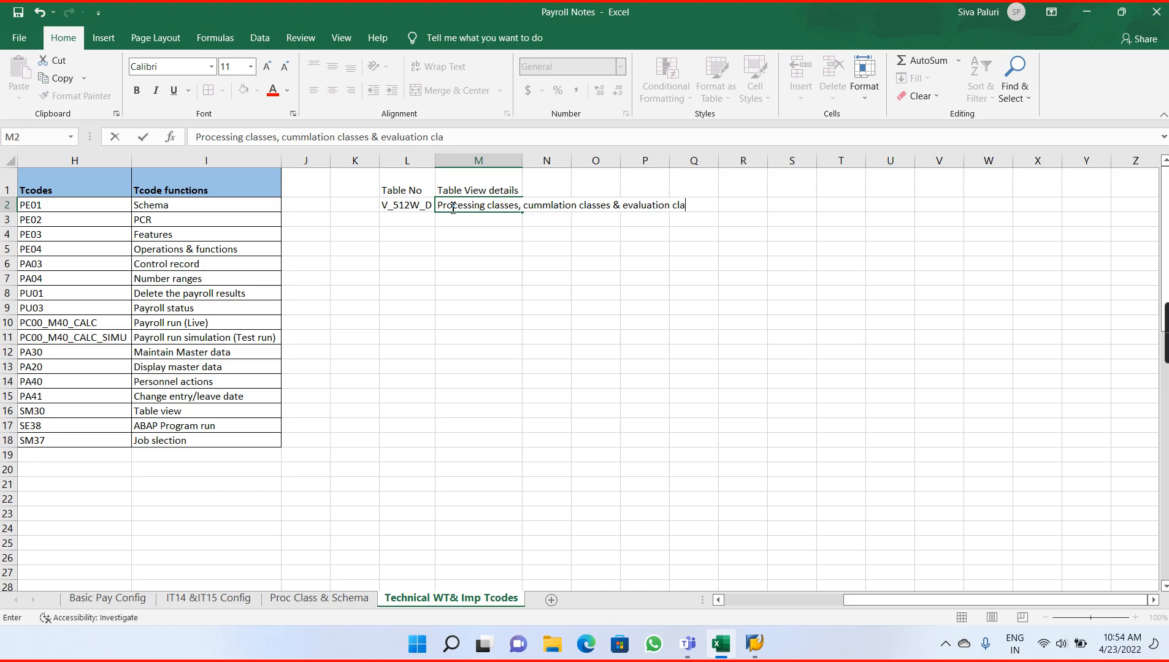
{"action": "key", "text": "Return"}
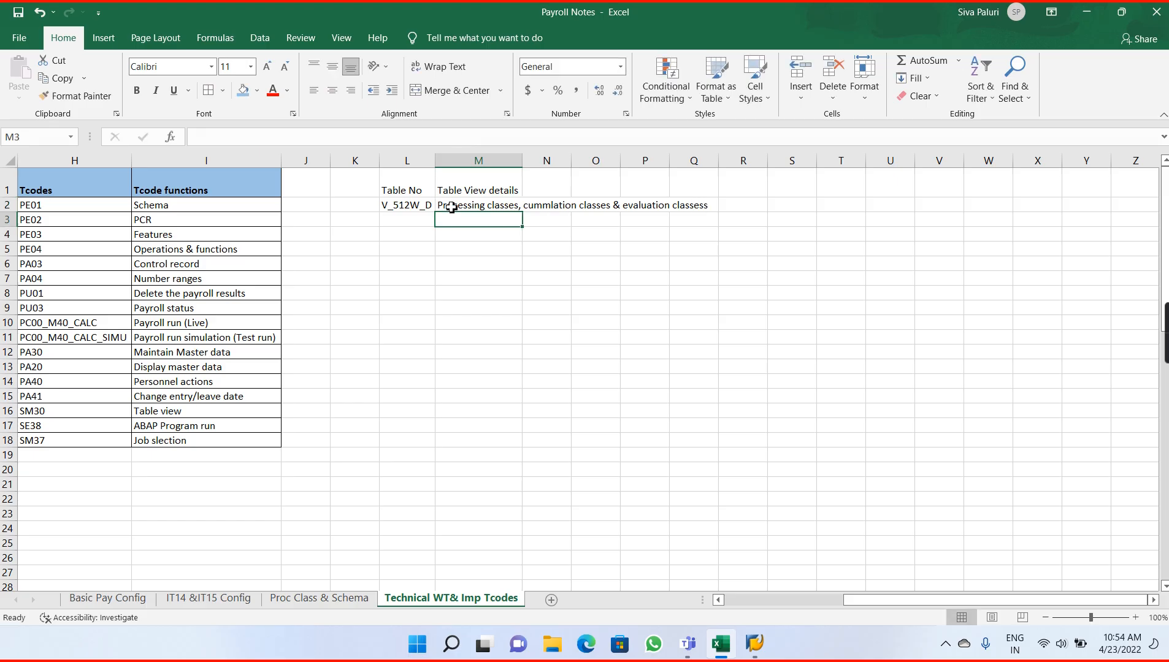
{"action": "double_click", "coordinate": [521, 167]}
Add the table view "V_512W_B" in L3 with the description "Valuation tables" in M3.
{"action": "left_click", "coordinate": [409, 221]}
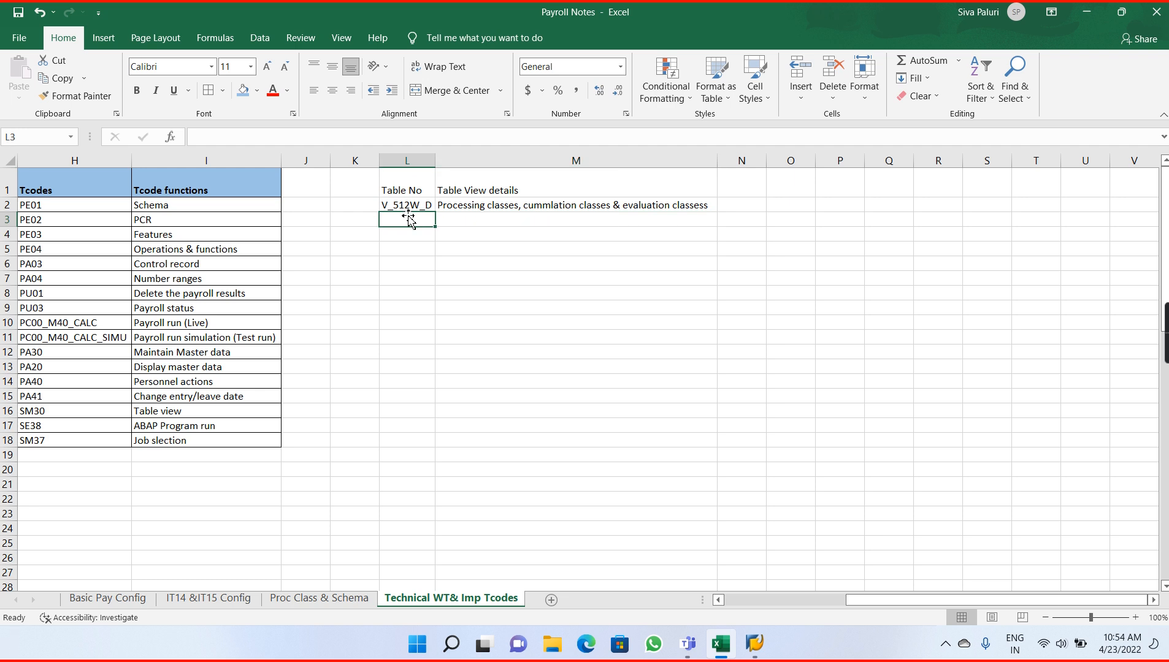
{"action": "type", "text": "V_512W_B"}
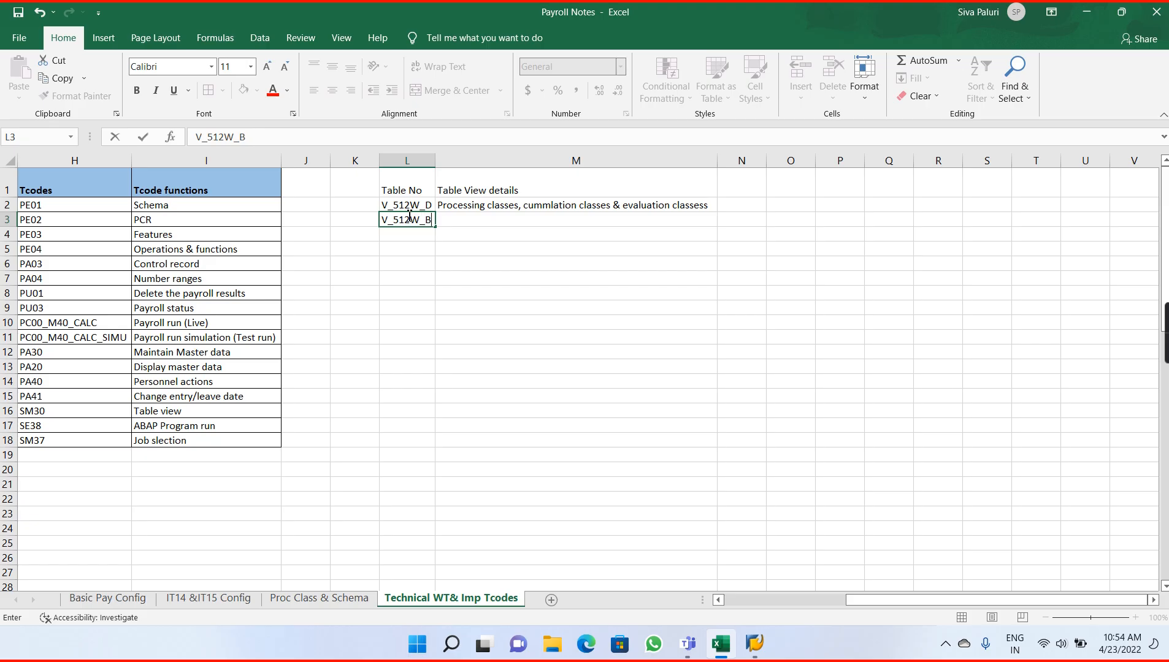
{"action": "key", "text": "Tab"}
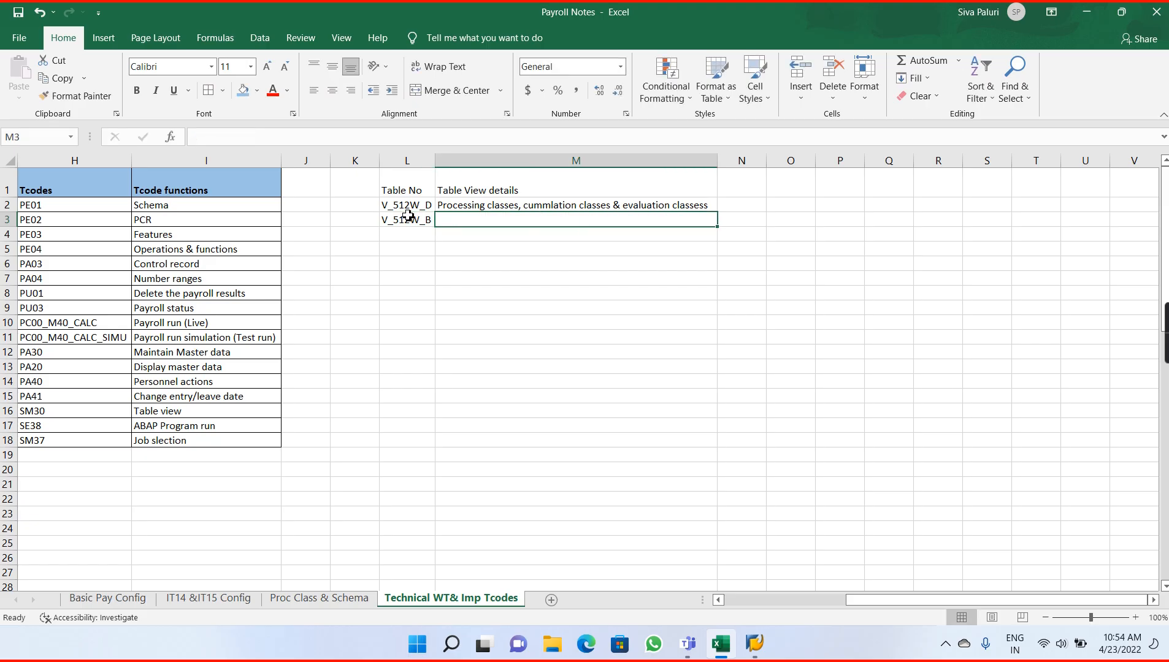
{"action": "type", "text": "Valuat"}
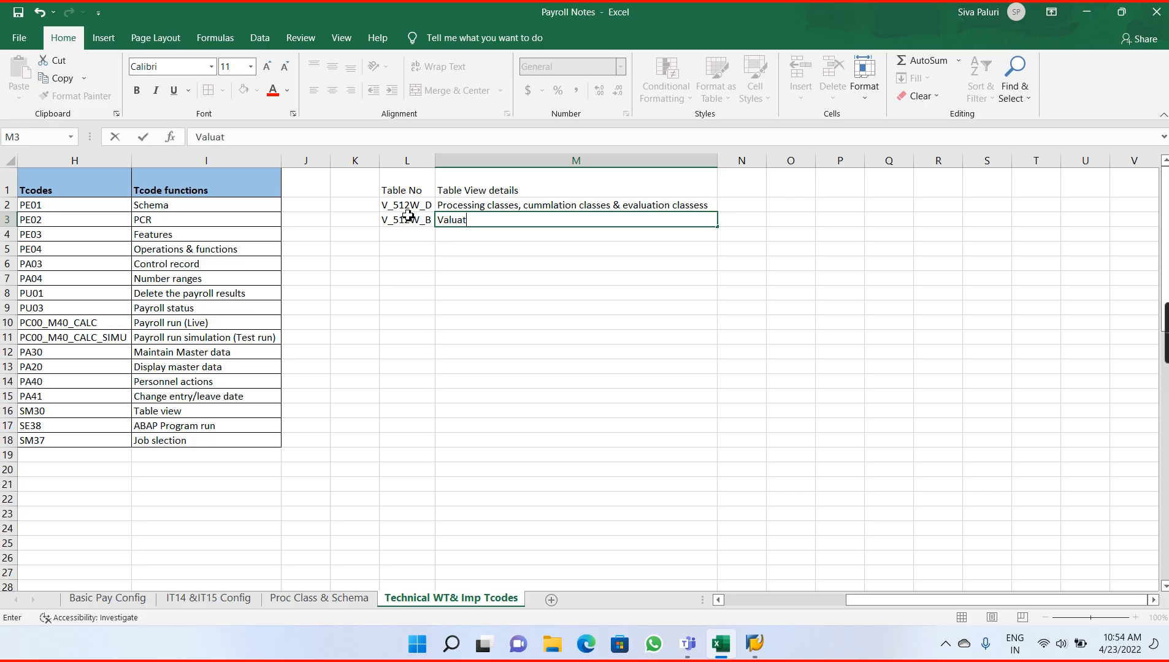
{"action": "type", "text": "ion tables"}
{"action": "key", "text": "Return"}
Switch to SAP and open the table view maintenance transaction SM30.
{"action": "key", "text": "super+Tab"}
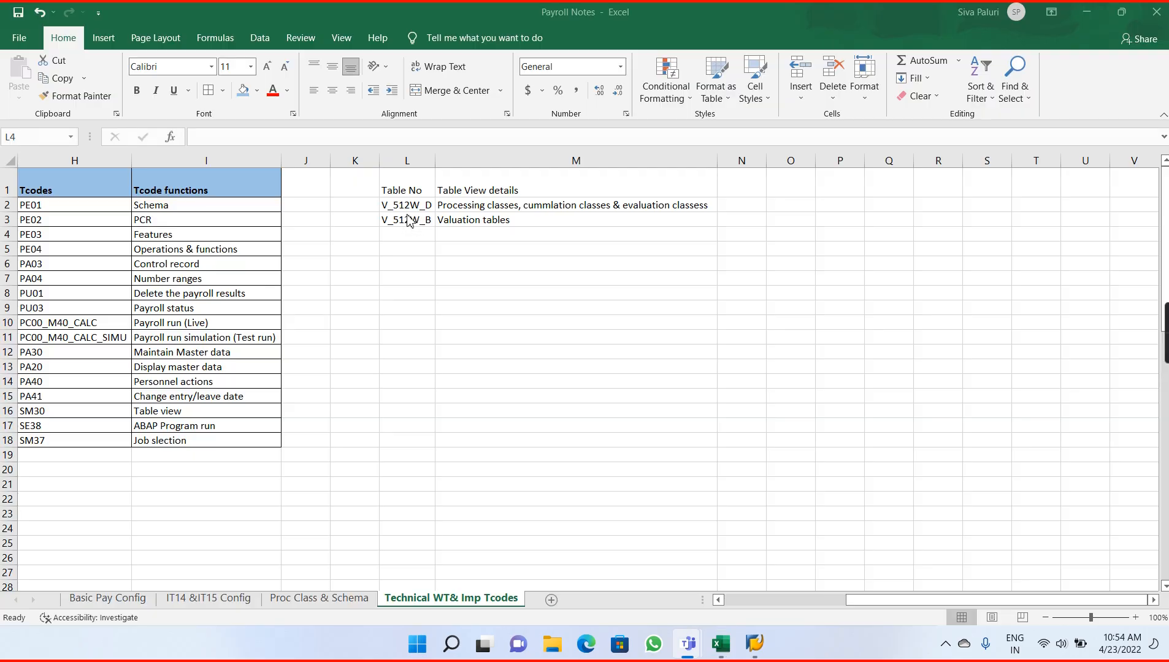
{"action": "key", "text": "alt+Tab"}
{"action": "key", "text": "alt+Tab"}
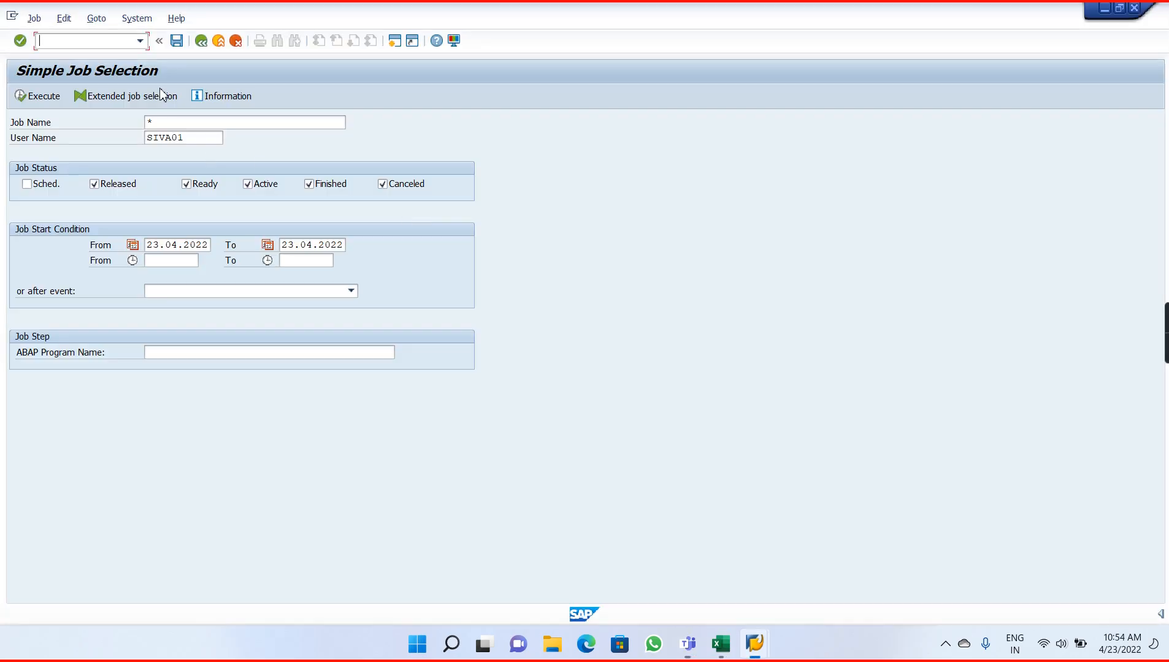
{"action": "left_click", "coordinate": [92, 42]}
{"action": "type", "text": "m30"}
{"action": "key", "text": "Return"}
Set the table/view to V_512W_B.
{"action": "left_click", "coordinate": [187, 157]}
{"action": "key", "text": "BackSpace"}
{"action": "key", "text": "BackSpace"}
{"action": "key", "text": "BackSpace"}
{"action": "key", "text": "BackSpace"}
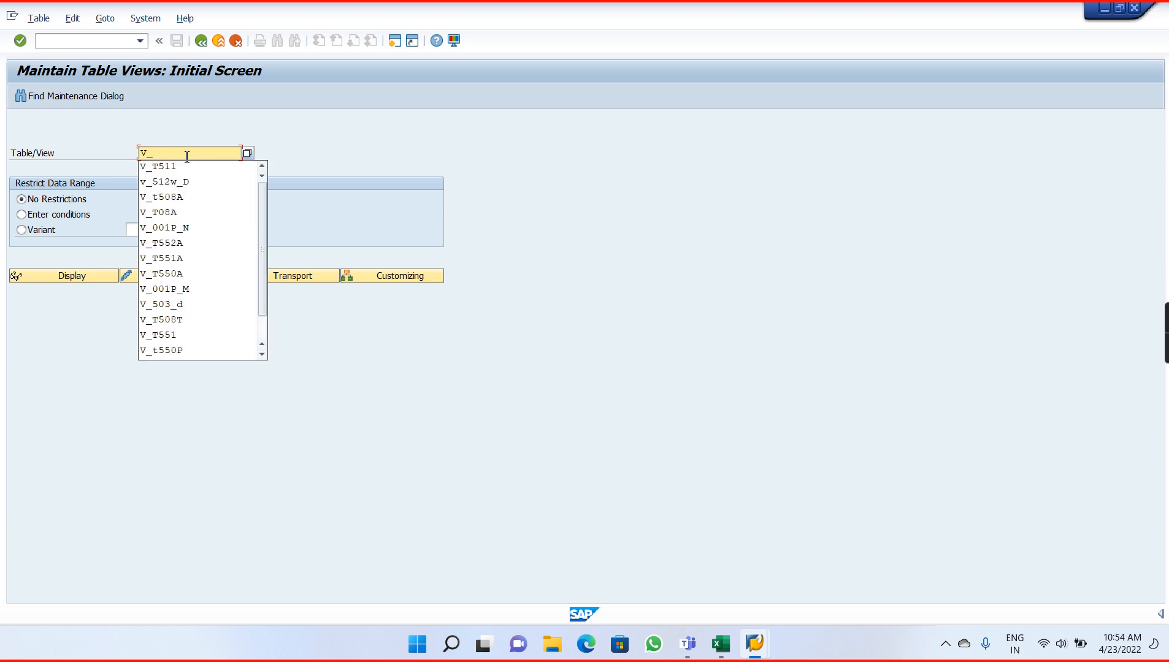
{"action": "type", "text": "512"}
{"action": "key", "text": "Down"}
{"action": "type", "text": "2"}
{"action": "key", "text": "Return"}
{"action": "type", "text": "b"}
{"action": "key", "text": "Return"}
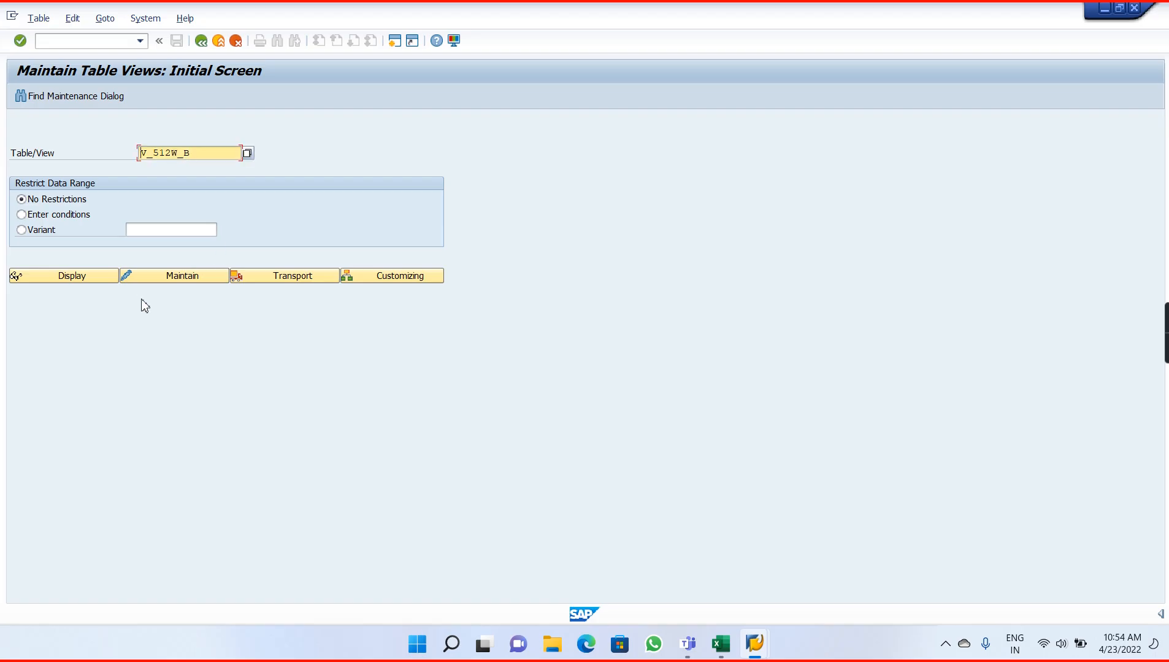
Open the table view for maintenance with country grouping 40.
{"action": "left_click", "coordinate": [140, 281]}
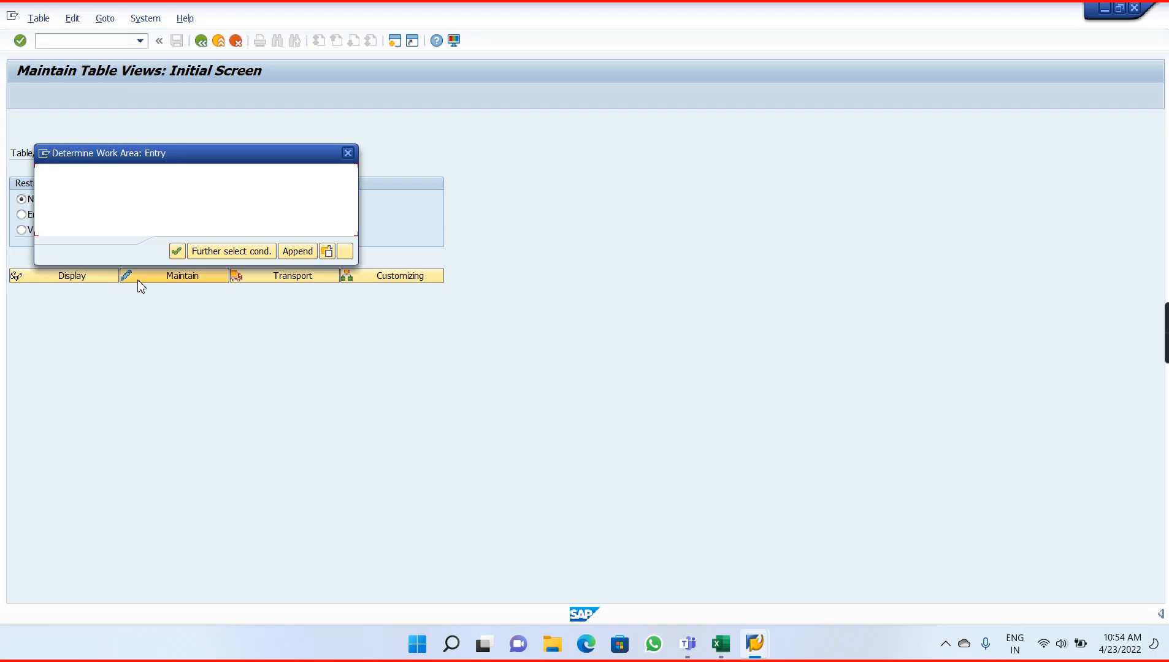
{"action": "type", "text": "40"}
{"action": "key", "text": "Return"}
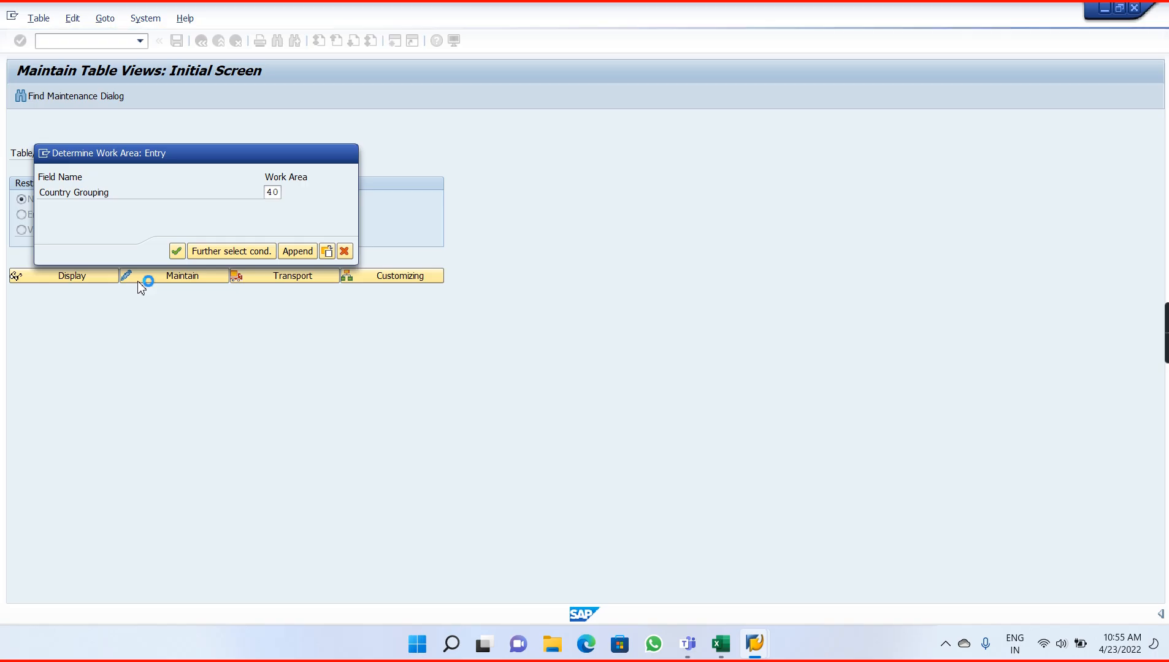
{"action": "left_click", "coordinate": [356, 267]}
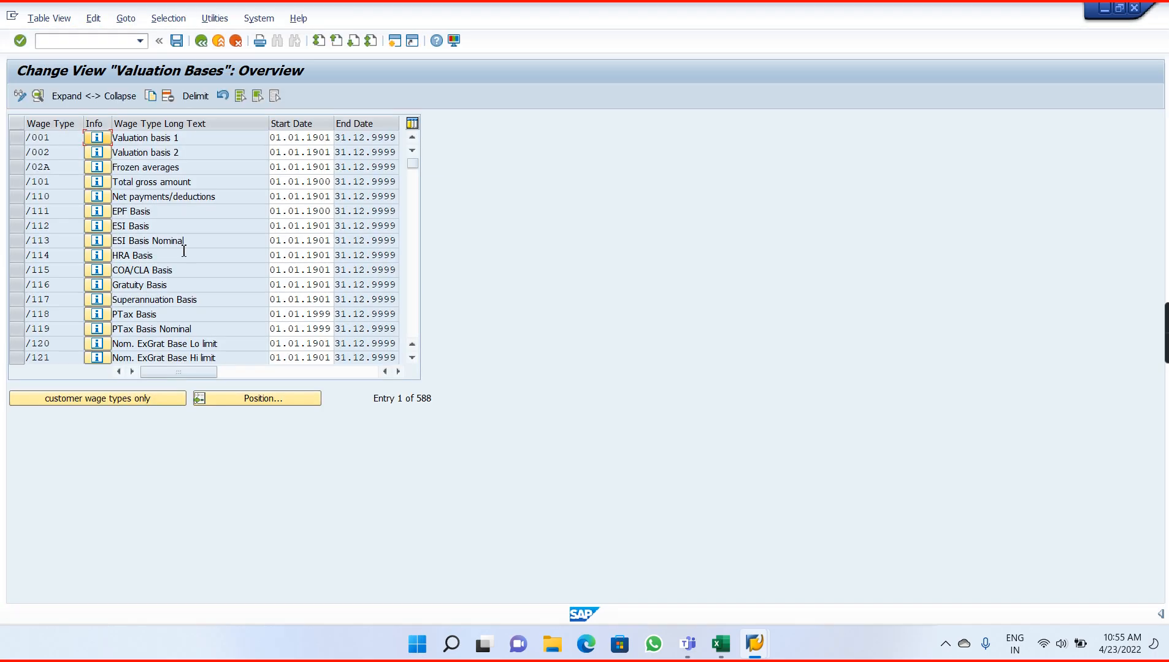
Position the Valuation Bases list at wage type 0001 and open its details.
{"action": "left_click", "coordinate": [236, 403]}
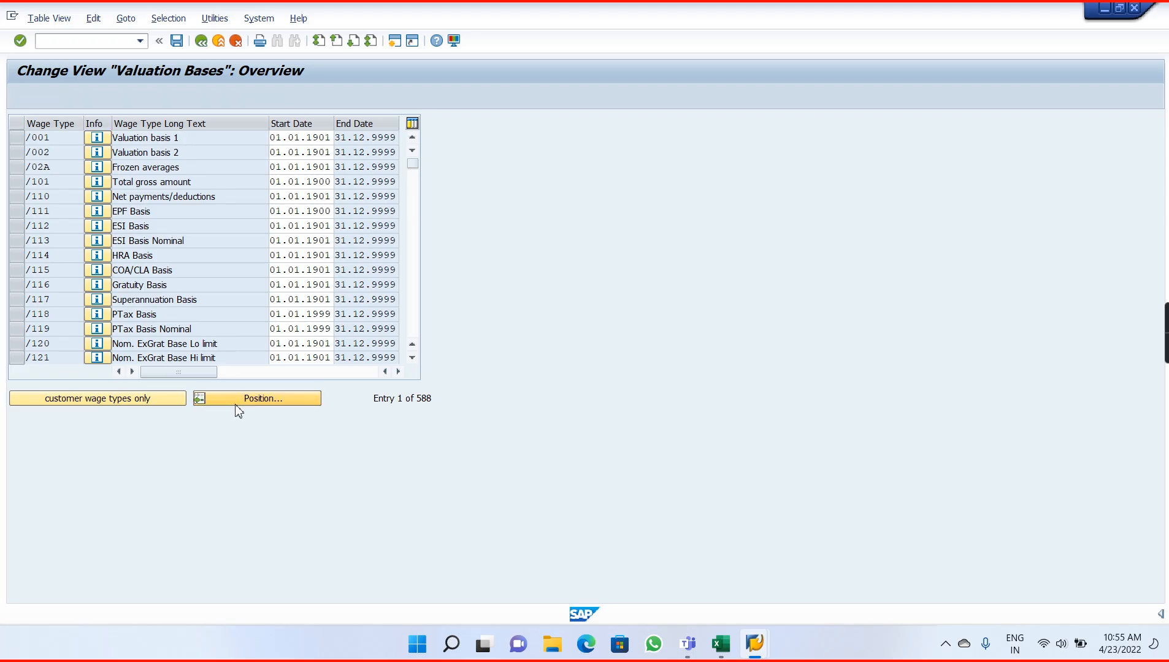
{"action": "type", "text": "0112"}
{"action": "key", "text": "BackSpace"}
{"action": "key", "text": "BackSpace"}
{"action": "key", "text": "BackSpace"}
{"action": "type", "text": "001"}
{"action": "key", "text": "Return"}
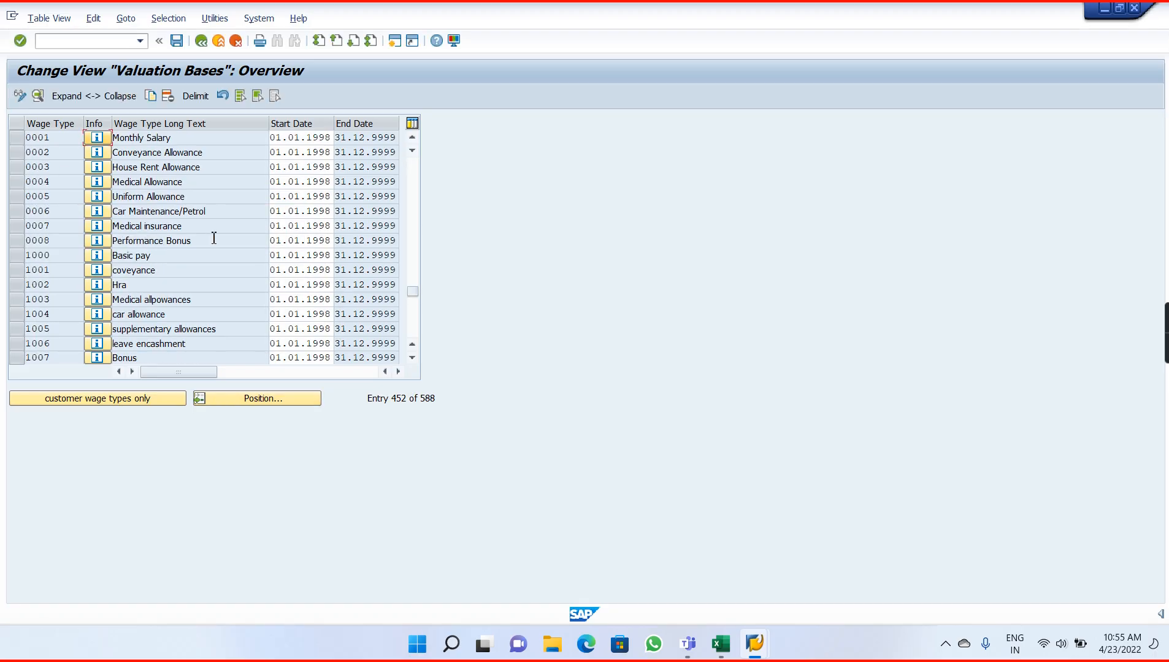
{"action": "double_click", "coordinate": [194, 141]}
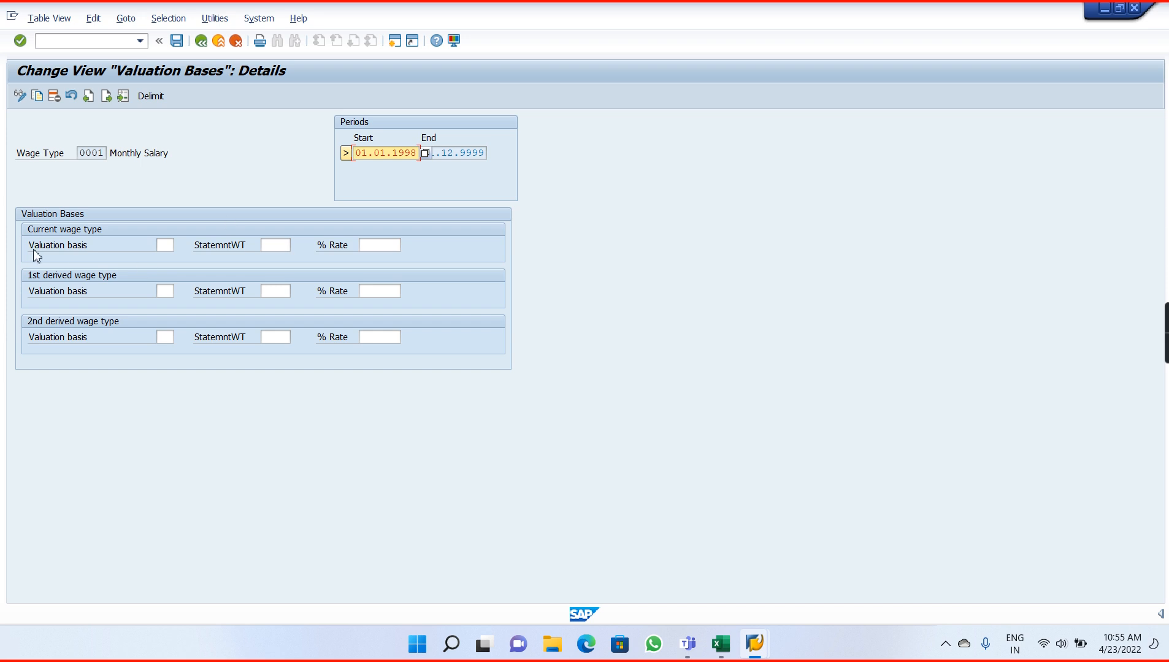
Go through the valuation base details of the following wage types up to 1004, car allowance.
{"action": "left_click", "coordinate": [107, 96]}
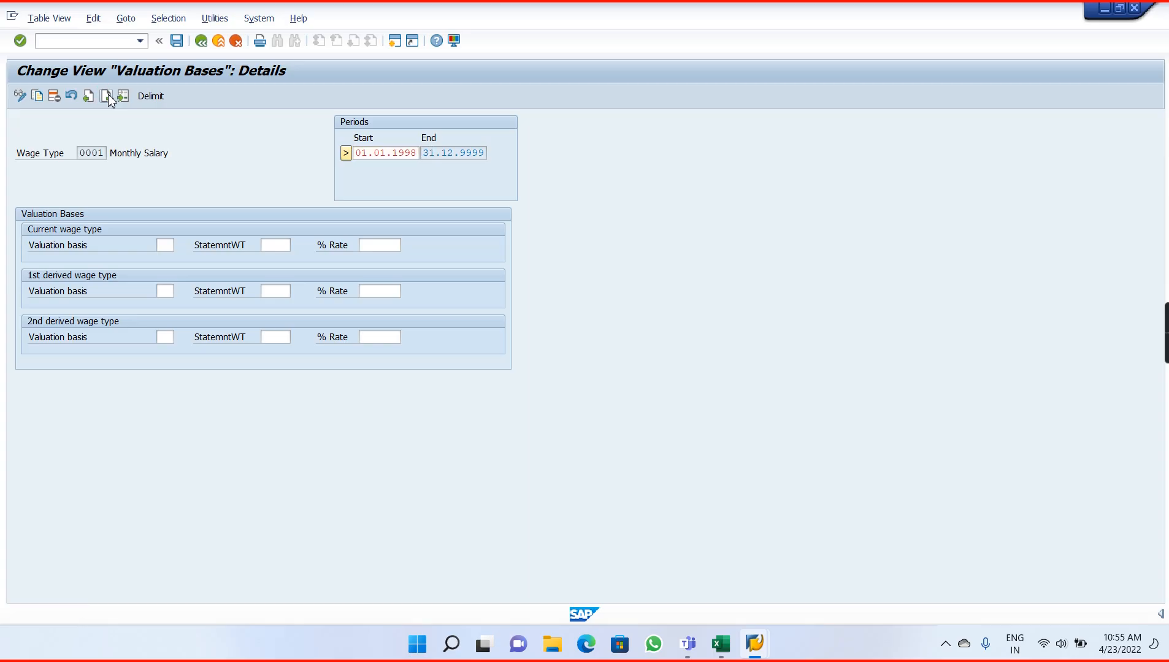
{"action": "left_click", "coordinate": [107, 97]}
{"action": "left_click", "coordinate": [107, 97]}
{"action": "left_click", "coordinate": [107, 96]}
{"action": "left_click", "coordinate": [107, 97]}
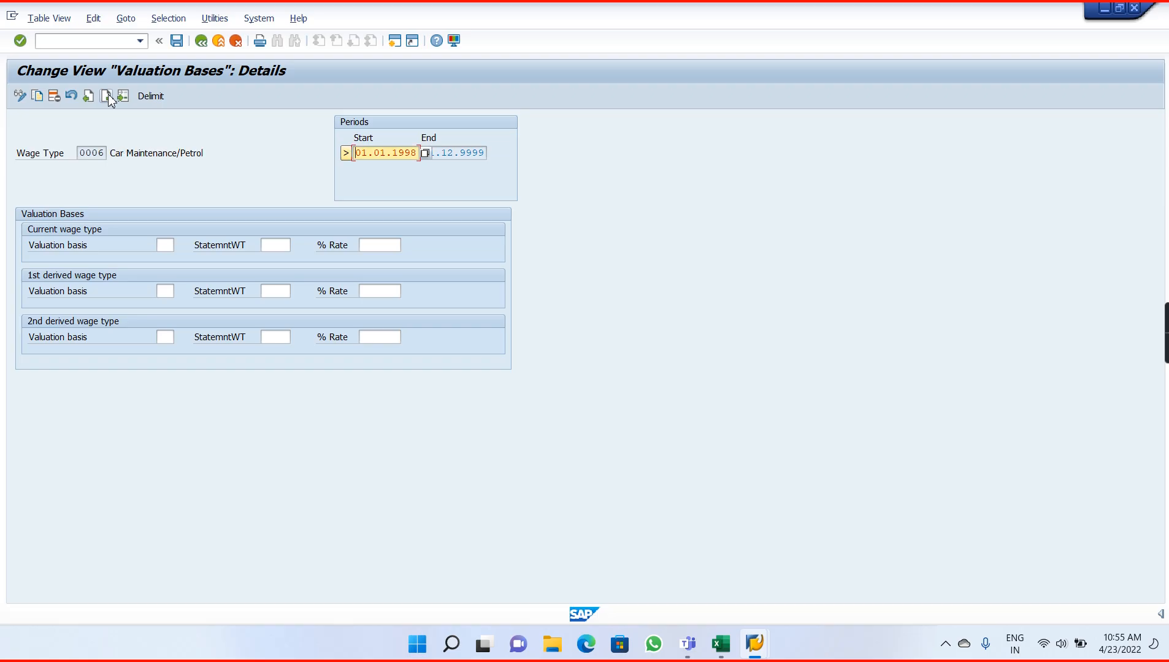
{"action": "left_click", "coordinate": [106, 97]}
{"action": "left_click", "coordinate": [107, 96]}
{"action": "left_click", "coordinate": [107, 96]}
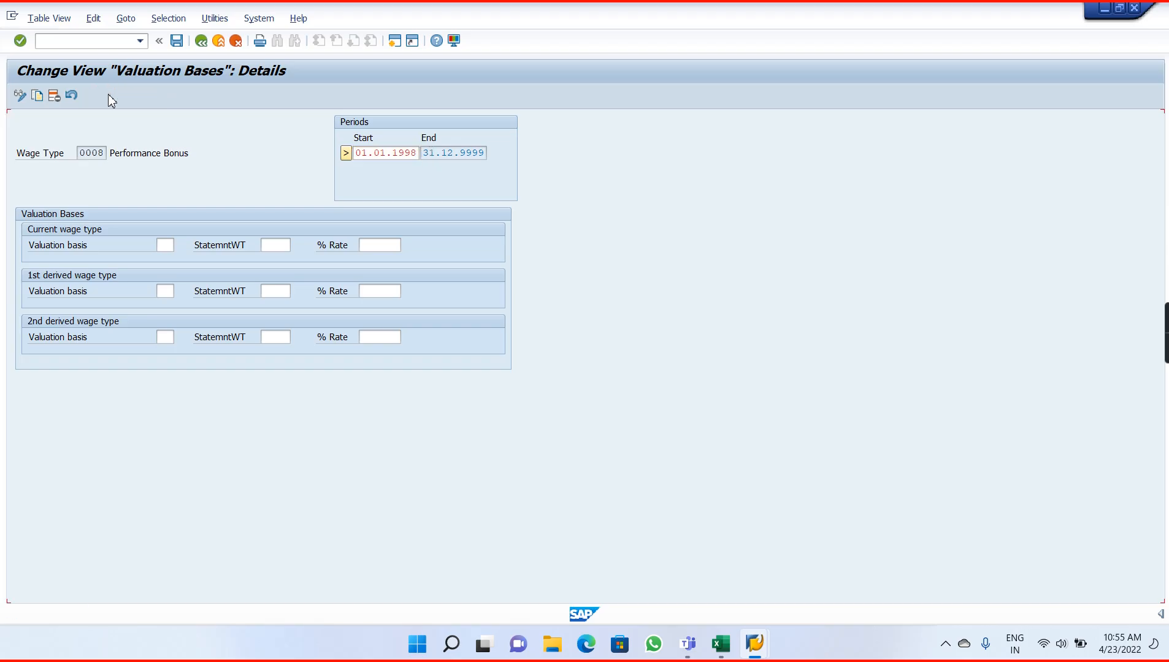
{"action": "left_click", "coordinate": [107, 96]}
{"action": "left_click", "coordinate": [107, 97]}
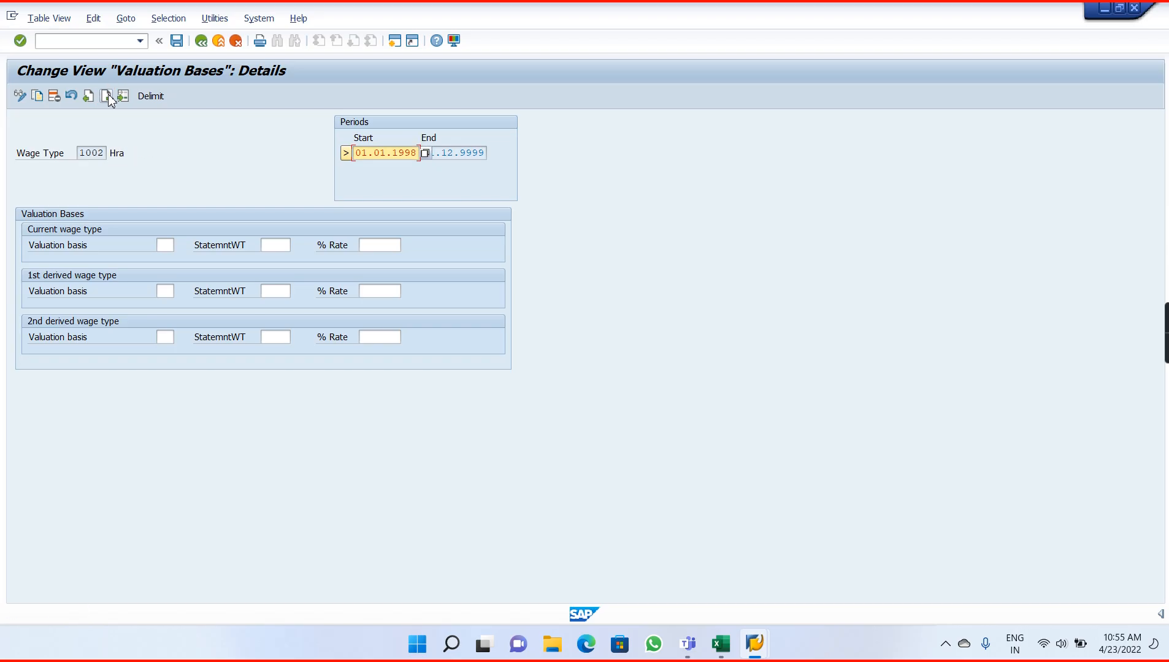
{"action": "left_click", "coordinate": [108, 96]}
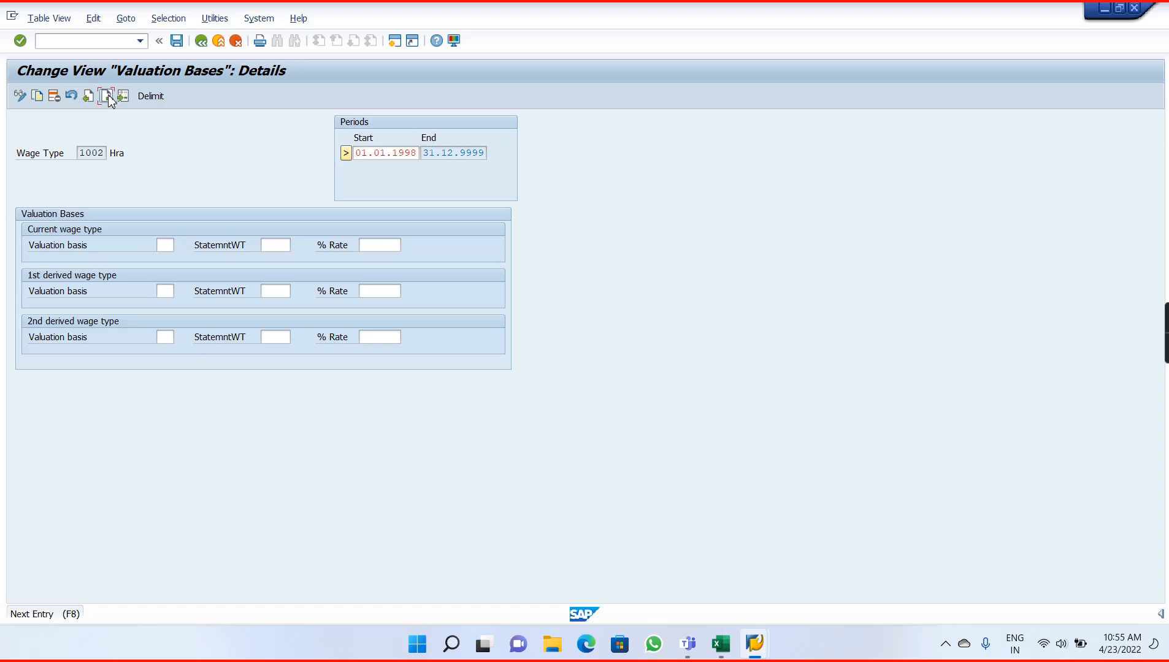
{"action": "left_click", "coordinate": [107, 96]}
{"action": "left_click", "coordinate": [107, 96]}
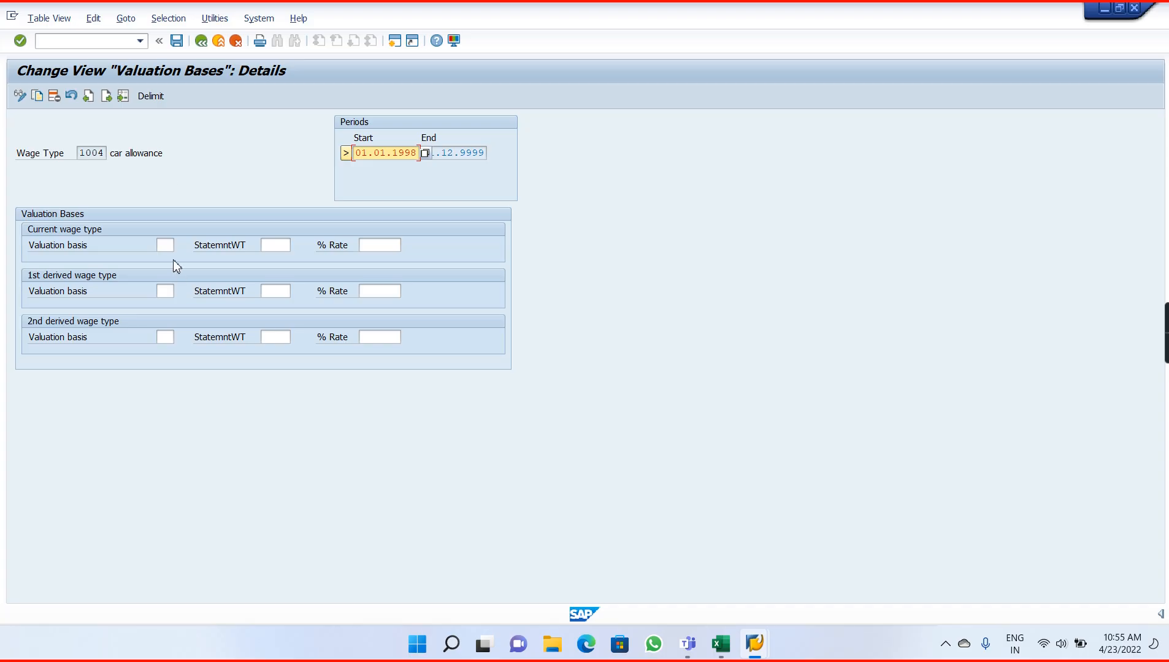
Look through the possible statement wage types for the current wage type's valuation basis and close the list without choosing one.
{"action": "left_click", "coordinate": [165, 246]}
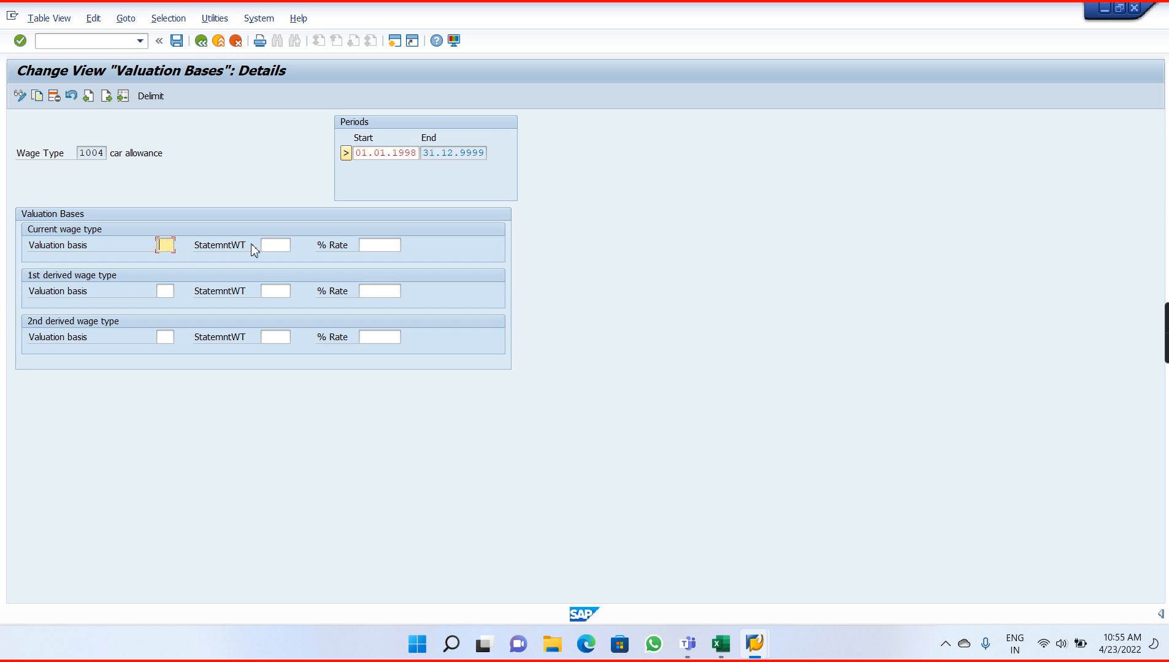
{"action": "left_click", "coordinate": [275, 246]}
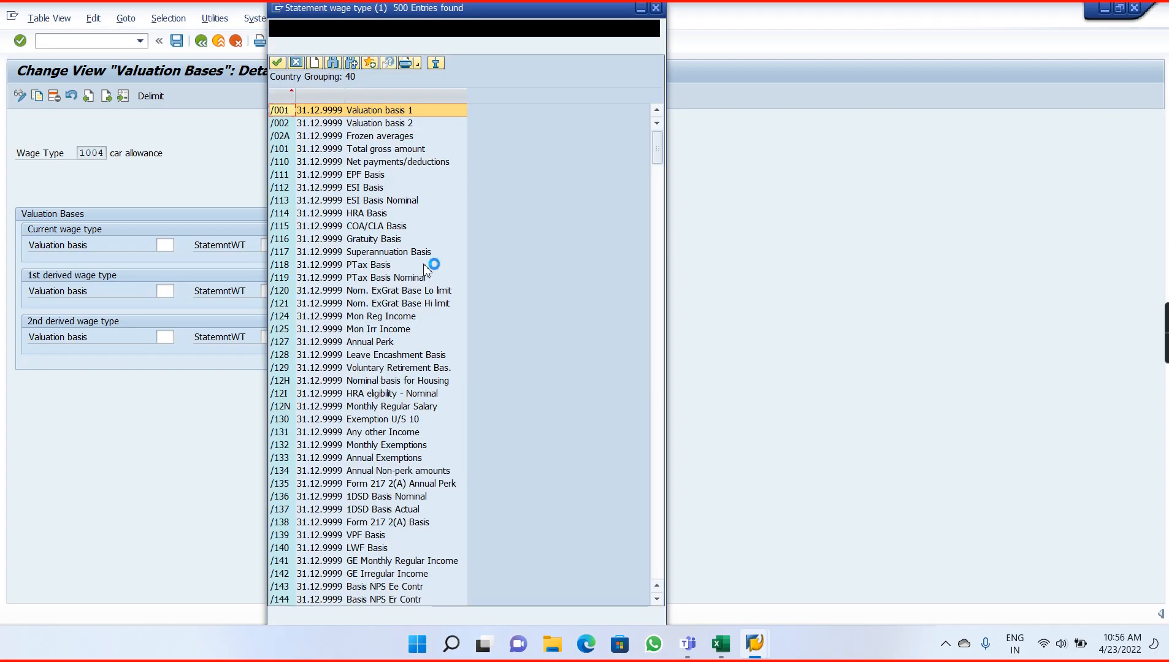
{"action": "left_click", "coordinate": [658, 288]}
{"action": "left_click", "coordinate": [658, 289]}
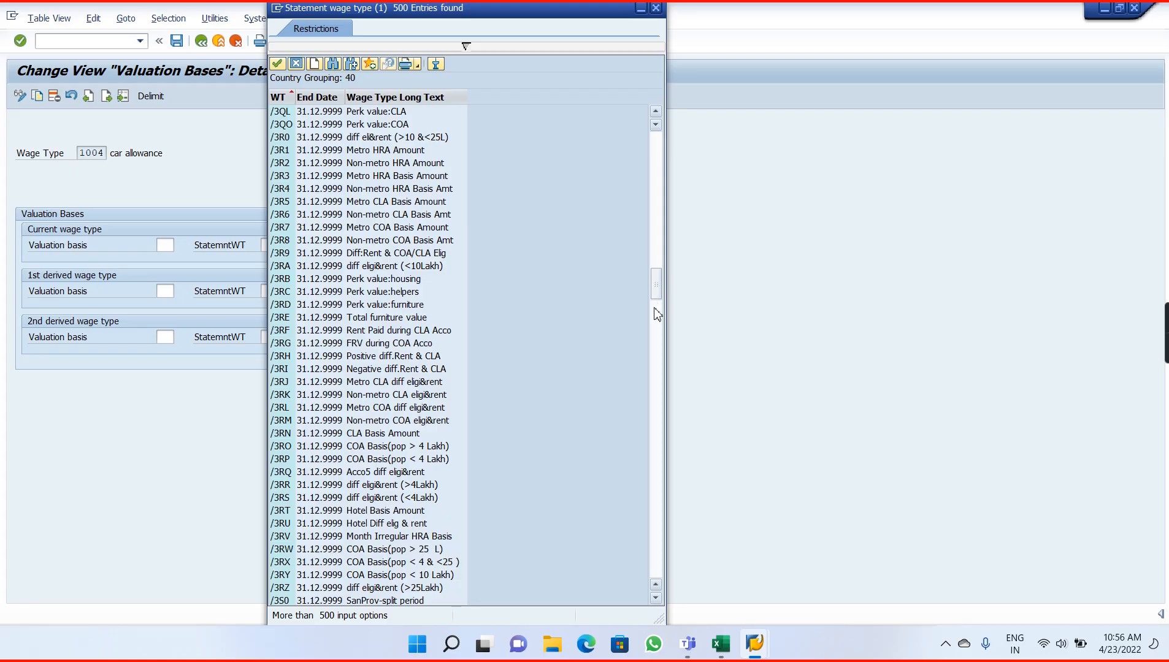
{"action": "left_click", "coordinate": [654, 343]}
{"action": "left_click", "coordinate": [654, 344]}
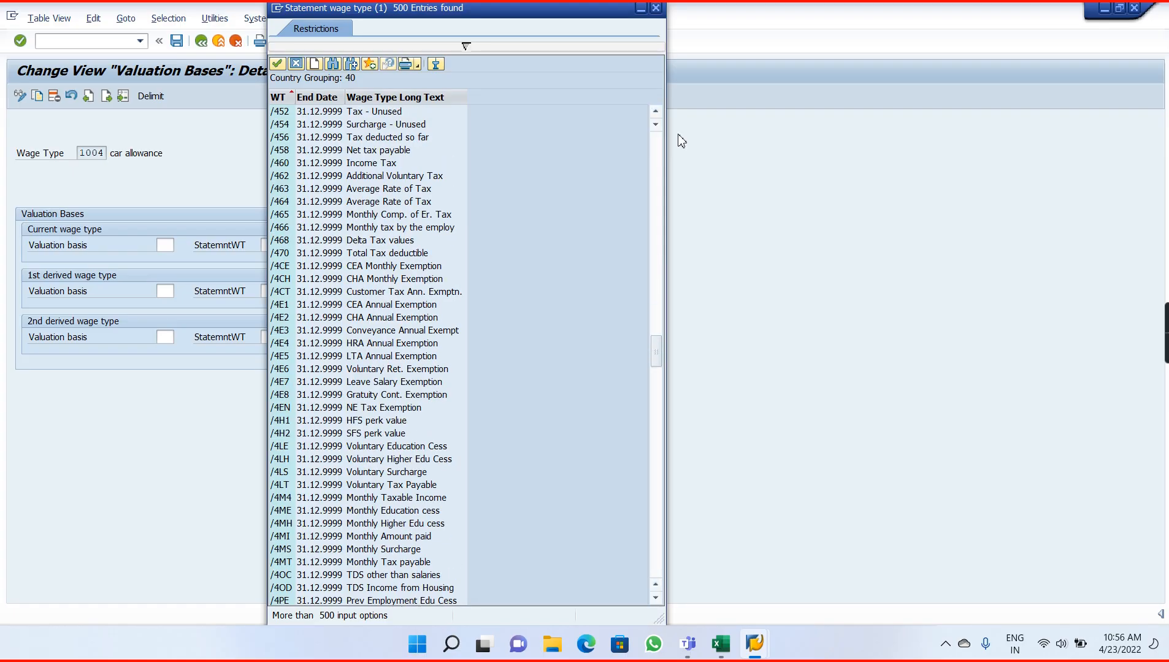
{"action": "left_click", "coordinate": [656, 8]}
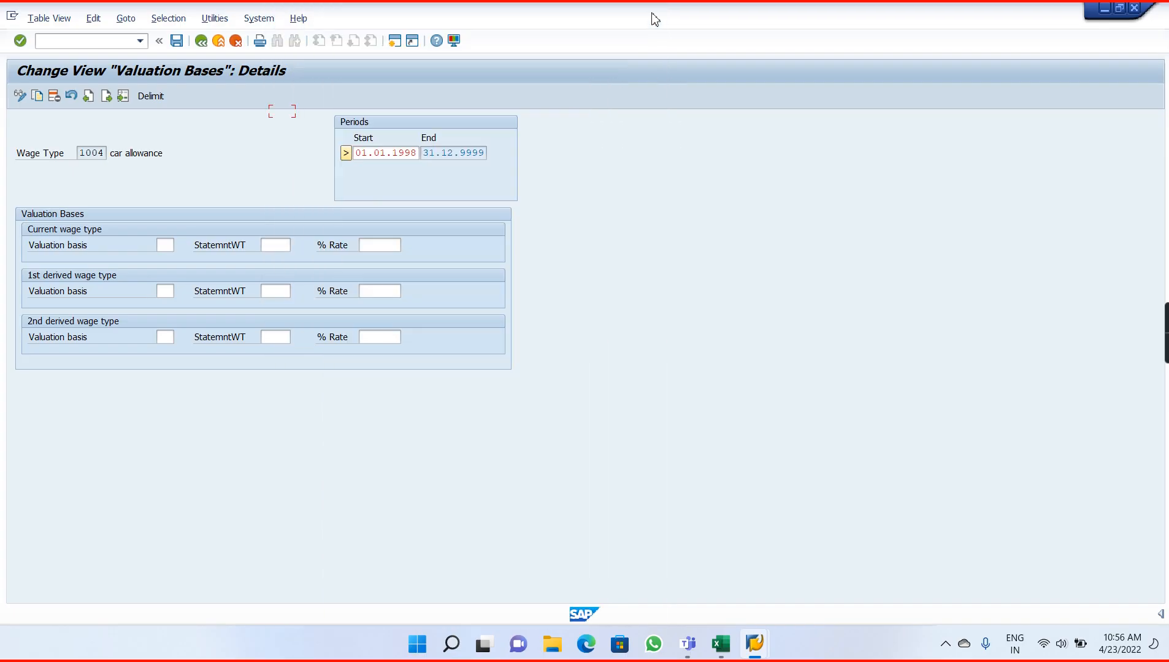
Enter statement wage type 1000 with a 20% rate as wage type 1004's current valuation basis, and return to the table view initial screen.
{"action": "left_click", "coordinate": [290, 245]}
{"action": "type", "text": "100"}
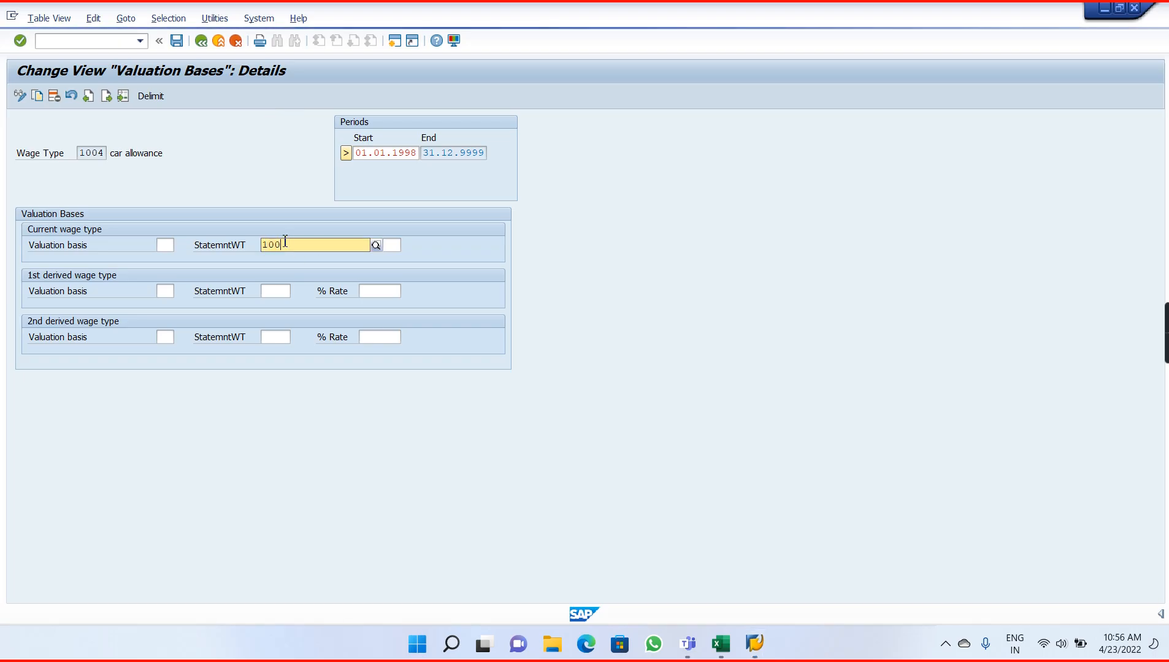
{"action": "type", "text": "0"}
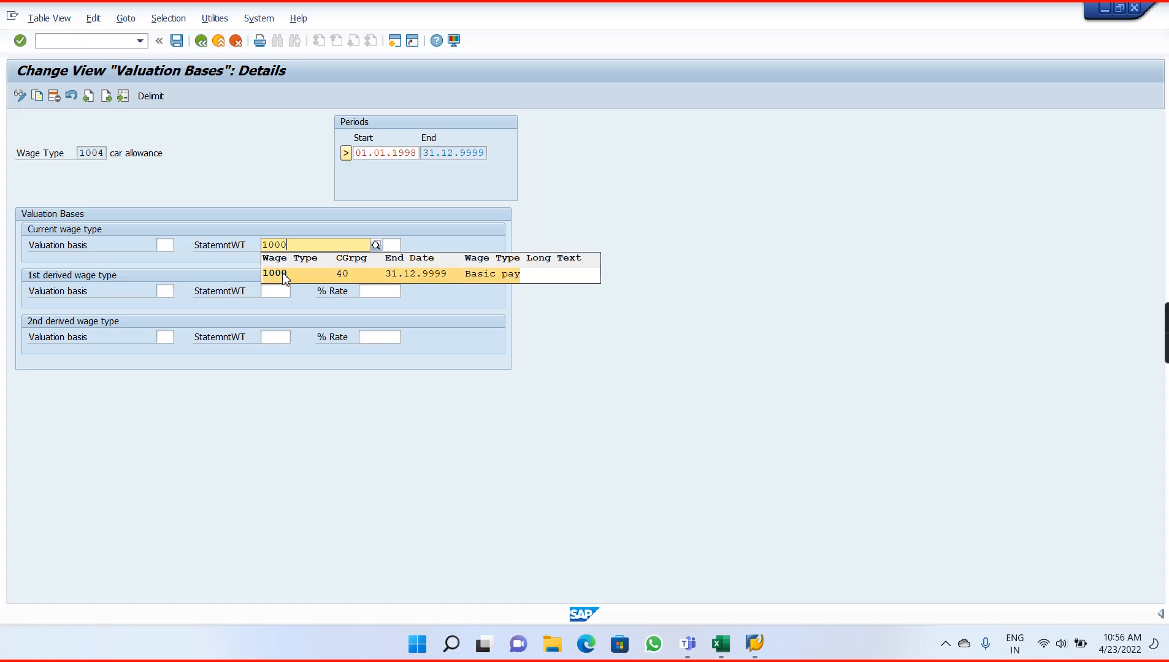
{"action": "left_click", "coordinate": [286, 276]}
{"action": "left_click", "coordinate": [376, 245]}
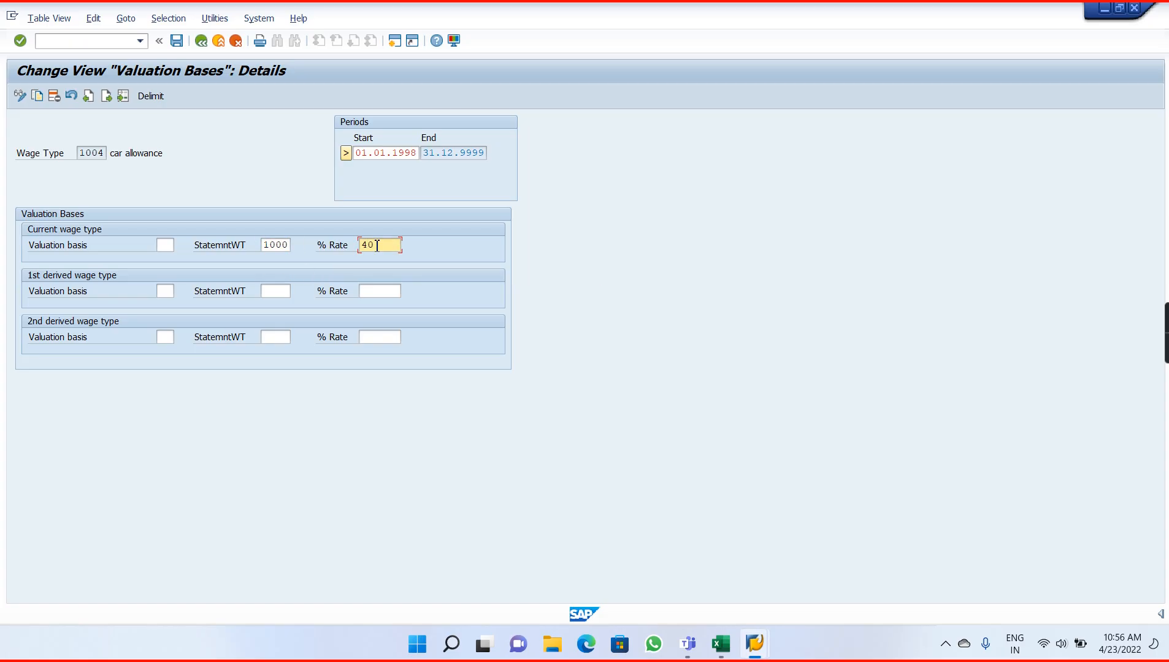
{"action": "key", "text": "BackSpace"}
{"action": "key", "text": "Return"}
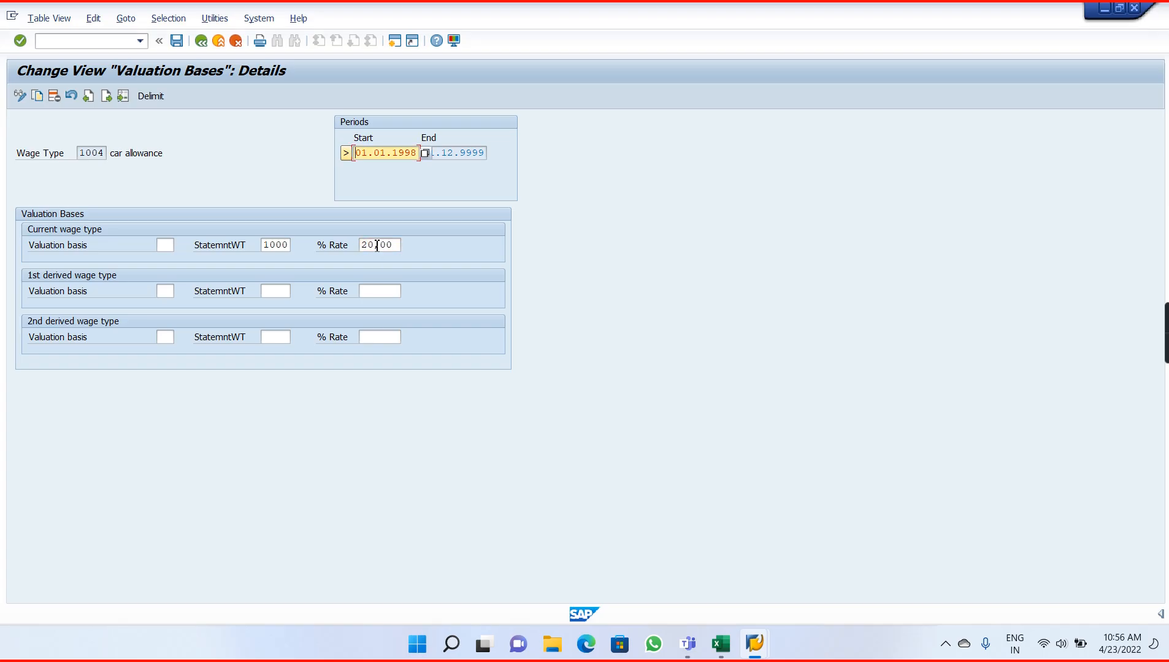
{"action": "left_click", "coordinate": [172, 246]}
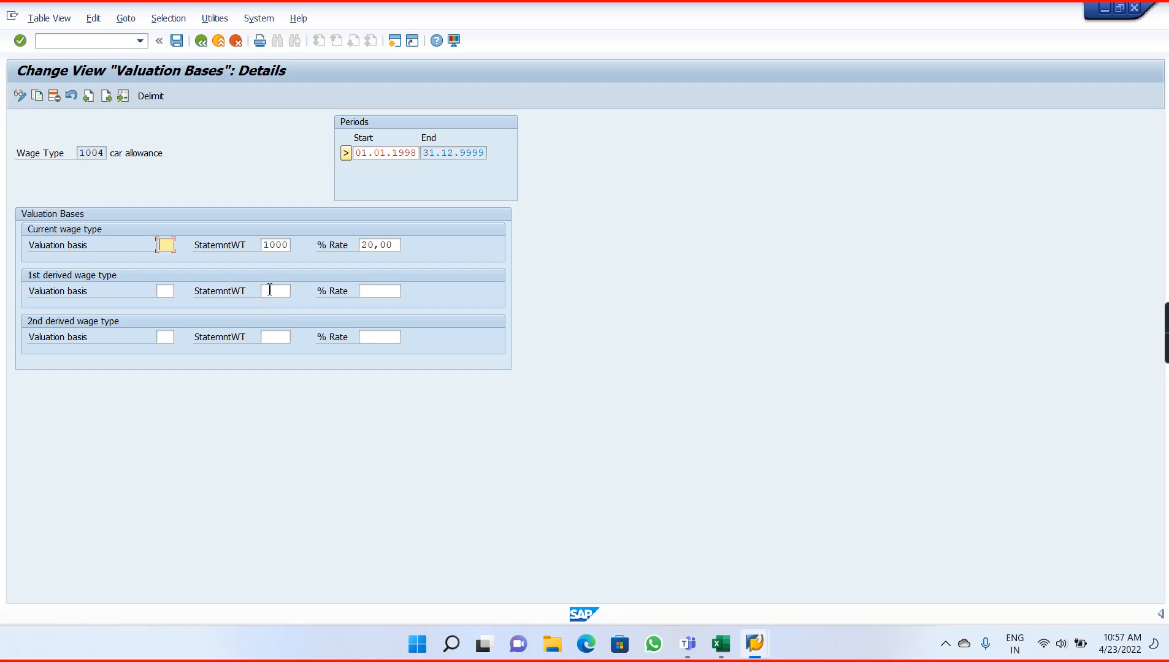
{"action": "left_click", "coordinate": [203, 42]}
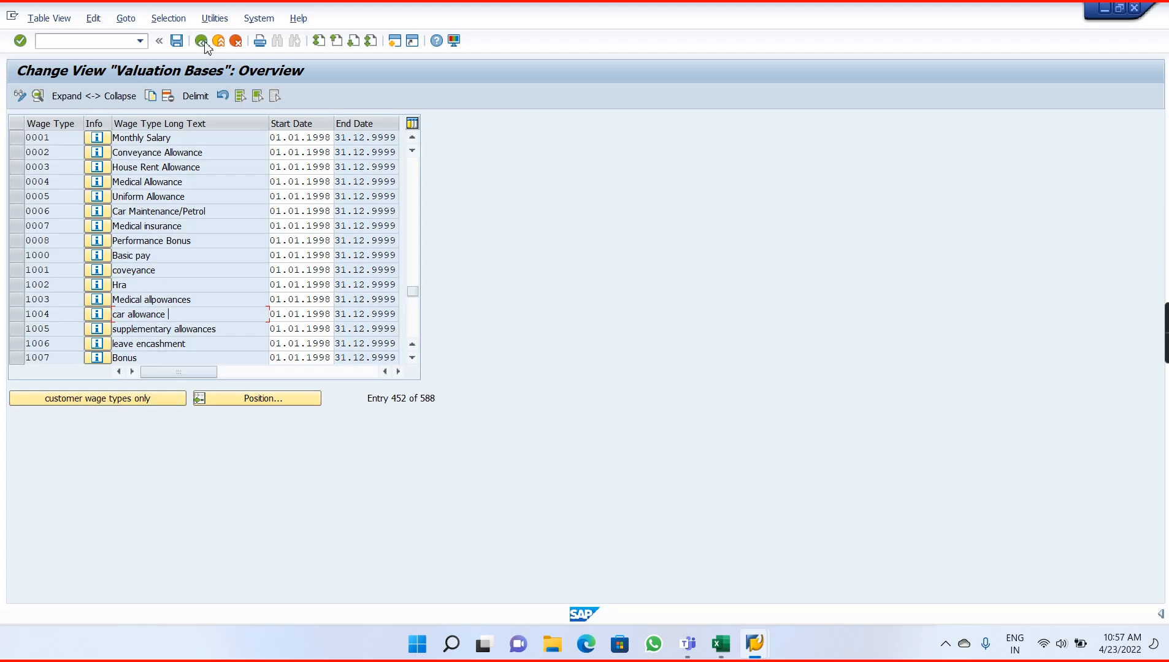
{"action": "left_click", "coordinate": [202, 42]}
{"action": "left_click", "coordinate": [307, 271]}
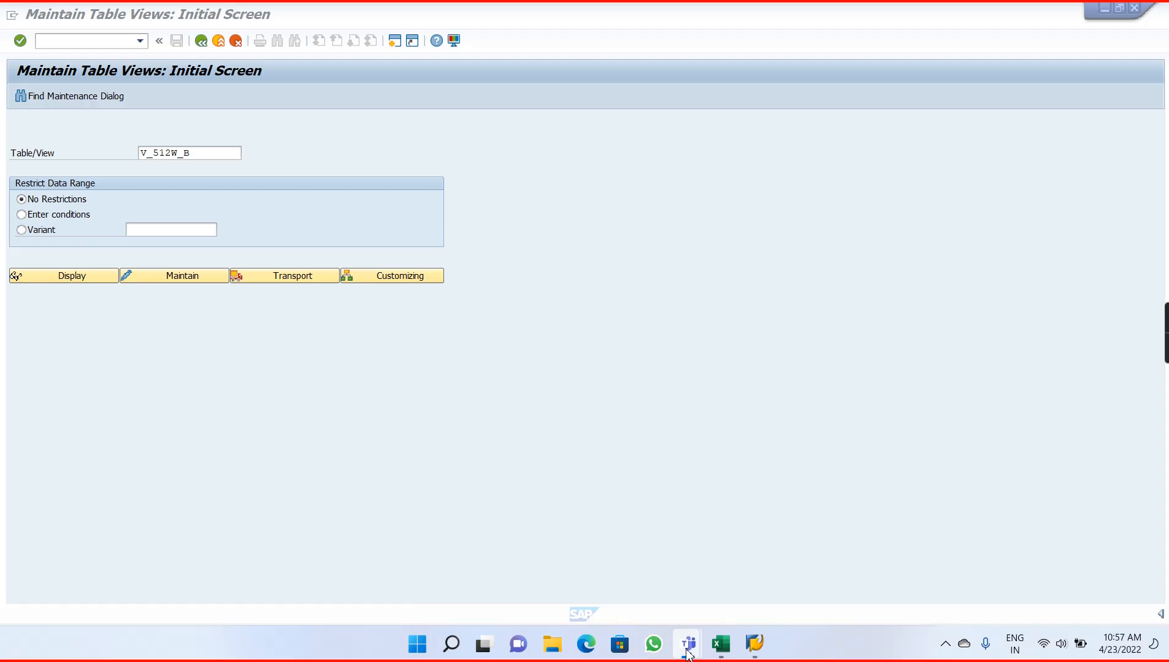
{"action": "left_click", "coordinate": [703, 561]}
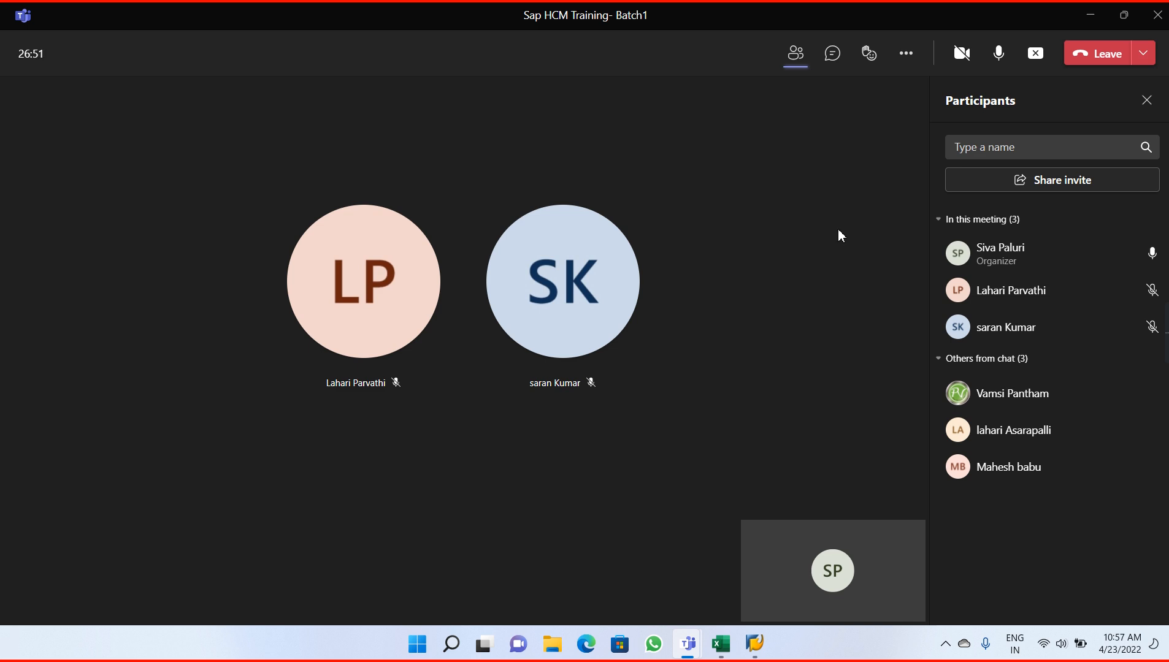
{"action": "left_click", "coordinate": [1092, 19]}
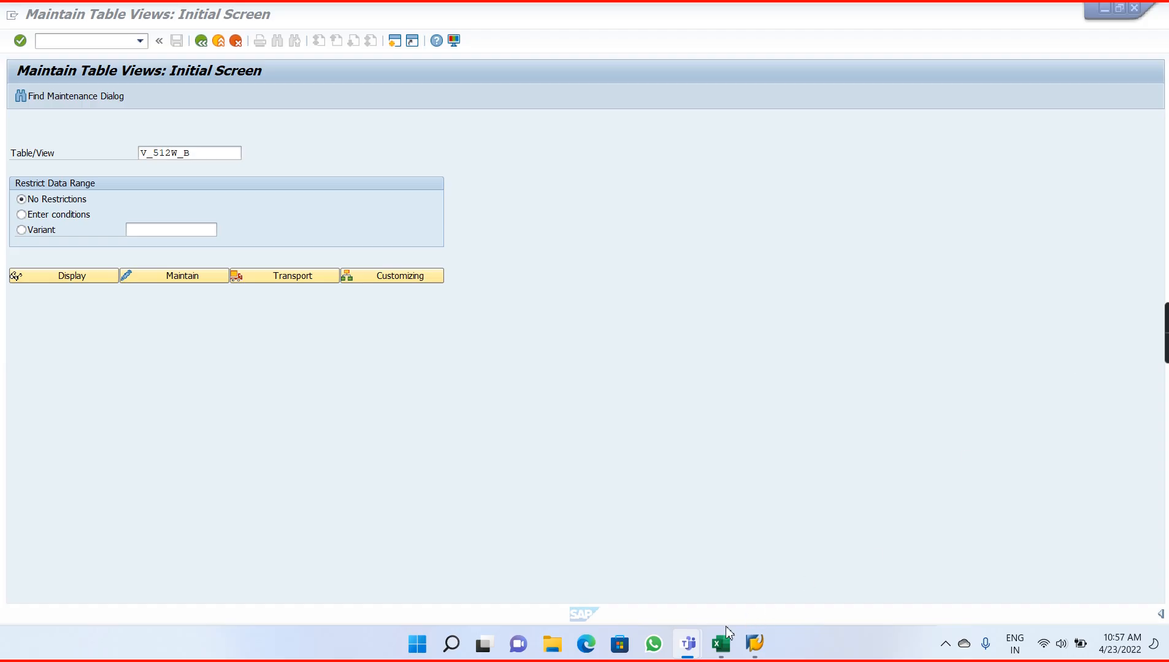
{"action": "left_click", "coordinate": [721, 645]}
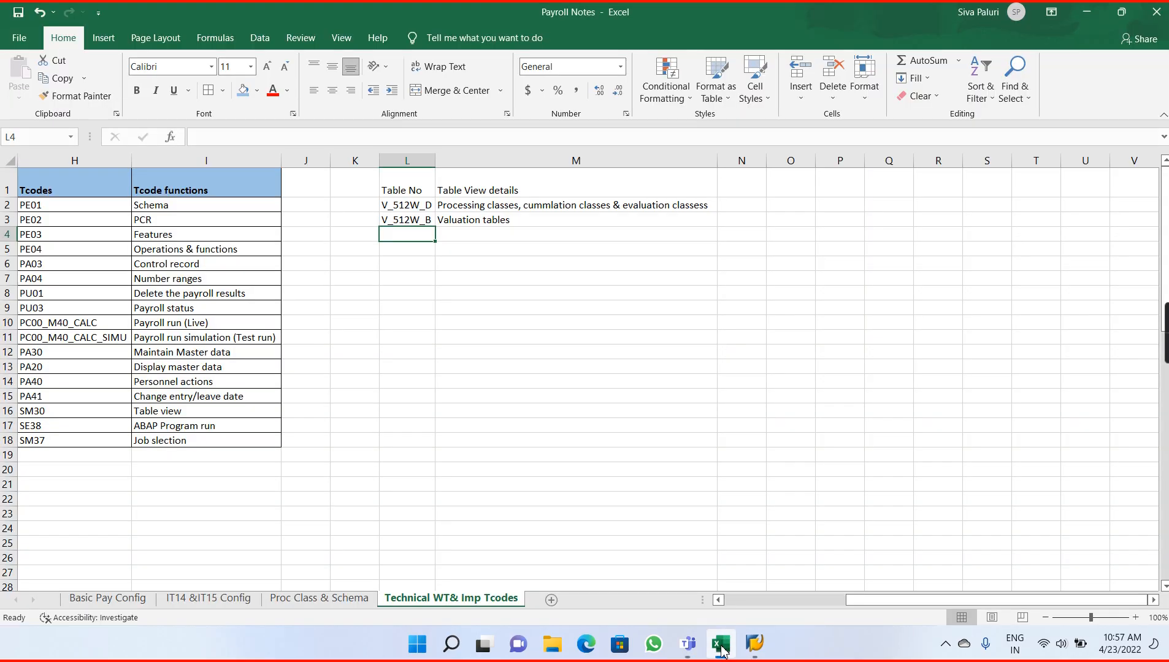
{"action": "left_click", "coordinate": [721, 647]}
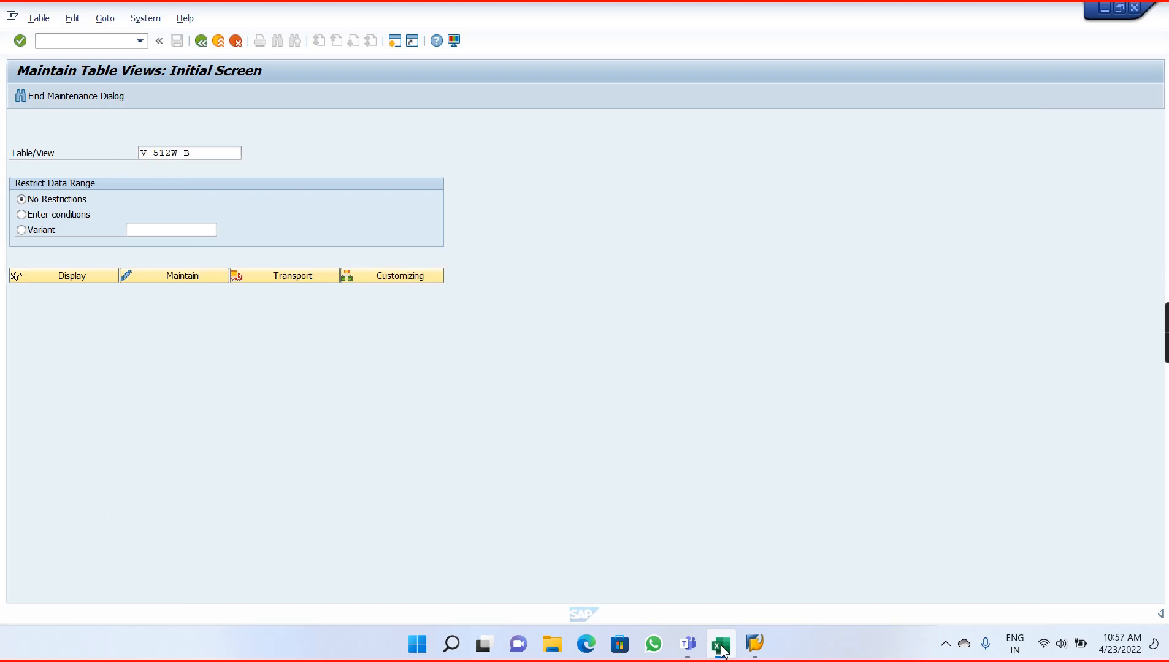
Open V_512W_B for maintenance with country grouping 40 in the edit everything mode.
{"action": "left_click", "coordinate": [164, 277]}
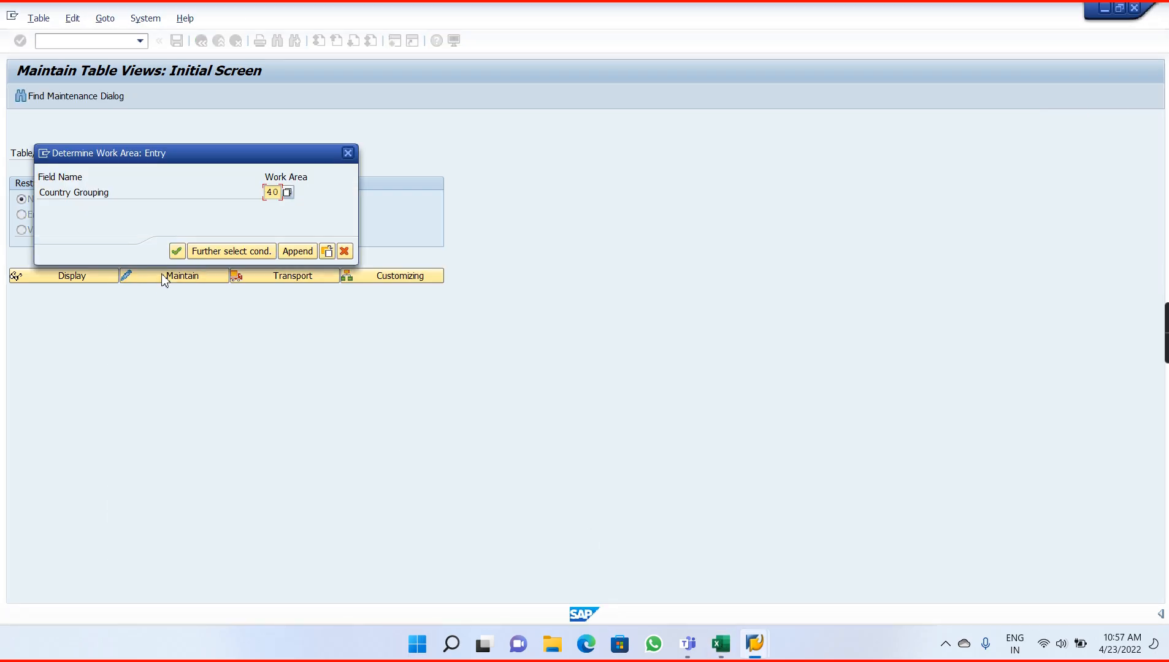
{"action": "left_click", "coordinate": [176, 251]}
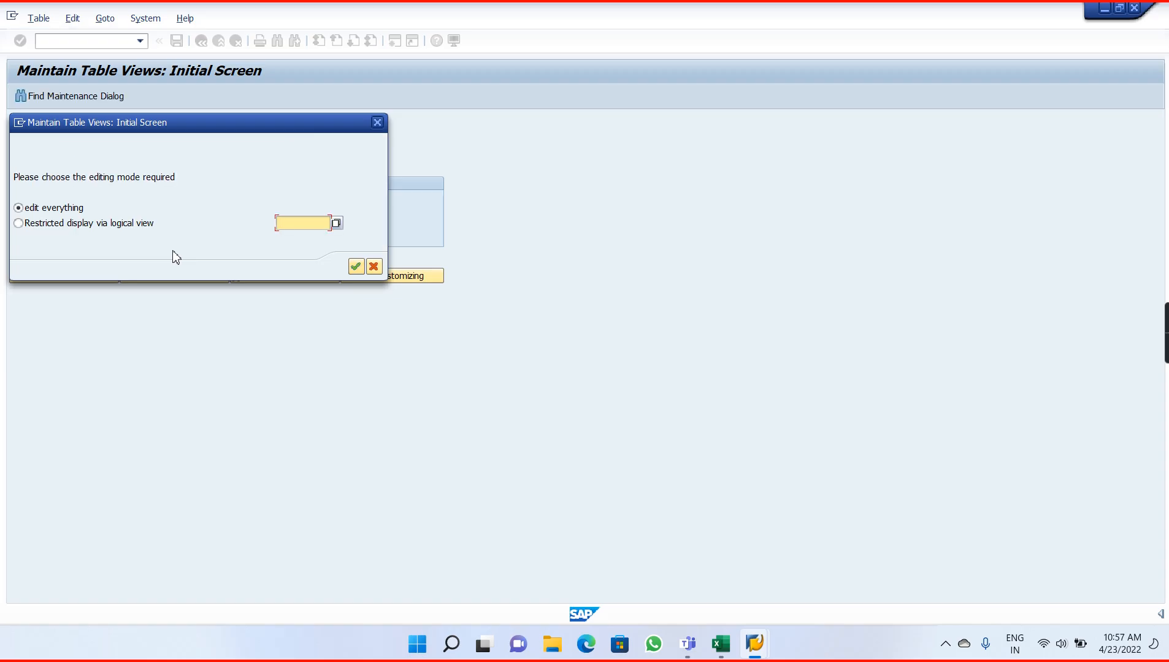
{"action": "left_click", "coordinate": [356, 266]}
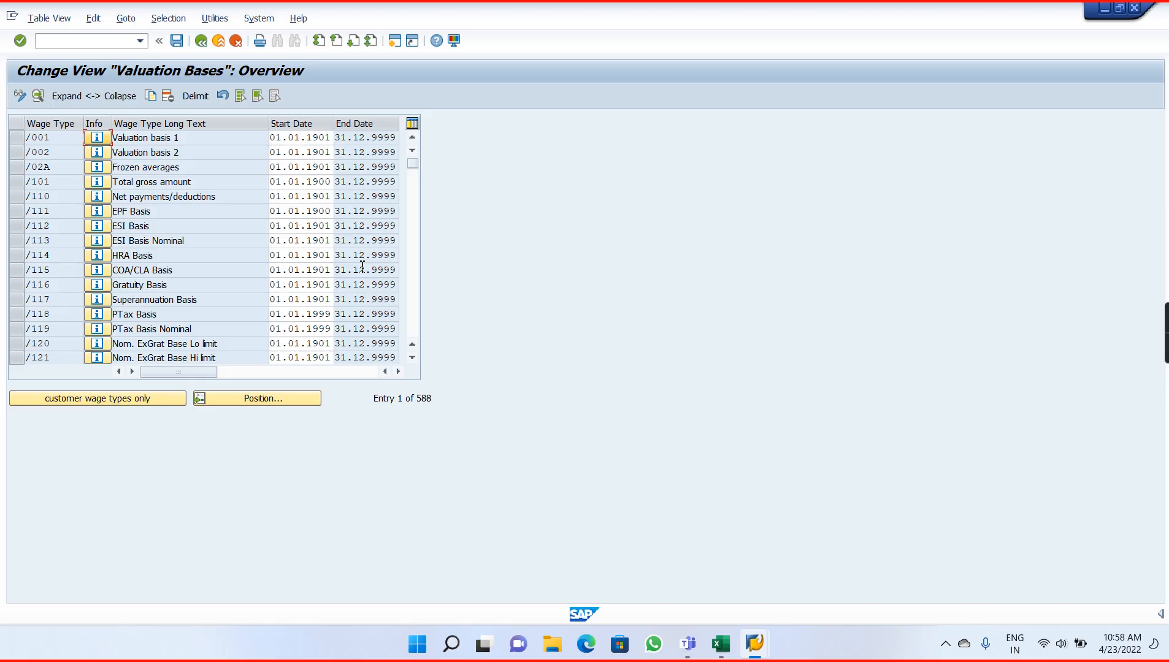
Position the Valuation Bases list at wage type 0004 and open the details of wage type 0006, Car Maintenance/Petrol.
{"action": "left_click", "coordinate": [248, 405]}
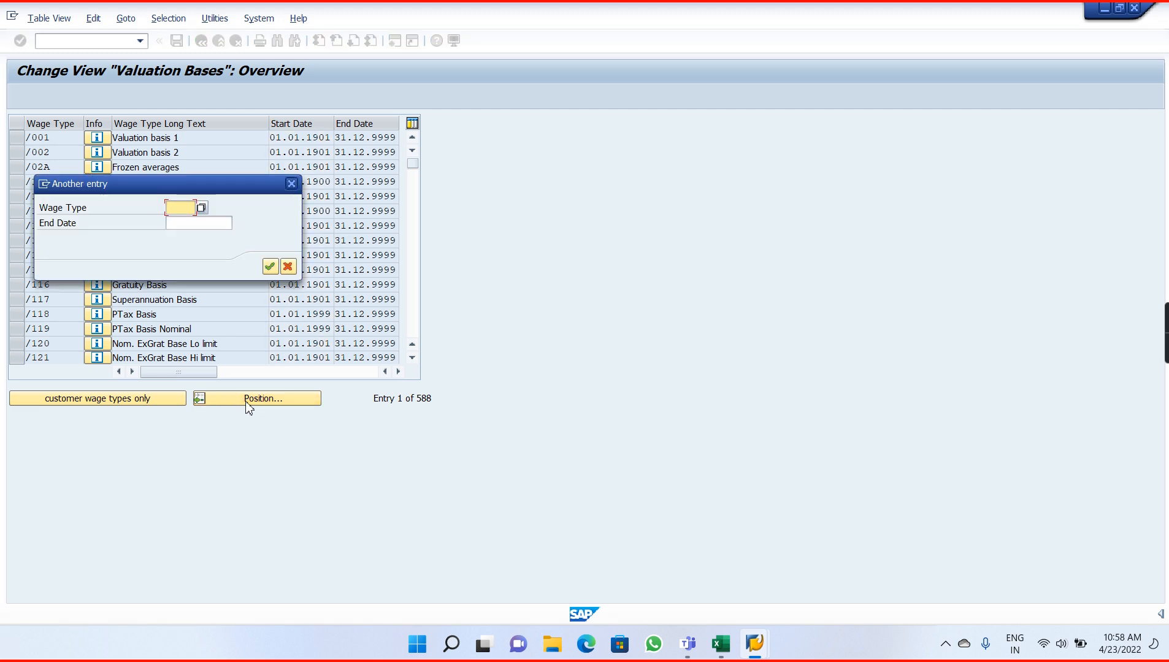
{"action": "type", "text": "0003"}
{"action": "key", "text": "Return"}
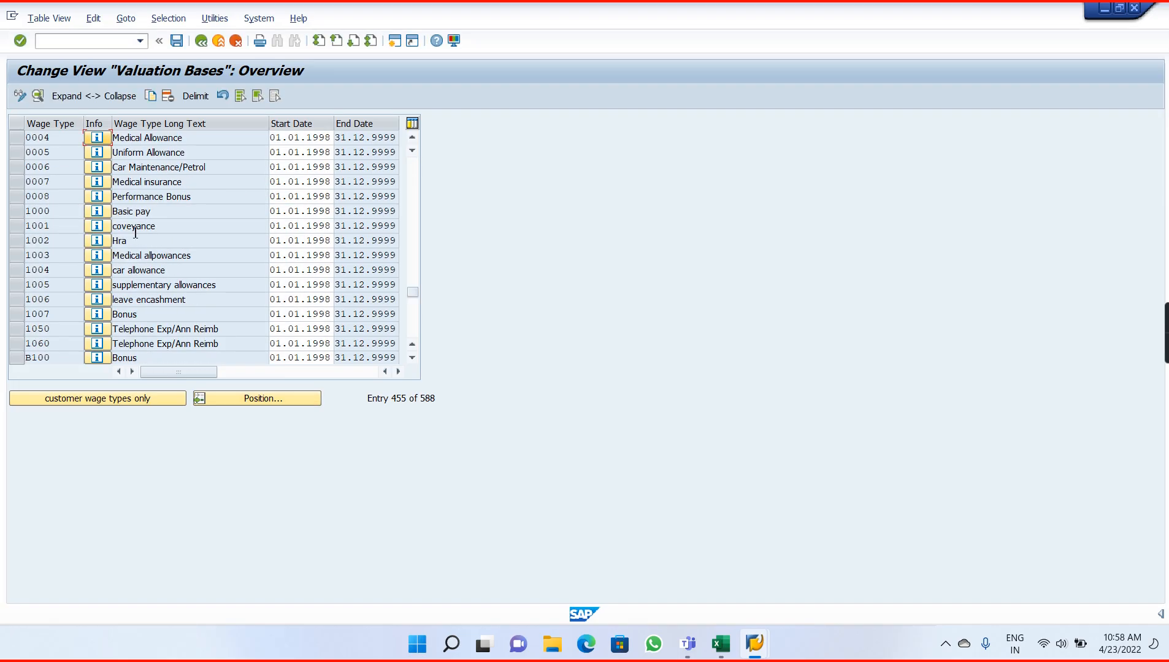
{"action": "double_click", "coordinate": [172, 168]}
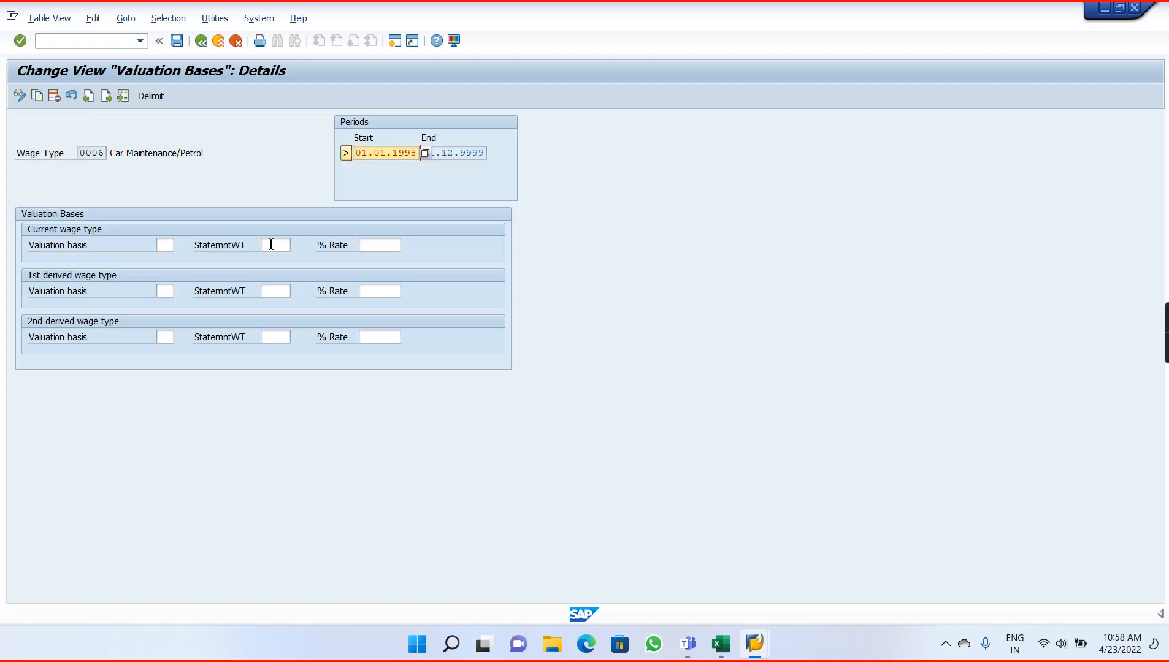
Enter statement wage type 0001 with a 20% rate as wage type 0006's current valuation basis, and return to the table view initial screen.
{"action": "left_click", "coordinate": [270, 244]}
{"action": "type", "text": "0001"}
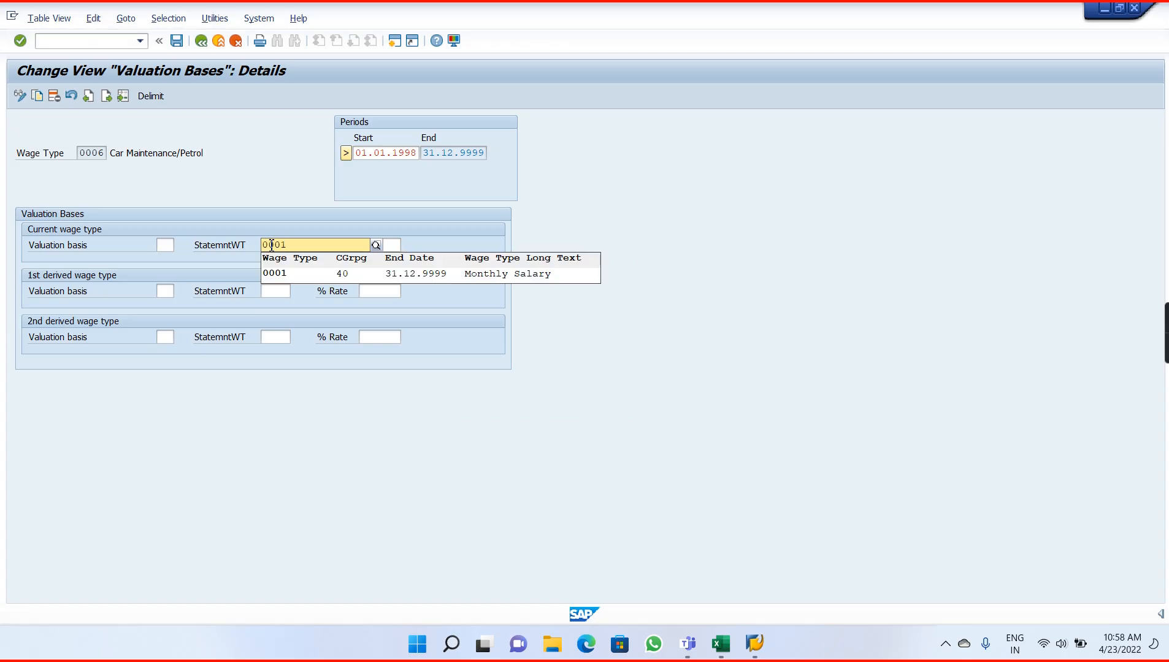
{"action": "left_click", "coordinate": [281, 275]}
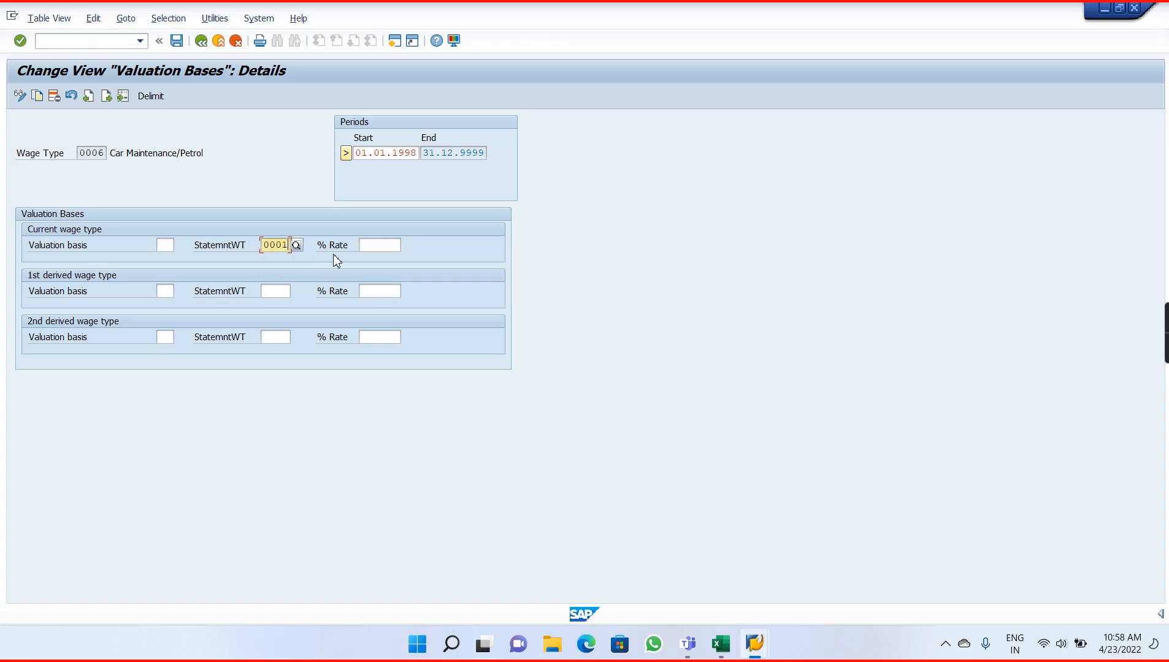
{"action": "left_click", "coordinate": [379, 244]}
{"action": "type", "text": "20"}
{"action": "key", "text": "Return"}
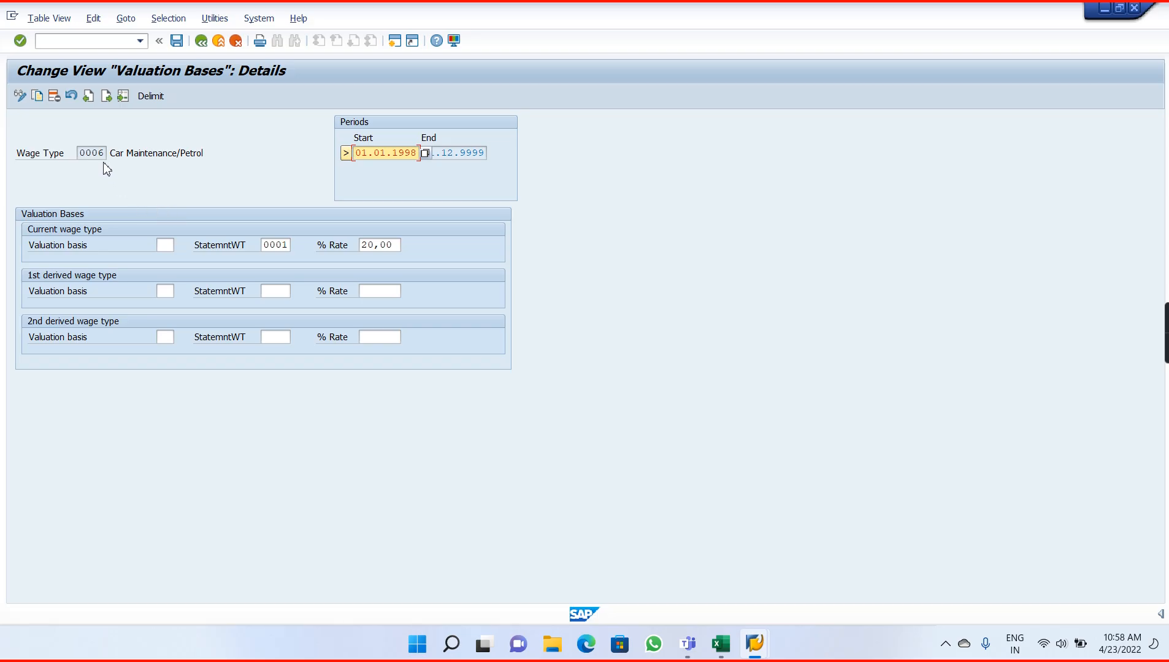
{"action": "left_click", "coordinate": [204, 47]}
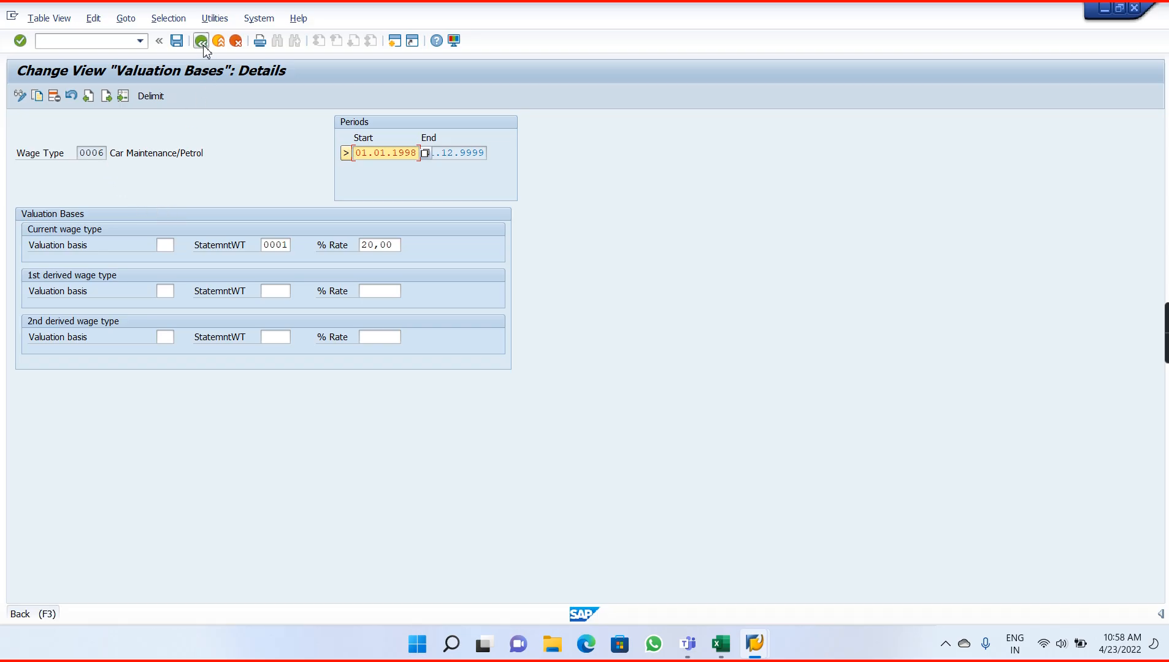
{"action": "left_click", "coordinate": [201, 41]}
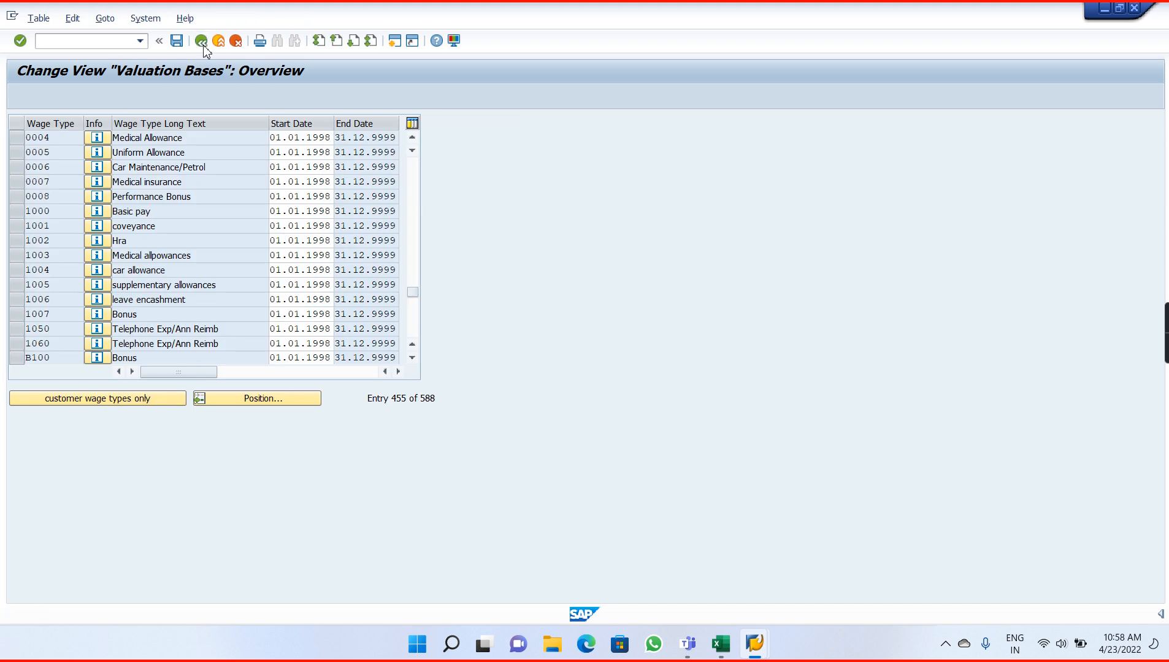
{"action": "left_click", "coordinate": [311, 269]}
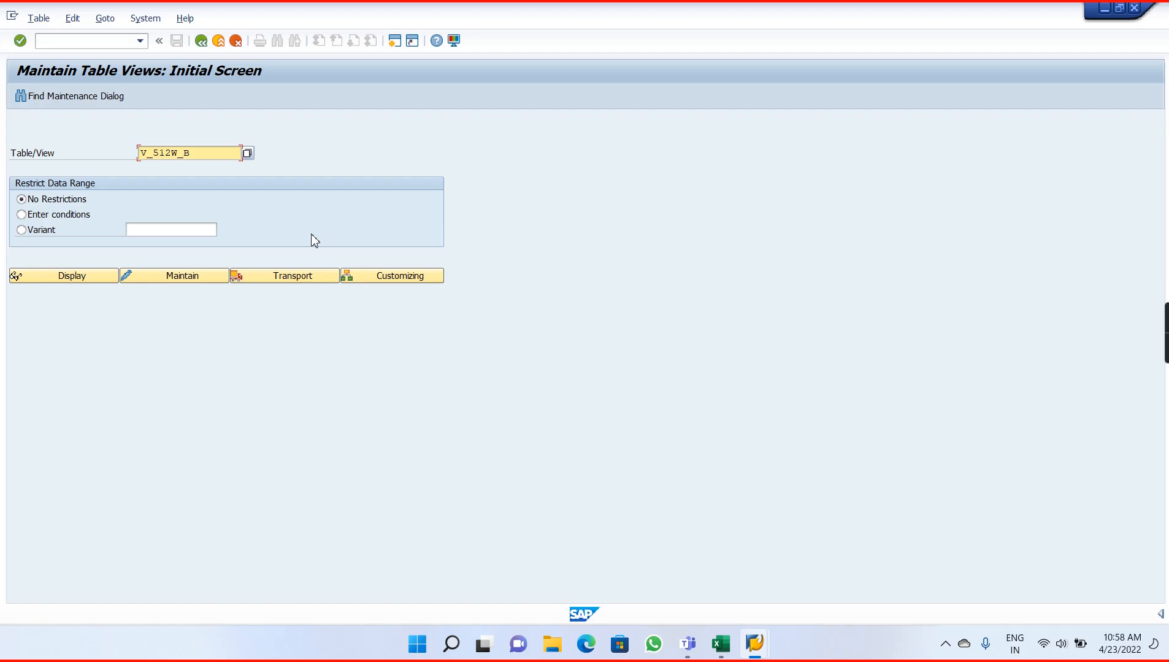
{"action": "key", "text": "Return"}
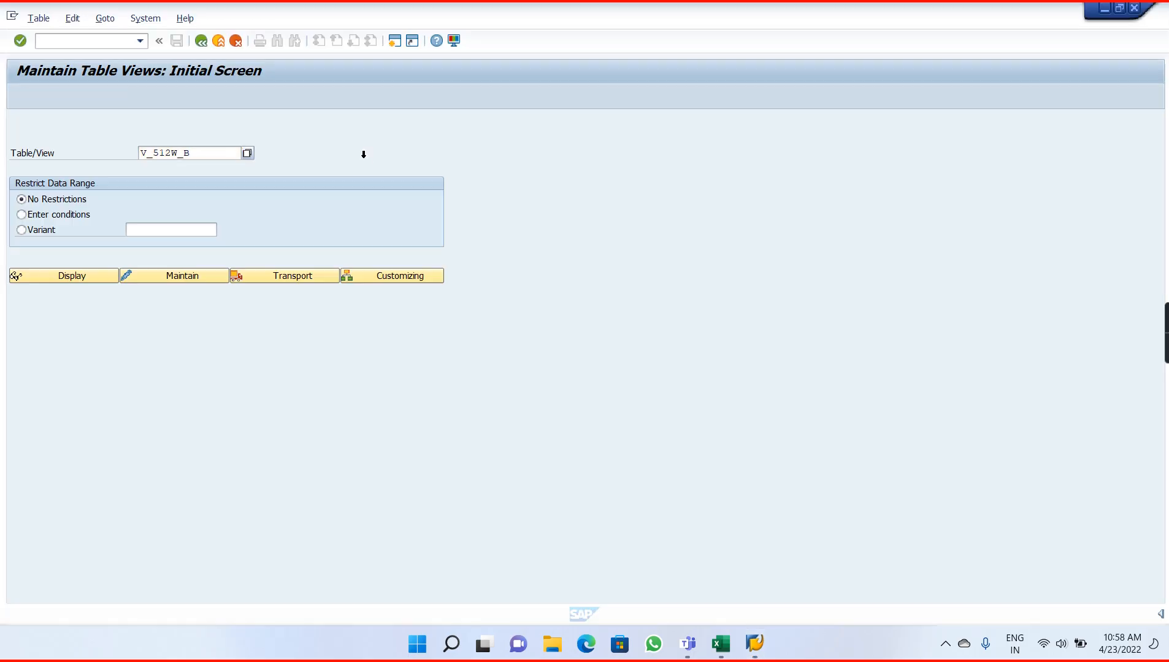
Switch to the Payroll Notes workbook in Excel.
{"action": "key", "text": "alt+Tab"}
{"action": "key", "text": "alt+Tab"}
{"action": "key", "text": "alt+Tab"}
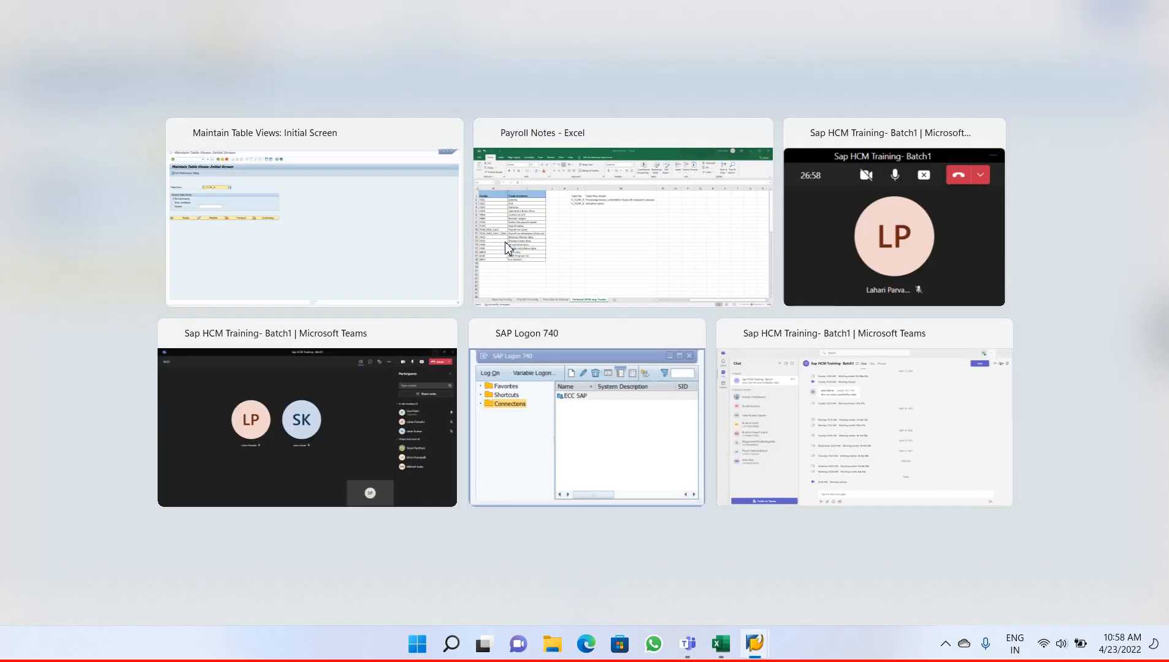
{"action": "left_click", "coordinate": [505, 243]}
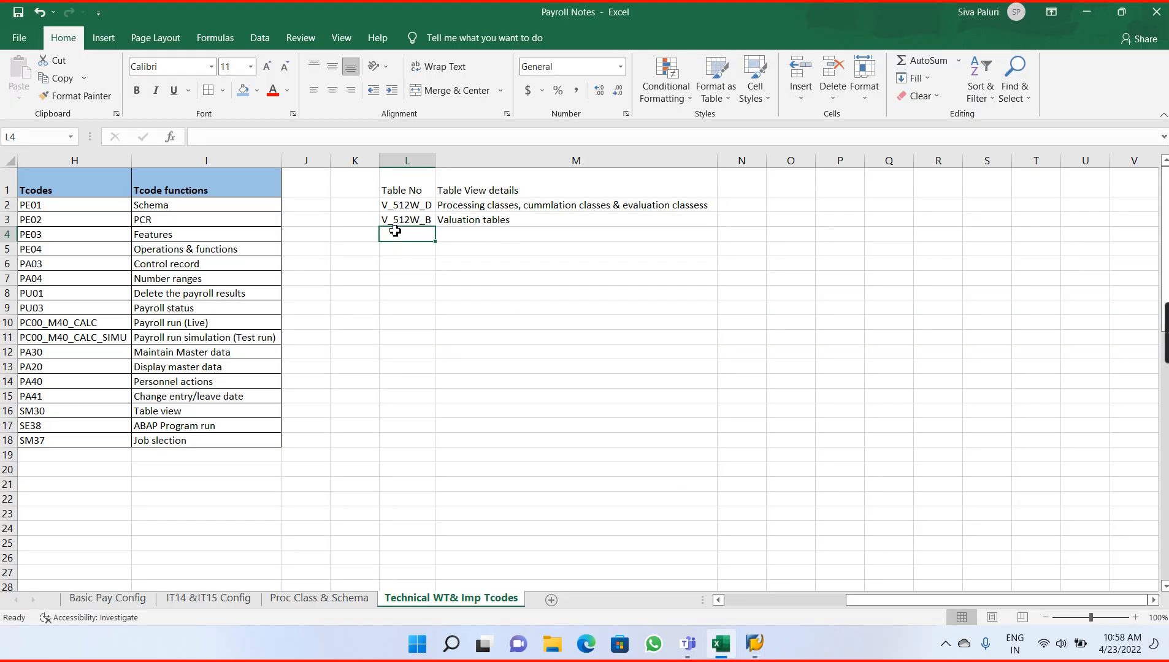
{"action": "type", "text": "V"}
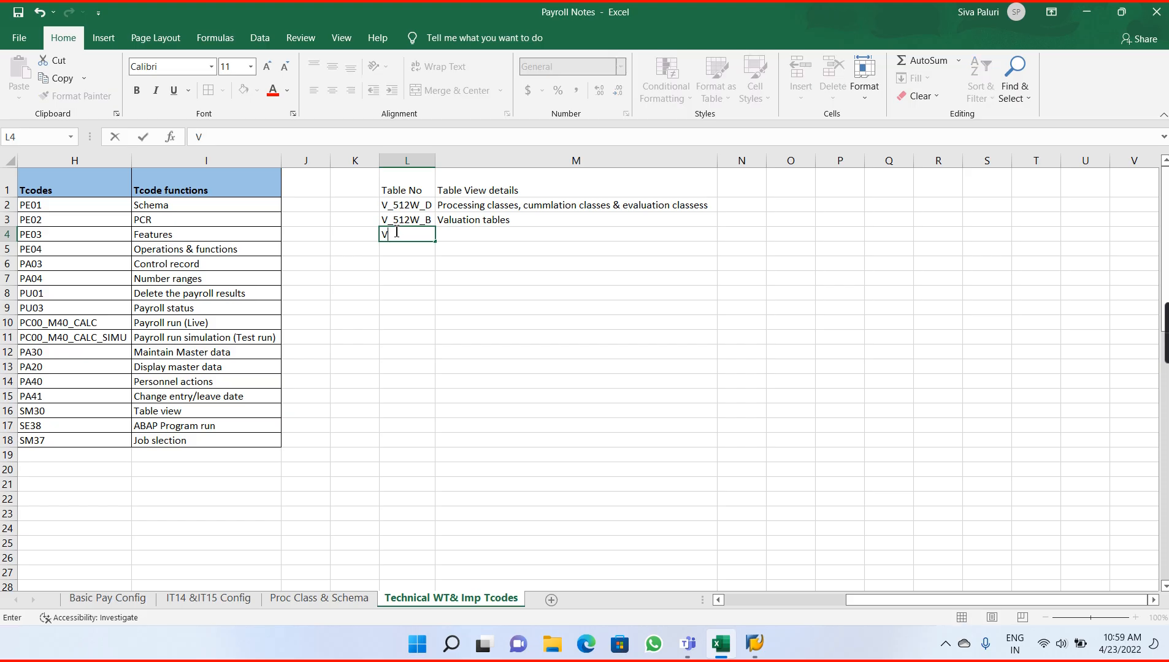
{"action": "key", "text": "BackSpace"}
{"action": "key", "text": "BackSpace"}
{"action": "key", "text": "BackSpace"}
{"action": "key", "text": "Return"}
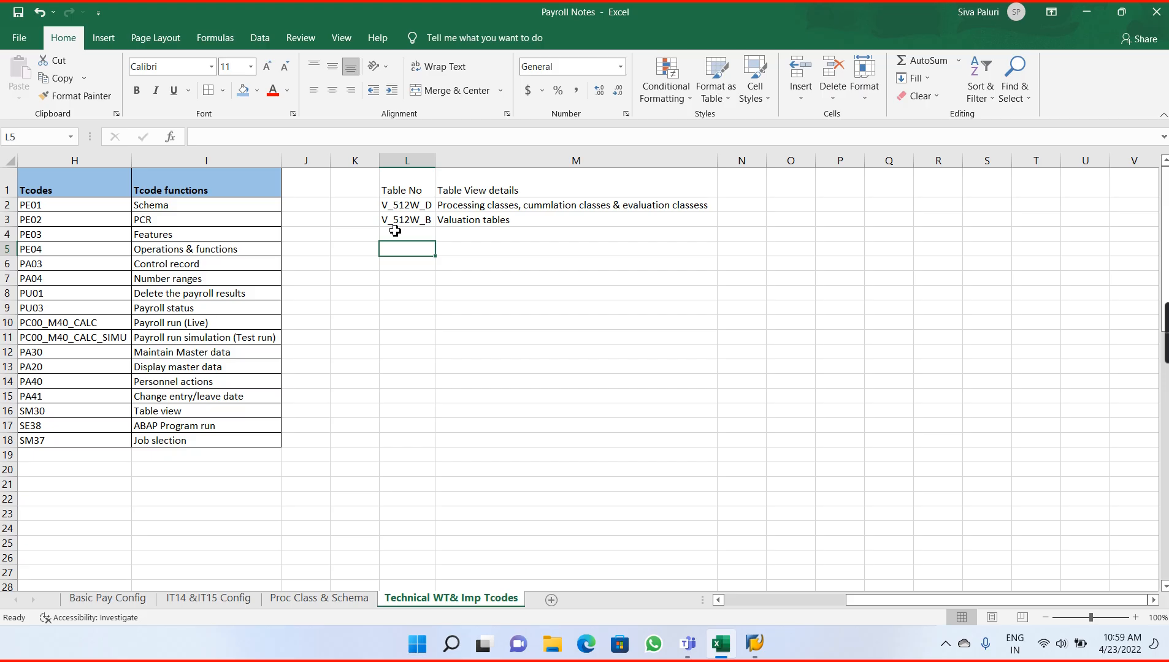
Apply all borders to the table view list in L1:M3 and fill its header cells L1:M1 with light blue.
{"action": "left_click_drag", "start_coordinate": [394, 184], "coordinate": [516, 219]}
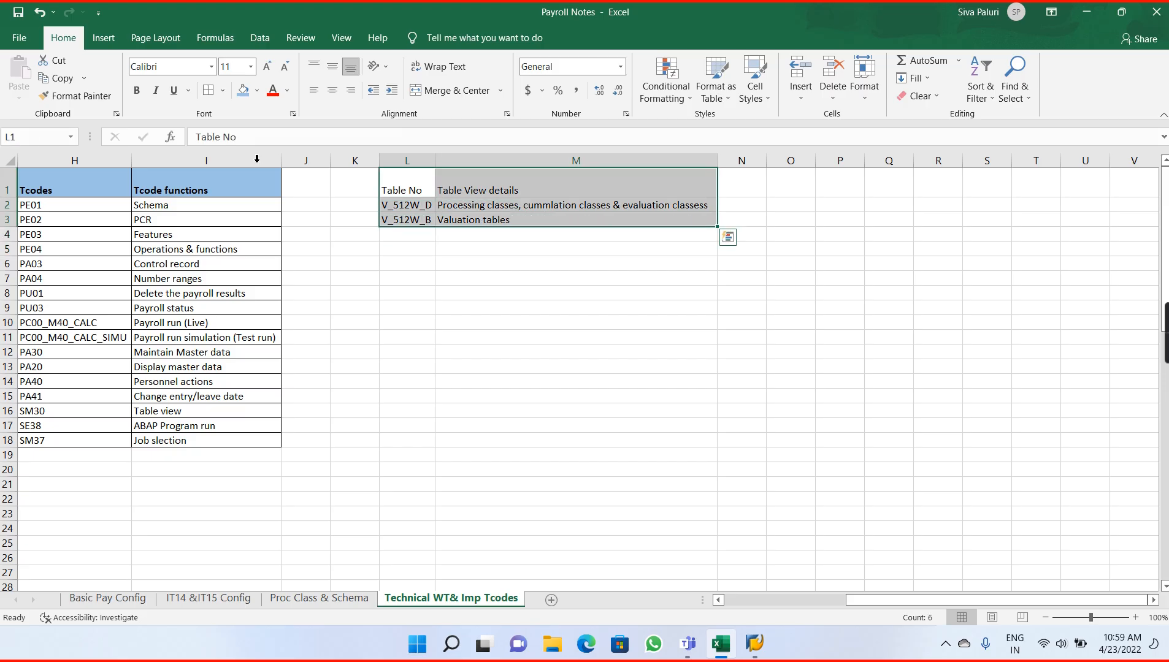
{"action": "left_click", "coordinate": [222, 90]}
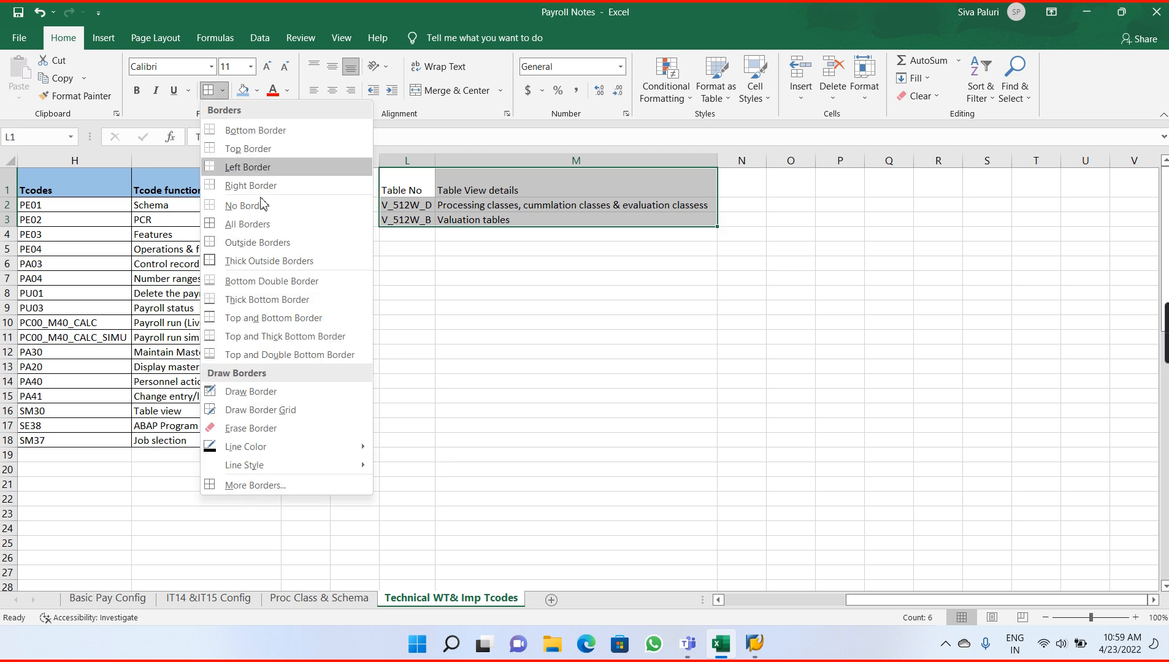
{"action": "left_click", "coordinate": [267, 224]}
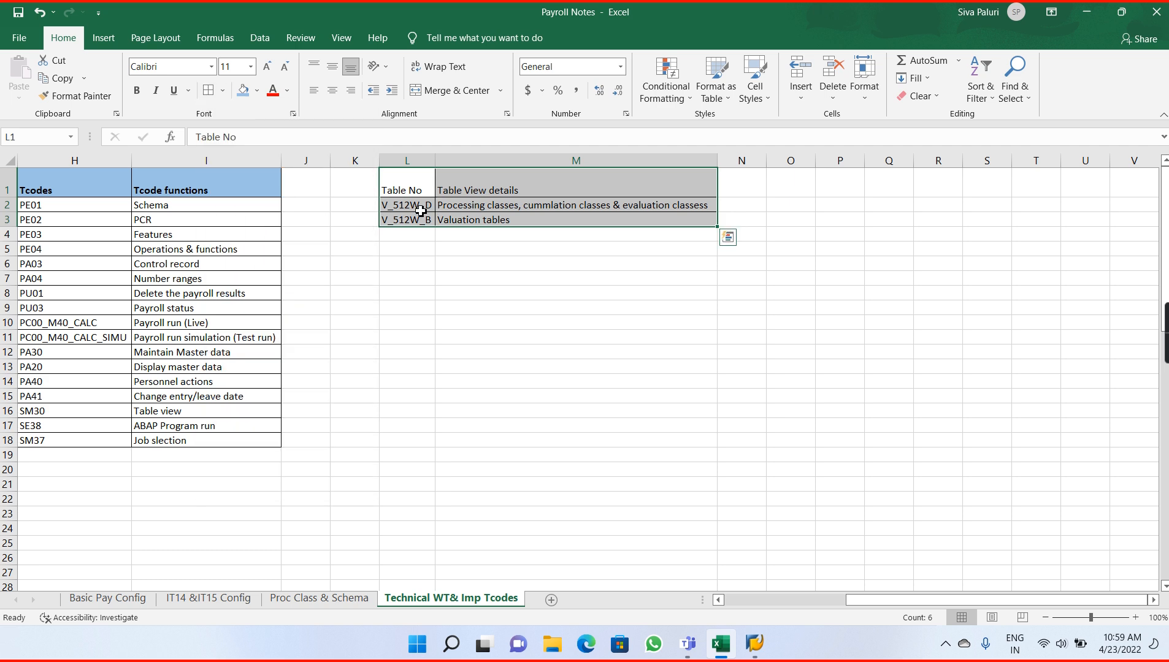
{"action": "left_click_drag", "start_coordinate": [409, 190], "coordinate": [463, 191]}
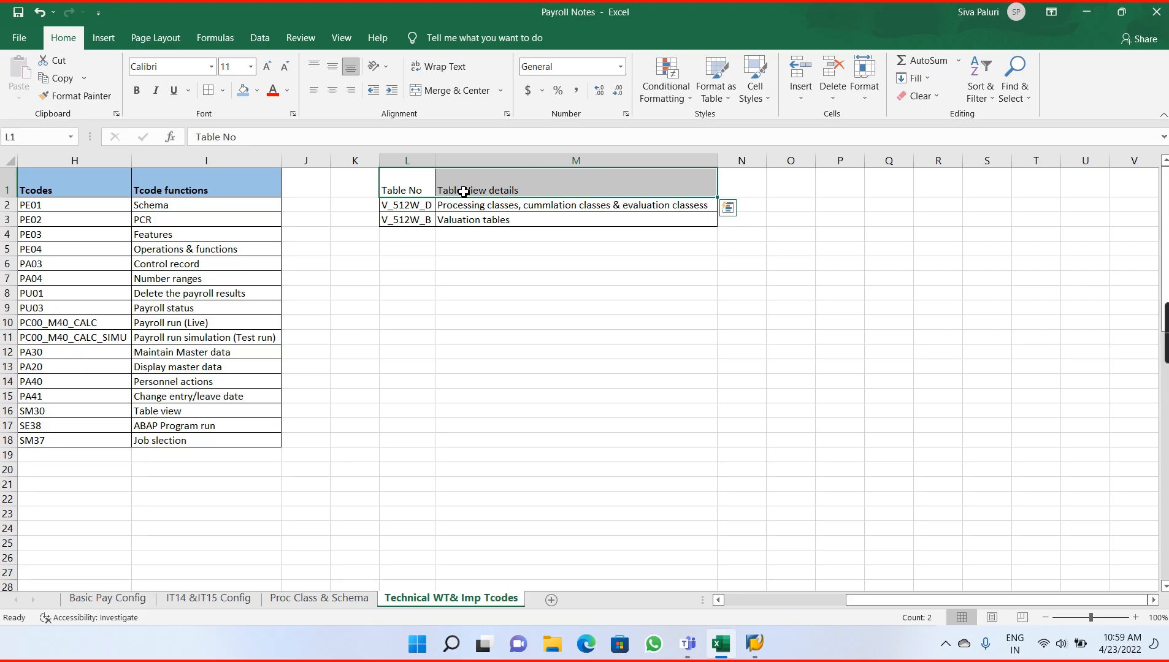
{"action": "left_click", "coordinate": [243, 89]}
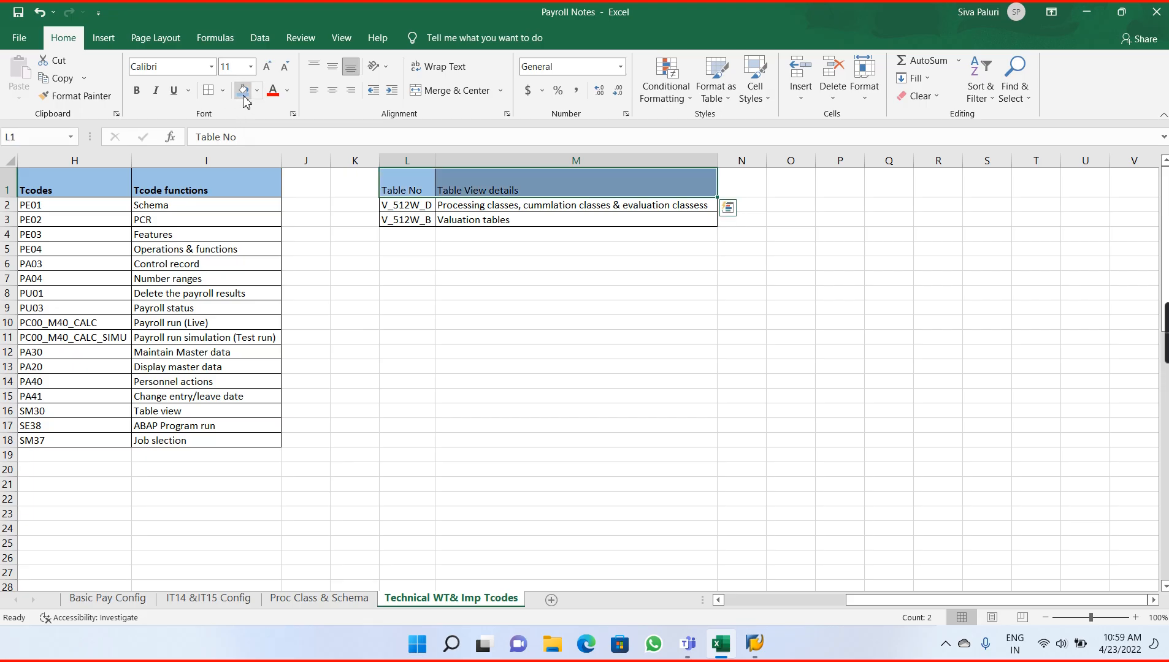
{"action": "left_click", "coordinate": [458, 291]}
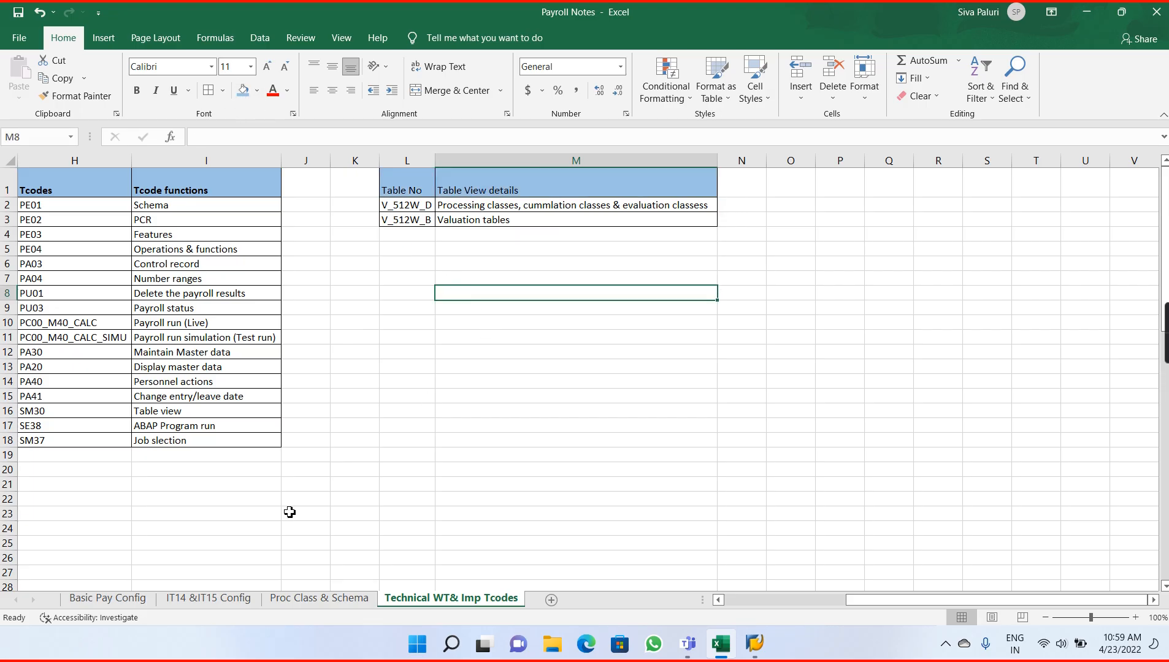
Review the table names noted on the Basic Pay Config sheet, checking across its columns.
{"action": "left_click", "coordinate": [141, 599]}
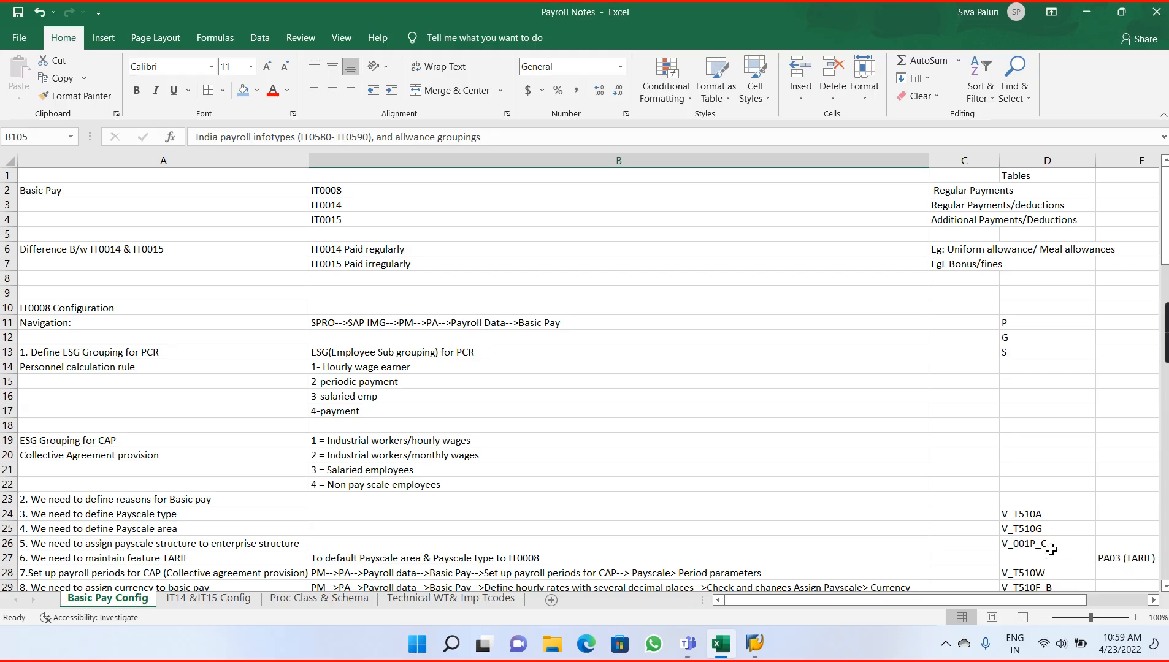
{"action": "left_click", "coordinate": [1152, 600]}
{"action": "left_click", "coordinate": [1152, 599]}
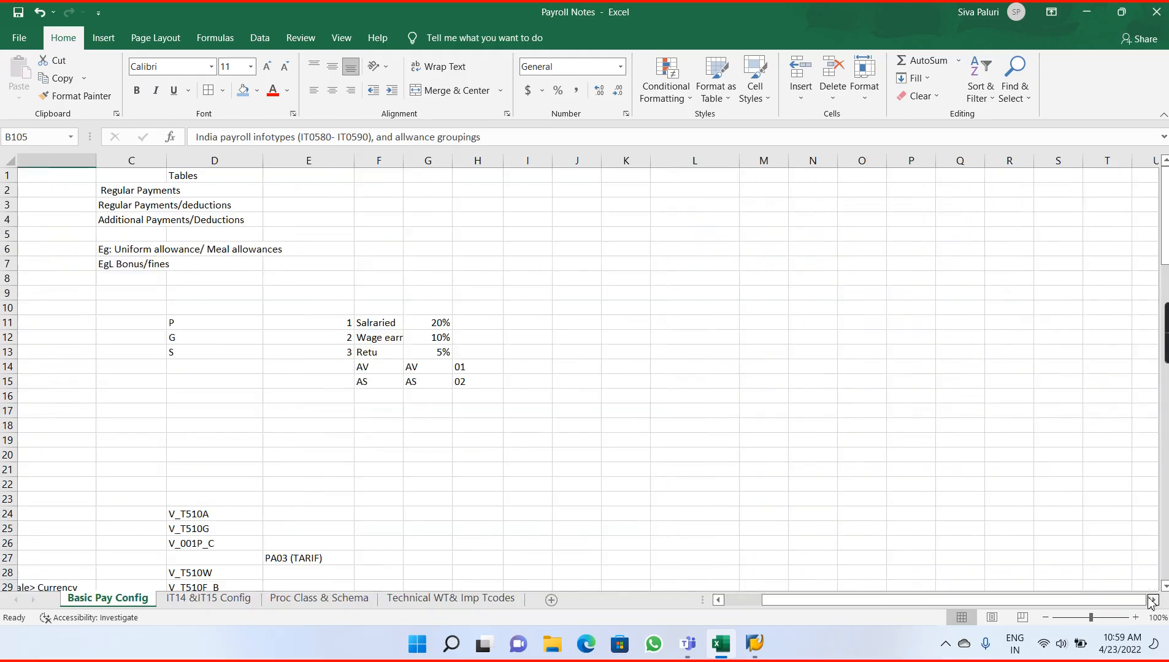
{"action": "left_click", "coordinate": [719, 601]}
{"action": "key", "text": "alt+Tab"}
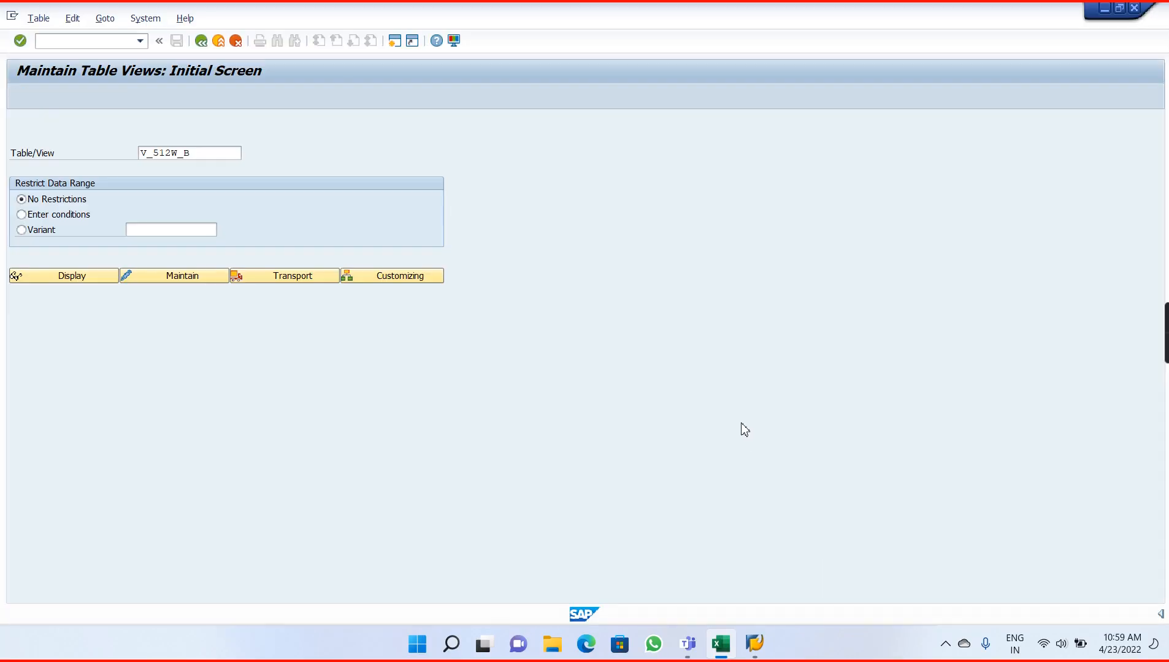
{"action": "key", "text": "alt+Tab"}
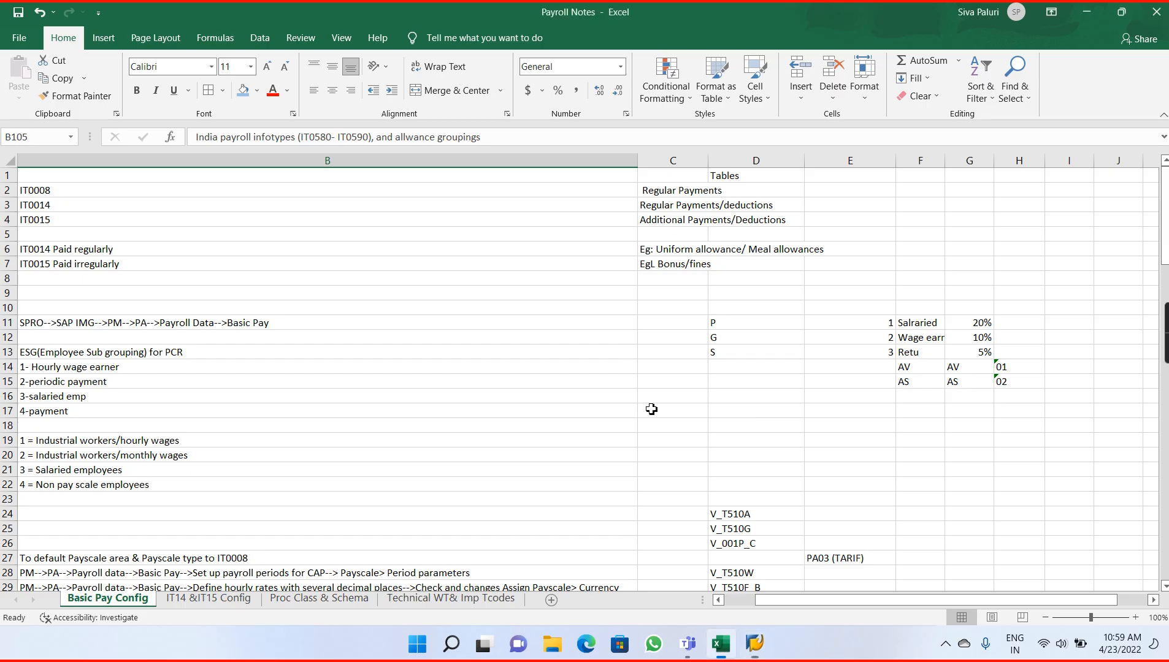
On the Technical WT& Imp Tcodes sheet, add V_001P_All in L4 and V_503_All in L5 to the table view list.
{"action": "left_click", "coordinate": [461, 601]}
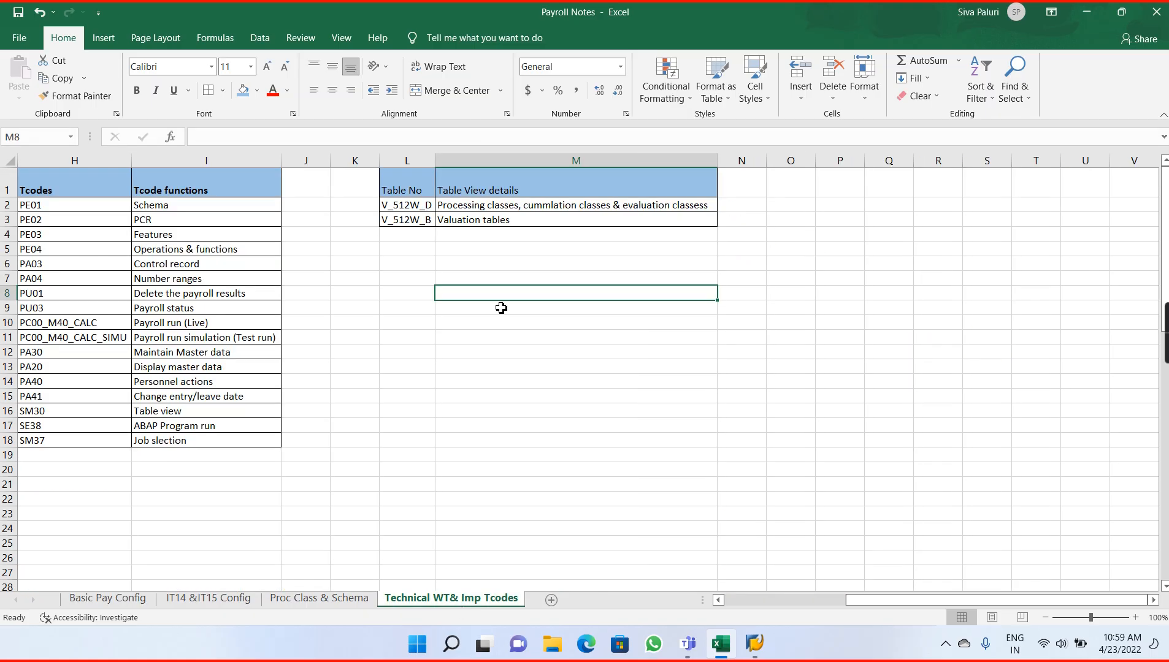
{"action": "left_click", "coordinate": [396, 235]}
{"action": "type", "text": "V"}
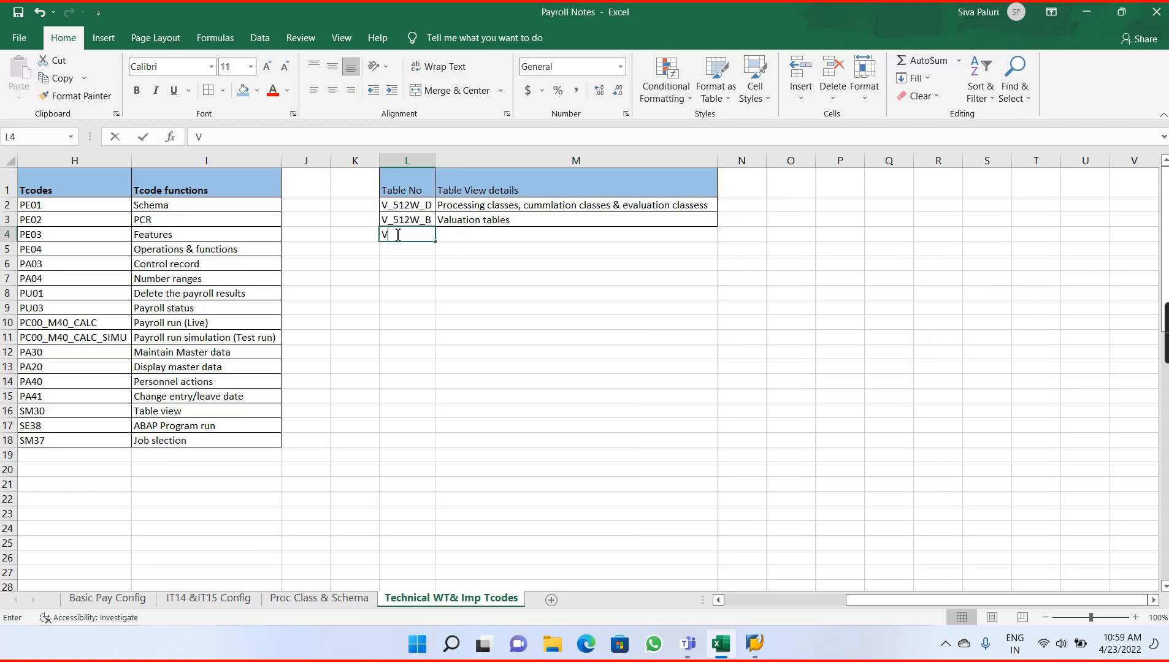
{"action": "type", "text": "_001P_All"}
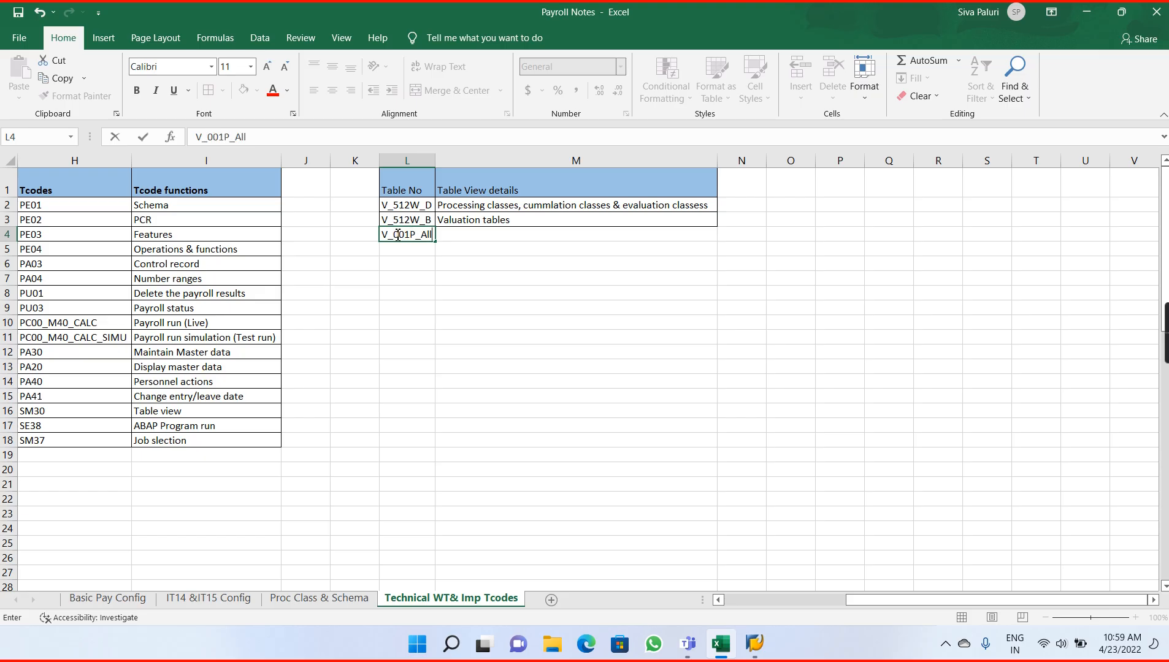
{"action": "key", "text": "Return"}
{"action": "type", "text": "V"}
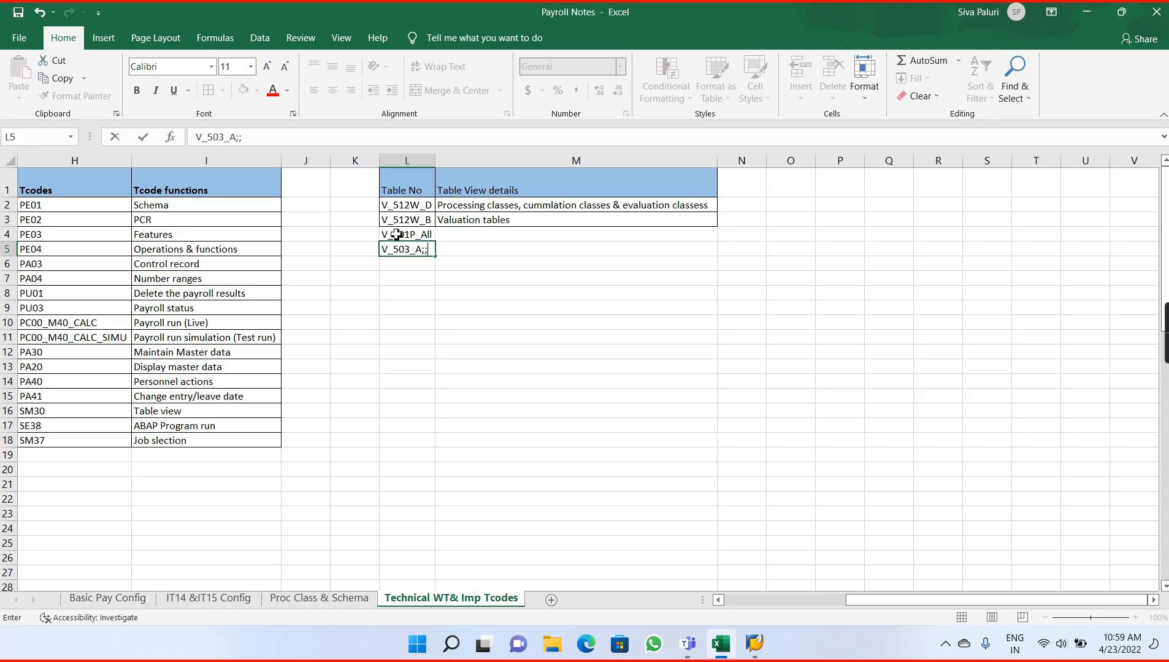
{"action": "type", "text": "_503_All"}
{"action": "key", "text": "Return"}
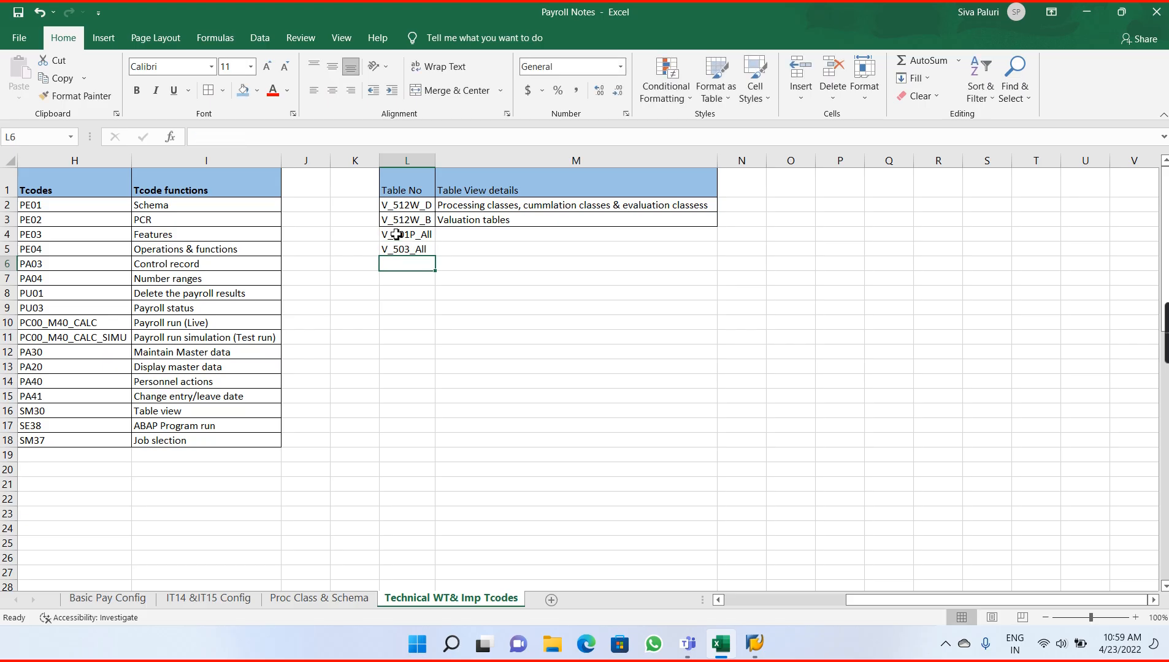
Apply all borders to the new table view rows L4:M5 and open cell M4 for editing.
{"action": "left_click_drag", "start_coordinate": [395, 234], "coordinate": [529, 253]}
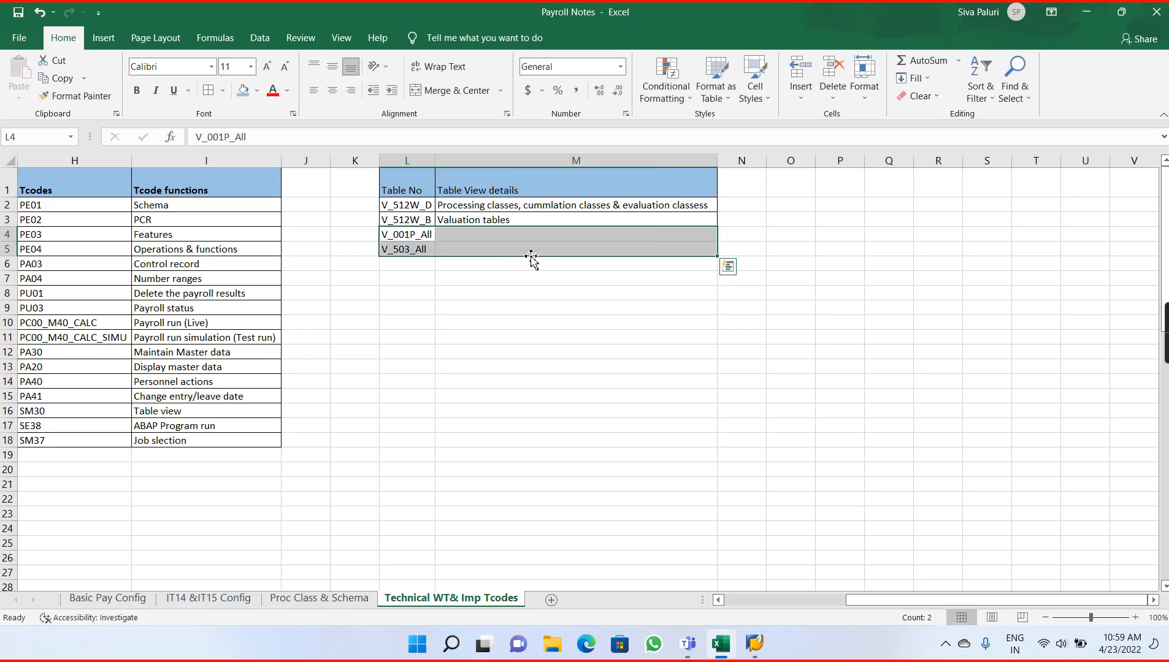
{"action": "left_click", "coordinate": [223, 91]}
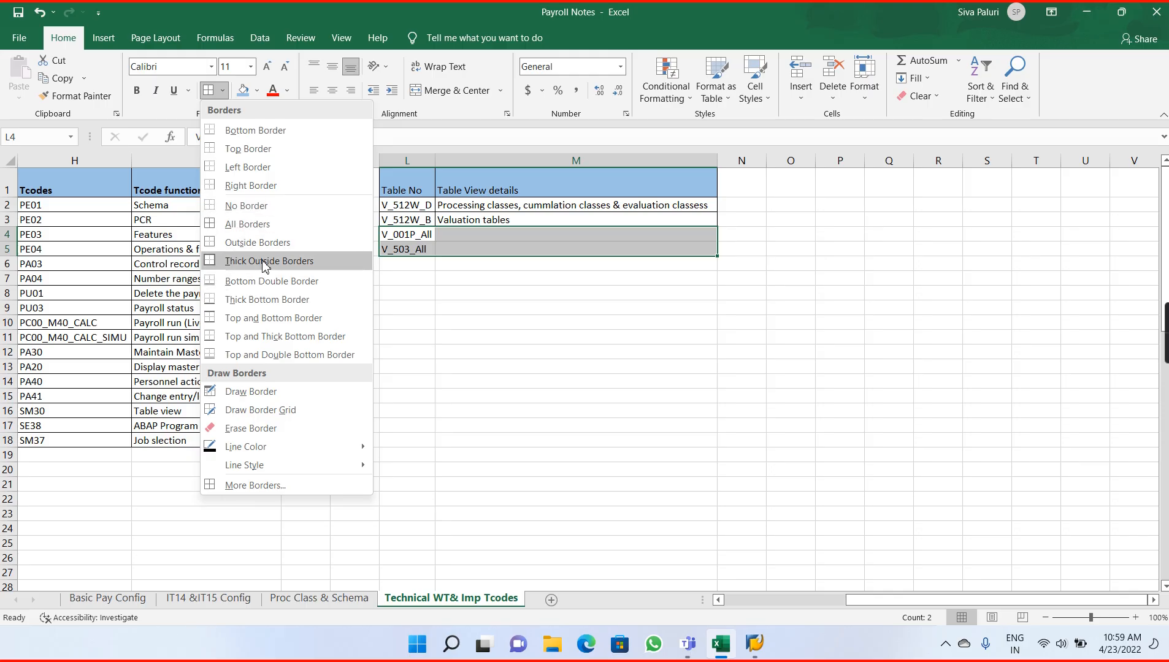
{"action": "left_click", "coordinate": [260, 225]}
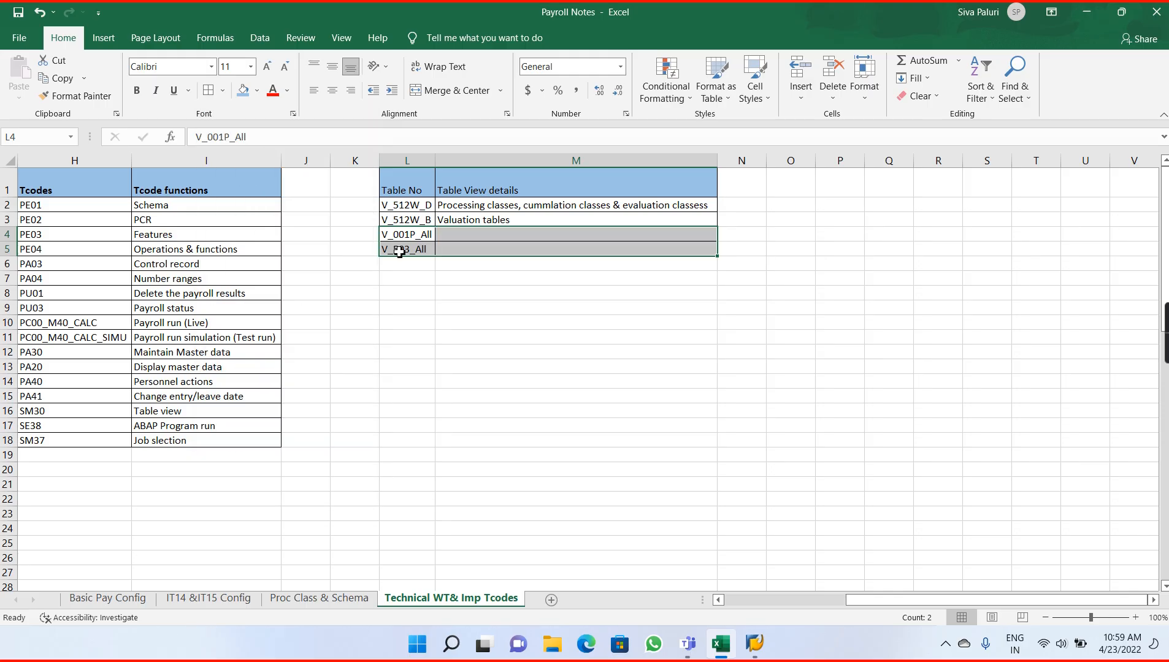
{"action": "double_click", "coordinate": [454, 239]}
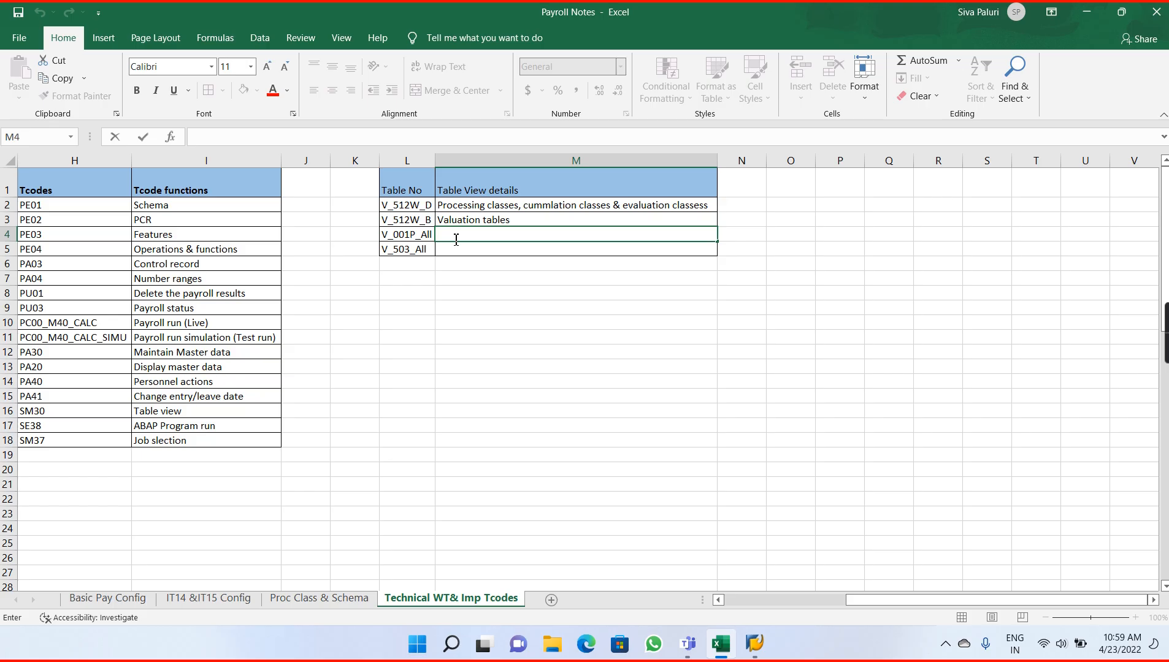
Switch to SAP and open table view V_001P_ALL for maintenance.
{"action": "key", "text": "alt+Tab"}
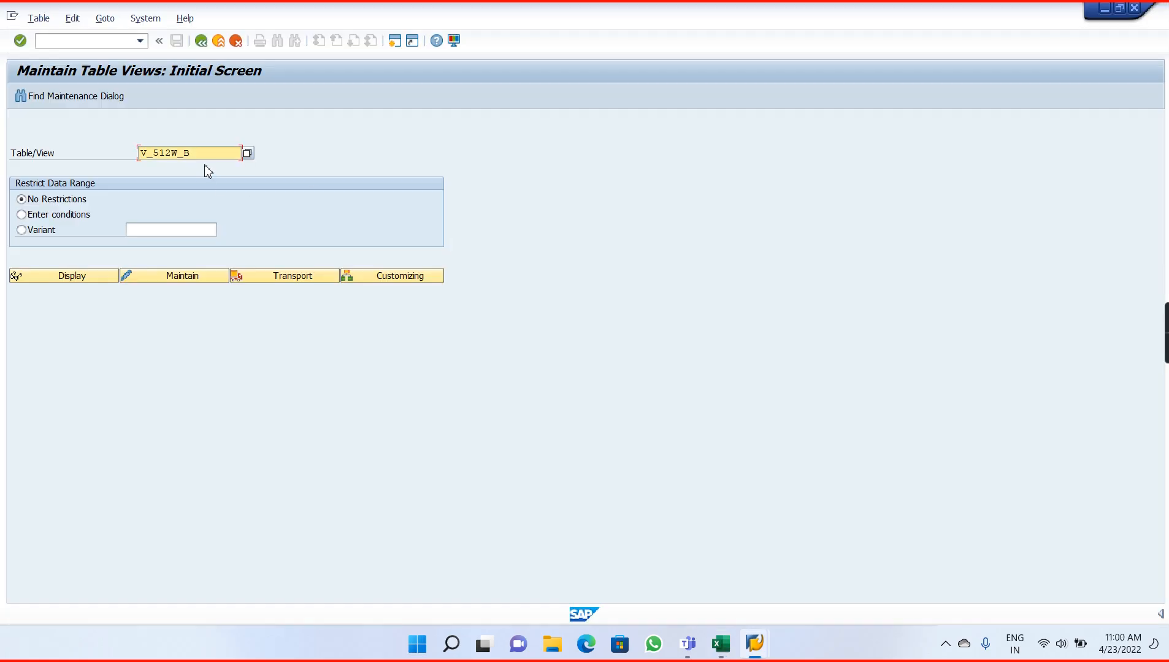
{"action": "key", "text": "BackSpace"}
{"action": "key", "text": "BackSpace"}
{"action": "key", "text": "BackSpace"}
{"action": "key", "text": "BackSpace"}
{"action": "key", "text": "BackSpace"}
{"action": "key", "text": "BackSpace"}
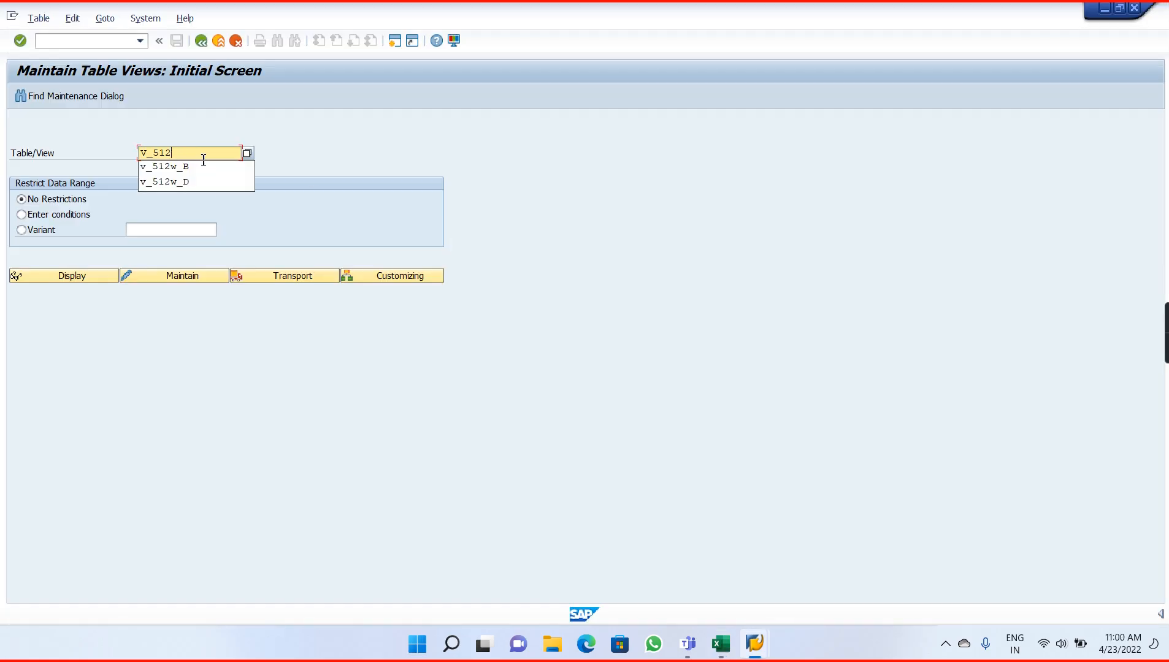
{"action": "type", "text": "001P"}
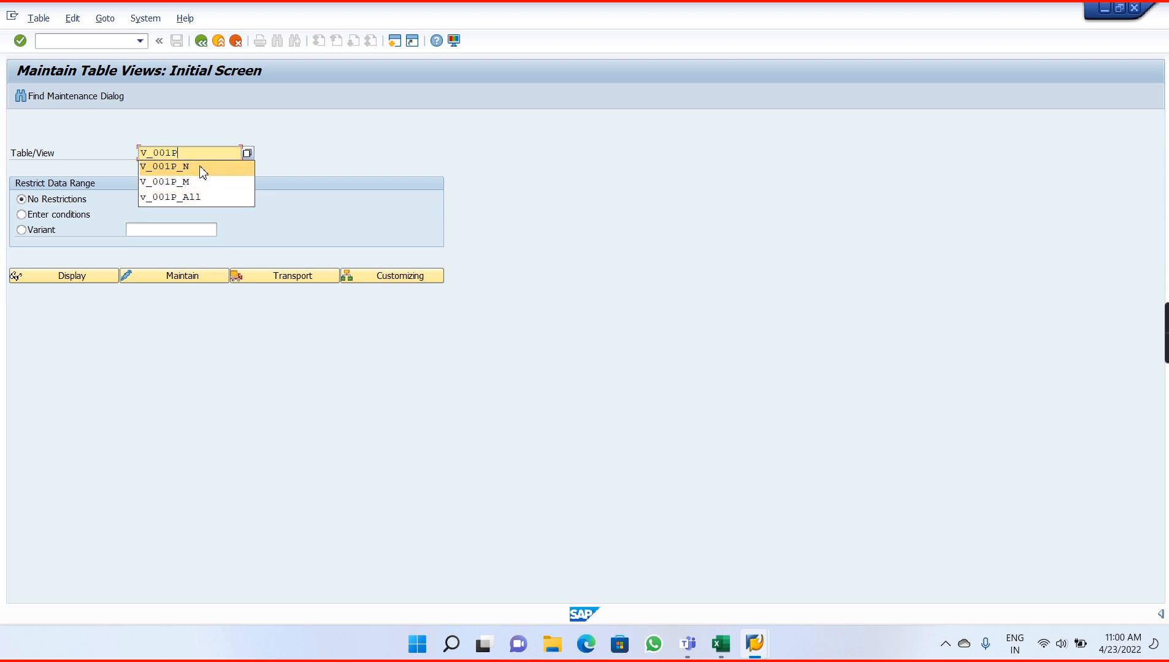
{"action": "type", "text": "_all"}
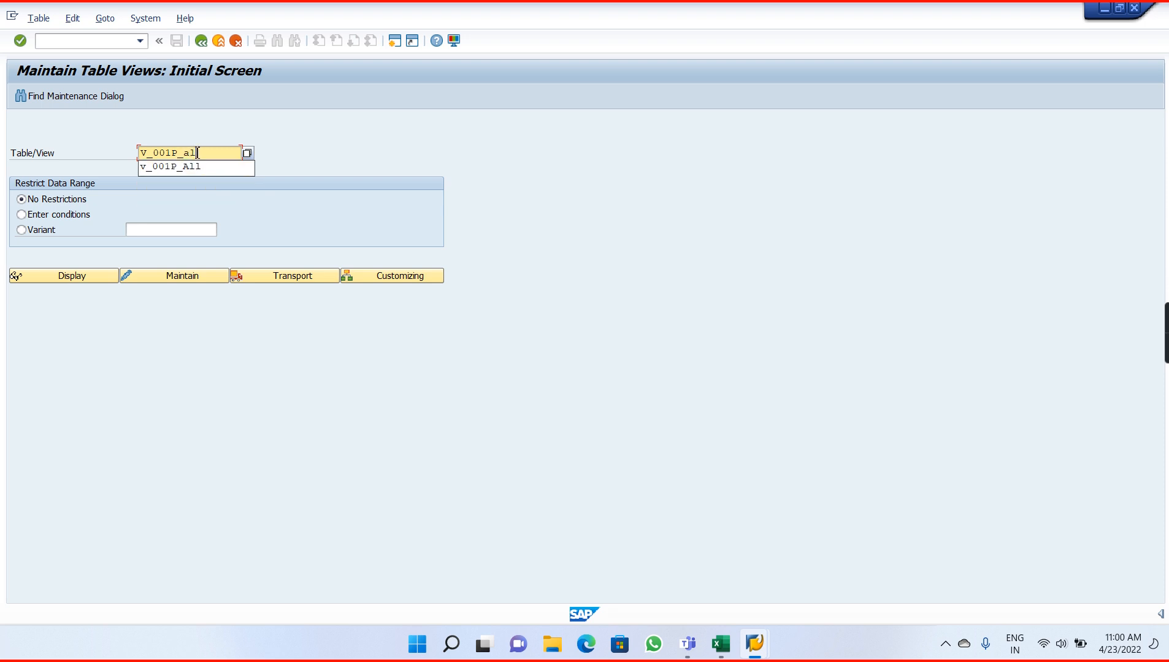
{"action": "key", "text": "Return"}
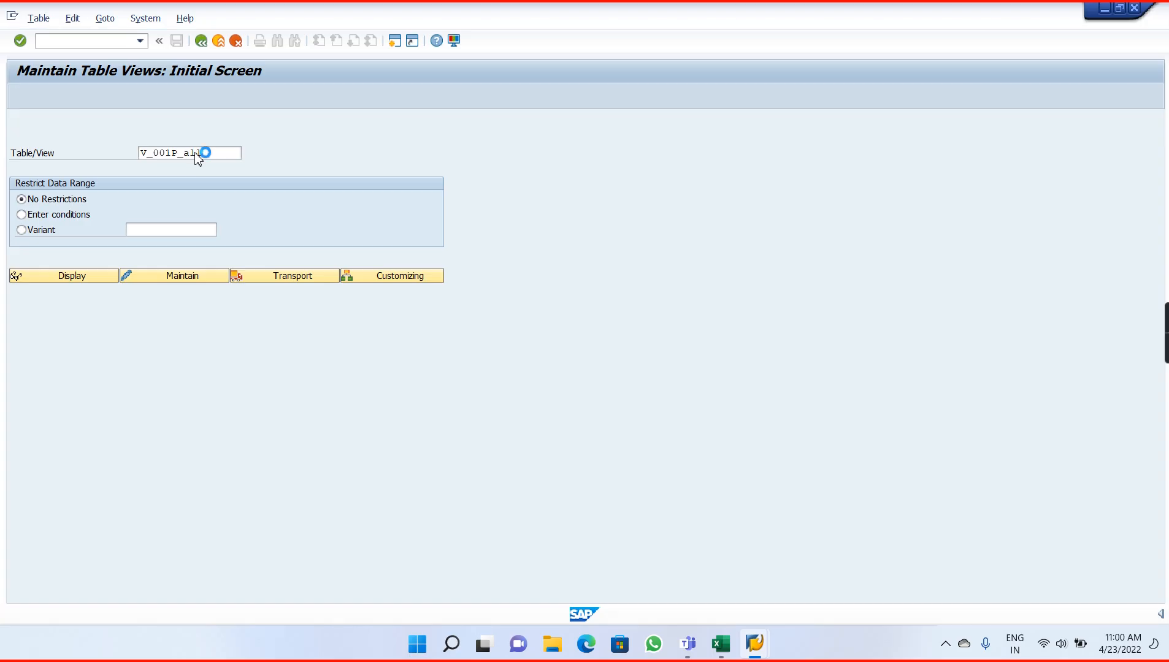
{"action": "key", "text": "Return"}
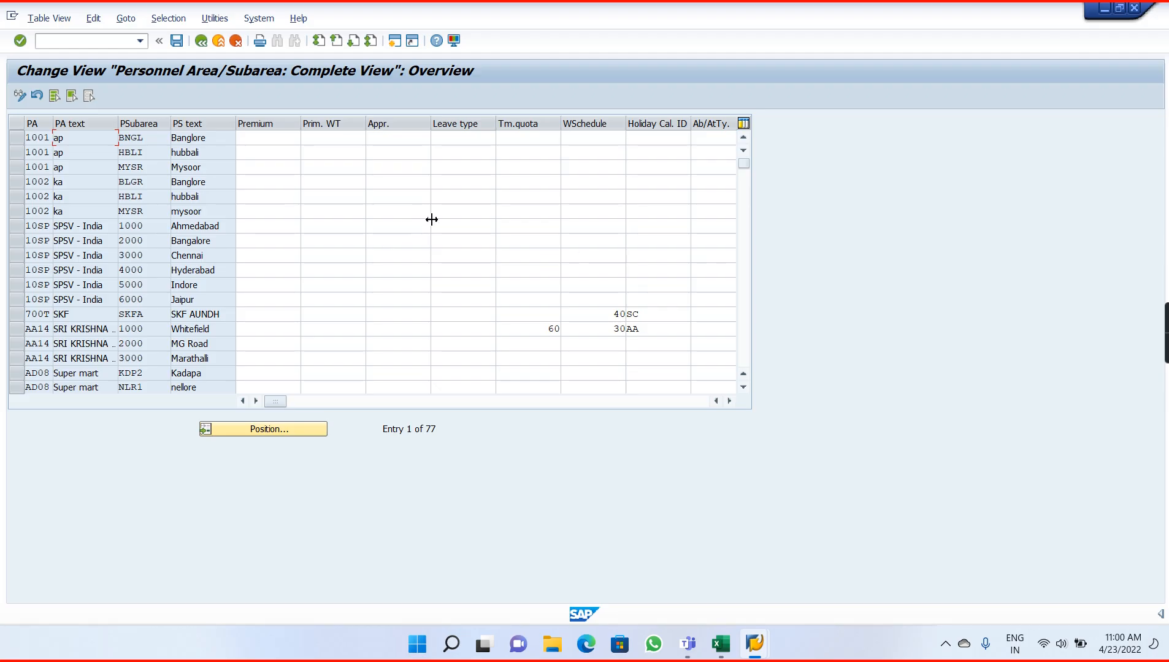
Browse the Personnel Area/Subarea complete view and position the list at personnel area AV01.
{"action": "left_click", "coordinate": [729, 401]}
{"action": "left_click", "coordinate": [729, 401]}
{"action": "left_click", "coordinate": [729, 401]}
{"action": "left_click", "coordinate": [729, 401]}
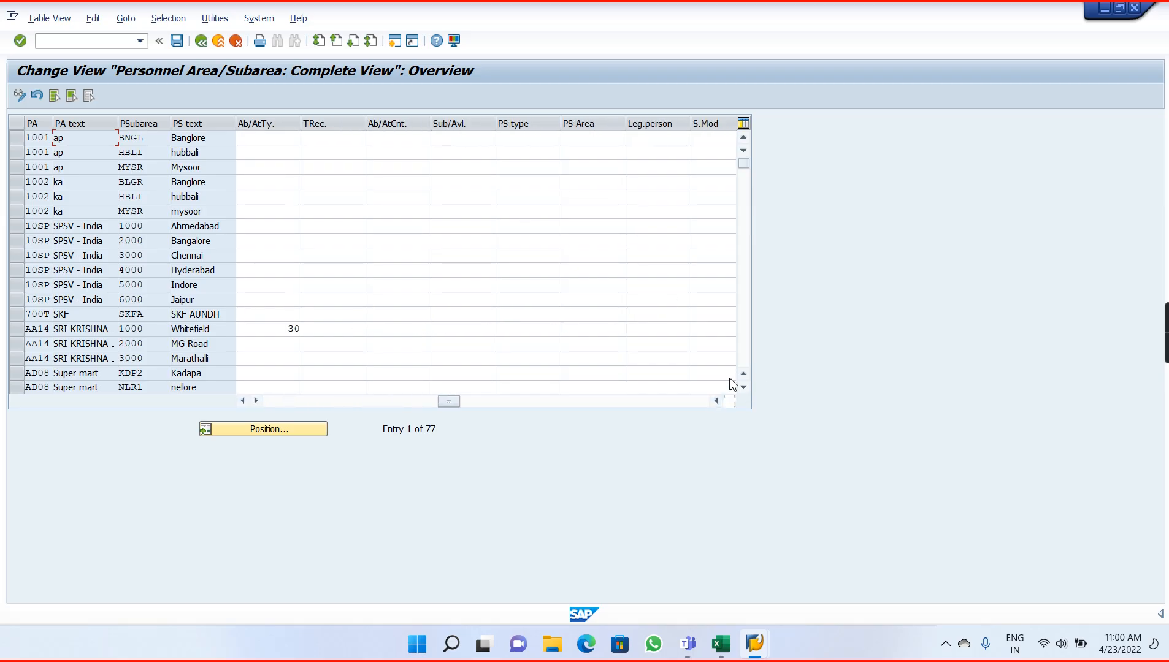
{"action": "left_click", "coordinate": [744, 347]}
{"action": "left_click", "coordinate": [744, 347]}
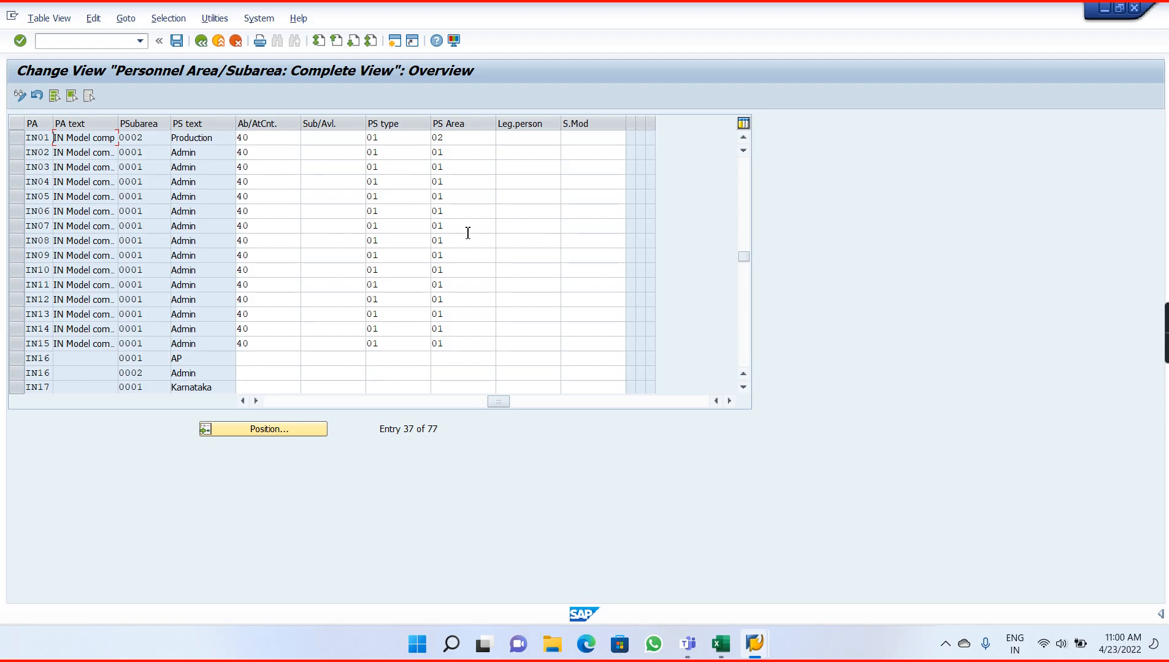
{"action": "left_click", "coordinate": [249, 436]}
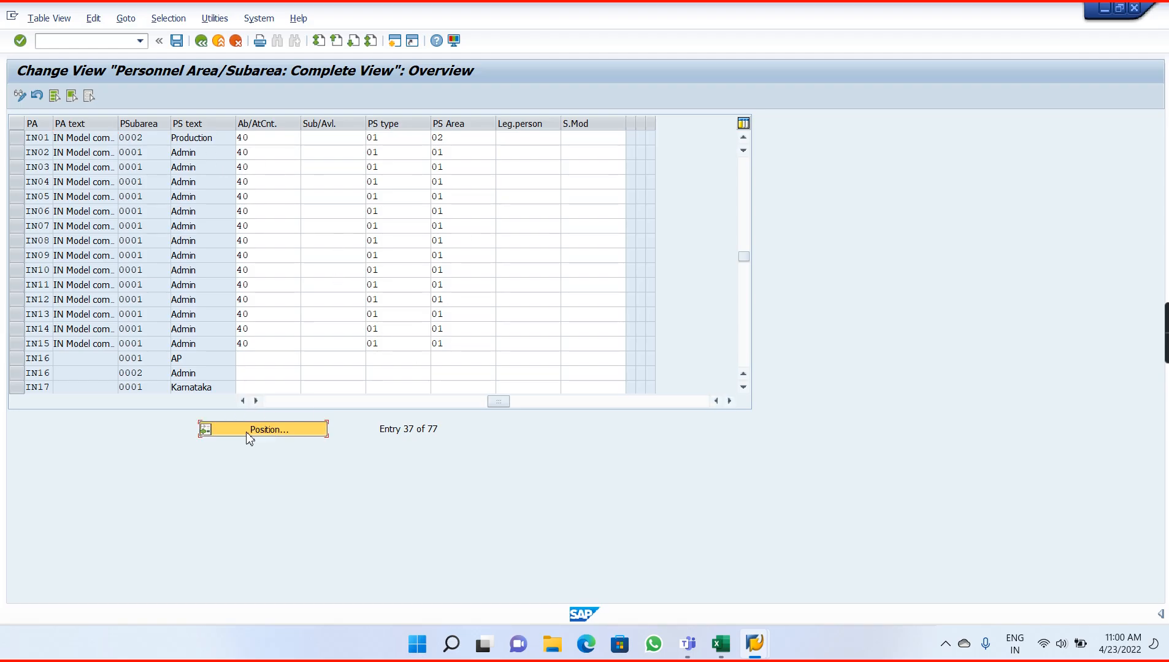
{"action": "type", "text": "AV01"}
{"action": "key", "text": "Return"}
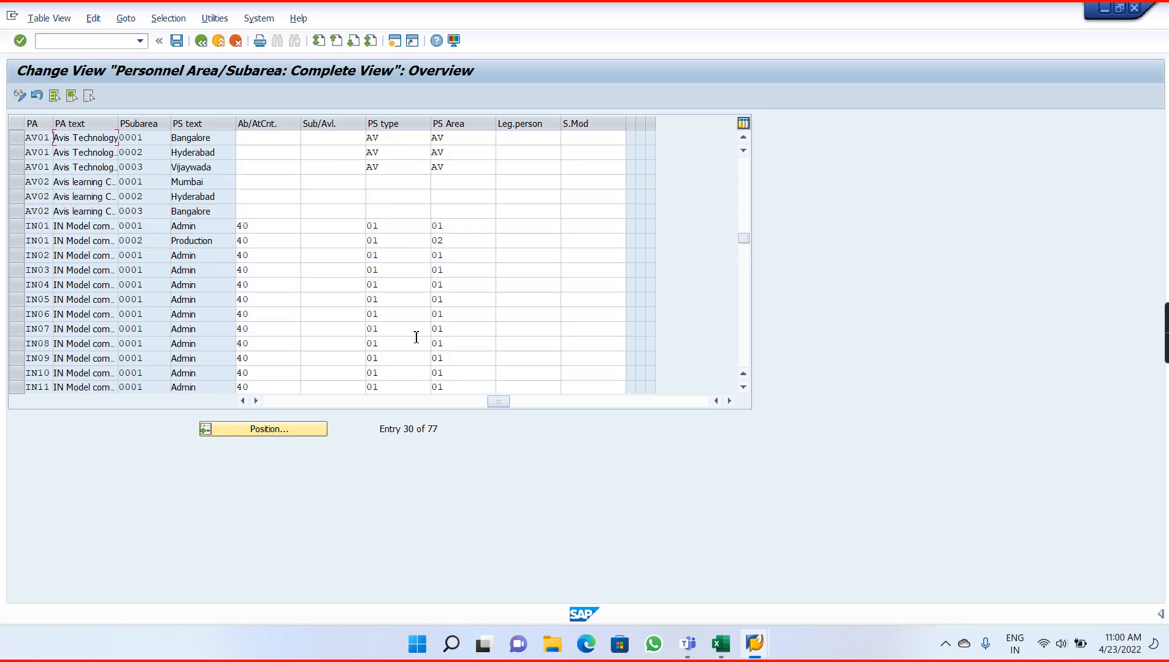
Examine the AV01 subarea groupings from PS type back to Premium, and return to the table view initial screen.
{"action": "left_click", "coordinate": [243, 402]}
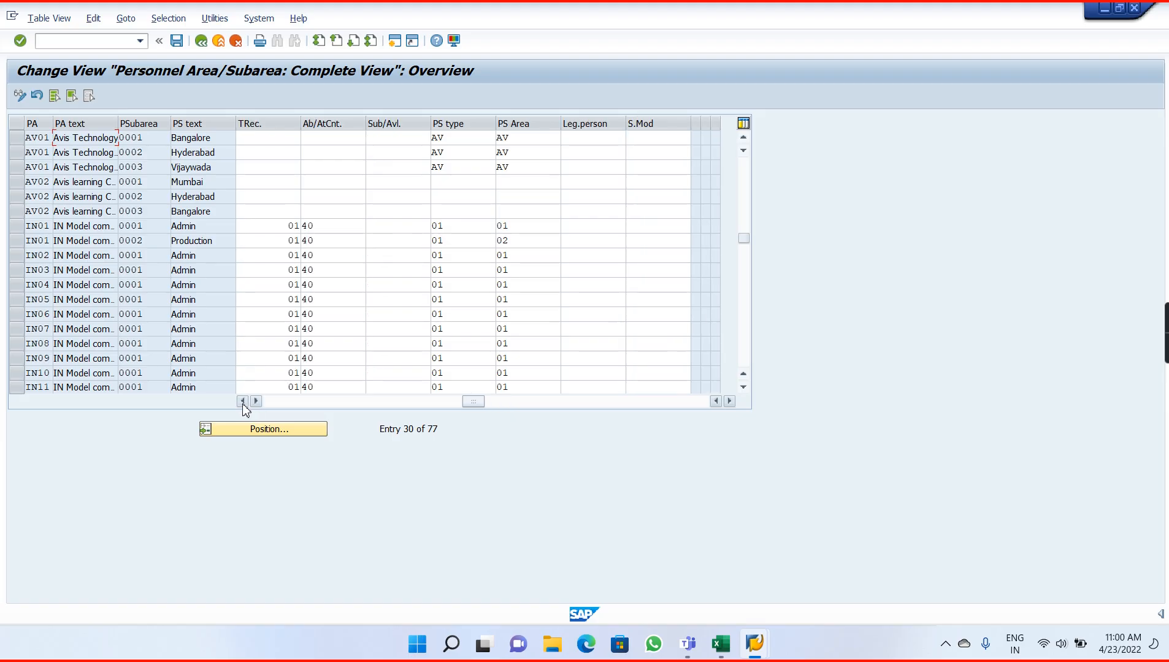
{"action": "left_click", "coordinate": [243, 401]}
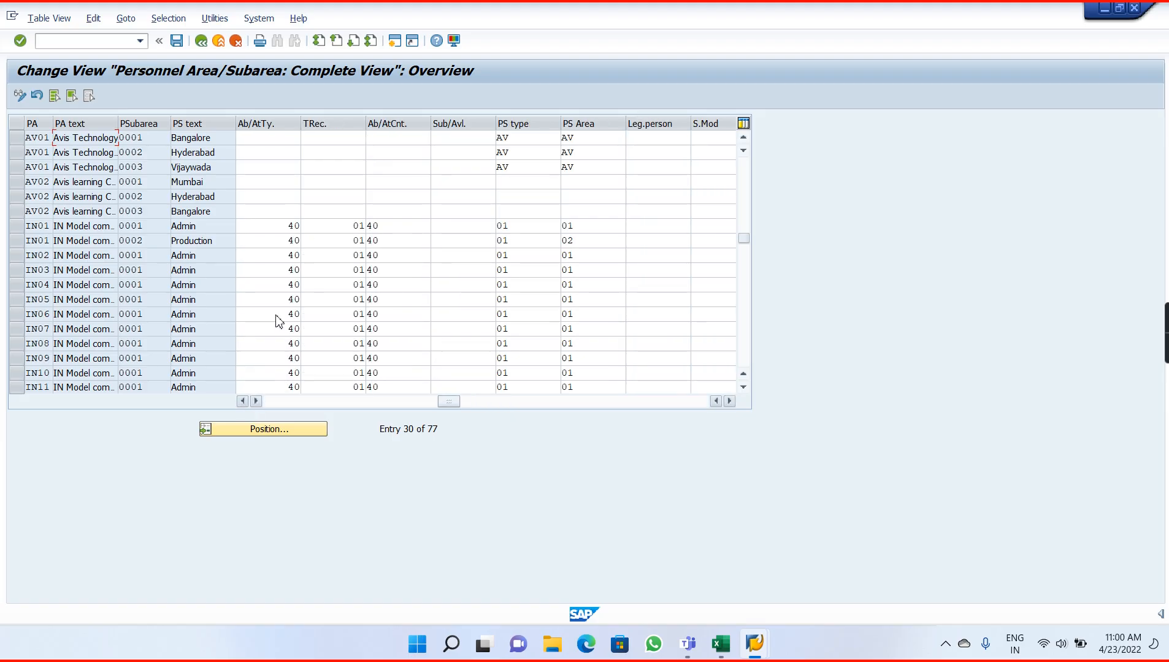
{"action": "left_click", "coordinate": [244, 401]}
{"action": "left_click", "coordinate": [244, 401]}
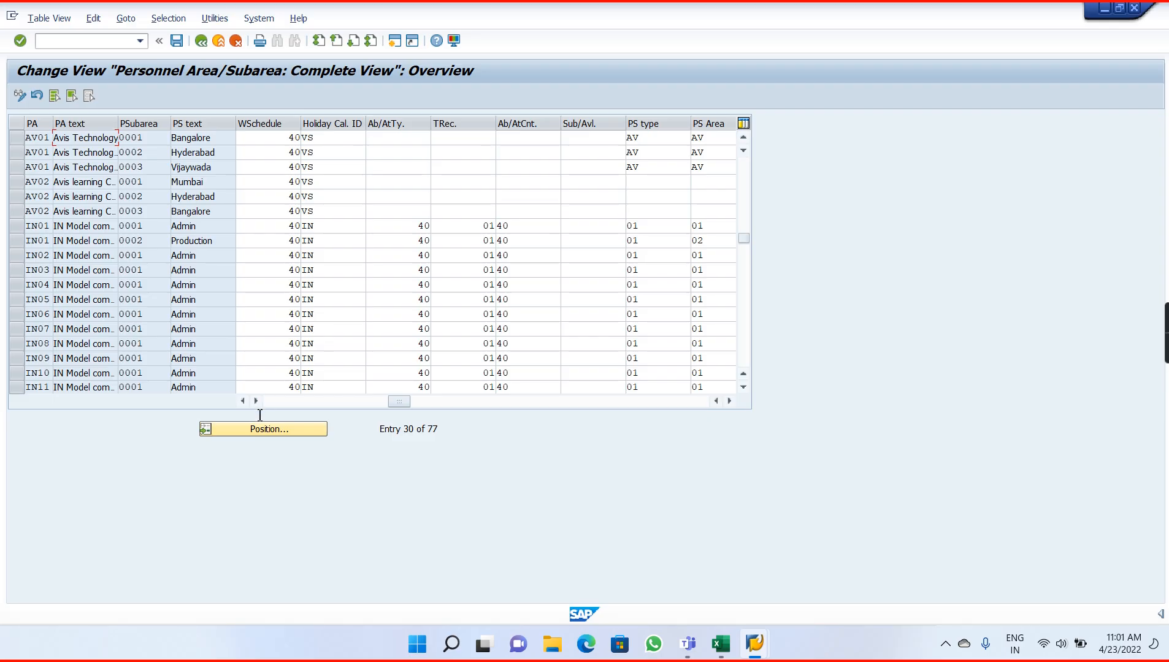
{"action": "left_click", "coordinate": [243, 401]}
{"action": "left_click", "coordinate": [242, 401]}
{"action": "left_click", "coordinate": [243, 402]}
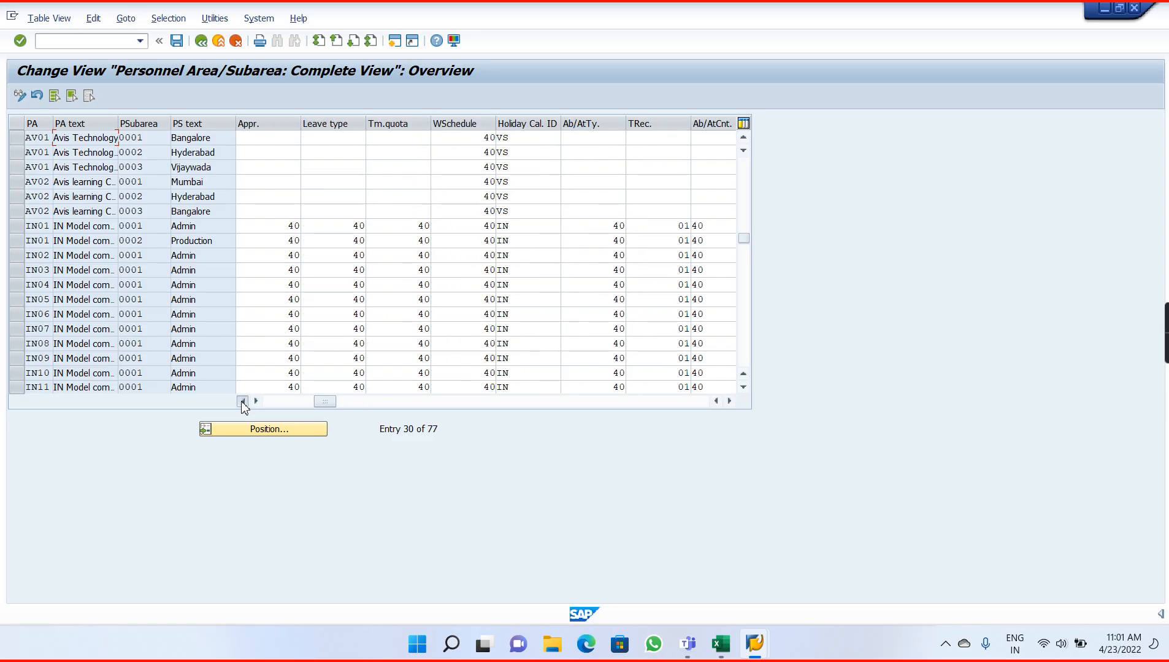
{"action": "left_click", "coordinate": [242, 401]}
{"action": "left_click", "coordinate": [243, 401]}
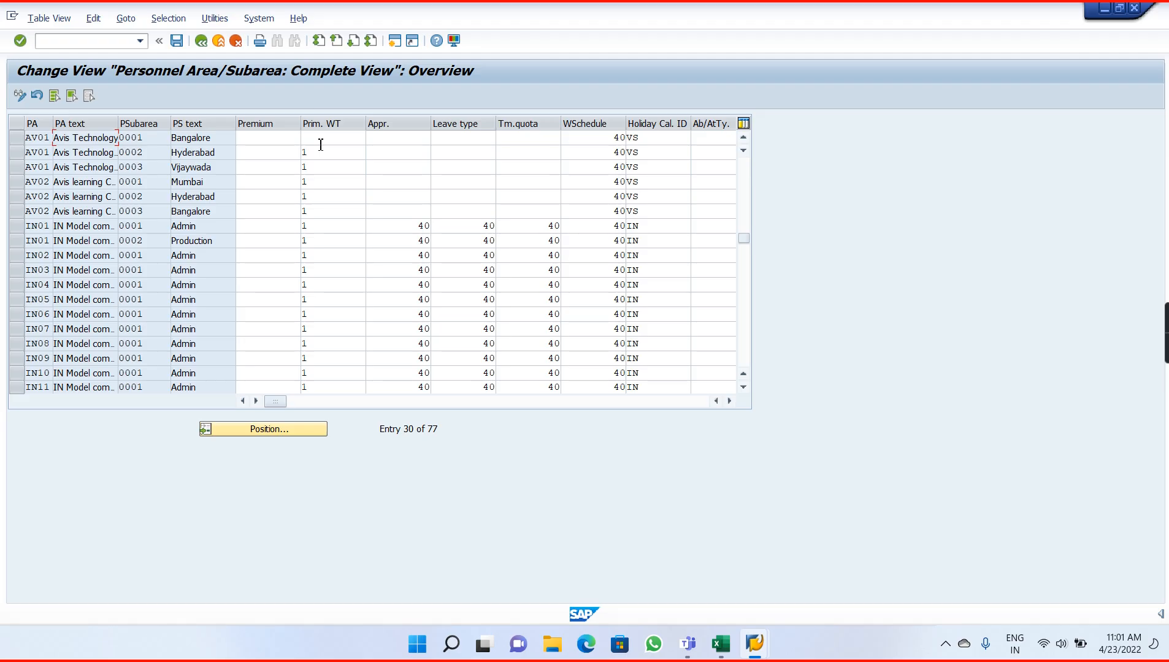
{"action": "left_click", "coordinate": [201, 42]}
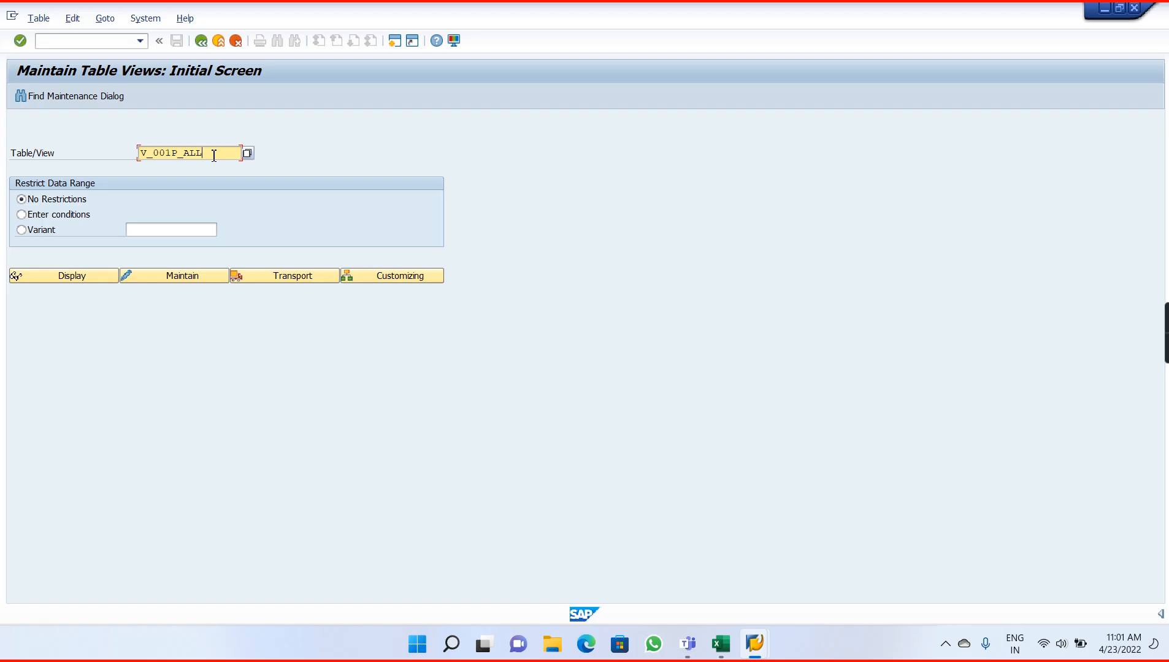
Open table view V_503_ALL for maintenance and confirm the country grouping work area.
{"action": "key", "text": "BackSpace"}
{"action": "key", "text": "BackSpace"}
{"action": "key", "text": "BackSpace"}
{"action": "key", "text": "BackSpace"}
{"action": "key", "text": "BackSpace"}
{"action": "key", "text": "BackSpace"}
{"action": "key", "text": "BackSpace"}
{"action": "key", "text": "BackSpace"}
{"action": "type", "text": "503"}
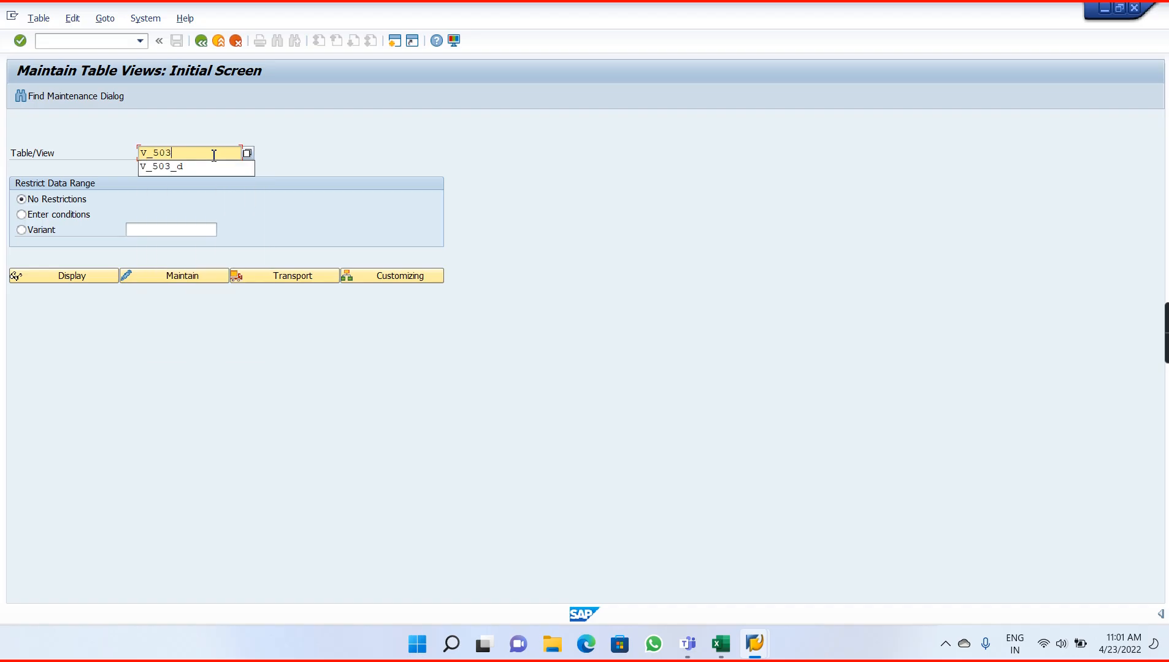
{"action": "type", "text": "_all"}
{"action": "key", "text": "Return"}
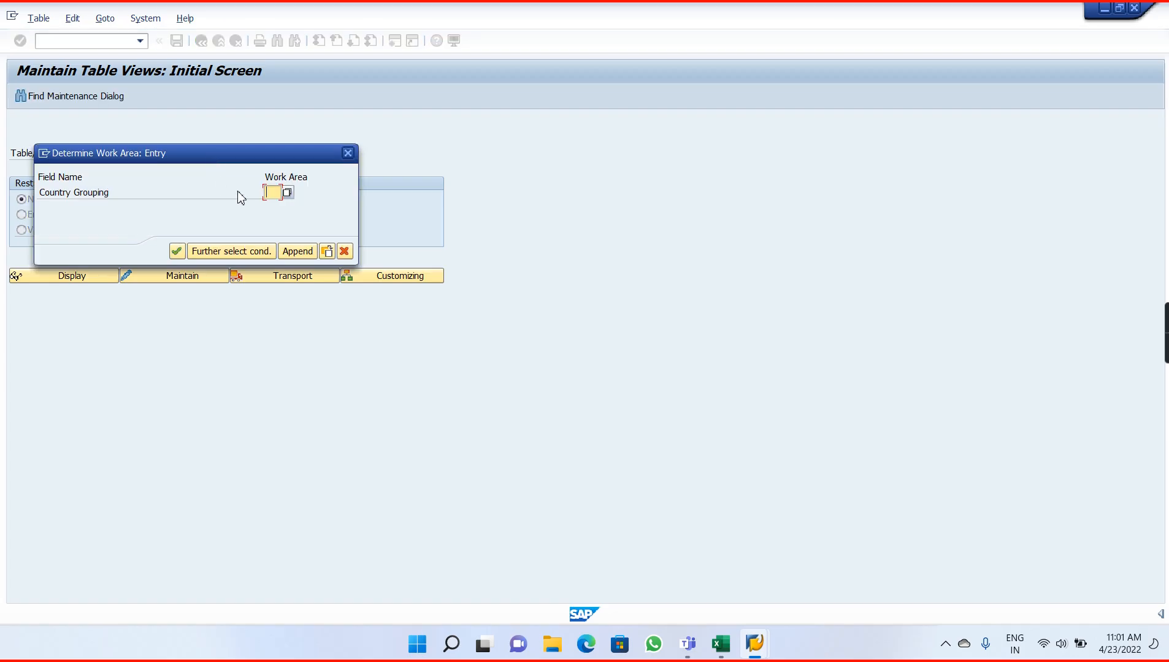
{"action": "key", "text": "Return"}
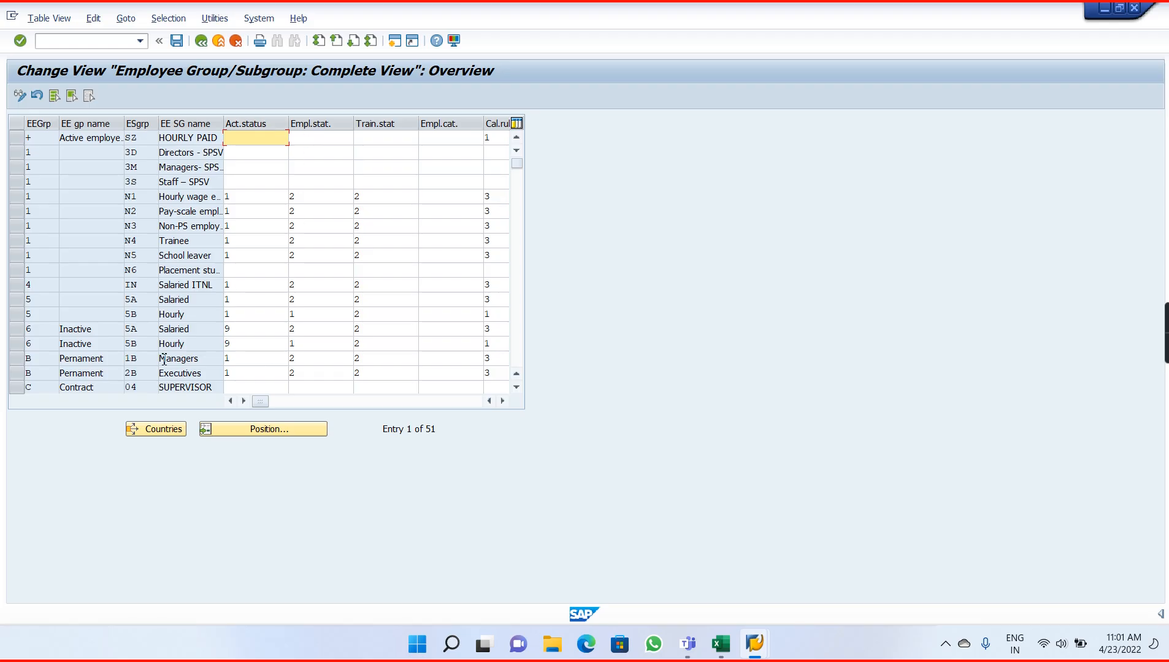
Examine the grouping columns of the employee group/subgroup view, especially for the Managers subgroup, and return to the initial screen.
{"action": "left_click", "coordinate": [241, 361]}
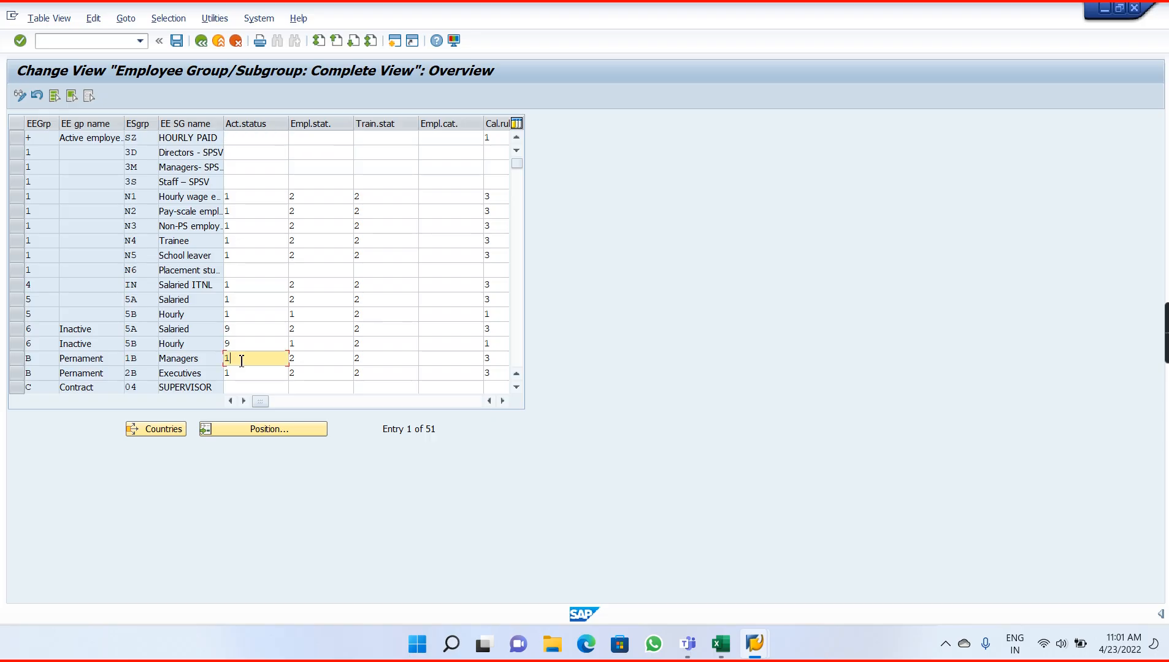
{"action": "left_click", "coordinate": [306, 362]}
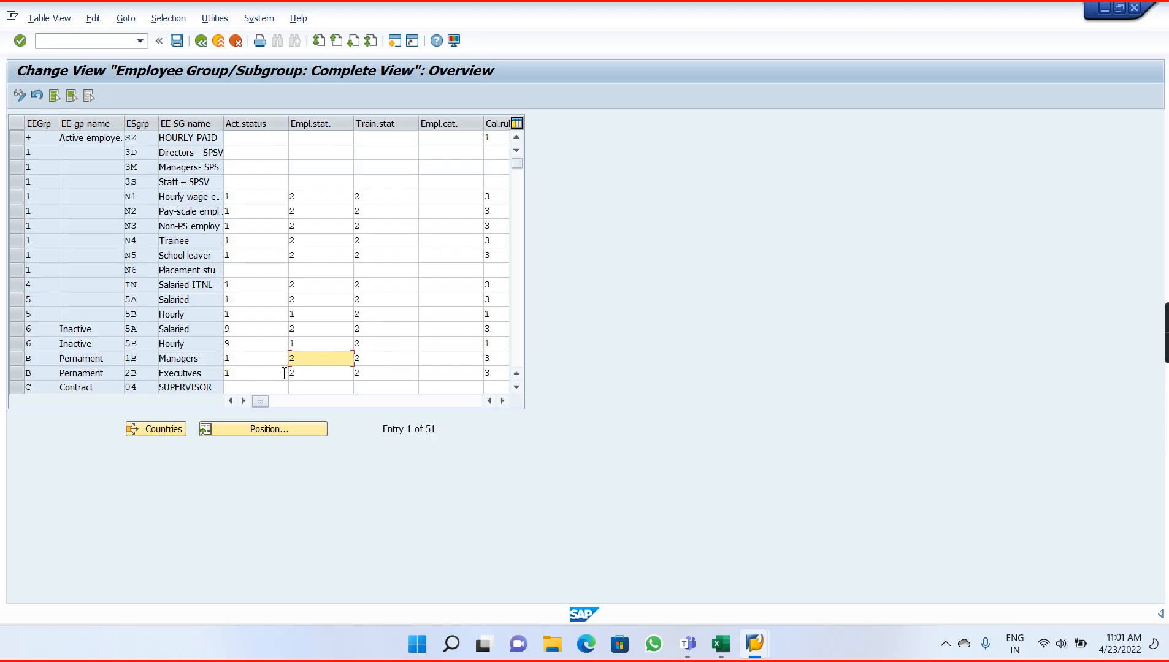
{"action": "left_click", "coordinate": [500, 403]}
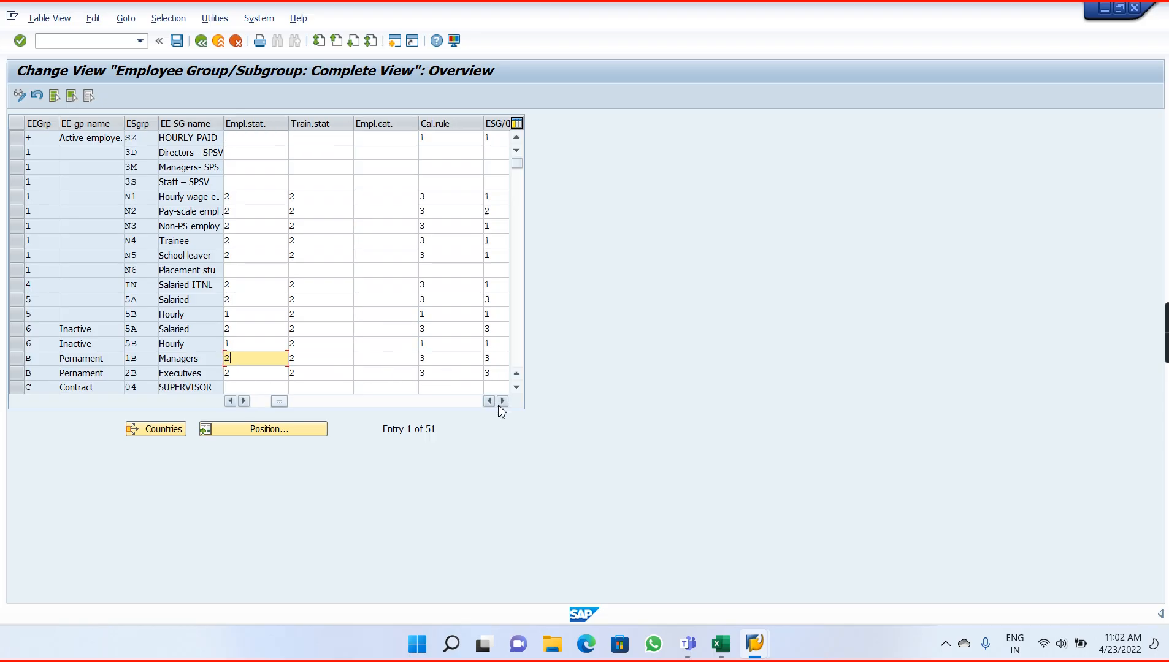
{"action": "left_click", "coordinate": [500, 403]}
{"action": "left_click", "coordinate": [501, 403]}
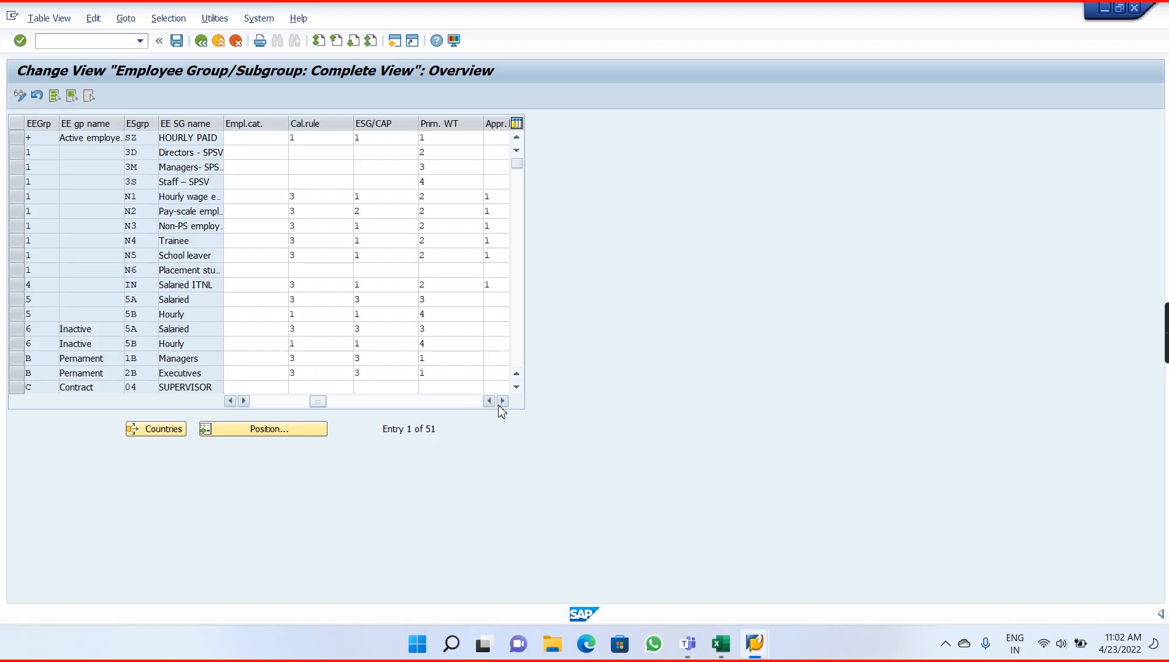
{"action": "left_click", "coordinate": [502, 402]}
{"action": "left_click", "coordinate": [503, 402]}
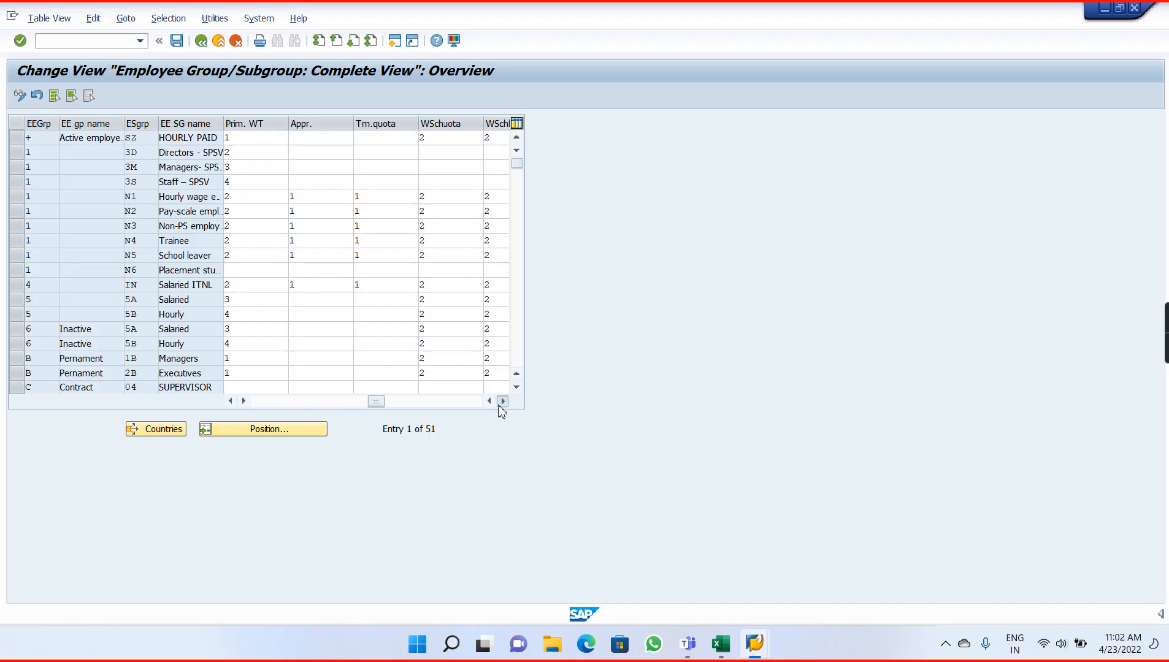
{"action": "left_click", "coordinate": [502, 402]}
{"action": "left_click", "coordinate": [502, 402]}
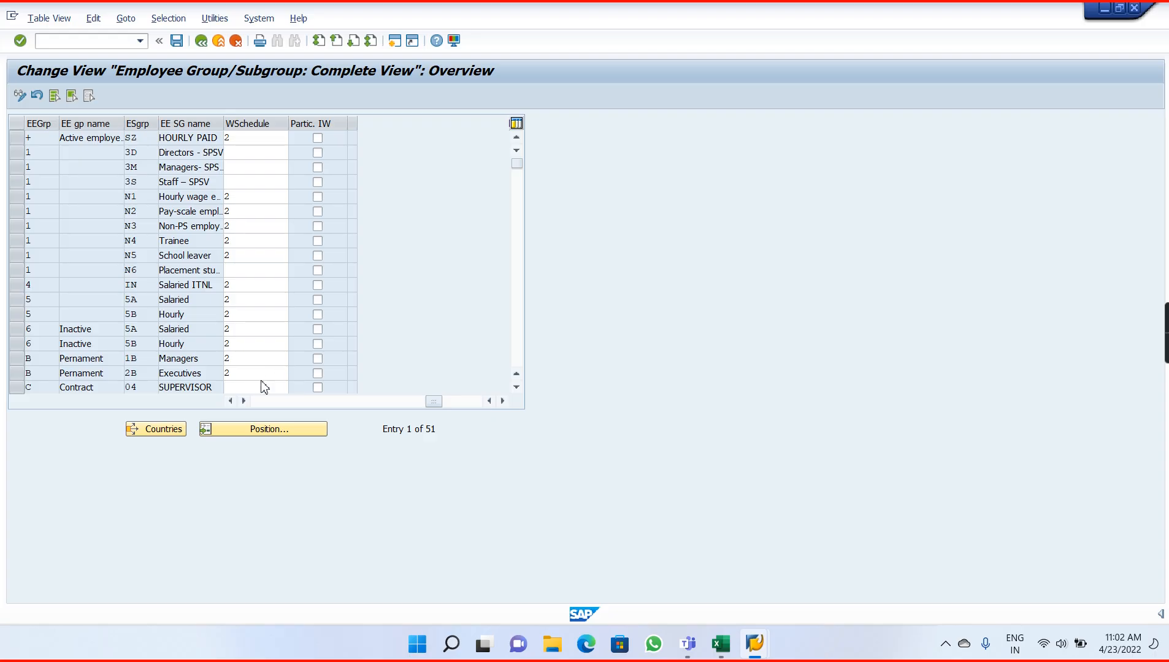
{"action": "left_click", "coordinate": [231, 402]}
{"action": "left_click", "coordinate": [230, 401]}
{"action": "left_click", "coordinate": [230, 401]}
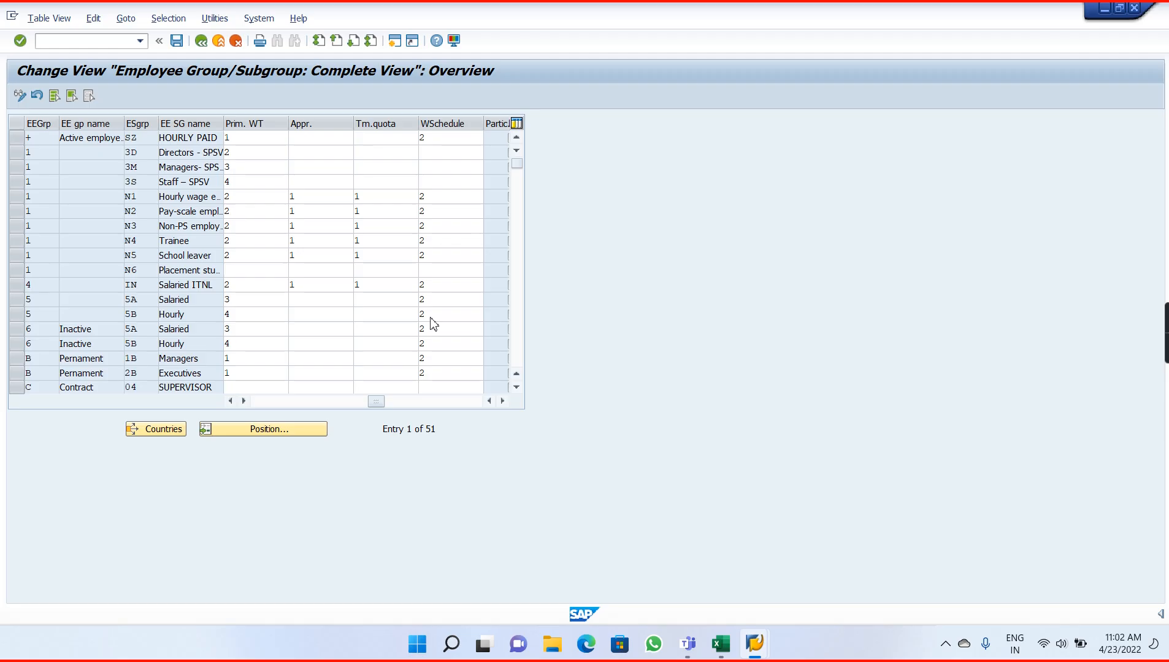
{"action": "left_click", "coordinate": [201, 43]}
Switch to the Payroll Notes workbook in Excel and describe V_001P_All in M4 as "PSG groupings for Personnel areas complete view".
{"action": "key", "text": "alt+Tab"}
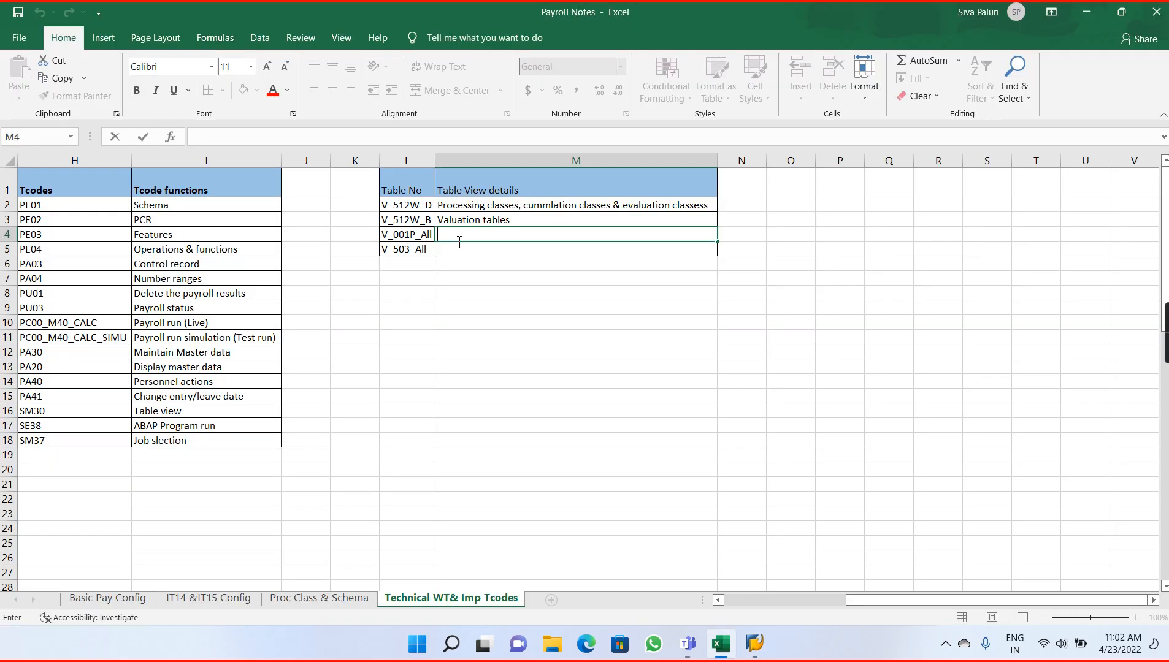
{"action": "type", "text": "Personnel areas"}
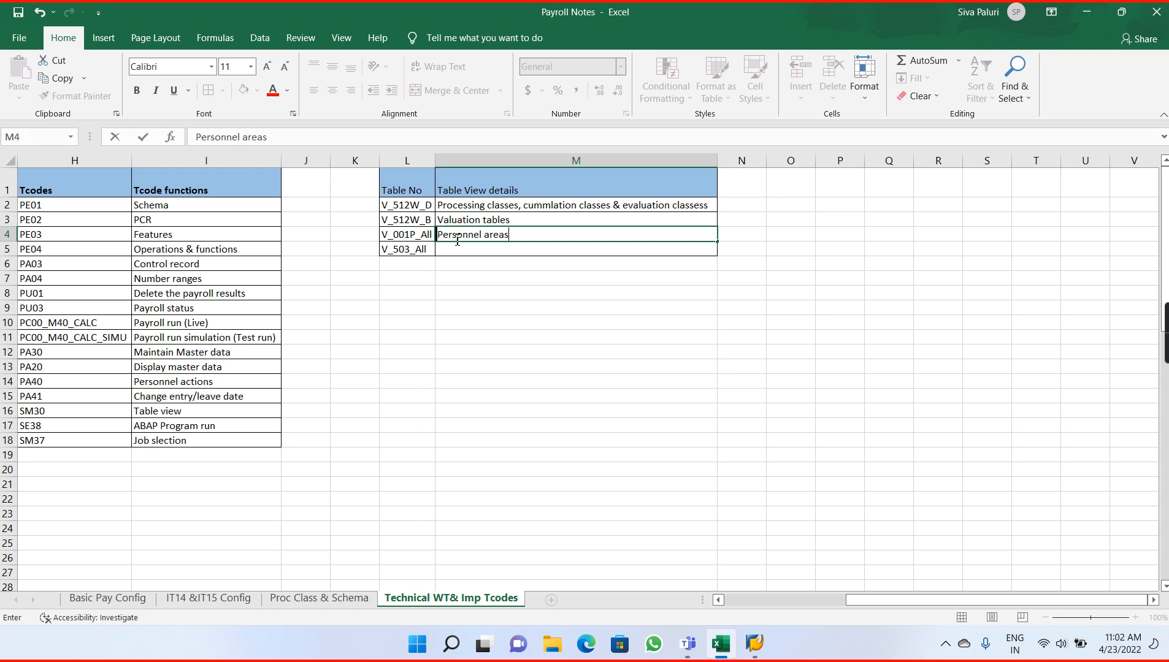
{"action": "type", "text": " complete view"}
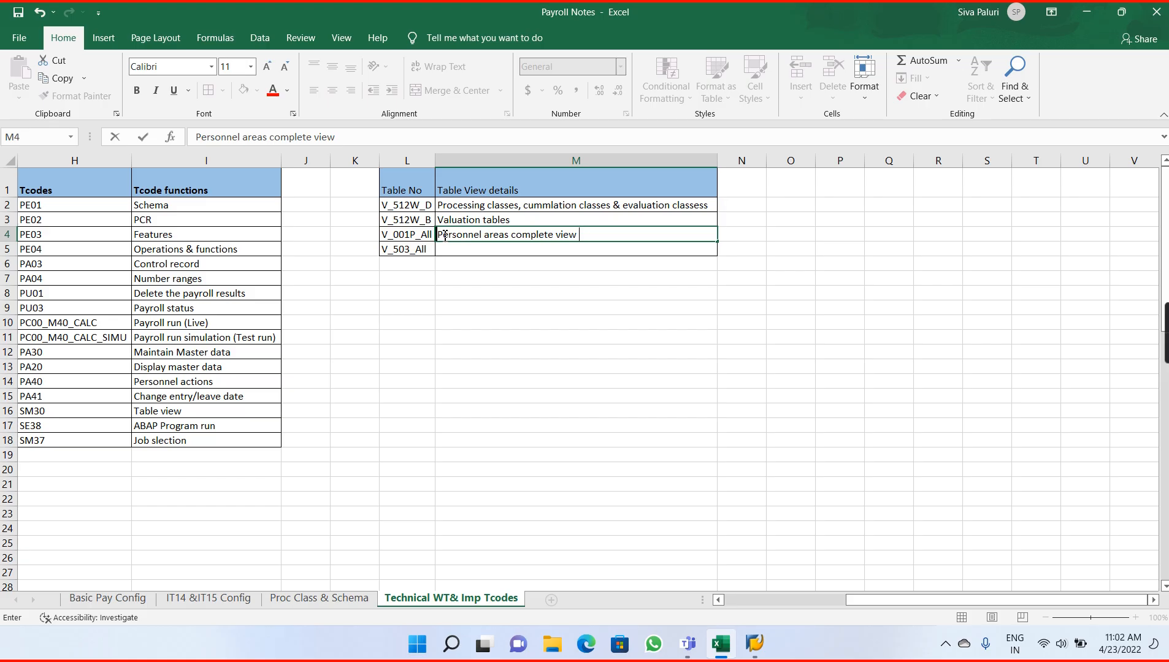
{"action": "type", "text": "PSG group"}
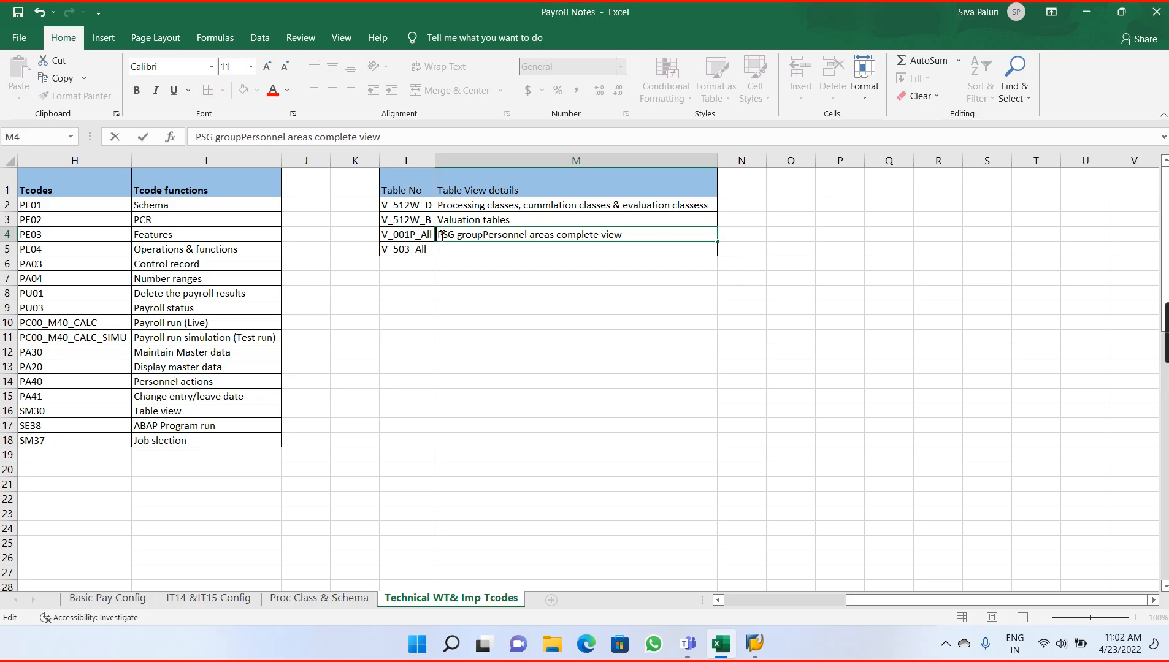
{"action": "type", "text": "ingd"}
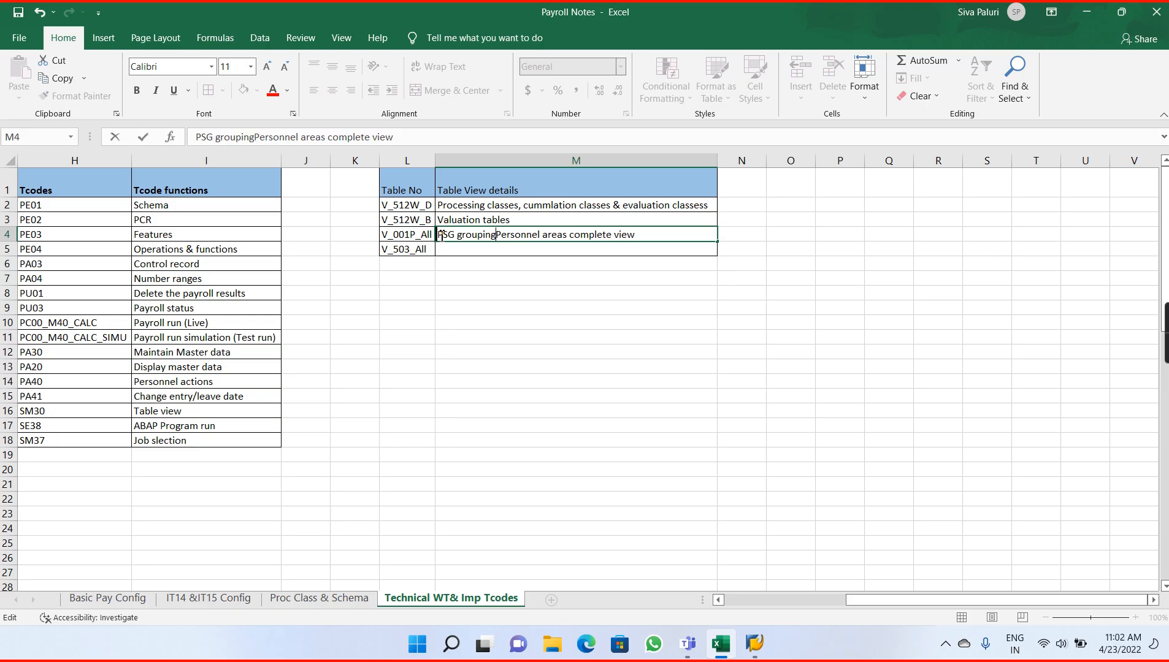
{"action": "key", "text": "BackSpace"}
{"action": "key", "text": "BackSpace"}
{"action": "type", "text": "s for"}
{"action": "key", "text": "Return"}
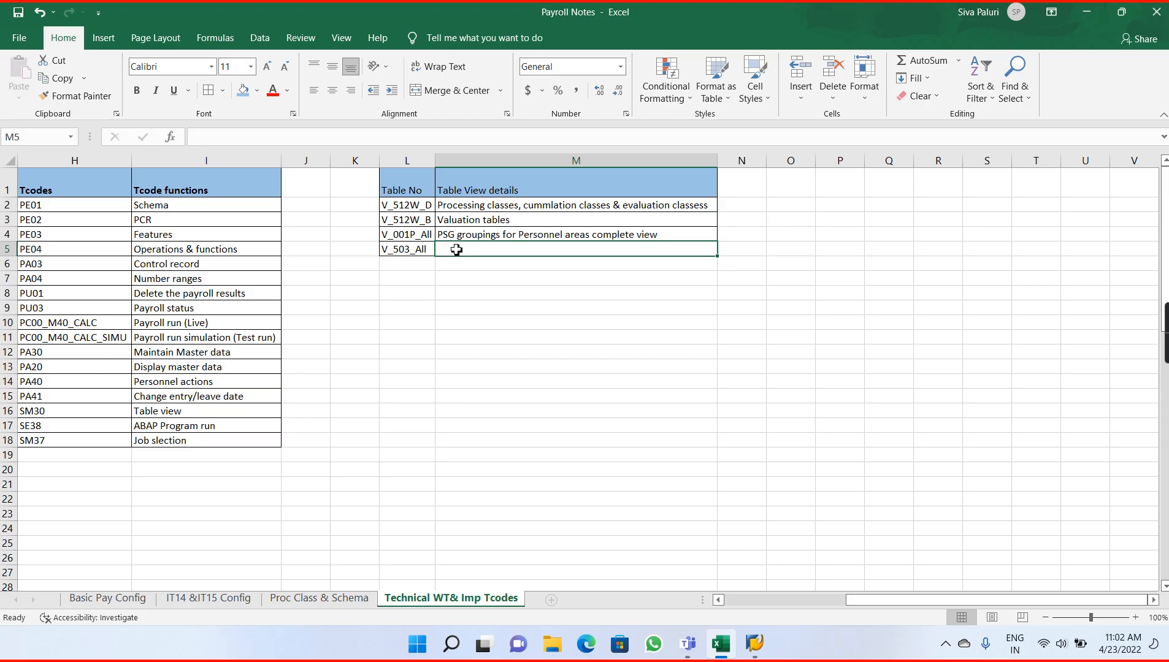
Describe V_503_All in M5 as "ESG Grouping for Employee groups/Emp sub groups complete view" and fit column M to its text.
{"action": "type", "text": "ESG Grouping for Employ"}
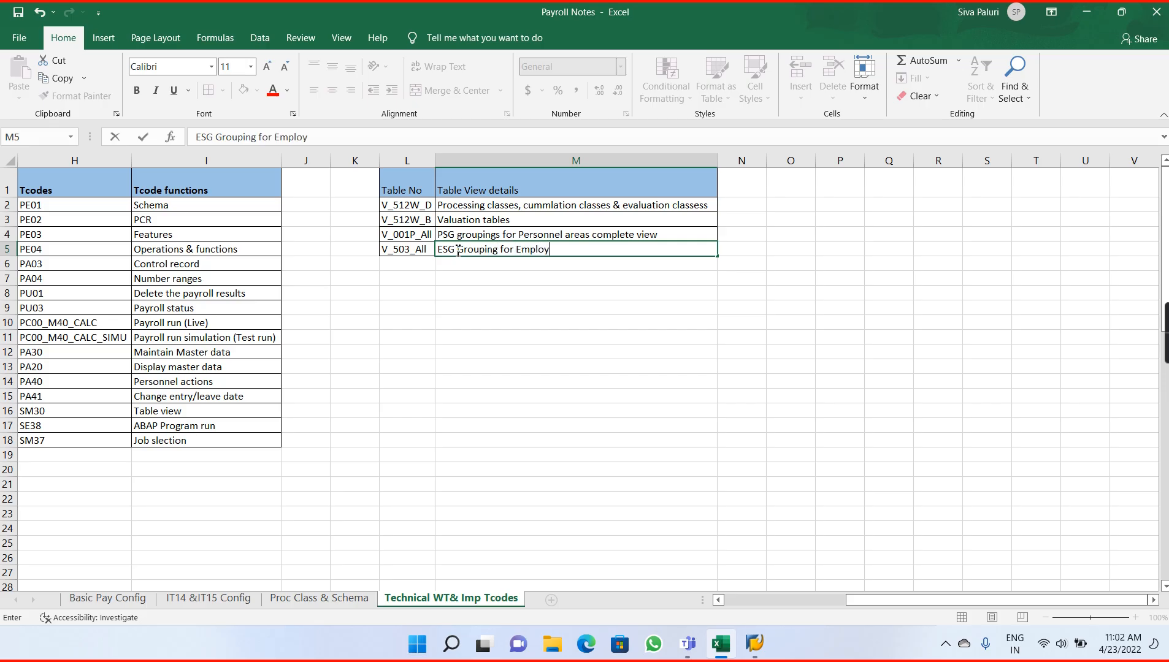
{"action": "type", "text": "ee groups/Emp sub groups"}
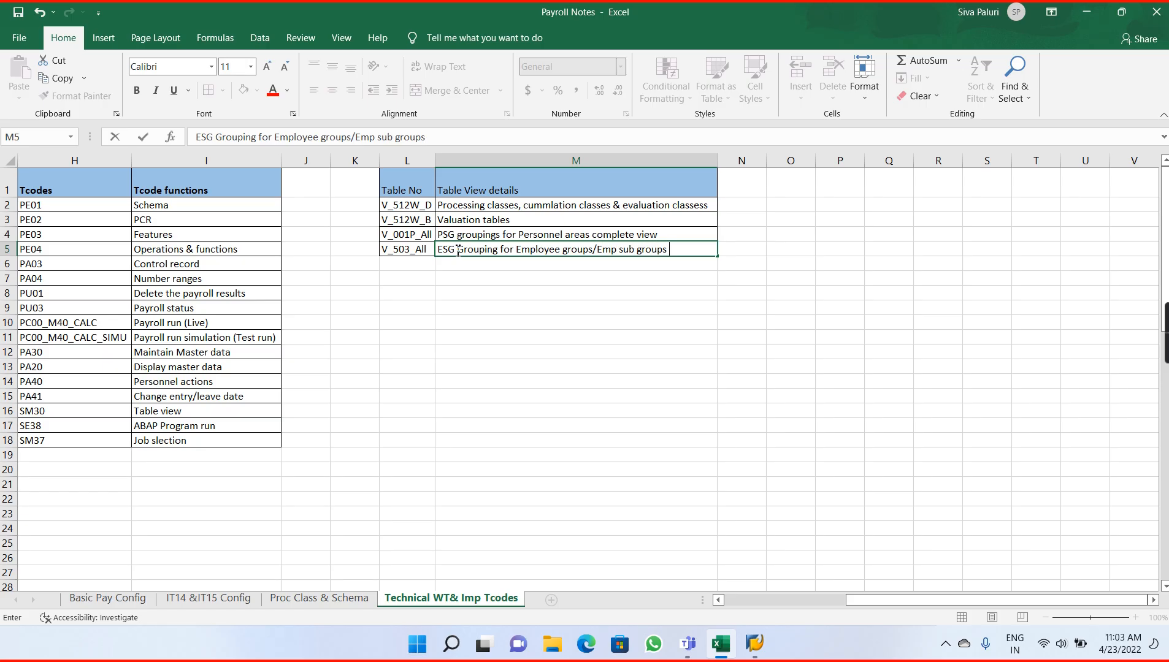
{"action": "type", "text": " complete view"}
{"action": "key", "text": "Return"}
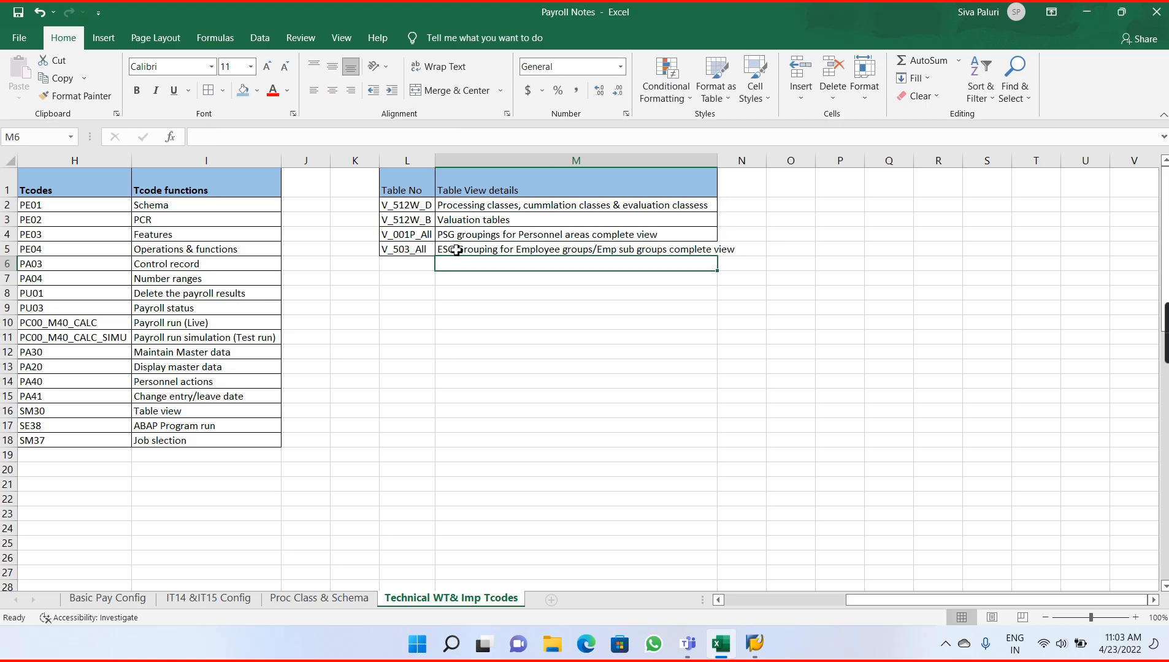
{"action": "double_click", "coordinate": [719, 161]}
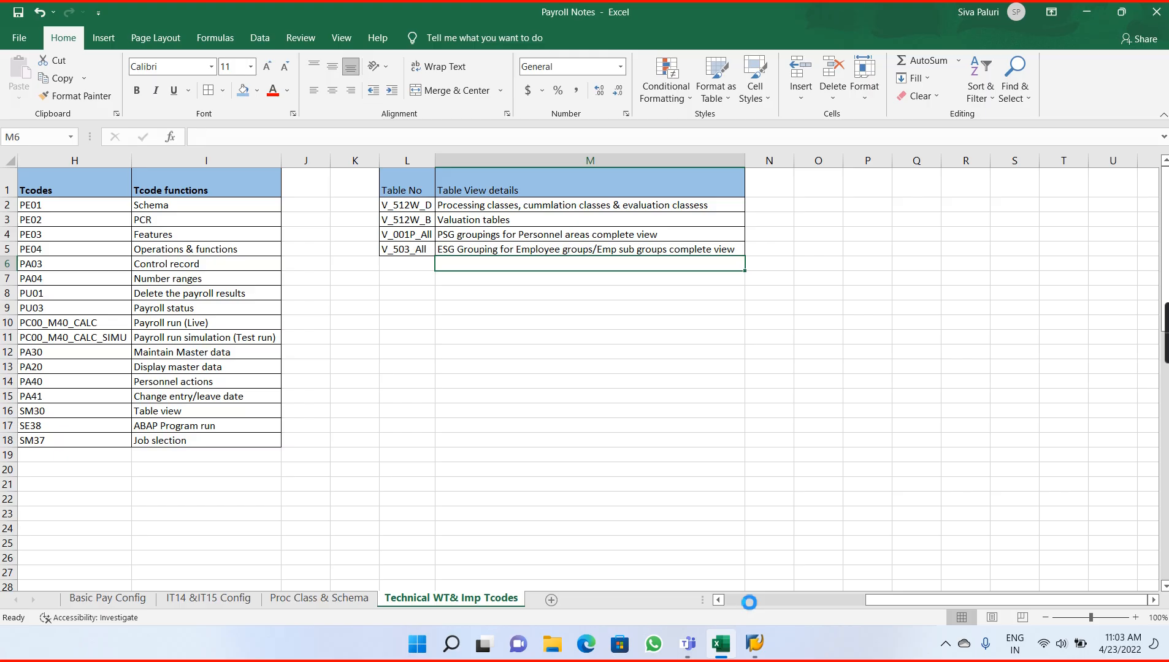
Switch back to SAP, leave table view maintenance and start transaction pc00_m40_calc for the India payroll driver.
{"action": "mouse_move", "coordinate": [696, 649]}
{"action": "mouse_move", "coordinate": [757, 650]}
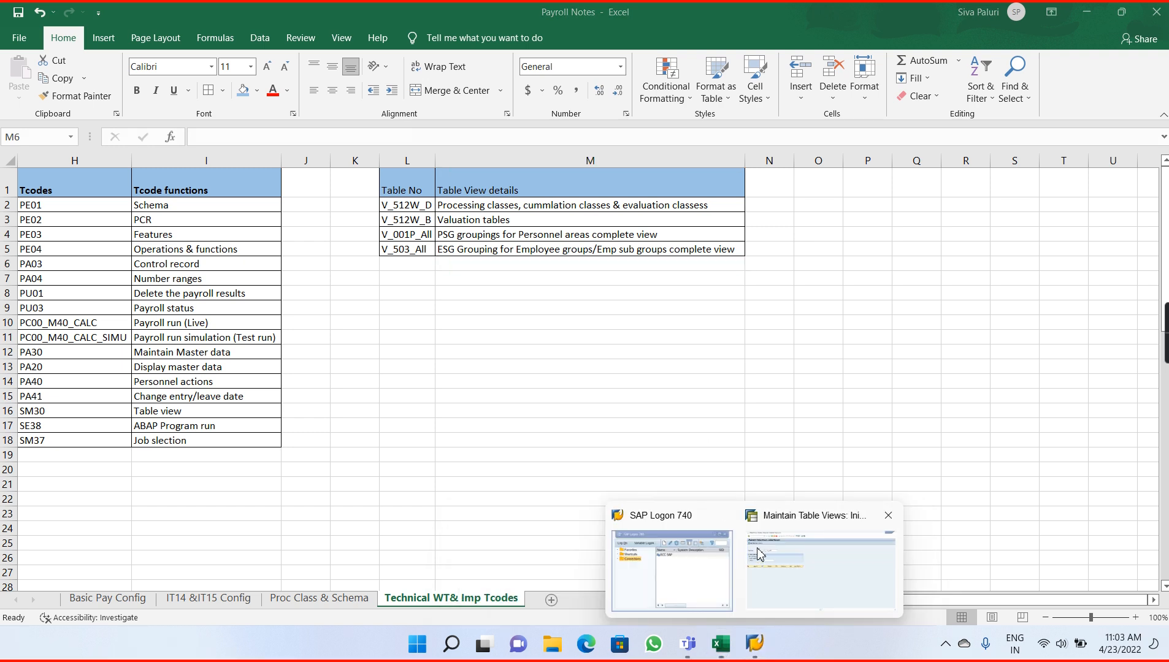
{"action": "left_click", "coordinate": [775, 561]}
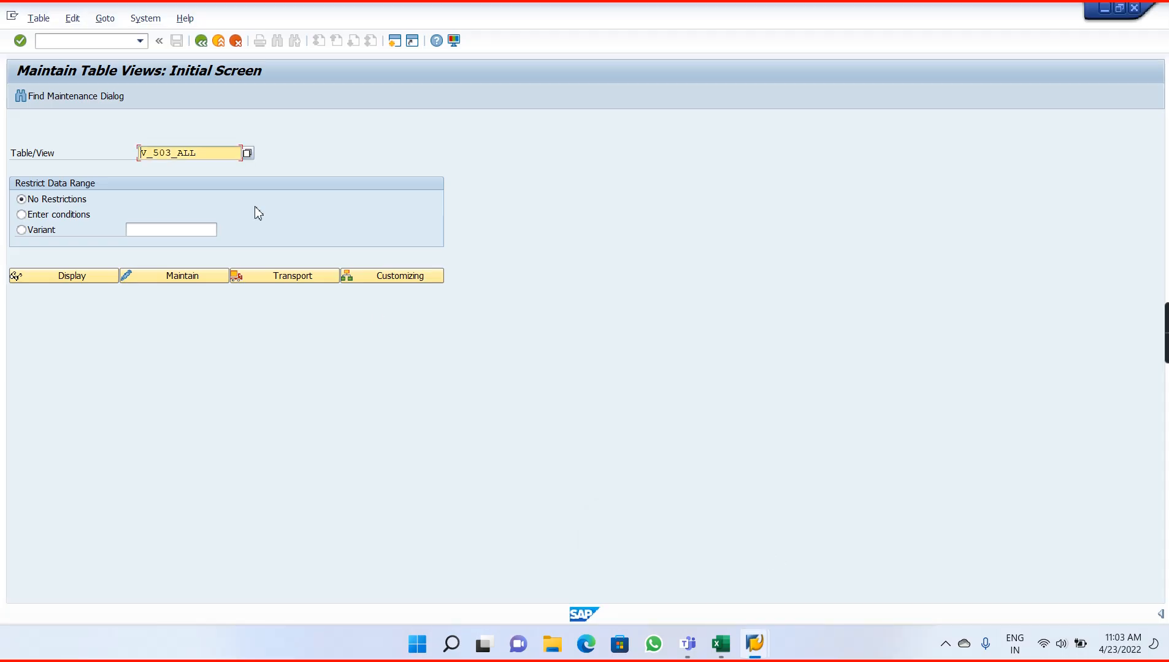
{"action": "left_click", "coordinate": [202, 41]}
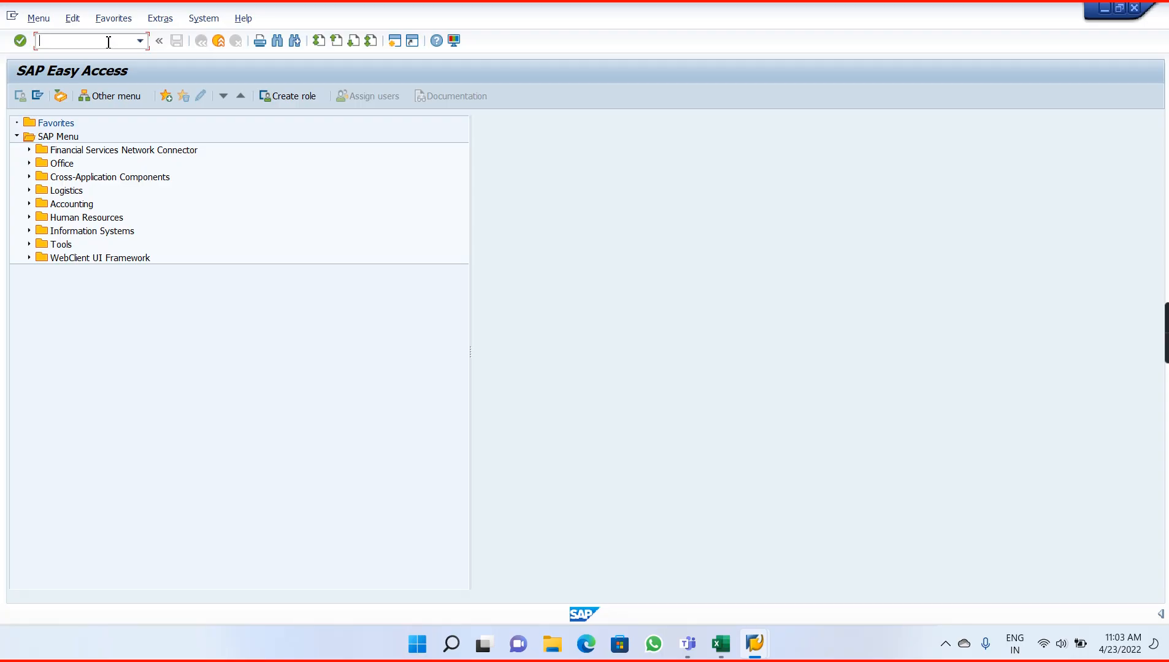
{"action": "type", "text": "pc00_m40_calc"}
{"action": "key", "text": "Return"}
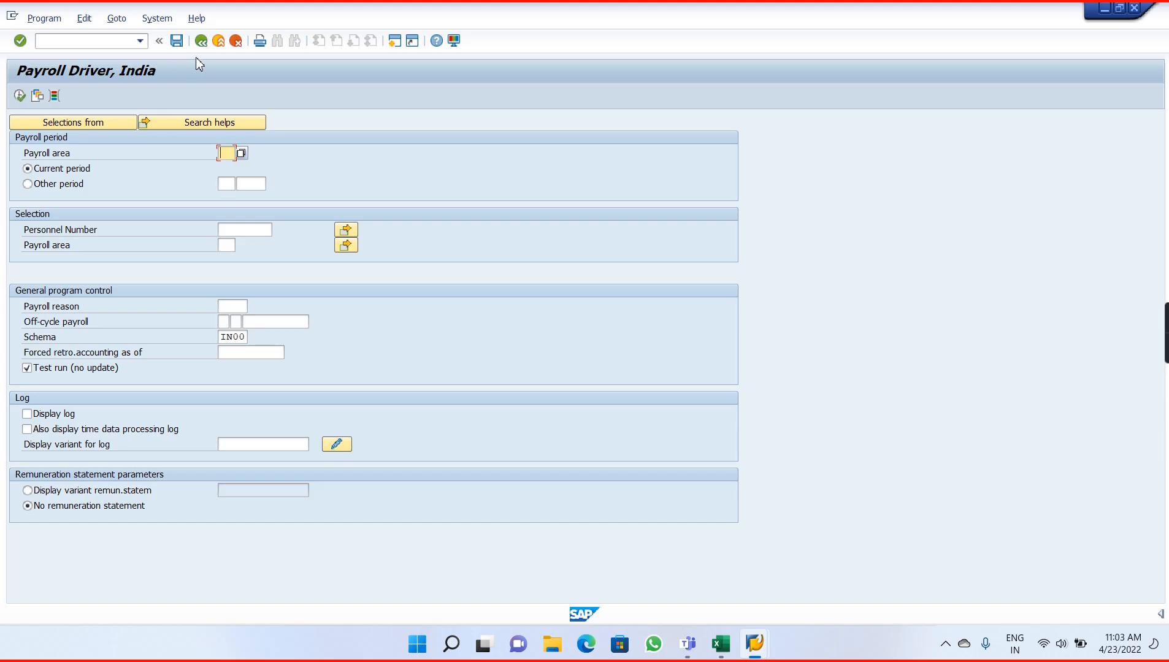
Set the payroll area to AV for both the payroll period and the selection, and enter the employee's personnel number.
{"action": "type", "text": "AV"}
{"action": "key", "text": "Tab"}
{"action": "key", "text": "Tab"}
{"action": "key", "text": "Tab"}
{"action": "key", "text": "Tab"}
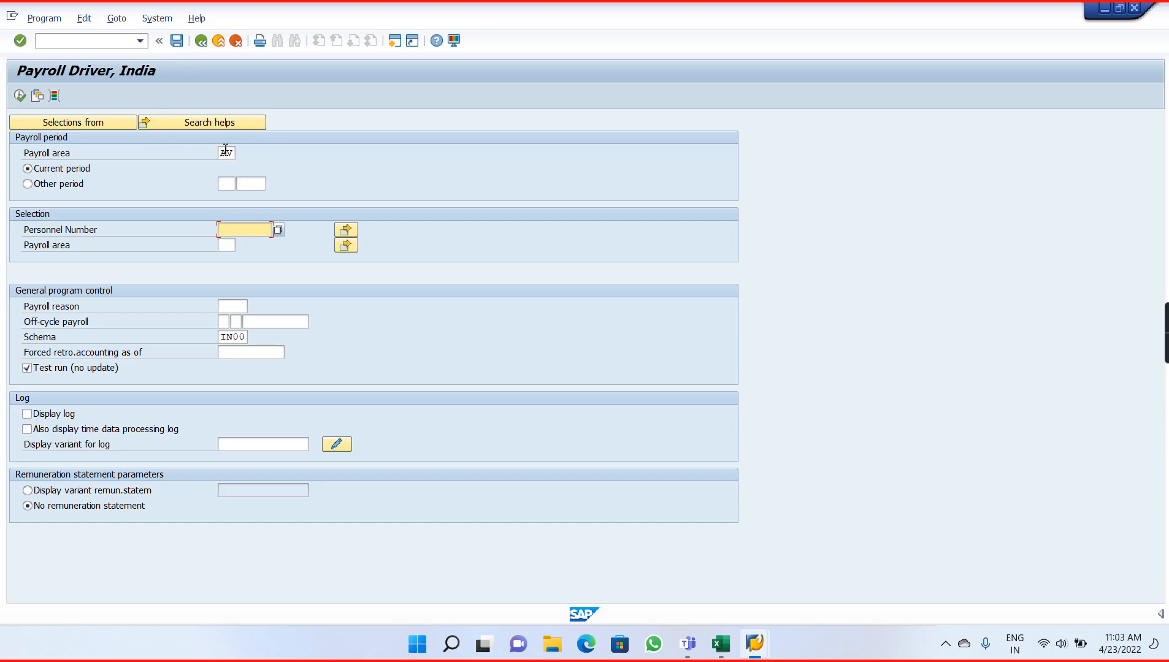
{"action": "type", "text": "9"}
{"action": "key", "text": "BackSpace"}
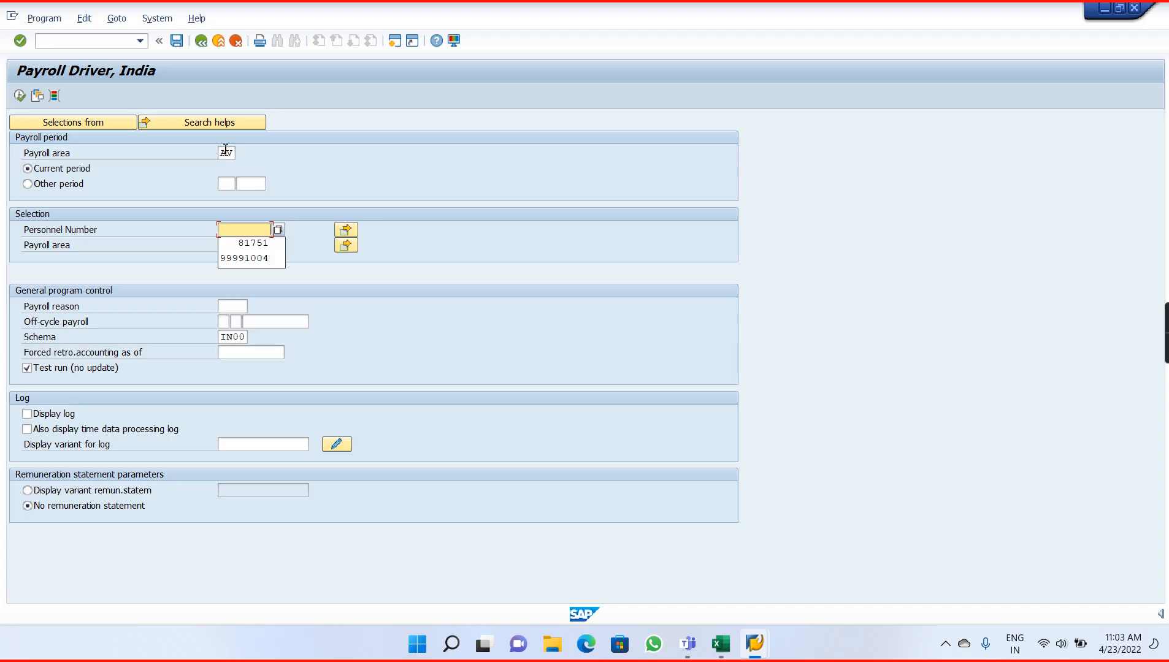
{"action": "key", "text": "Down"}
{"action": "key", "text": "Return"}
{"action": "key", "text": "Return"}
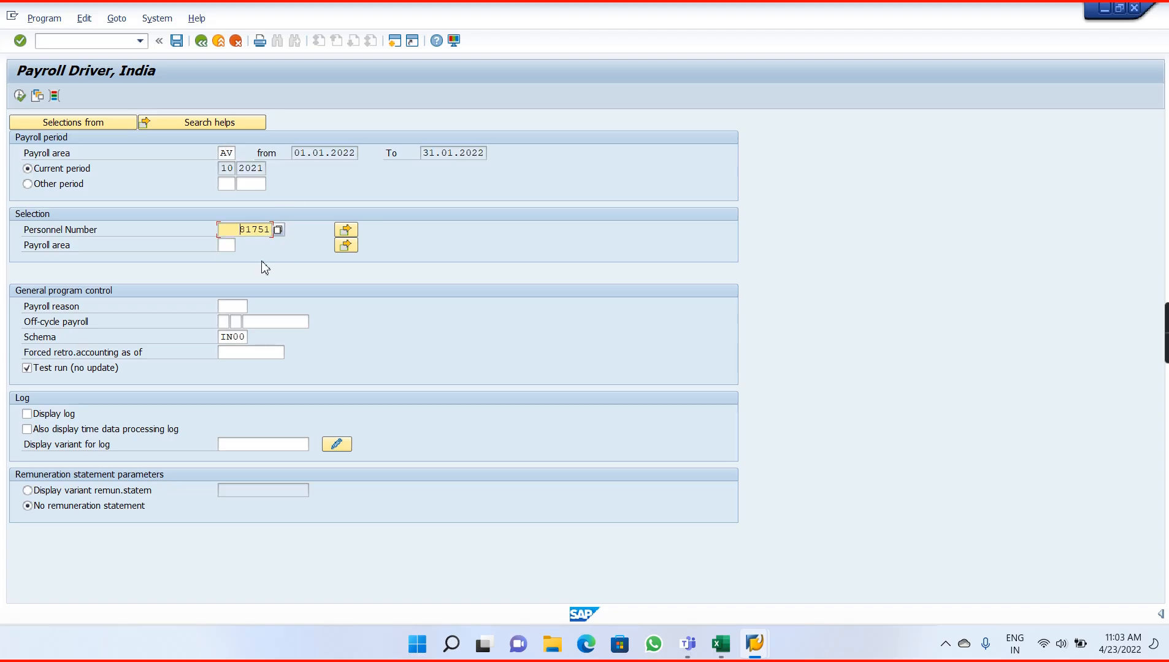
{"action": "left_click", "coordinate": [227, 245]}
{"action": "type", "text": "AV"}
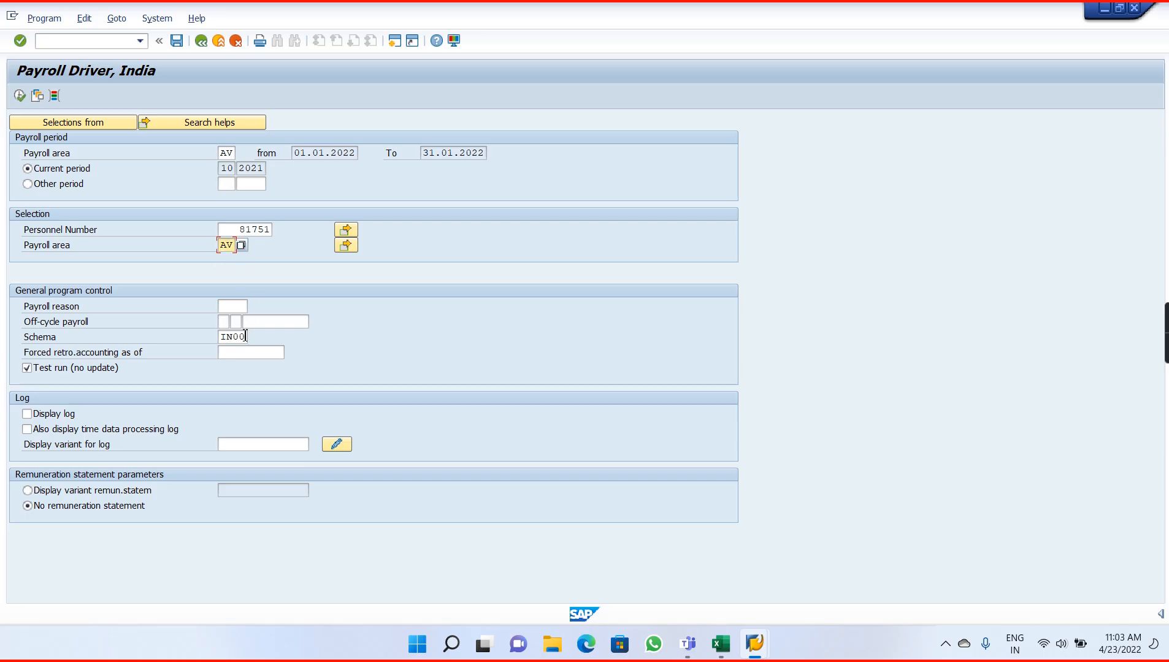
Replace the payroll schema with ZIVA.
{"action": "left_click", "coordinate": [245, 336]}
{"action": "key", "text": "BackSpace"}
{"action": "key", "text": "BackSpace"}
{"action": "key", "text": "BackSpace"}
{"action": "key", "text": "BackSpace"}
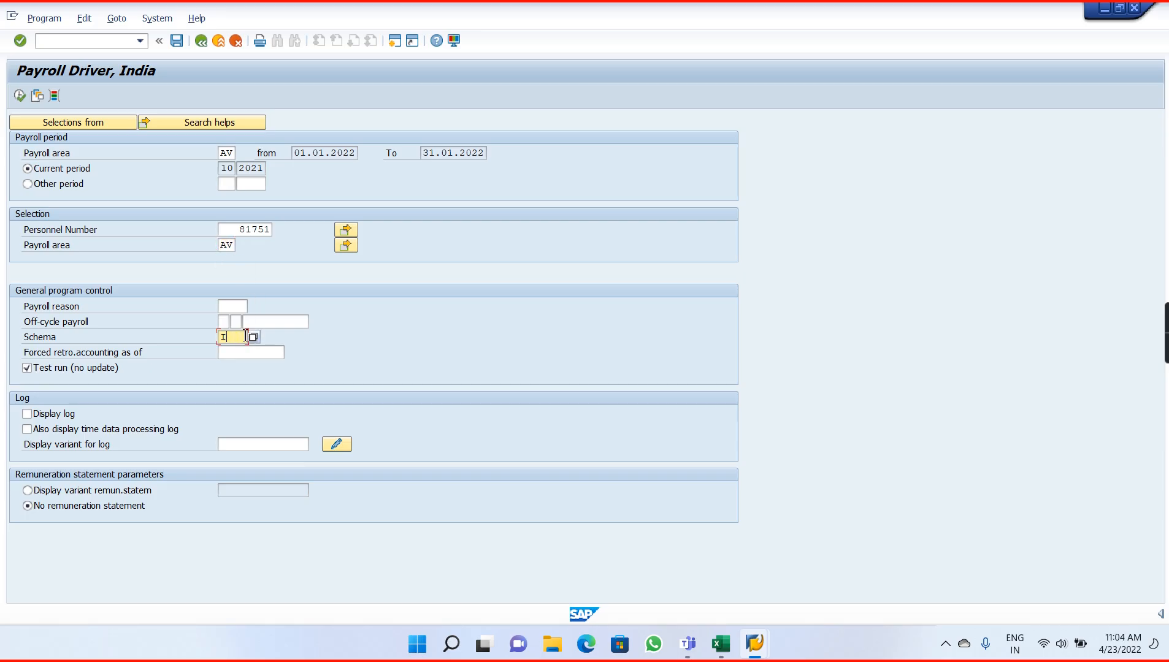
{"action": "key", "text": "Return"}
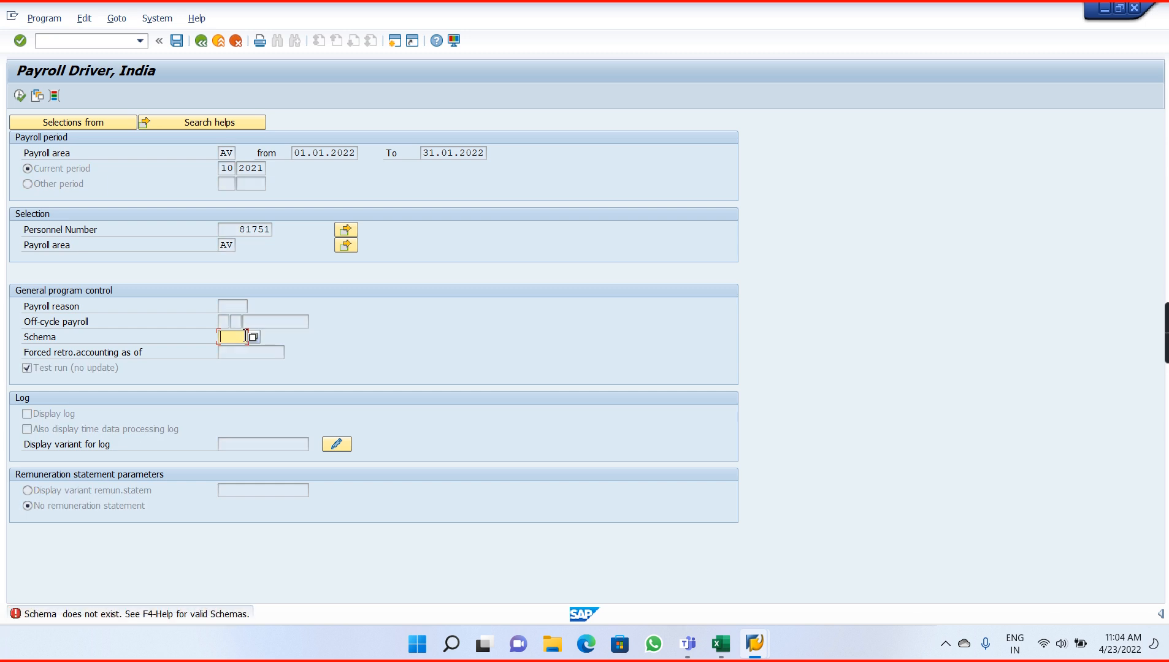
{"action": "type", "text": "Z"}
{"action": "key", "text": "Down"}
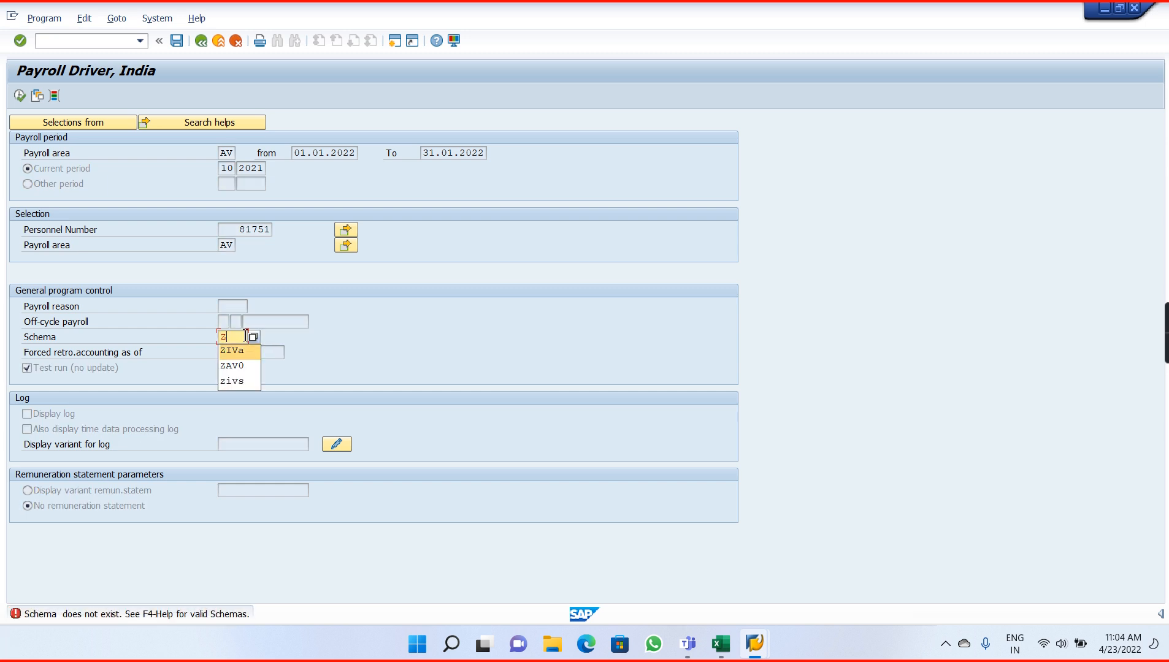
{"action": "key", "text": "Return"}
{"action": "key", "text": "Return"}
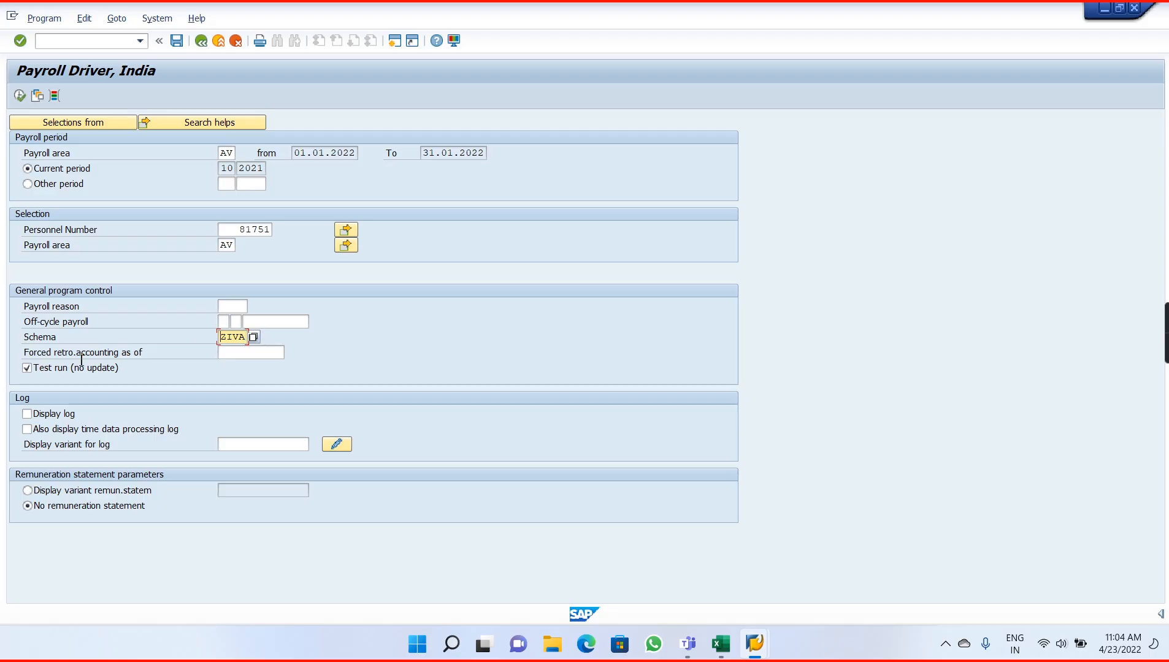
Enable the log display together with the time data processing log for the payroll run.
{"action": "left_click", "coordinate": [35, 420]}
{"action": "left_click", "coordinate": [28, 416]}
{"action": "left_click", "coordinate": [27, 429]}
Select the display variant option for the remuneration statement and bring up the list of its available variants.
{"action": "left_click", "coordinate": [27, 490]}
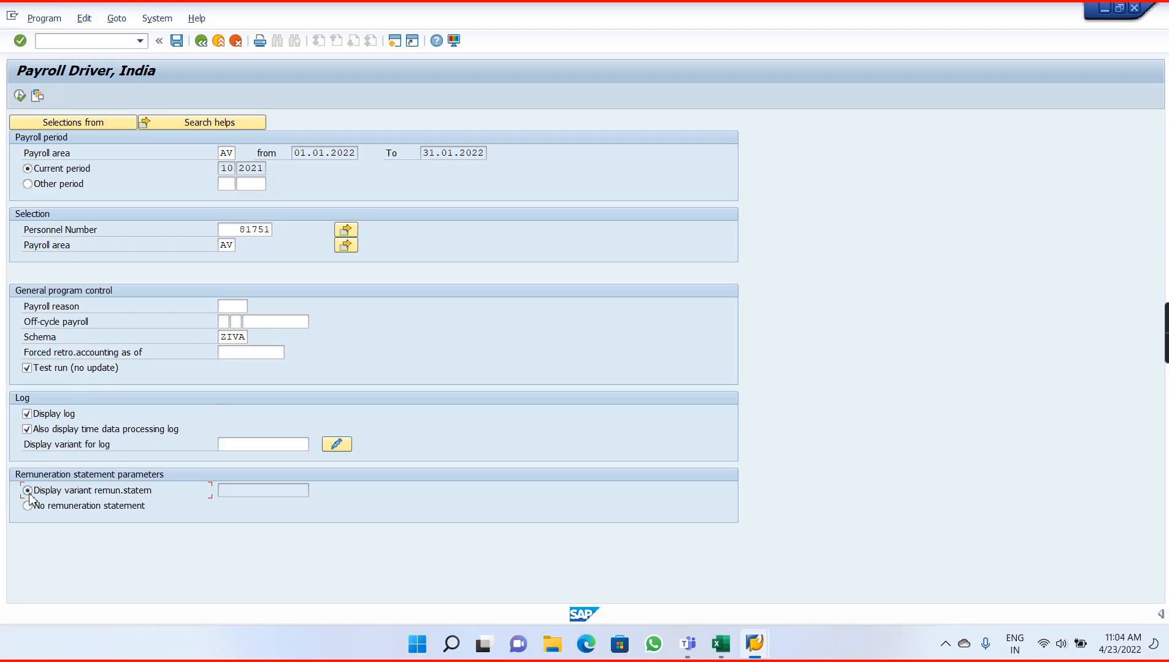
{"action": "left_click", "coordinate": [276, 492]}
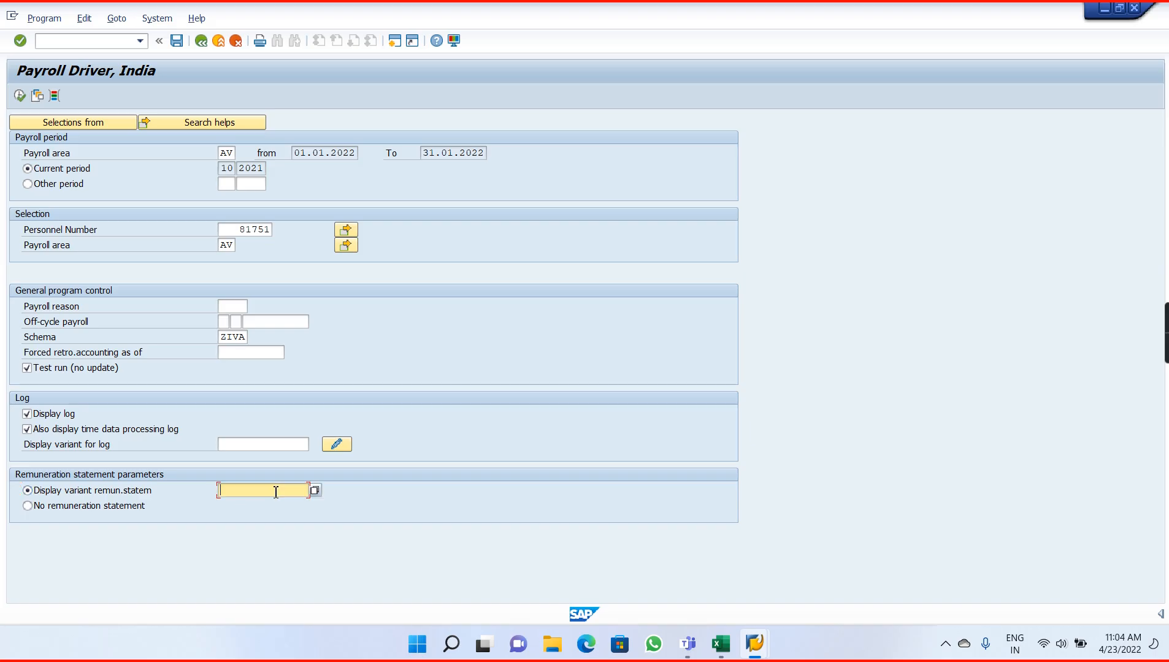
{"action": "left_click", "coordinate": [315, 491]}
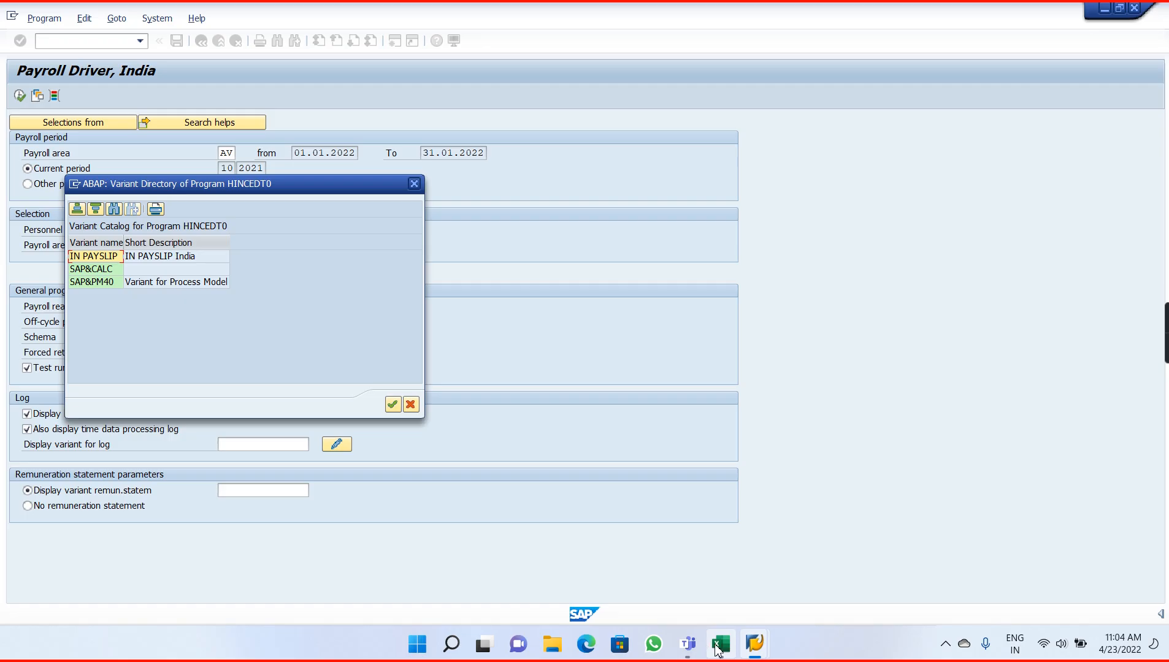
Switch to Teams, stop the screen share in the meeting and start sharing the full screen again.
{"action": "mouse_move", "coordinate": [688, 644]}
{"action": "left_click", "coordinate": [702, 590]}
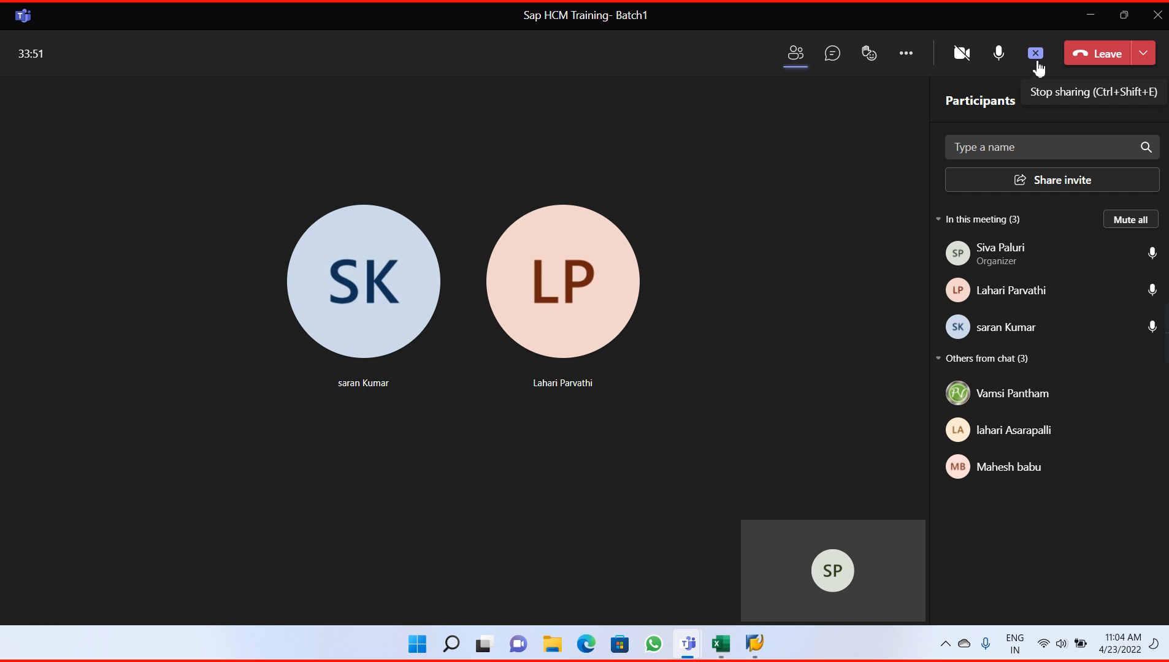
{"action": "left_click", "coordinate": [1037, 64]}
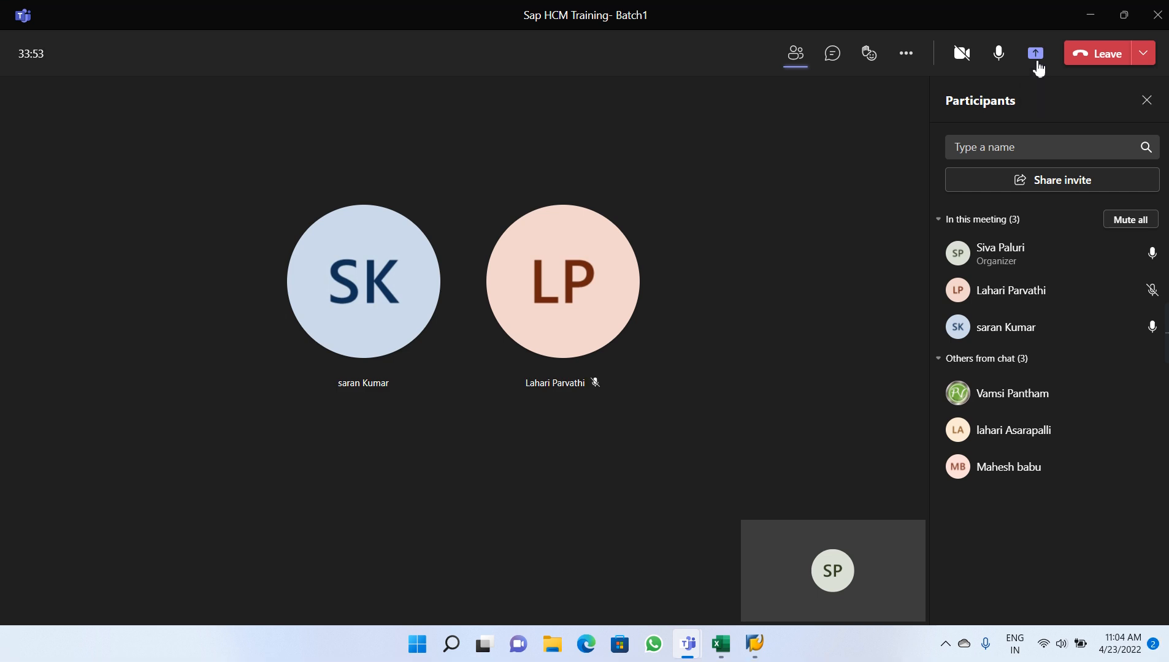
{"action": "left_click", "coordinate": [1036, 56]}
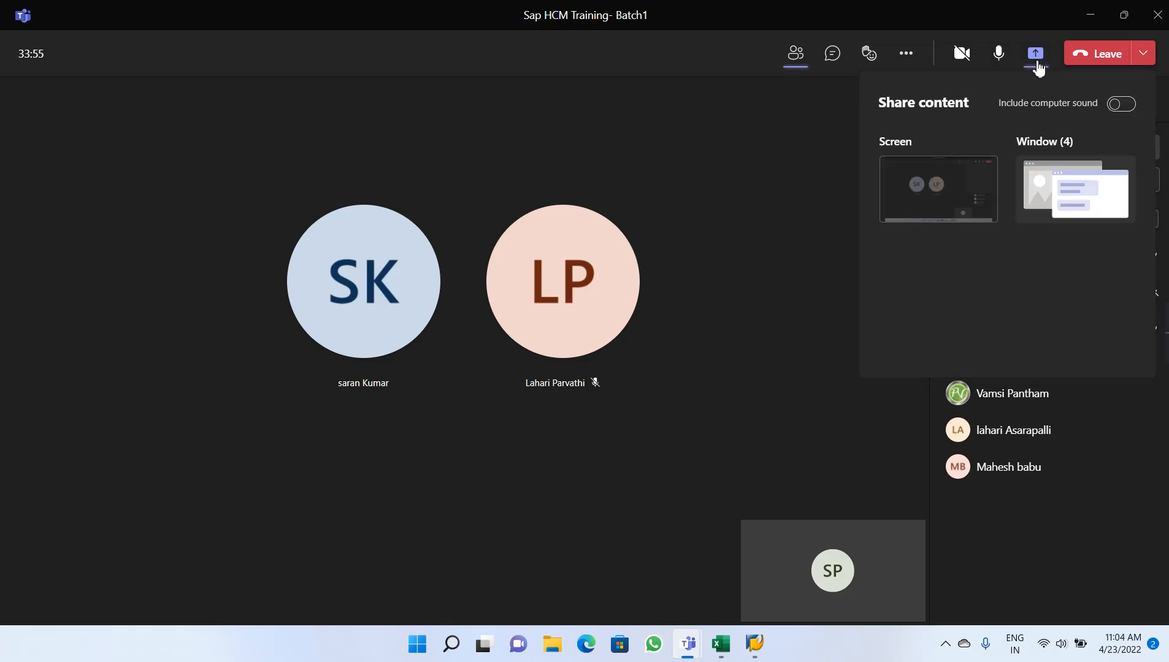
{"action": "left_click", "coordinate": [944, 192]}
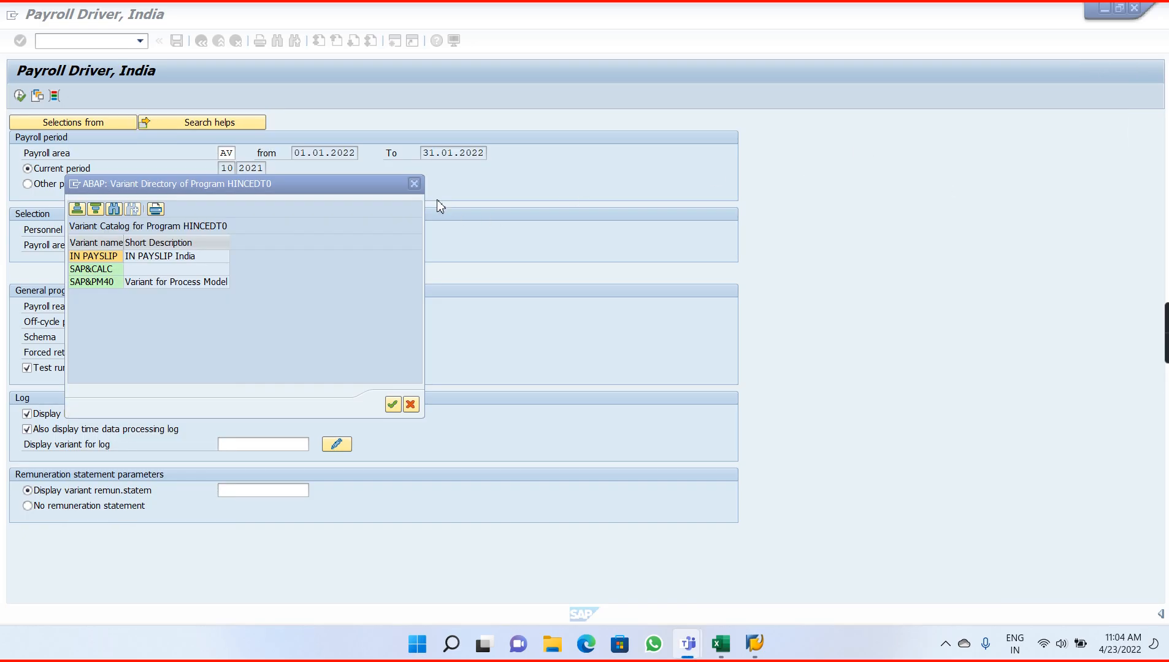
Dismiss the variant list without choosing one, replace the payroll schema with ZAV0 and execute the test payroll run.
{"action": "left_click", "coordinate": [414, 184]}
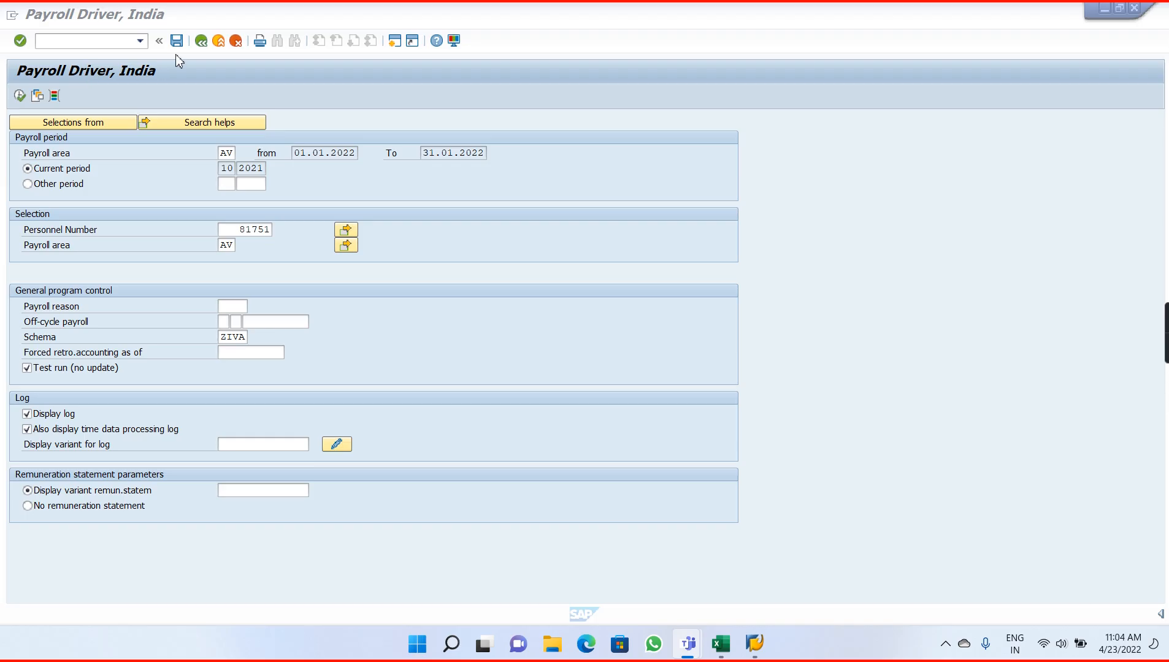
{"action": "left_click", "coordinate": [67, 44]}
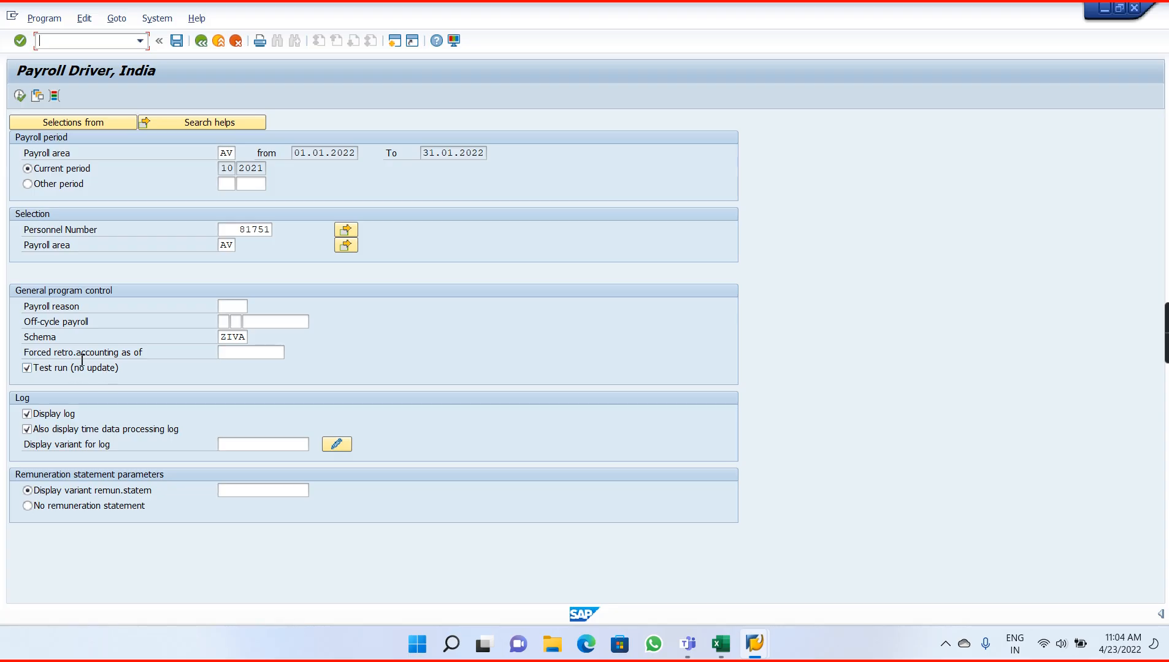
{"action": "left_click", "coordinate": [27, 369]}
{"action": "left_click", "coordinate": [248, 336]}
{"action": "key", "text": "BackSpace"}
{"action": "key", "text": "BackSpace"}
{"action": "key", "text": "BackSpace"}
{"action": "key", "text": "Down"}
{"action": "key", "text": "Down"}
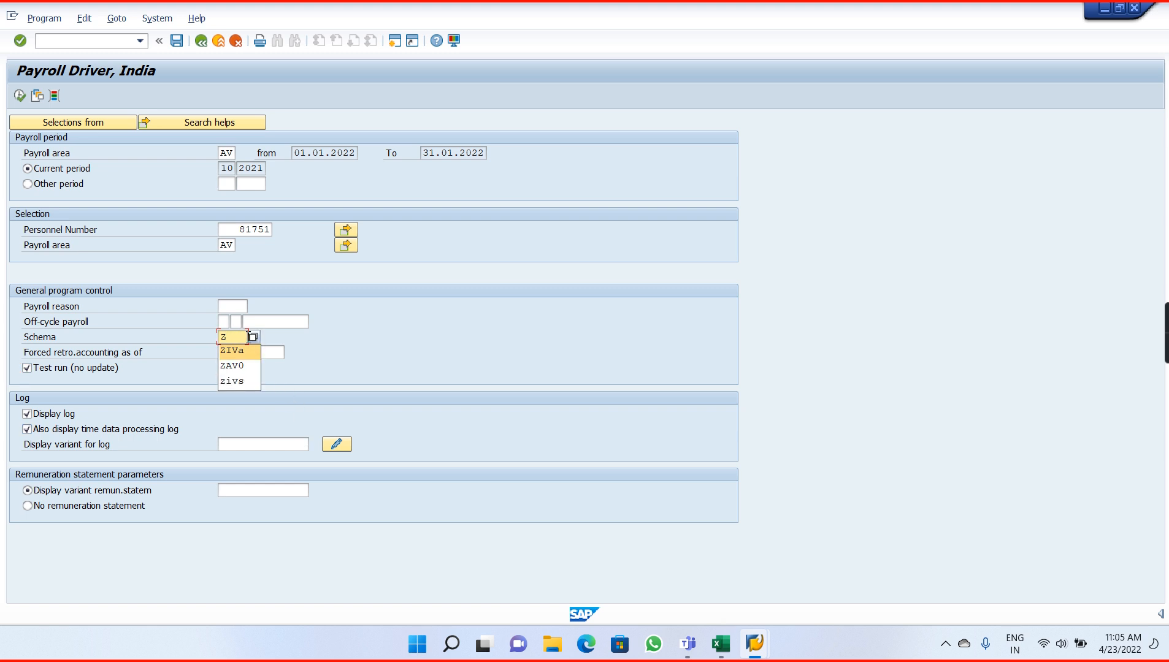
{"action": "key", "text": "Return"}
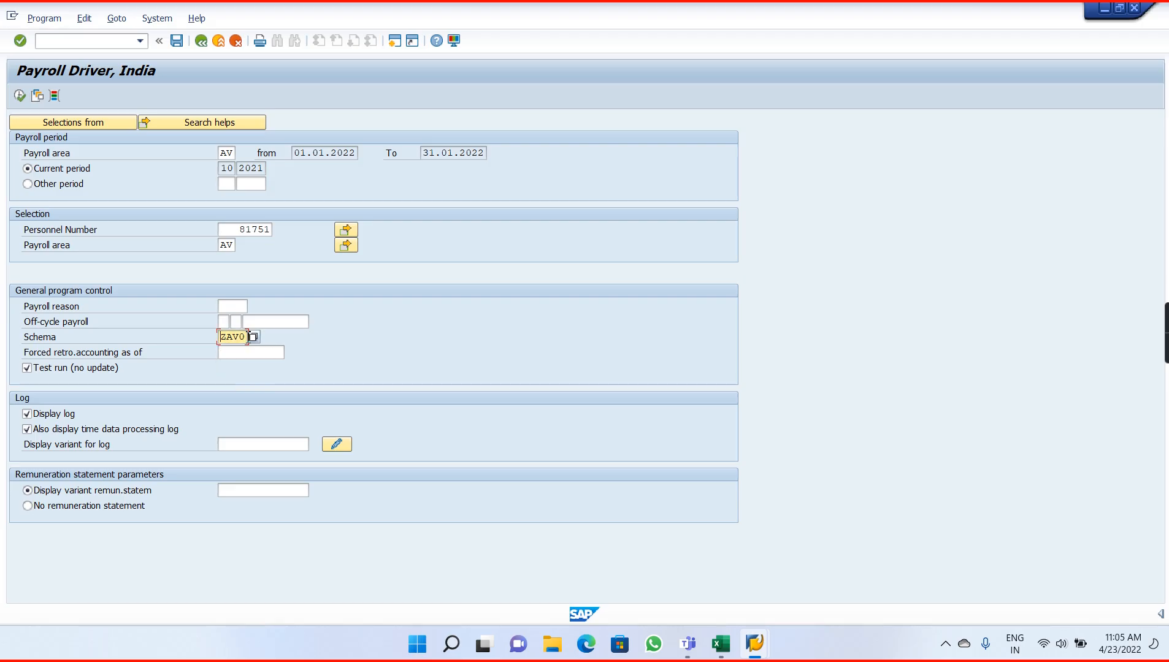
{"action": "left_click", "coordinate": [19, 96]}
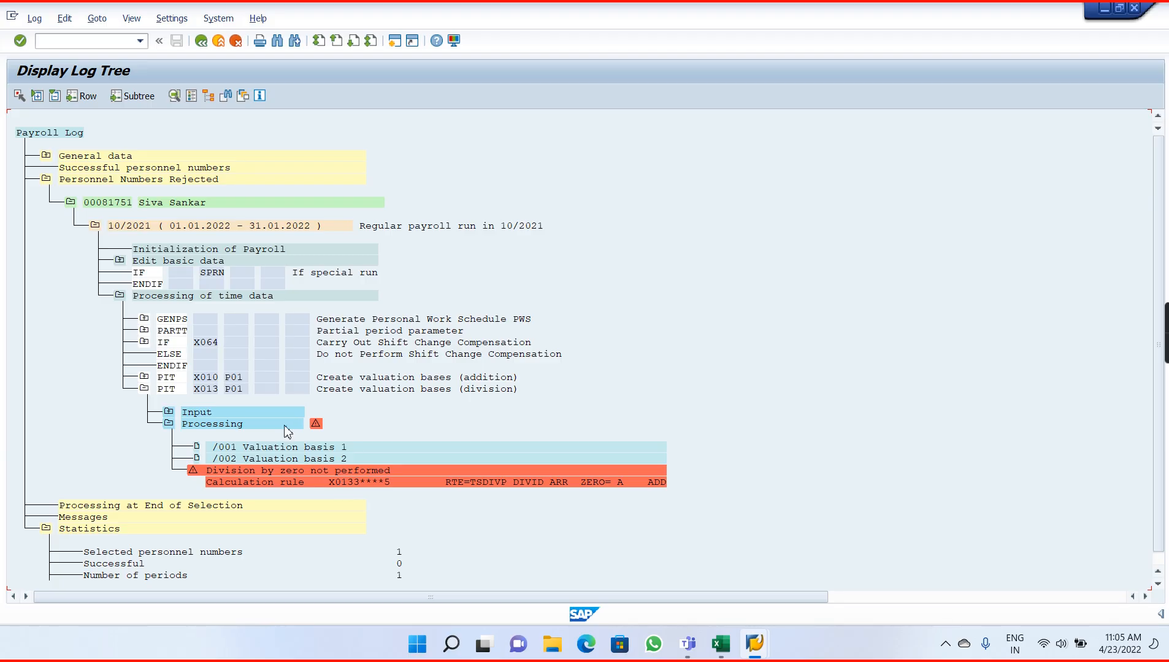
Inspect the PIT X013 division function and its valuation basis entries in the payroll log.
{"action": "left_click", "coordinate": [239, 395]}
{"action": "left_click", "coordinate": [216, 395]}
{"action": "left_click", "coordinate": [243, 396]}
{"action": "left_click", "coordinate": [206, 395]}
{"action": "left_click", "coordinate": [246, 464]}
Start transaction pe02 in a new session and try to open rule ZAV0 for changing.
{"action": "left_click", "coordinate": [91, 40]}
{"action": "type", "text": "/ope02"}
{"action": "key", "text": "Return"}
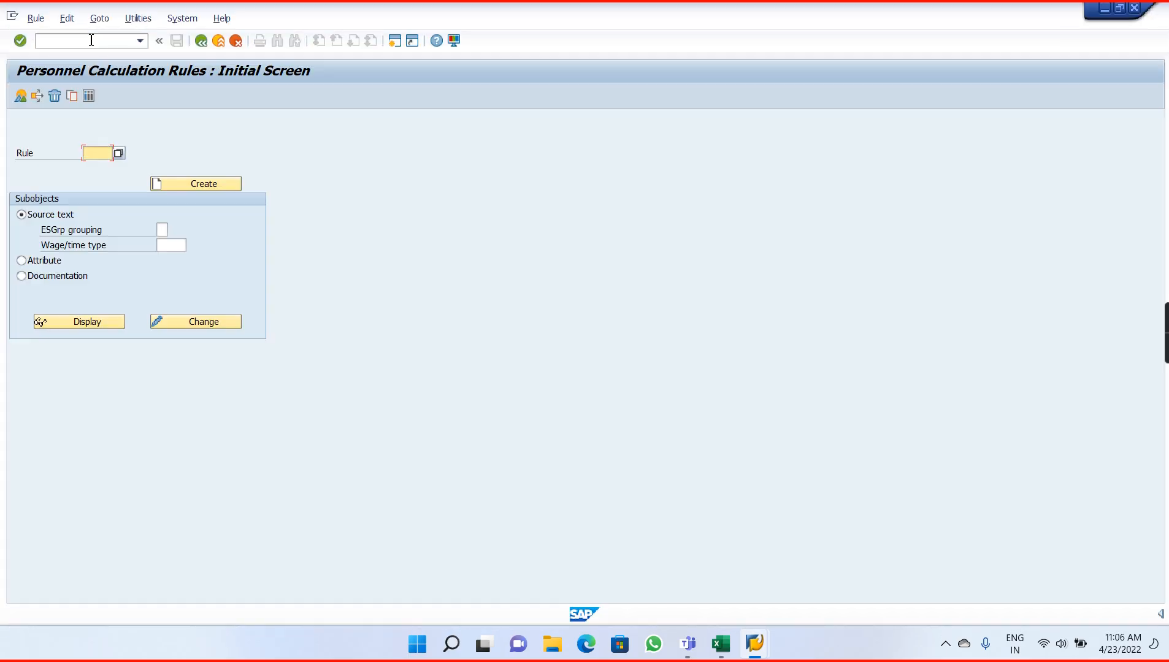
{"action": "type", "text": "Zav0"}
{"action": "key", "text": "Return"}
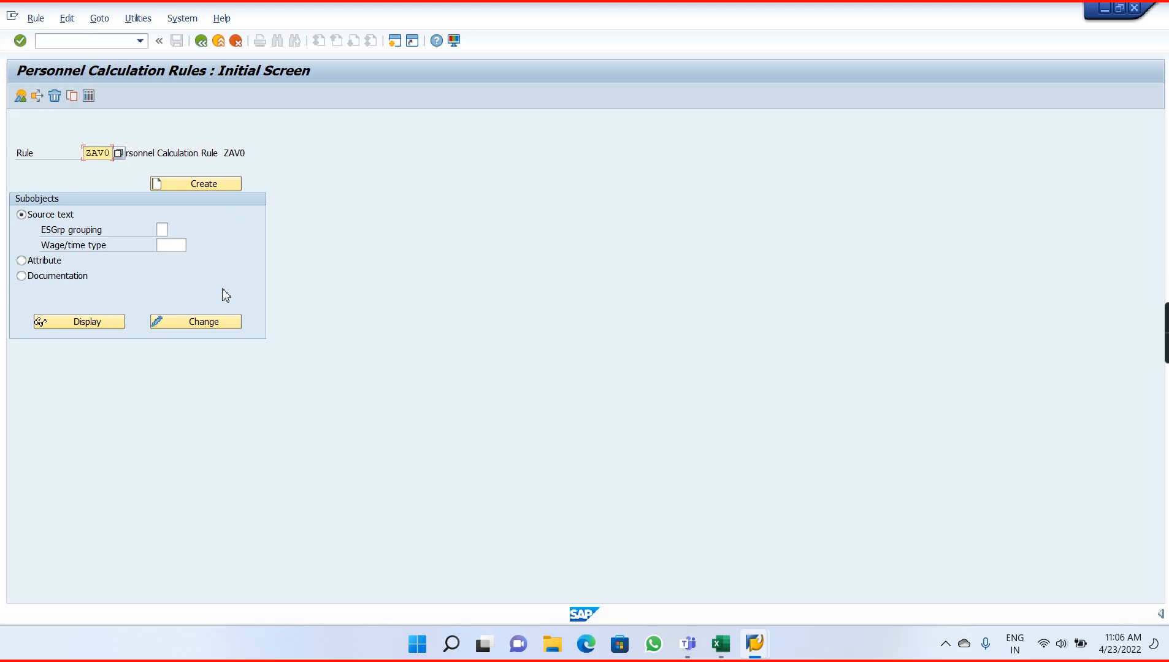
{"action": "left_click", "coordinate": [182, 325]}
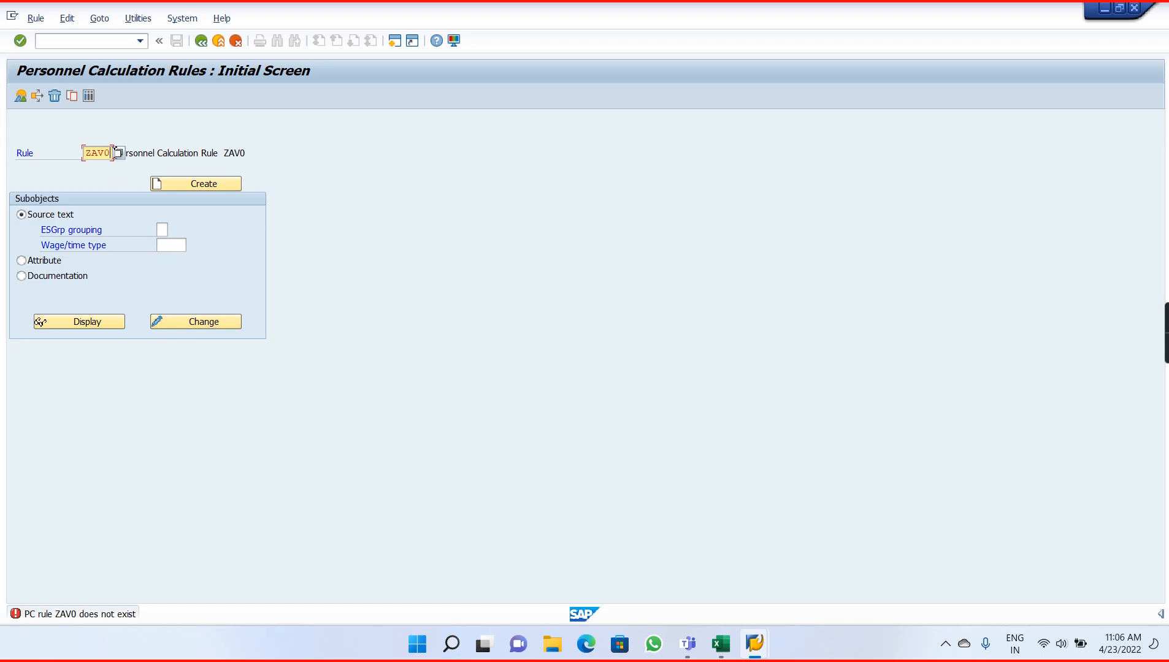
Start transaction pe01 in place of the rule editor and open the source text of schema ZAV0 for changing.
{"action": "left_click", "coordinate": [86, 43]}
{"action": "type", "text": "/npe01"}
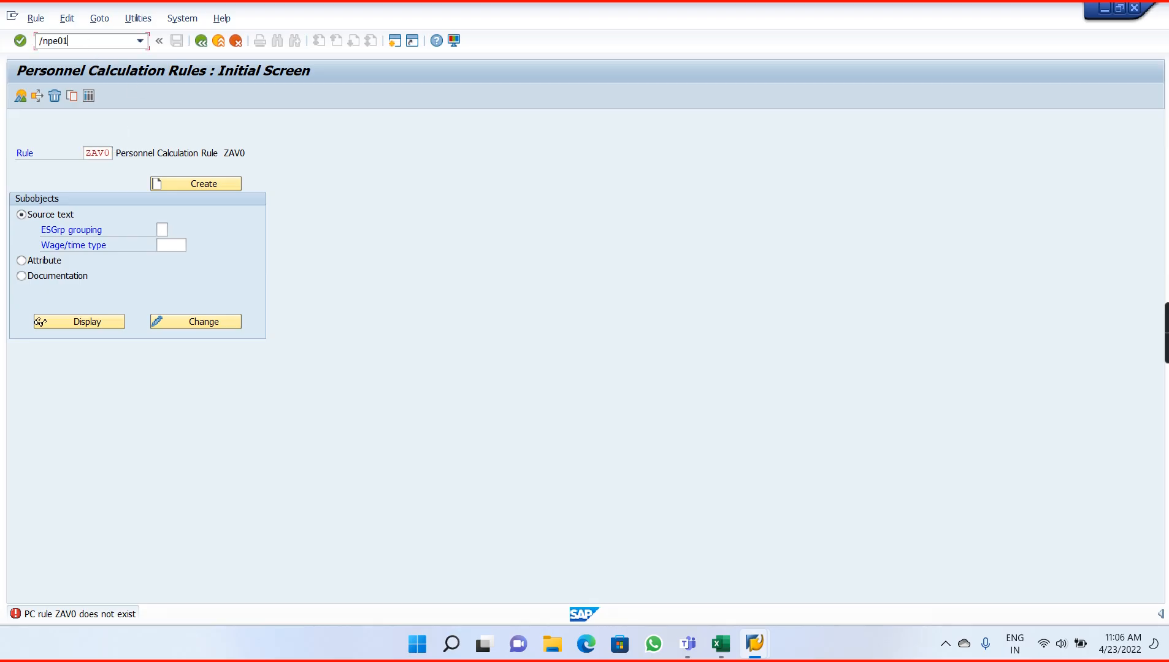
{"action": "key", "text": "Return"}
{"action": "type", "text": "ZAV0"}
{"action": "key", "text": "Return"}
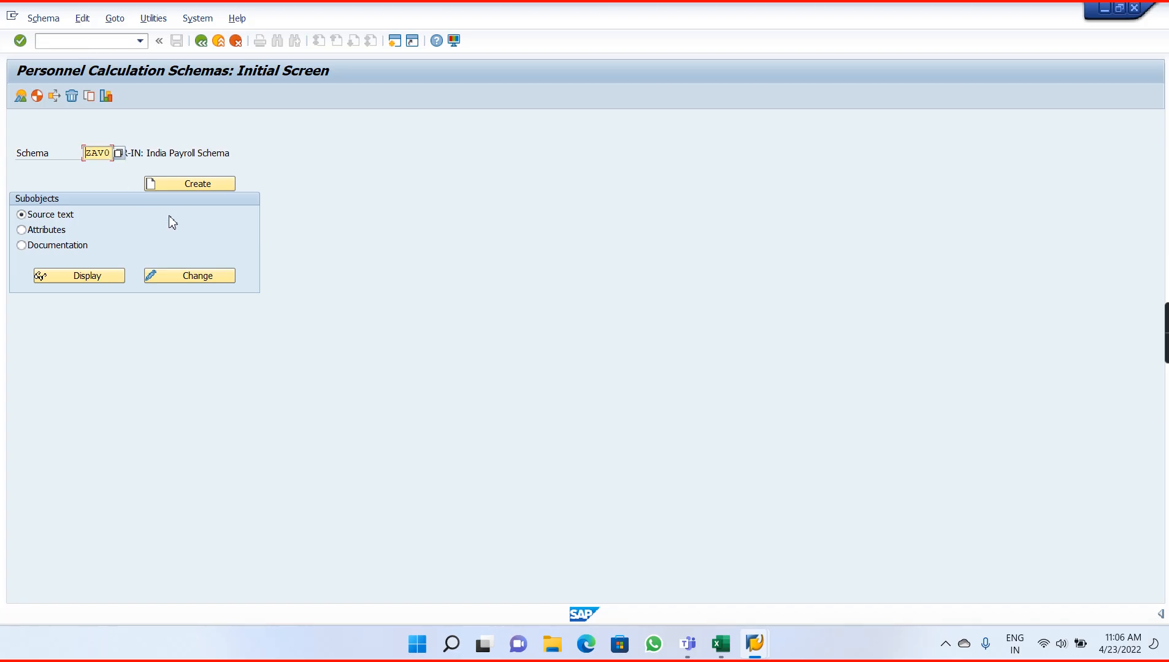
{"action": "left_click", "coordinate": [182, 277]}
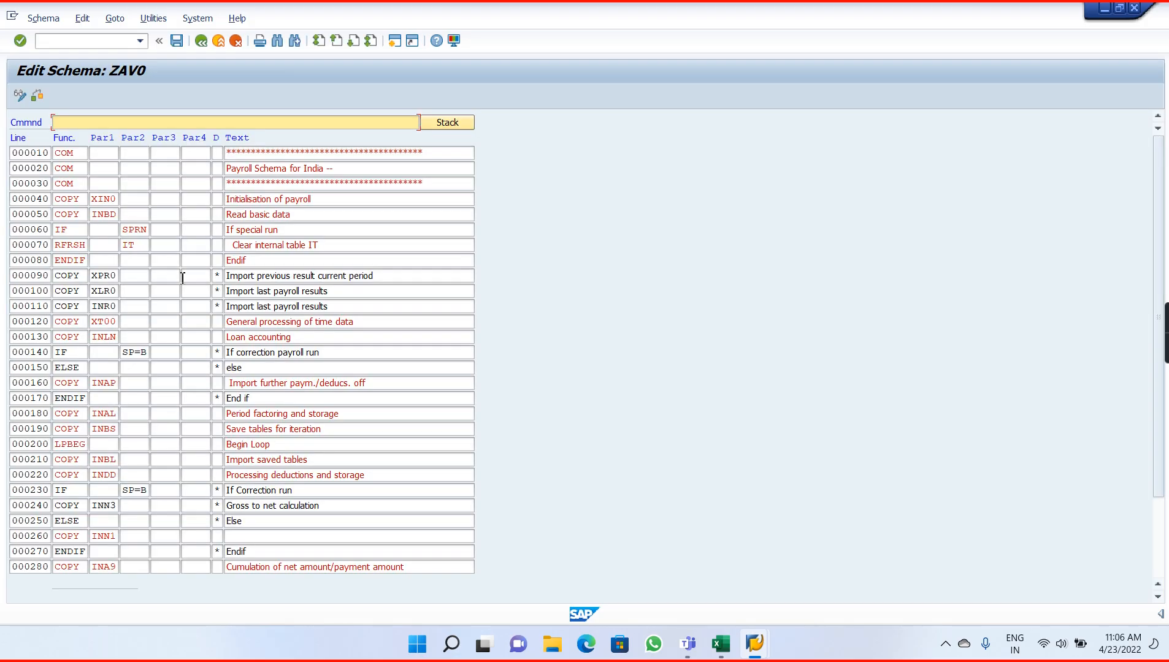
Open subschema XT00 from ZAV0, disable line 000150 (PIT X013 P01) with an asterisk and save the schema to the customizing request.
{"action": "double_click", "coordinate": [109, 323]}
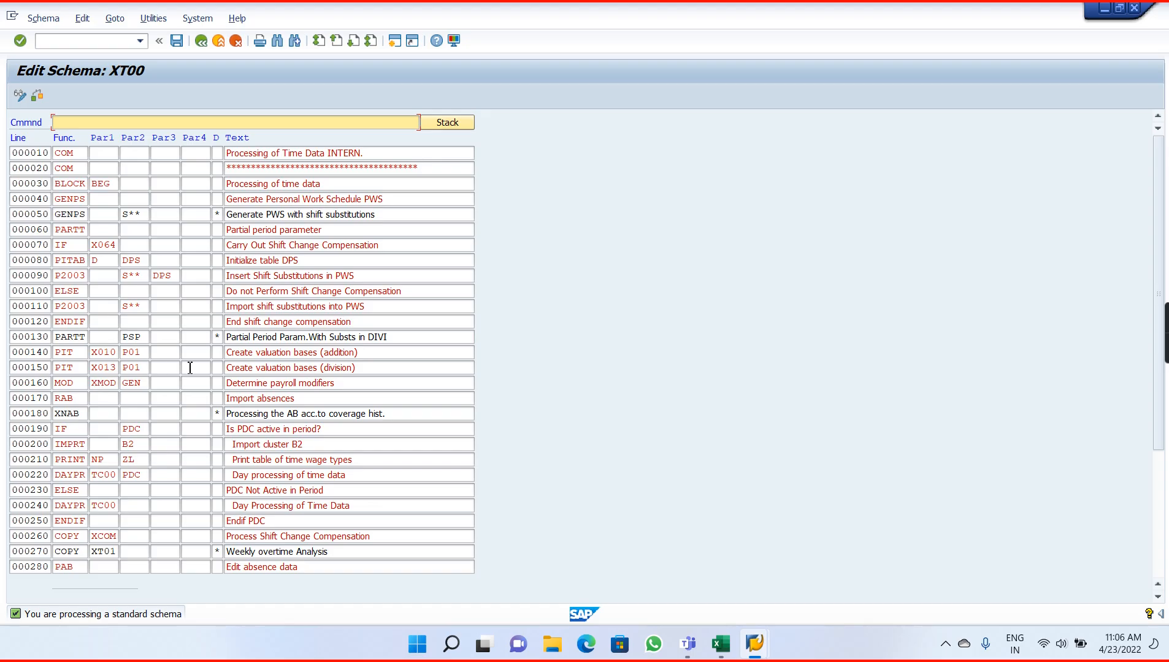
{"action": "left_click", "coordinate": [222, 371]}
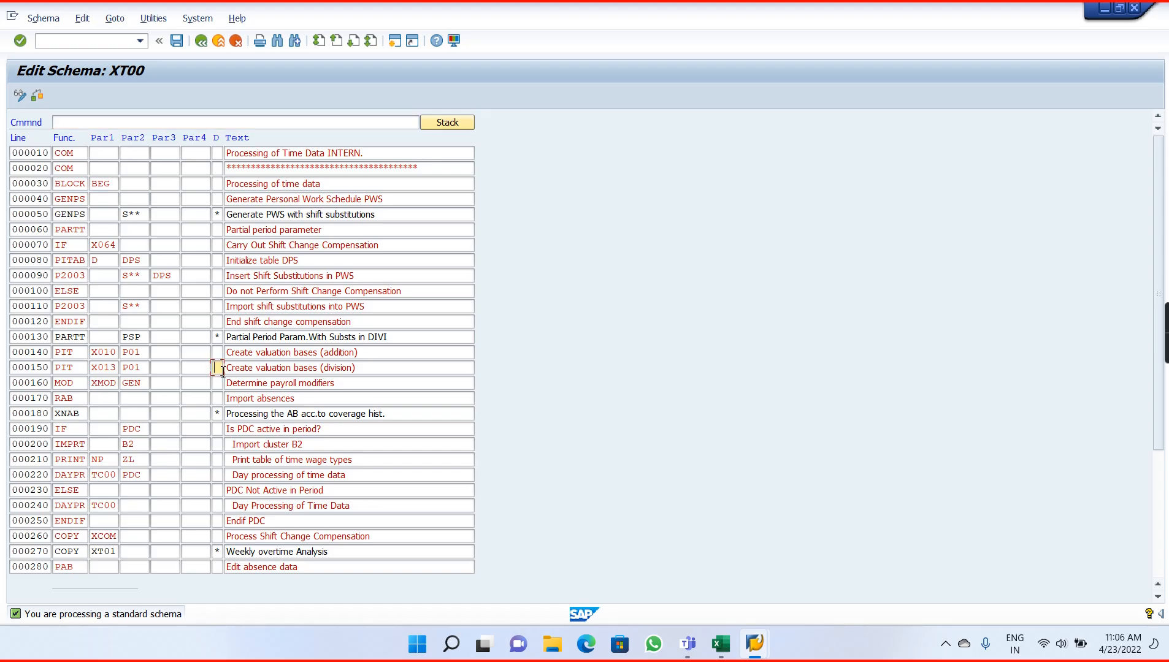
{"action": "type", "text": "*"}
{"action": "key", "text": "Return"}
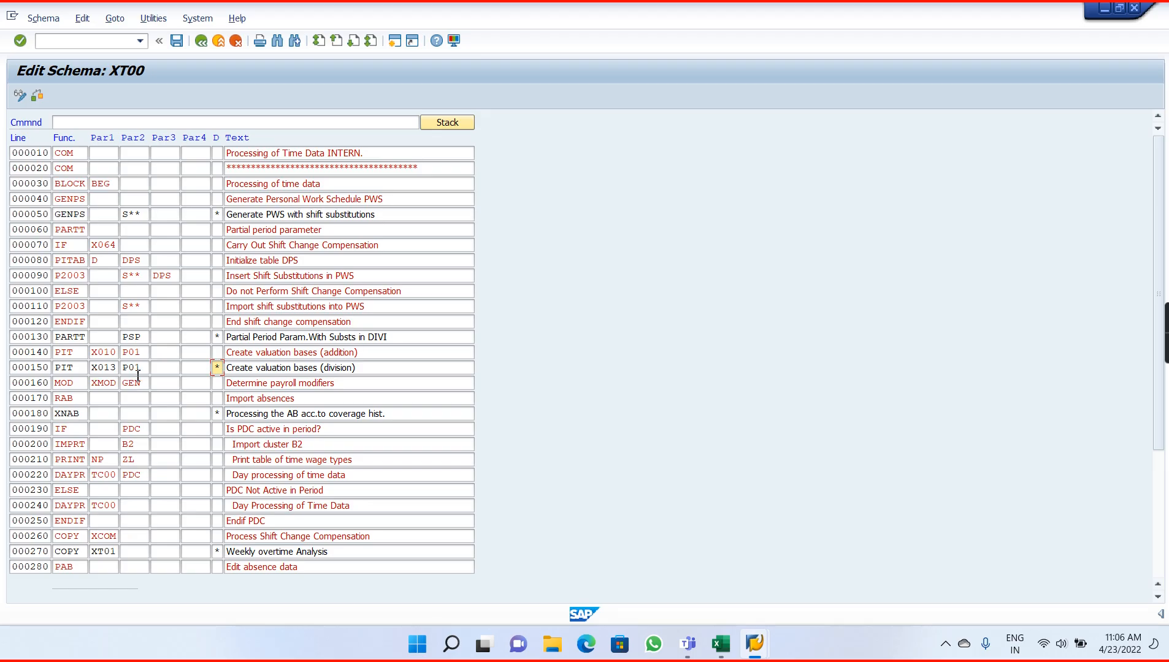
{"action": "left_click", "coordinate": [176, 41]}
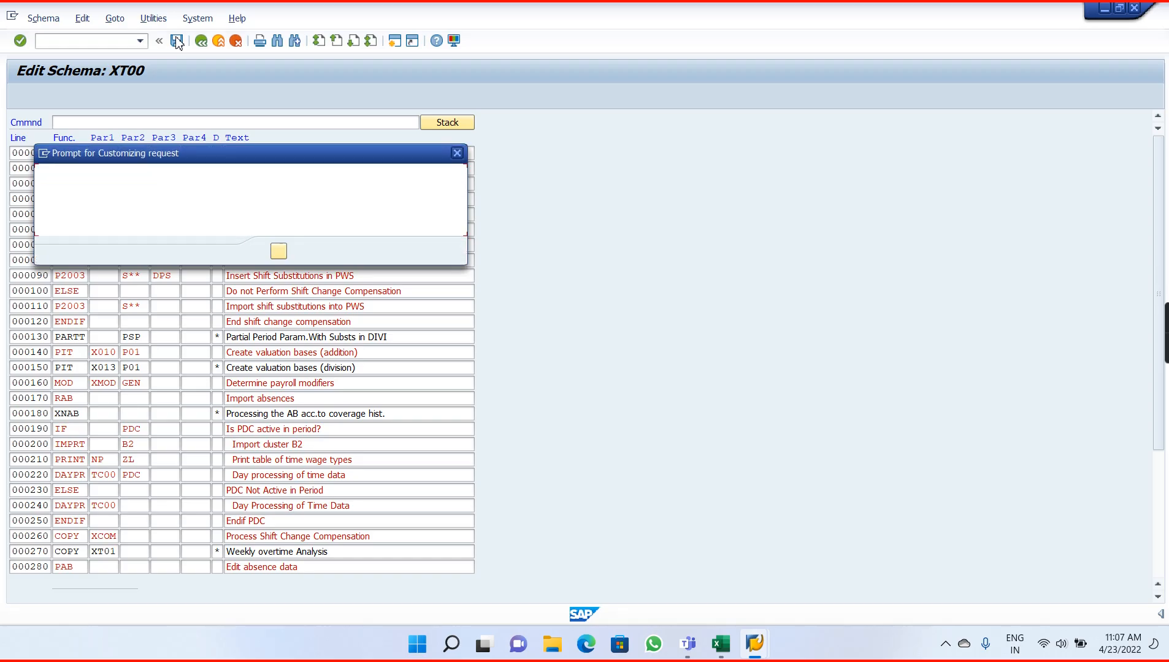
{"action": "left_click", "coordinate": [277, 252]}
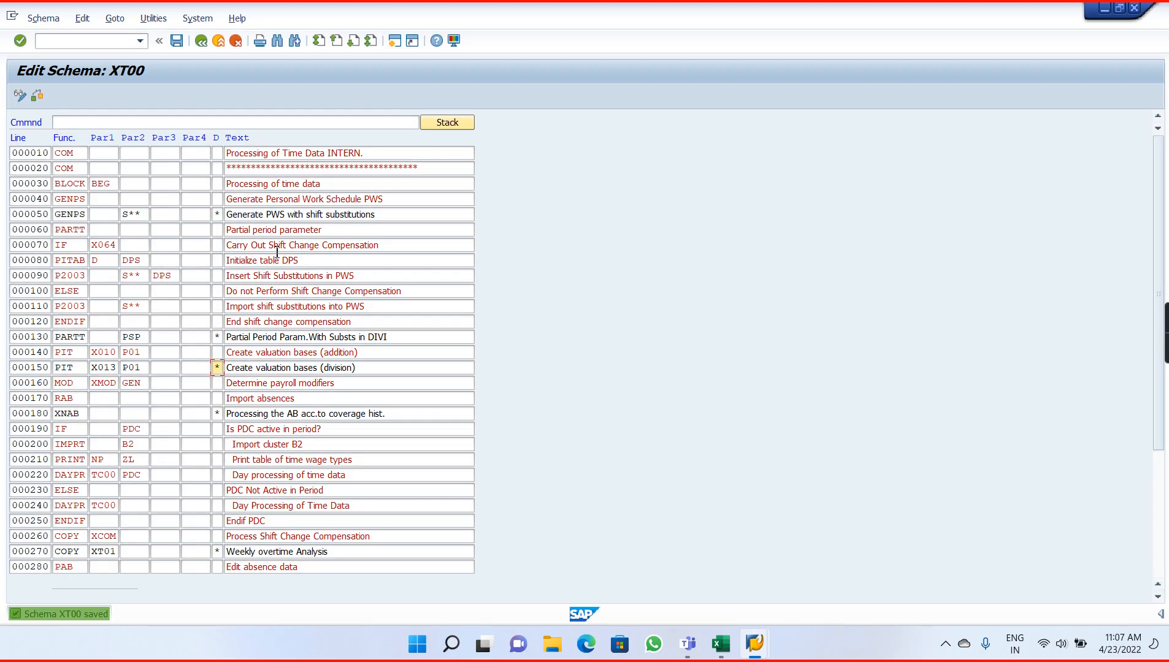
Return to the payroll log, exit the log display and execute the payroll test run with schema ZAV0 again.
{"action": "key", "text": "F3"}
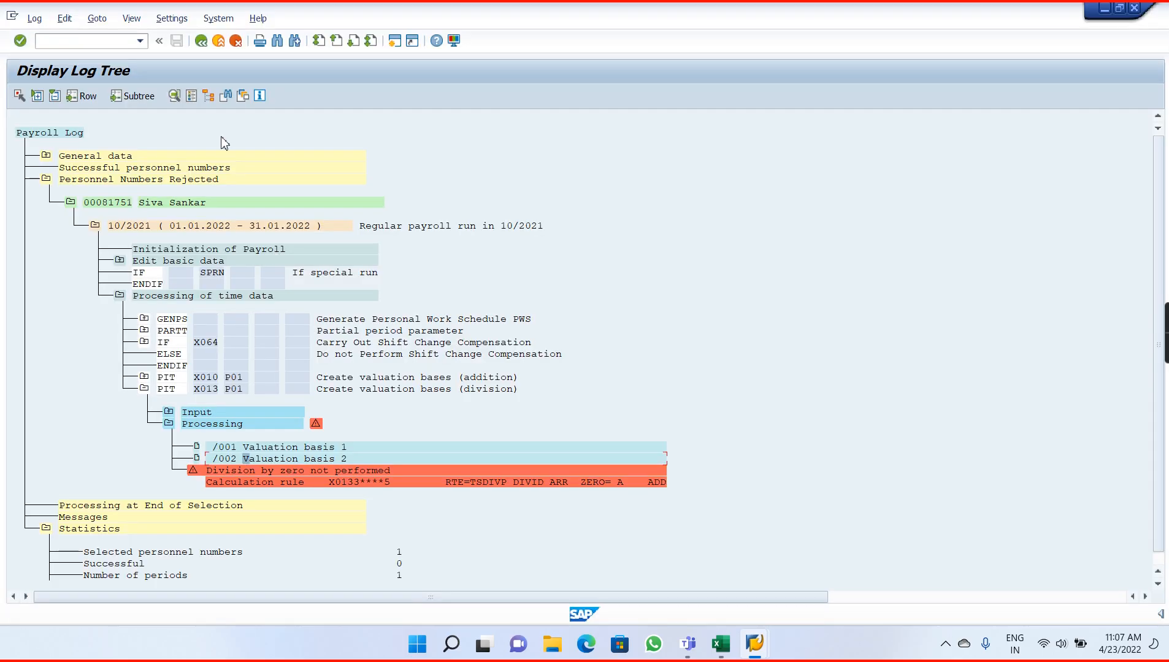
{"action": "left_click", "coordinate": [208, 45]}
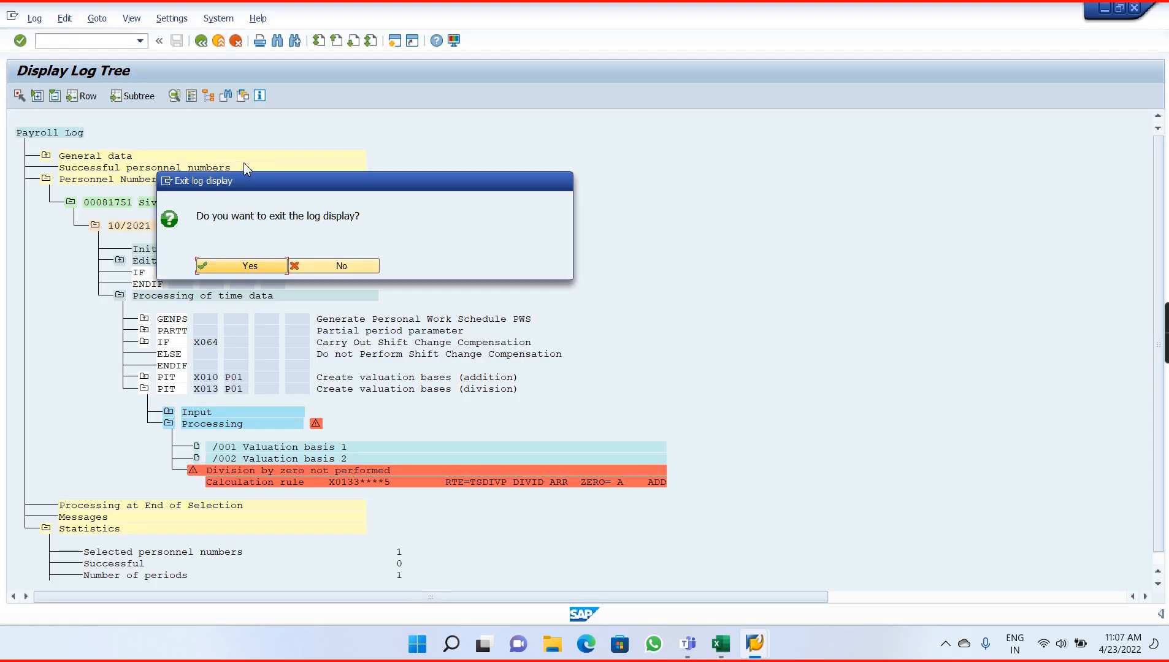
{"action": "left_click", "coordinate": [248, 265]}
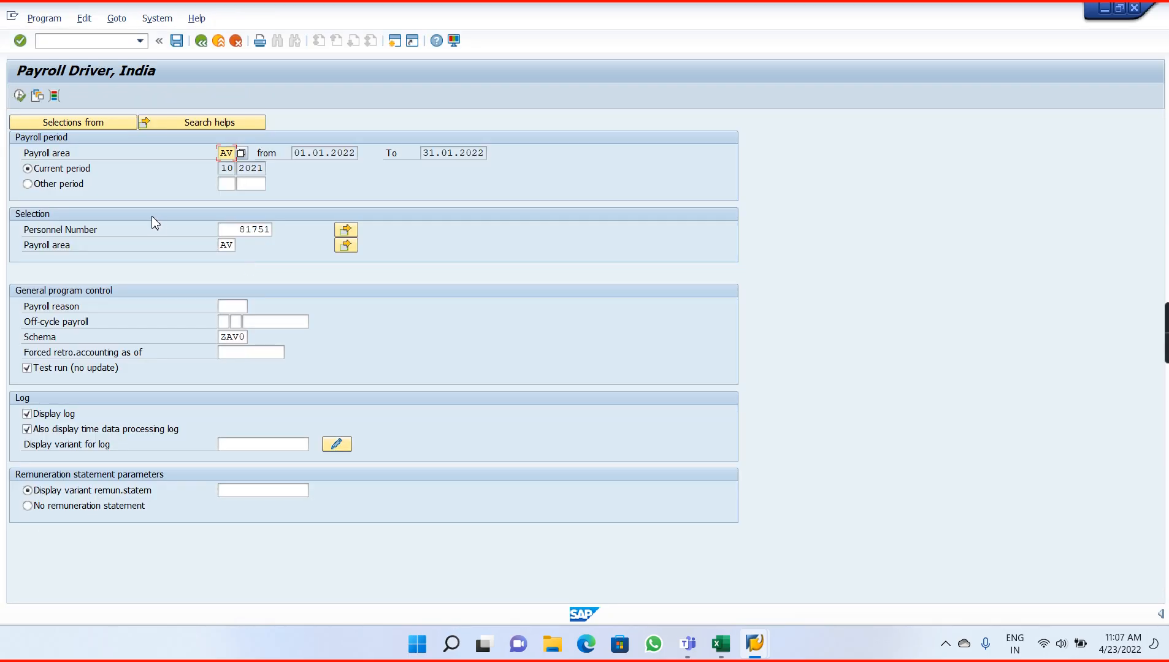
{"action": "left_click", "coordinate": [19, 95]}
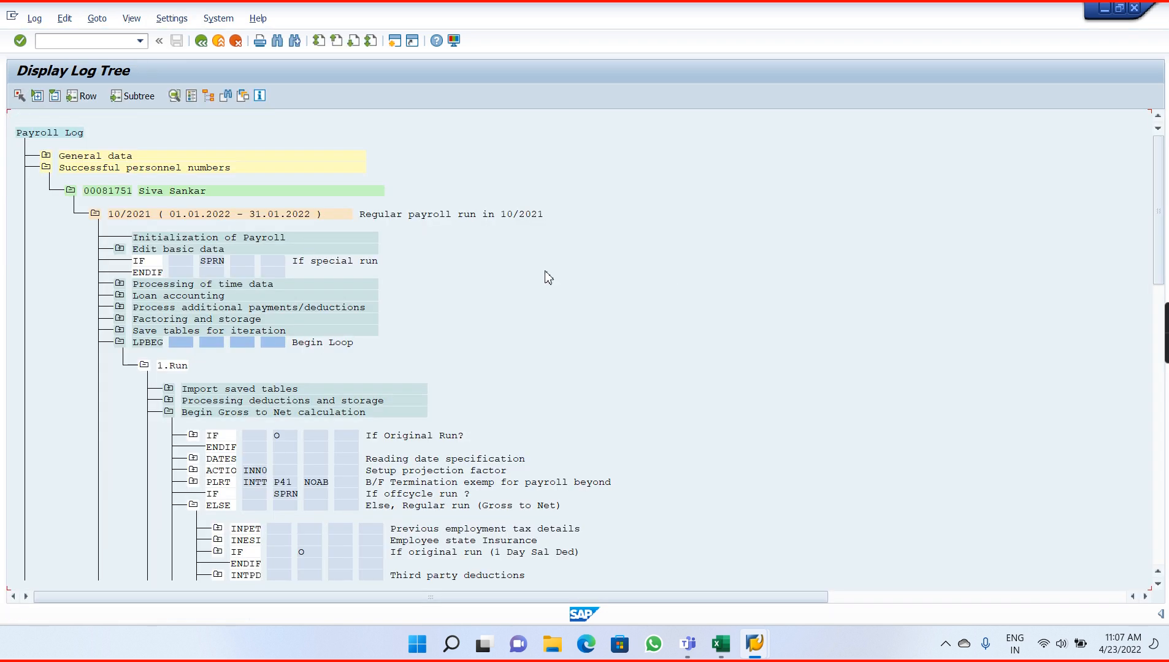
Review the new payroll log down to the Section 88 Rebate messages and collapse the INS88 node.
{"action": "left_click", "coordinate": [1158, 491]}
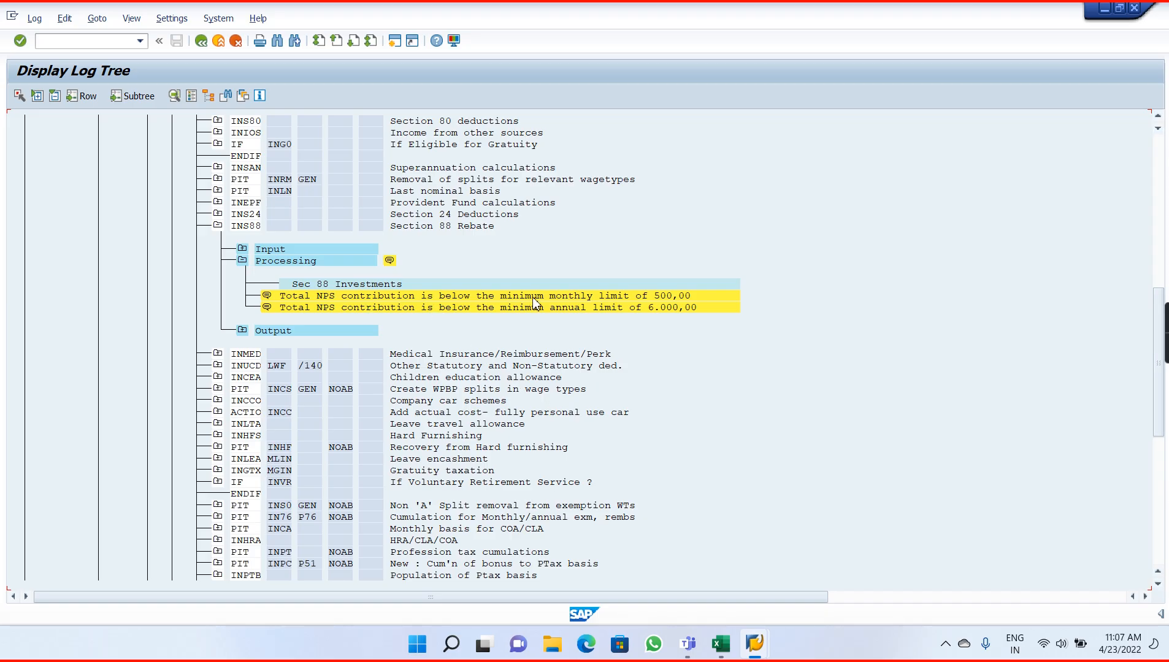
{"action": "left_click", "coordinate": [1160, 161]}
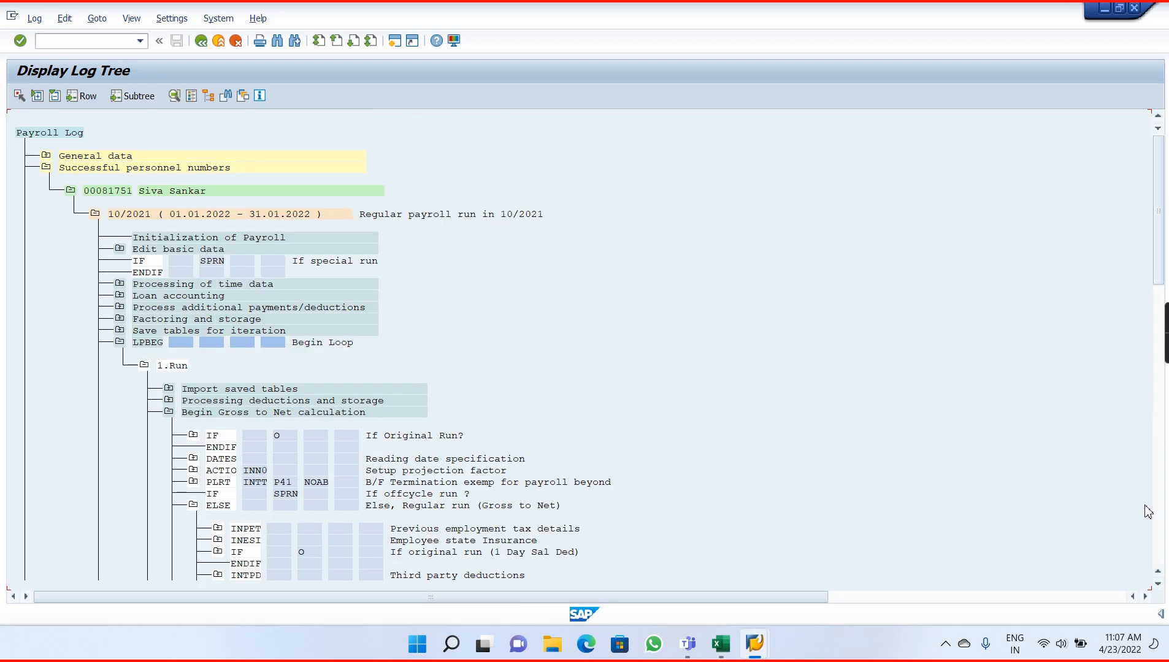
{"action": "left_click", "coordinate": [1156, 526]}
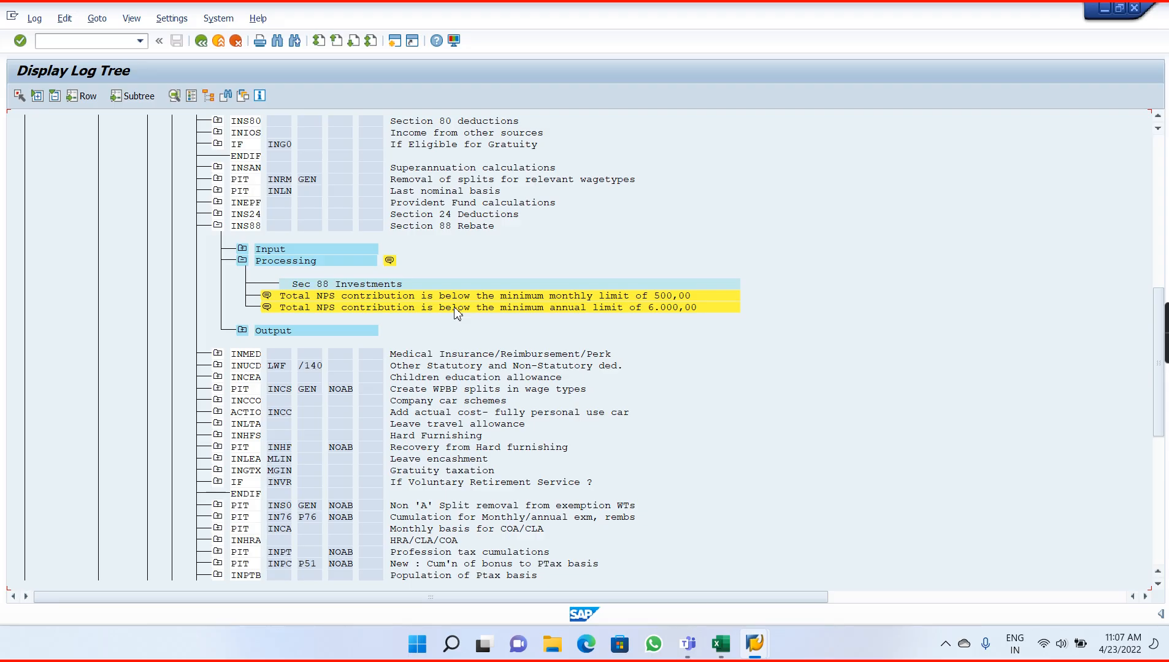
{"action": "left_click", "coordinate": [218, 227]}
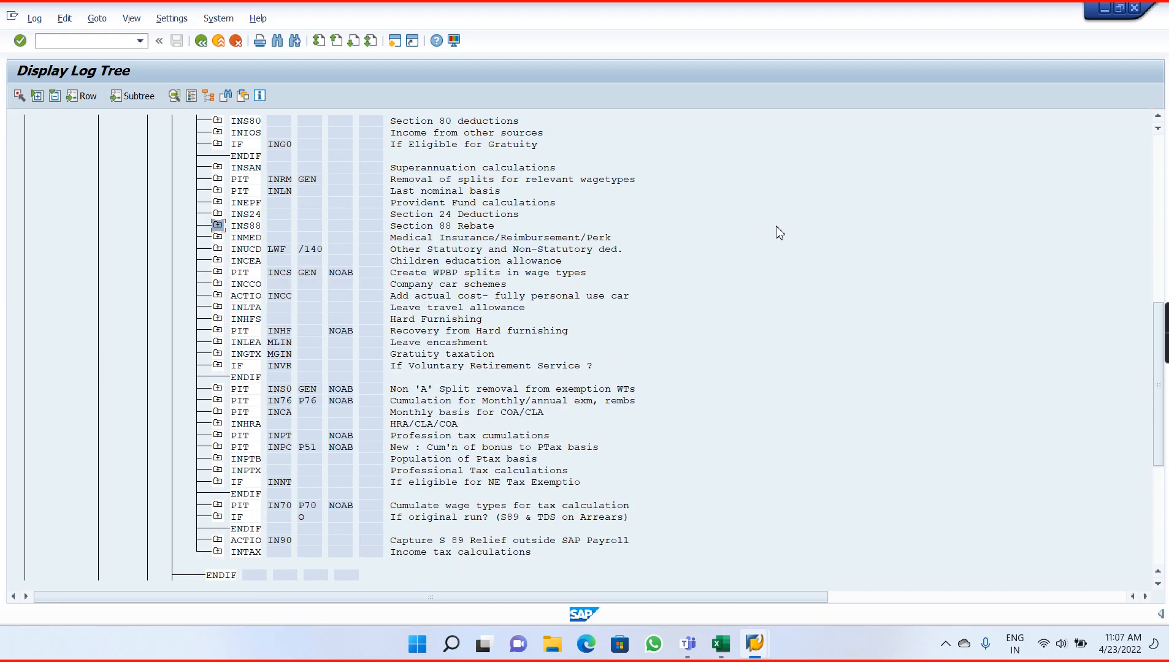
Collapse the LPBEG loop, inspect the Final processing node of the payroll log and go back to the XT00 schema editor.
{"action": "left_click", "coordinate": [1157, 166]}
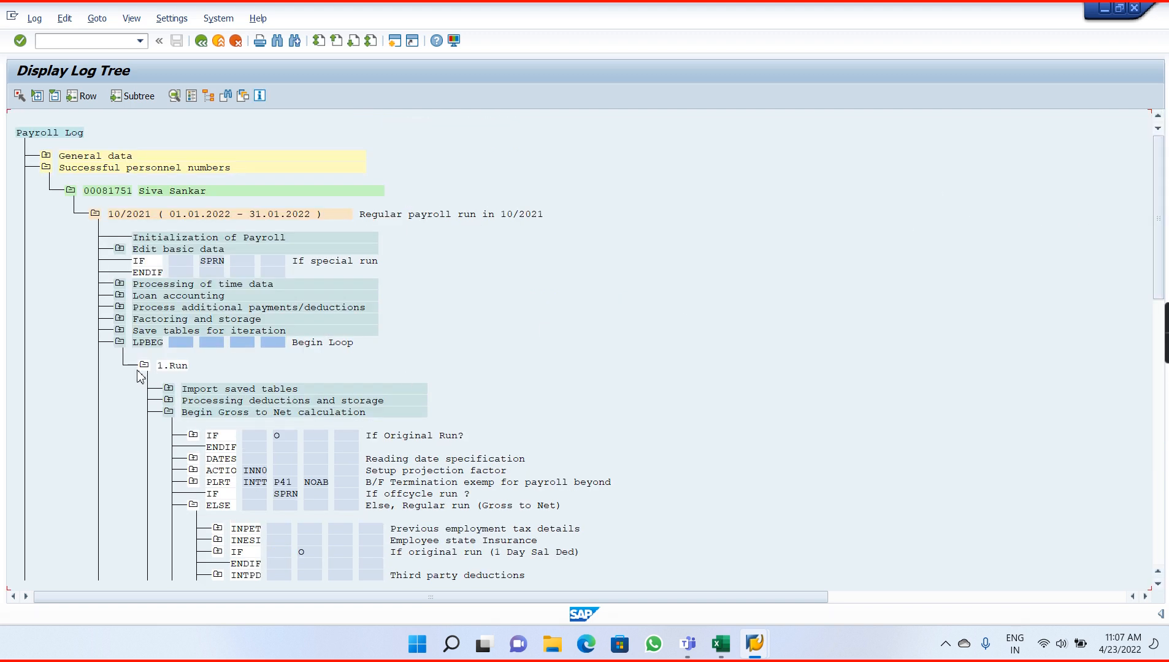
{"action": "left_click", "coordinate": [120, 342]}
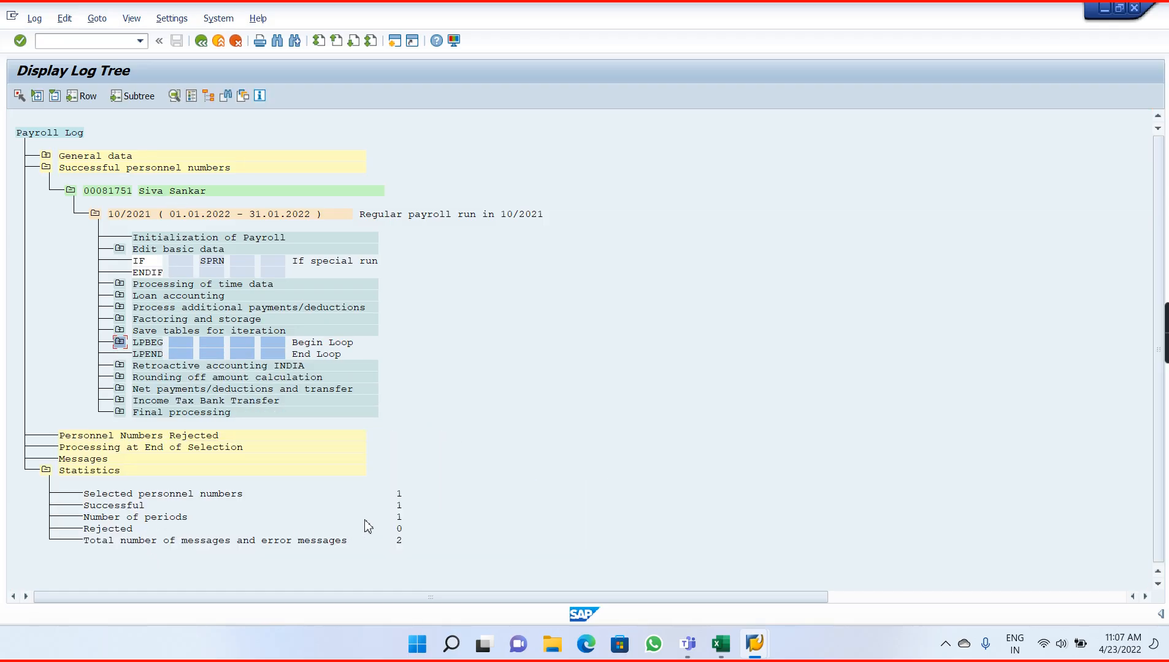
{"action": "left_click", "coordinate": [121, 412]}
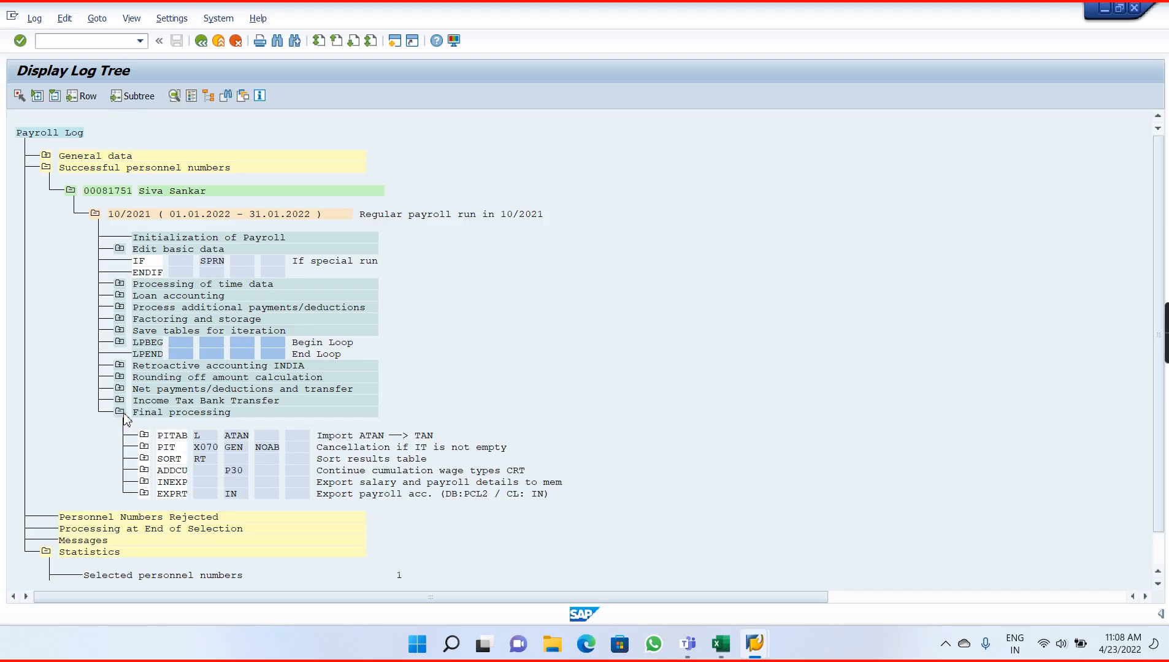
{"action": "left_click", "coordinate": [121, 413]}
{"action": "left_click", "coordinate": [215, 43]}
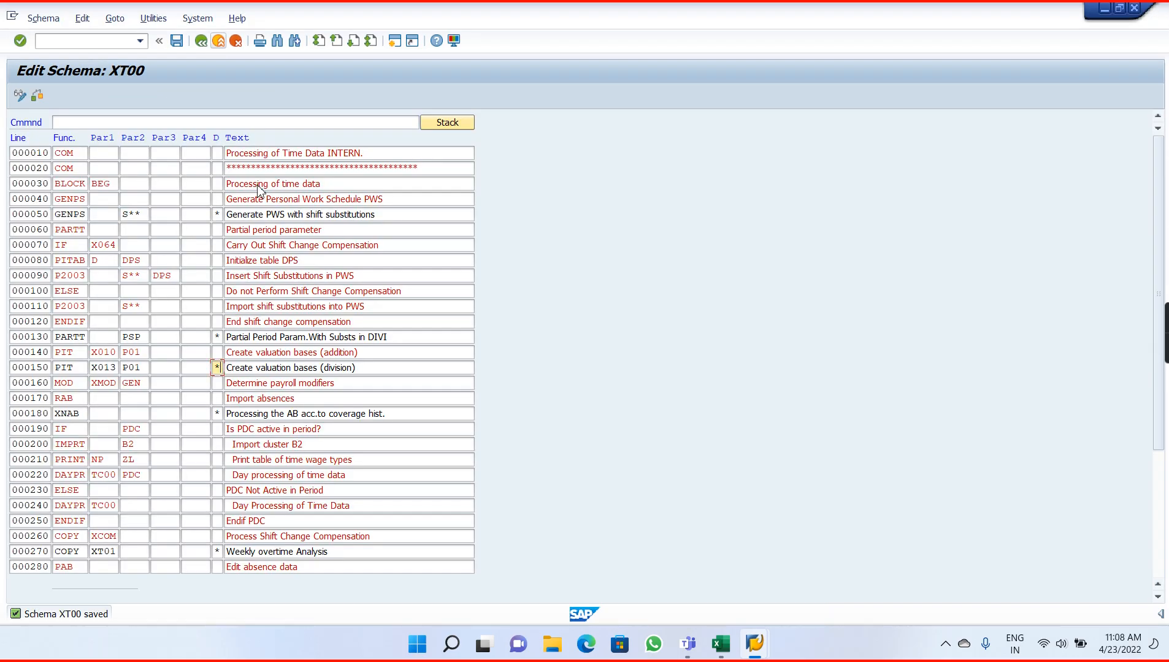
Re-enable line 000150 (PIT X013 P01) in schema XT00 by removing its asterisk, check the schema and save it to the customizing request.
{"action": "key", "text": "Delete"}
{"action": "key", "text": "Return"}
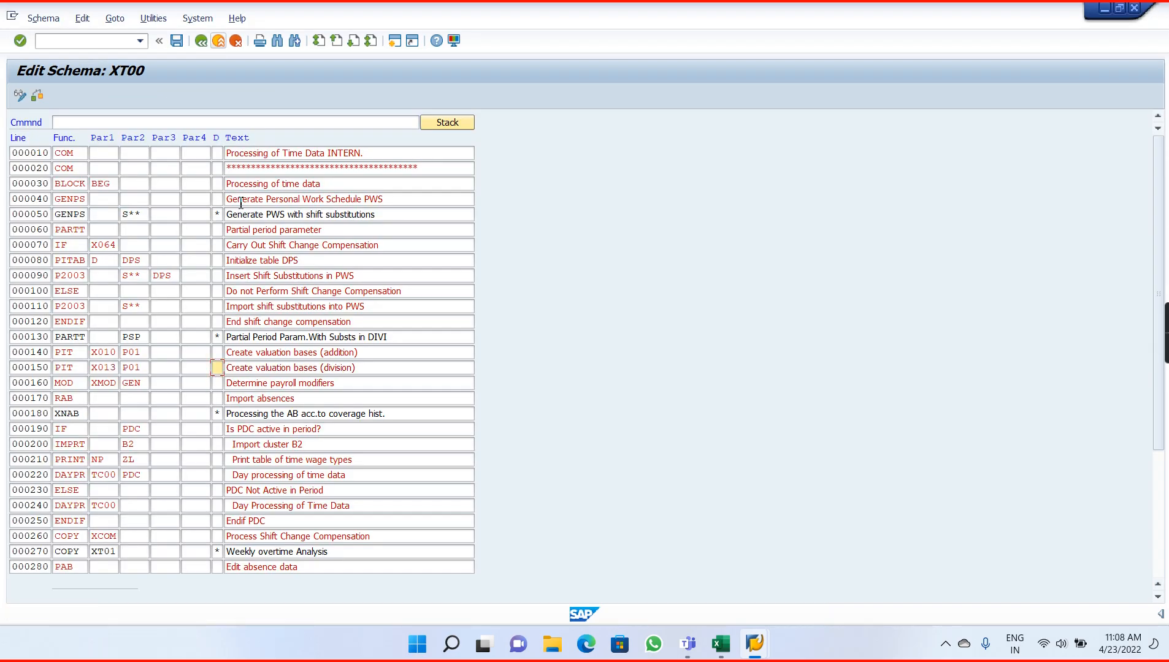
{"action": "left_click", "coordinate": [37, 95]}
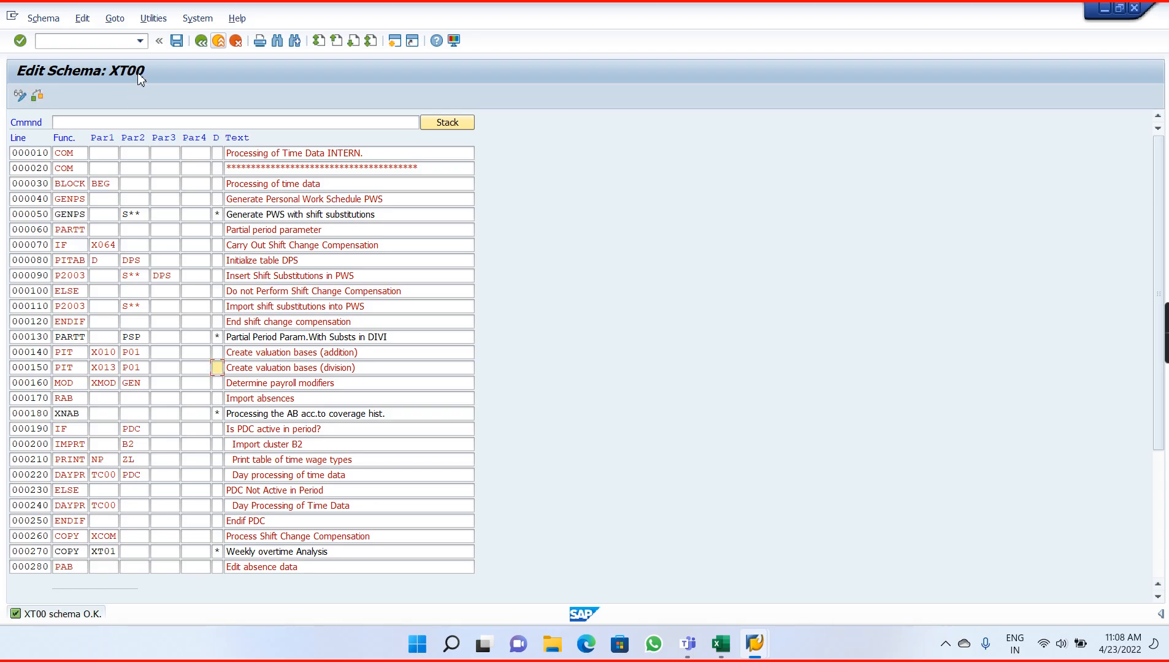
{"action": "left_click", "coordinate": [177, 41]}
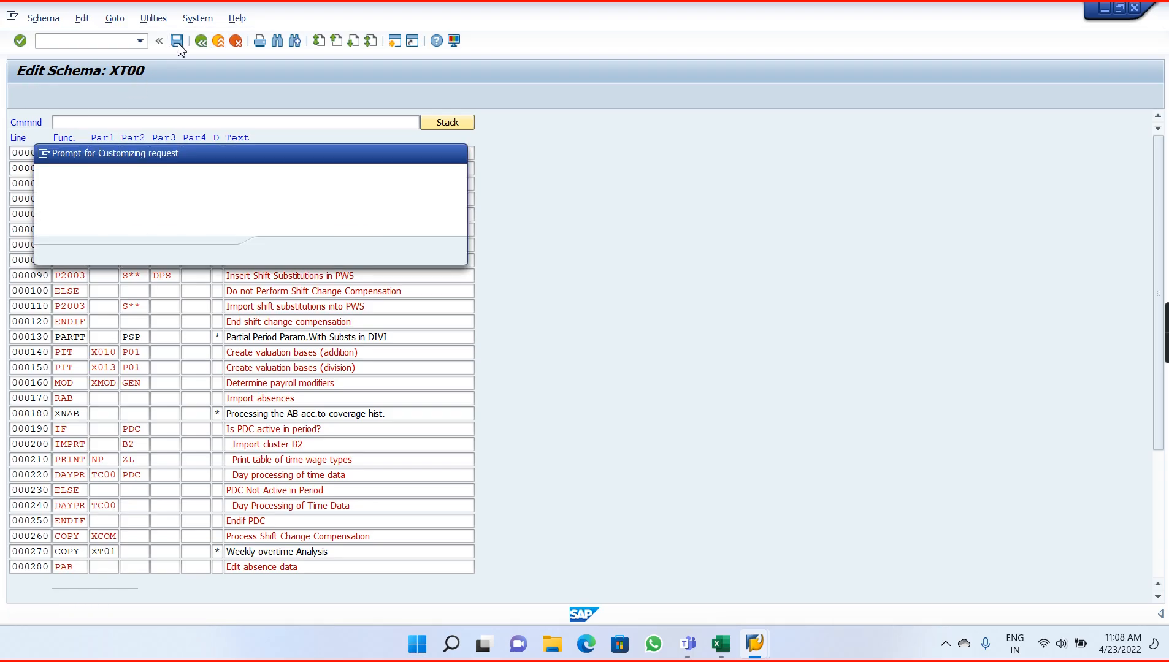
{"action": "key", "text": "Return"}
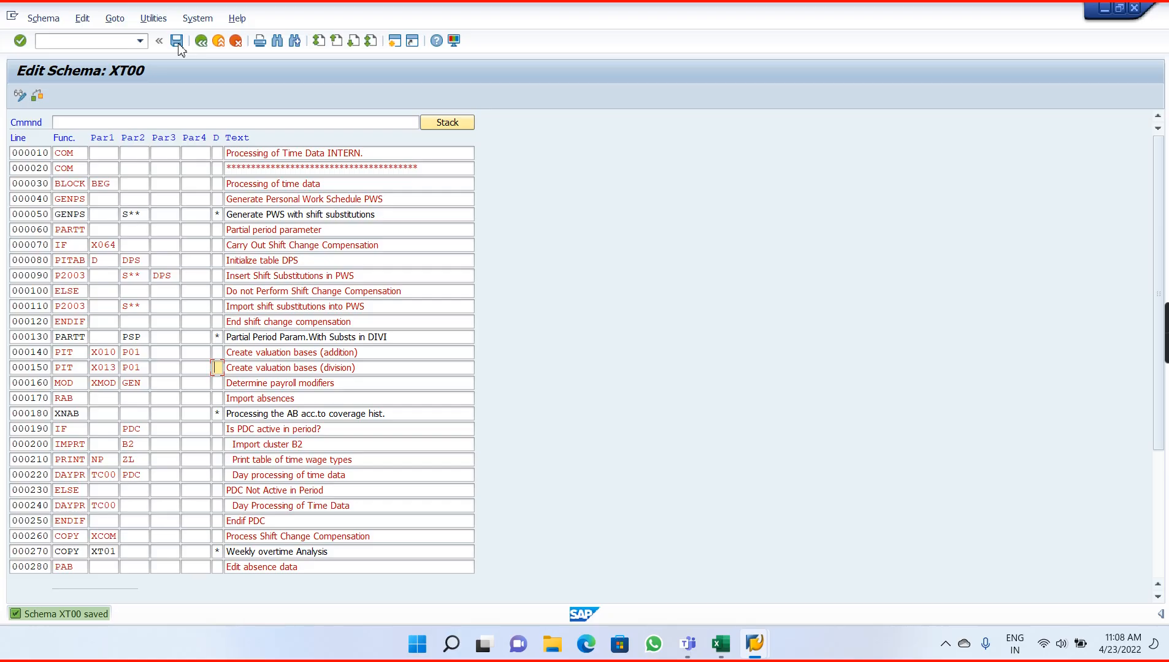
Go to table view maintenance and open view V_512W_D for maintenance in the edit everything mode.
{"action": "left_click", "coordinate": [109, 44]}
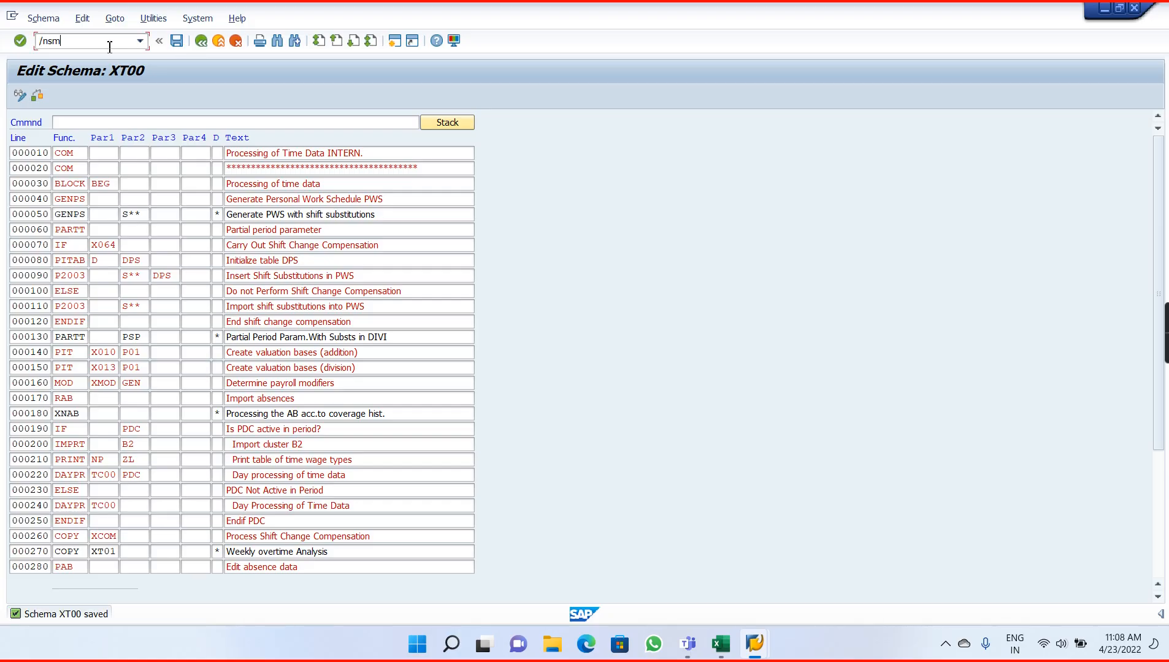
{"action": "key", "text": "Return"}
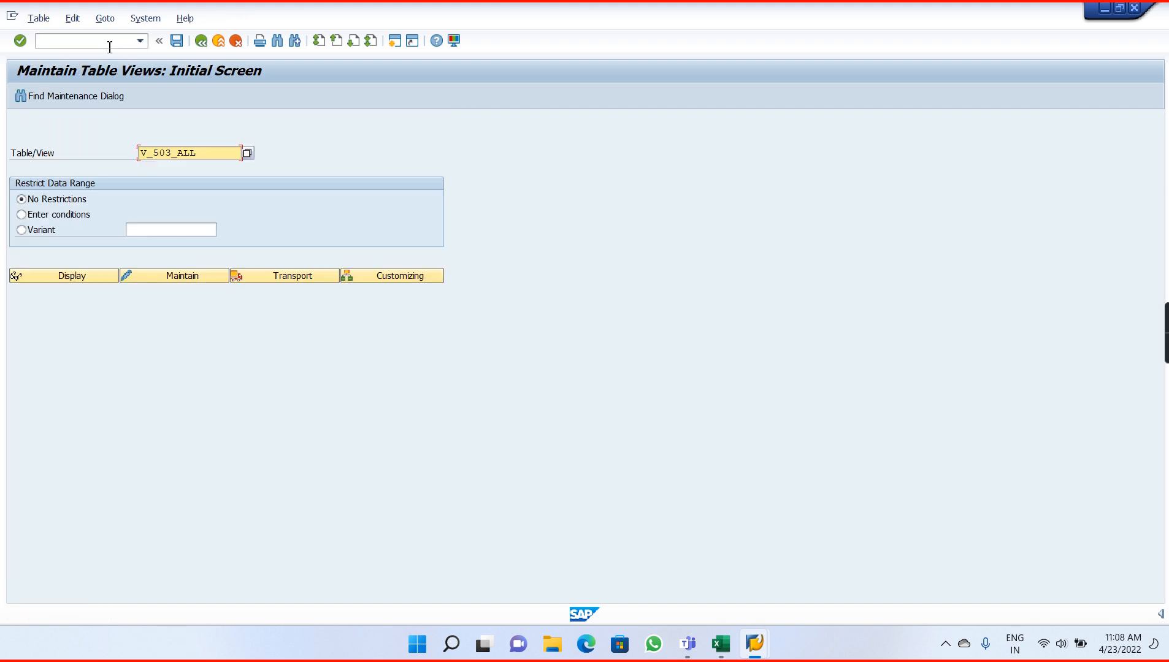
{"action": "key", "text": "BackSpace"}
{"action": "key", "text": "BackSpace"}
{"action": "key", "text": "BackSpace"}
{"action": "key", "text": "BackSpace"}
{"action": "key", "text": "BackSpace"}
{"action": "key", "text": "BackSpace"}
{"action": "key", "text": "BackSpace"}
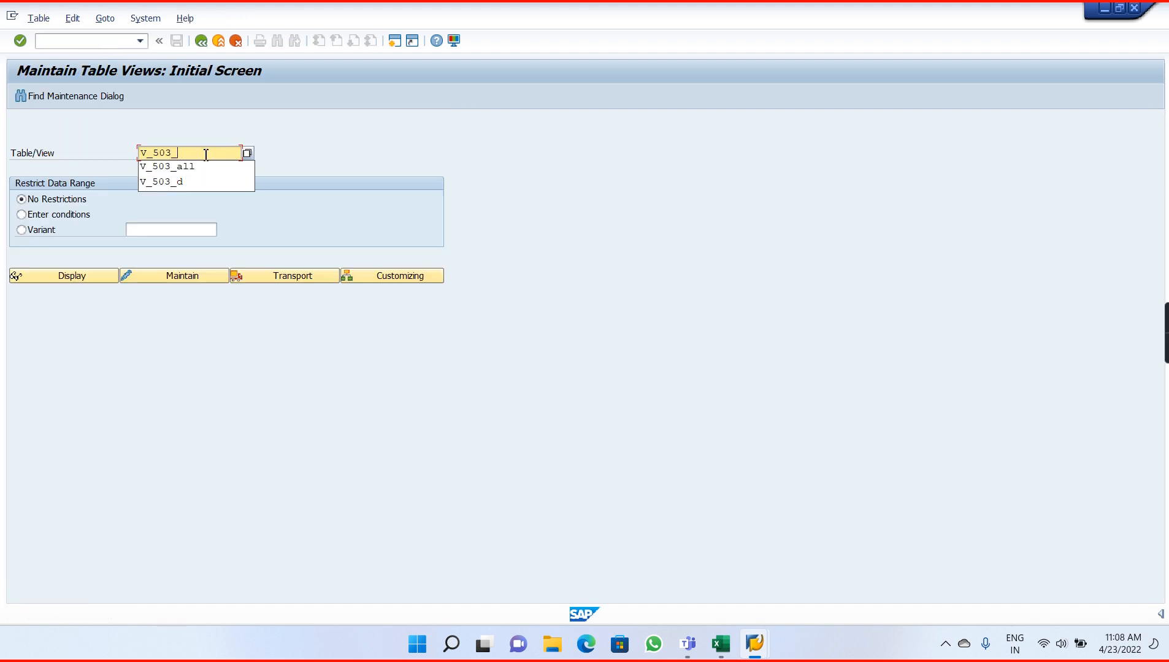
{"action": "type", "text": "5"}
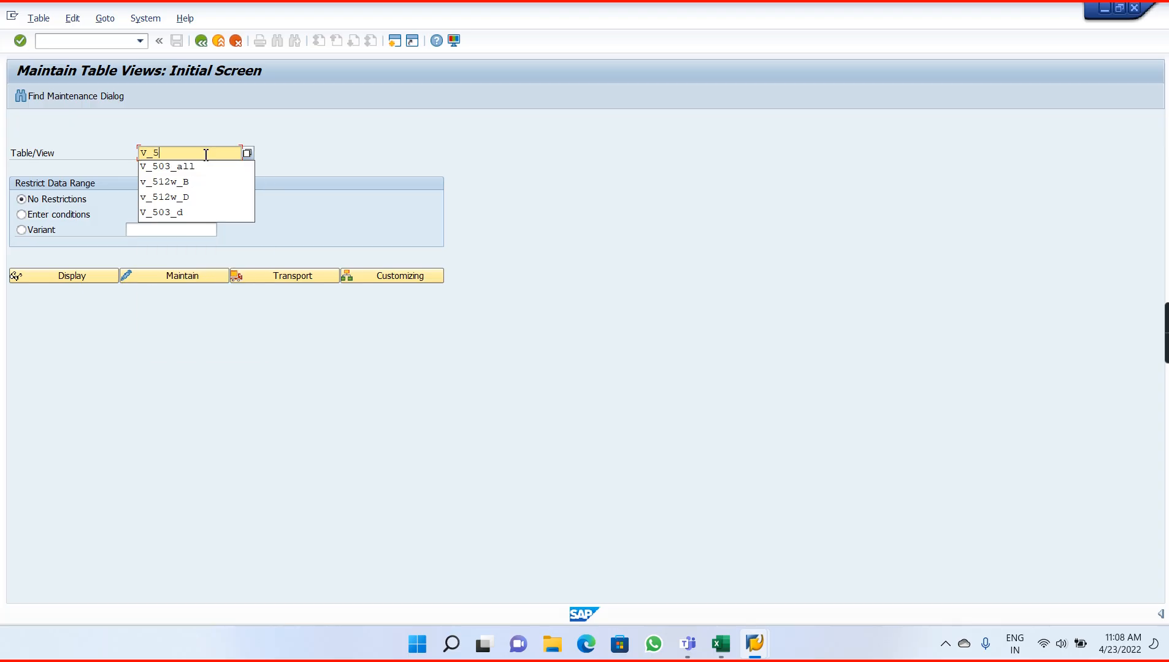
{"action": "type", "text": "12"}
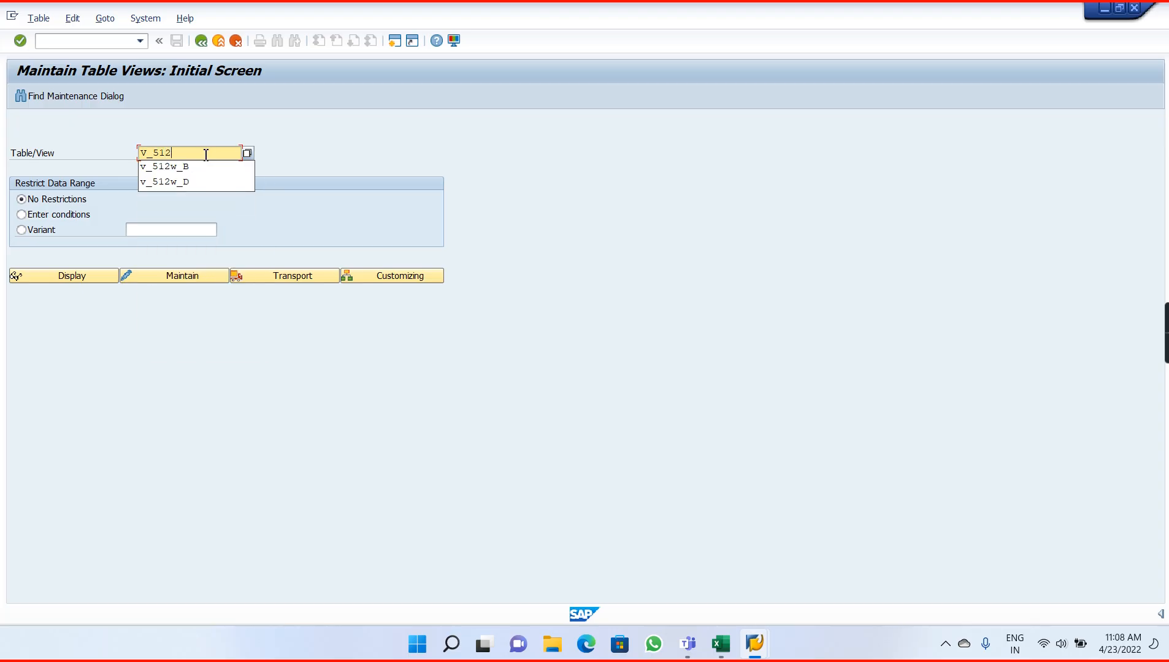
{"action": "type", "text": "W_D"}
{"action": "key", "text": "Return"}
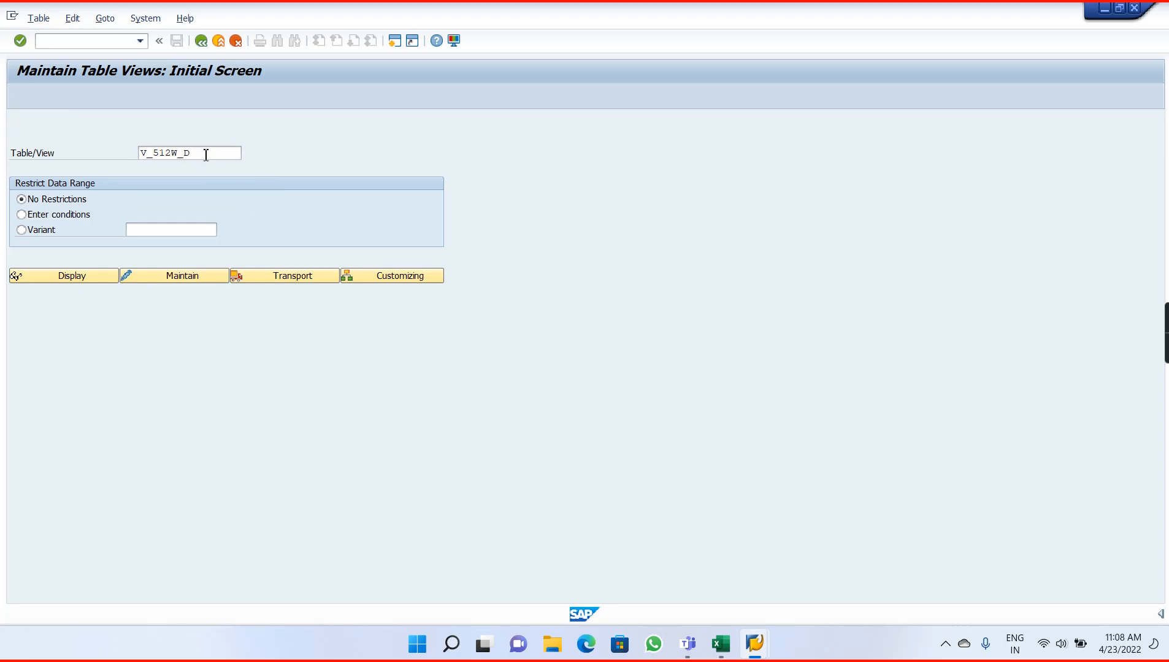
{"action": "left_click", "coordinate": [196, 279]}
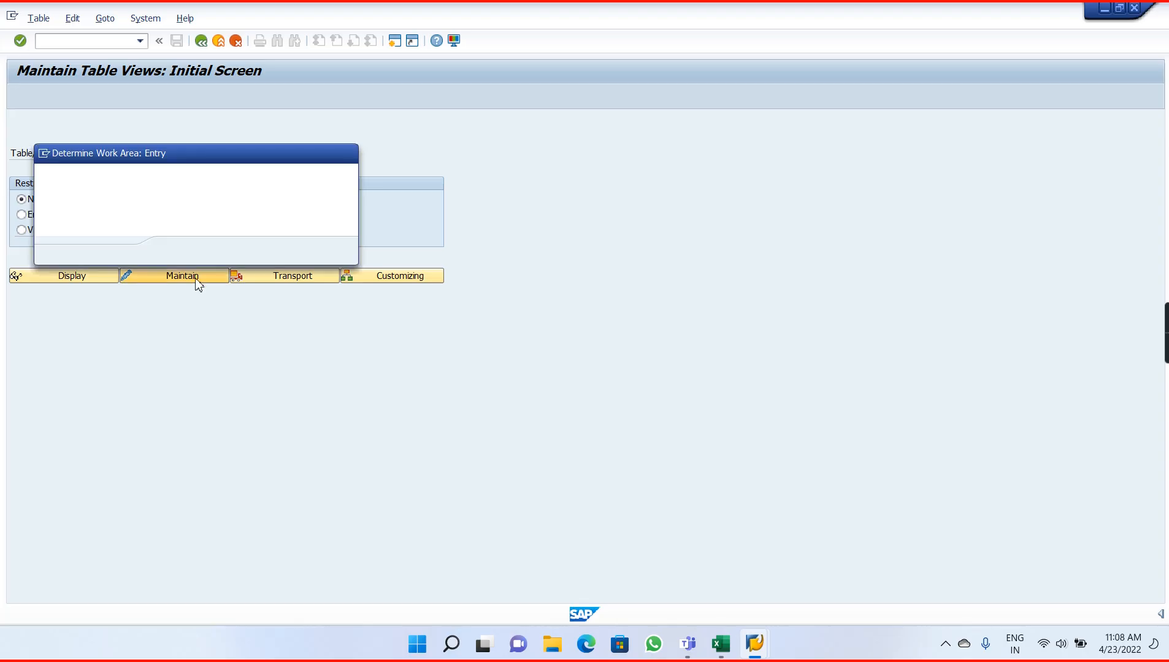
{"action": "left_click", "coordinate": [177, 252]}
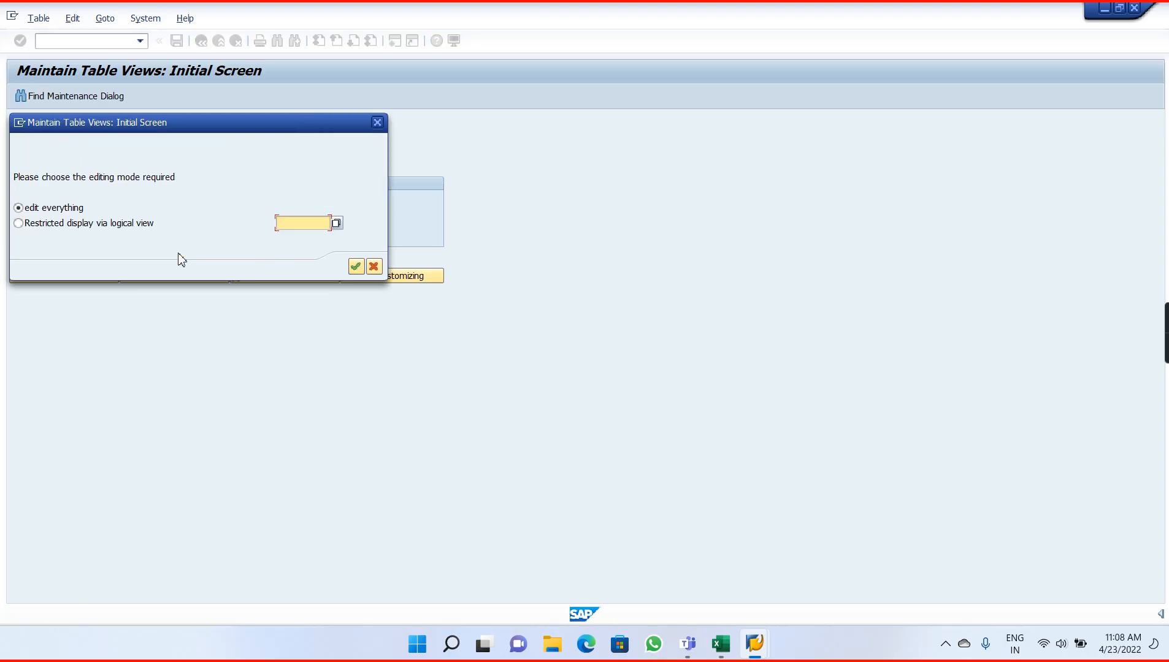
{"action": "left_click", "coordinate": [356, 266]}
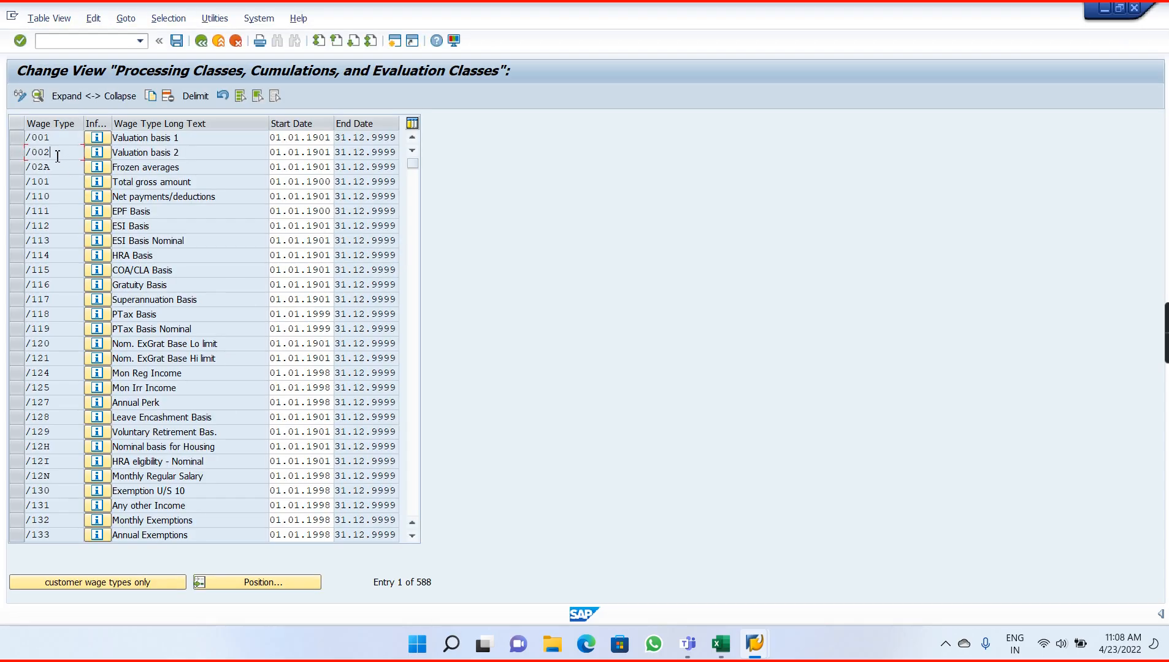
Switch to the payroll log, exit its display and rerun the payroll test with PIT X013 active in the schema.
{"action": "key", "text": "alt+Tab"}
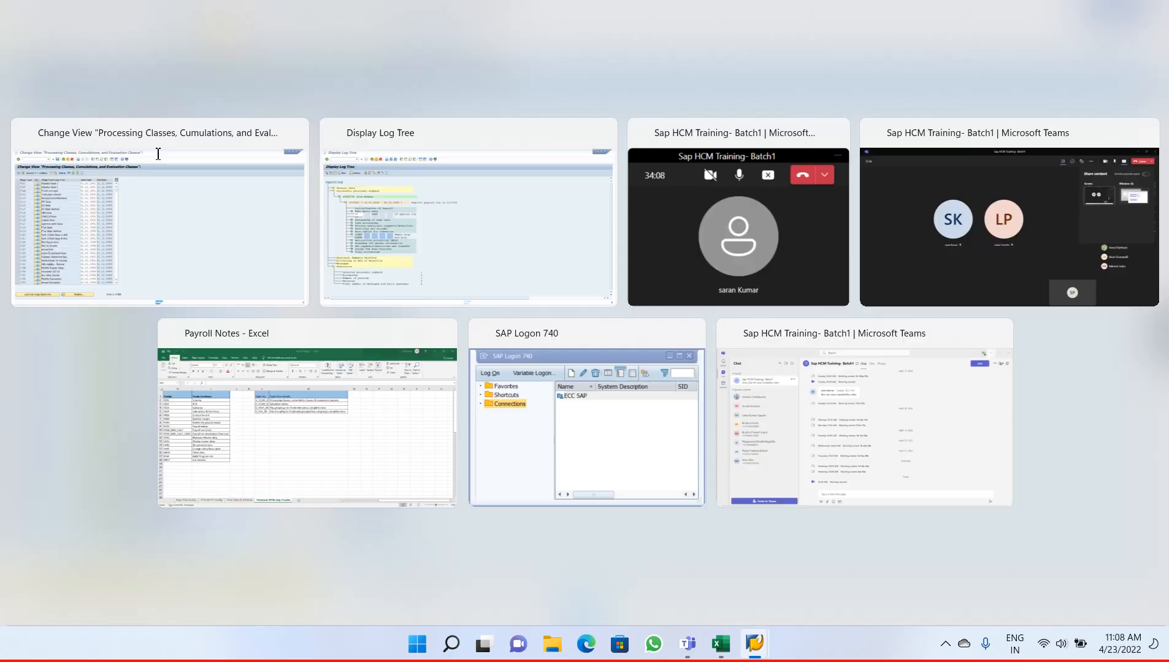
{"action": "key", "text": "alt+Tab"}
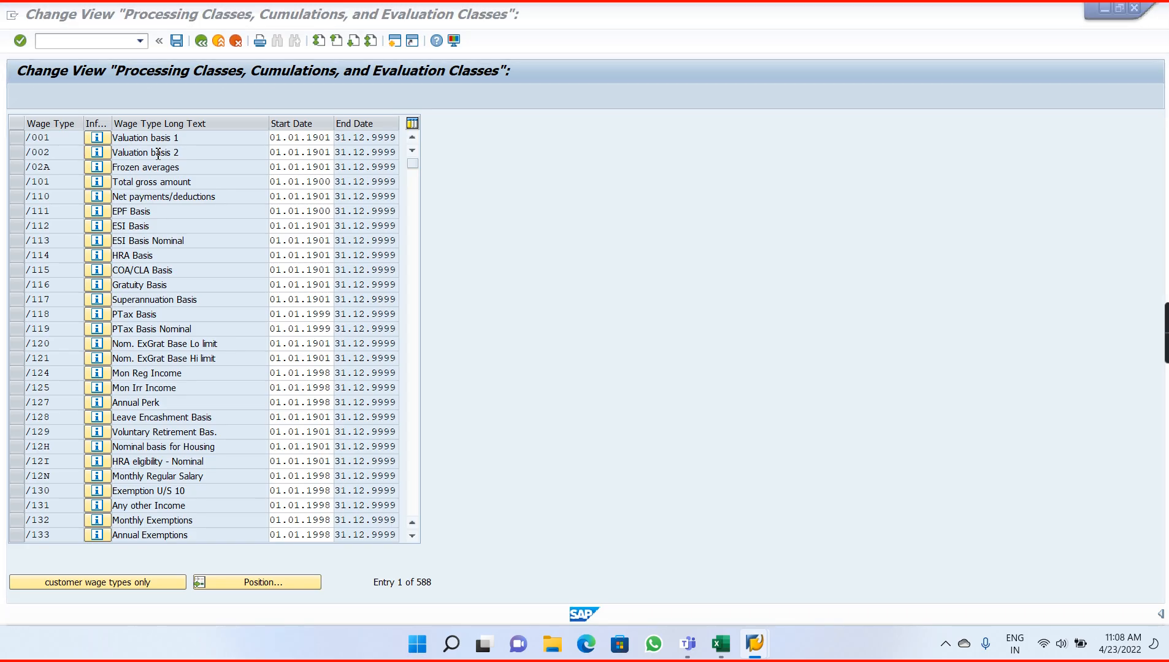
{"action": "key", "text": "alt+Tab"}
{"action": "left_click", "coordinate": [200, 41]}
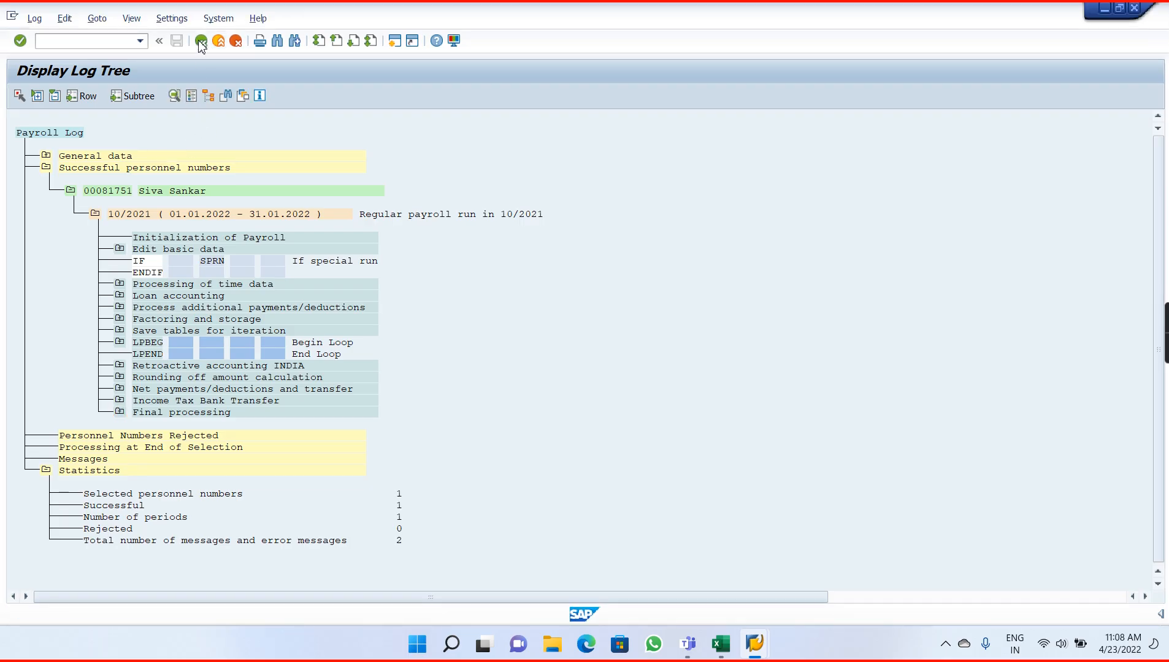
{"action": "left_click", "coordinate": [241, 268]}
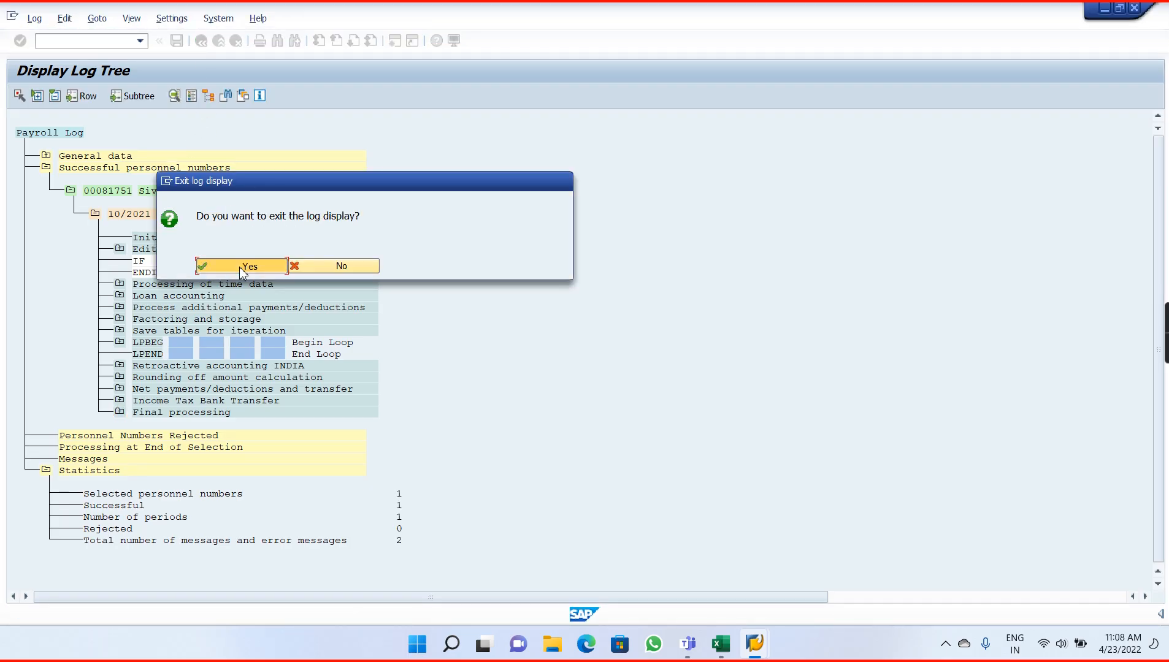
{"action": "left_click", "coordinate": [20, 96]}
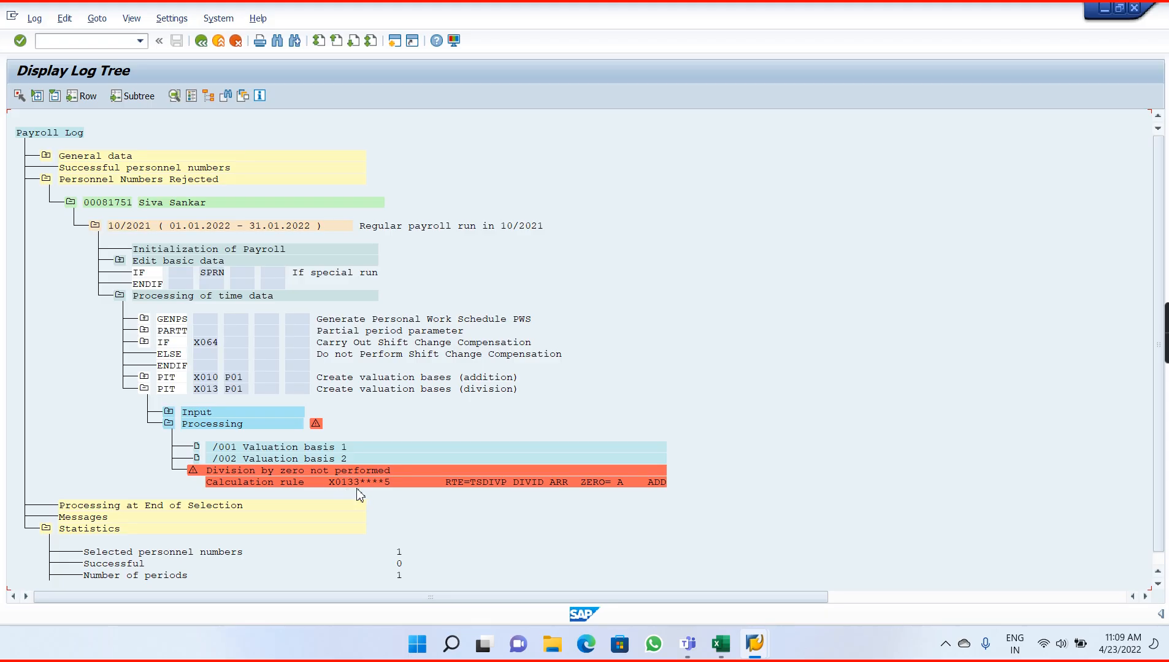
Open the details of wage type /002 (Valuation basis 2) in V_512W_D and compare them with the X013 processing in the payroll log.
{"action": "key", "text": "alt+Tab"}
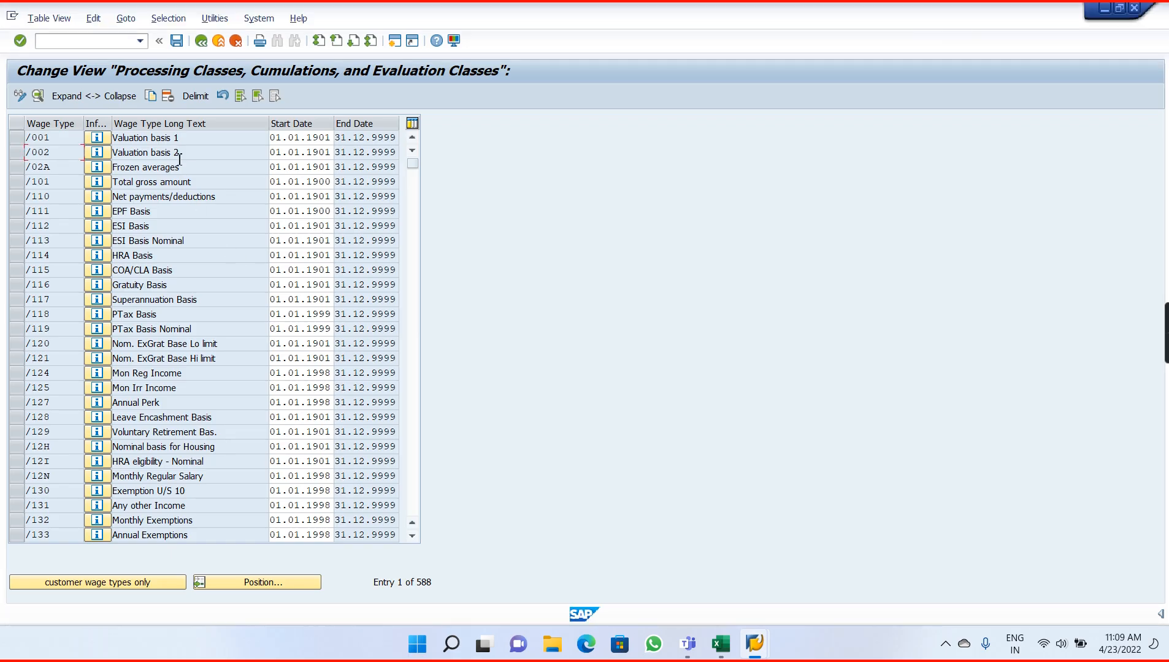
{"action": "double_click", "coordinate": [176, 153]}
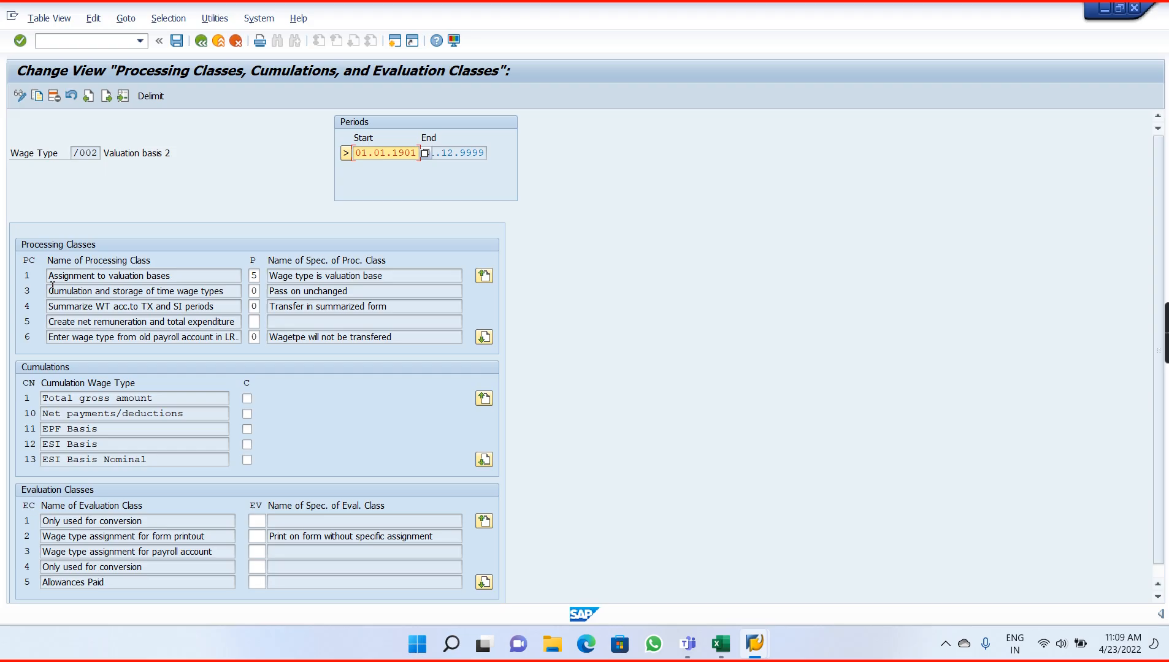
{"action": "key", "text": "alt+Tab"}
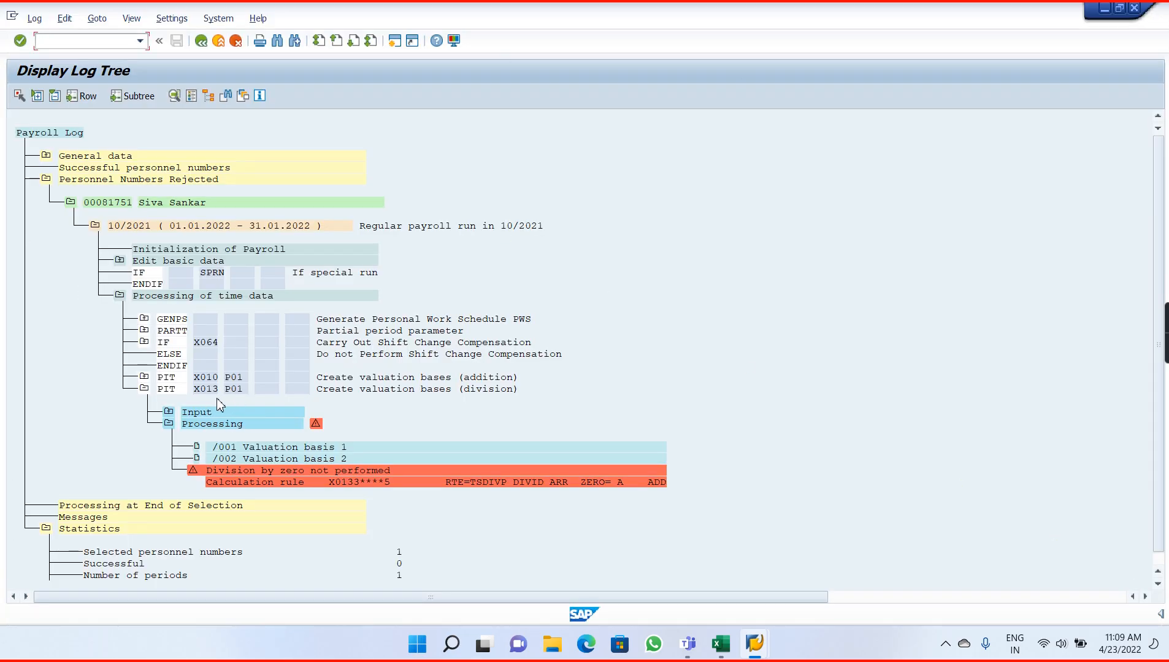
{"action": "key", "text": "alt+Tab"}
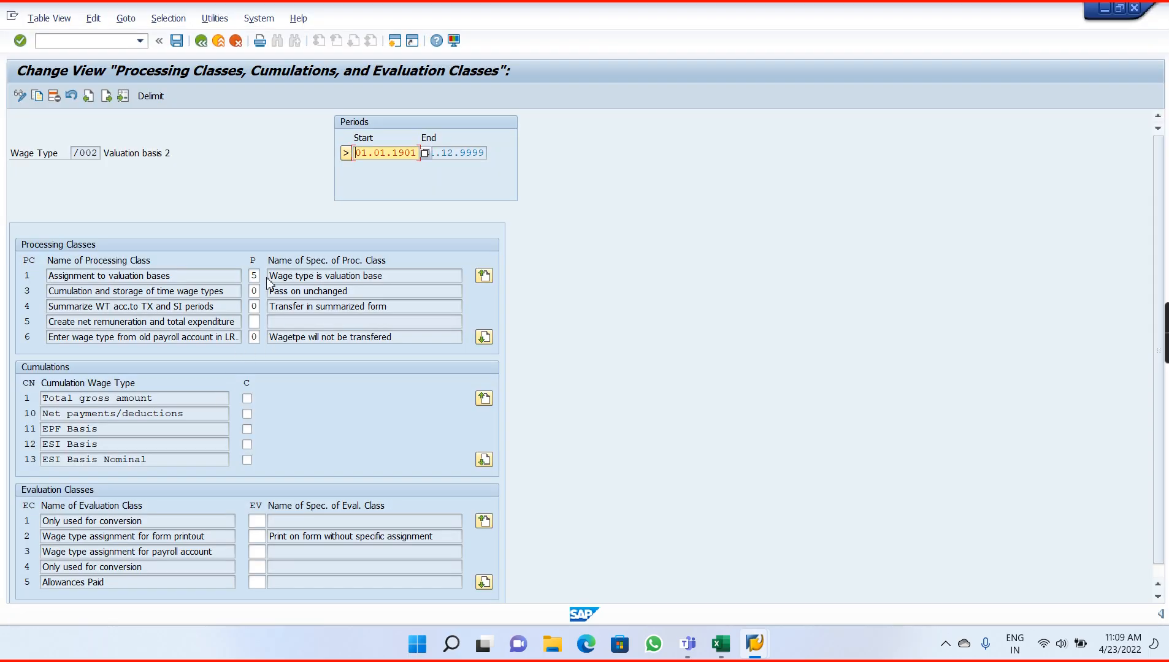
Set processing class 1 of wage type /002 to specification 3 and save the change to the customizing request.
{"action": "left_click", "coordinate": [257, 276]}
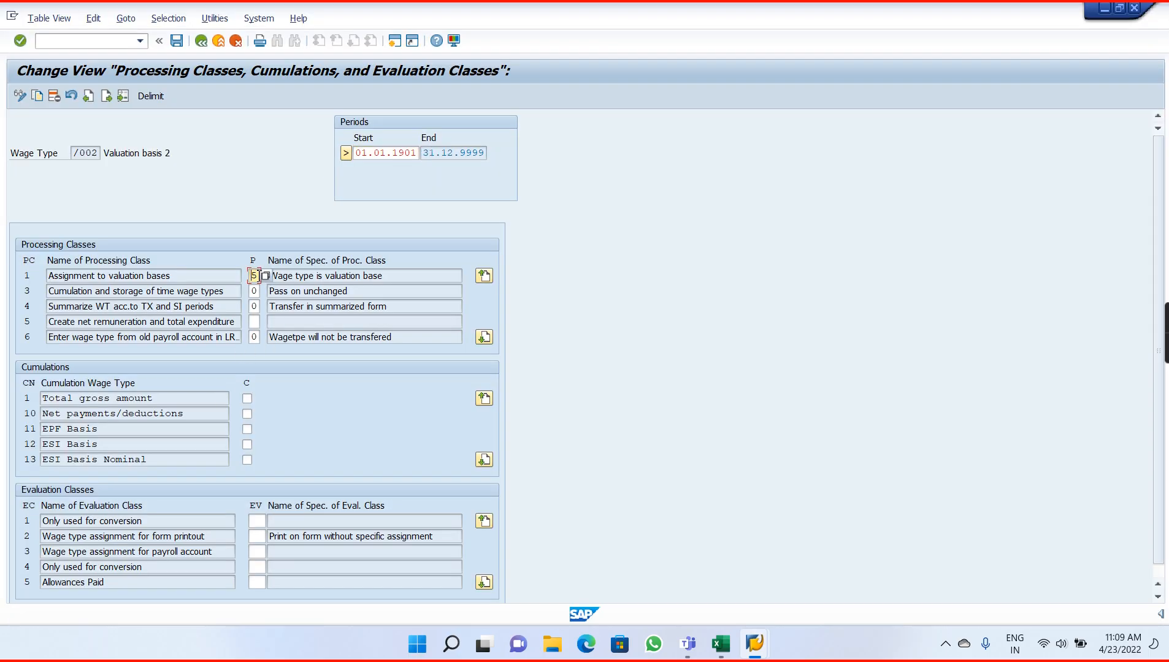
{"action": "left_click", "coordinate": [266, 276]}
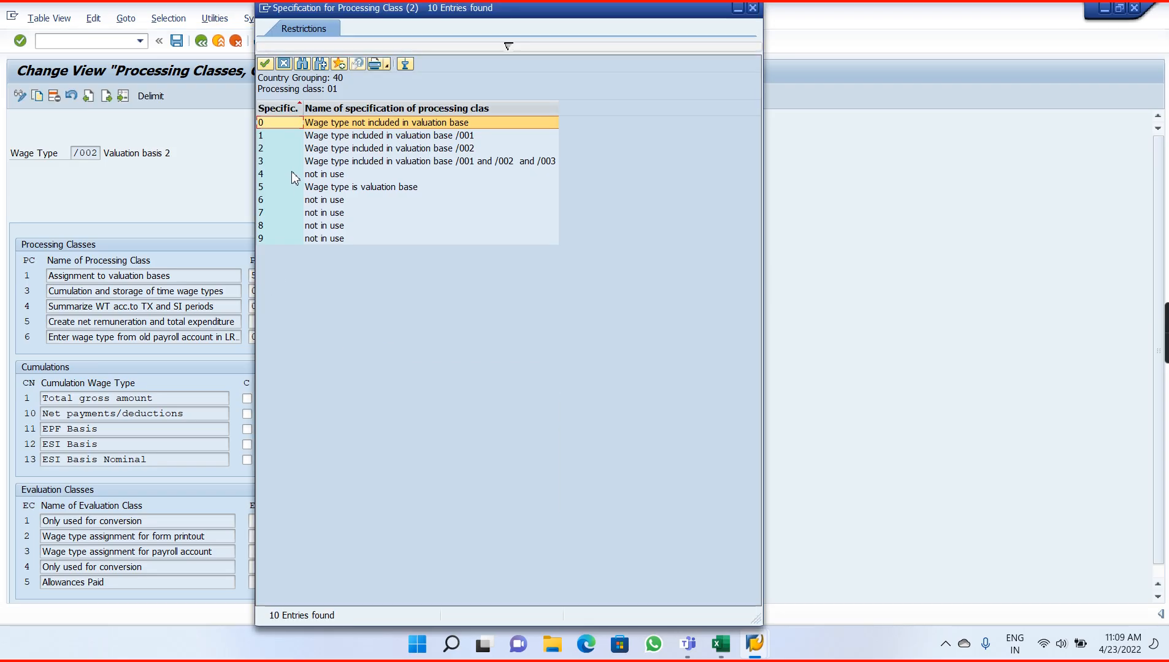
{"action": "double_click", "coordinate": [263, 162]}
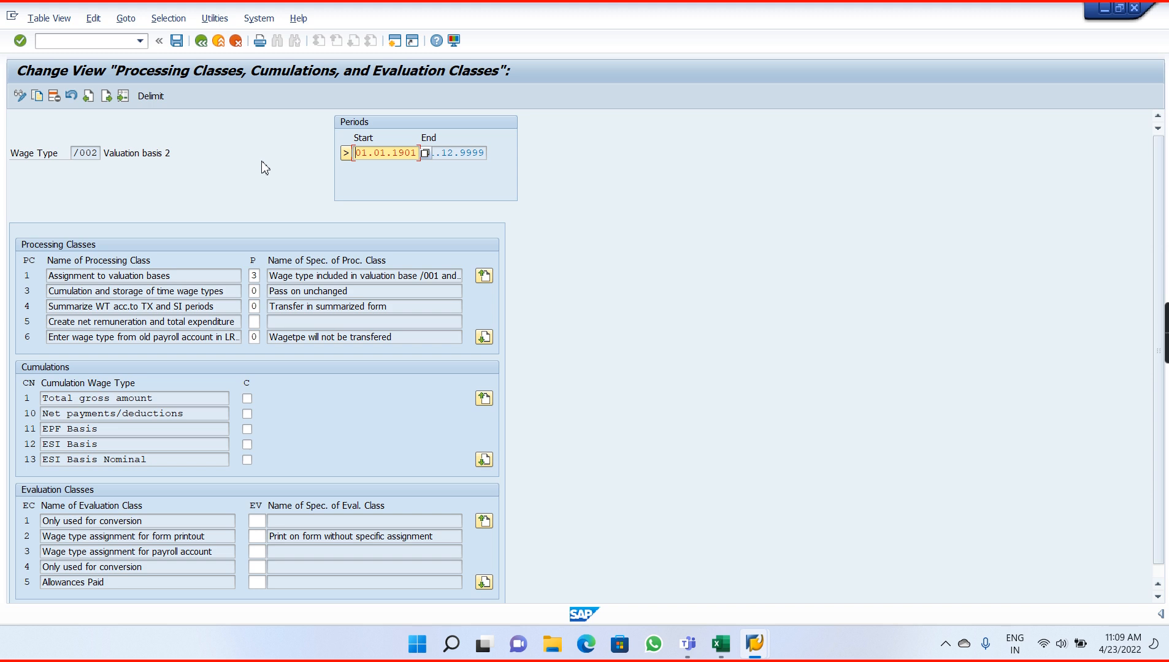
{"action": "key", "text": "ctrl+s"}
{"action": "key", "text": "Return"}
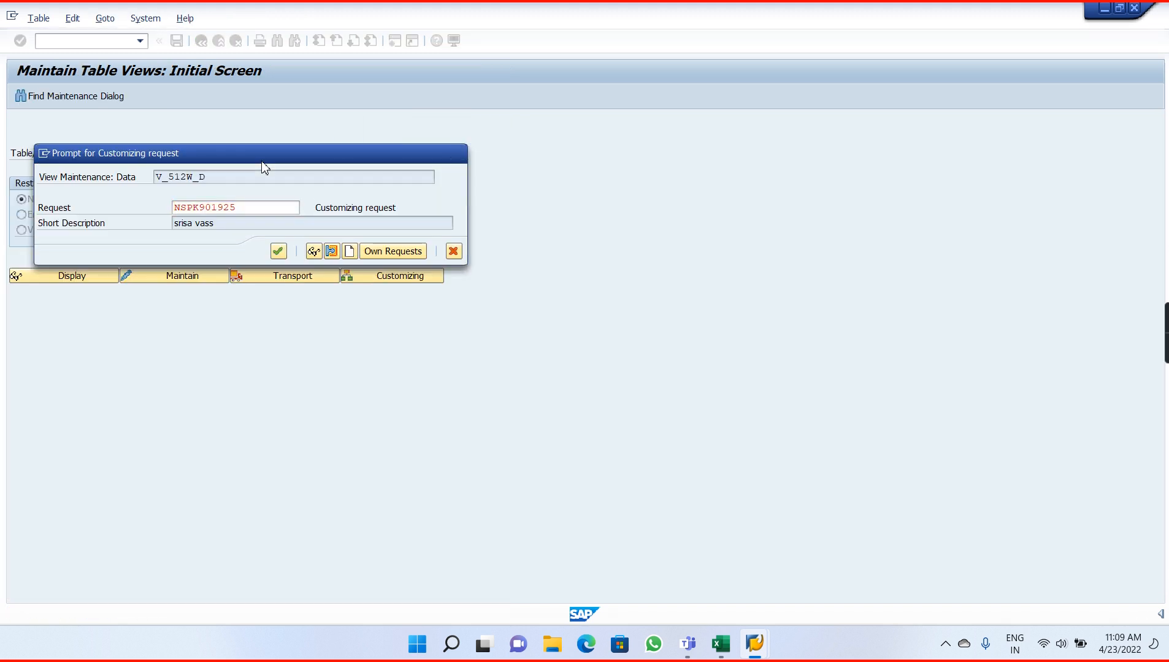
{"action": "key", "text": "Return"}
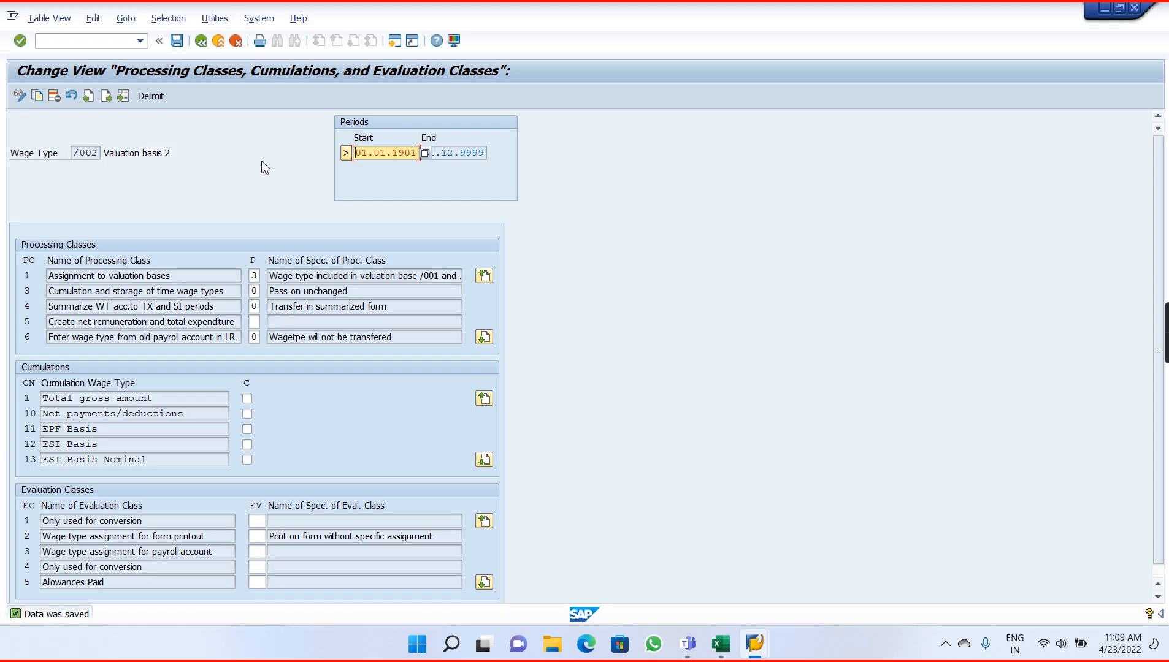
Return to the payroll log, exit it and execute the test run again with the changed /002 processing class.
{"action": "key", "text": "alt+Tab"}
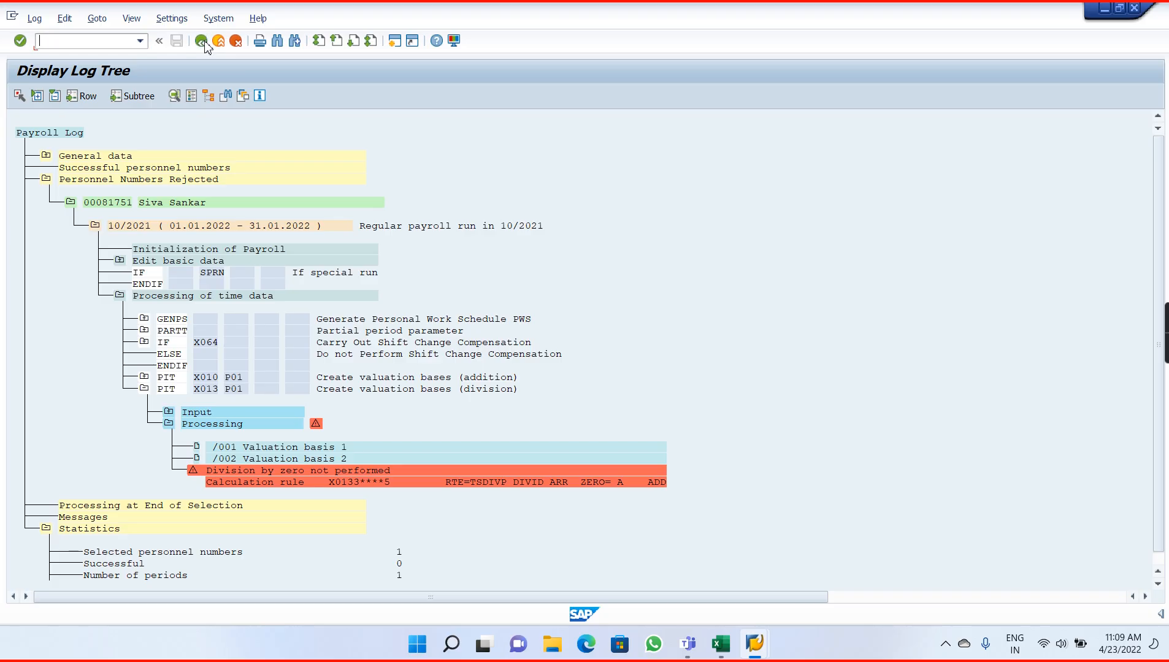
{"action": "left_click", "coordinate": [202, 42]}
{"action": "left_click", "coordinate": [242, 266]}
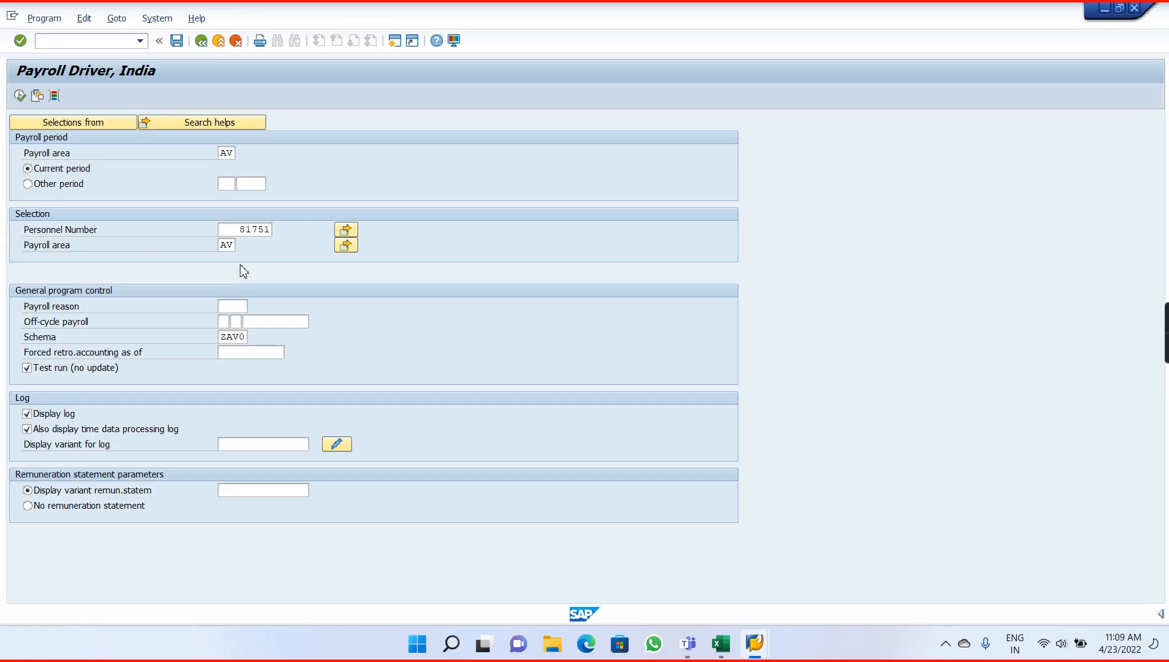
{"action": "left_click", "coordinate": [21, 95]}
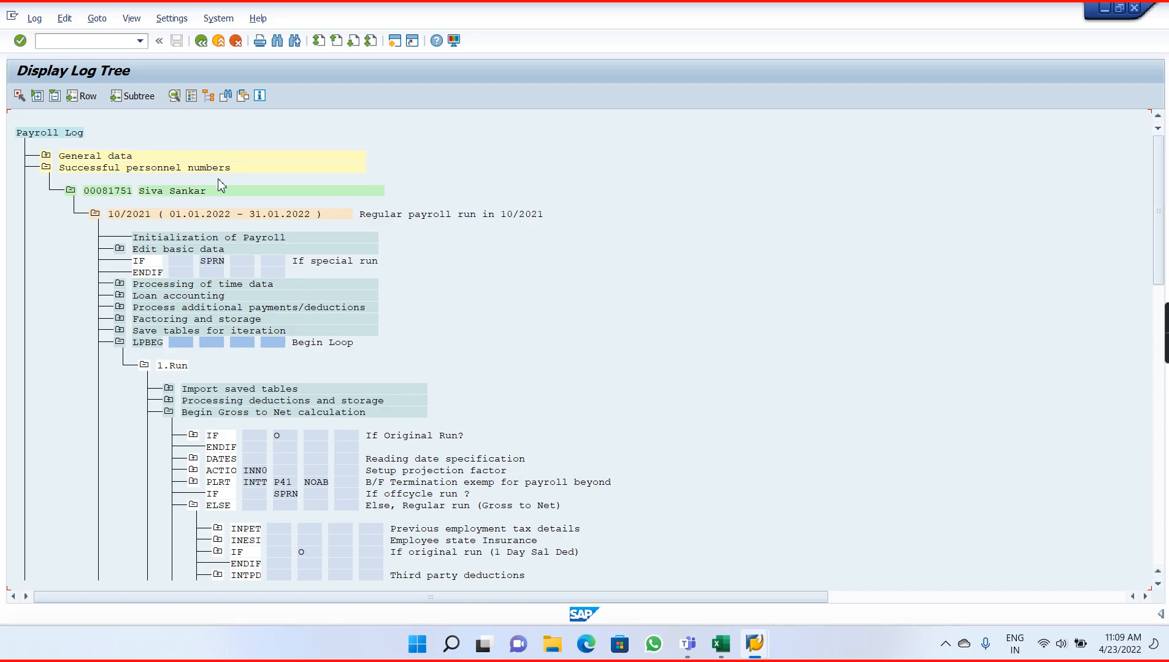
Examine the new payroll log from its statistics back to the Section 88 Rebate processing messages.
{"action": "left_click", "coordinate": [1154, 534]}
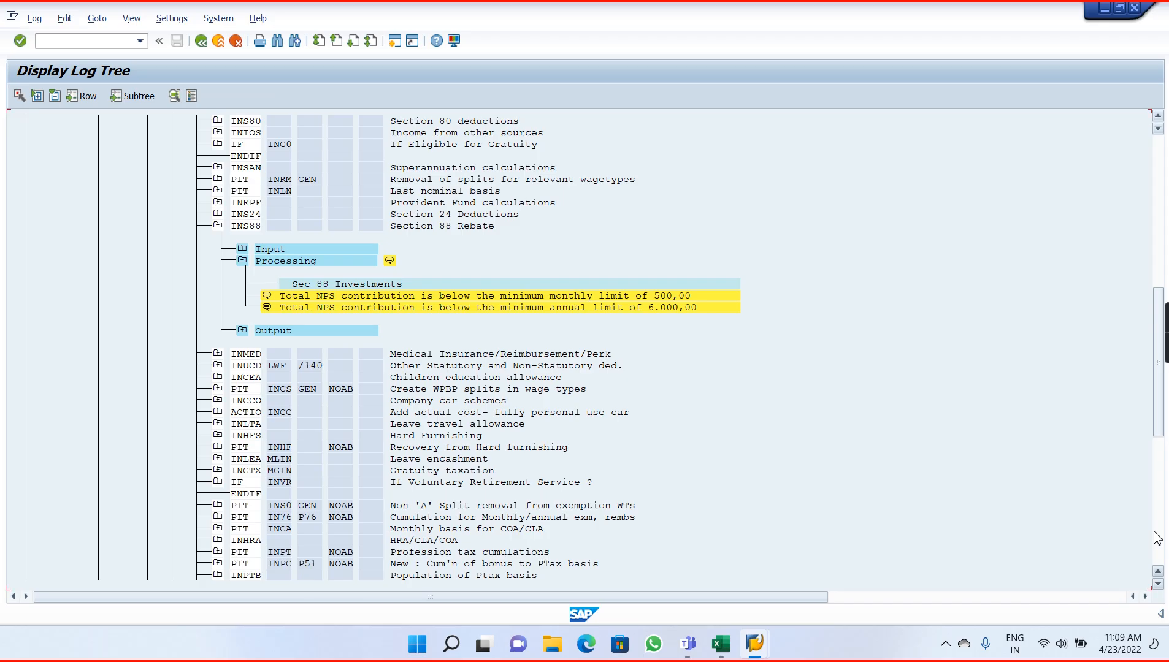
{"action": "left_click", "coordinate": [1157, 538]}
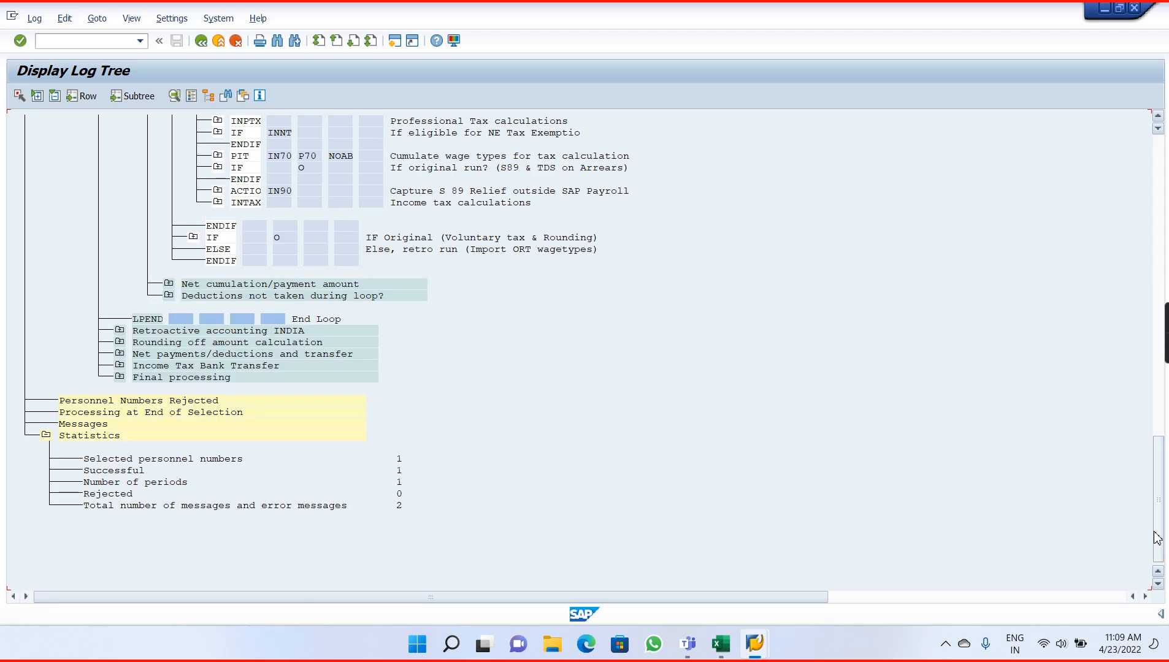
{"action": "left_click", "coordinate": [1157, 152]}
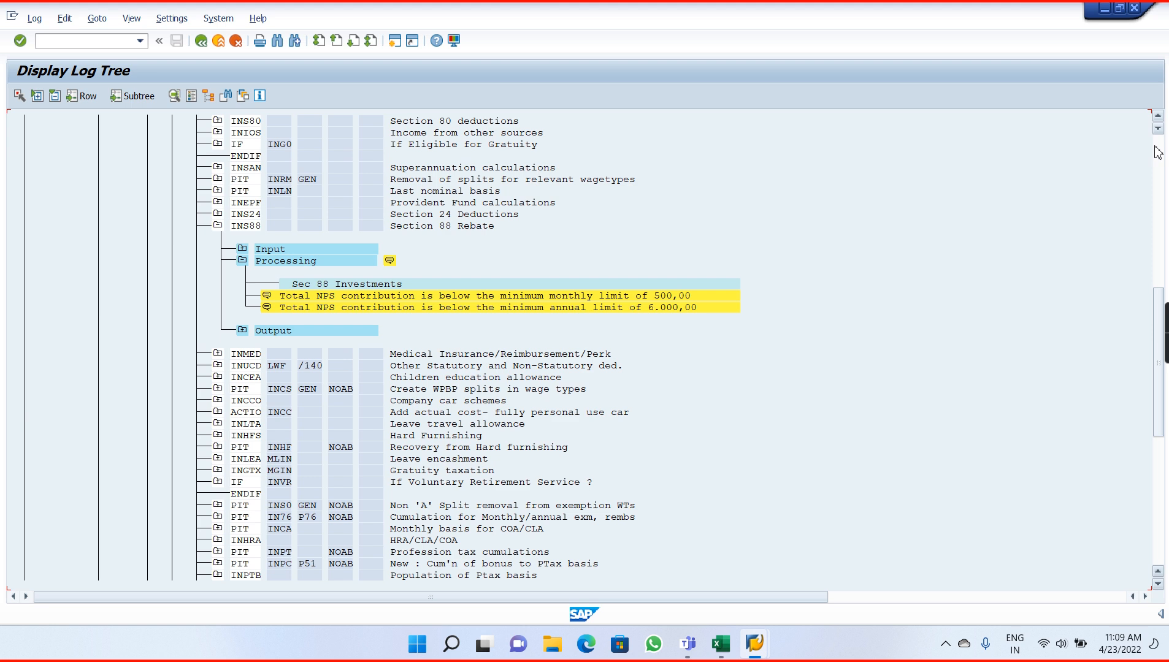
{"action": "left_click", "coordinate": [1157, 153]}
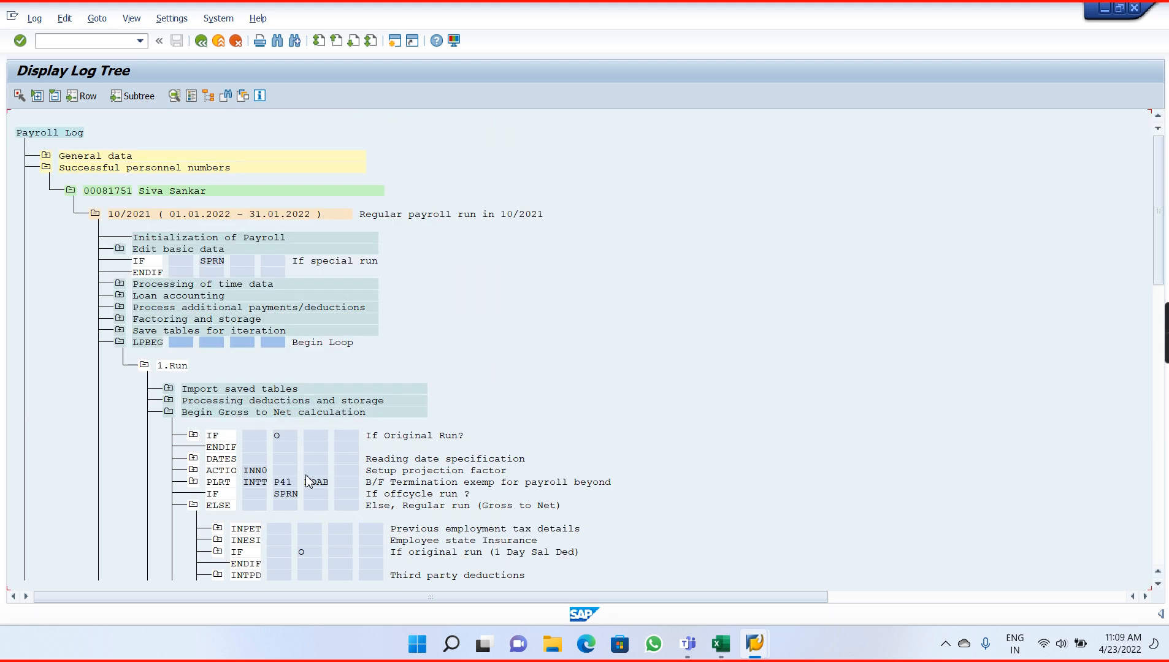
{"action": "left_click", "coordinate": [1159, 461]}
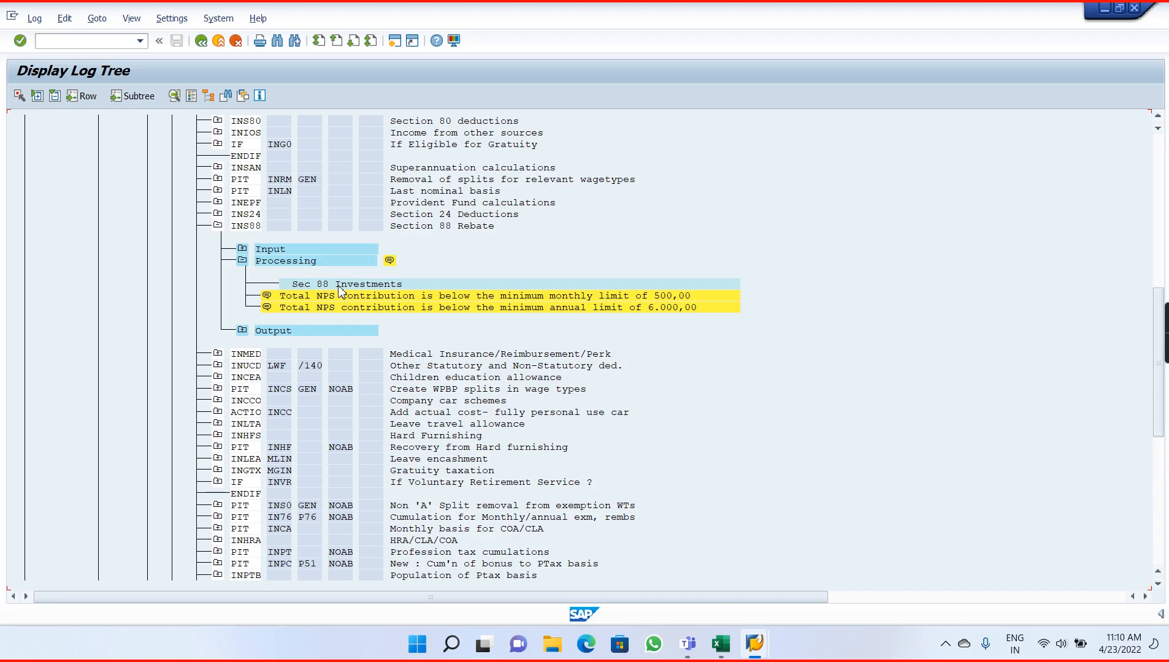
Examine the Section 88 Rebate (INS88) processing detail, output table IT and input entries in the payroll log, then exit the log.
{"action": "left_click", "coordinate": [308, 297]}
{"action": "double_click", "coordinate": [325, 286]}
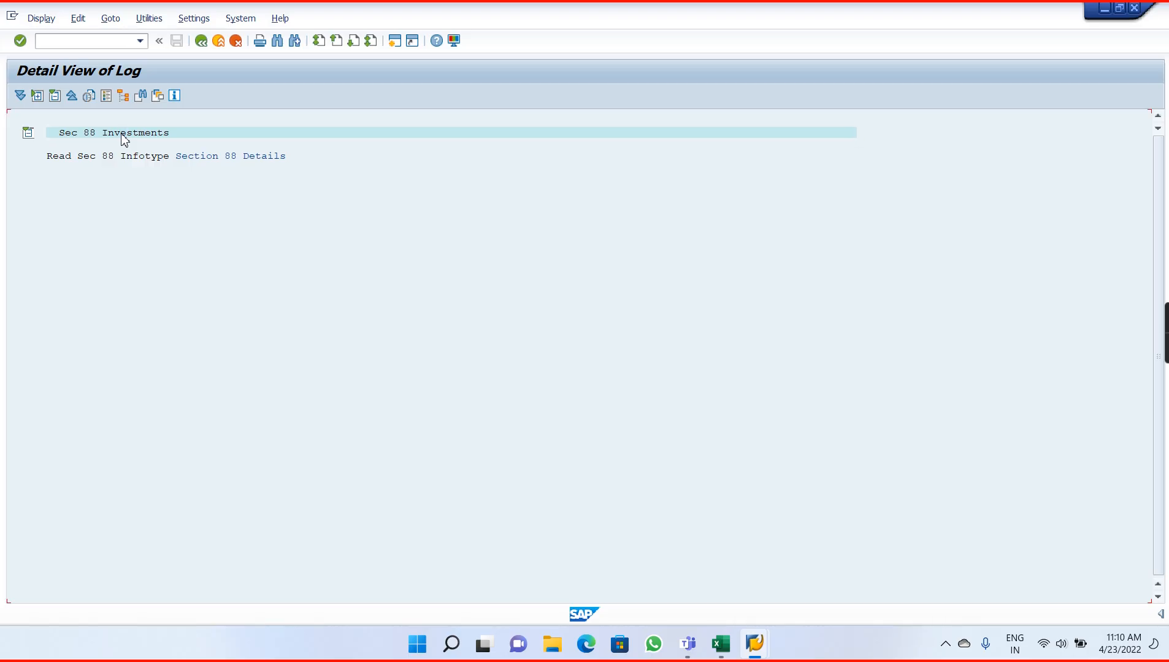
{"action": "left_click", "coordinate": [201, 42]}
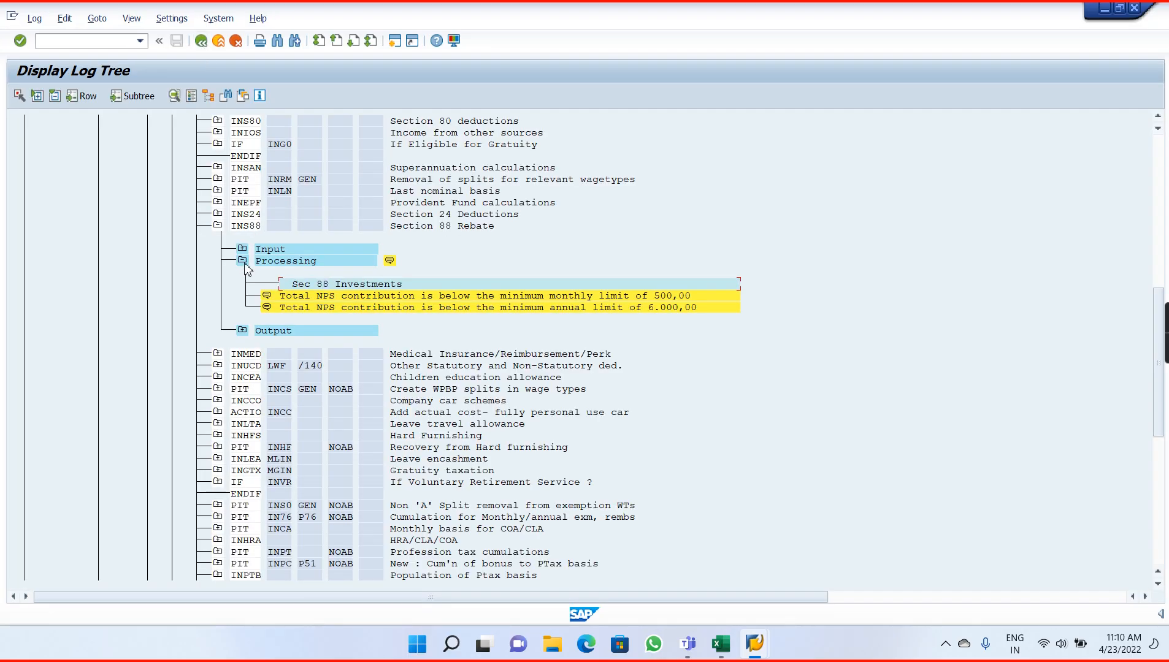
{"action": "left_click", "coordinate": [242, 260]}
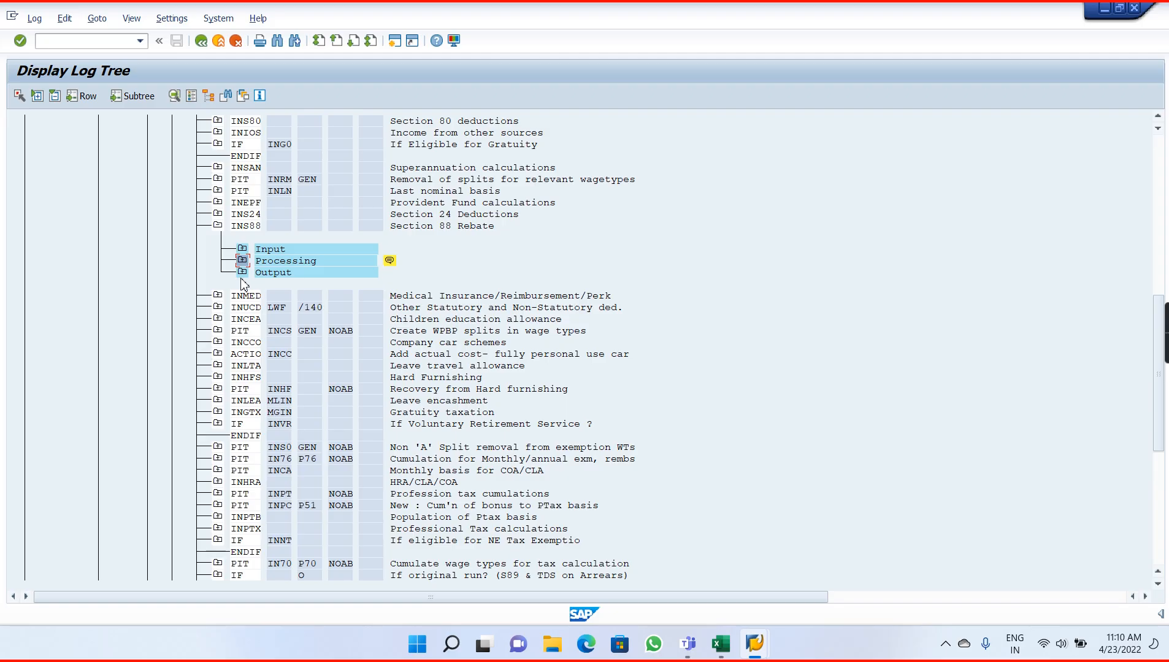
{"action": "left_click", "coordinate": [243, 273]}
{"action": "double_click", "coordinate": [305, 297]}
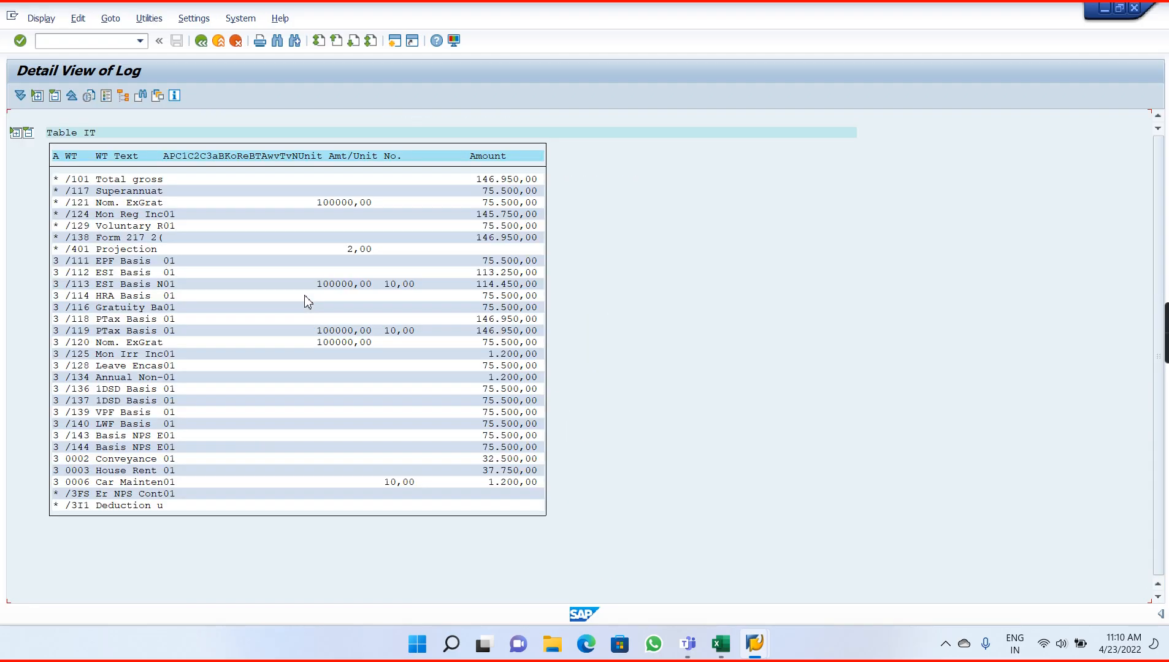
{"action": "left_click", "coordinate": [203, 43]}
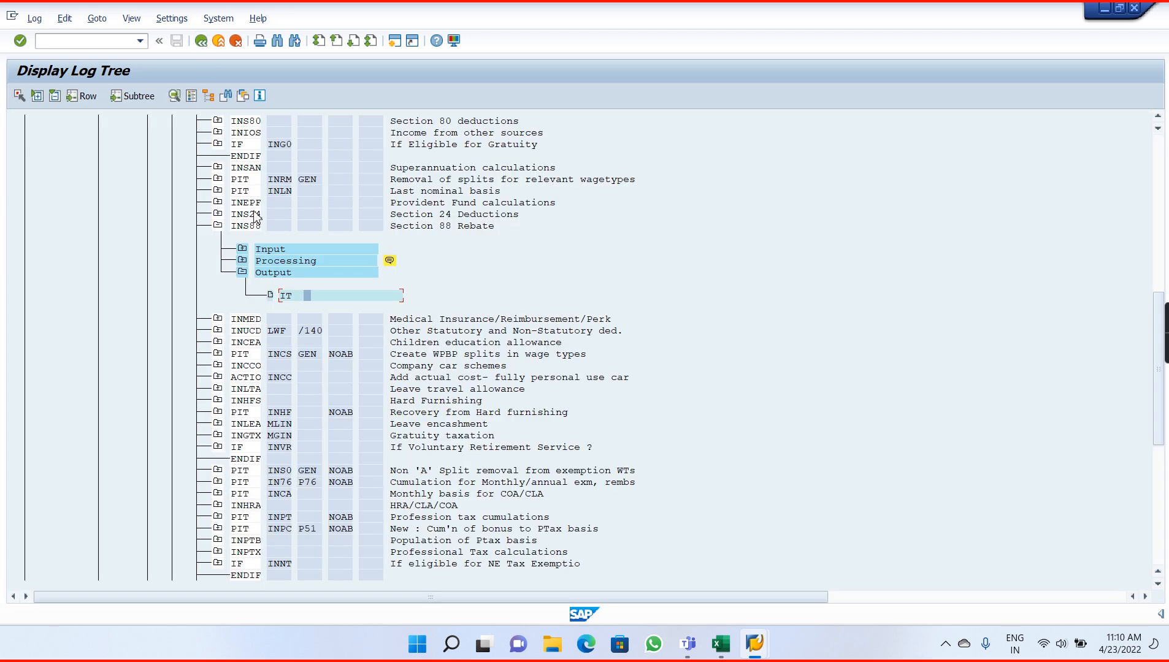
{"action": "left_click", "coordinate": [243, 272]}
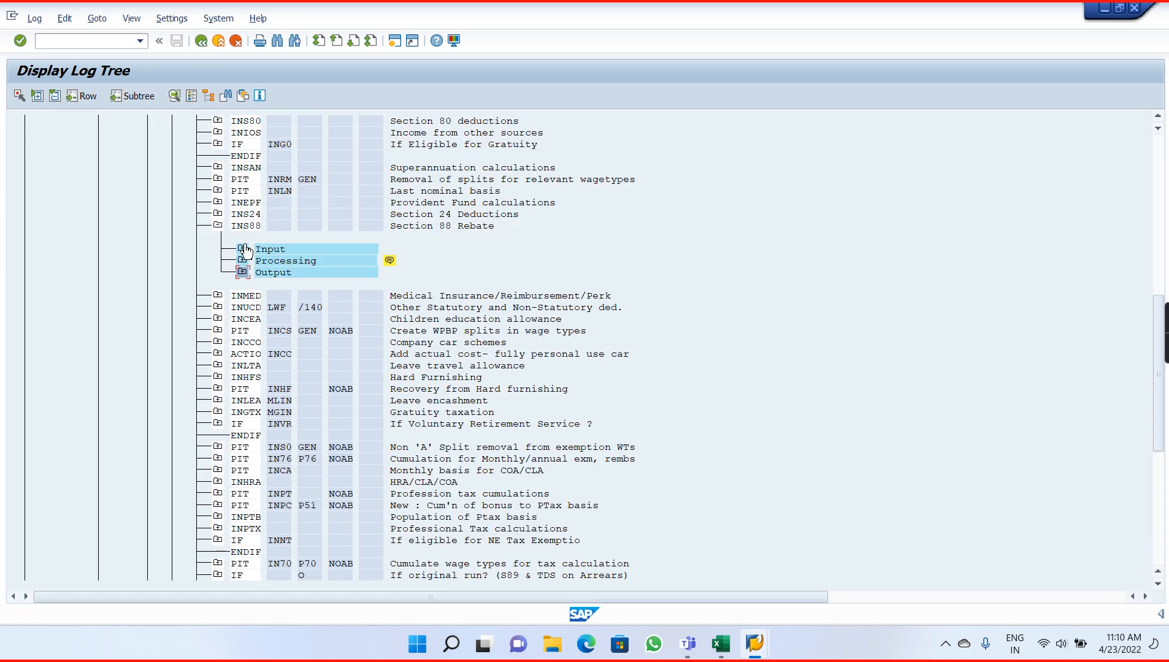
{"action": "left_click", "coordinate": [243, 249]}
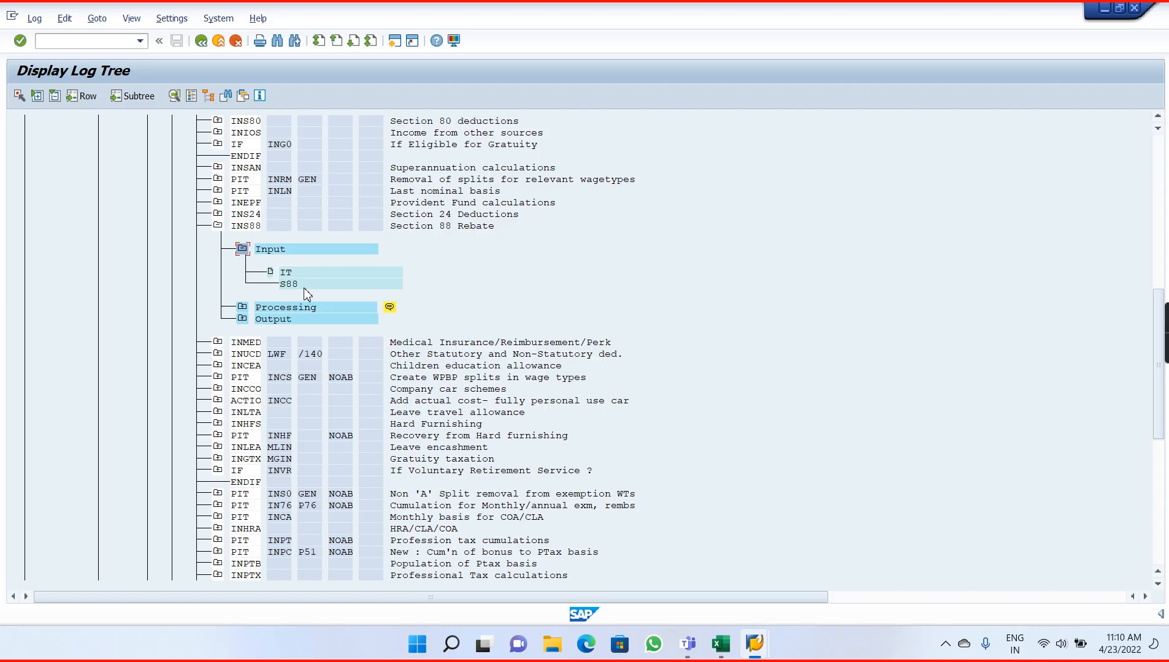
{"action": "left_click", "coordinate": [218, 227]}
{"action": "left_click", "coordinate": [201, 44]}
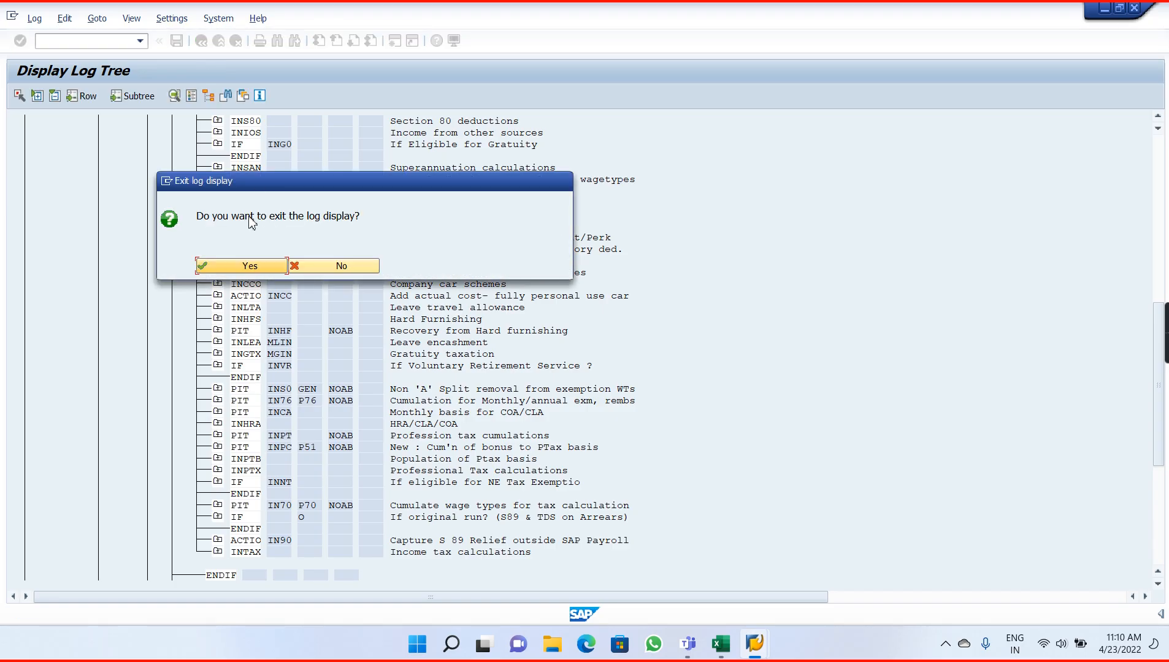
{"action": "left_click", "coordinate": [250, 267]}
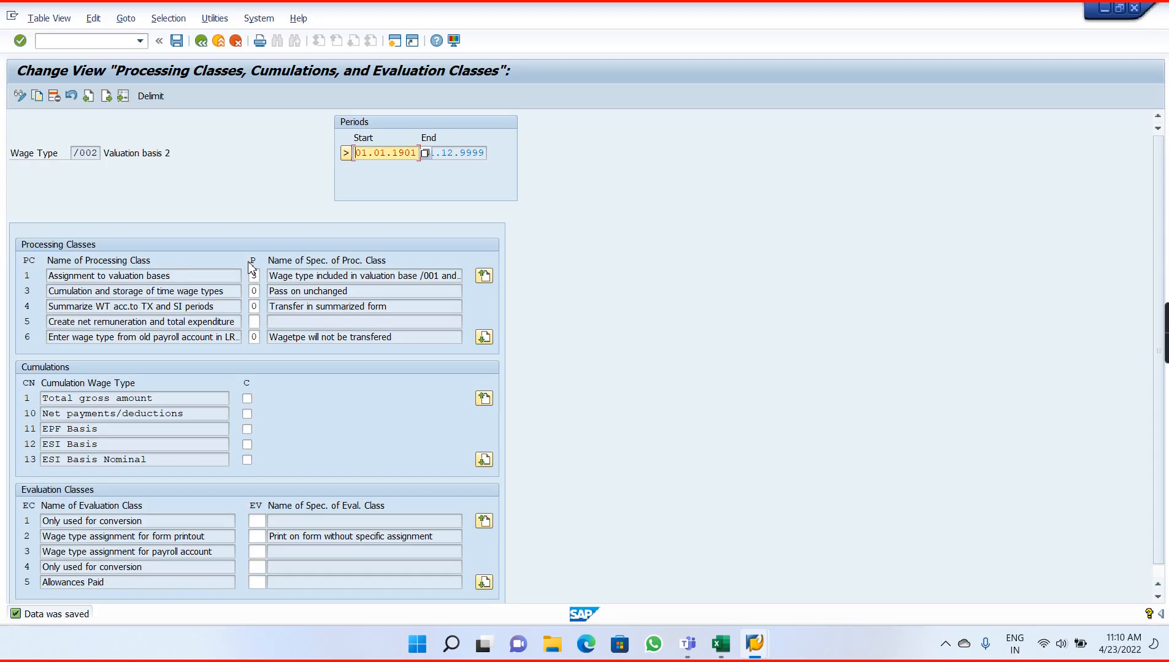
Open schema XT00 for changing in the Personnel Calculation Schemas transaction and look through its lines to the end of the block.
{"action": "left_click", "coordinate": [105, 41]}
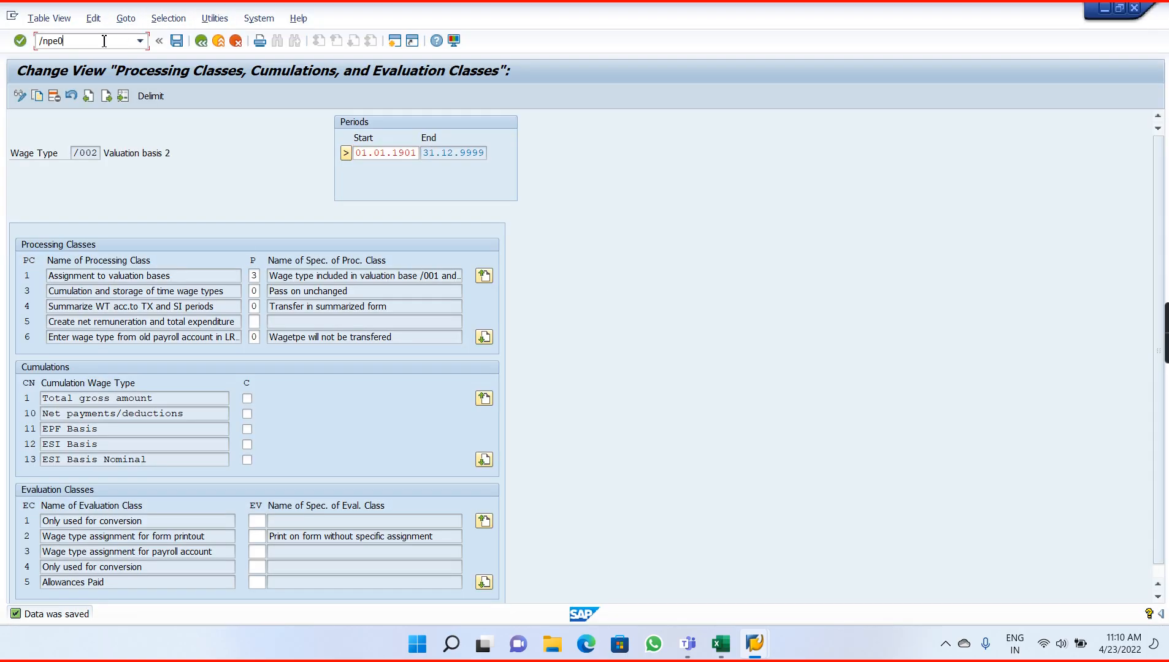
{"action": "key", "text": "Return"}
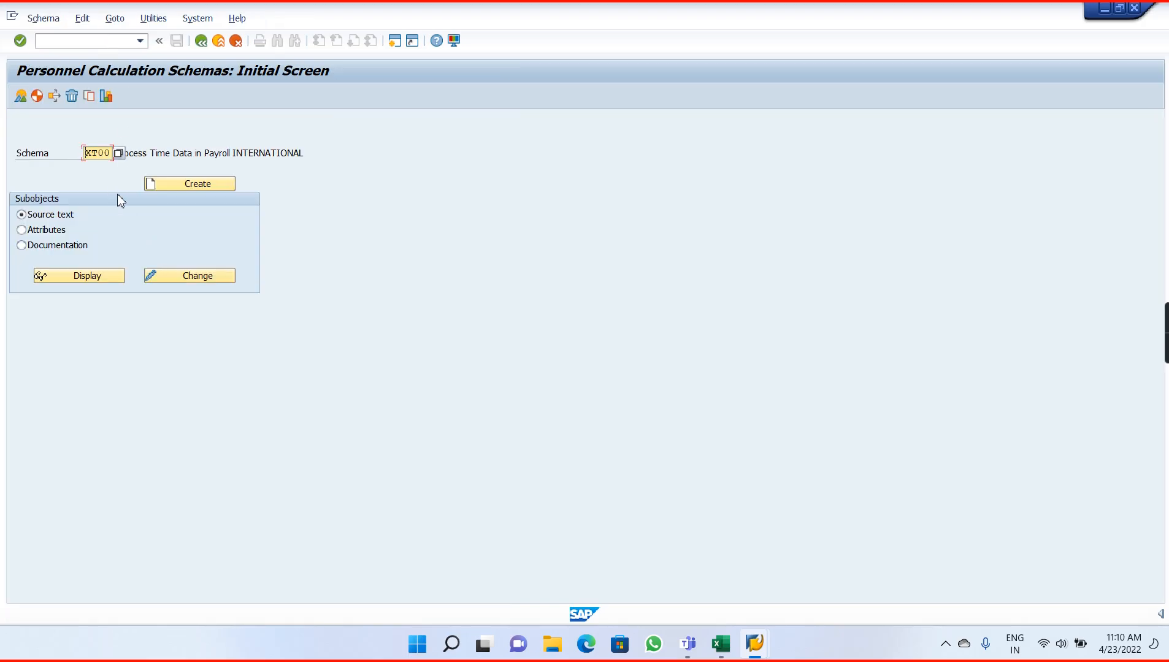
{"action": "left_click", "coordinate": [154, 276]}
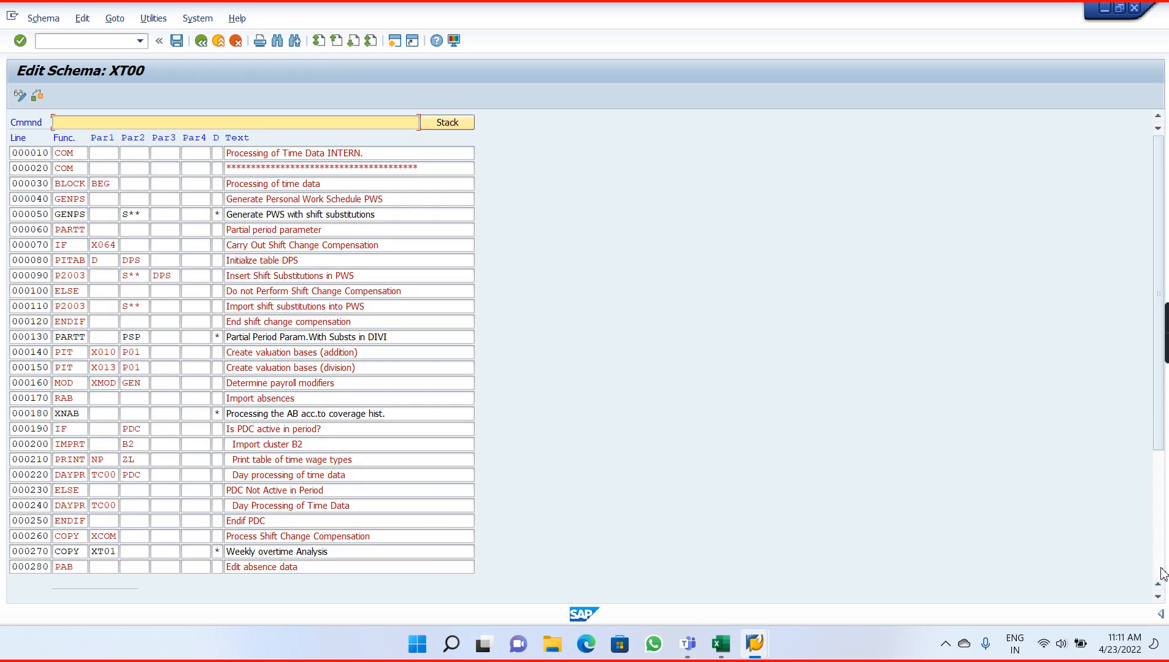
{"action": "left_click", "coordinate": [1160, 599]}
{"action": "left_click", "coordinate": [1160, 599]}
{"action": "left_click", "coordinate": [1159, 599]}
{"action": "left_click", "coordinate": [1159, 599]}
{"action": "left_click", "coordinate": [1159, 599]}
{"action": "left_click", "coordinate": [1160, 599]}
{"action": "left_click", "coordinate": [1159, 599]}
{"action": "left_click", "coordinate": [1160, 599]}
{"action": "left_click", "coordinate": [1159, 599]}
{"action": "left_click", "coordinate": [1160, 599]}
{"action": "left_click", "coordinate": [1159, 599]}
{"action": "left_click", "coordinate": [1159, 599]}
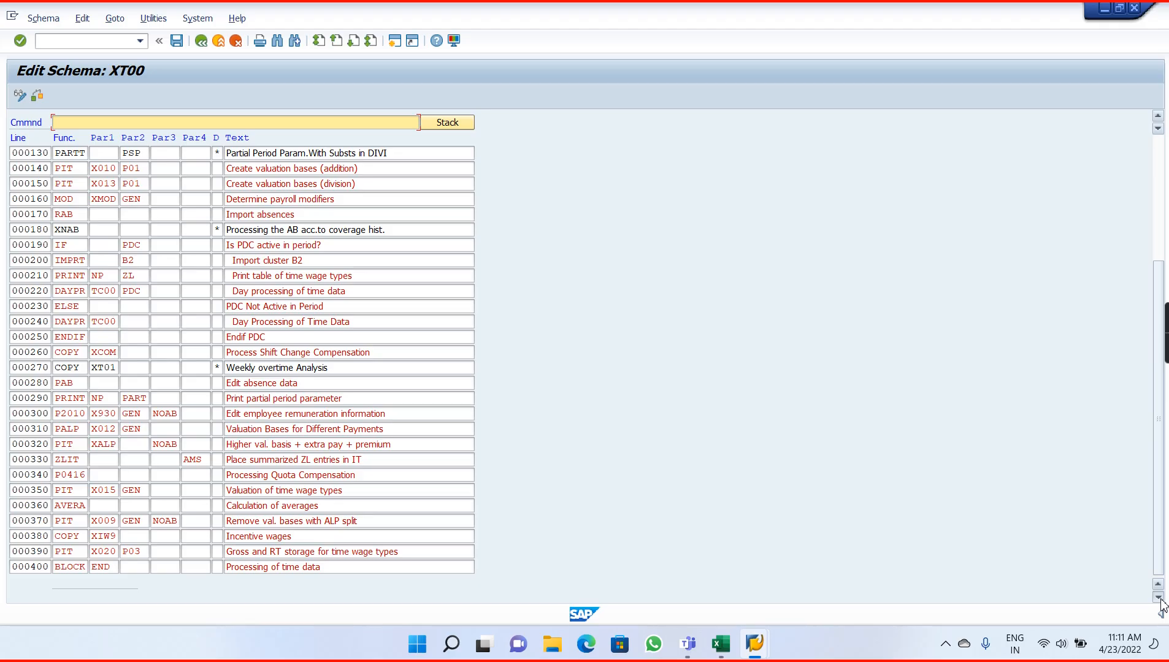
{"action": "left_click", "coordinate": [201, 41]}
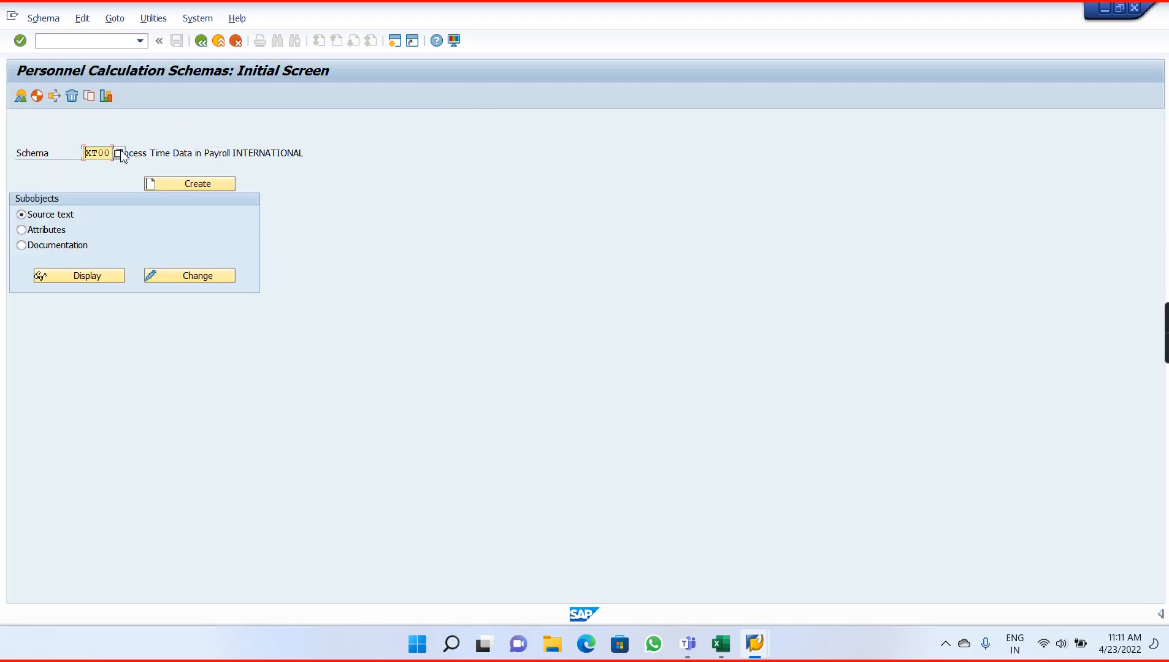
Open the India payroll schema ZAV0 for changing and go into its subschema INN1.
{"action": "key", "text": "BackSpace"}
{"action": "key", "text": "Down"}
{"action": "key", "text": "Return"}
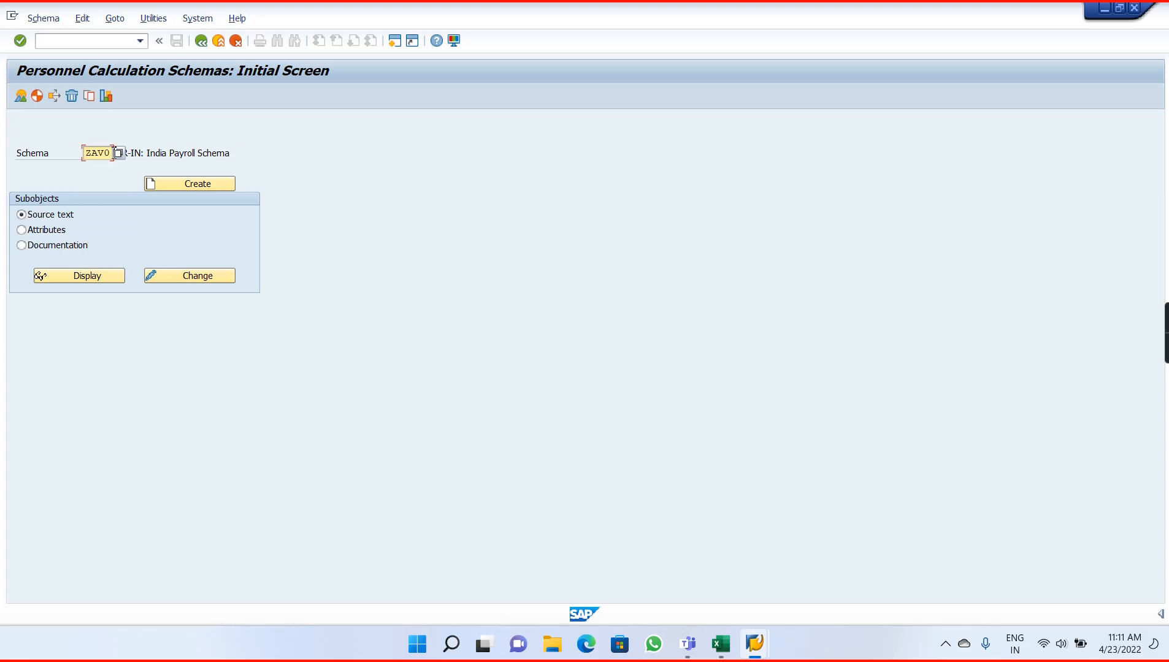
{"action": "left_click", "coordinate": [188, 281]}
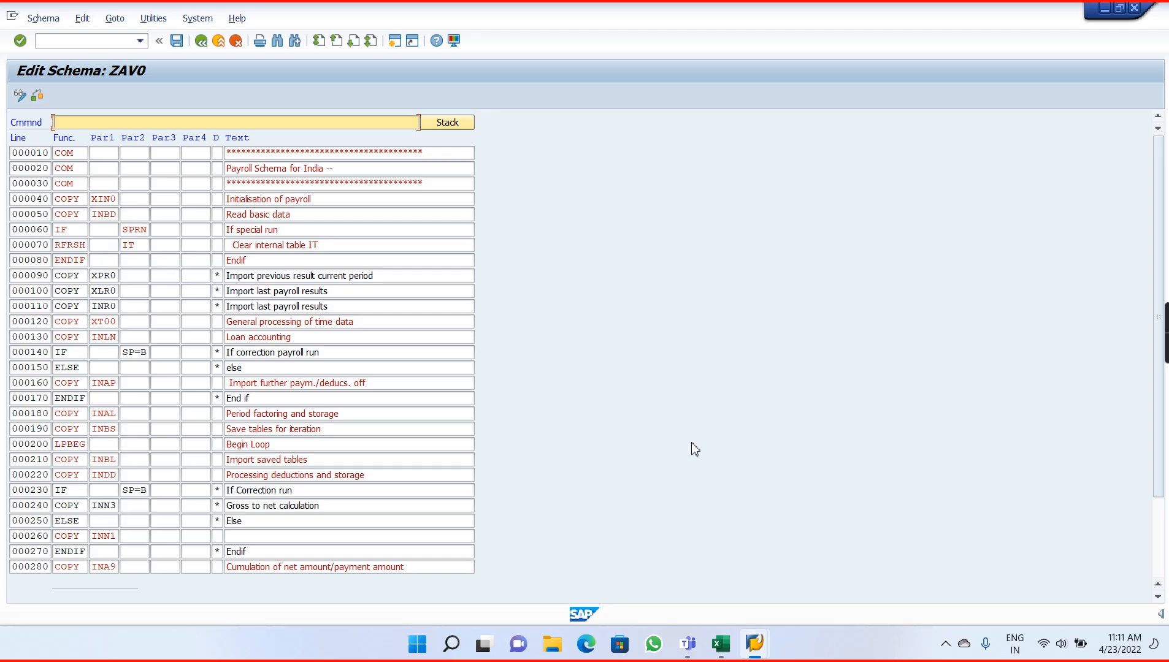
{"action": "left_click", "coordinate": [1158, 596]}
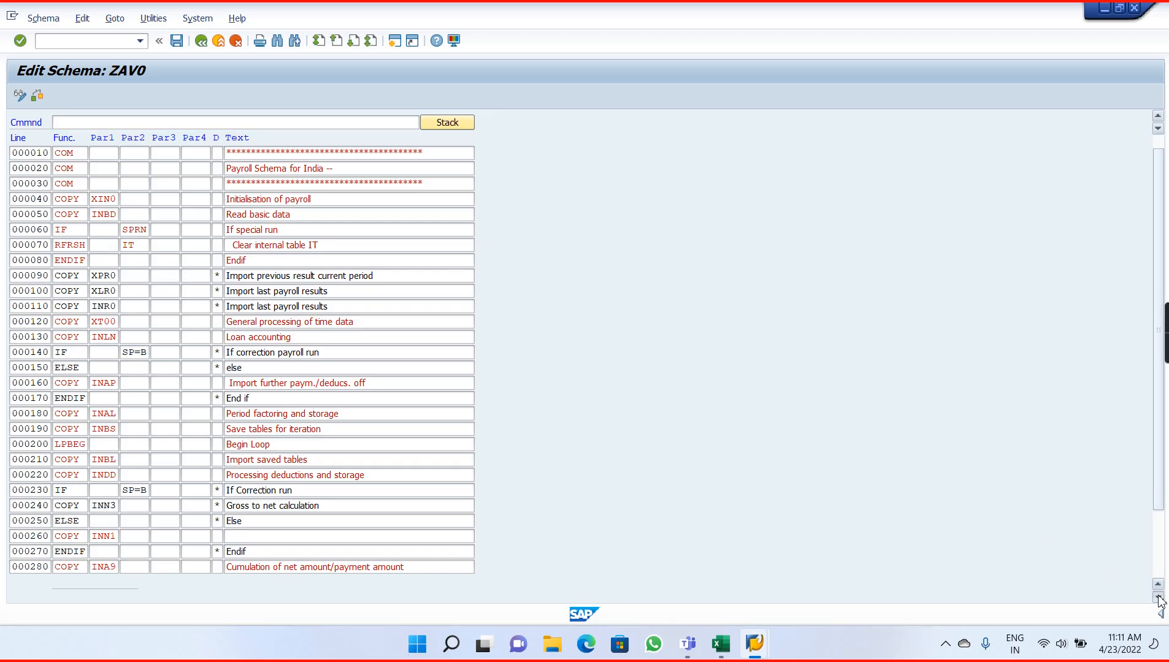
{"action": "left_click", "coordinate": [1158, 597]}
{"action": "left_click", "coordinate": [1158, 596]}
{"action": "left_click", "coordinate": [1158, 596]}
{"action": "left_click", "coordinate": [1158, 597]}
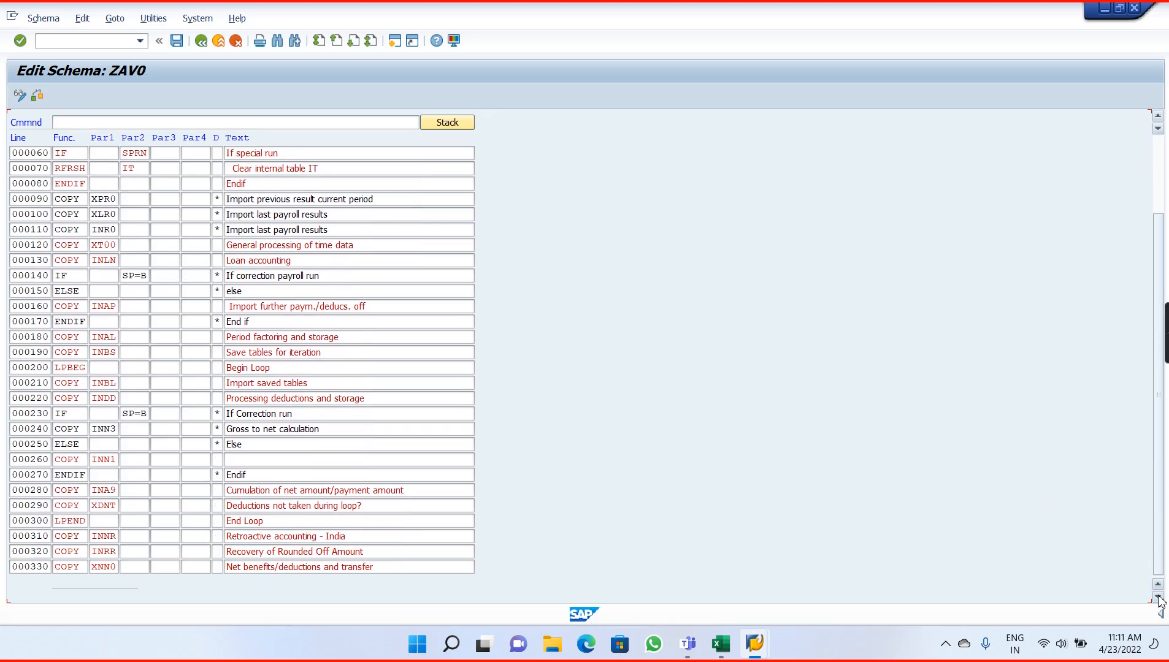
{"action": "left_click", "coordinate": [1158, 596]}
{"action": "double_click", "coordinate": [109, 449]}
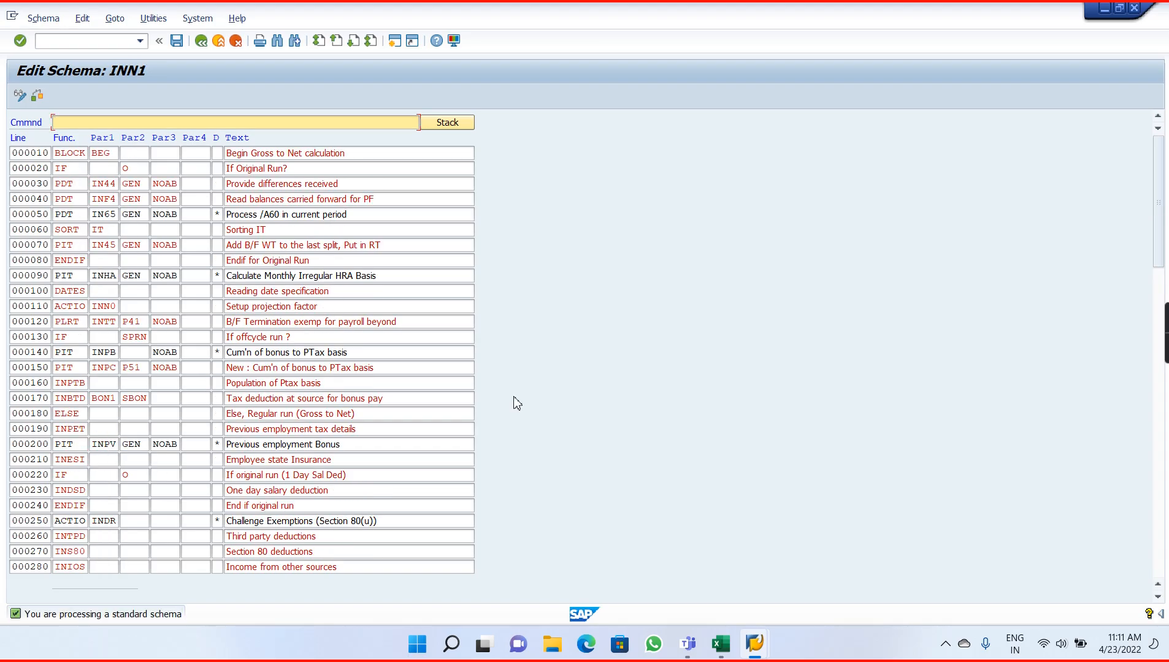
Deactivate the INS88 Section 88 Rebate line 000400 in schema INN1 with an asterisk and save the schema.
{"action": "left_click", "coordinate": [1158, 597]}
{"action": "left_click", "coordinate": [1158, 596]}
{"action": "left_click", "coordinate": [1158, 597]}
{"action": "left_click", "coordinate": [1158, 596]}
{"action": "left_click", "coordinate": [1158, 597]}
{"action": "left_click", "coordinate": [1158, 596]}
{"action": "left_click", "coordinate": [1158, 597]}
{"action": "left_click", "coordinate": [1158, 597]}
{"action": "left_click", "coordinate": [1158, 597]}
{"action": "left_click", "coordinate": [1158, 596]}
{"action": "left_click", "coordinate": [1159, 596]}
{"action": "left_click", "coordinate": [1158, 596]}
{"action": "left_click", "coordinate": [1158, 597]}
{"action": "left_click", "coordinate": [1158, 596]}
{"action": "left_click", "coordinate": [1159, 597]}
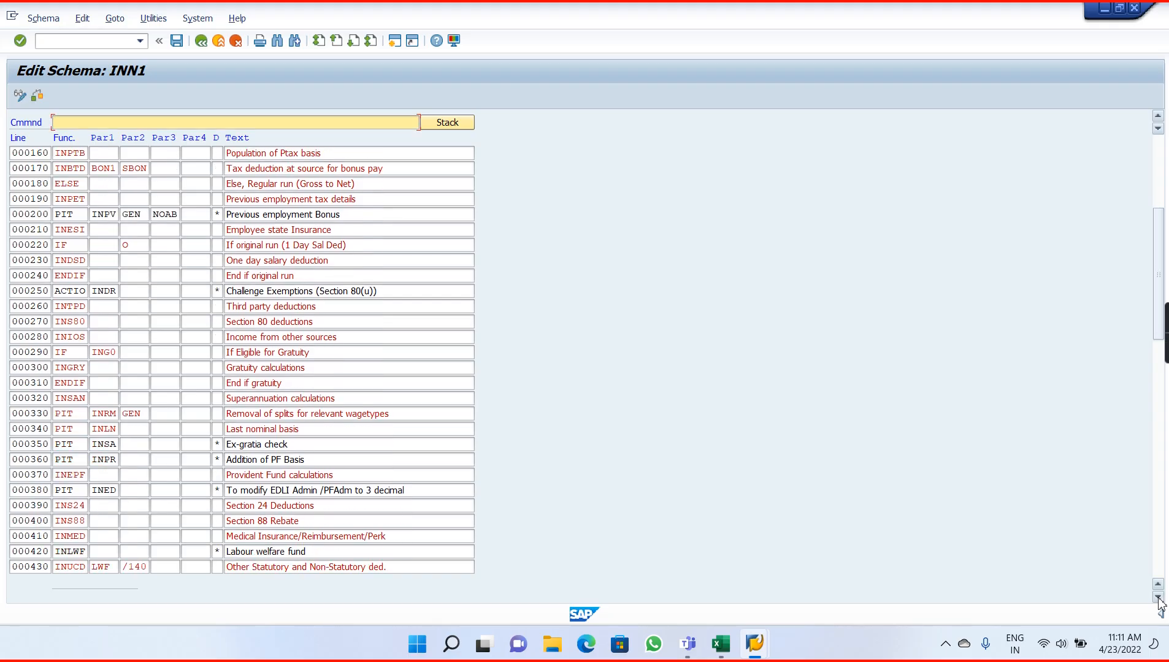
{"action": "left_click", "coordinate": [1158, 597]}
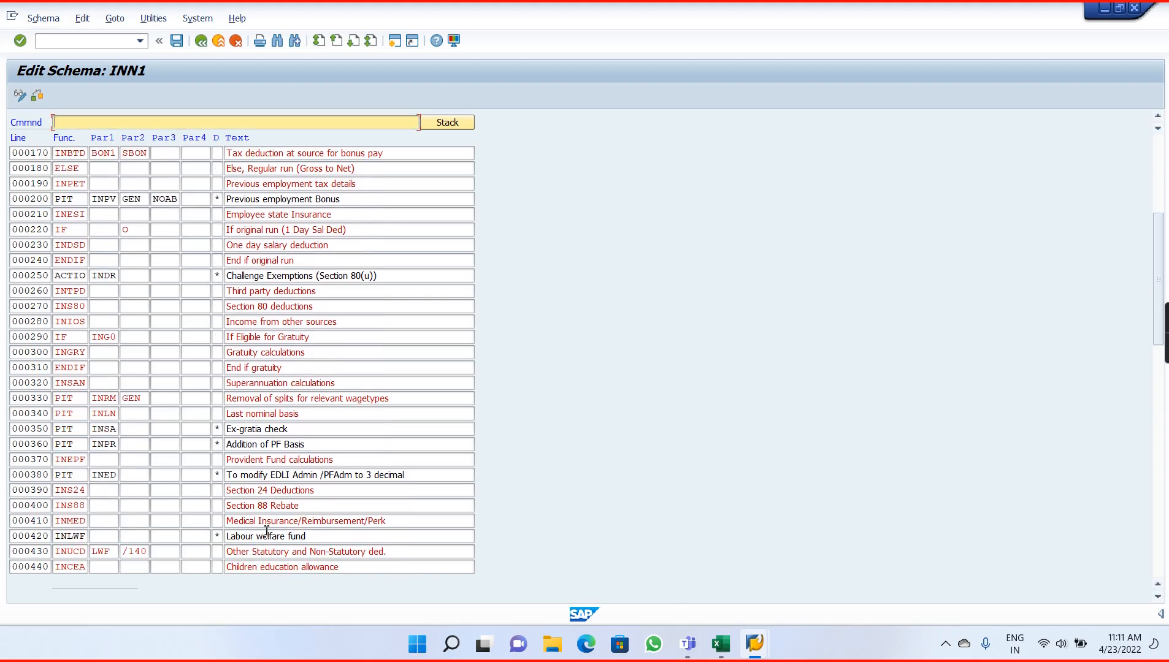
{"action": "left_click", "coordinate": [217, 506]}
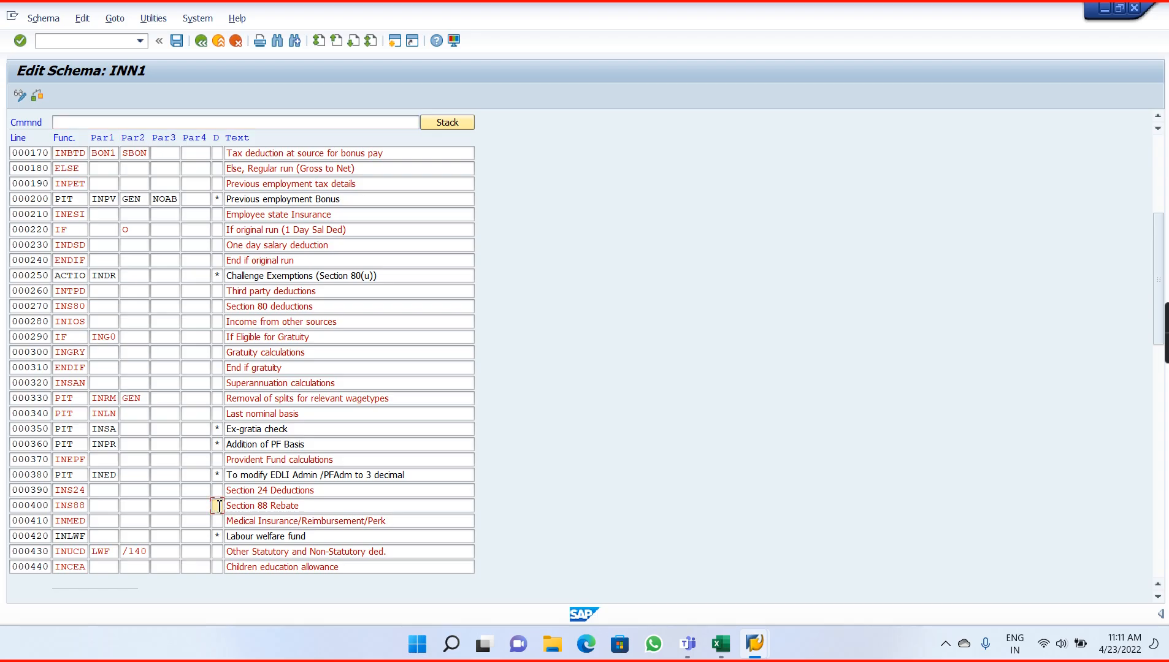
{"action": "key", "text": "Return"}
{"action": "key", "text": "ctrl+s"}
{"action": "key", "text": "Return"}
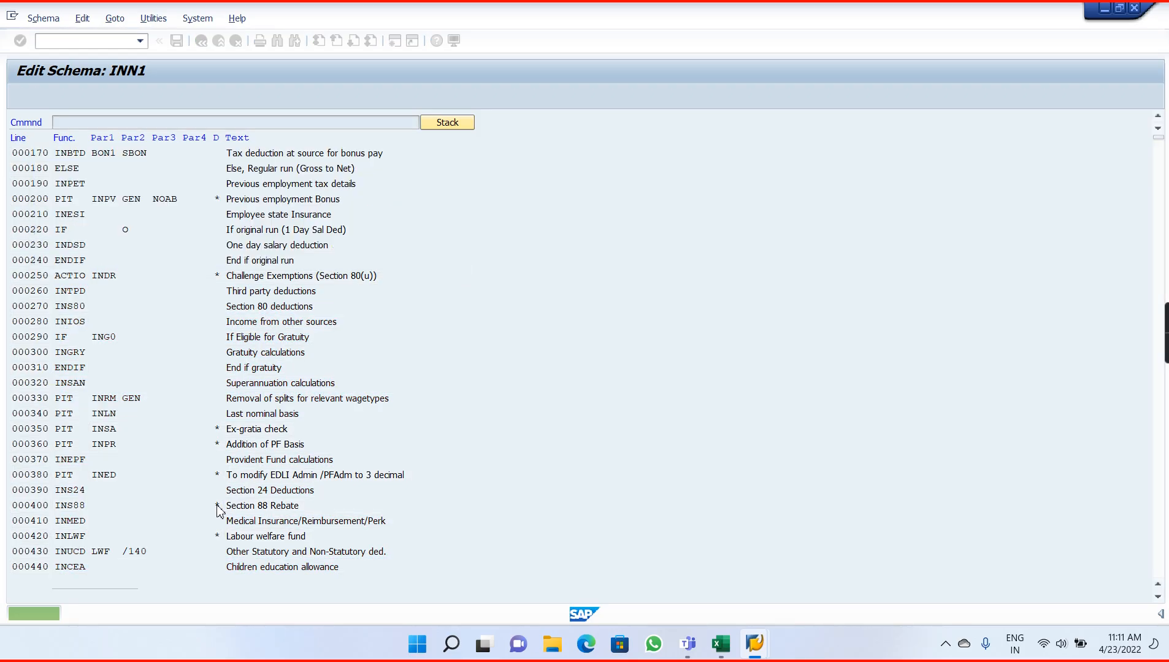
Return to the India Payroll Driver, rerun the ZAV0 test payroll and check the period 10/2021 log before exiting it.
{"action": "key", "text": "alt+Tab"}
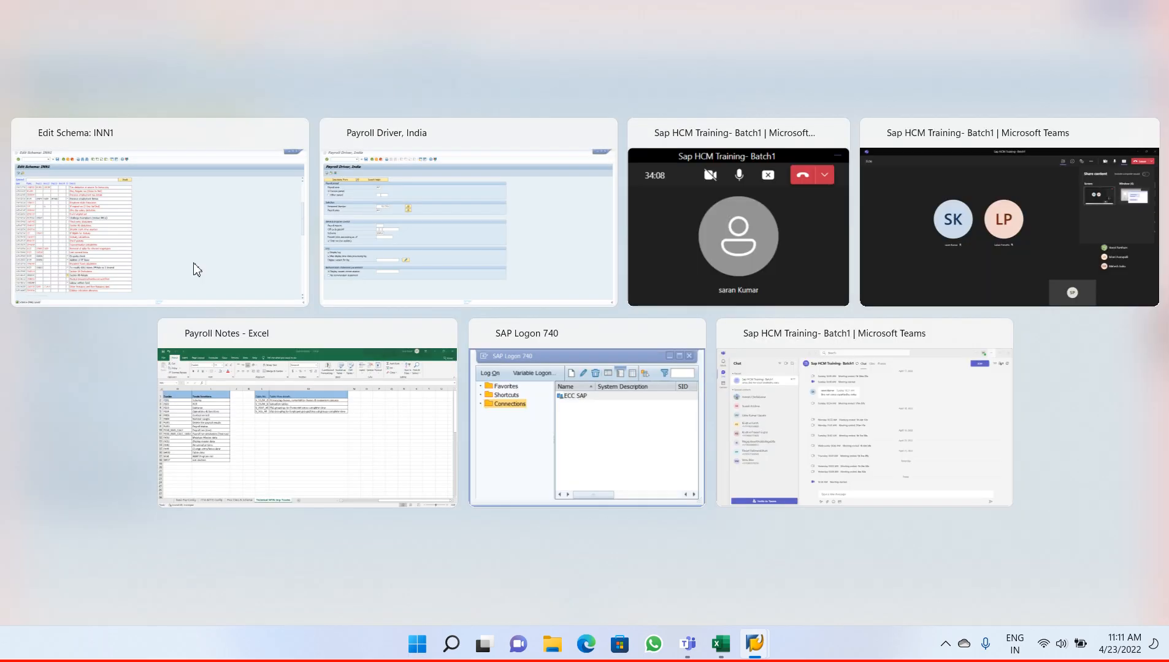
{"action": "key", "text": "Return"}
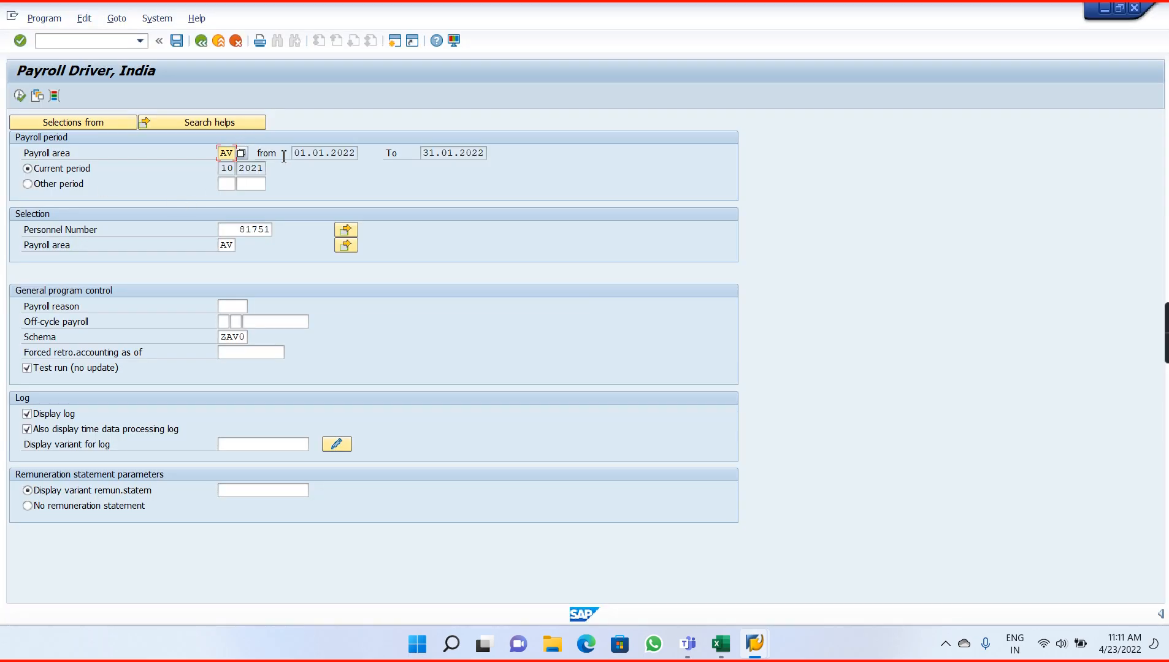
{"action": "left_click", "coordinate": [20, 96]}
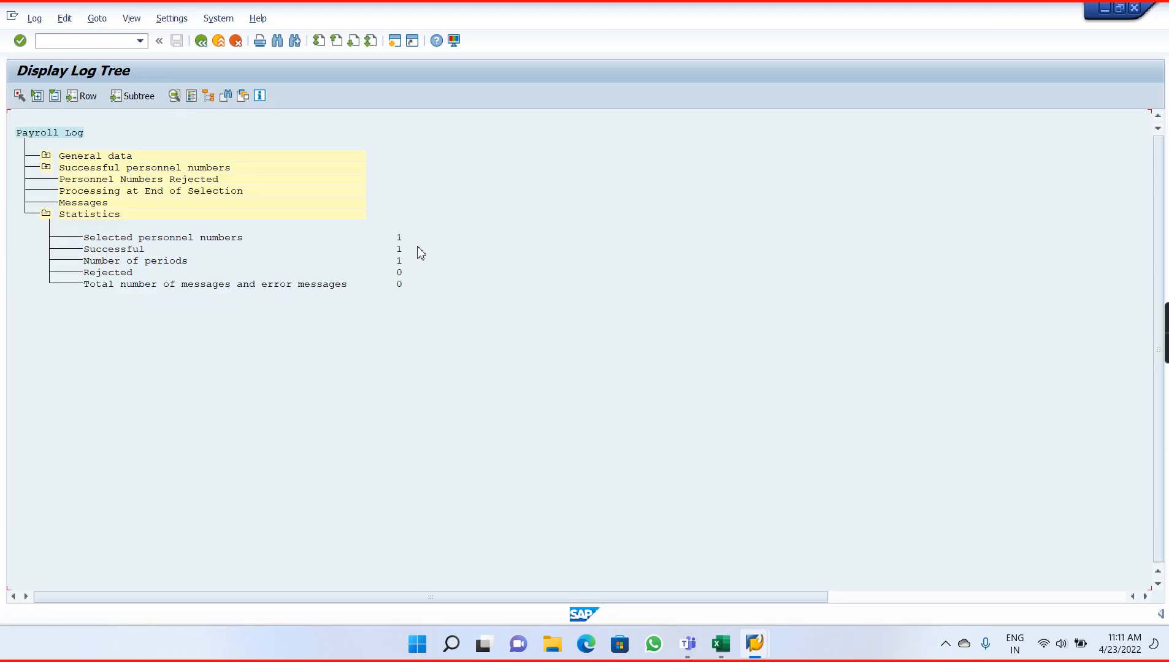
{"action": "left_click", "coordinate": [46, 168]}
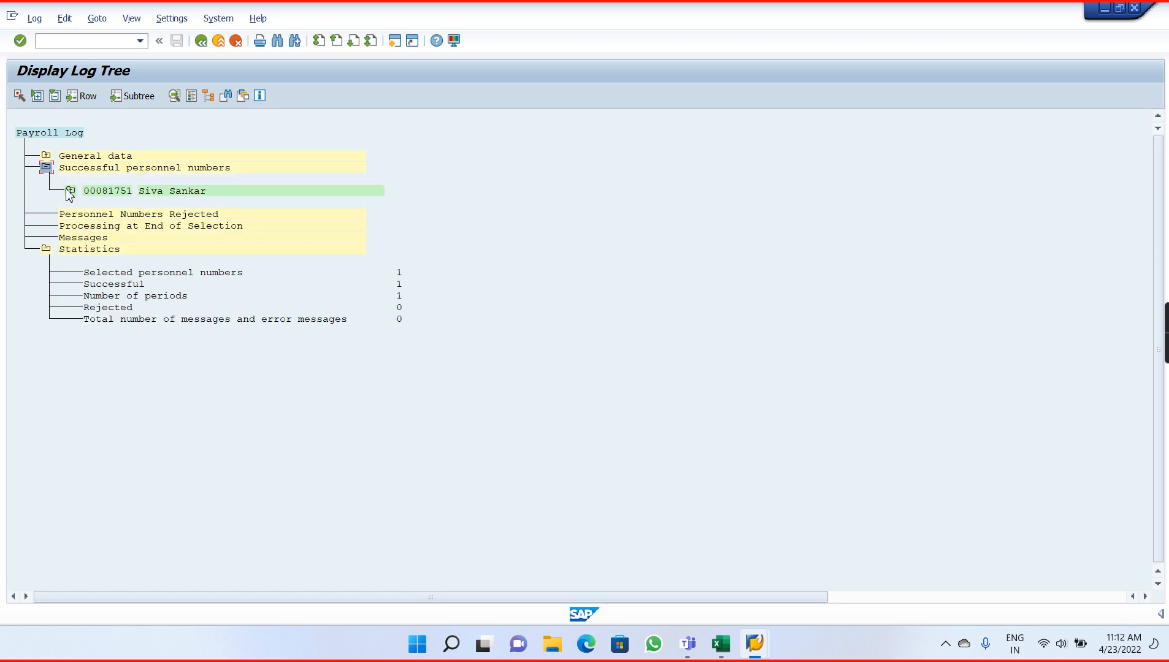
{"action": "left_click", "coordinate": [70, 191]}
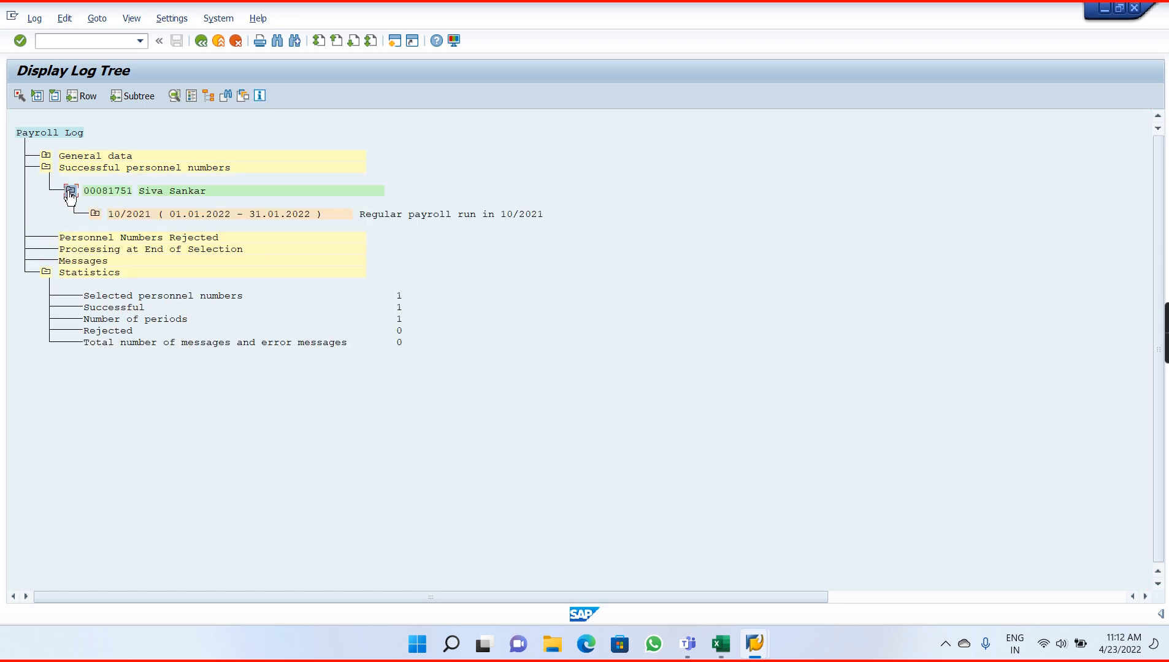
{"action": "left_click", "coordinate": [95, 215]}
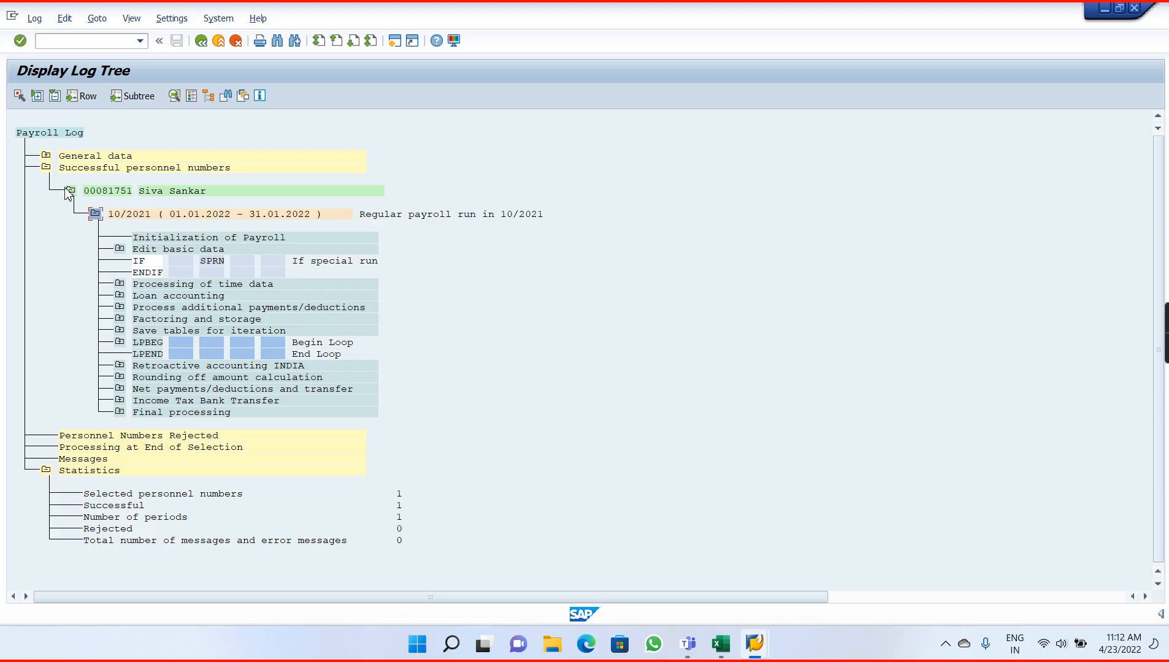
{"action": "left_click", "coordinate": [200, 40]}
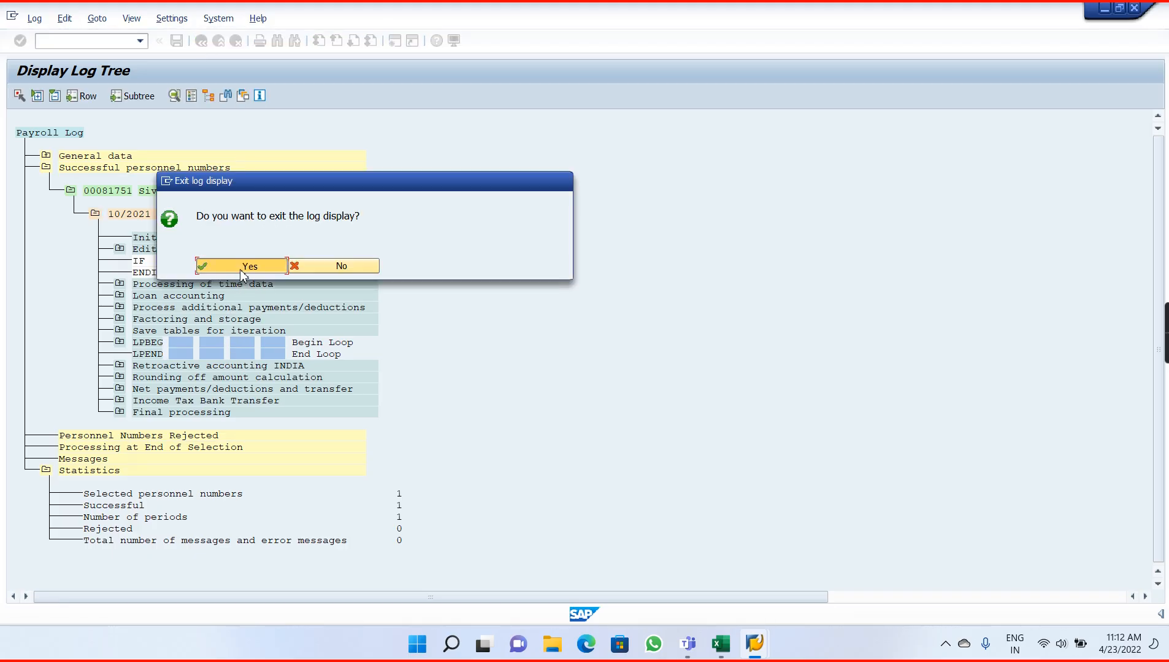
{"action": "left_click", "coordinate": [243, 267]}
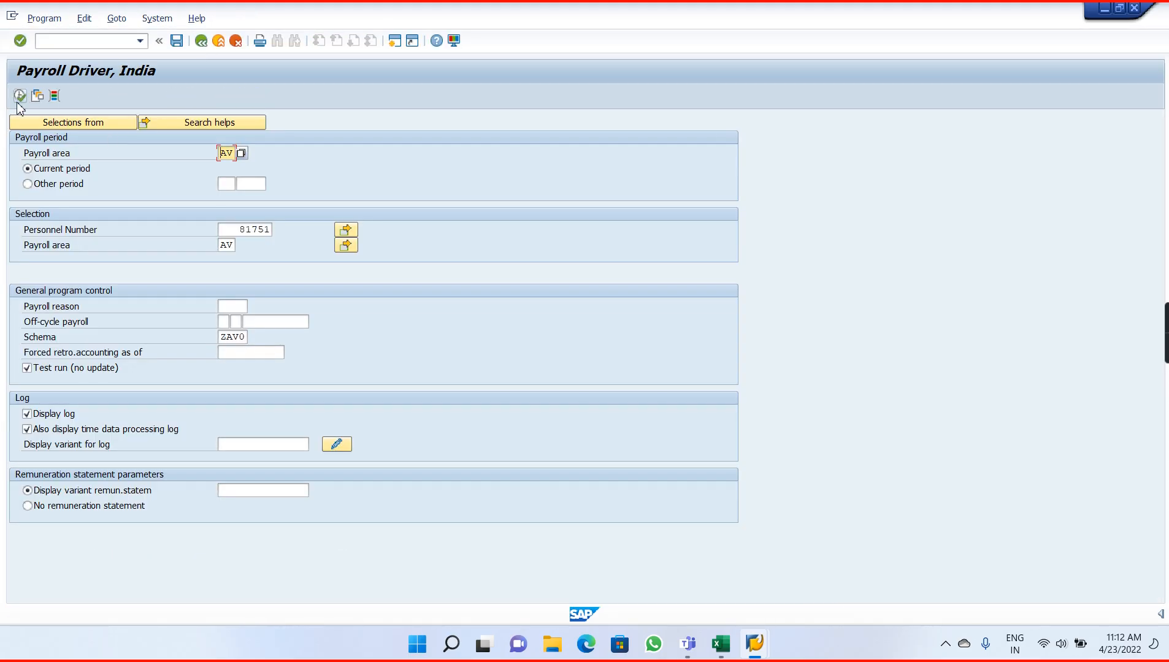
Execute the test payroll once more and expand the employee's log down to the processing steps of period 10/2021.
{"action": "left_click", "coordinate": [19, 97]}
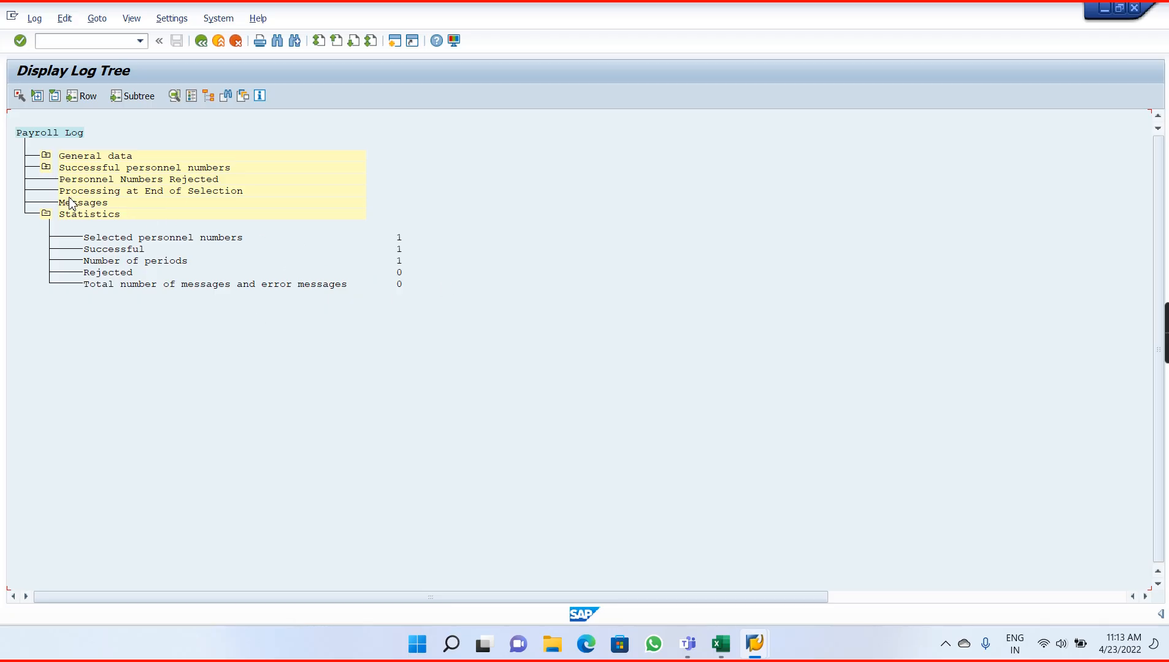
{"action": "left_click", "coordinate": [46, 167]}
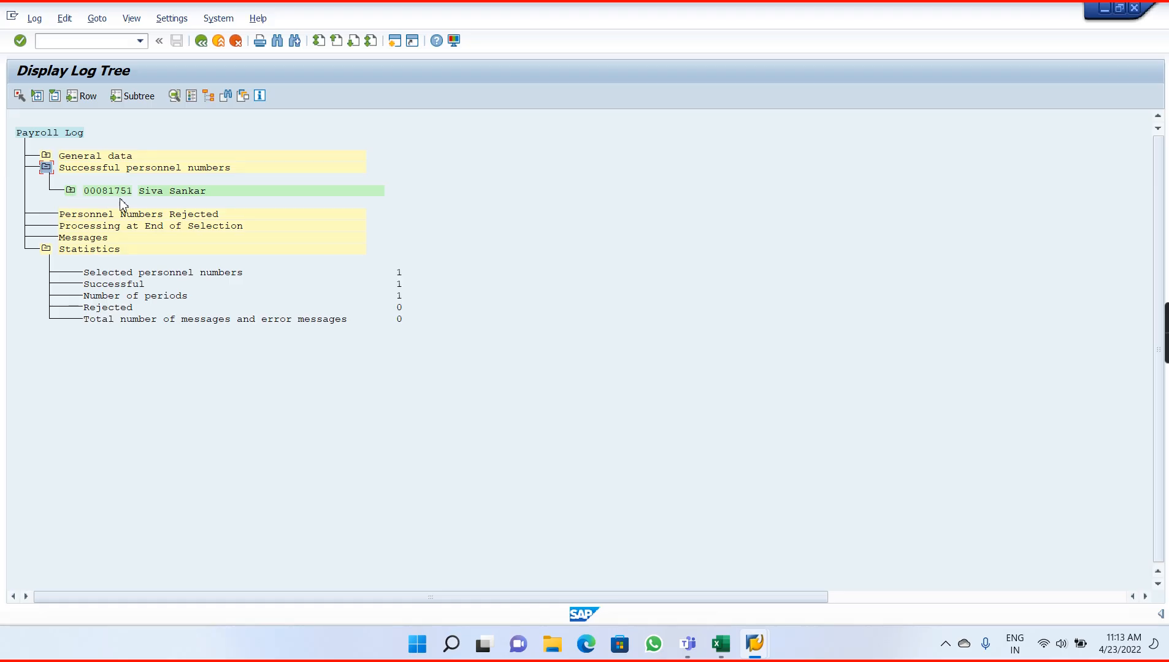
{"action": "left_click", "coordinate": [70, 191]}
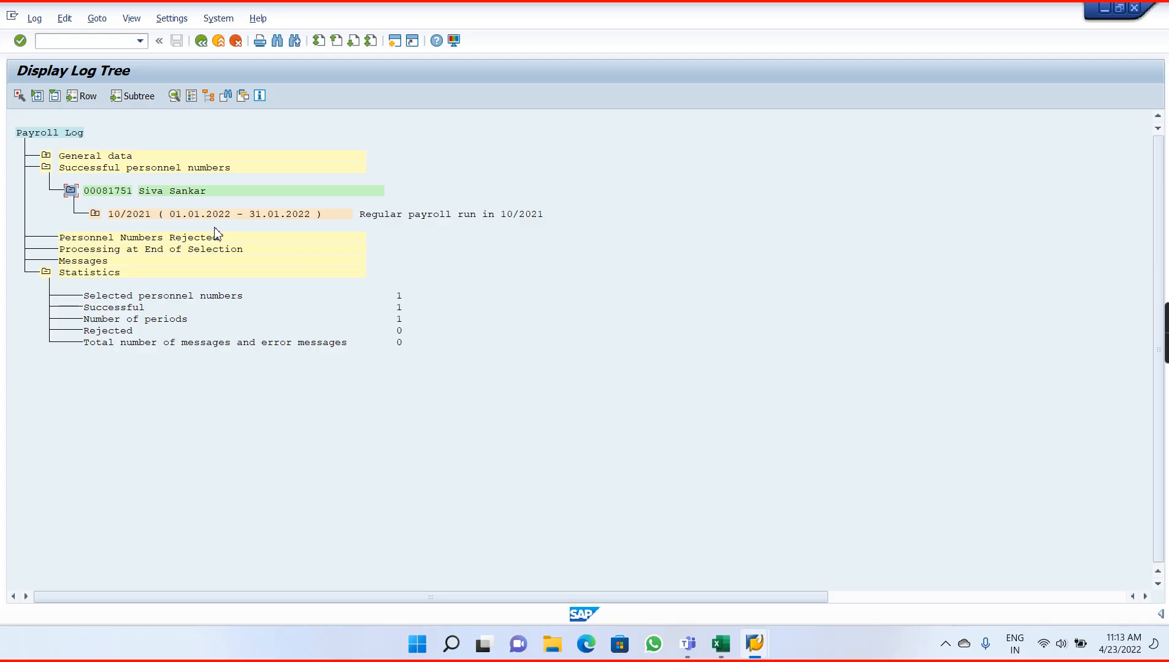
{"action": "left_click", "coordinate": [95, 214]}
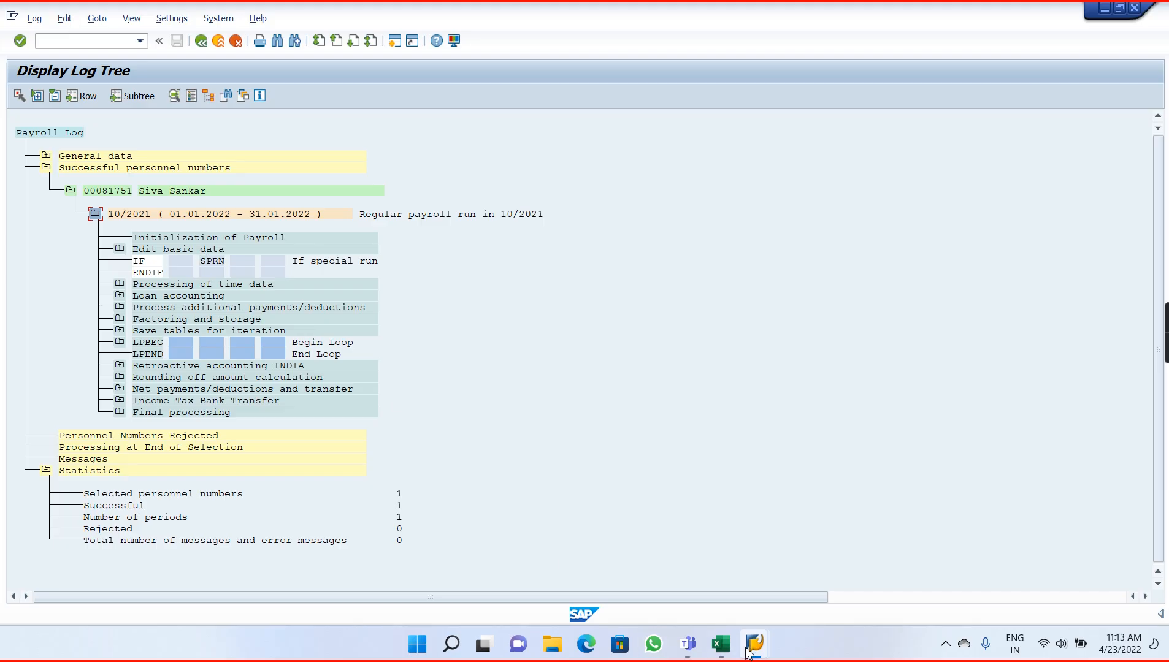
Review the payroll subschema list from XIN0 to INE0 in the Excel sheet Proc Class & Schema, and return to the SAP payroll log.
{"action": "left_click", "coordinate": [722, 645]}
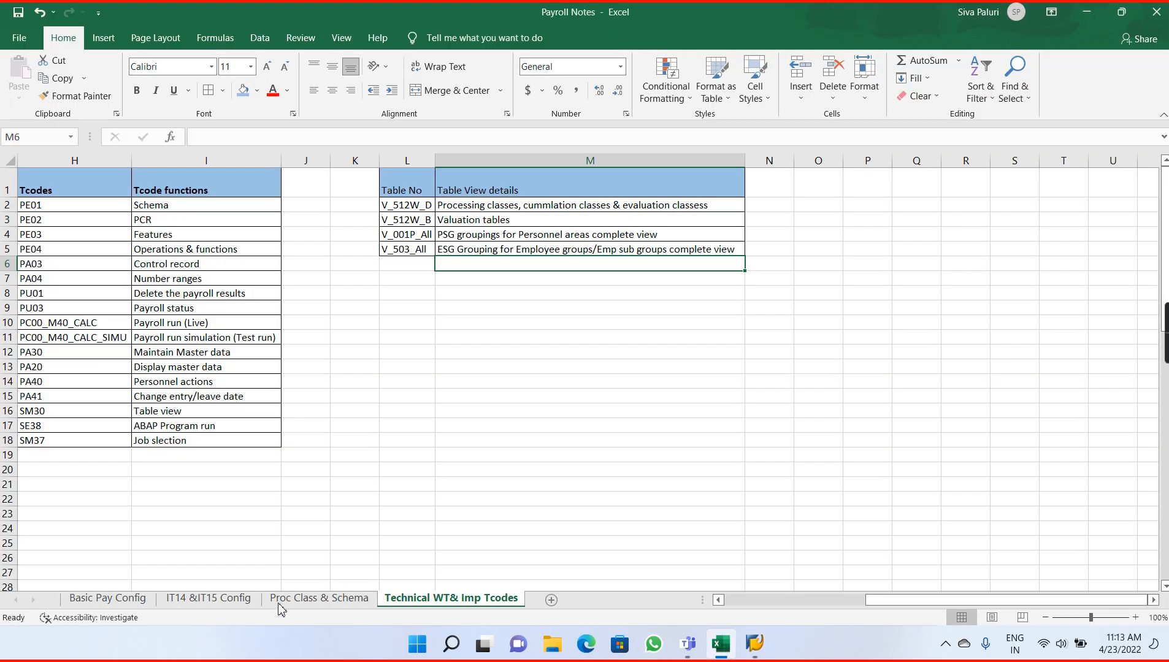
{"action": "left_click", "coordinate": [230, 599]}
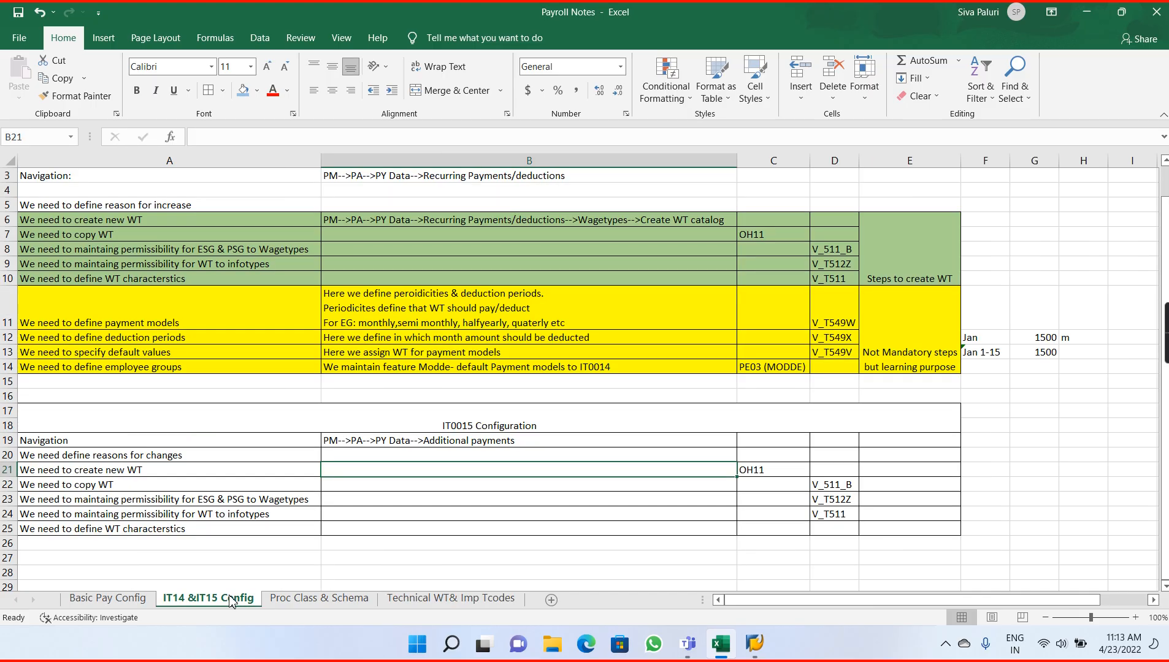
{"action": "left_click", "coordinate": [317, 600]}
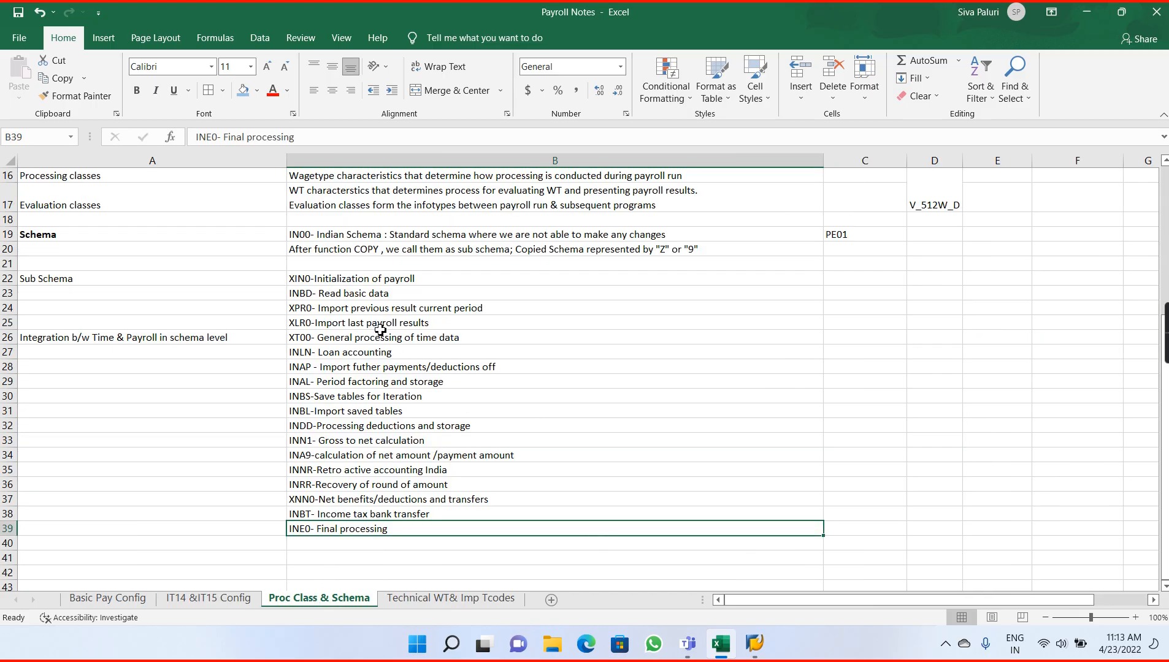
{"action": "left_click_drag", "start_coordinate": [314, 280], "coordinate": [417, 532]}
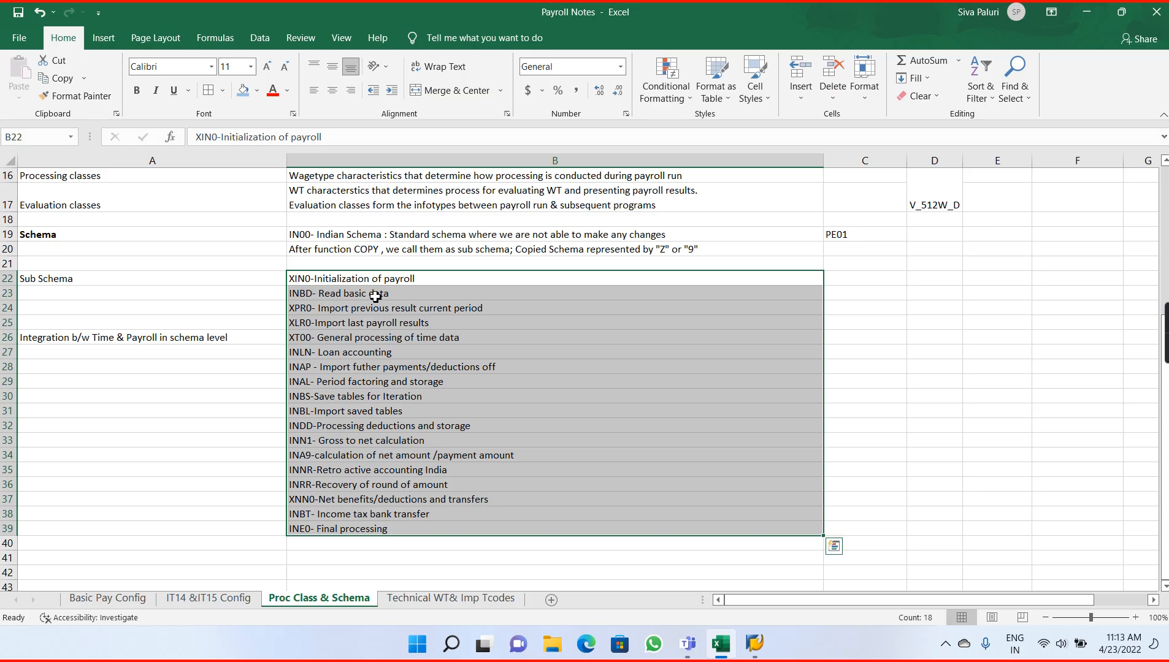
{"action": "key", "text": "alt+Tab"}
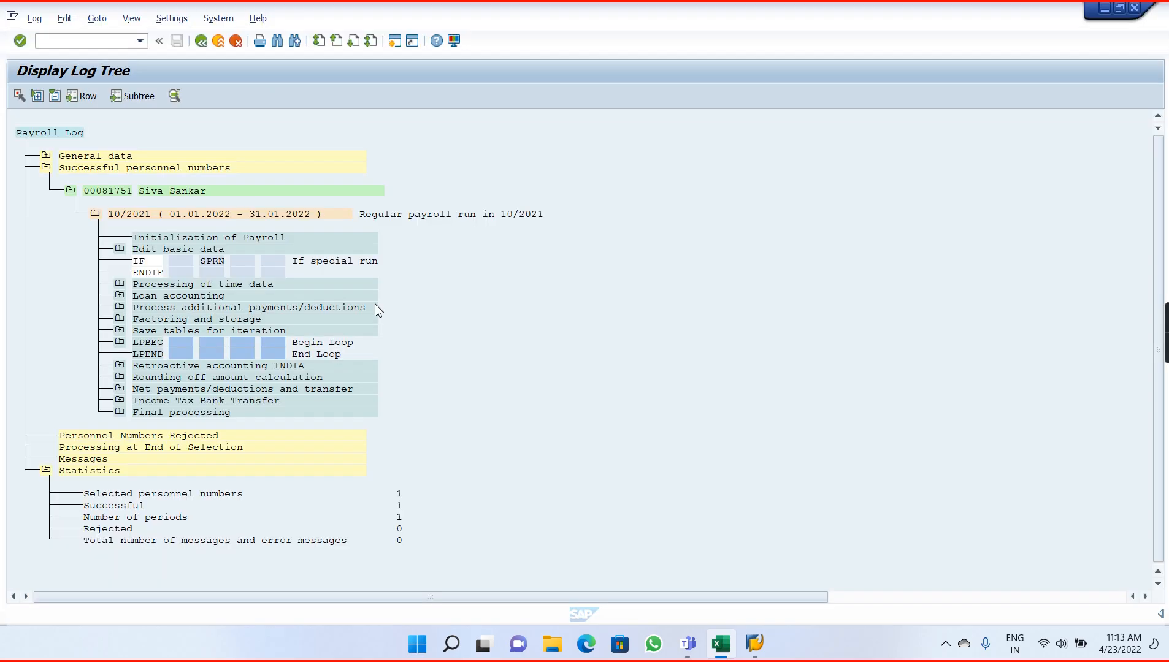
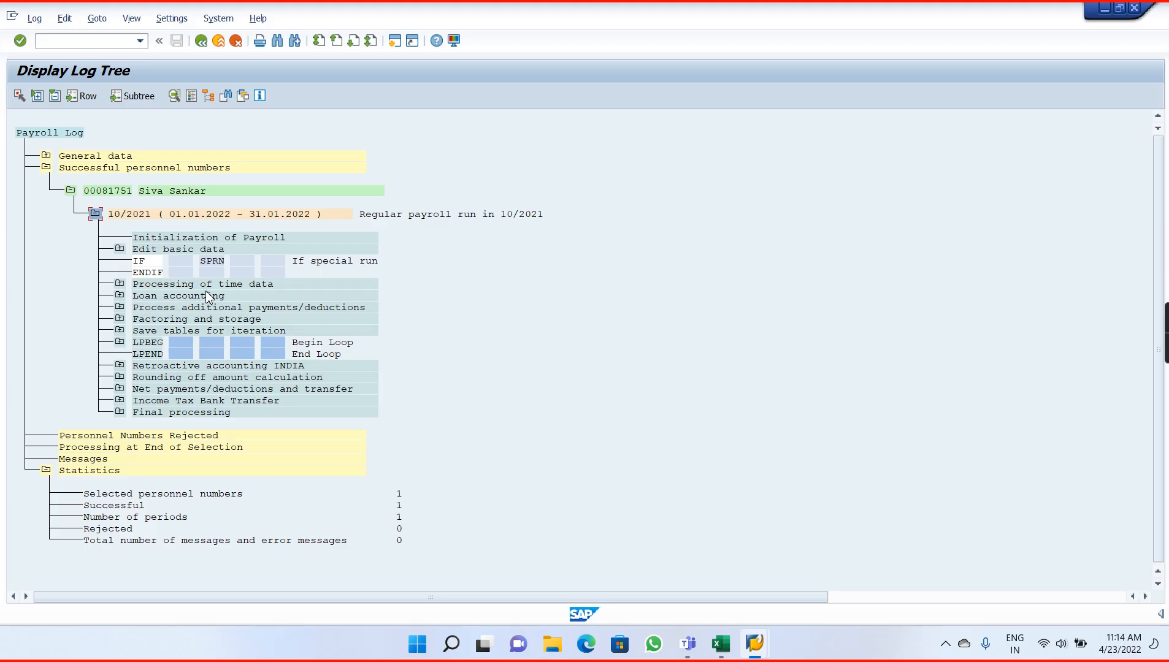
Expand Processing of time data down to the PAB output in the 10/2021 log and inspect table AB.
{"action": "left_click", "coordinate": [121, 285]}
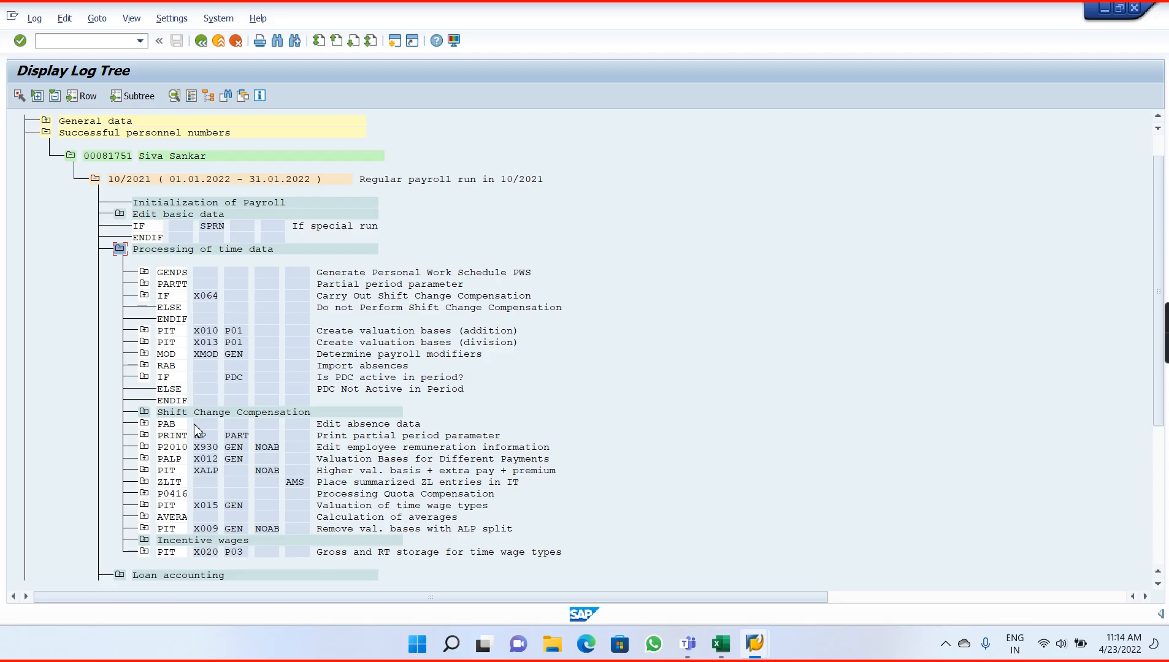
{"action": "left_click", "coordinate": [145, 426]}
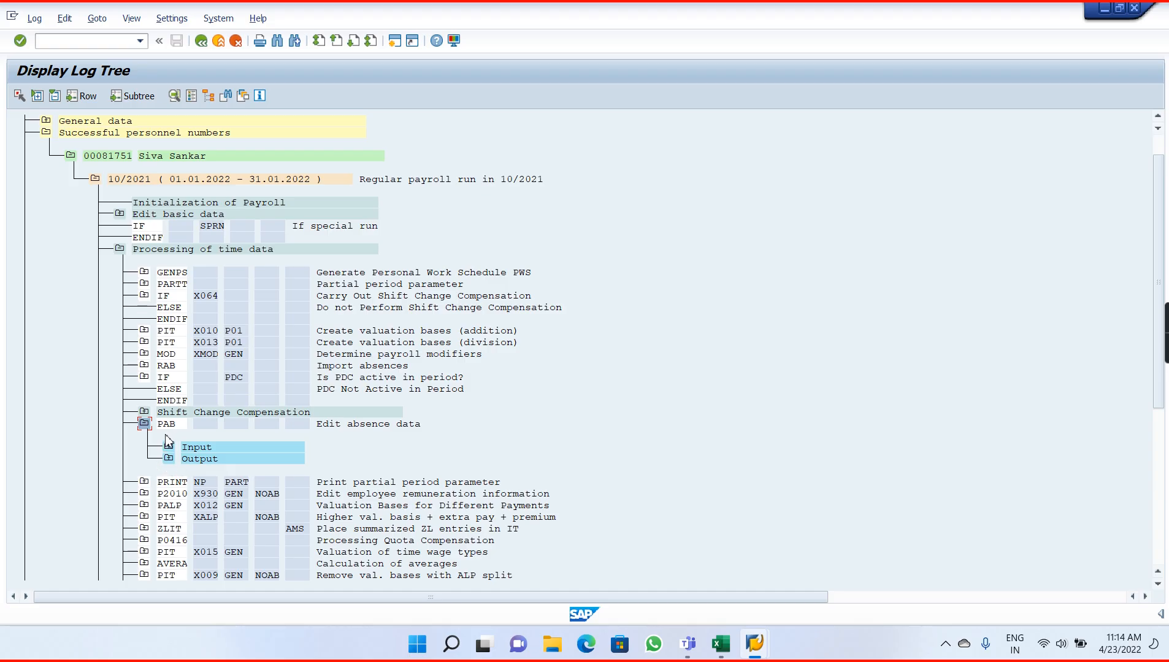
{"action": "left_click", "coordinate": [168, 458]}
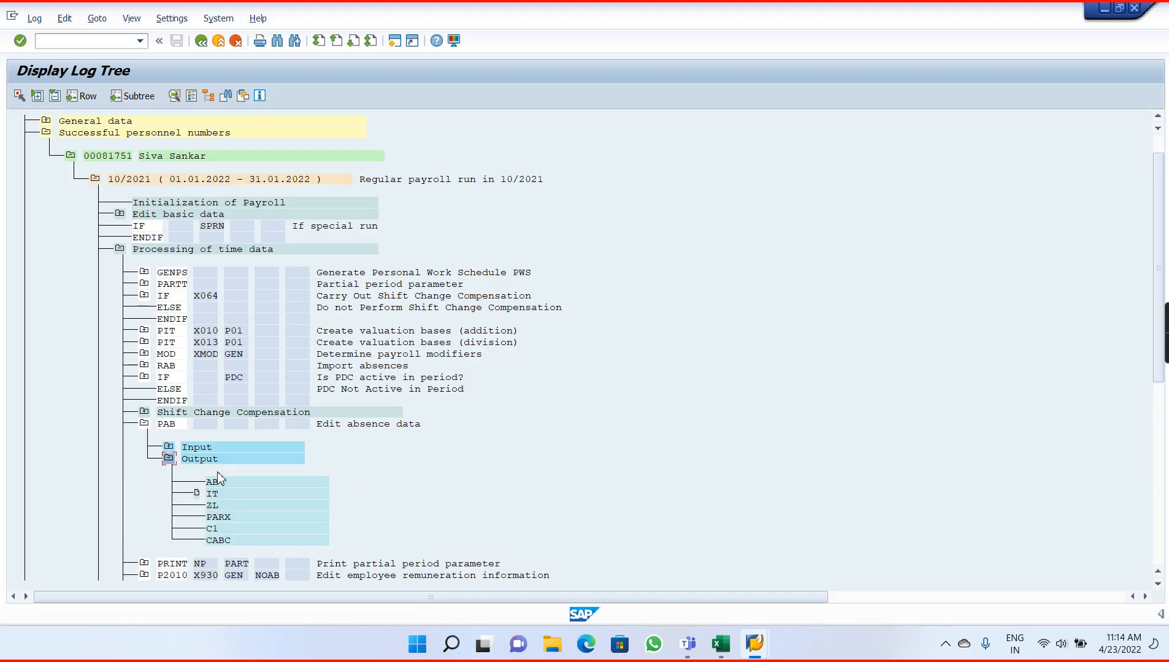
{"action": "double_click", "coordinate": [225, 483]}
{"action": "left_click", "coordinate": [93, 135]}
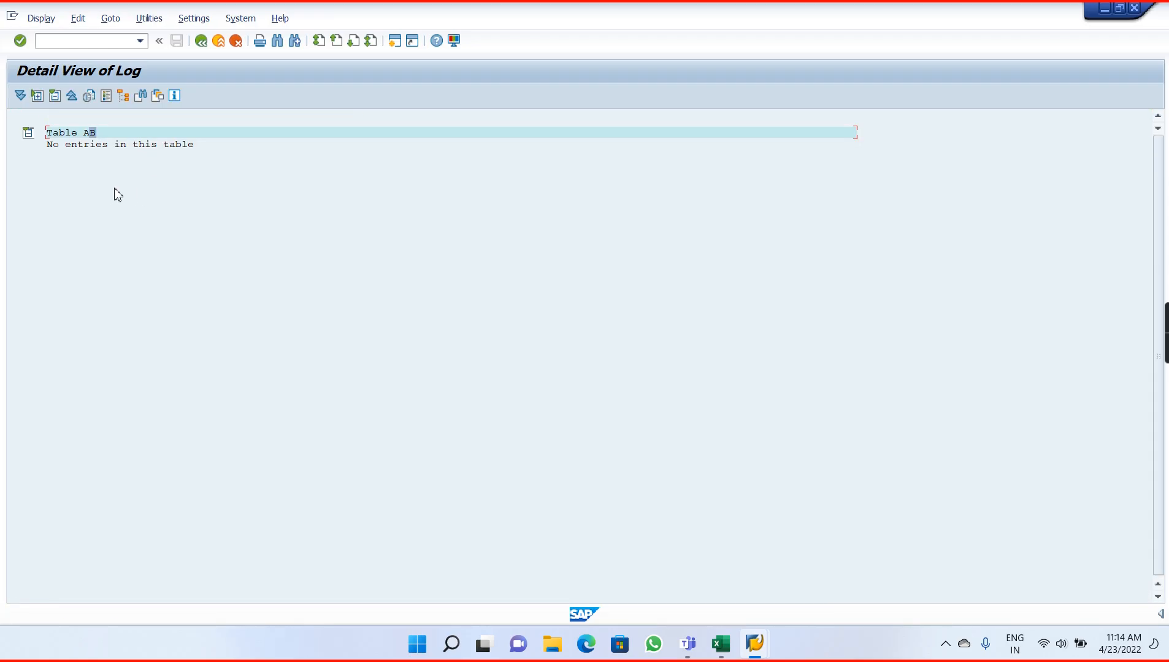
{"action": "left_click", "coordinate": [209, 44]}
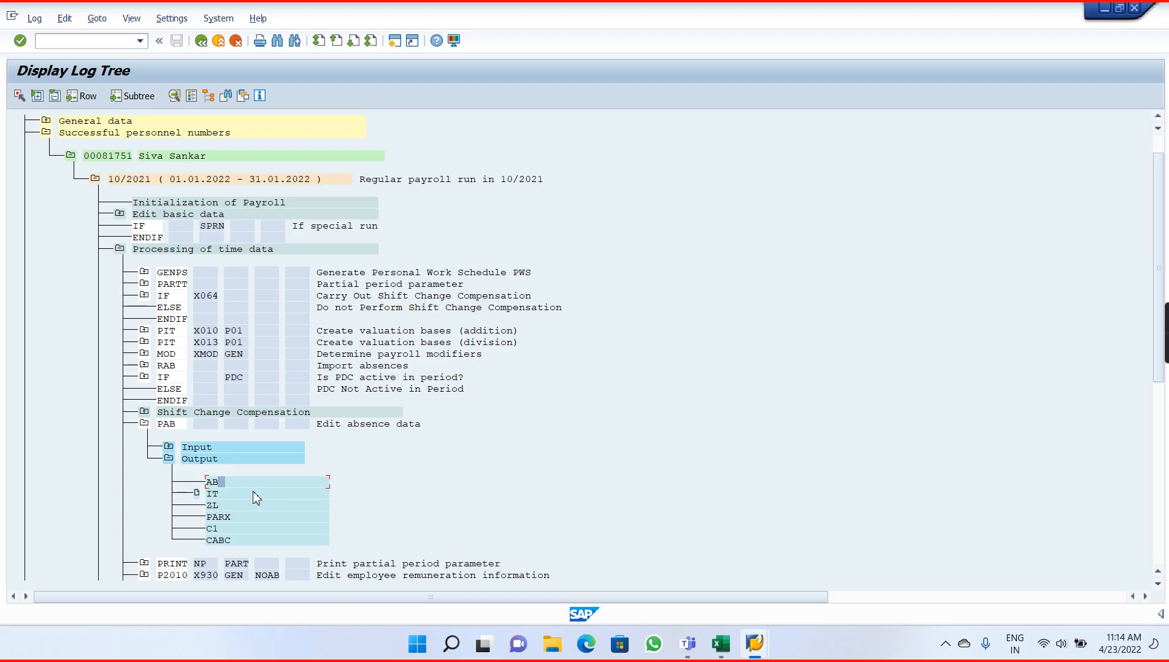
{"action": "left_click", "coordinate": [169, 460]}
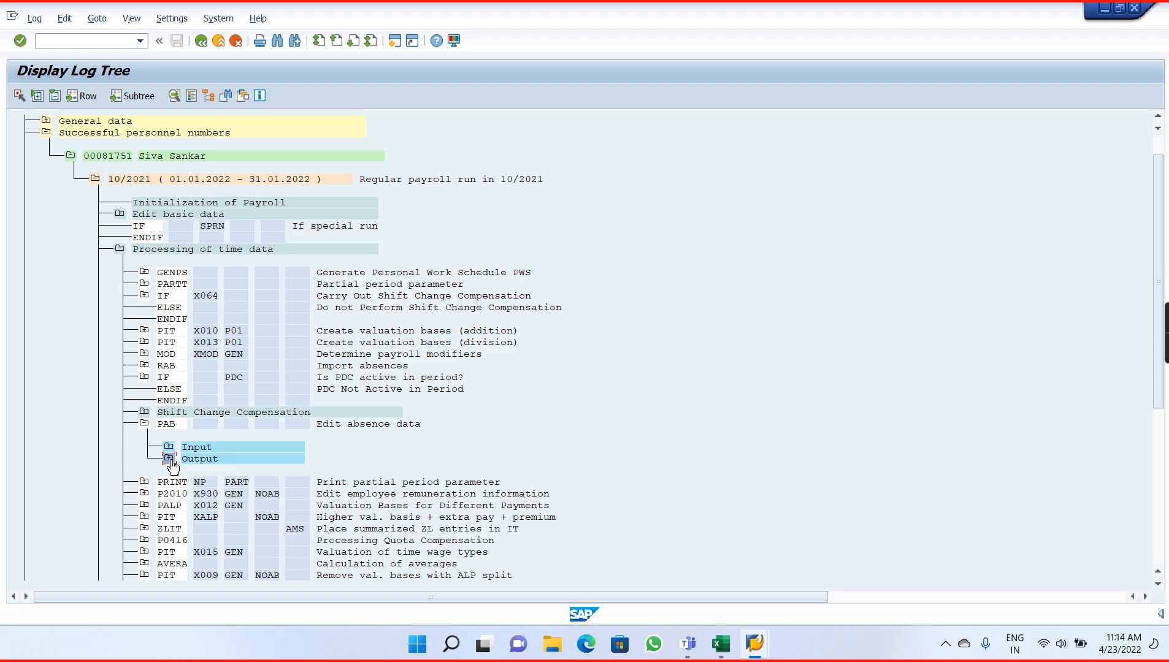
{"action": "left_click", "coordinate": [170, 460]}
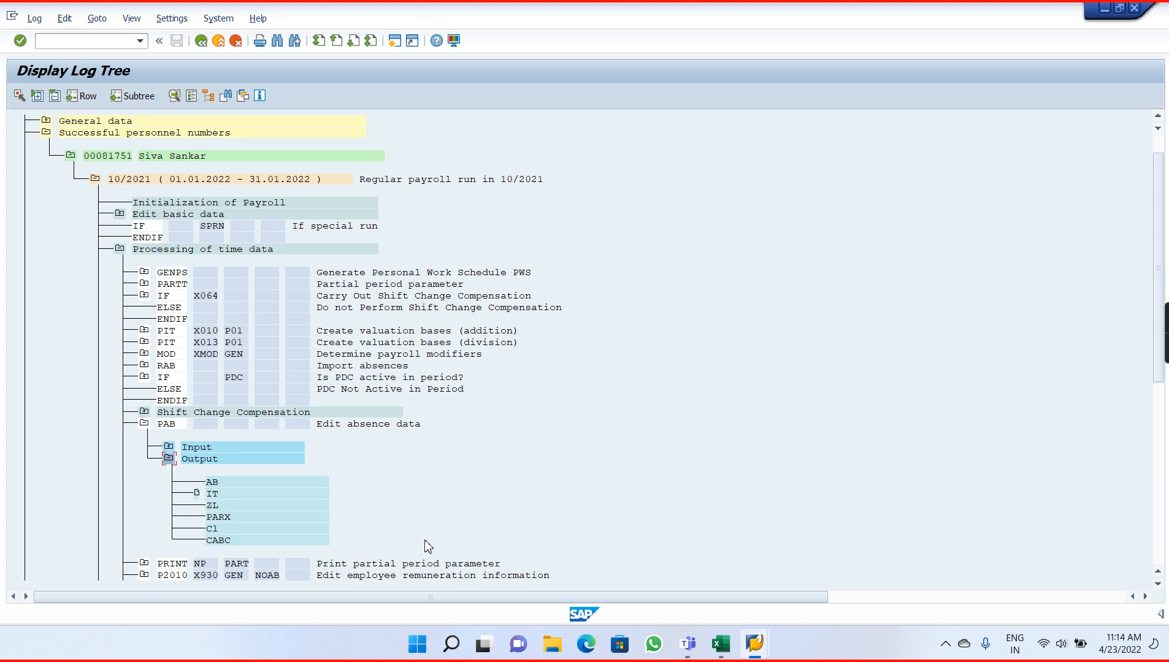
In Excel's Technical WT& Imp Tcodes sheet, enter "Intergration b/w Payroll and time schema level" in M8 and XT00 in N8.
{"action": "left_click", "coordinate": [720, 644]}
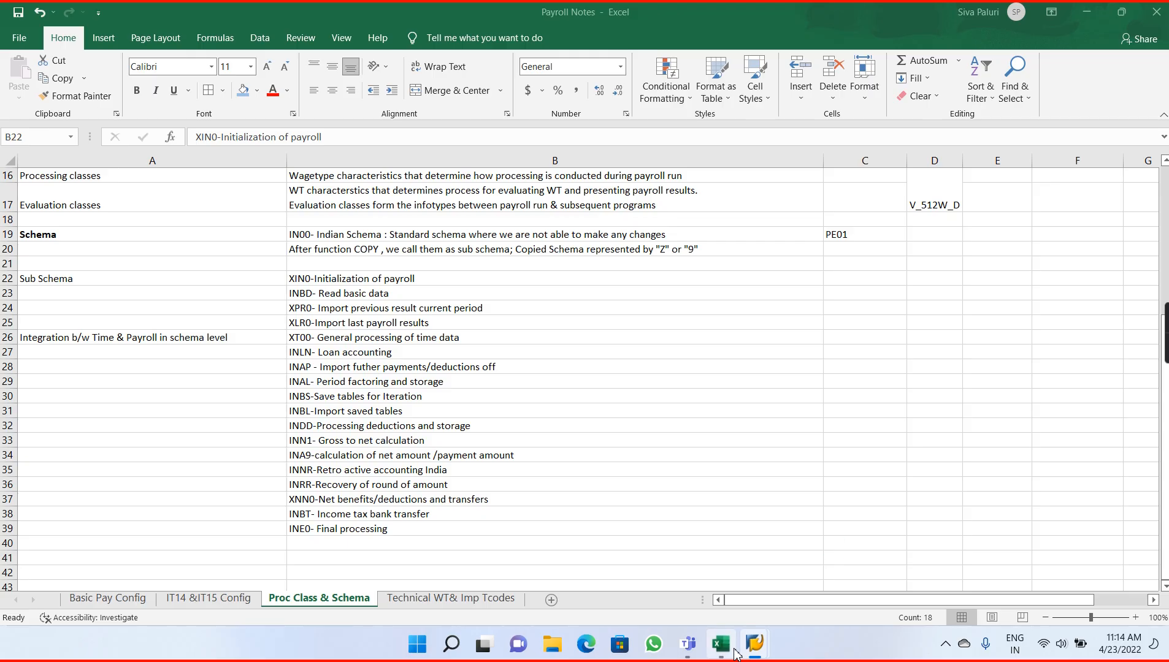
{"action": "left_click", "coordinate": [102, 381]}
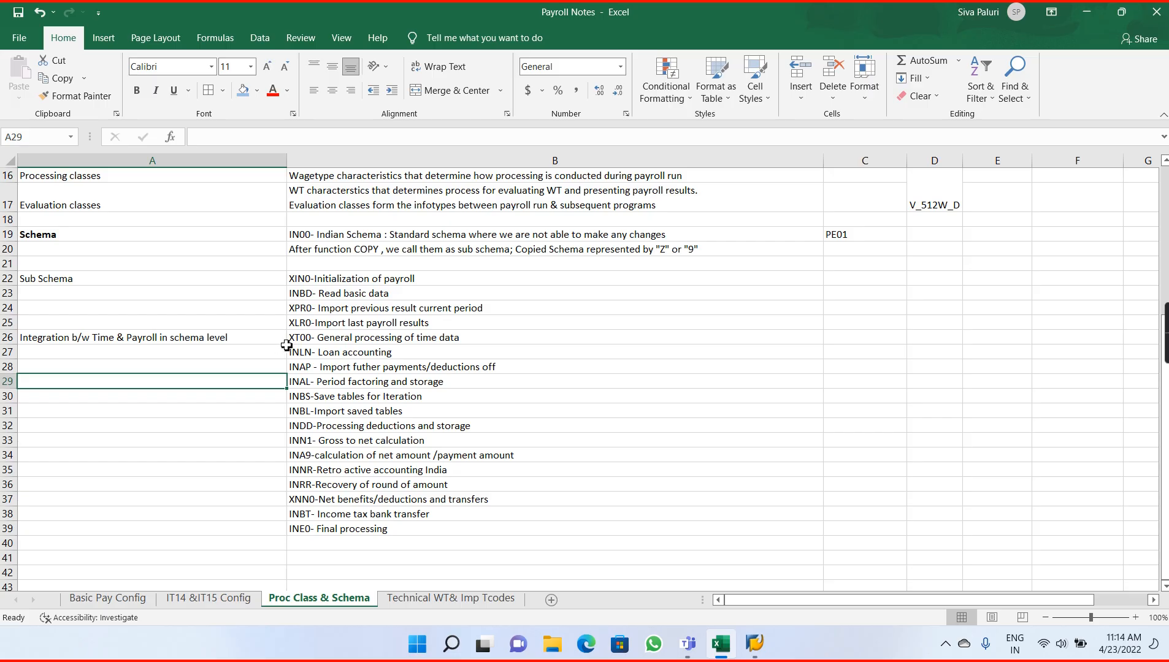
{"action": "left_click", "coordinate": [316, 341]}
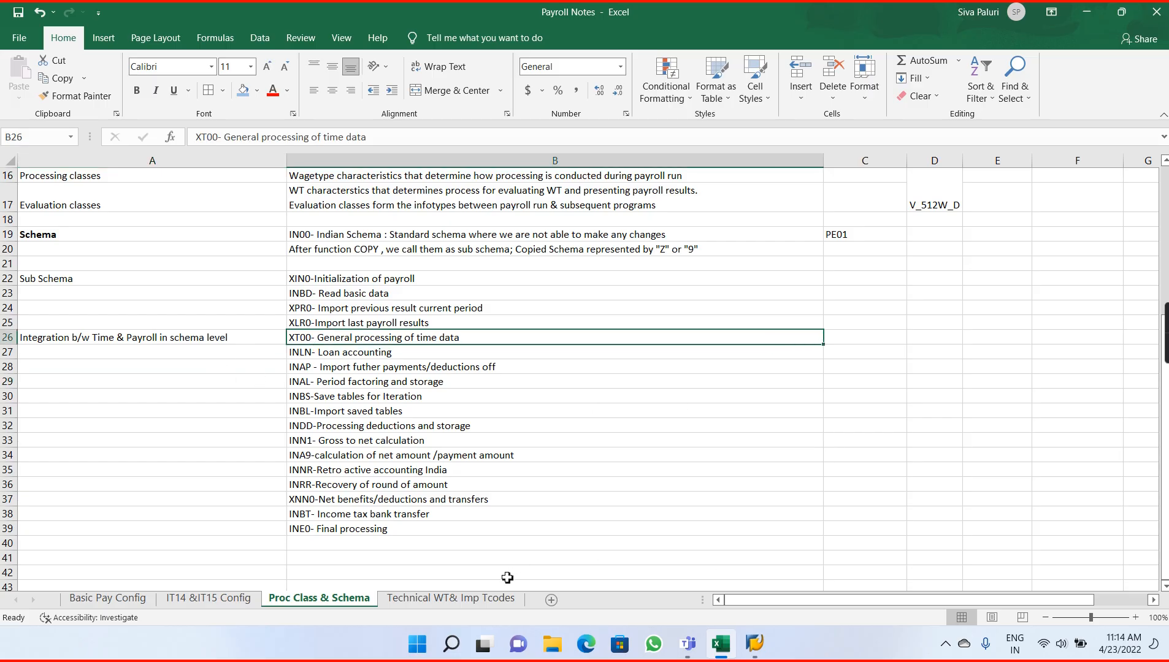
{"action": "left_click", "coordinate": [475, 599]}
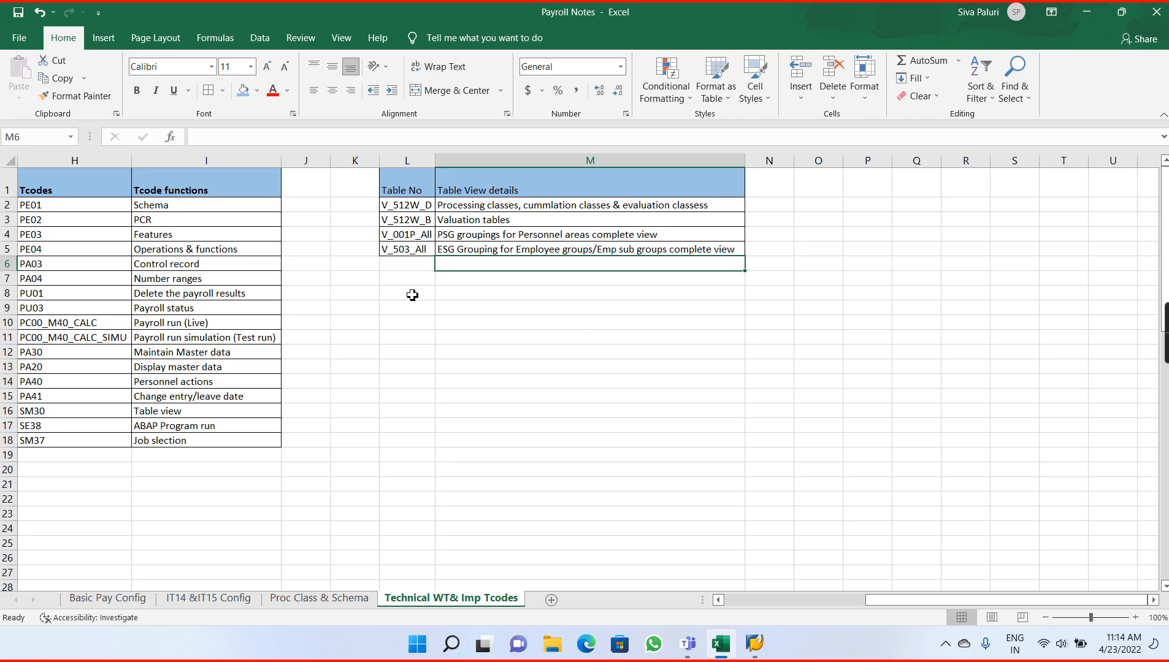
{"action": "left_click", "coordinate": [458, 295]}
{"action": "type", "text": "Inte"}
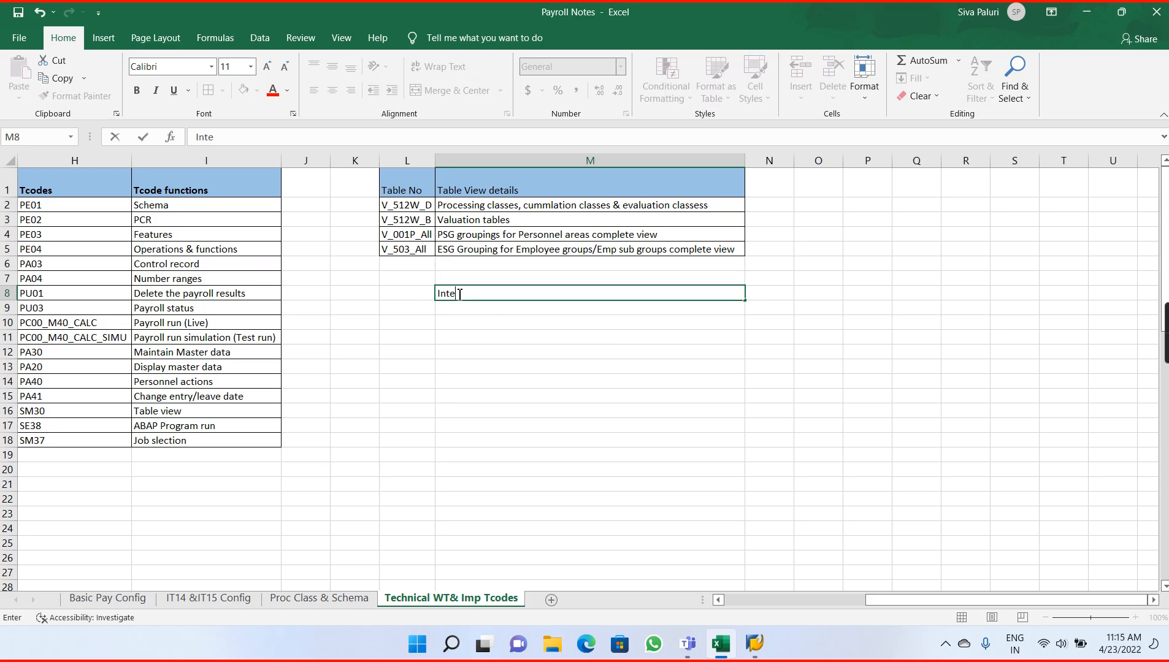
{"action": "type", "text": "rgration b/w Payr"}
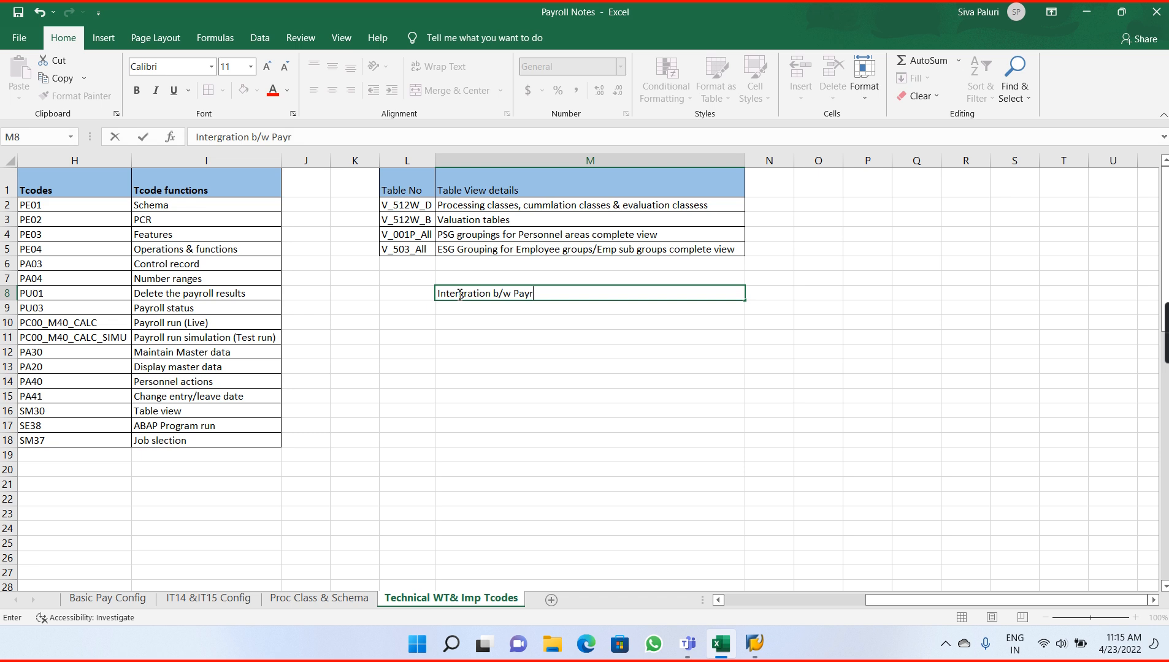
{"action": "type", "text": "oll and time schema level"}
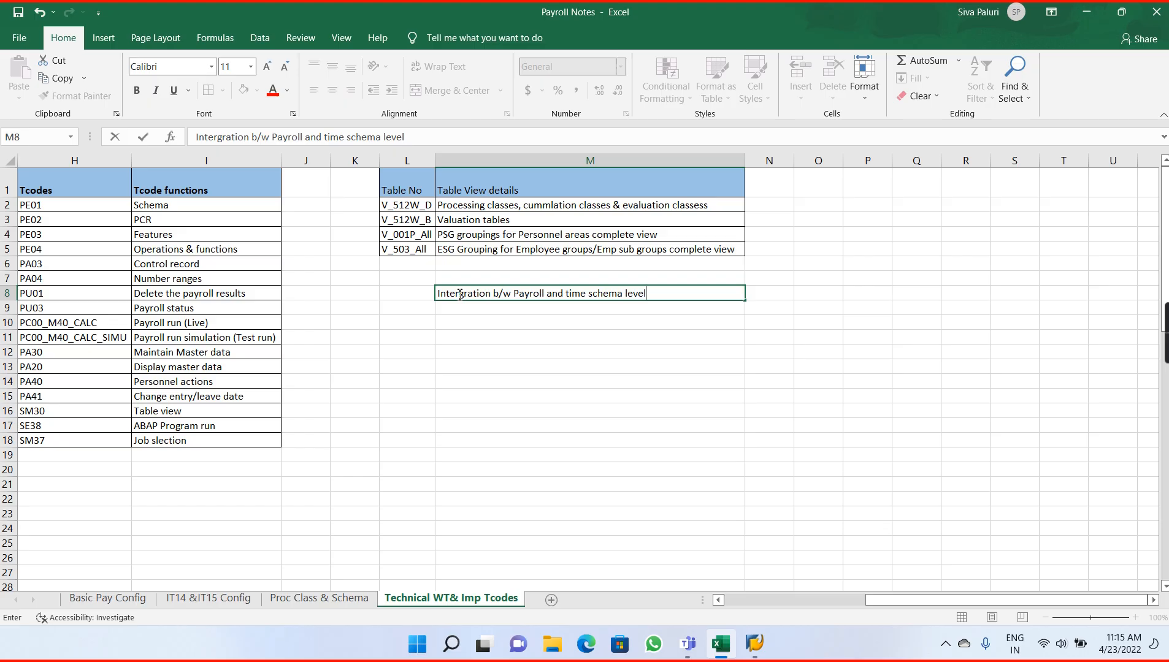
{"action": "key", "text": "Tab"}
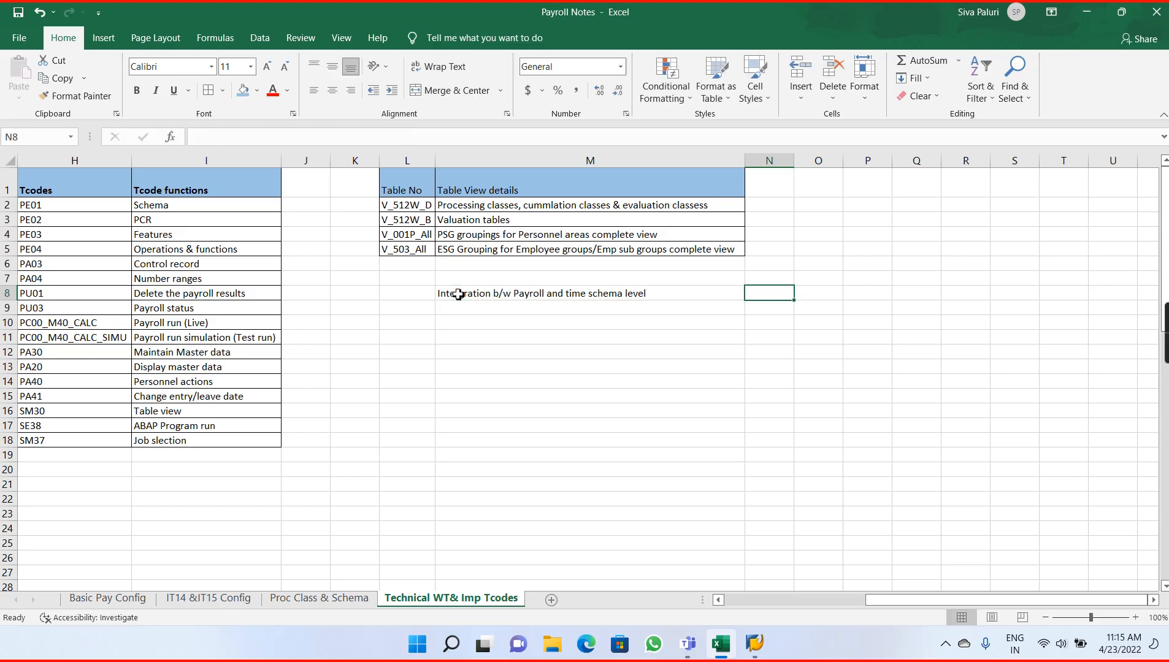
{"action": "type", "text": "XT00"}
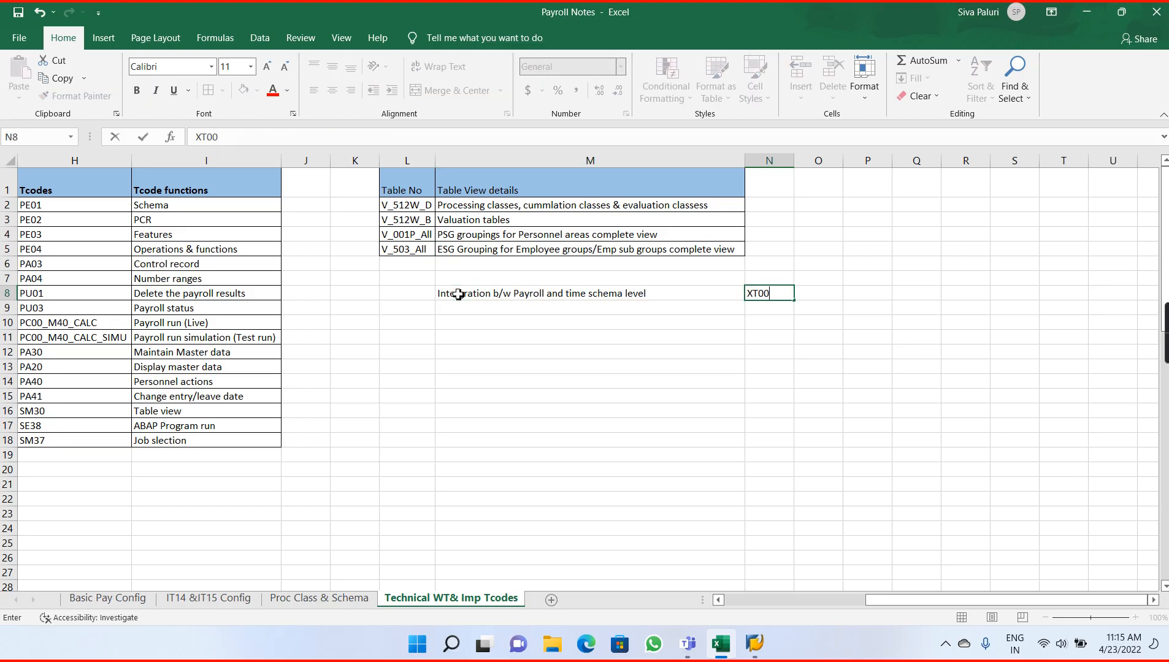
{"action": "key", "text": "Return"}
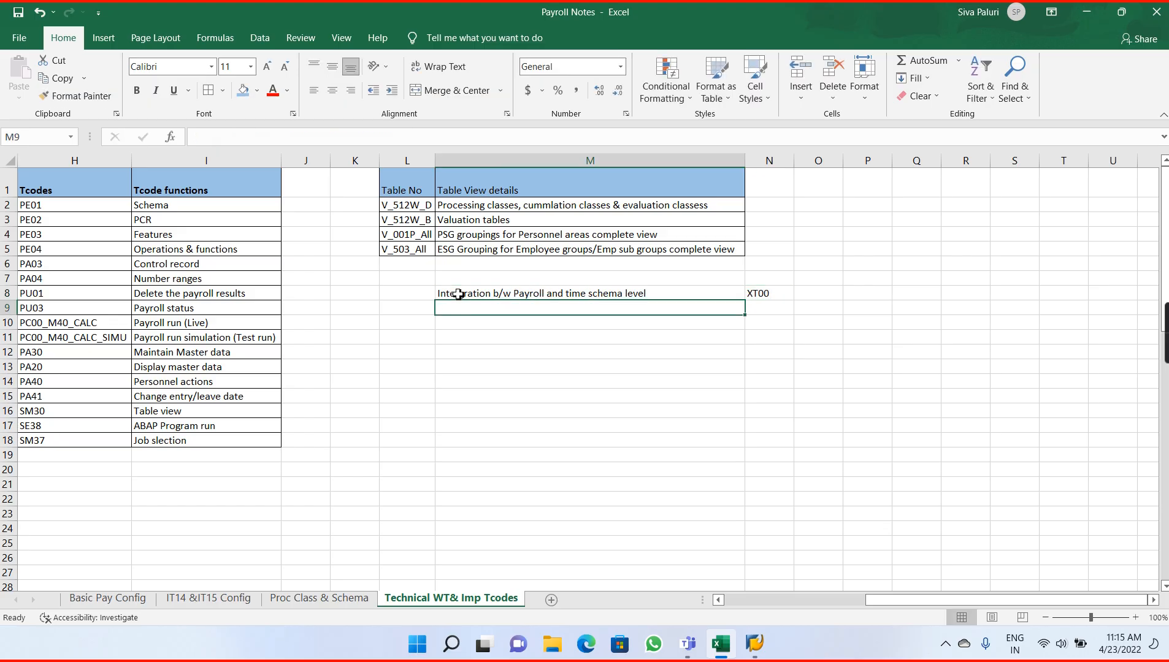
Enter "Intergration b/w Payroll and time table level" in M9 of the Technical WT& Imp Tcodes sheet and ZLIT in N9.
{"action": "left_click", "coordinate": [318, 600]}
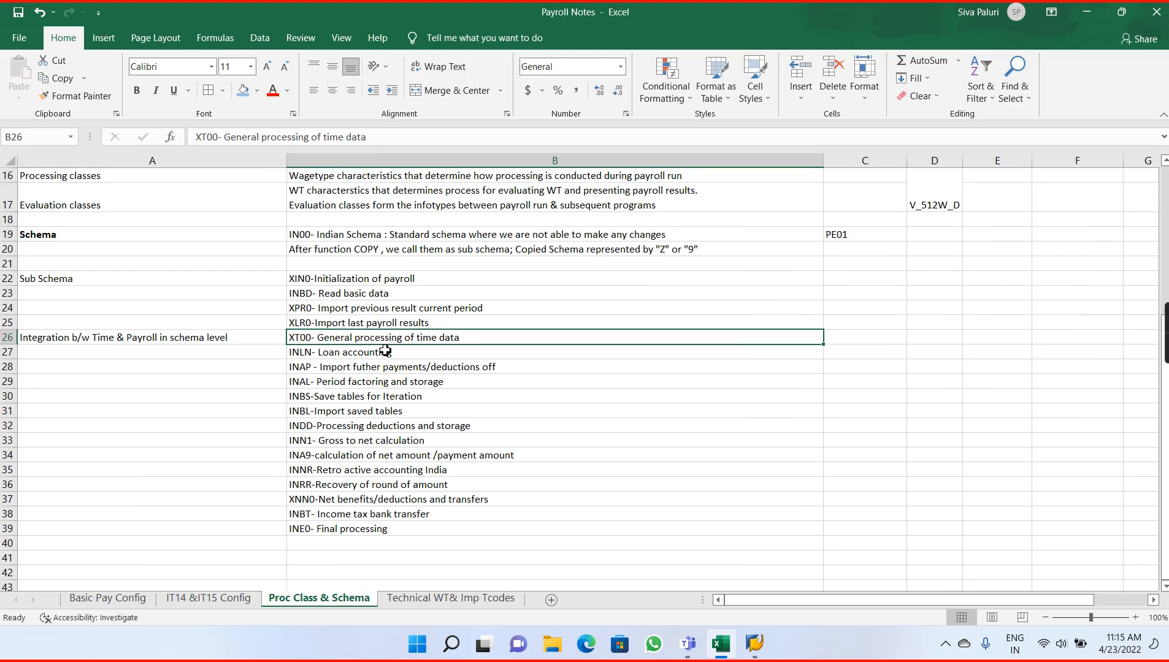
{"action": "key", "text": "alt+Tab"}
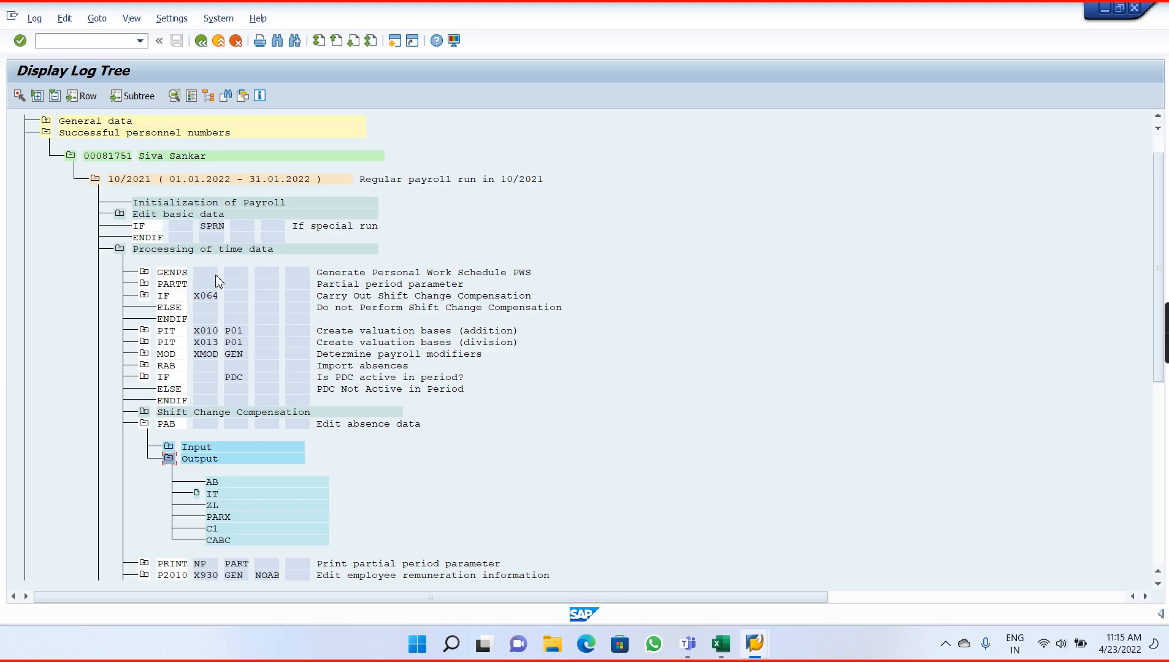
{"action": "key", "text": "alt+Tab"}
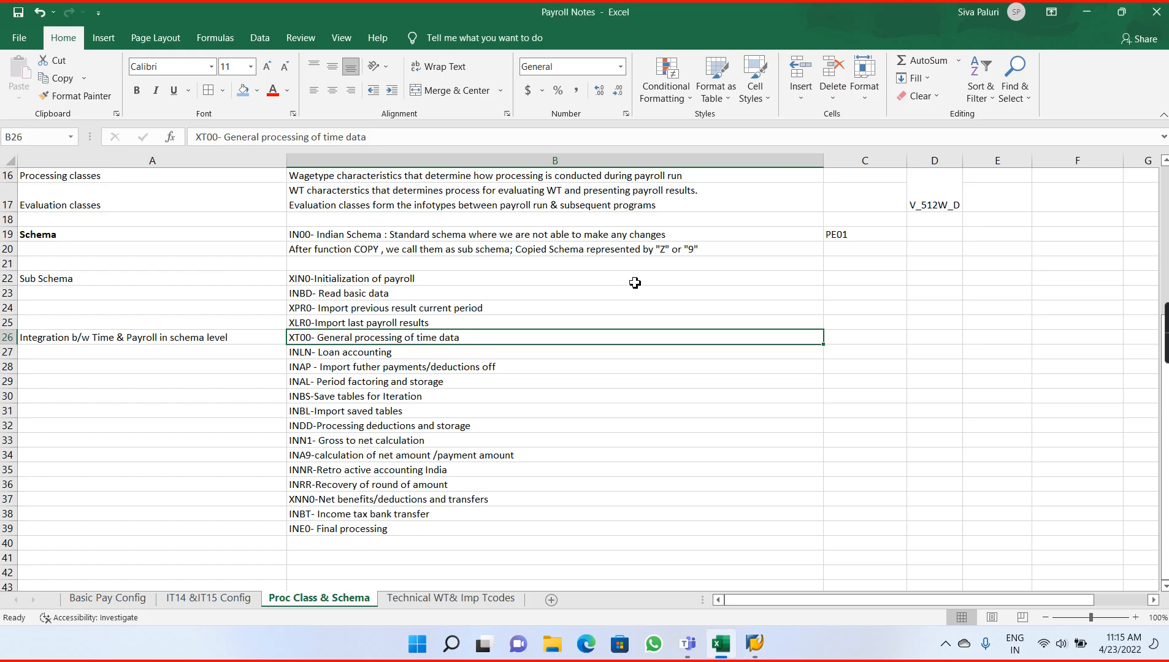
{"action": "left_click", "coordinate": [477, 600]}
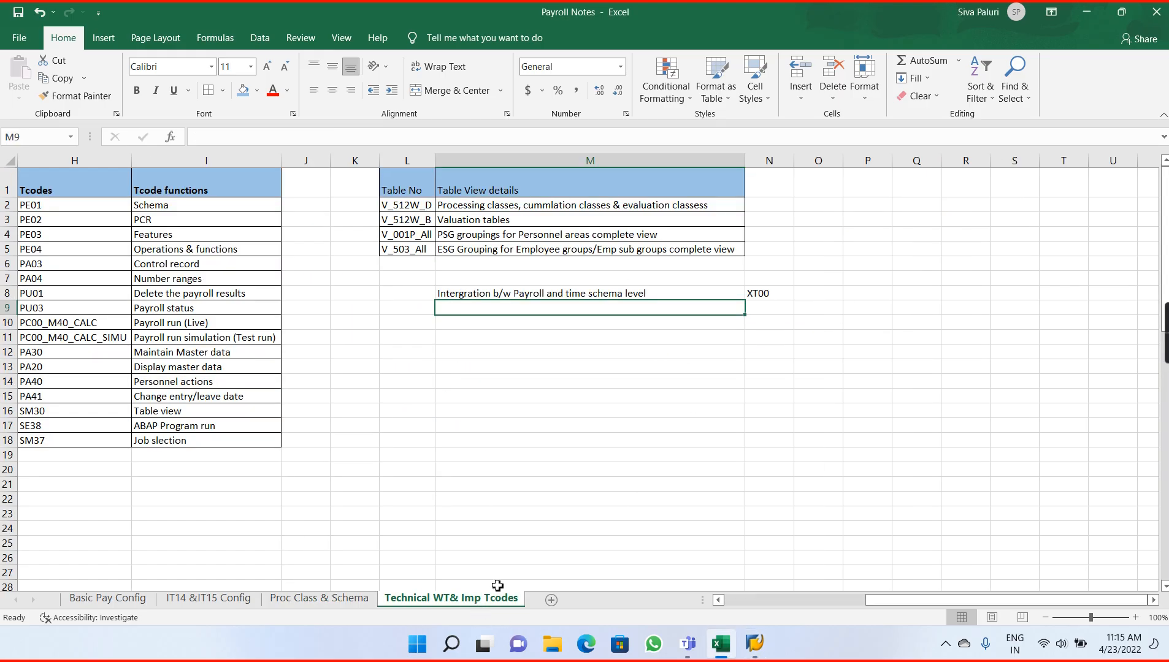
{"action": "type", "text": "I"}
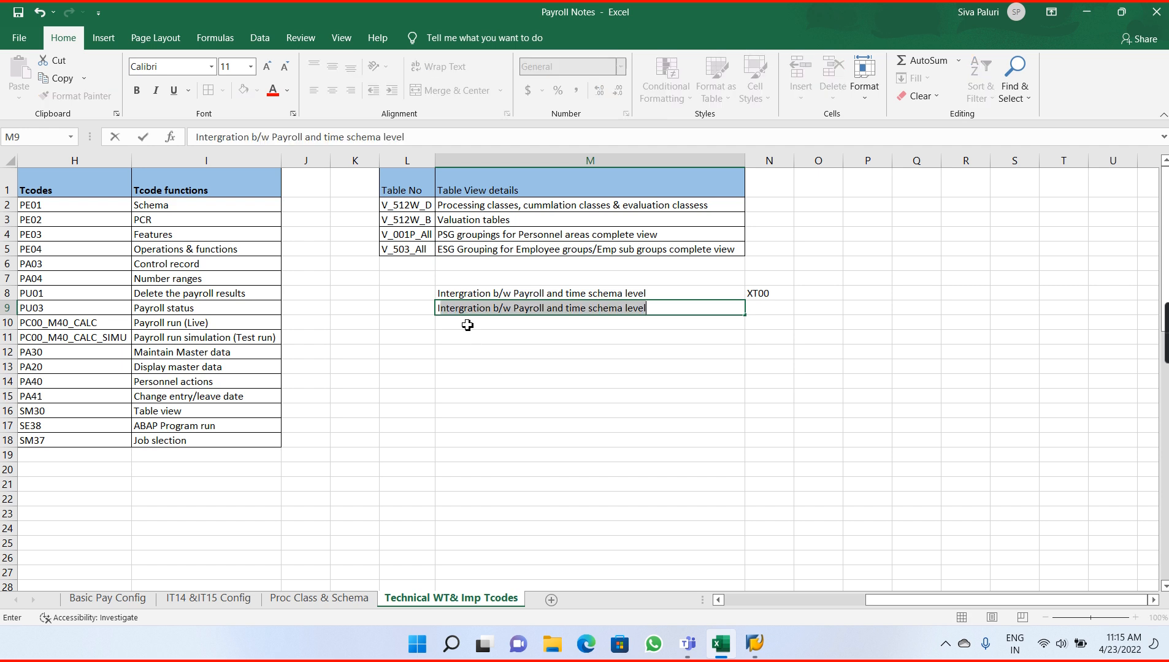
{"action": "left_click", "coordinate": [679, 309]}
{"action": "key", "text": "BackSpace"}
{"action": "key", "text": "BackSpace"}
{"action": "key", "text": "BackSpace"}
{"action": "key", "text": "BackSpace"}
{"action": "key", "text": "BackSpace"}
{"action": "key", "text": "BackSpace"}
{"action": "key", "text": "BackSpace"}
{"action": "key", "text": "BackSpace"}
{"action": "key", "text": "BackSpace"}
{"action": "key", "text": "BackSpace"}
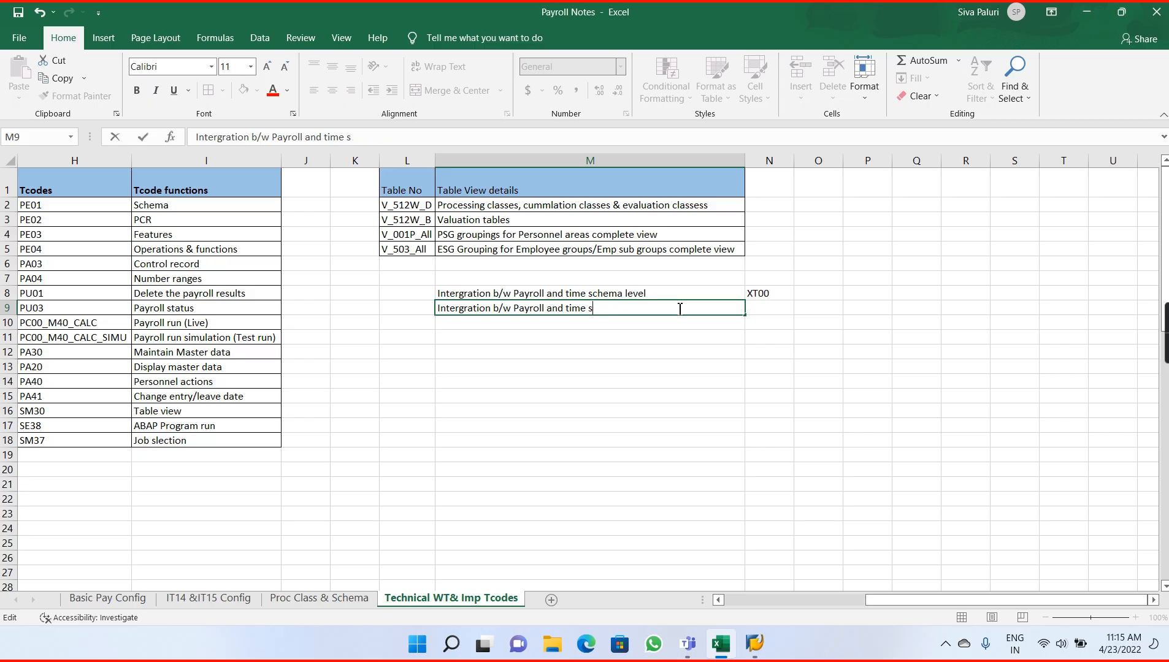
{"action": "type", "text": "table level"}
{"action": "key", "text": "Return"}
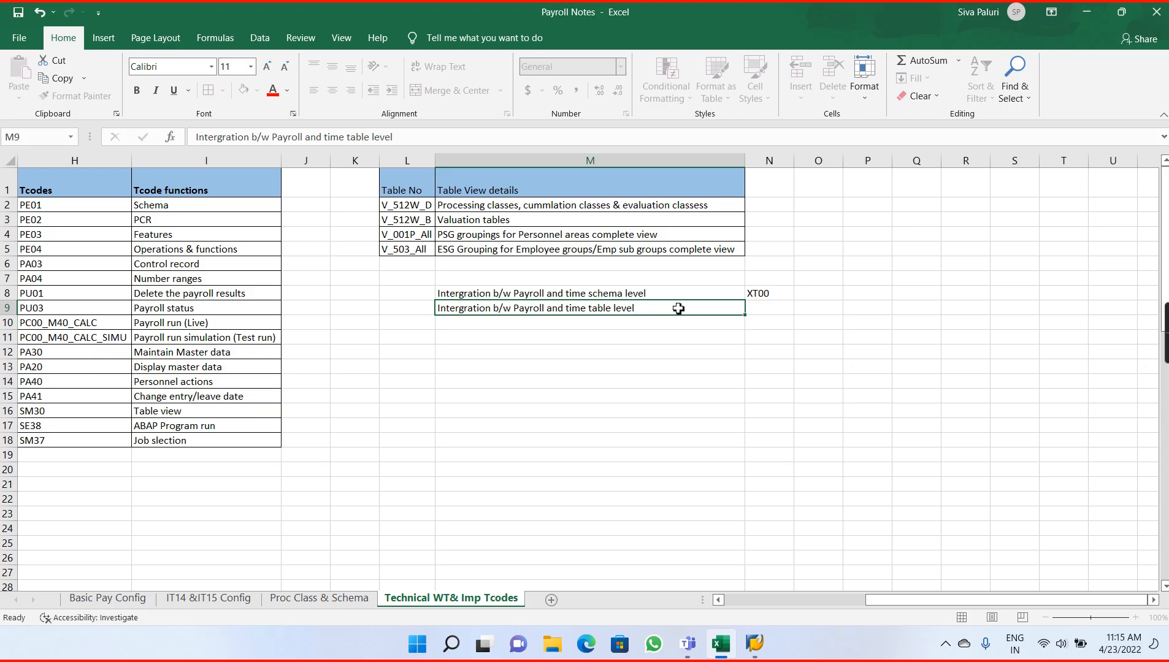
{"action": "key", "text": "Tab"}
{"action": "type", "text": "Z"}
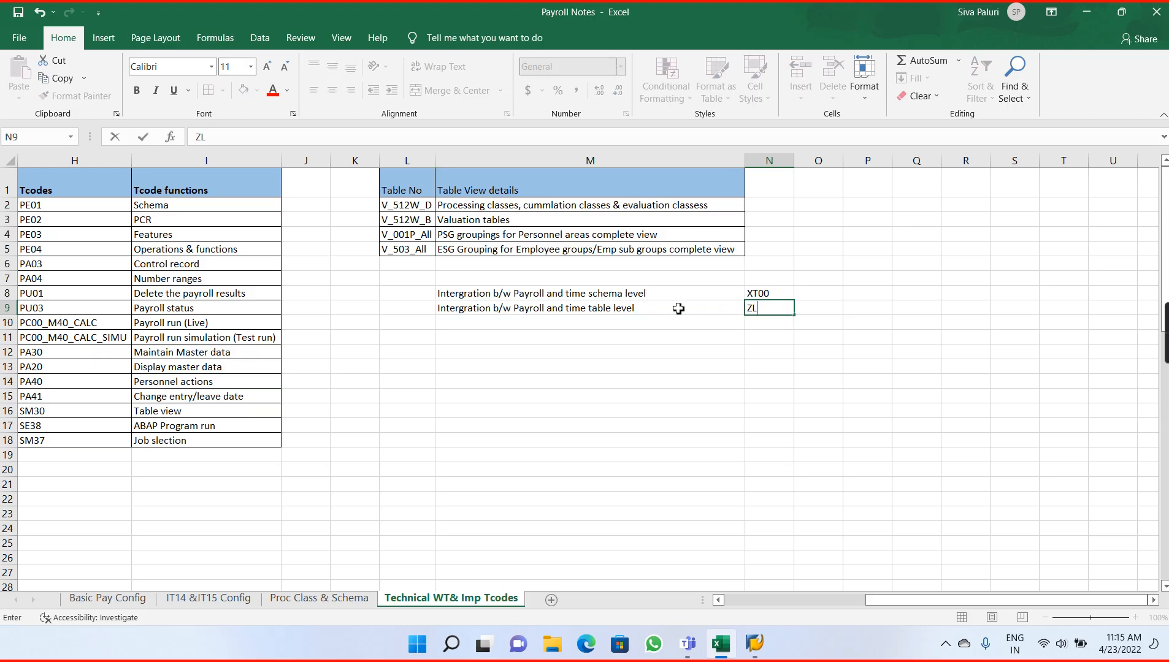
{"action": "key", "text": "Return"}
Inspect table ZL under the PAB output in the SAP payroll log and return to the Excel notes.
{"action": "key", "text": "alt+Tab"}
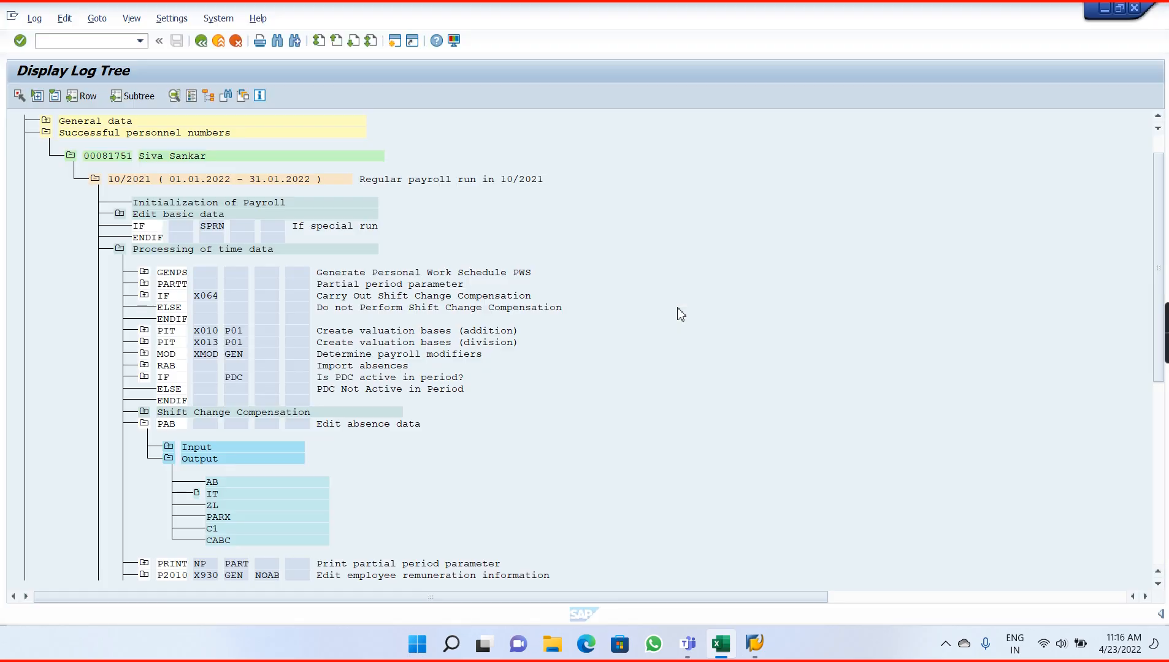
{"action": "double_click", "coordinate": [216, 509]}
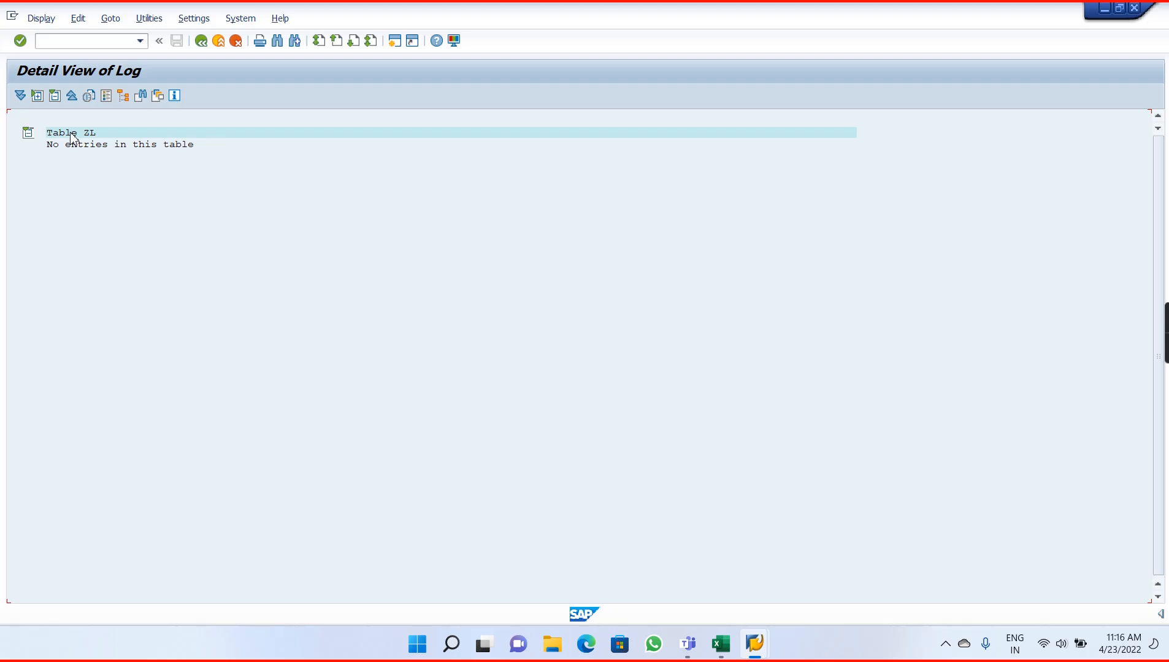
{"action": "left_click", "coordinate": [202, 42]}
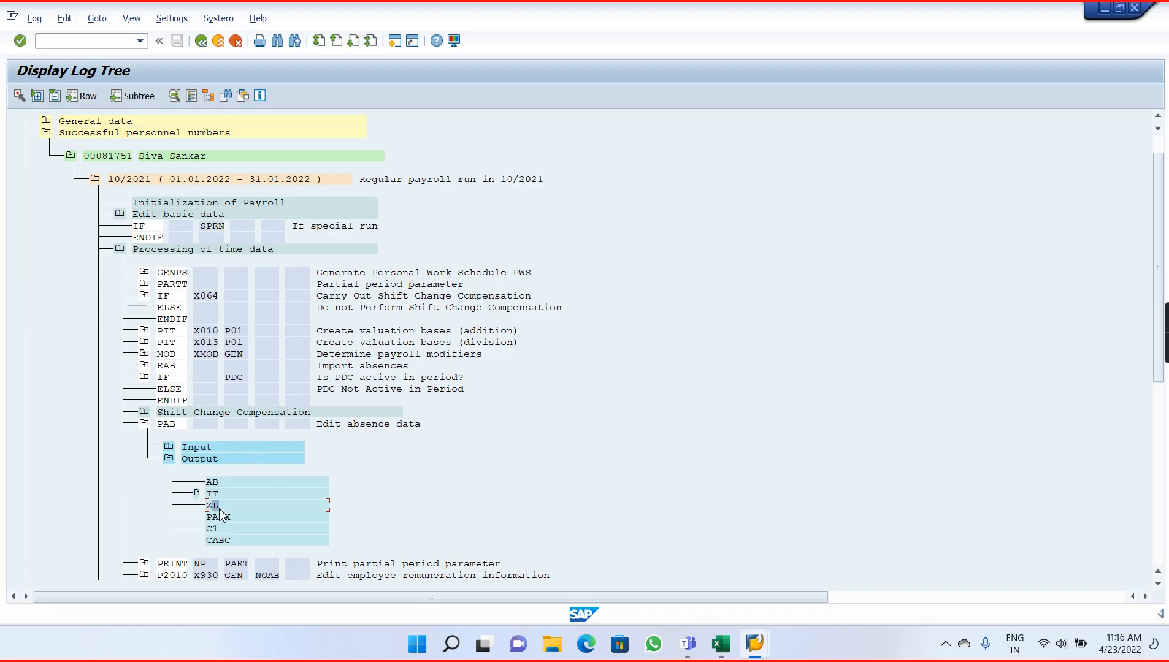
{"action": "key", "text": "alt+Tab"}
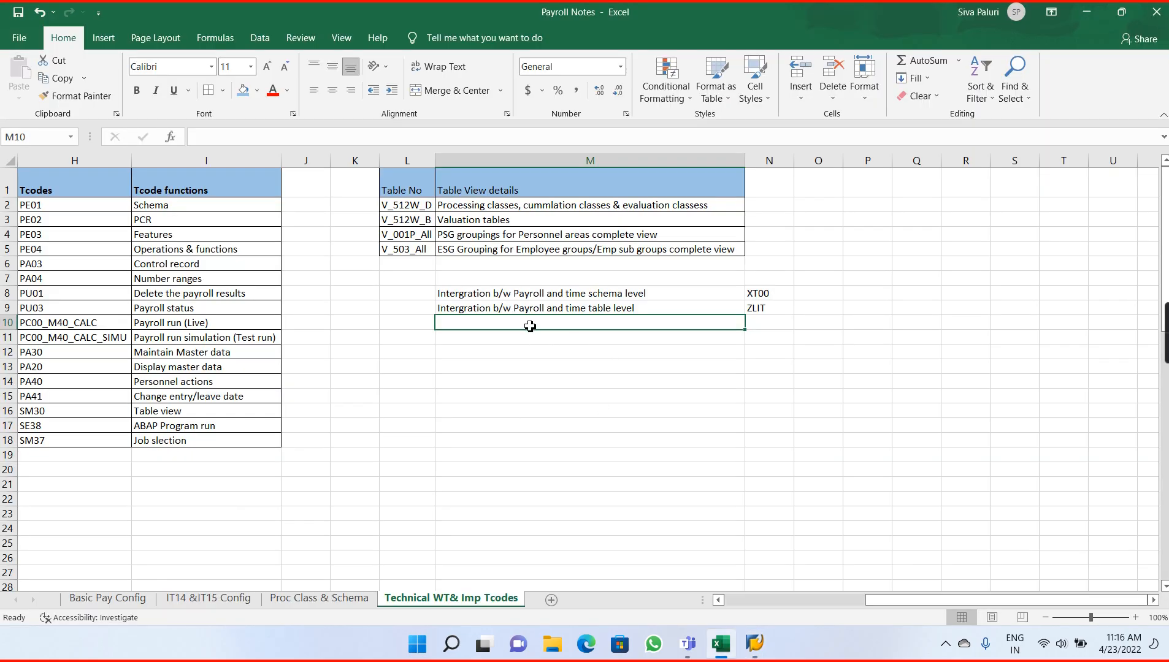
In M10 of the Technical WT& Imp Tcodes sheet, enter "Intergration b/w Payroll and time in IT0008 and IT0007 level ? (or )".
{"action": "type", "text": "In t"}
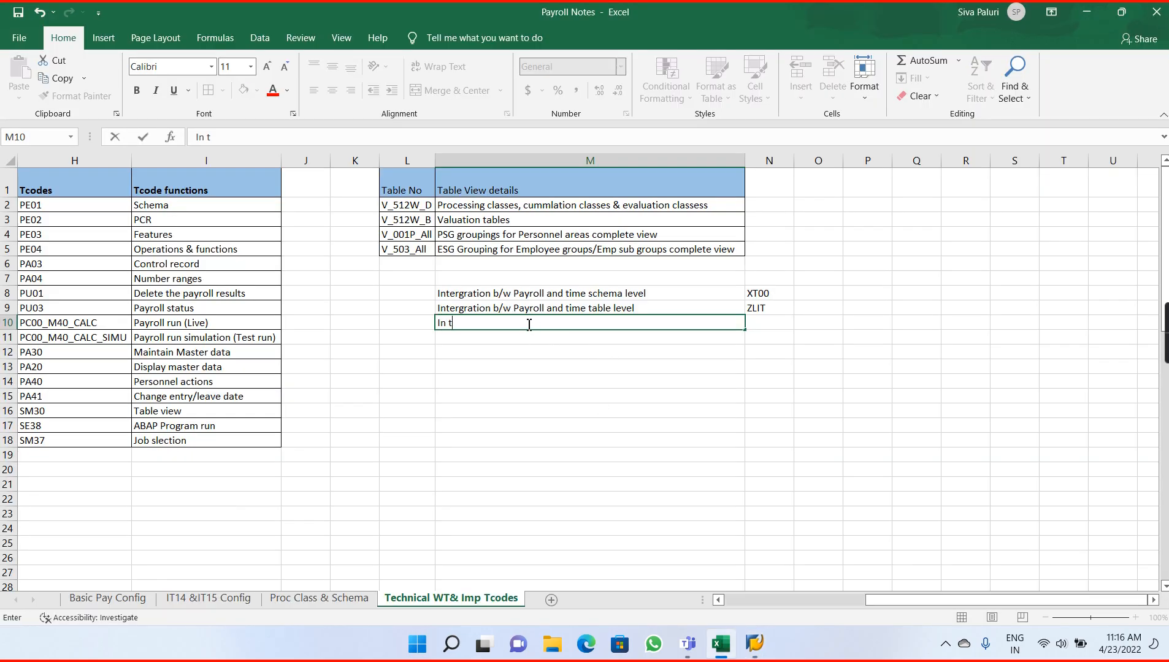
{"action": "type", "text": "ye"}
{"action": "key", "text": "BackSpace"}
{"action": "key", "text": "BackSpace"}
{"action": "type", "text": "tergration b/w Payroll"}
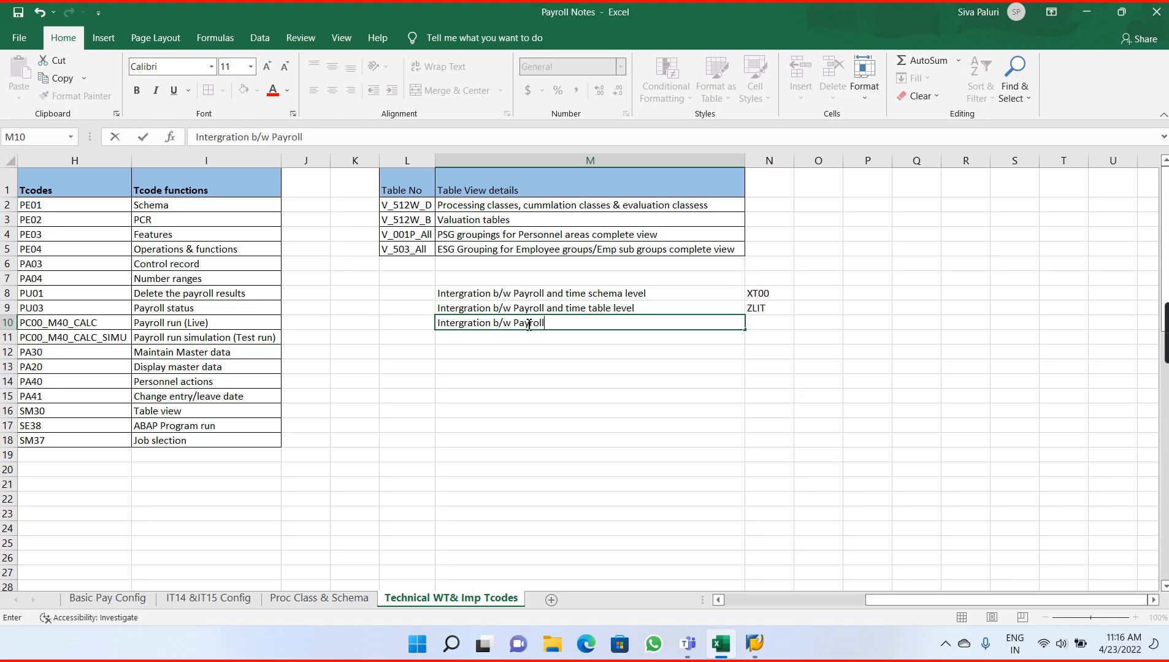
{"action": "type", "text": " and time in maste"}
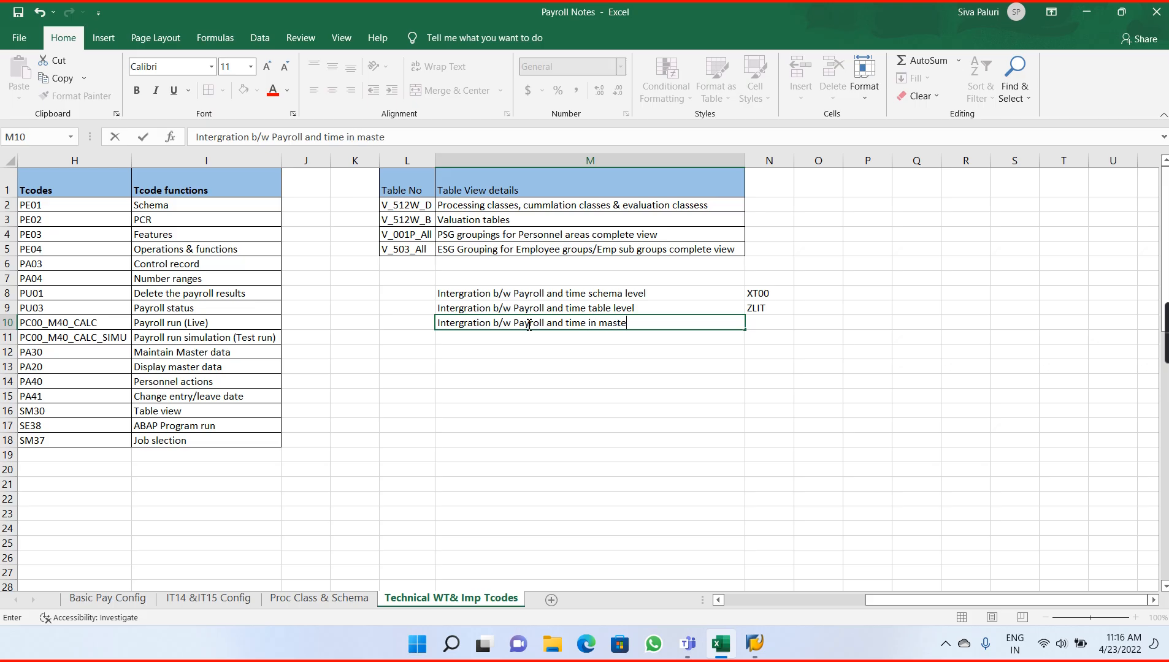
{"action": "type", "text": "r da"}
{"action": "key", "text": "BackSpace"}
{"action": "key", "text": "BackSpace"}
{"action": "key", "text": "BackSpace"}
{"action": "key", "text": "BackSpace"}
{"action": "key", "text": "BackSpace"}
{"action": "key", "text": "BackSpace"}
{"action": "key", "text": "BackSpace"}
{"action": "key", "text": "BackSpace"}
{"action": "key", "text": "BackSpace"}
{"action": "key", "text": "BackSpace"}
{"action": "type", "text": "IT0008 and I00"}
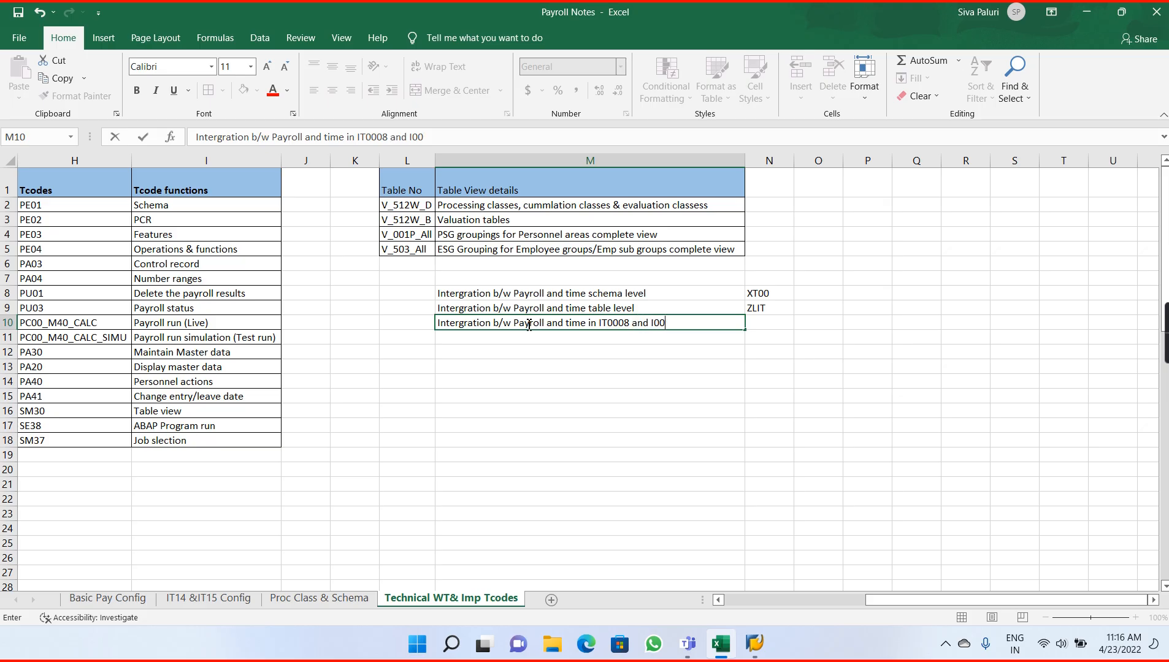
{"action": "key", "text": "BackSpace"}
{"action": "key", "text": "BackSpace"}
{"action": "key", "text": "BackSpace"}
{"action": "type", "text": "ItT0007 lvel"}
{"action": "key", "text": "BackSpace"}
{"action": "key", "text": "BackSpace"}
{"action": "key", "text": "BackSpace"}
{"action": "type", "text": "evel"}
{"action": "key", "text": "BackSpace"}
{"action": "key", "text": "BackSpace"}
{"action": "type", "text": "/"}
{"action": "key", "text": "BackSpace"}
{"action": "type", "text": "? ("}
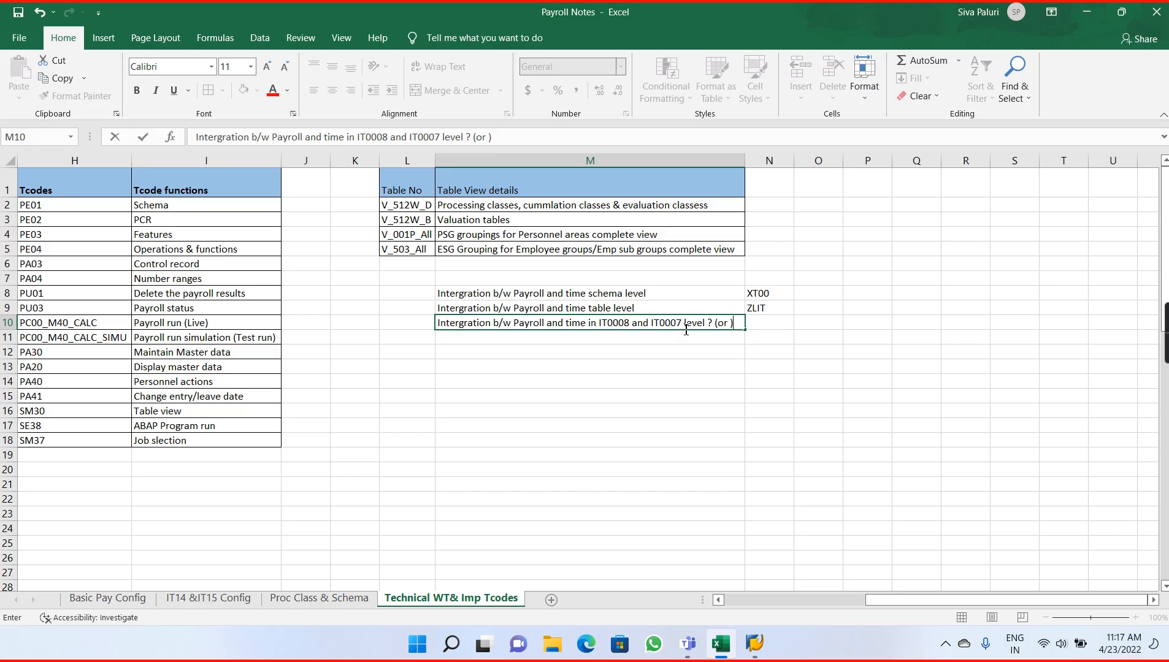
{"action": "type", "text": "or )"}
Add a second line inside M10 reading "Integratuon b/w IT0008 & IT0007" and commit the entry.
{"action": "key", "text": "alt+Return"}
{"action": "type", "text": "Integratuon"}
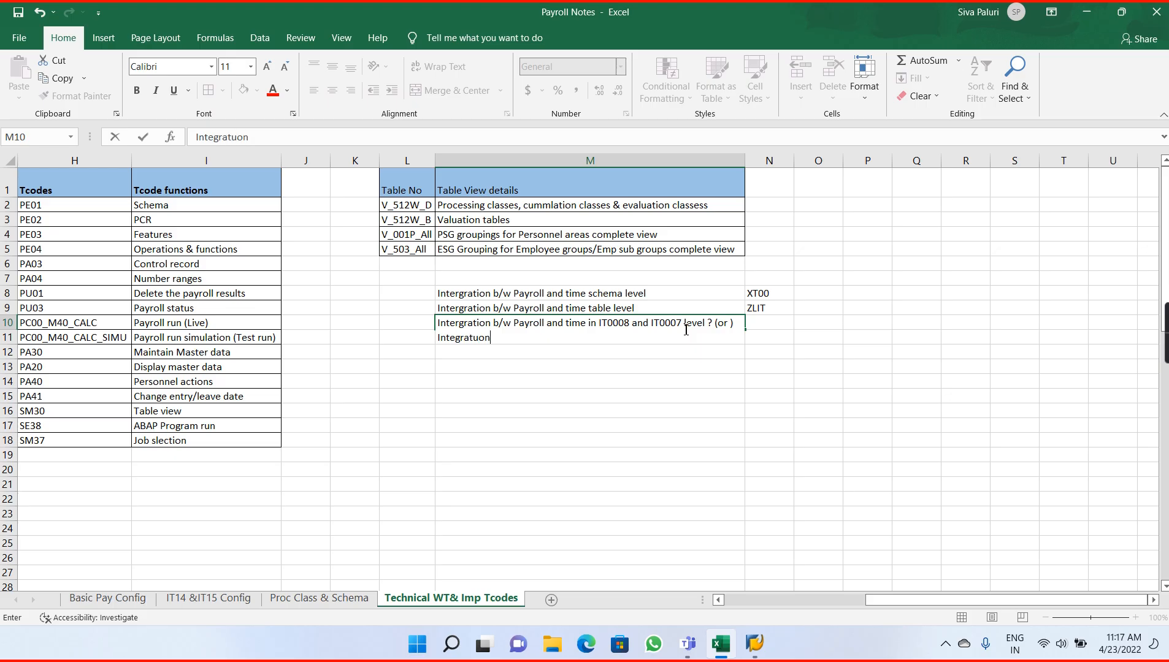
{"action": "type", "text": " b/w"}
{"action": "type", "text": "T000"}
{"action": "type", "text": "8 & "}
{"action": "type", "text": "IT"}
{"action": "key", "text": "BackSpace"}
{"action": "type", "text": "000"}
{"action": "key", "text": "BackSpace"}
{"action": "key", "text": "BackSpace"}
{"action": "key", "text": "BackSpace"}
{"action": "key", "text": "BackSpace"}
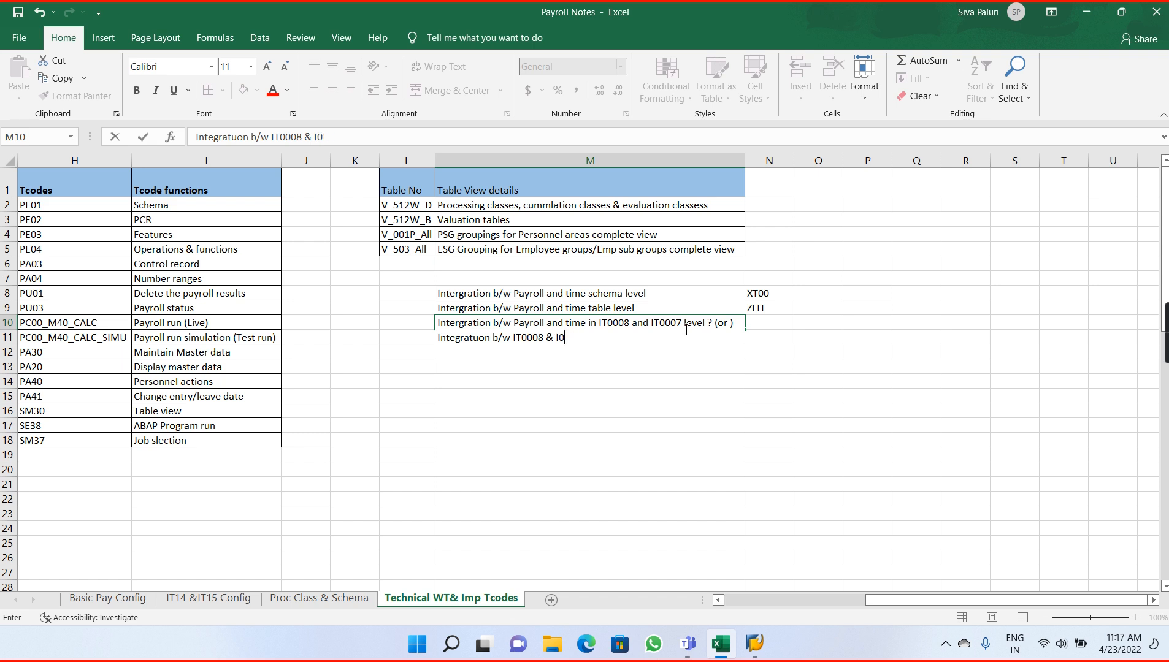
{"action": "type", "text": "IT0007"}
{"action": "key", "text": "Tab"}
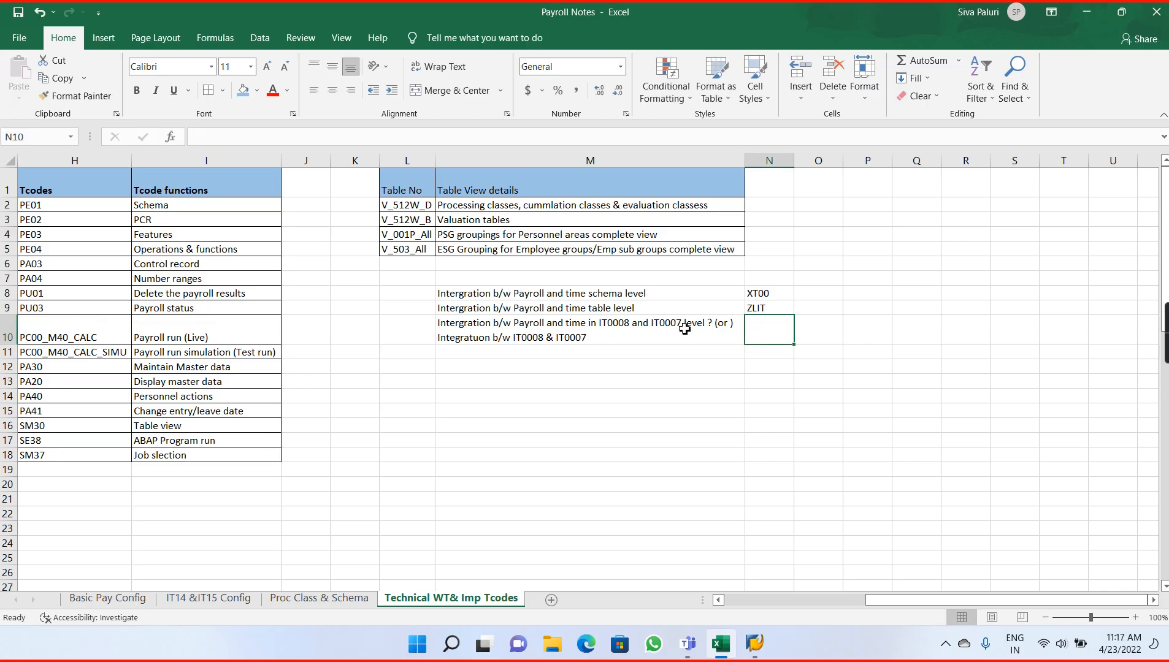
Enter "Capacity utility and working hours" in N10.
{"action": "type", "text": "Capac"}
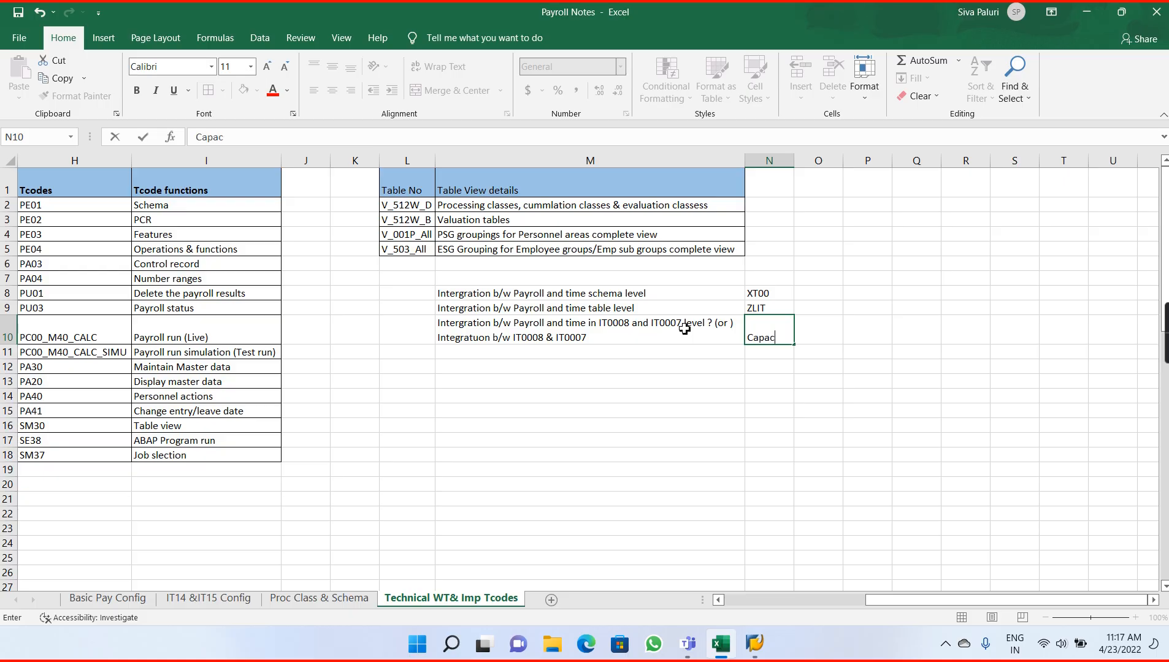
{"action": "type", "text": "ity uti;ity"}
{"action": "key", "text": "BackSpace"}
{"action": "key", "text": "BackSpace"}
{"action": "key", "text": "BackSpace"}
{"action": "key", "text": "BackSpace"}
{"action": "type", "text": "lity and working"}
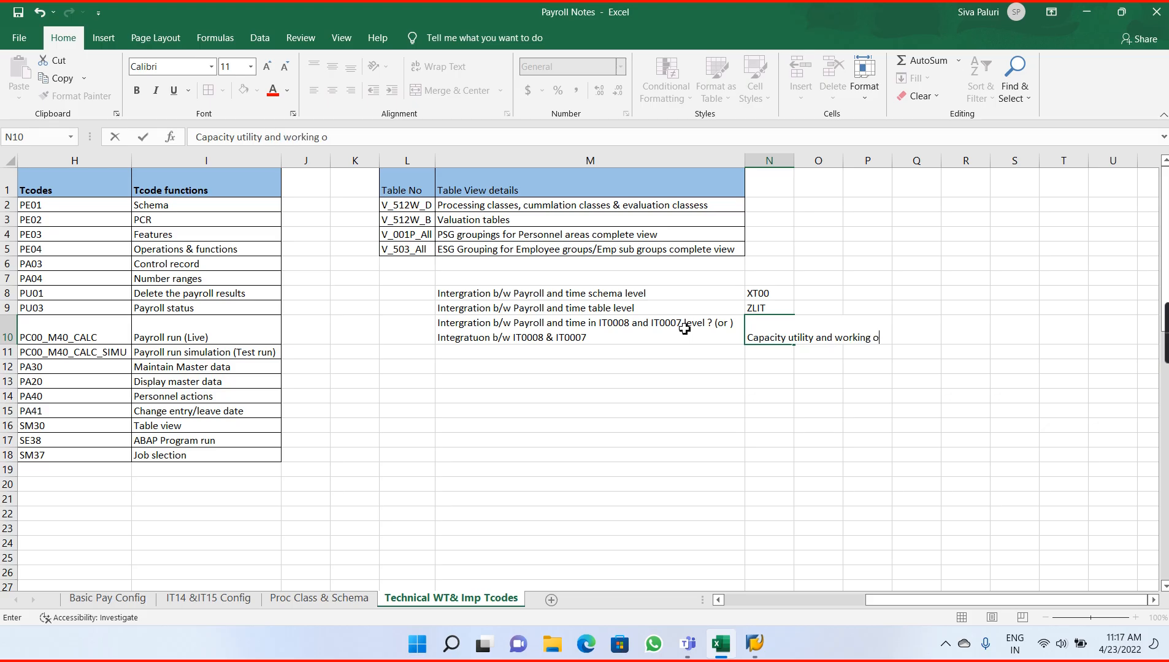
{"action": "type", "text": " hours"}
{"action": "key", "text": "Return"}
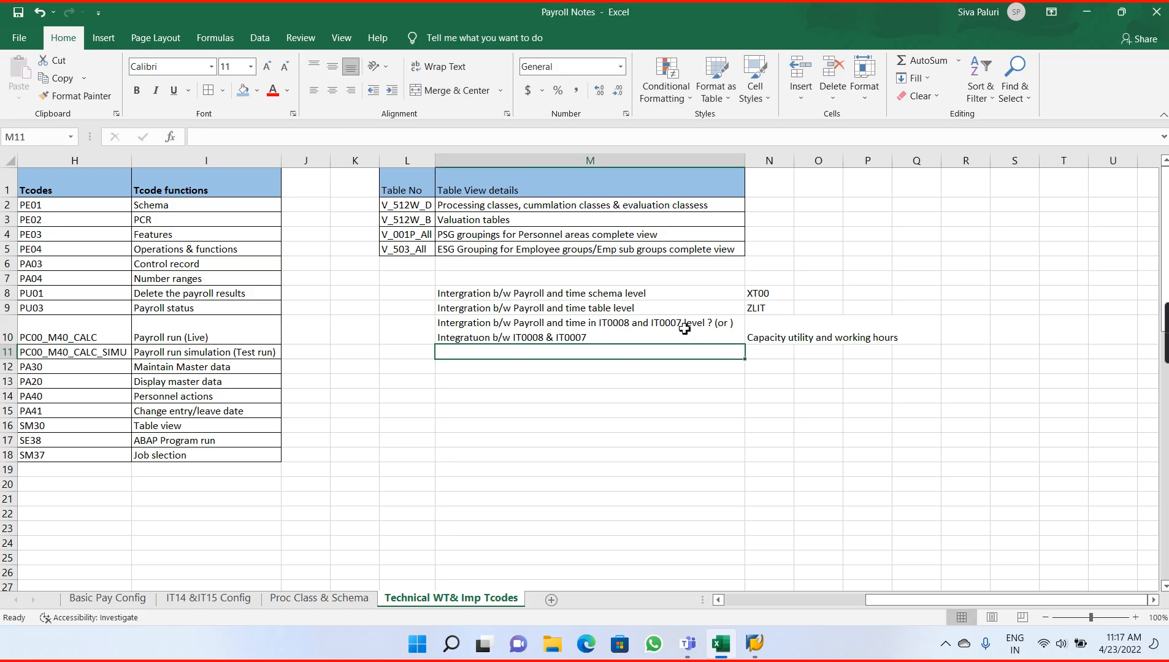
Autofit column N to its contents and apply all borders to the integration notes in M8:N10.
{"action": "double_click", "coordinate": [794, 163]}
{"action": "left_click_drag", "start_coordinate": [612, 293], "coordinate": [788, 335]}
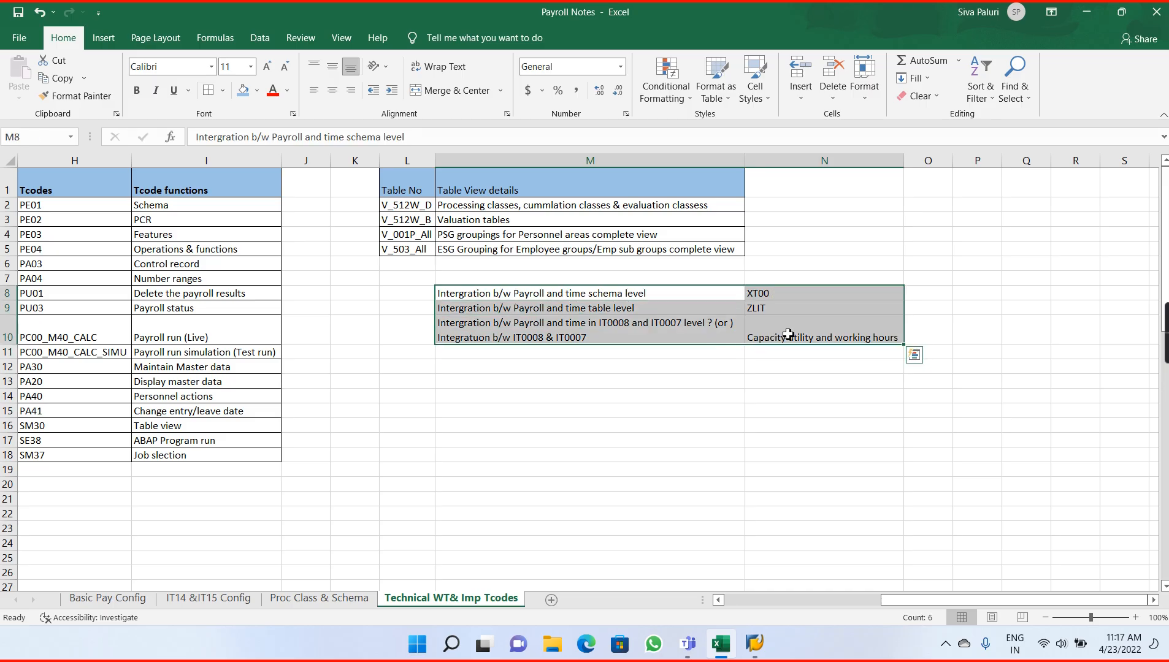
{"action": "left_click", "coordinate": [209, 91]}
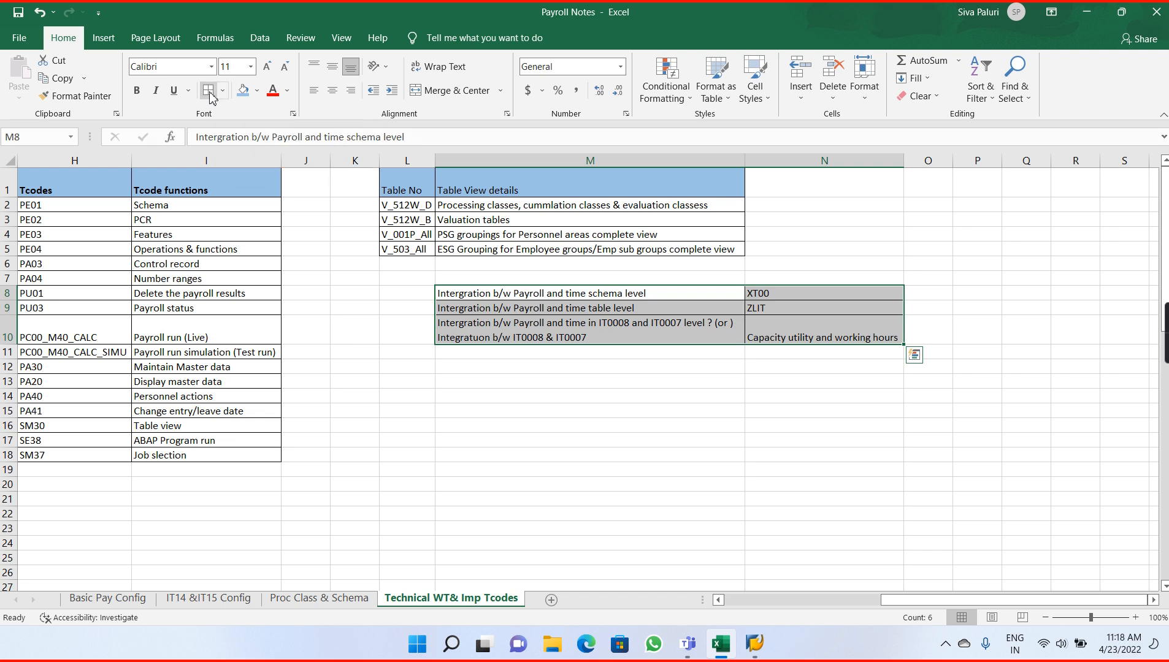
{"action": "left_click", "coordinate": [689, 336]}
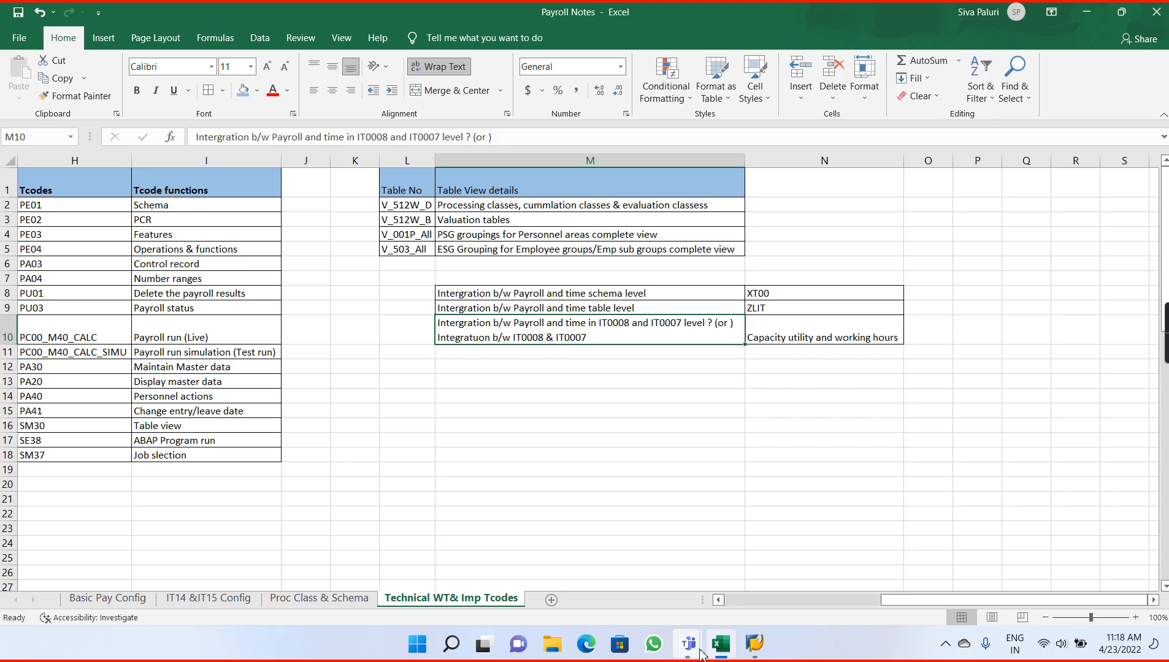
Switch to the SAP log tree window and open transaction PA30 in a new session.
{"action": "mouse_move", "coordinate": [753, 647]}
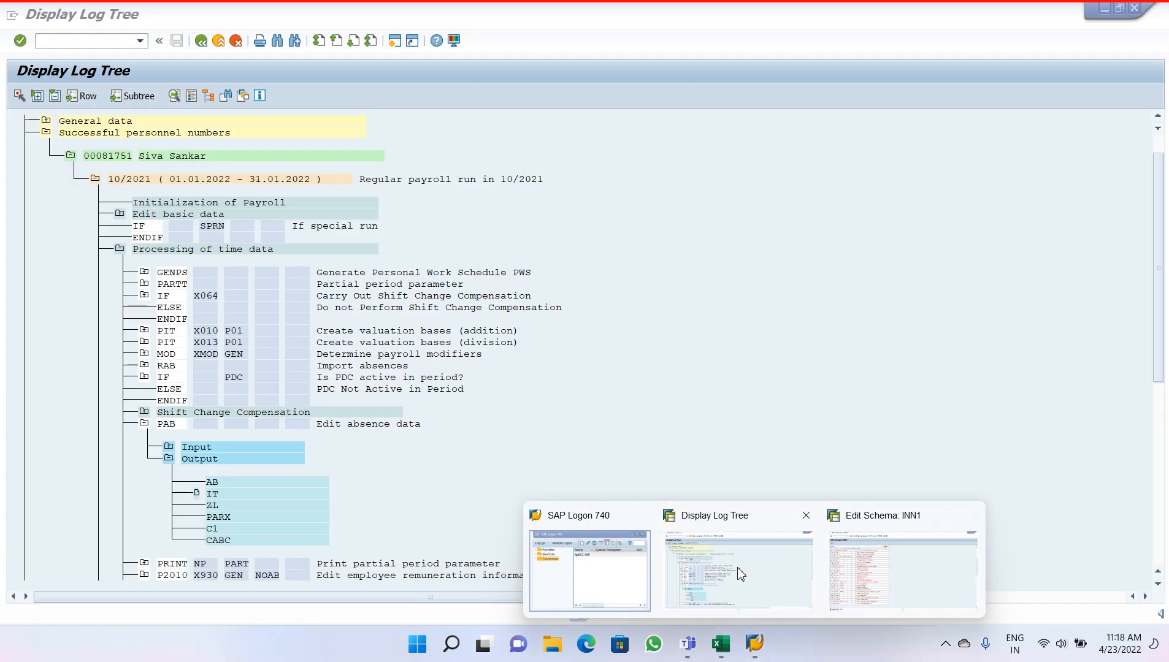
{"action": "left_click", "coordinate": [738, 571]}
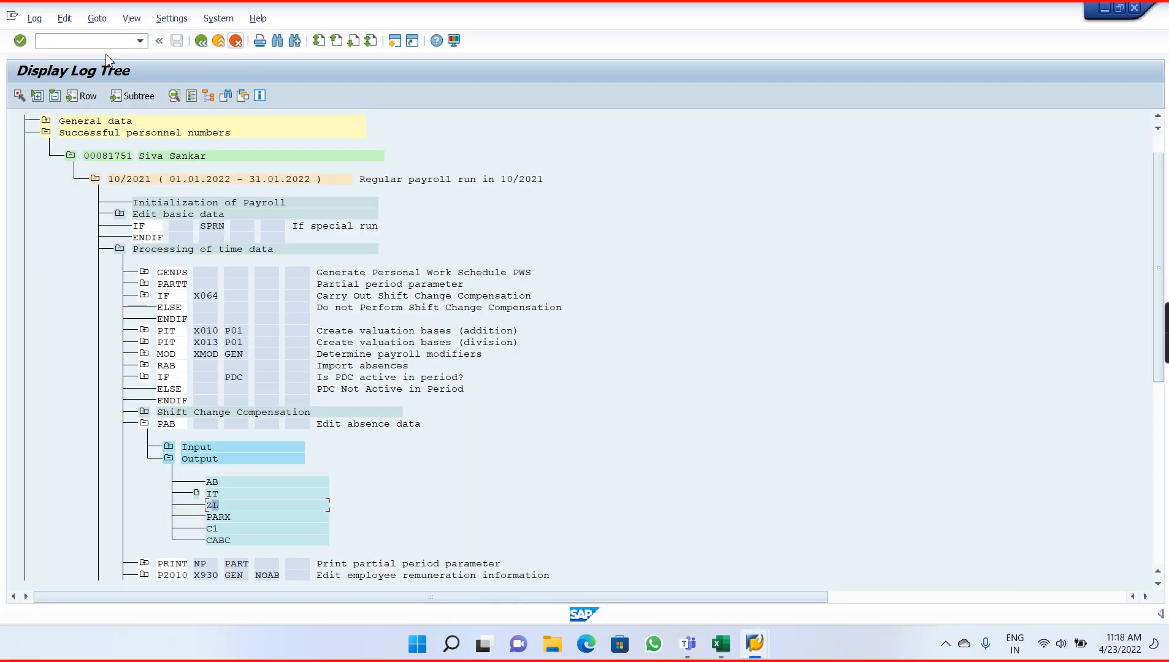
{"action": "left_click", "coordinate": [95, 41]}
{"action": "type", "text": "/opa30"}
{"action": "key", "text": "Return"}
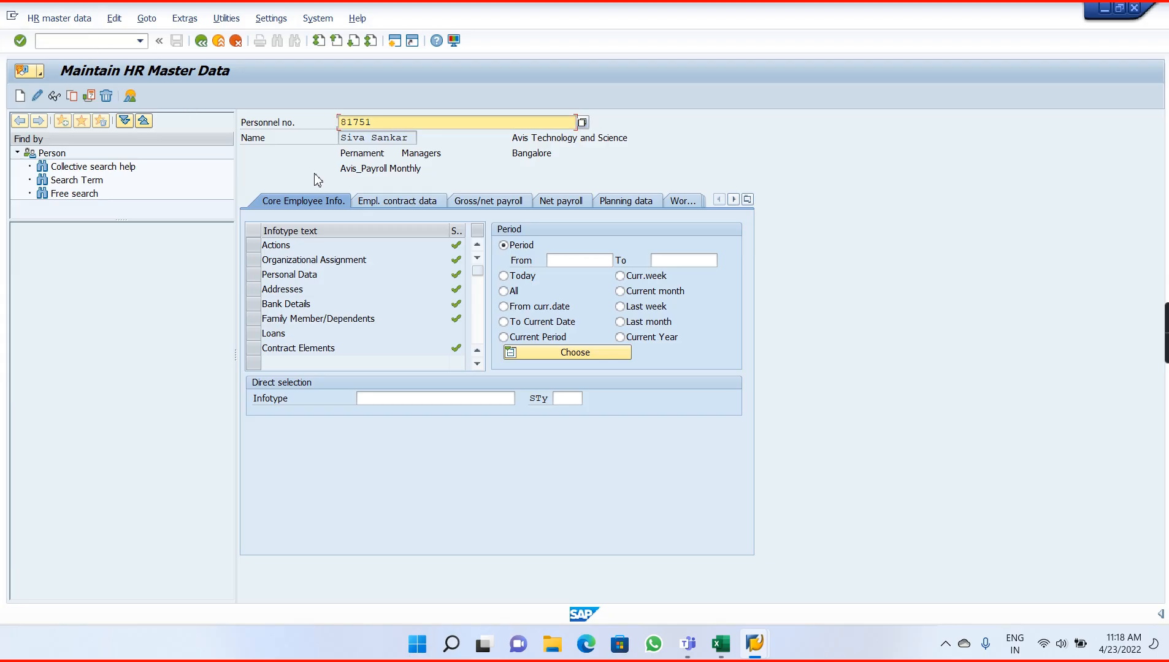
Display infotype 8 (Basic Pay) for the employee and examine the Capacity Util. Level and Work hours/period fields.
{"action": "left_click", "coordinate": [390, 398]}
{"action": "type", "text": "8"}
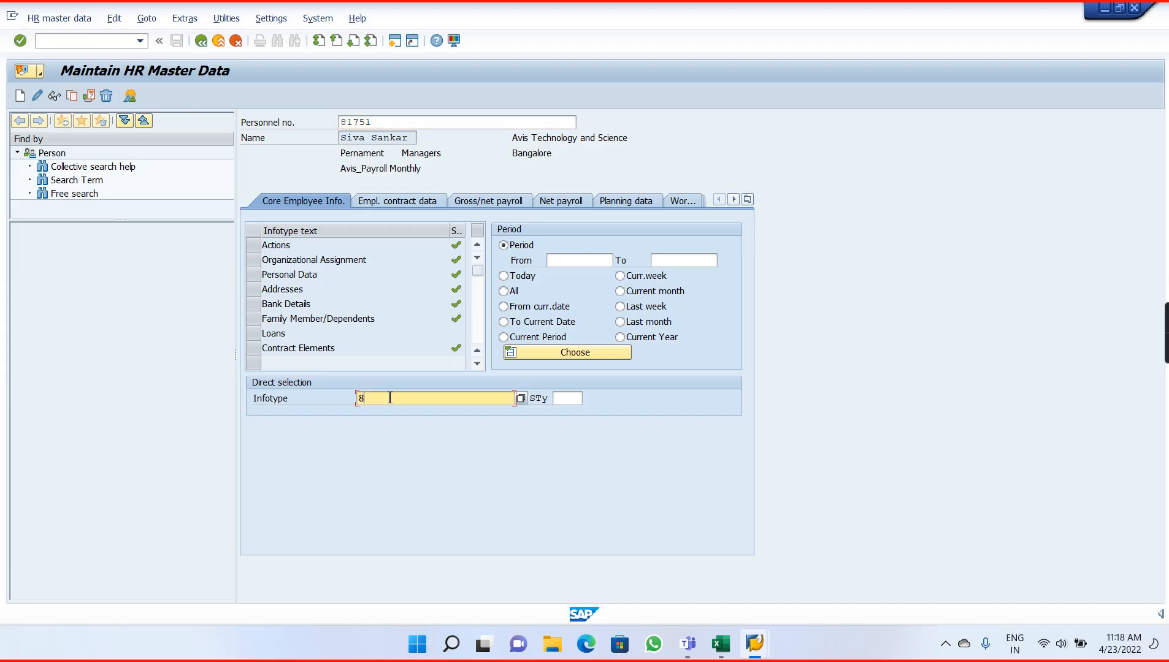
{"action": "key", "text": "Return"}
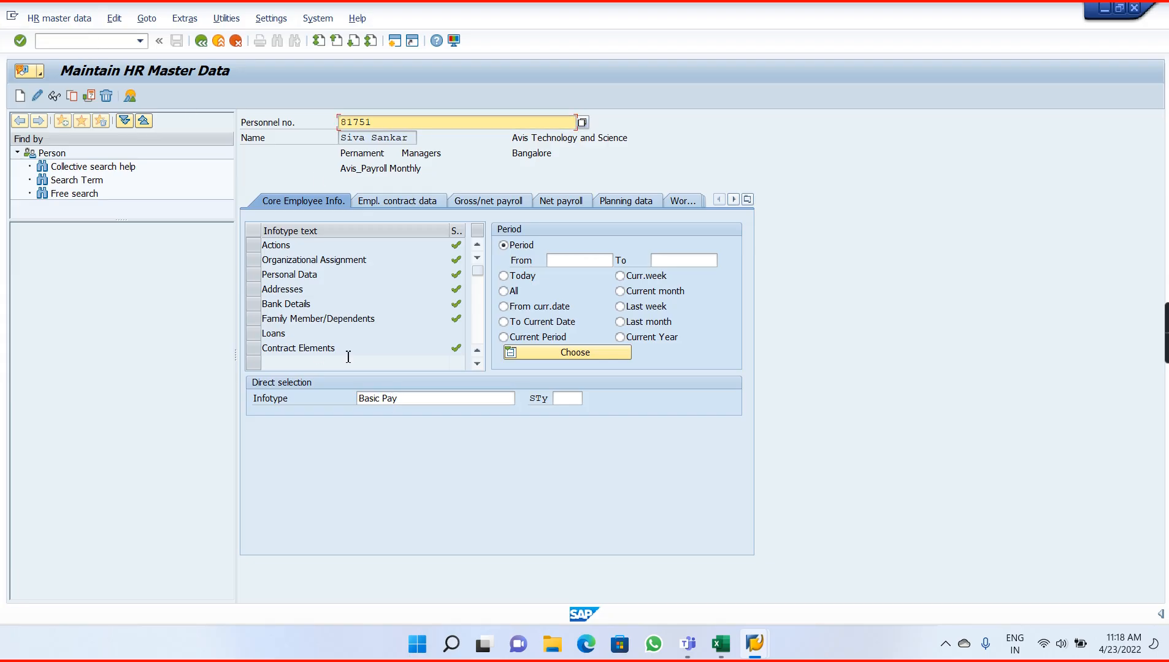
{"action": "left_click", "coordinate": [53, 96]}
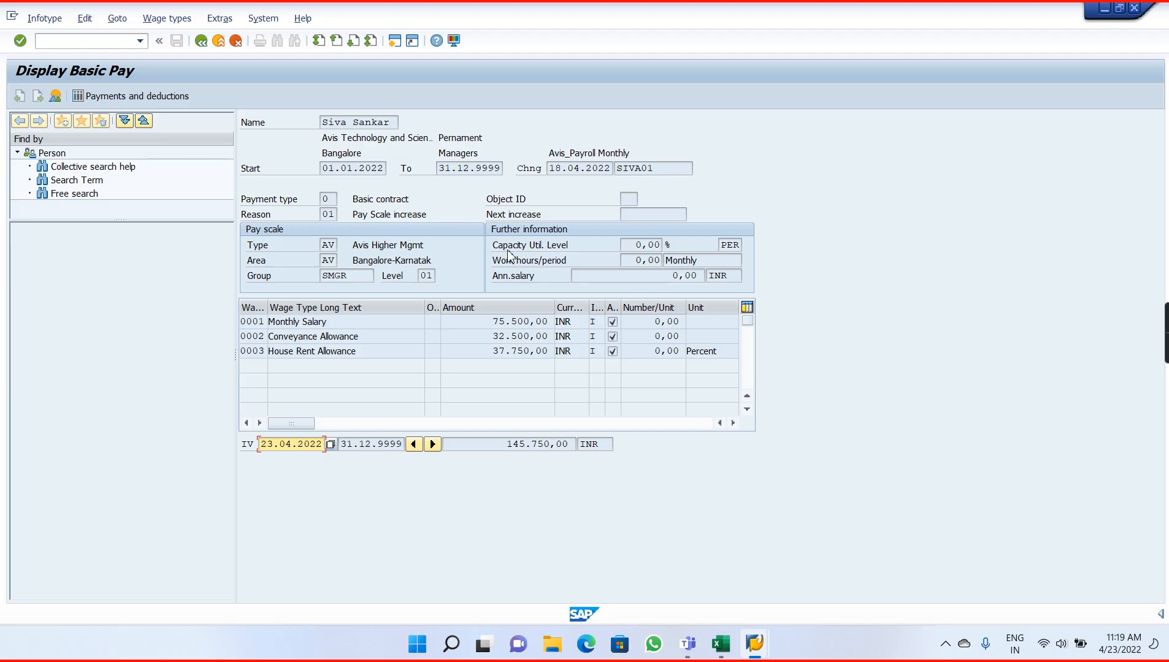
{"action": "left_click", "coordinate": [641, 244]}
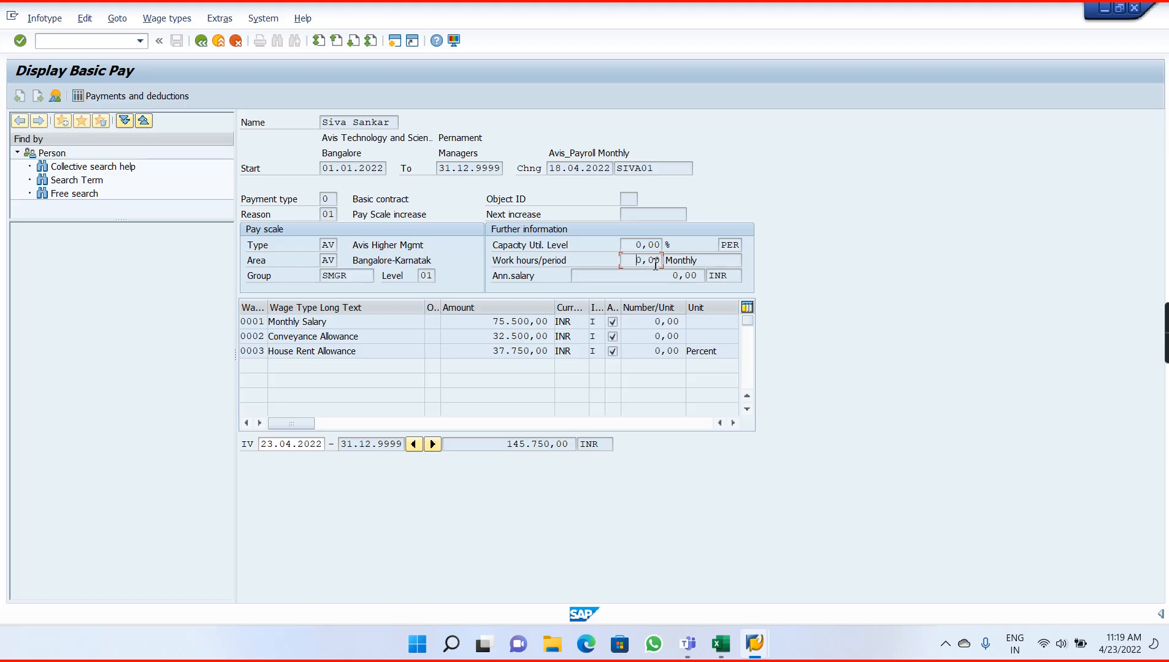
Back in the Excel notes, append "/period" to the text in N10 and autofit column N.
{"action": "key", "text": "alt+Tab"}
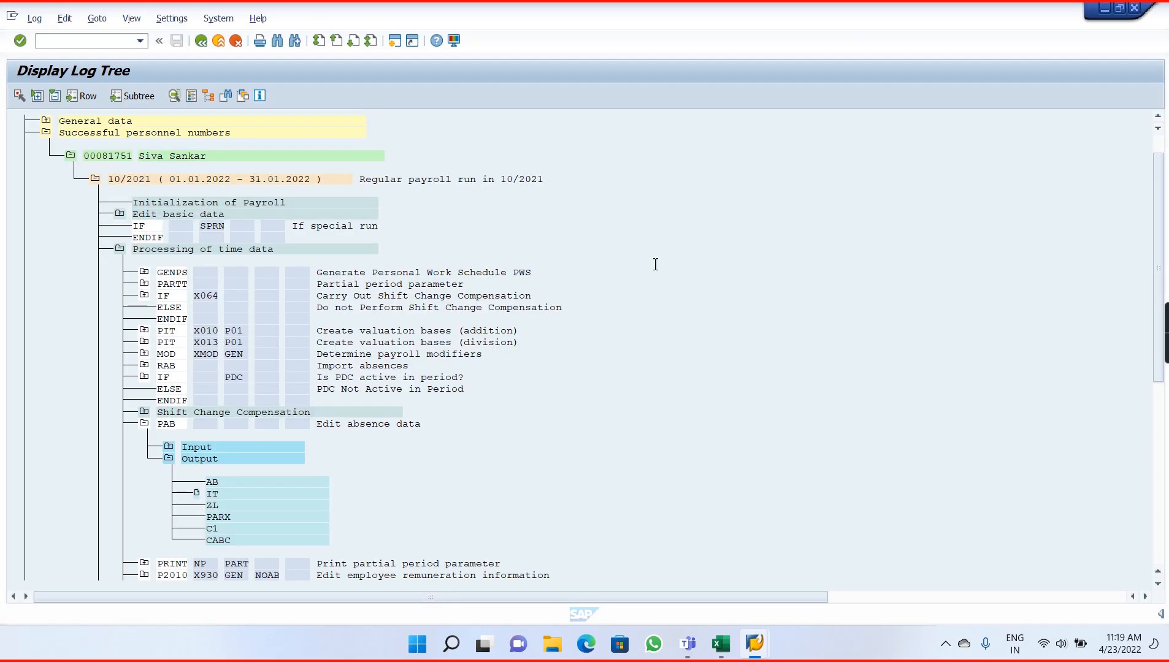
{"action": "key", "text": "alt+Tab"}
{"action": "left_click", "coordinate": [654, 269]}
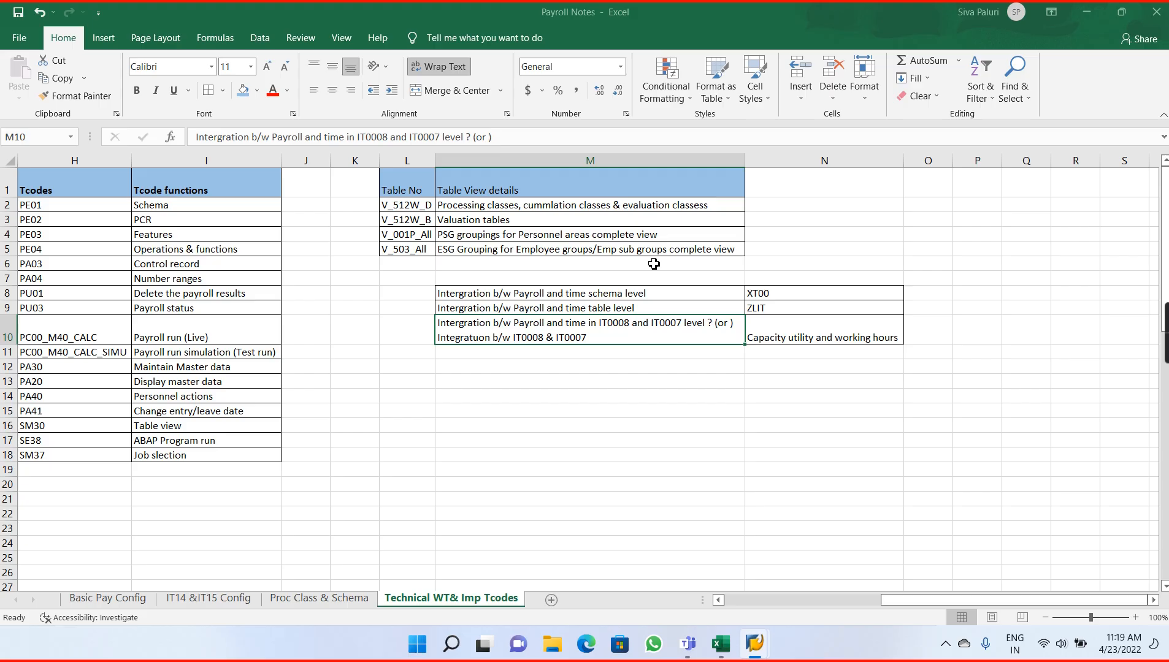
{"action": "left_click", "coordinate": [816, 340]}
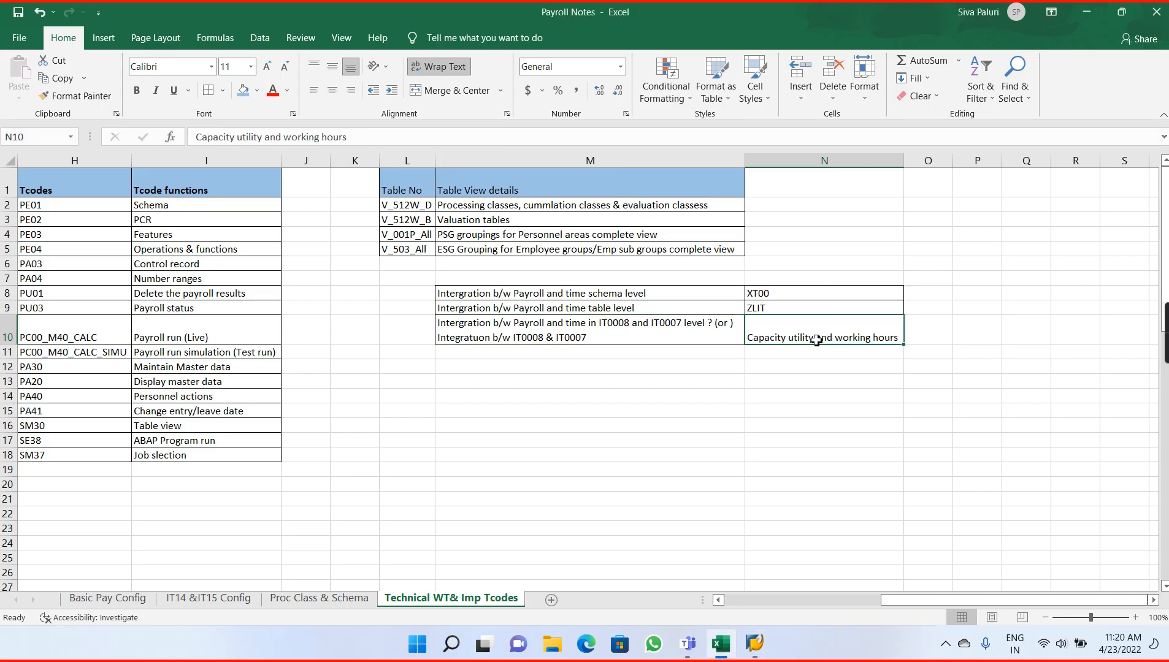
{"action": "double_click", "coordinate": [899, 336]}
{"action": "type", "text": "/period"}
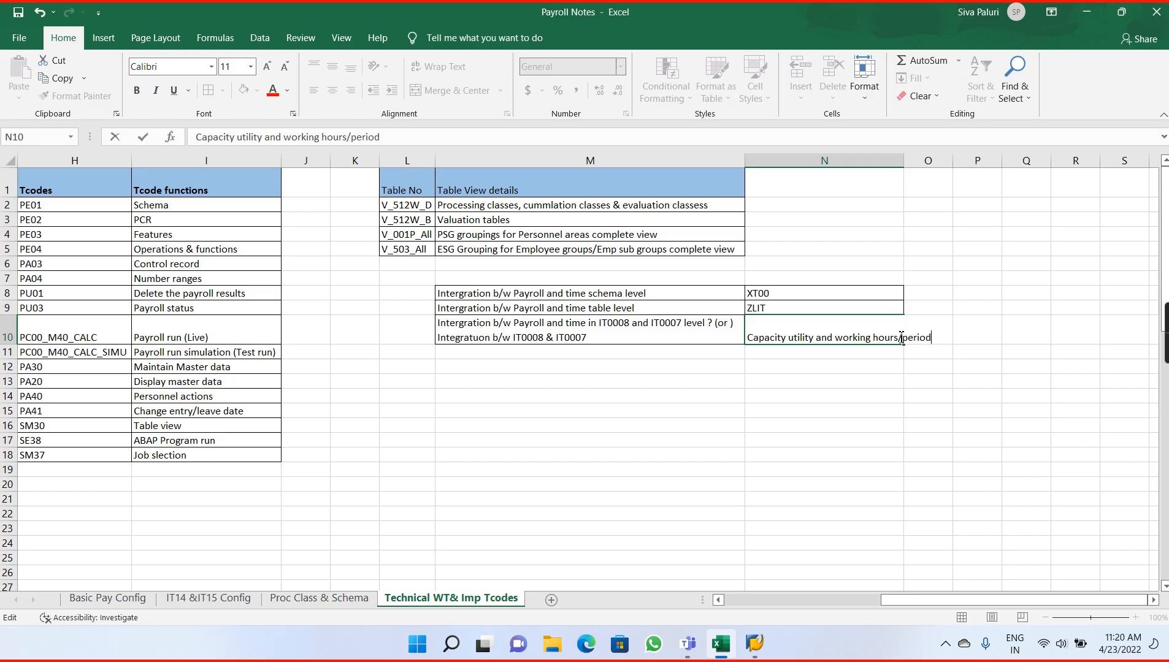
{"action": "key", "text": "Return"}
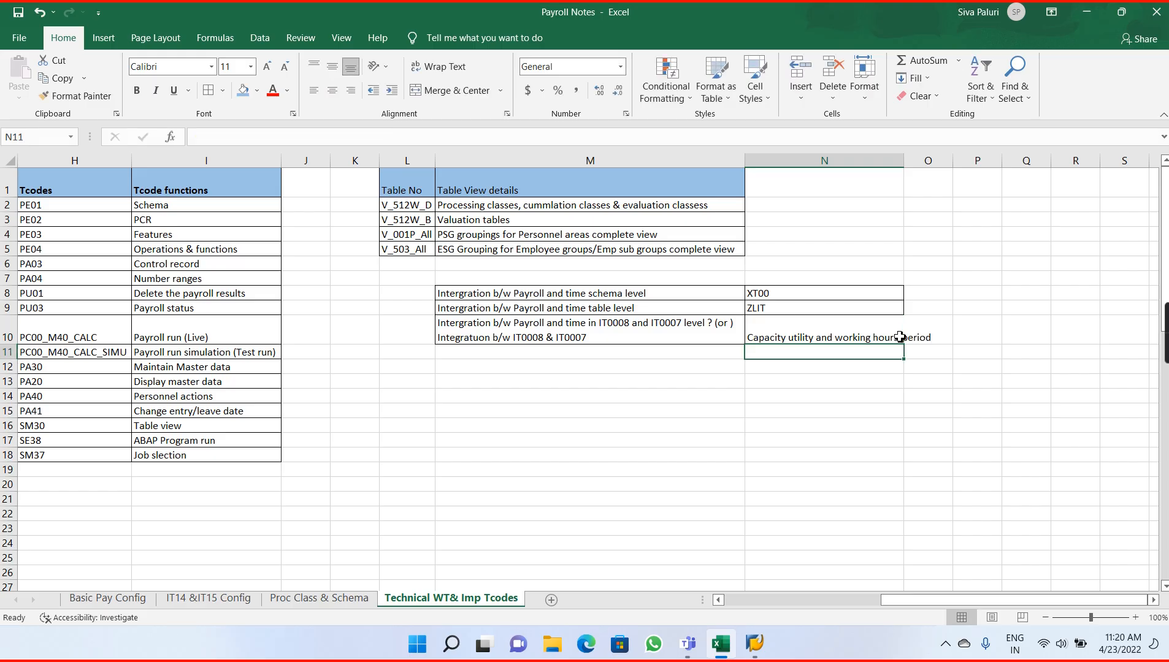
{"action": "double_click", "coordinate": [903, 160]}
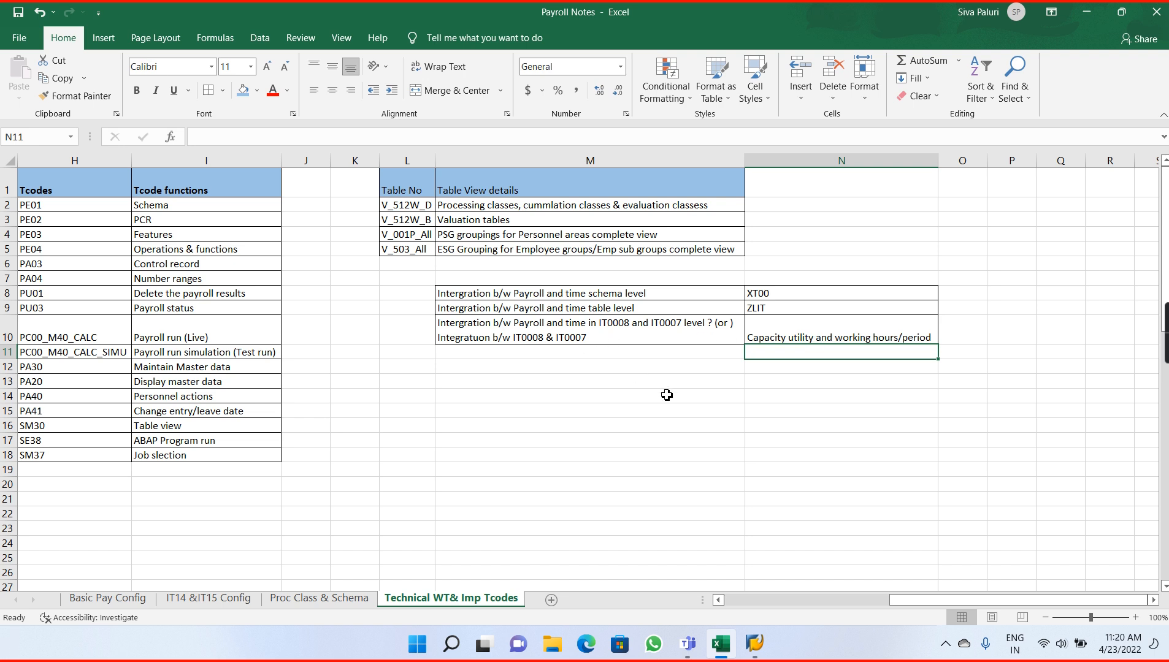
Collapse the 10/2021 payroll run node in the SAP Display Log Tree.
{"action": "key", "text": "alt+Tab"}
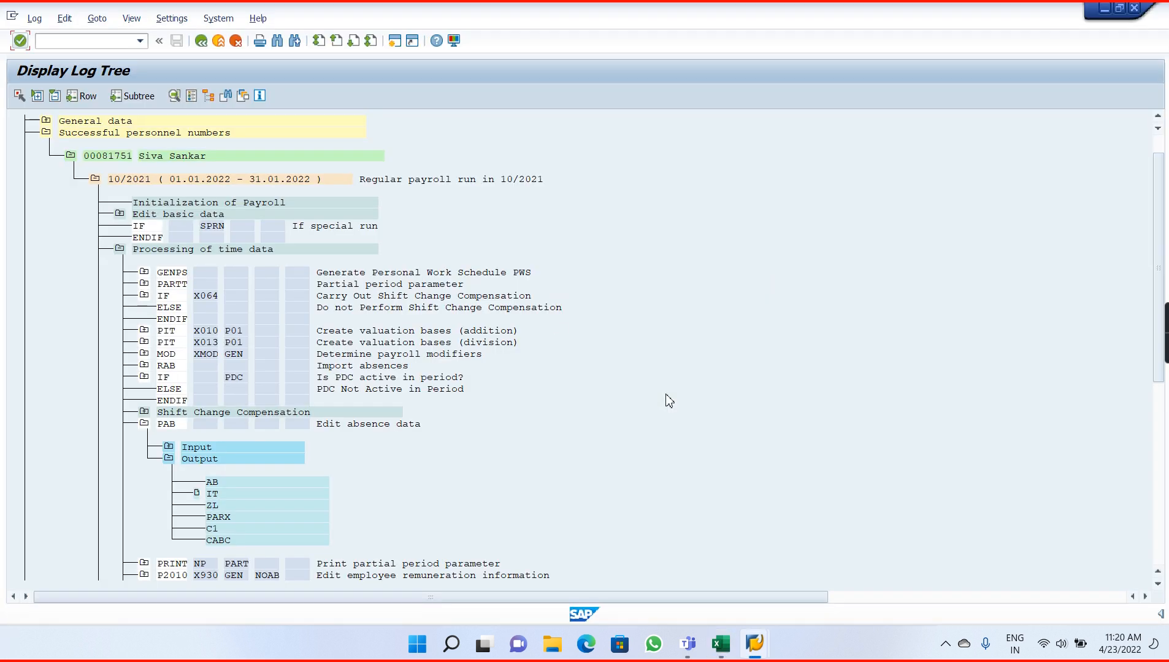
{"action": "left_click", "coordinate": [94, 178]}
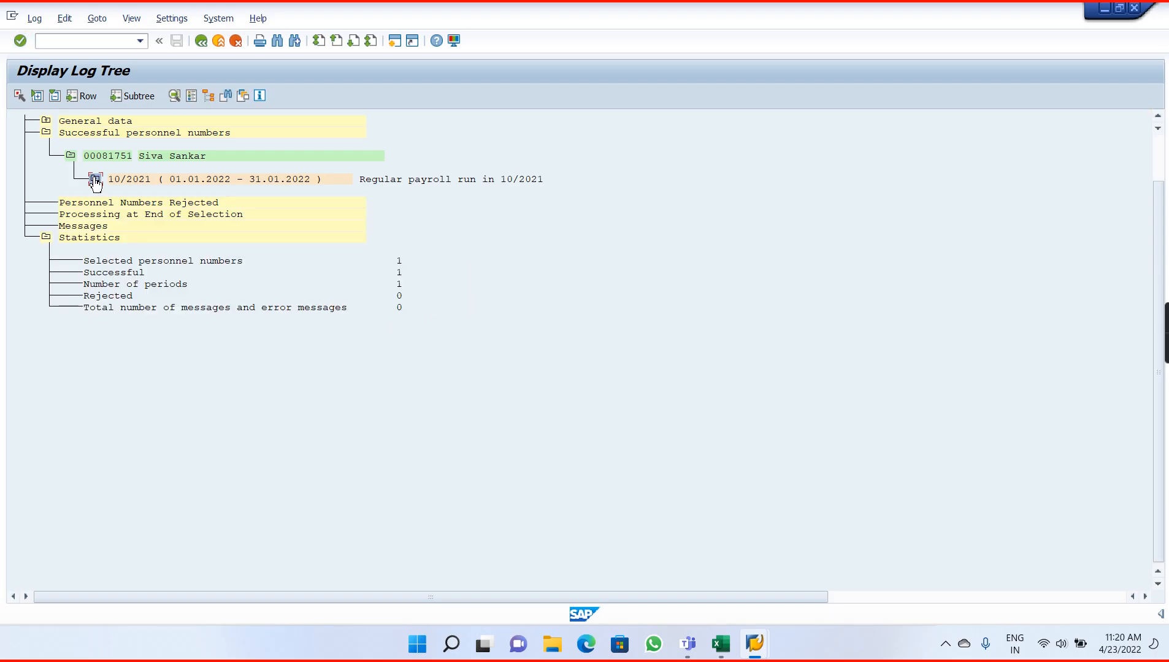
{"action": "key", "text": "alt+Tab"}
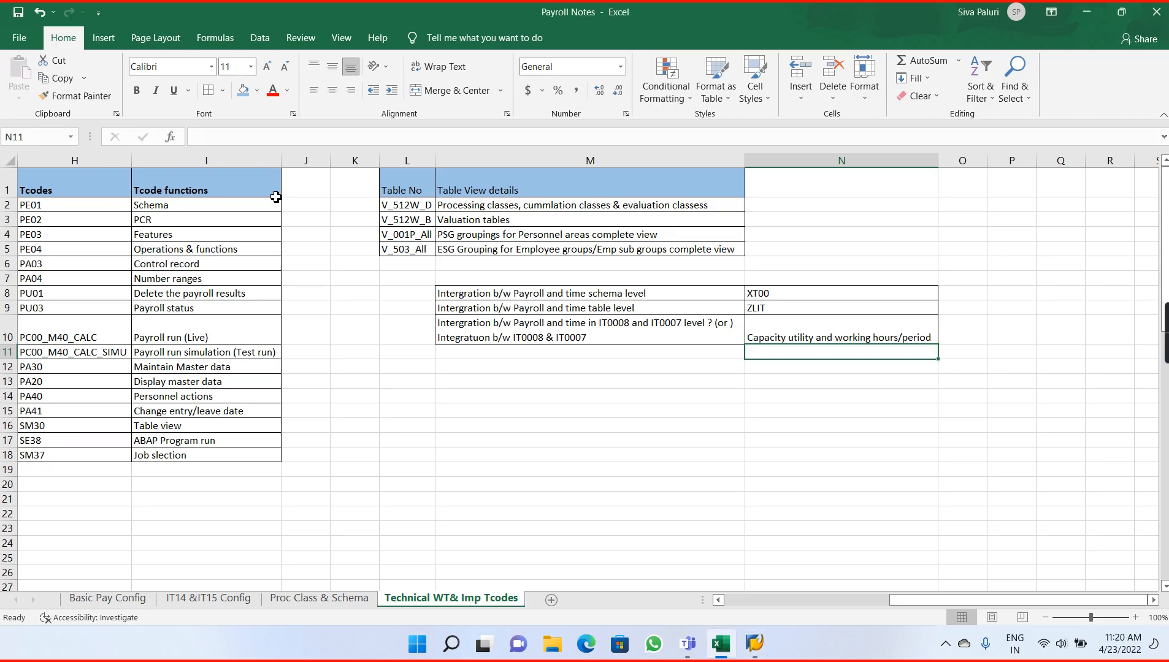
Return to the SAP Basic Pay display and go back to the Maintain HR Master Data initial screen.
{"action": "key", "text": "alt+Tab"}
{"action": "key", "text": "Tab"}
{"action": "key", "text": "Tab"}
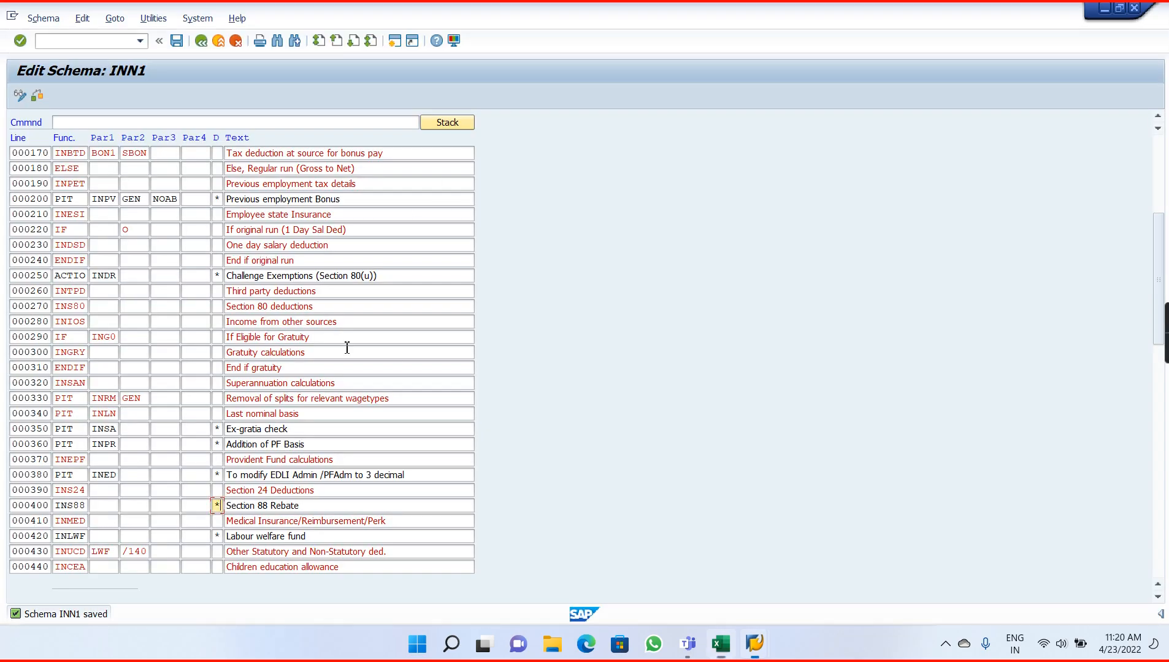
{"action": "key", "text": "alt+Tab"}
{"action": "key", "text": "Tab"}
{"action": "key", "text": "Tab"}
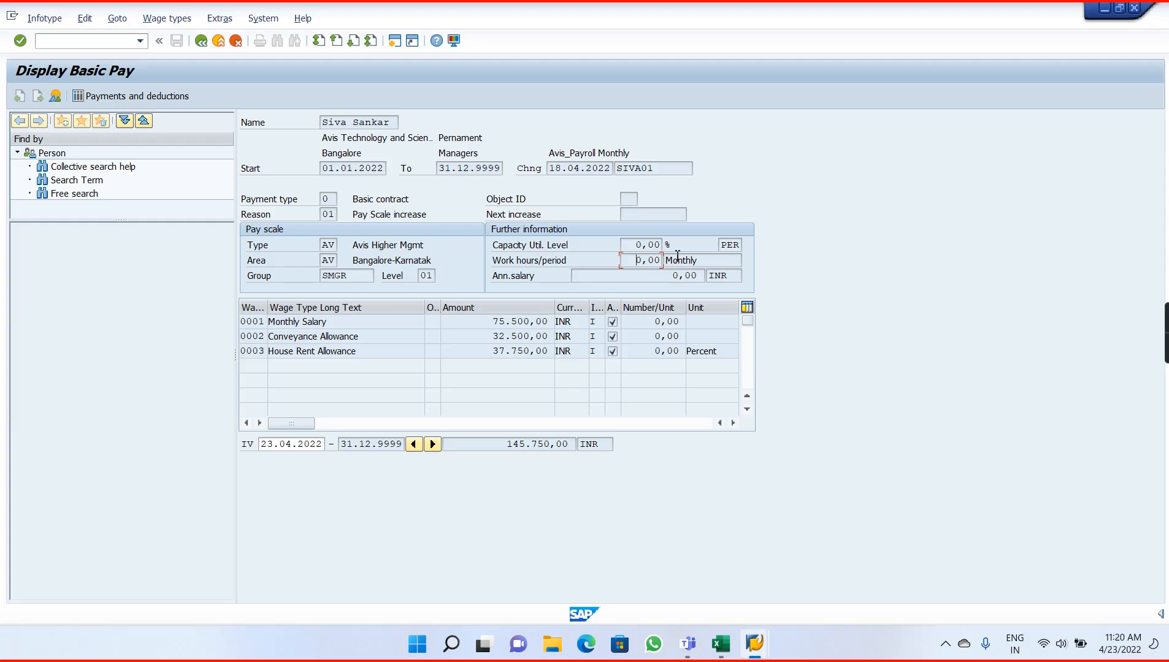
{"action": "left_click", "coordinate": [202, 42]}
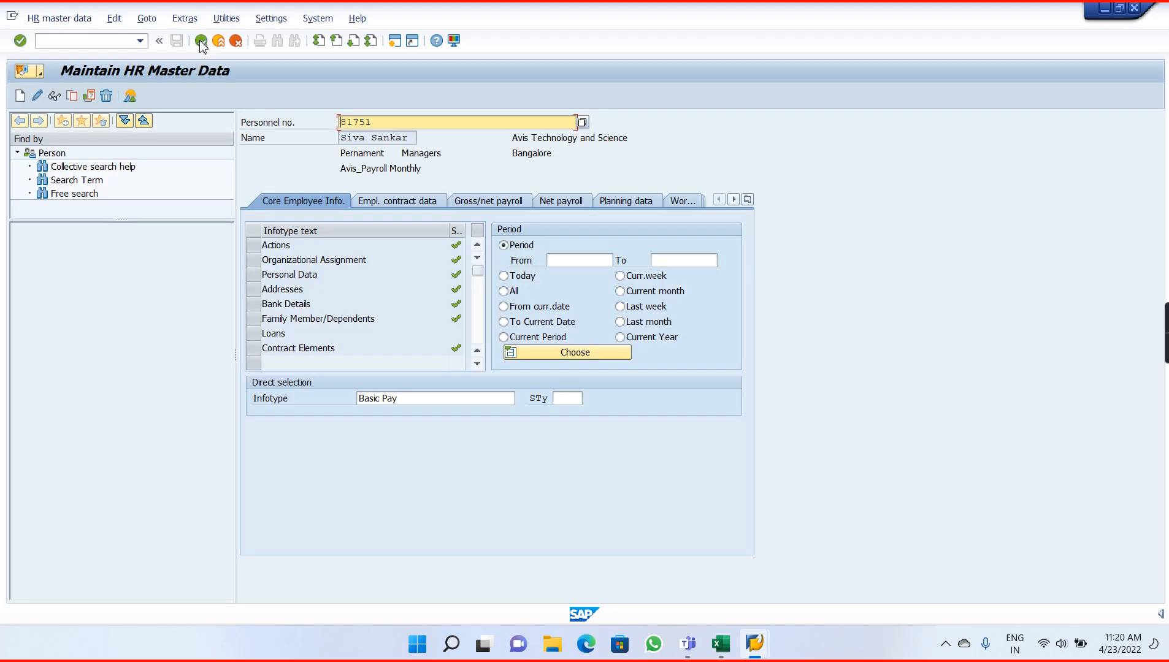
{"action": "key", "text": "alt+Tab"}
{"action": "key", "text": "Tab"}
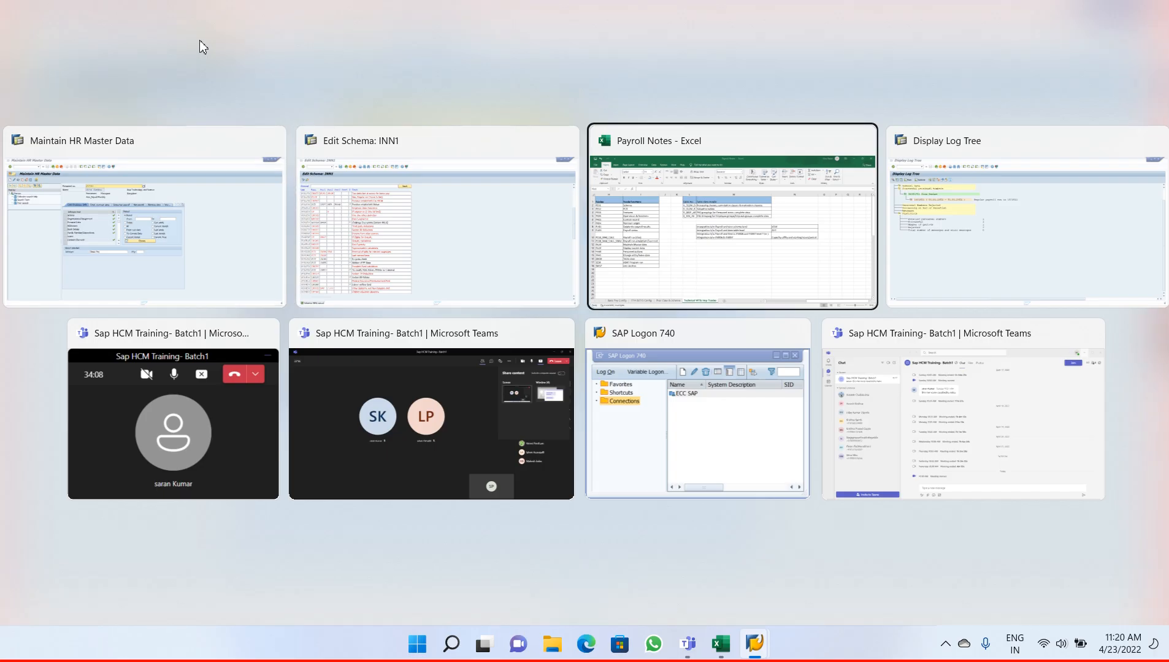
{"action": "key", "text": "Tab"}
{"action": "key", "text": "Escape"}
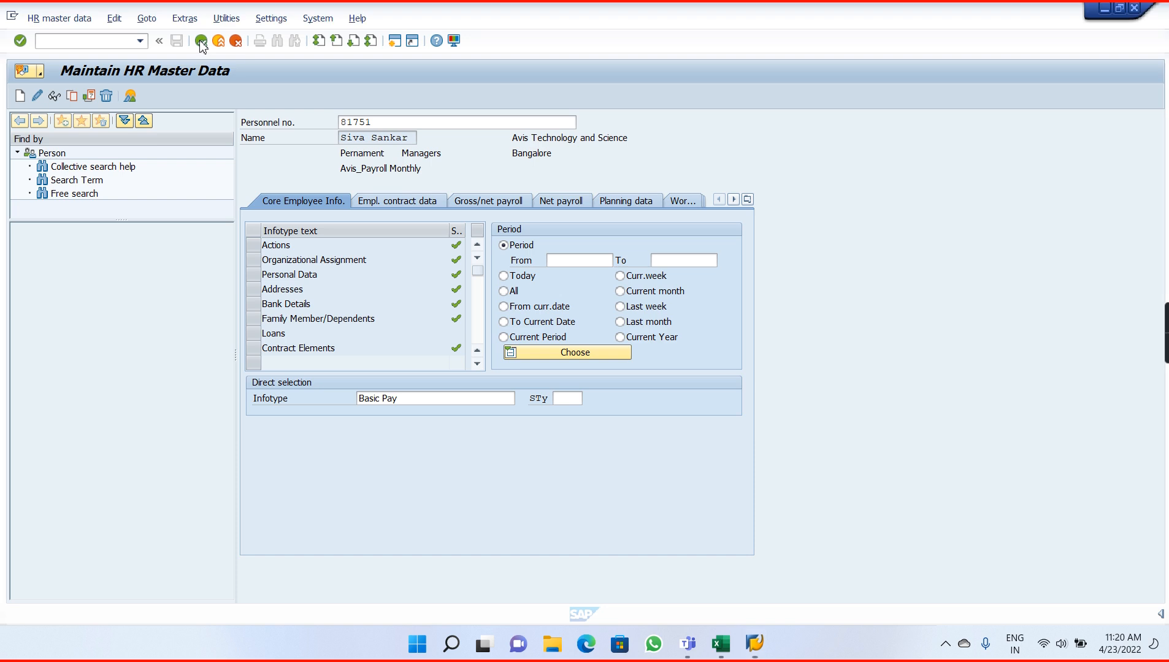
Return to the payroll log tree and expand the 10/2021 payroll run and its Final processing node.
{"action": "left_click", "coordinate": [199, 40]}
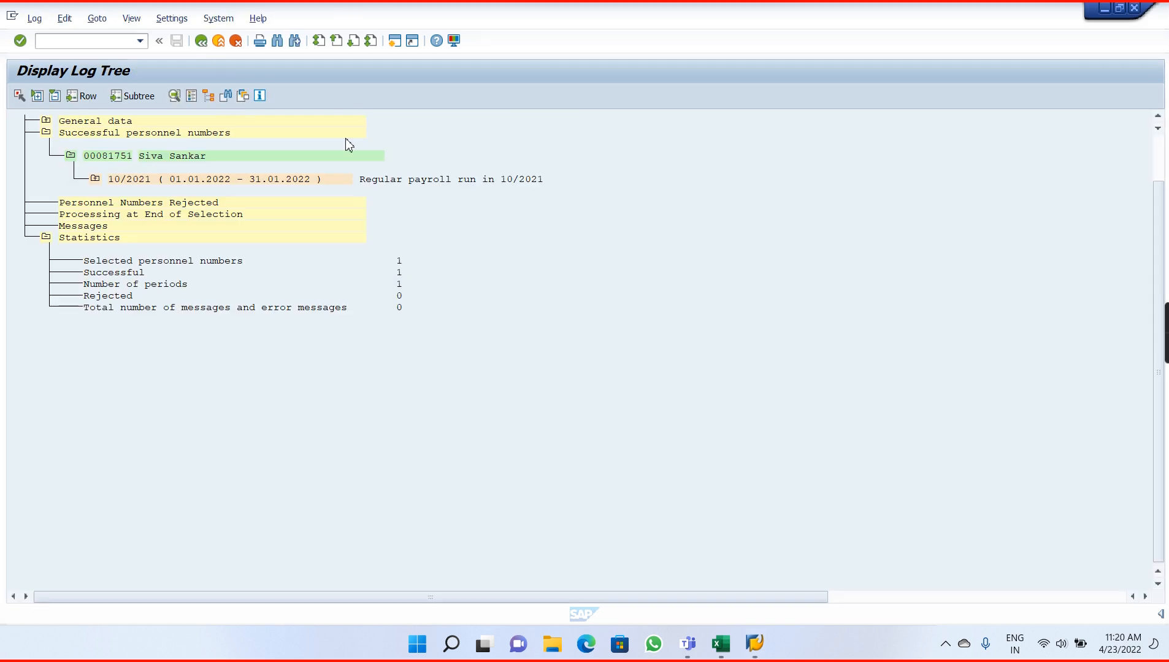
{"action": "left_click", "coordinate": [95, 180]}
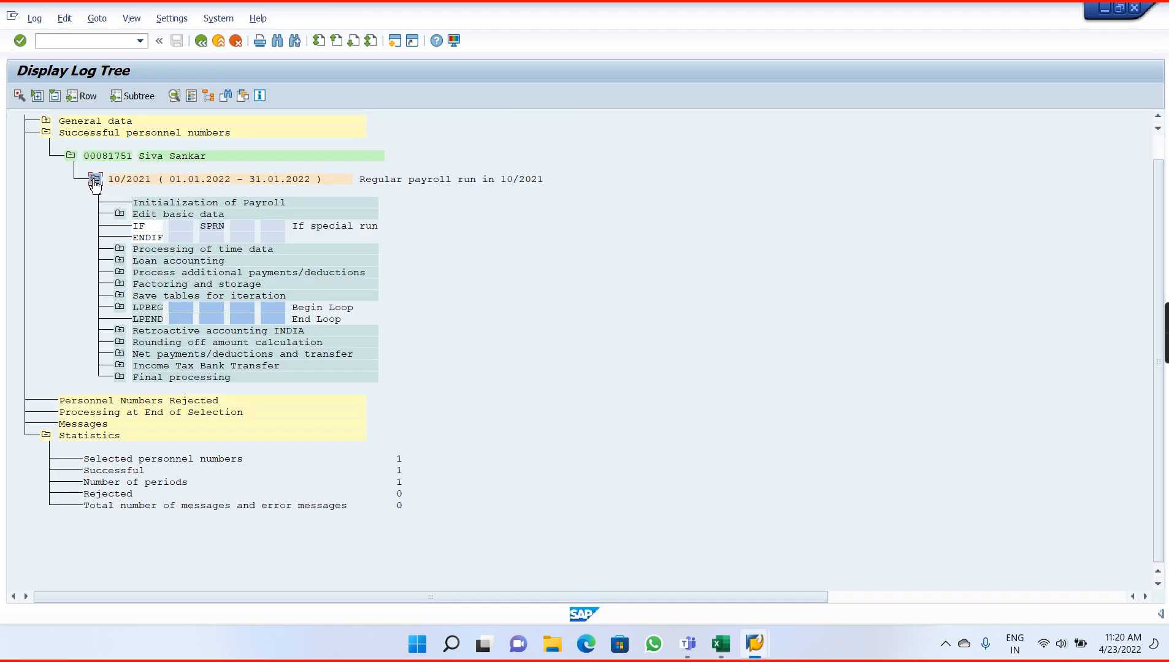
{"action": "left_click", "coordinate": [121, 378]}
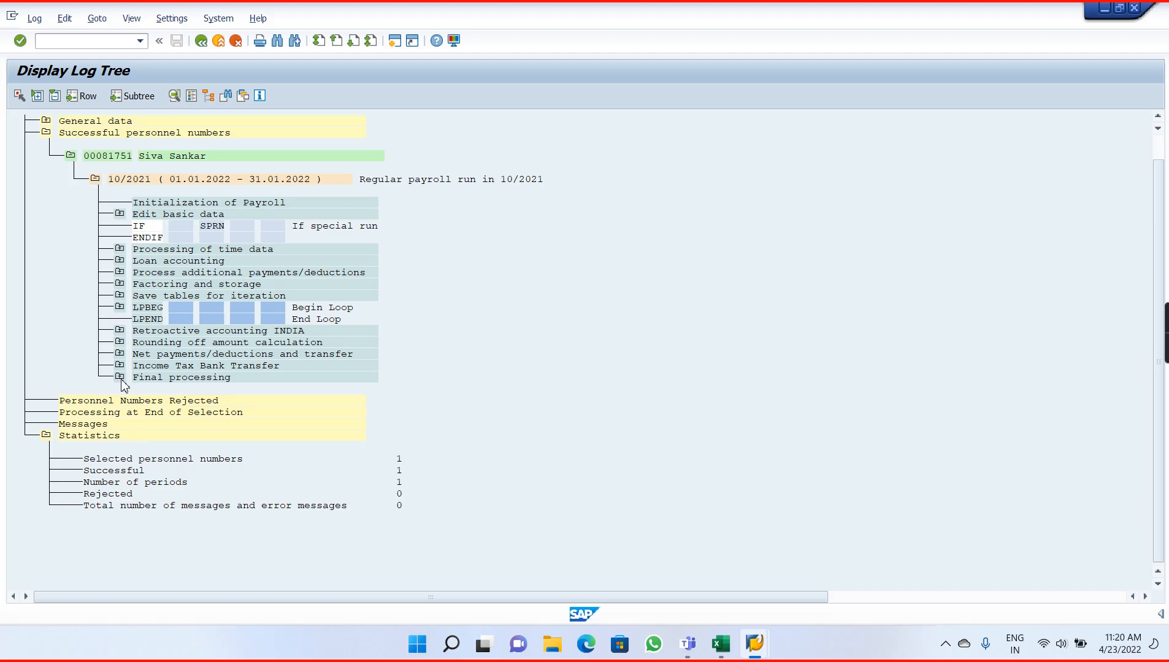
Switch to the Excel payroll notes and enter "RT Table" in cell L13.
{"action": "left_click", "coordinate": [721, 643]}
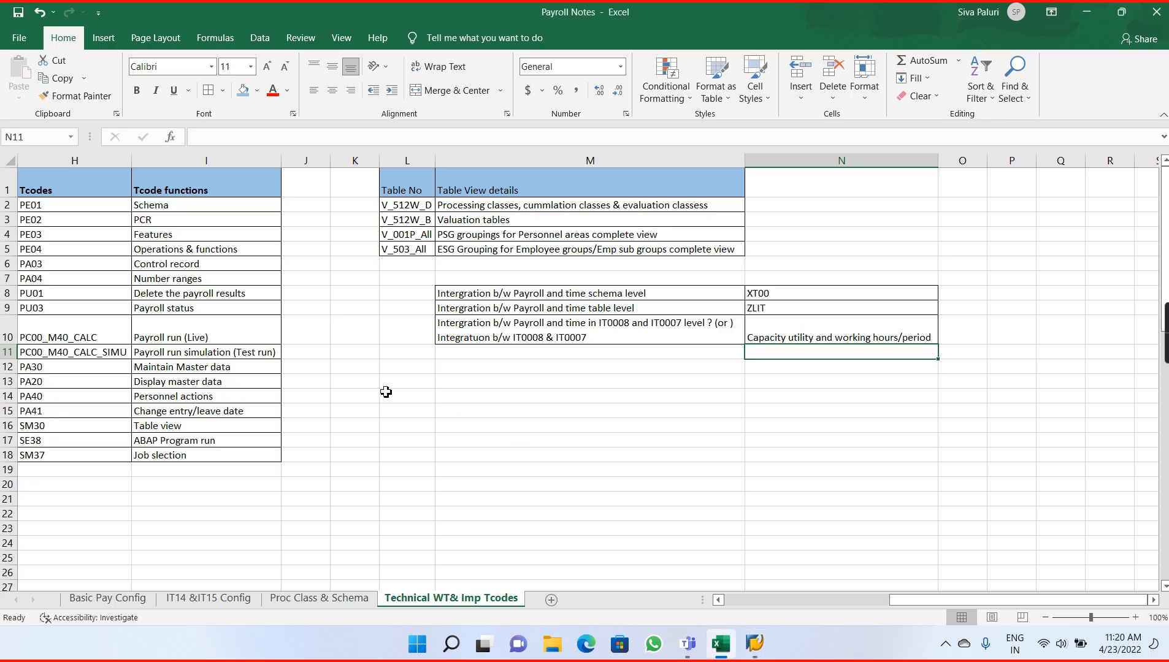
{"action": "left_click", "coordinate": [420, 383]}
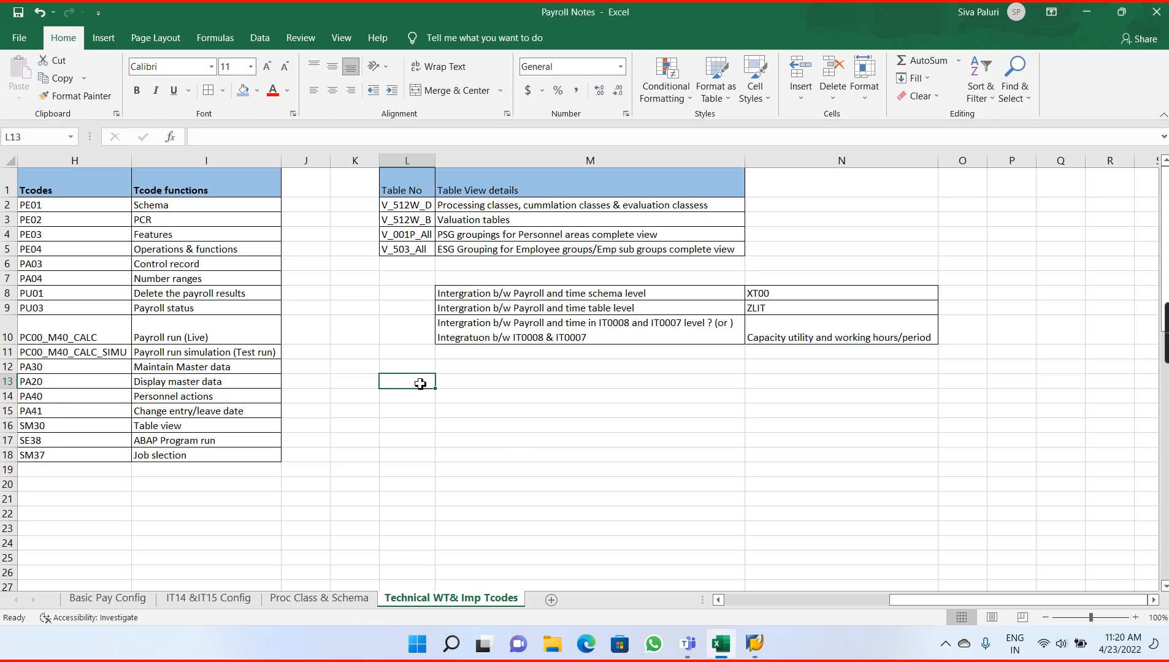
{"action": "type", "text": "RT T"}
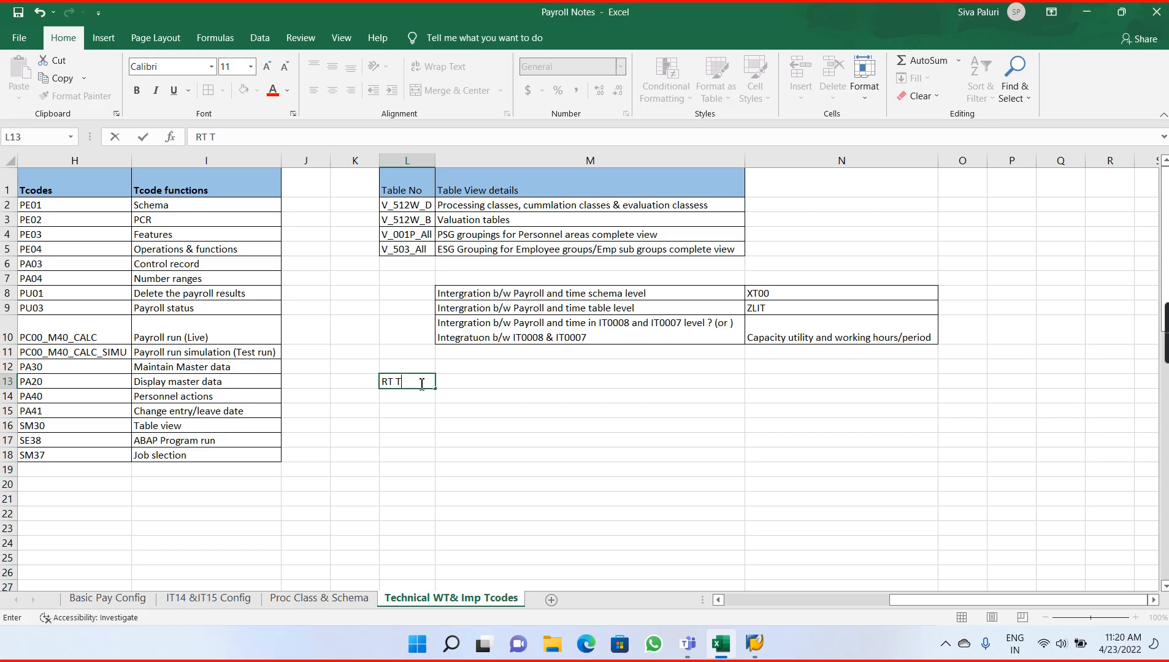
{"action": "type", "text": "abl"}
{"action": "key", "text": "BackSpace"}
{"action": "key", "text": "BackSpace"}
{"action": "key", "text": "BackSpace"}
{"action": "key", "text": "BackSpace"}
{"action": "key", "text": "BackSpace"}
{"action": "key", "text": "BackSpace"}
{"action": "type", "text": "T"}
{"action": "key", "text": "BackSpace"}
{"action": "key", "text": "BackSpace"}
{"action": "type", "text": "RT Table"}
{"action": "key", "text": "Tab"}
Enter "Payroll results store in RT Table (Results table)" in cell M13.
{"action": "type", "text": "P"}
{"action": "key", "text": "BackSpace"}
{"action": "type", "text": "Payroll results"}
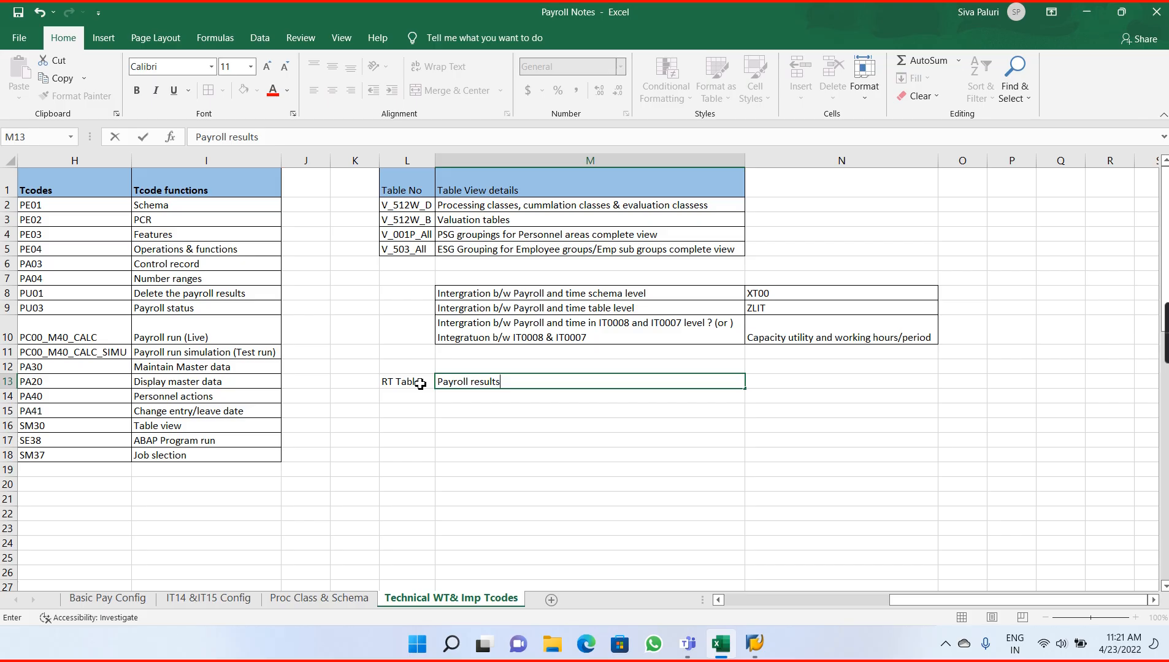
{"action": "type", "text": " store in RT Table (Resy"}
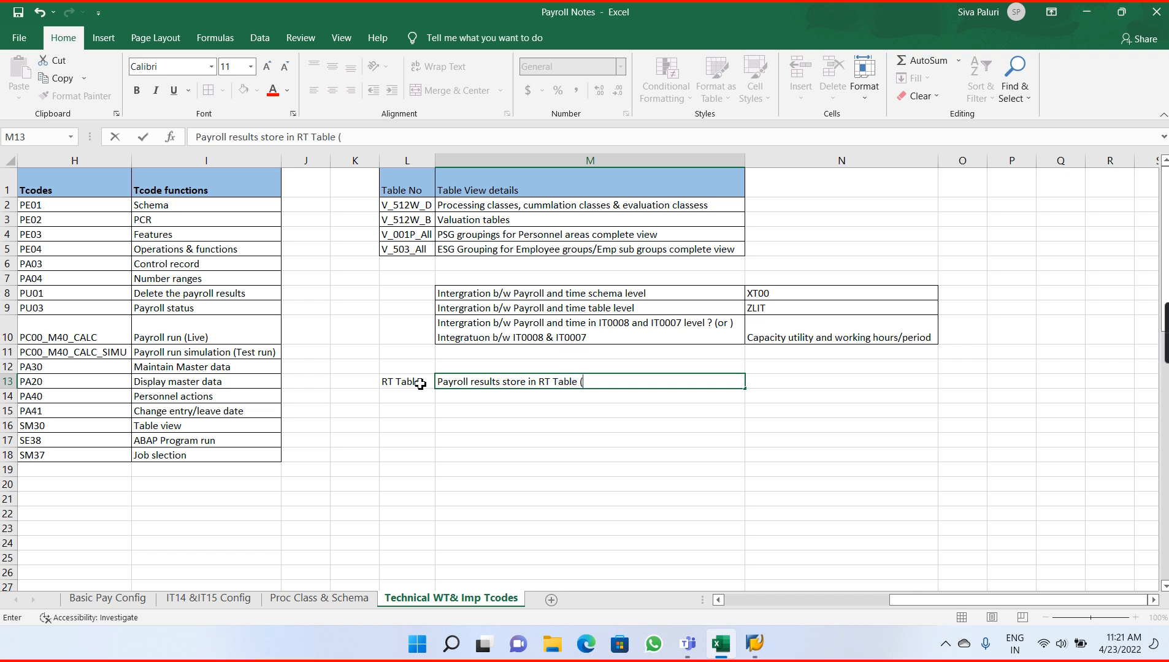
{"action": "key", "text": "BackSpace"}
{"action": "key", "text": "BackSpace"}
{"action": "type", "text": "sults tables"}
{"action": "key", "text": "BackSpace"}
{"action": "type", "text": ")"}
{"action": "key", "text": "Return"}
Switch back to the SAP log tree and open the RT output table of the SORT RT function under Final processing.
{"action": "key", "text": "alt+Tab"}
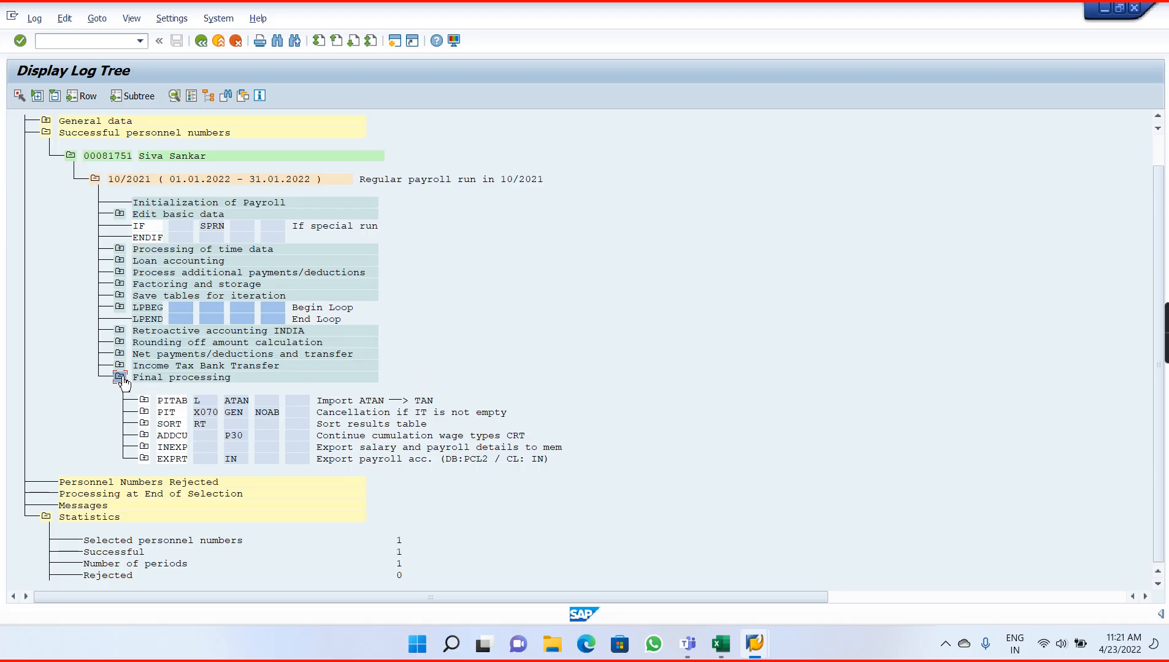
{"action": "left_click", "coordinate": [144, 424]}
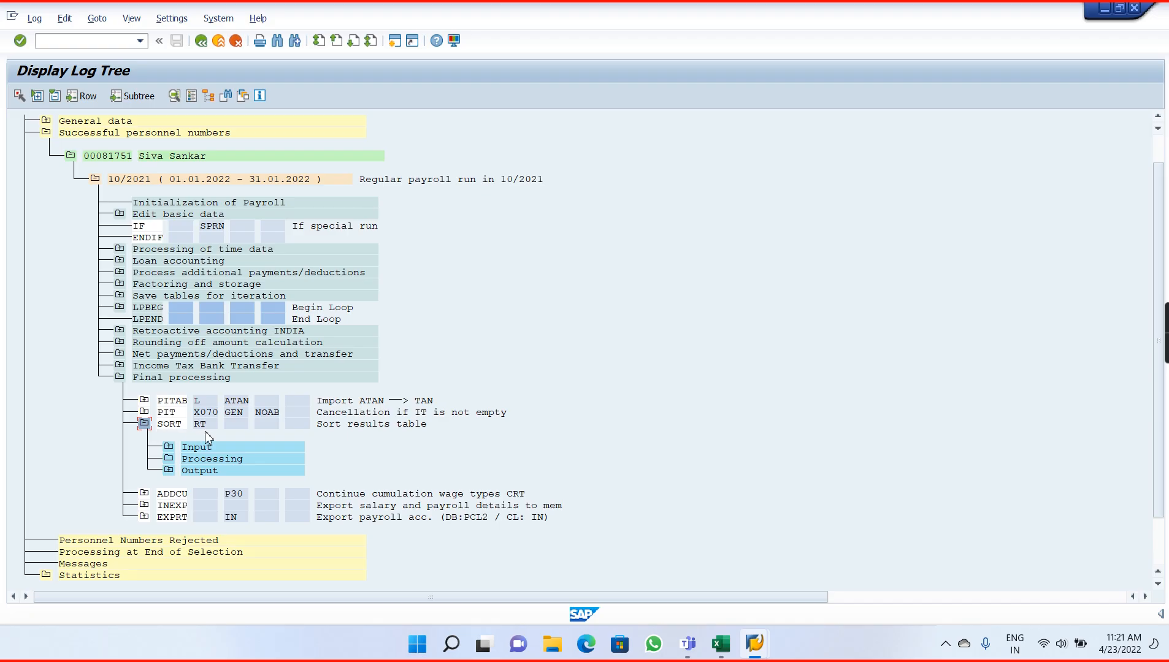
{"action": "left_click", "coordinate": [169, 471]}
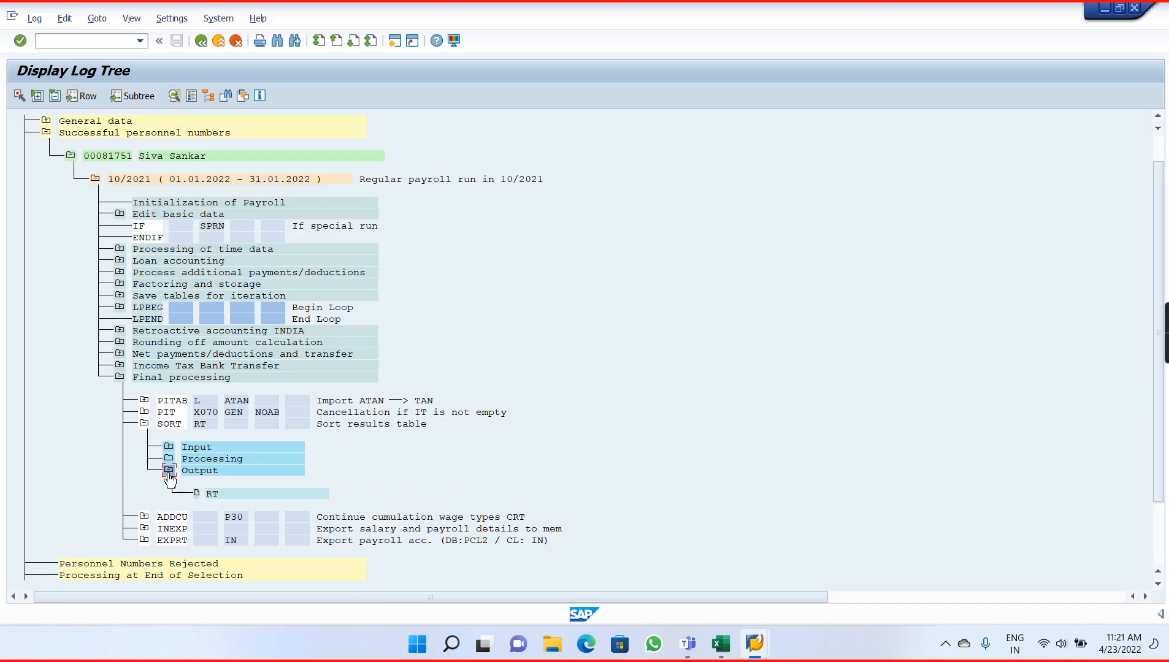
{"action": "double_click", "coordinate": [216, 494]}
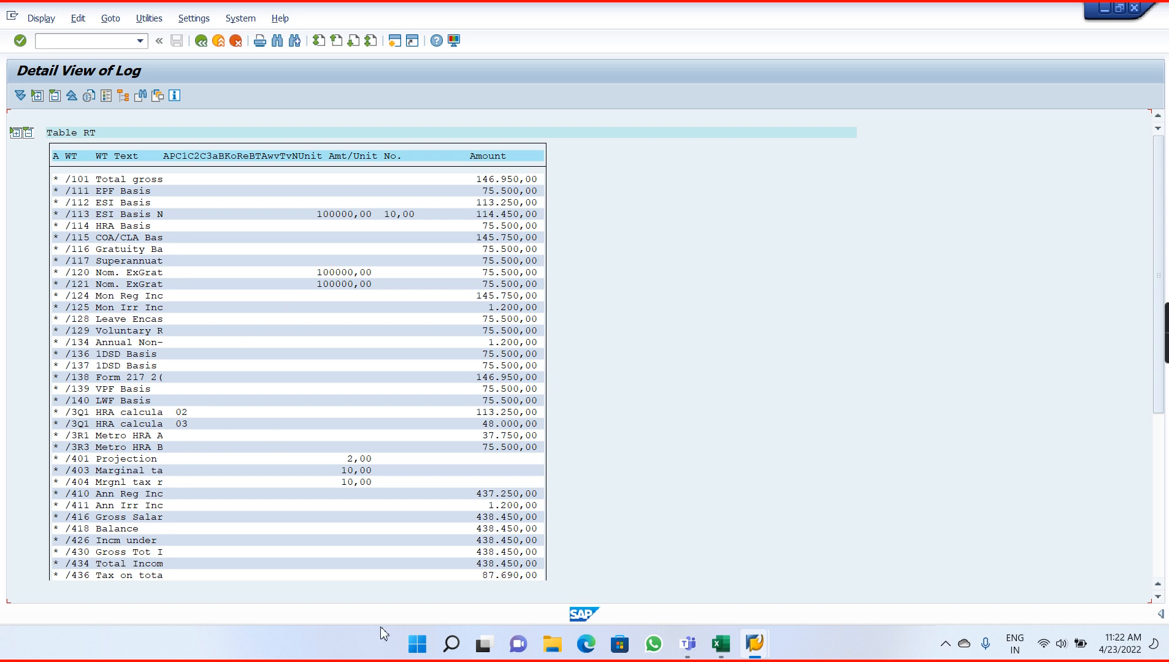
Examine the RT table's wage types from /101 Total gross to the marginal tax wage type /404.
{"action": "left_click", "coordinate": [1158, 596]}
{"action": "left_click", "coordinate": [1158, 596]}
{"action": "left_click", "coordinate": [1158, 597]}
{"action": "left_click", "coordinate": [1158, 598]}
{"action": "left_click", "coordinate": [1158, 597]}
{"action": "left_click", "coordinate": [1157, 597]}
{"action": "left_click", "coordinate": [1158, 597]}
{"action": "left_click", "coordinate": [1157, 598]}
{"action": "left_click", "coordinate": [1157, 597]}
{"action": "left_click", "coordinate": [1157, 597]}
{"action": "left_click", "coordinate": [1158, 597]}
{"action": "left_click", "coordinate": [1158, 598]}
{"action": "left_click", "coordinate": [1158, 597]}
{"action": "left_click", "coordinate": [1157, 597]}
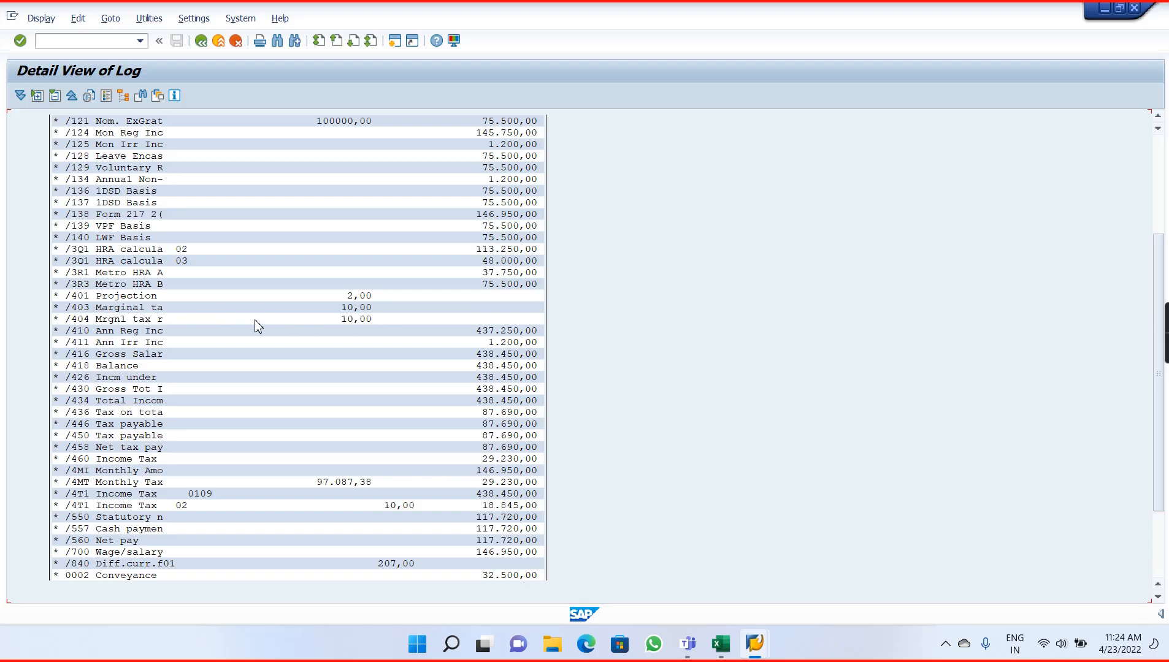
{"action": "left_click", "coordinate": [150, 320]}
Examine the RT table's annual income and tax wage types from /410 to /460 Income Tax.
{"action": "left_click", "coordinate": [1158, 598]}
{"action": "left_click", "coordinate": [1158, 597]}
{"action": "left_click", "coordinate": [1158, 597]}
{"action": "left_click", "coordinate": [1158, 597]}
{"action": "left_click", "coordinate": [1158, 597]}
{"action": "left_click", "coordinate": [1157, 597]}
{"action": "left_click", "coordinate": [1157, 598]}
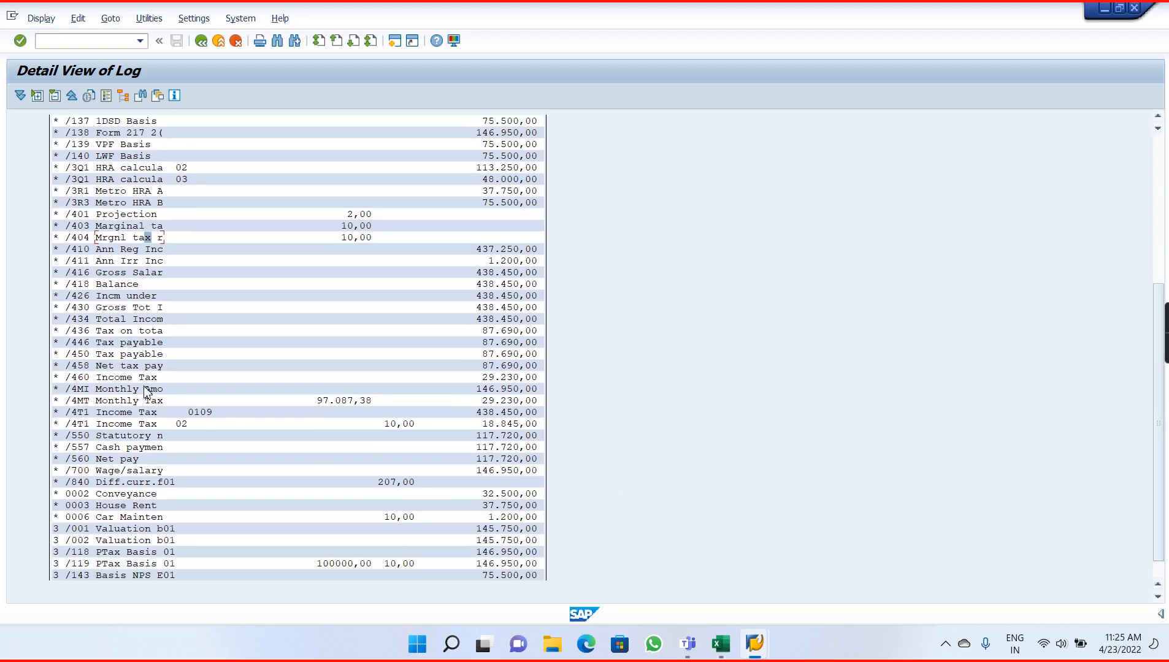
{"action": "left_click", "coordinate": [86, 378]}
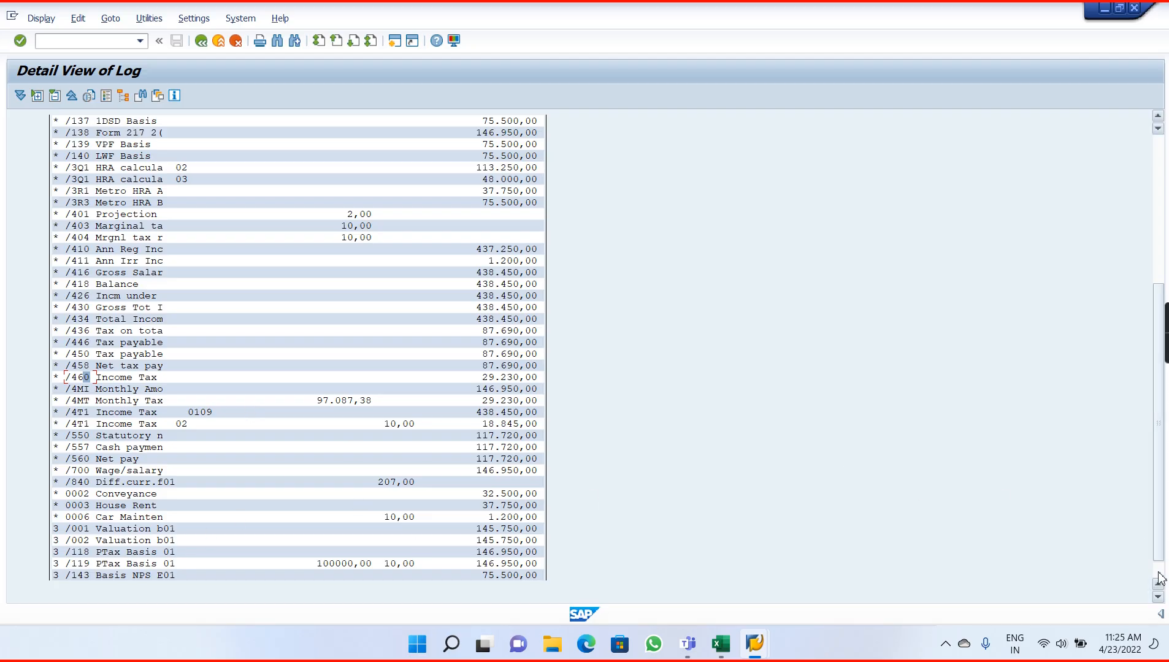
Review the remaining RT table wage types down to 0001, then go back to the start of the table.
{"action": "left_click", "coordinate": [1158, 596]}
{"action": "left_click", "coordinate": [1157, 597]}
{"action": "left_click", "coordinate": [1157, 597]}
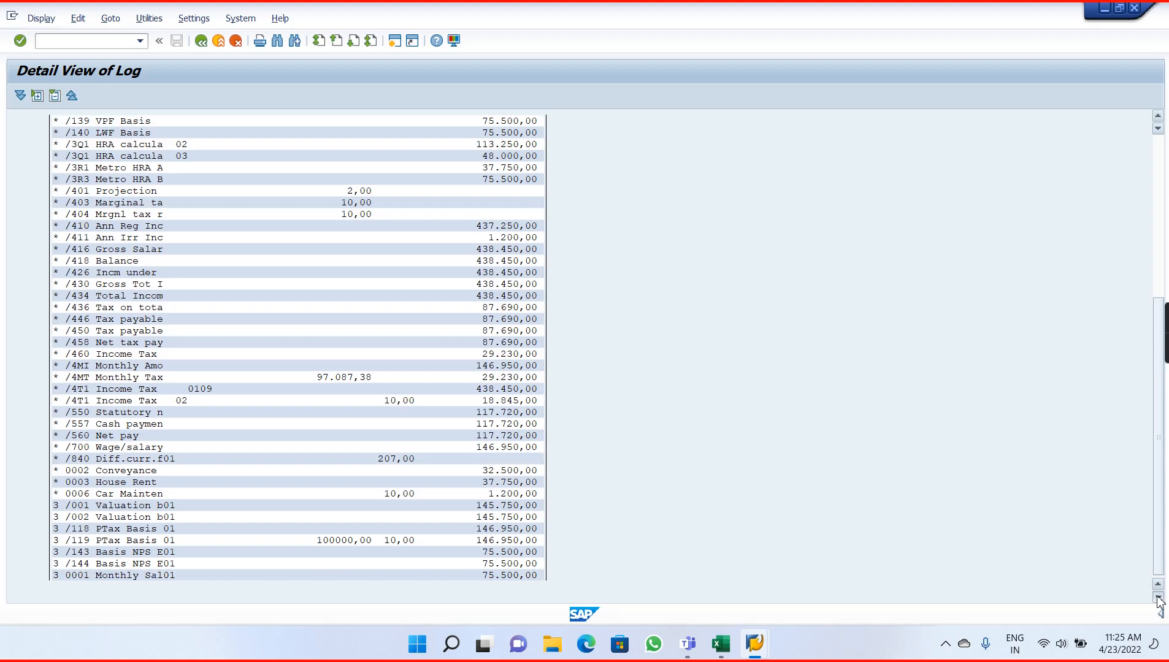
{"action": "left_click", "coordinate": [1158, 596]}
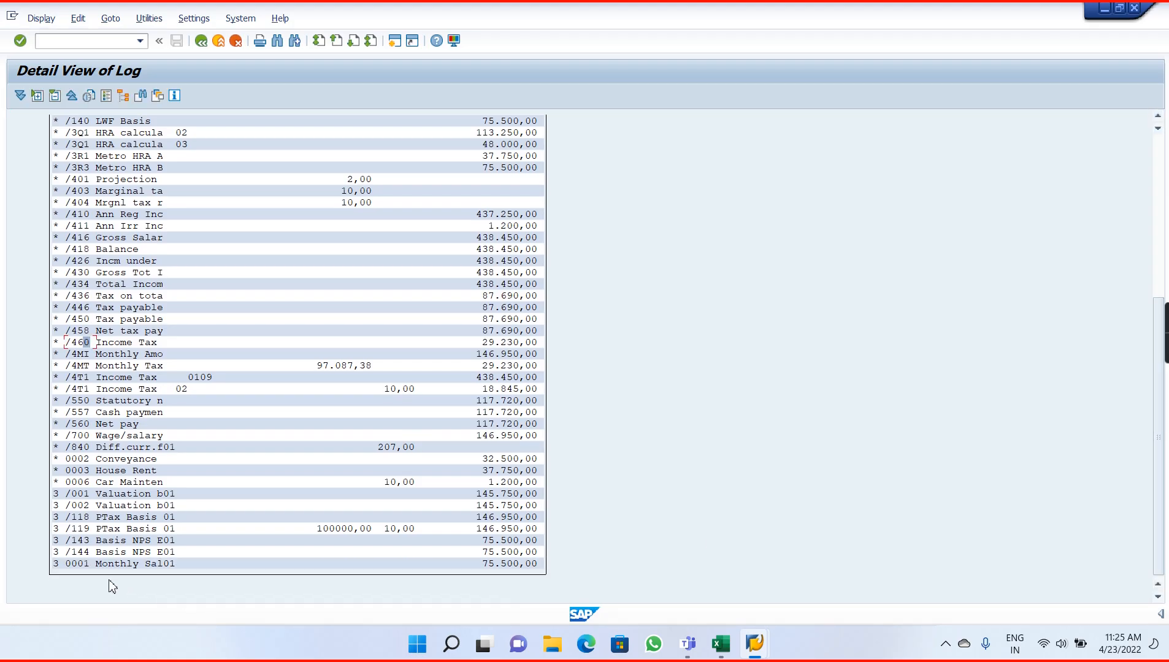
{"action": "left_click", "coordinate": [86, 563]}
{"action": "left_click", "coordinate": [123, 472]}
{"action": "left_click", "coordinate": [1159, 166]}
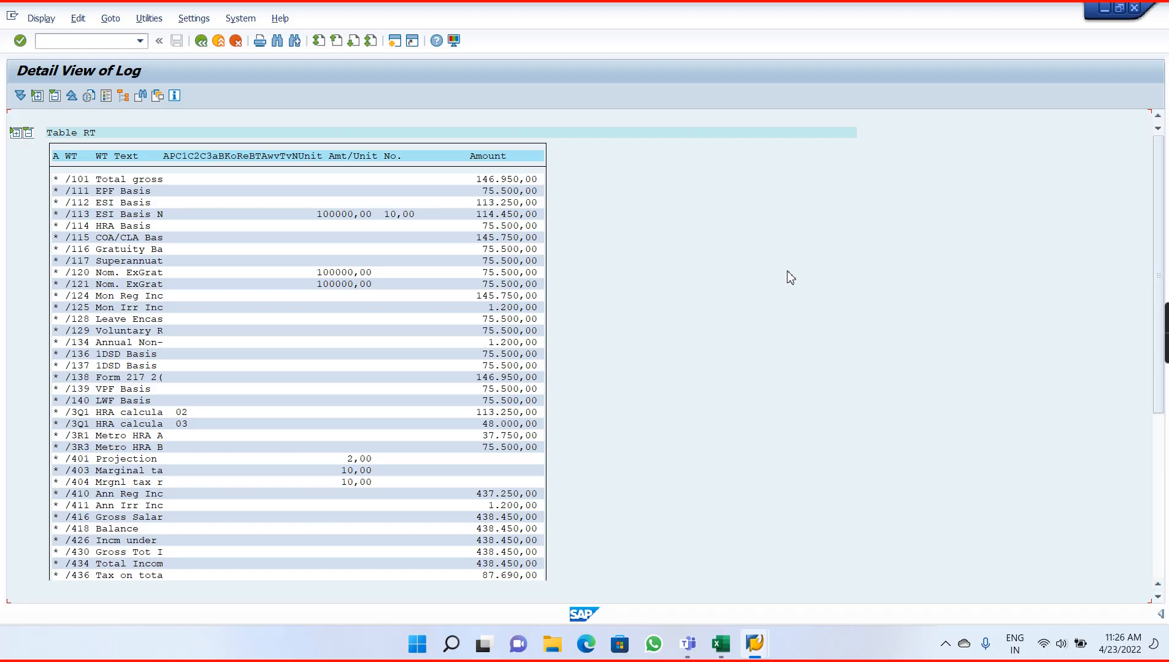
Return to the log tree and collapse the SORT RT and Final processing nodes.
{"action": "left_click", "coordinate": [201, 41]}
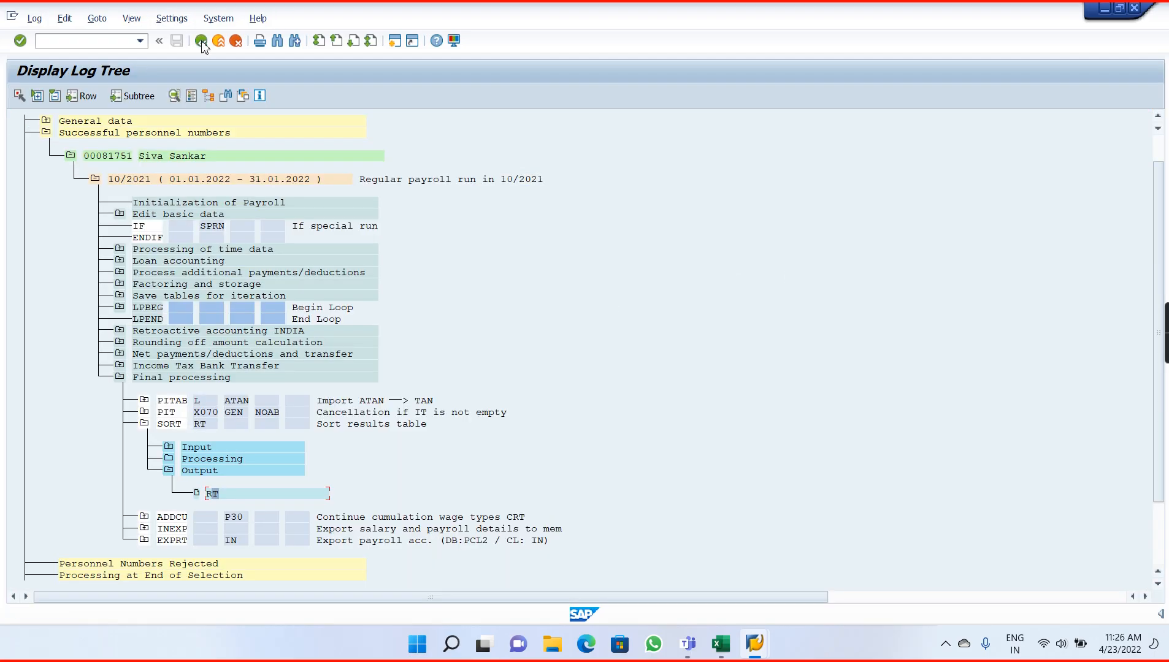
{"action": "left_click", "coordinate": [144, 425]}
{"action": "left_click", "coordinate": [144, 425]}
{"action": "left_click", "coordinate": [119, 379]}
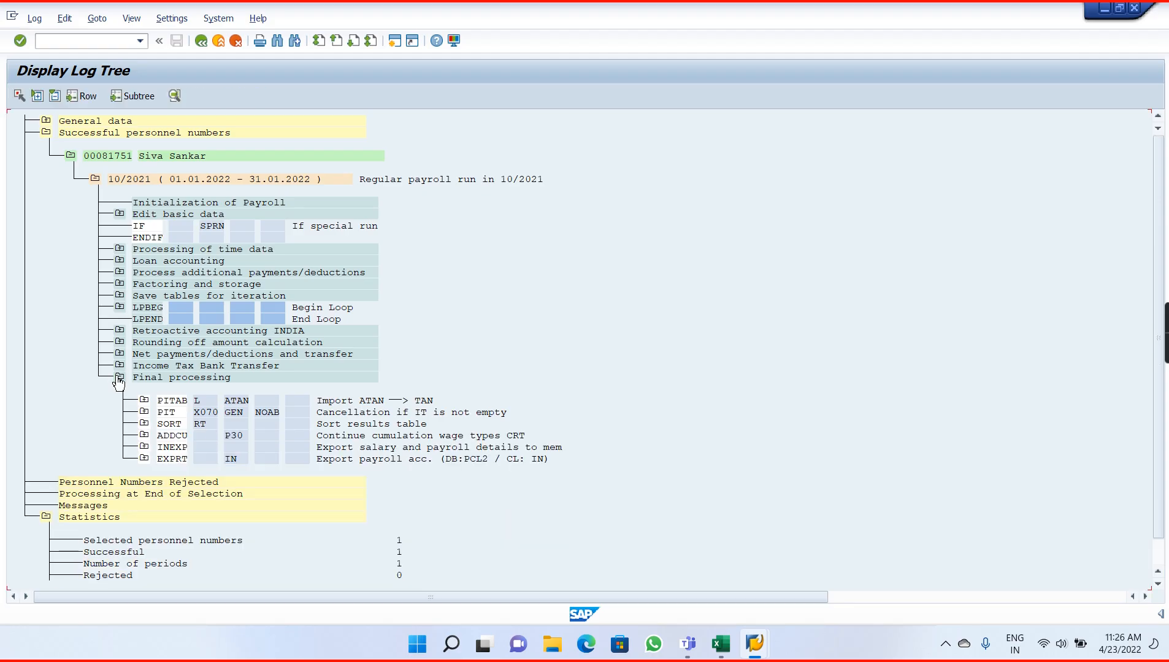
{"action": "left_click", "coordinate": [119, 379]}
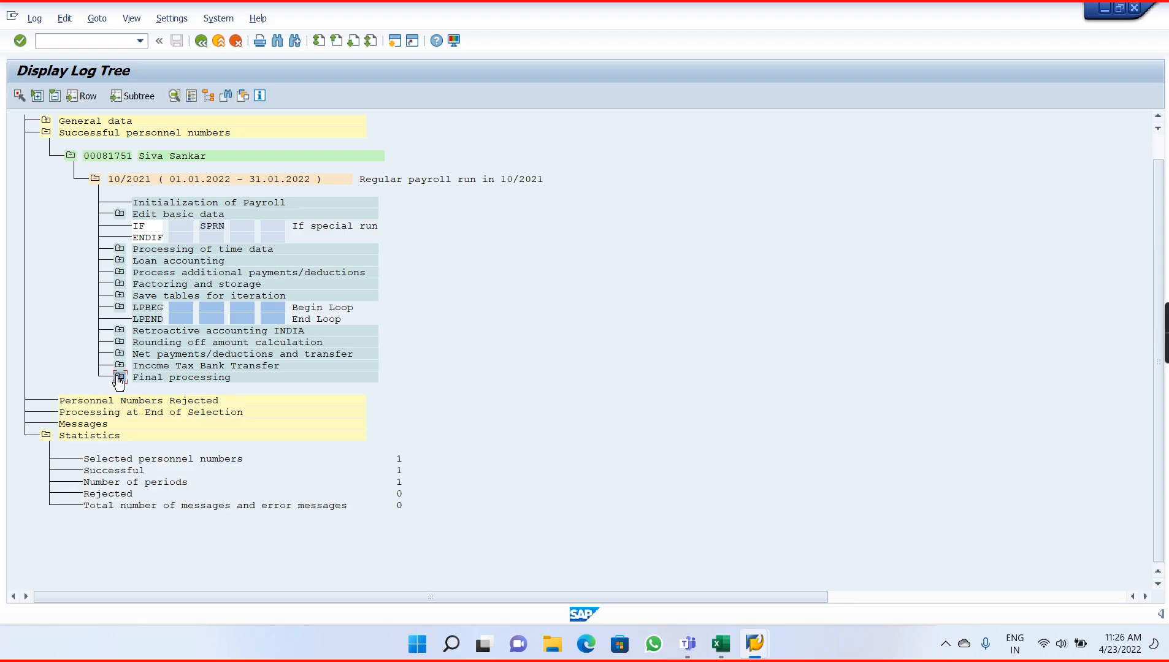
Expand the LPBEG loop's first run through Begin Gross to Net calculation to the regular run branch and examine its functions.
{"action": "left_click", "coordinate": [121, 308]}
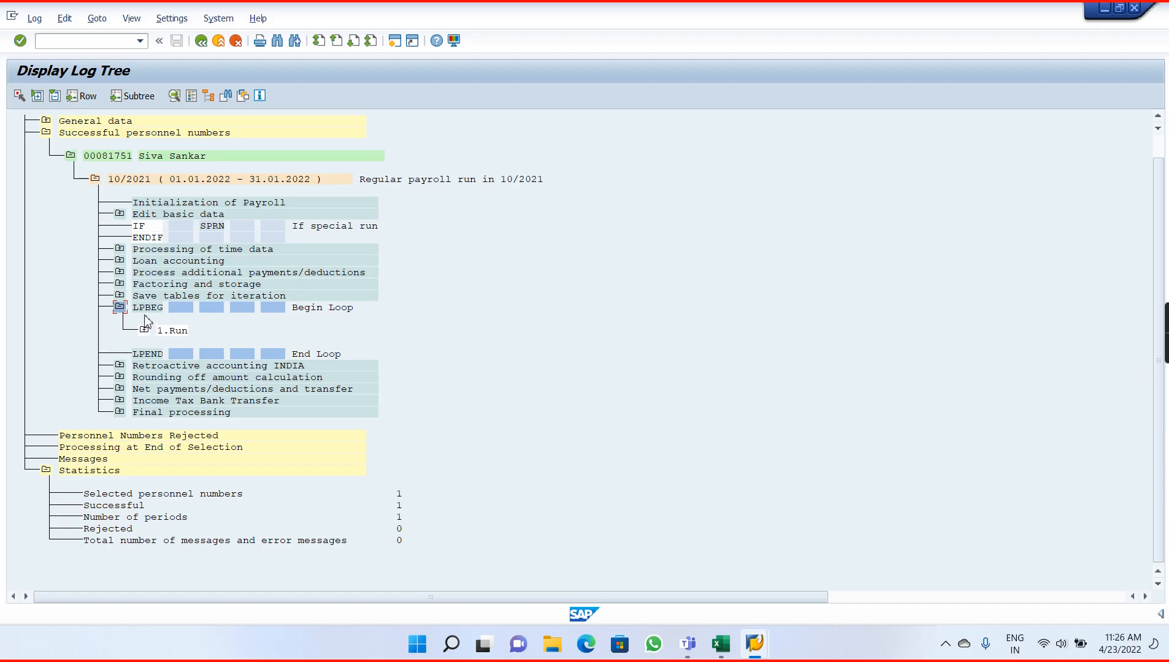
{"action": "left_click", "coordinate": [144, 332]}
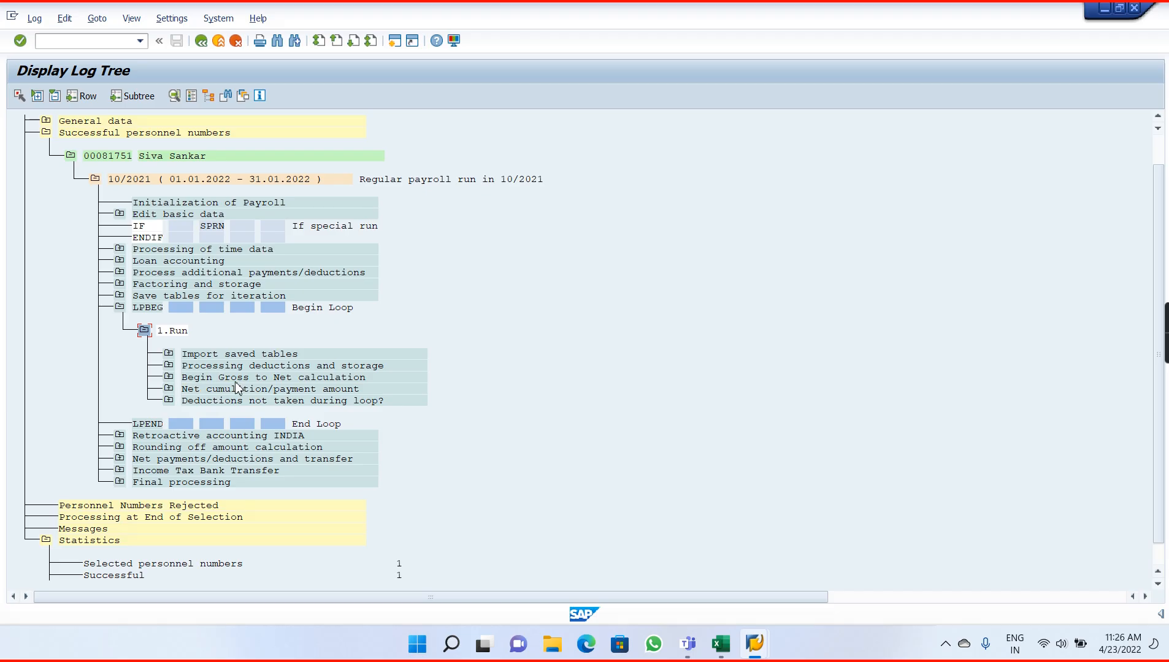
{"action": "left_click", "coordinate": [168, 377]}
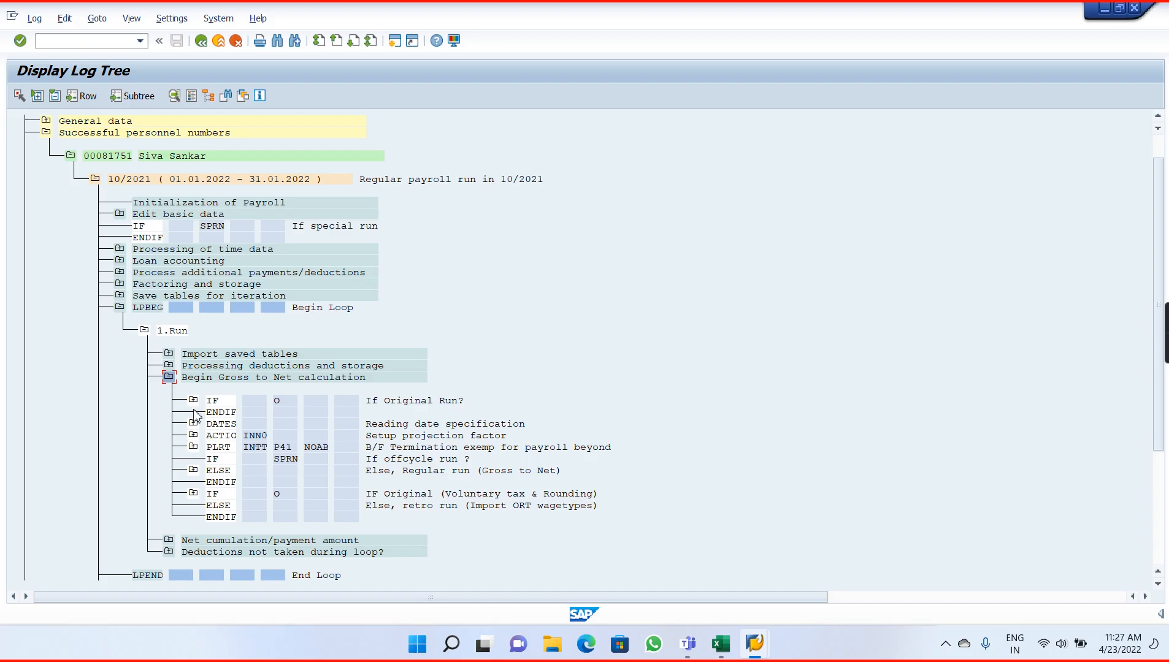
{"action": "left_click", "coordinate": [193, 472]}
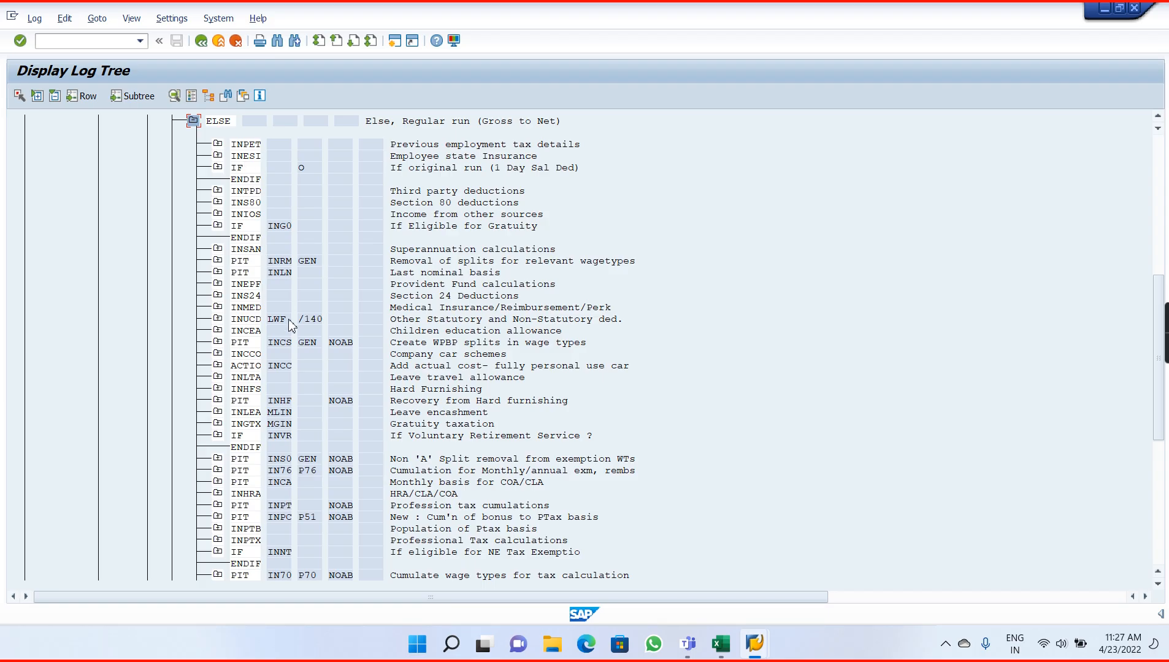
{"action": "left_click", "coordinate": [294, 228]}
{"action": "left_click", "coordinate": [286, 274]}
{"action": "left_click", "coordinate": [1161, 188]}
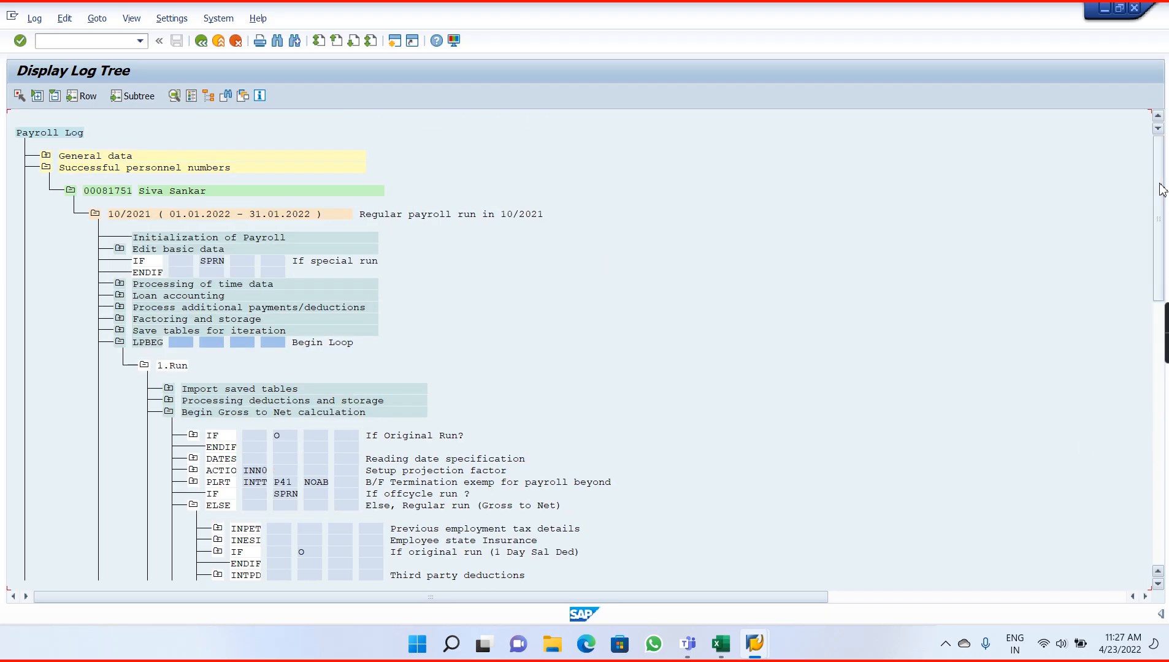
{"action": "left_click", "coordinate": [1161, 535]}
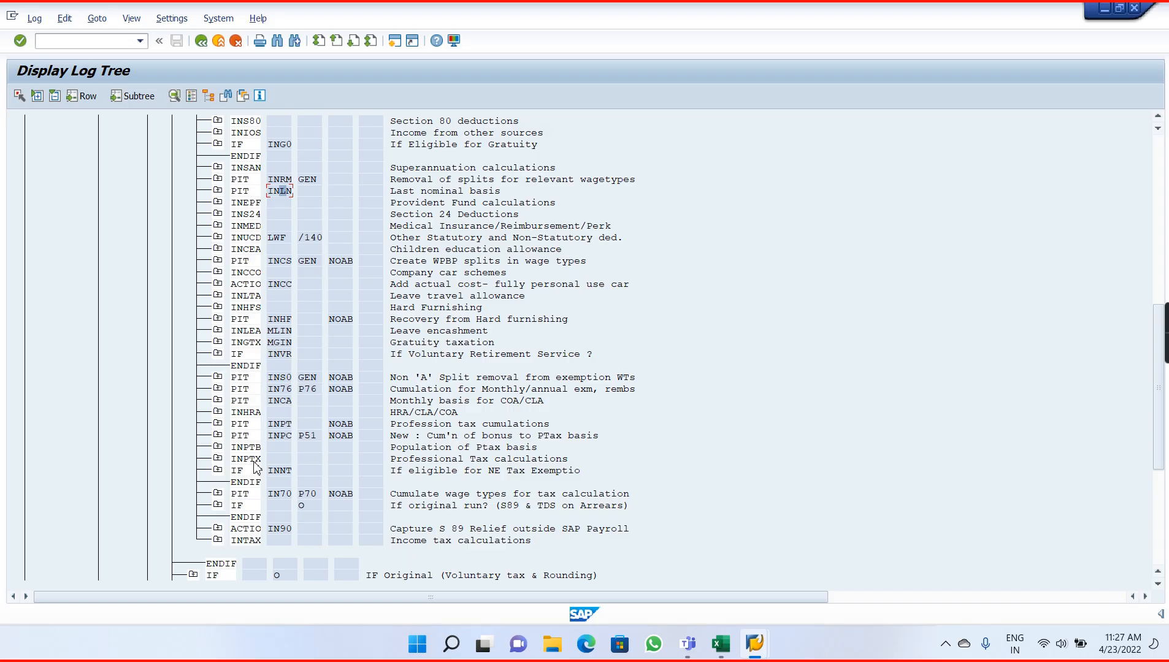
View the IT output table of the INTAX income tax function, then return to the log tree.
{"action": "left_click", "coordinate": [218, 540]}
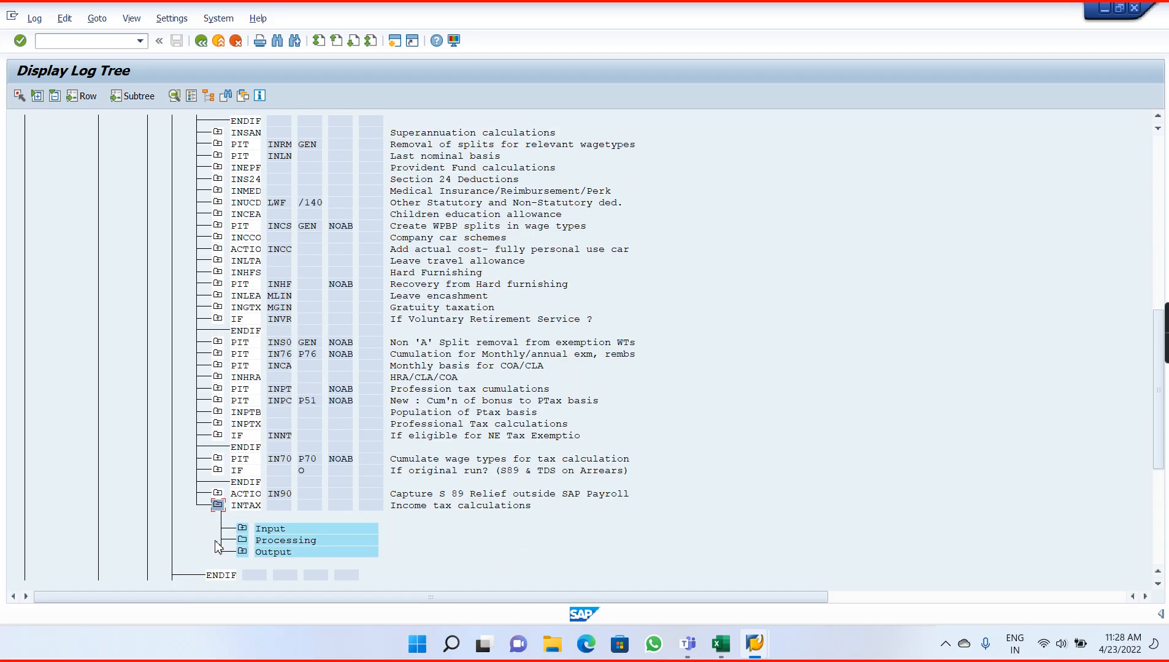
{"action": "left_click", "coordinate": [243, 551]}
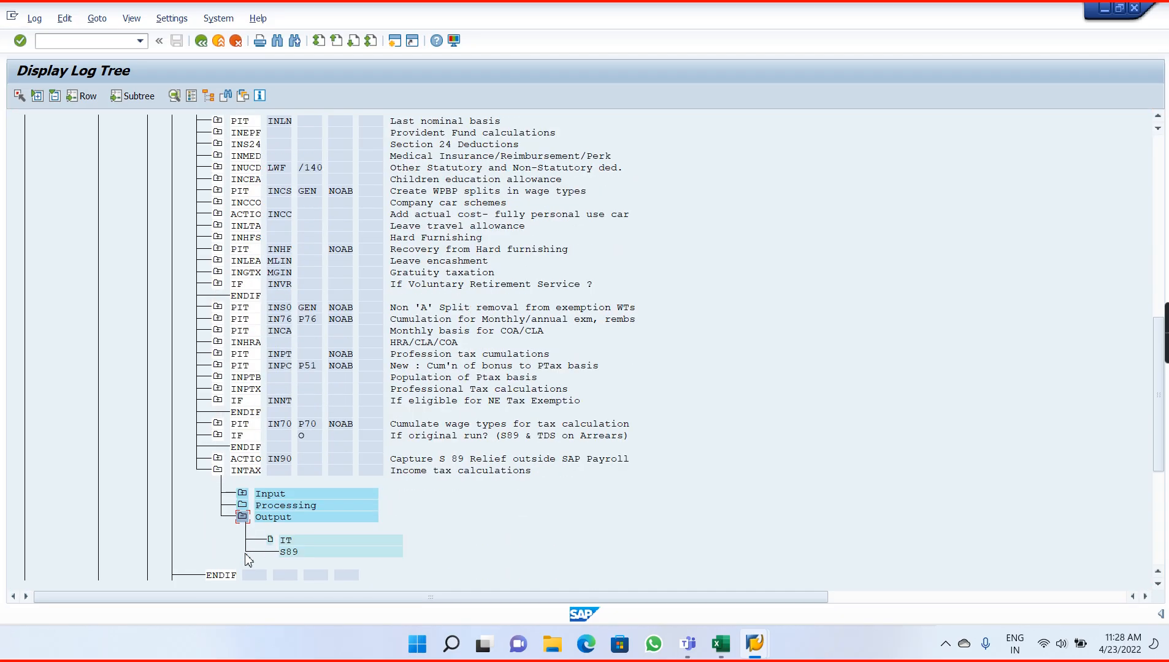
{"action": "double_click", "coordinate": [299, 541]}
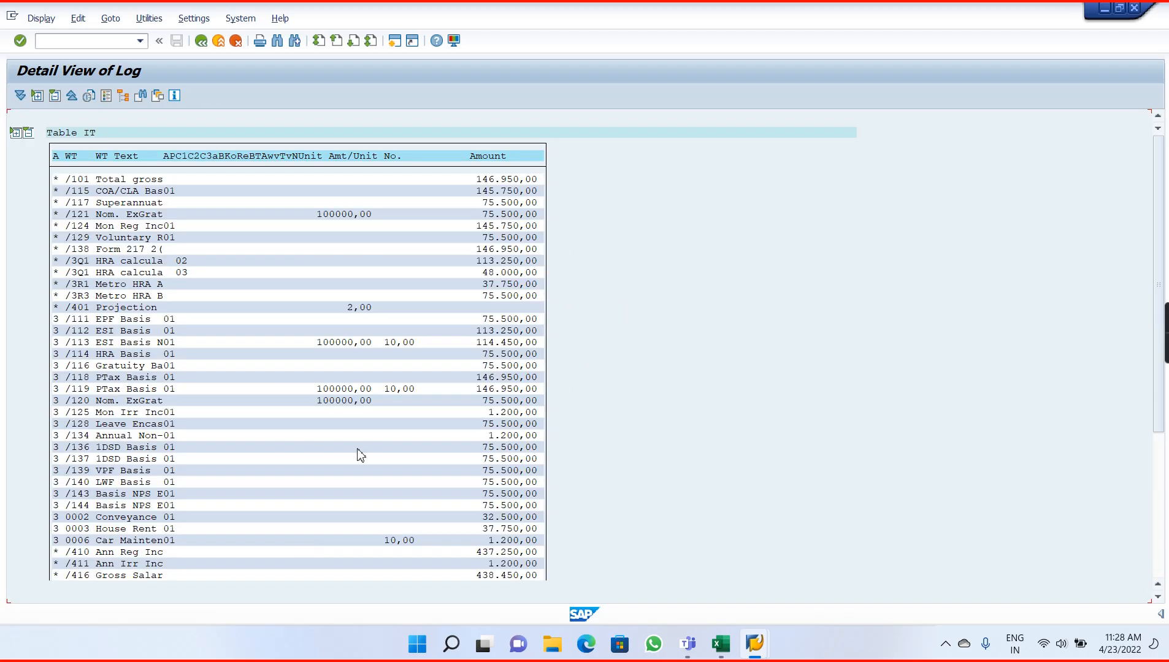
{"action": "left_click", "coordinate": [204, 41]}
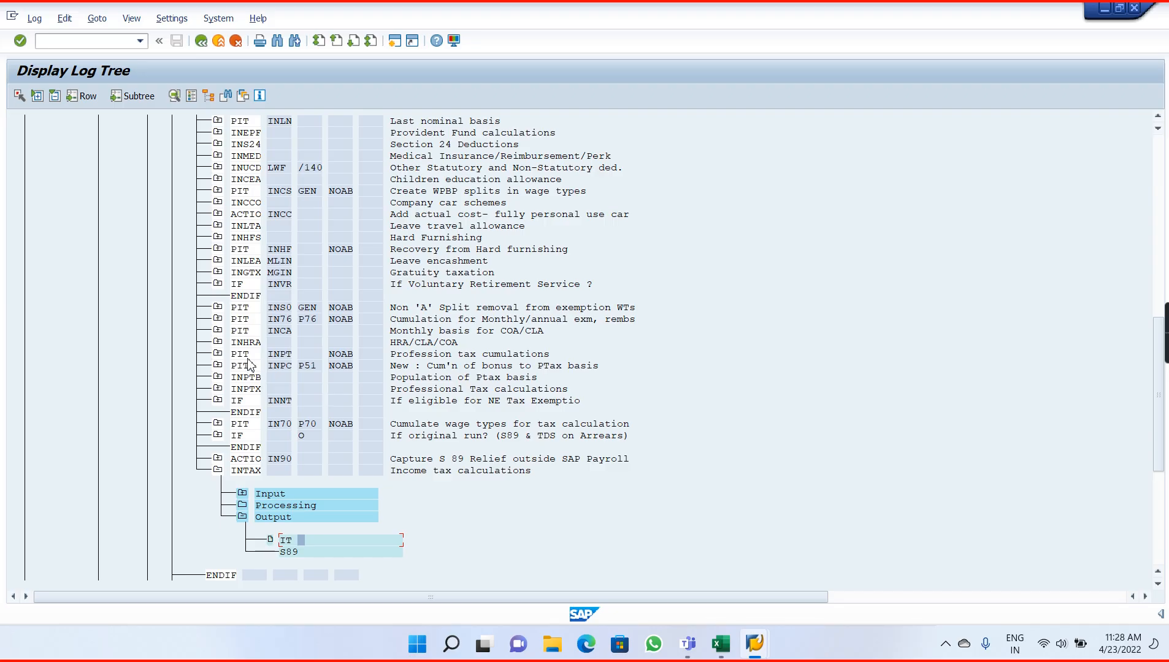
Open the INTAX function's Processing details and examine the income tax rates and annual income projection.
{"action": "double_click", "coordinate": [295, 506]}
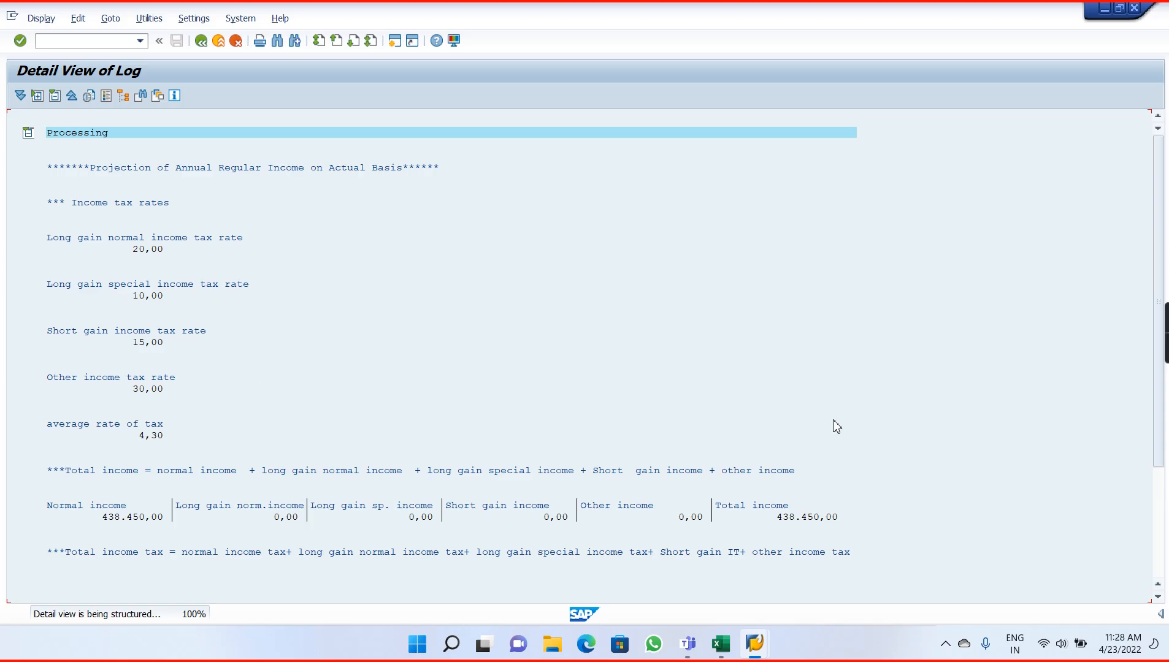
{"action": "left_click", "coordinate": [1157, 596]}
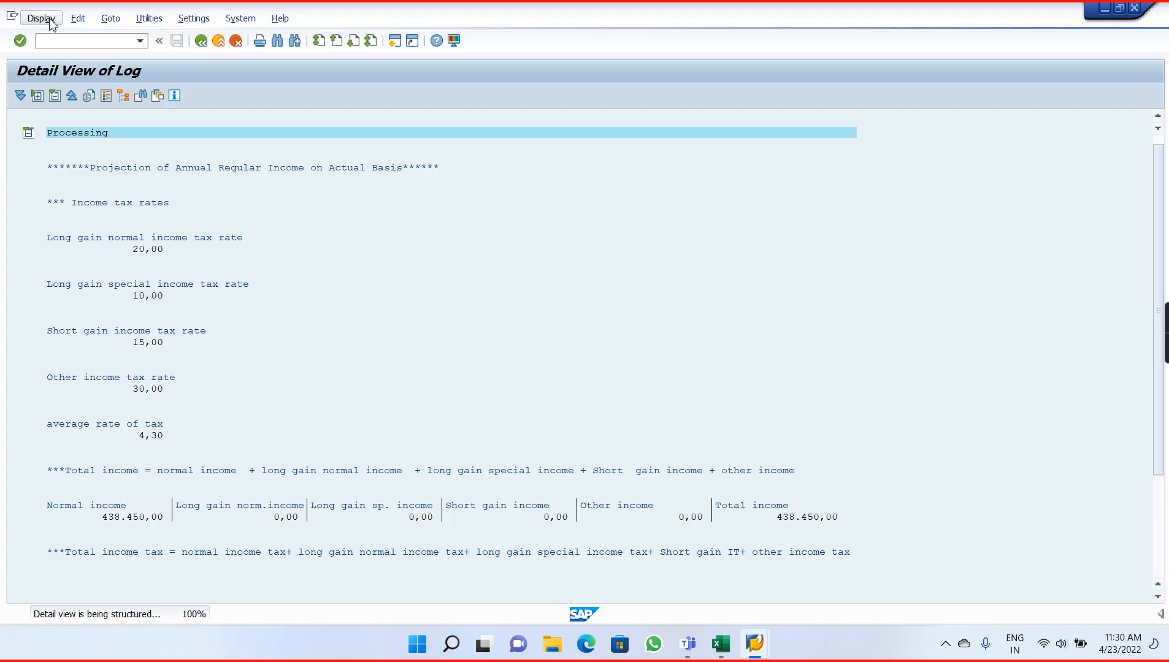
{"action": "left_click", "coordinate": [13, 18]}
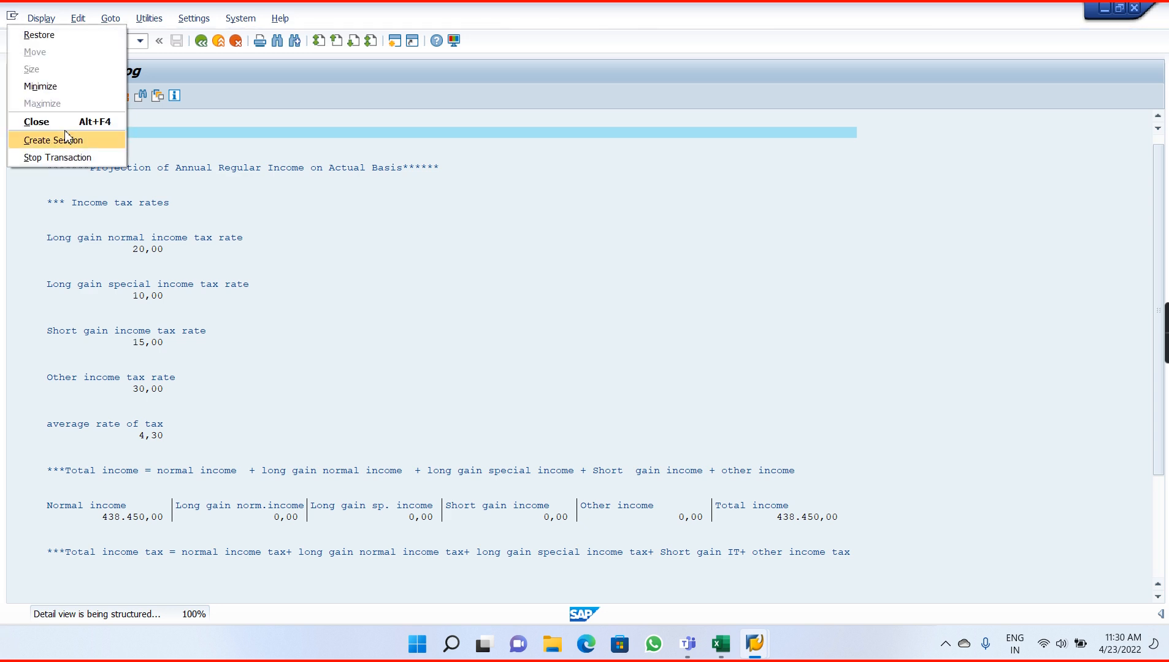
{"action": "left_click", "coordinate": [64, 156]}
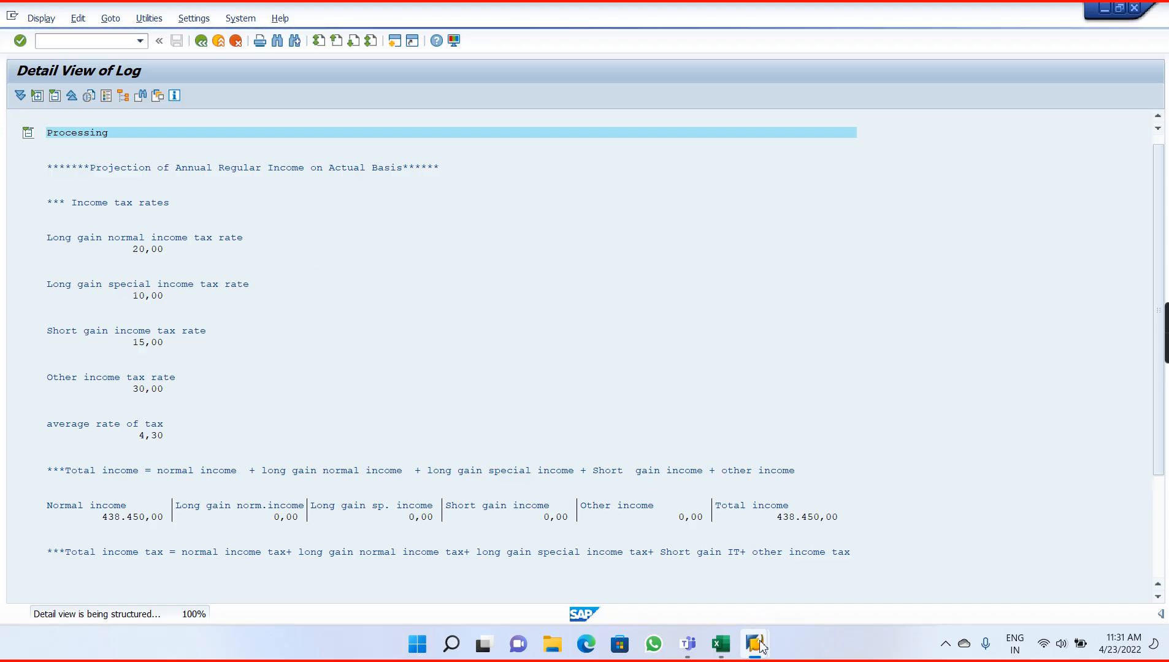
{"action": "mouse_move", "coordinate": [760, 647]}
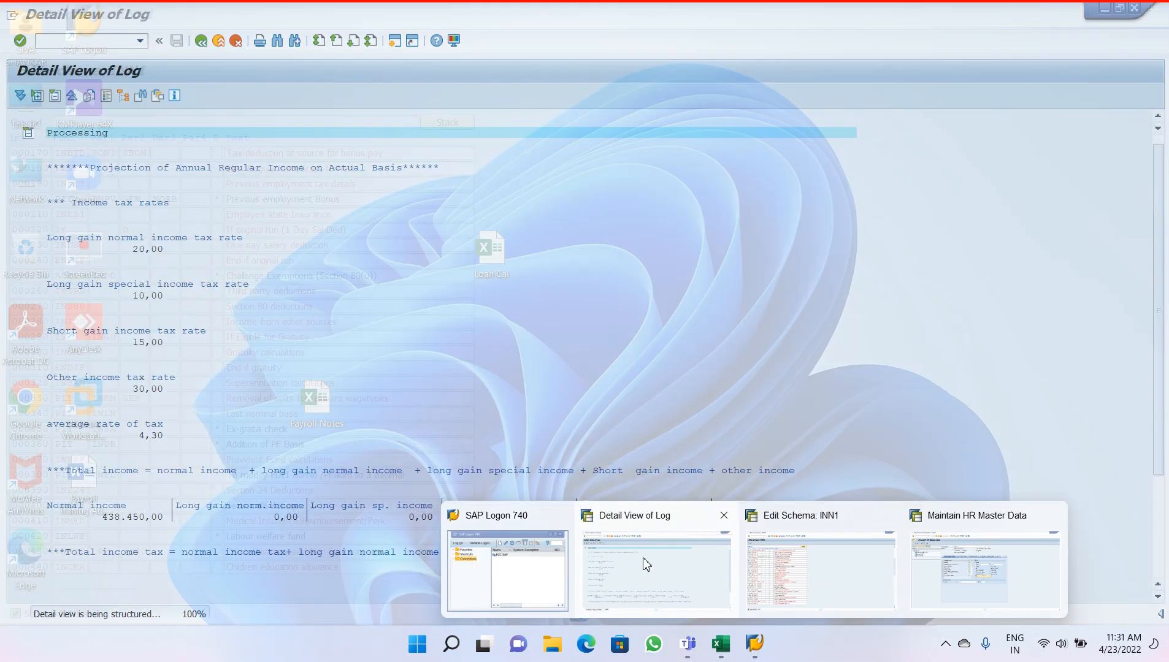
{"action": "left_click", "coordinate": [645, 562]}
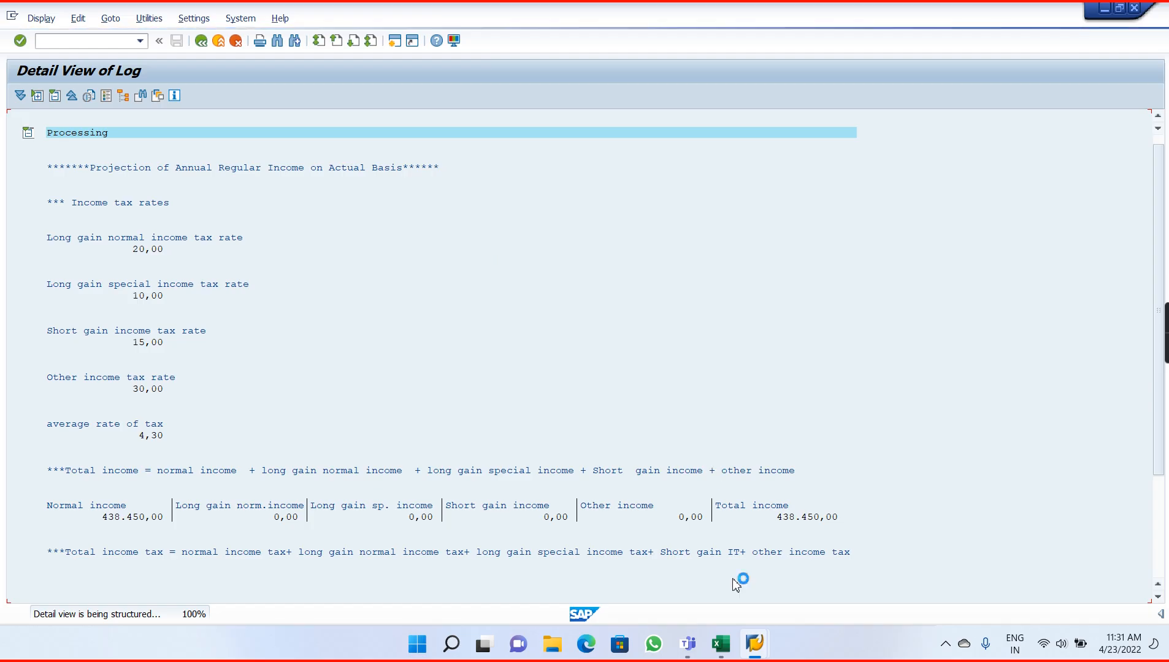
{"action": "left_click", "coordinate": [754, 644]}
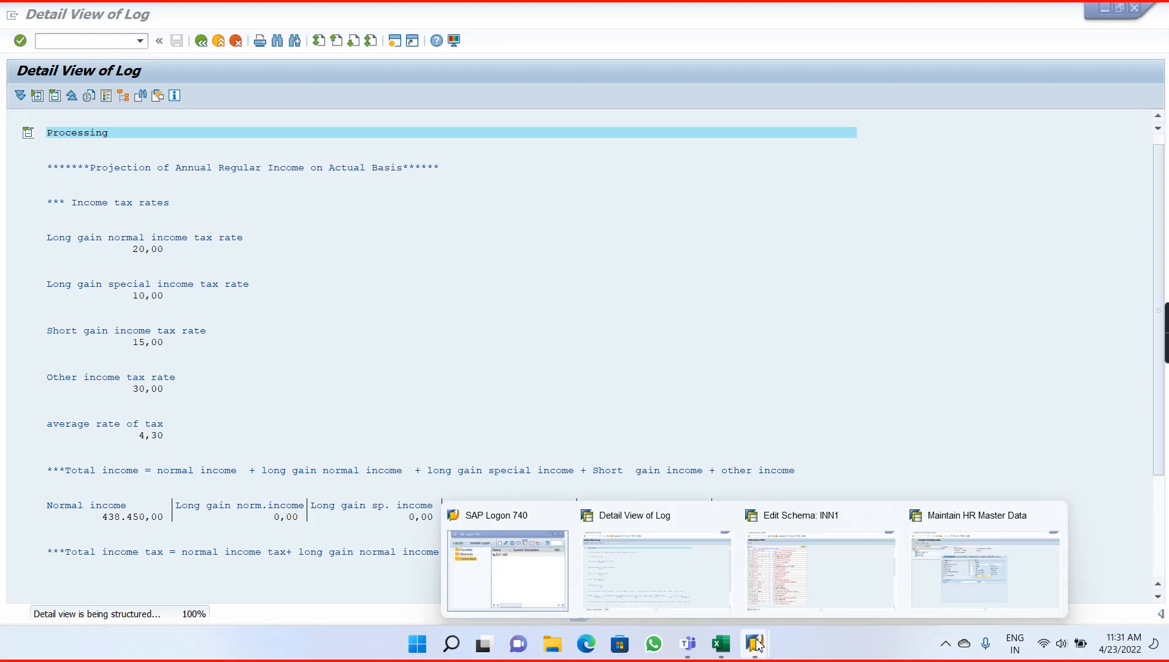
{"action": "left_click", "coordinate": [692, 591]}
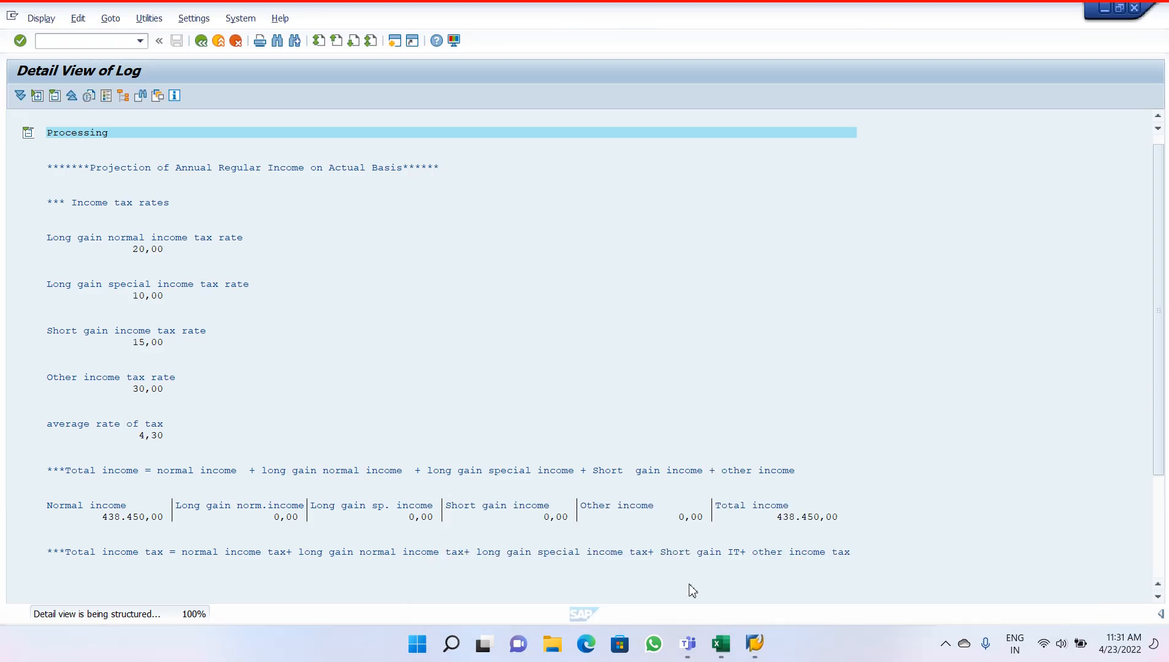
Switch to the INN1 schema editing session and leave the schema editor back to the SAP Easy Access screen.
{"action": "left_click", "coordinate": [757, 645]}
{"action": "left_click", "coordinate": [783, 562]}
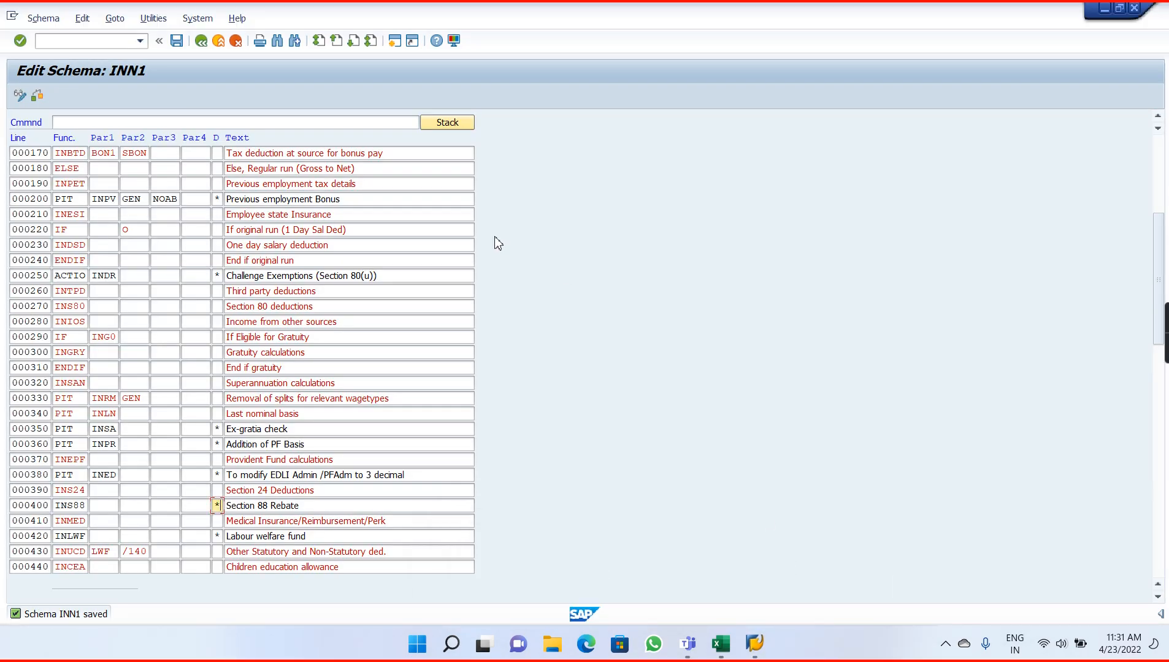
{"action": "left_click", "coordinate": [202, 43]}
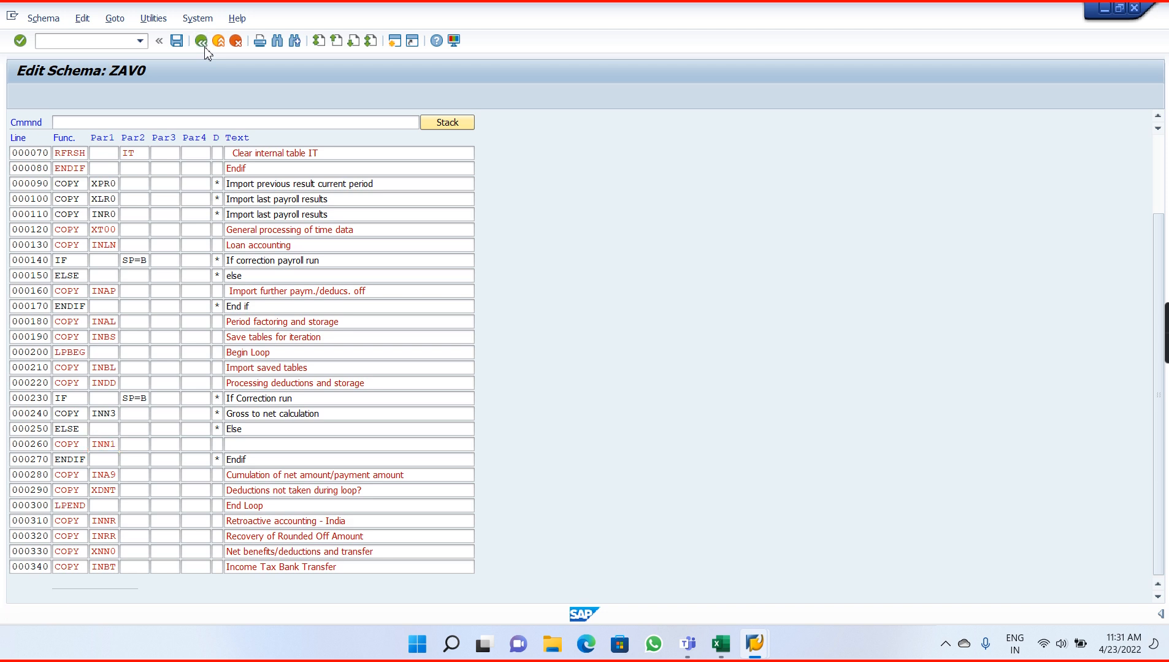
{"action": "left_click", "coordinate": [204, 48]}
{"action": "left_click", "coordinate": [205, 47]}
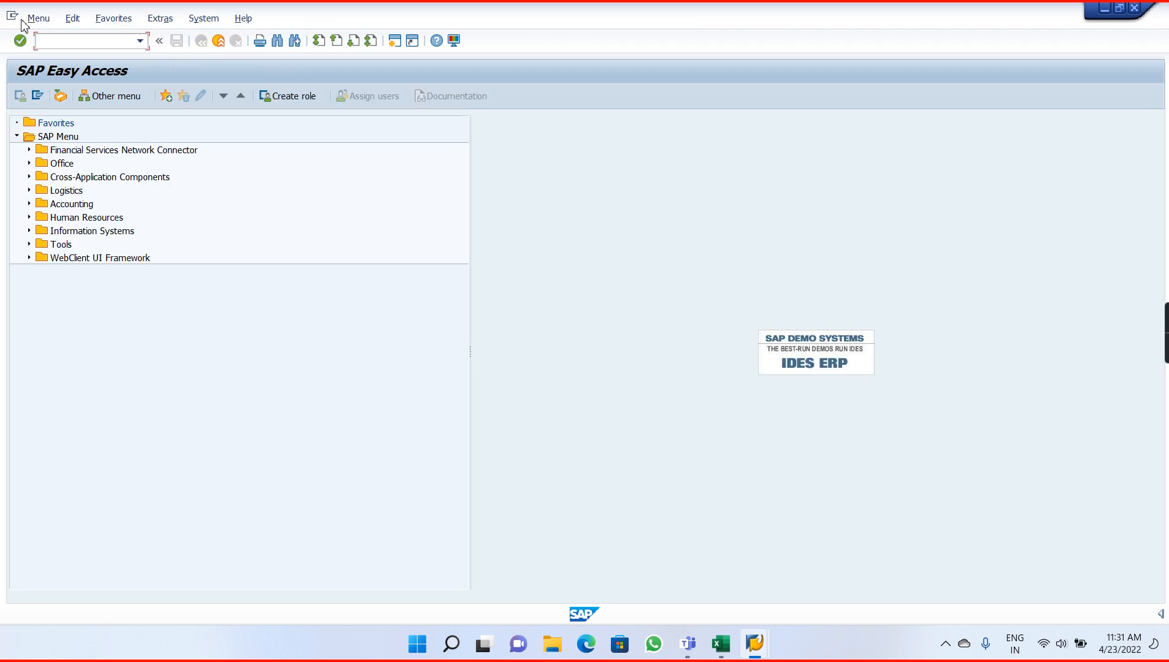
Switch to the Detail View of Log session and try to stop its transaction.
{"action": "left_click", "coordinate": [754, 650]}
{"action": "left_click", "coordinate": [648, 589]}
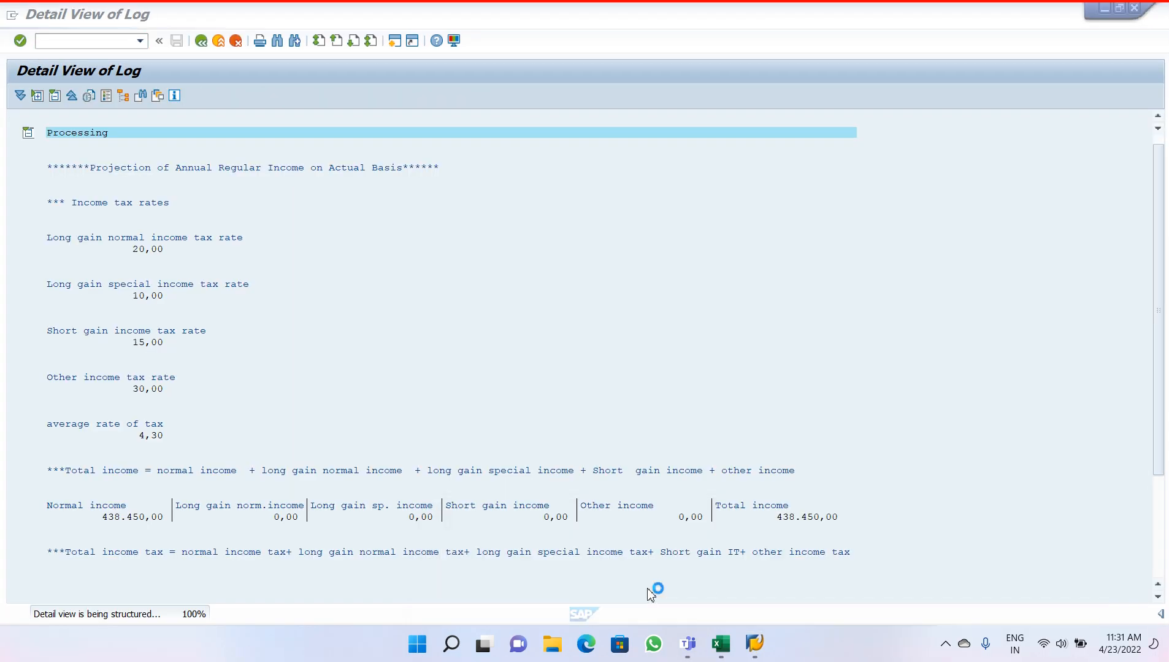
{"action": "left_click", "coordinate": [12, 14]}
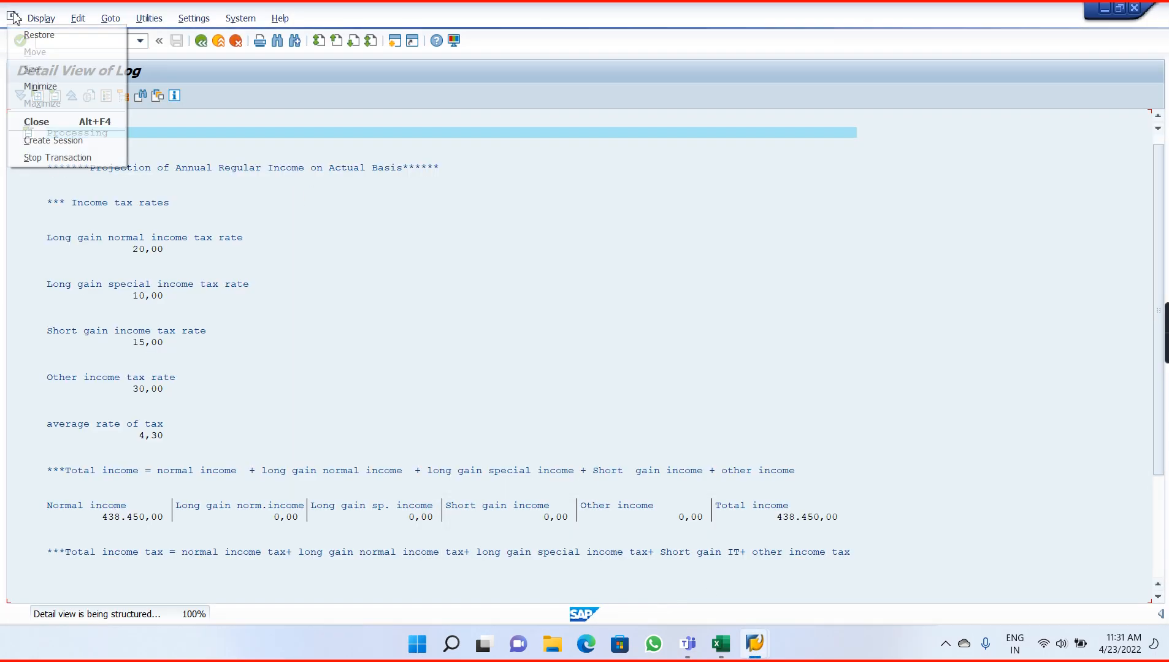
{"action": "left_click", "coordinate": [61, 158]}
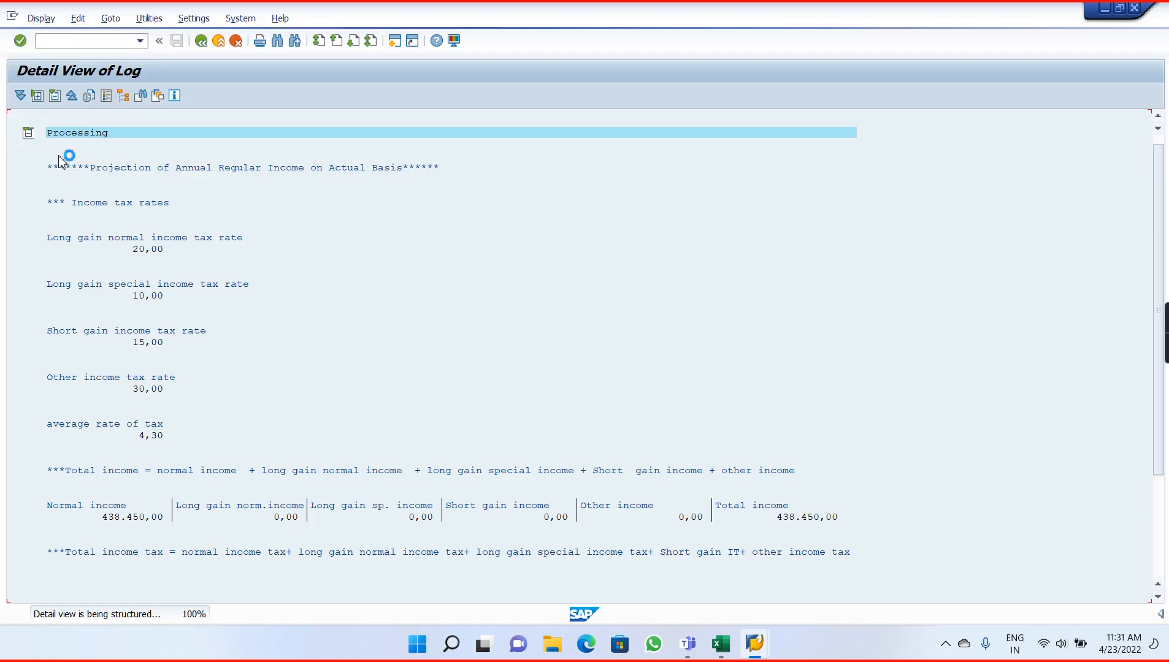
{"action": "left_click", "coordinate": [753, 644]}
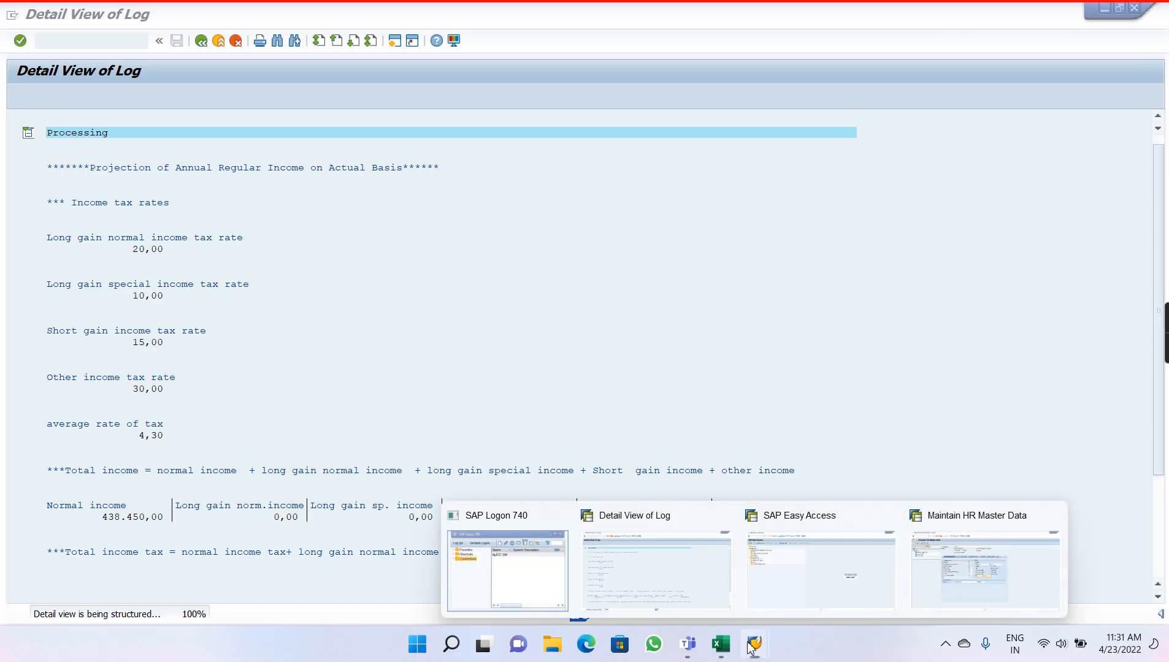
{"action": "left_click", "coordinate": [676, 548]}
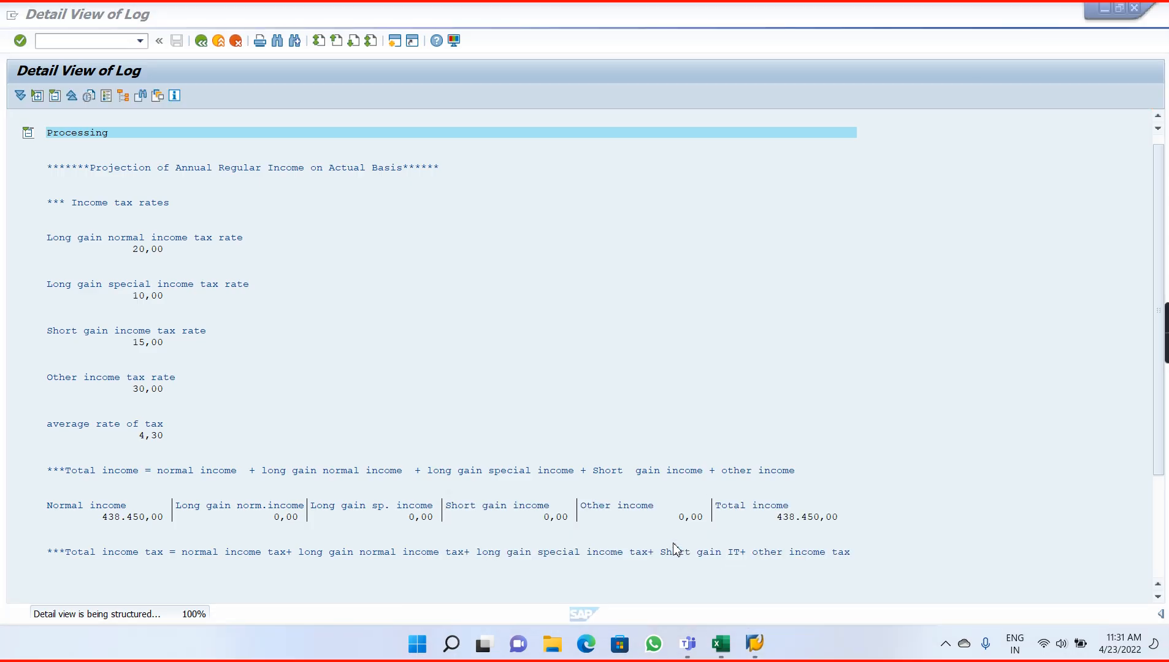
Open the India payroll driver with transaction pc00_m40_calc in the SAP Easy Access session.
{"action": "left_click", "coordinate": [764, 651]}
{"action": "left_click", "coordinate": [783, 580]}
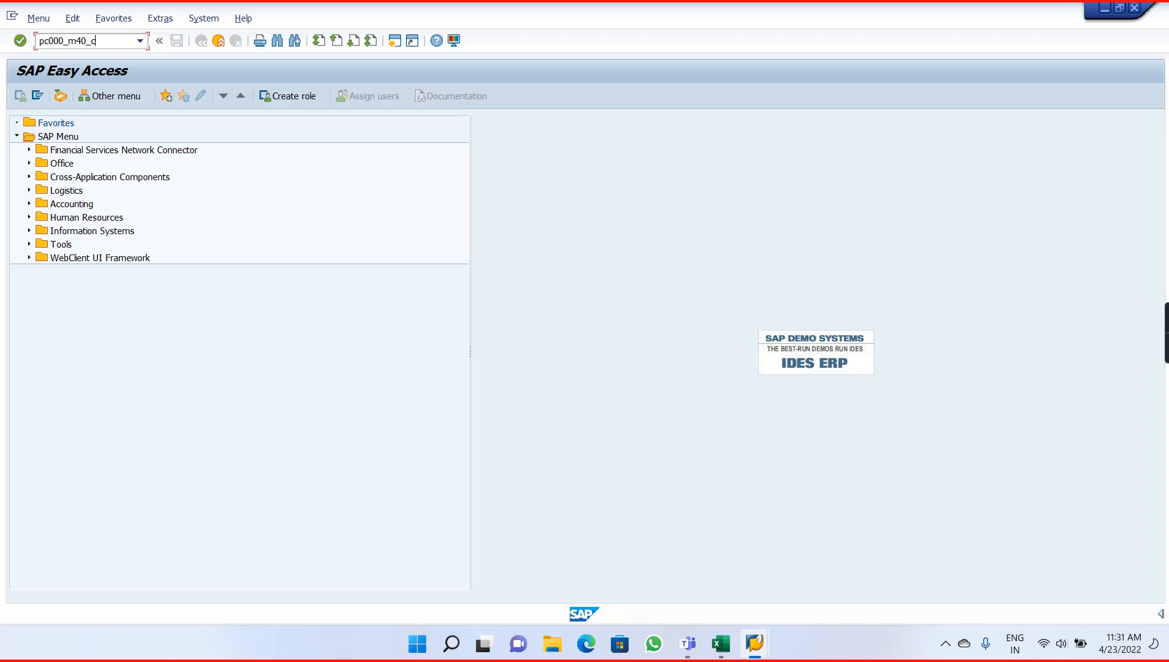
{"action": "left_click", "coordinate": [80, 48]}
{"action": "type", "text": "pc000_m40_calc"}
{"action": "key", "text": "Return"}
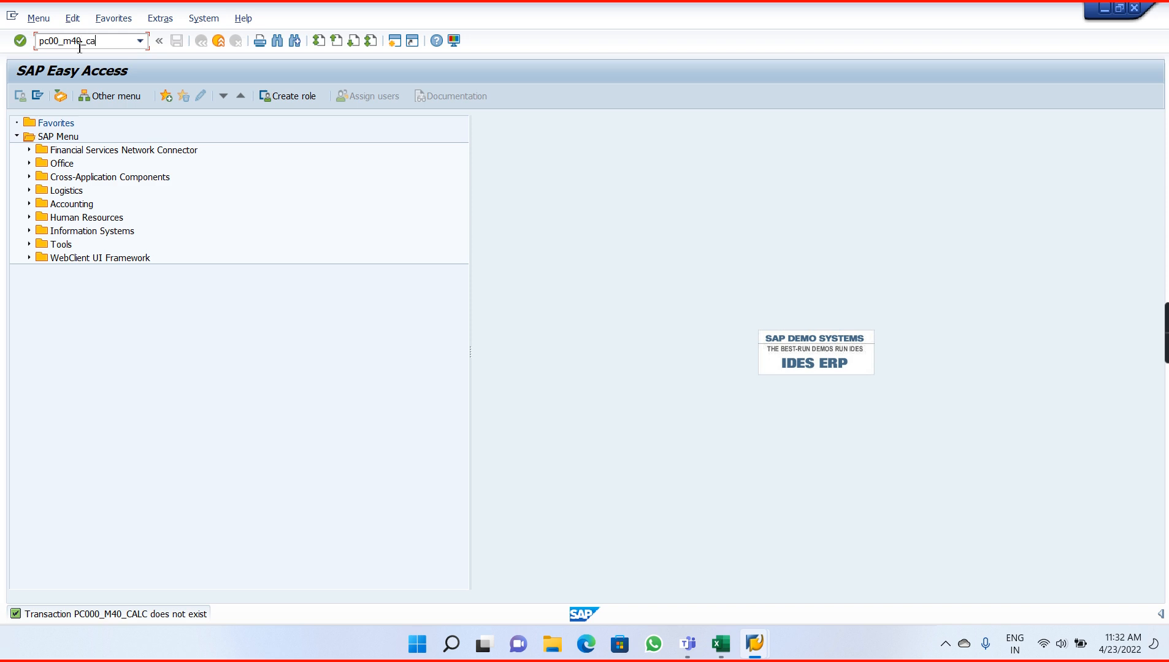
{"action": "type", "text": "pc00_m40_calc"}
{"action": "key", "text": "Return"}
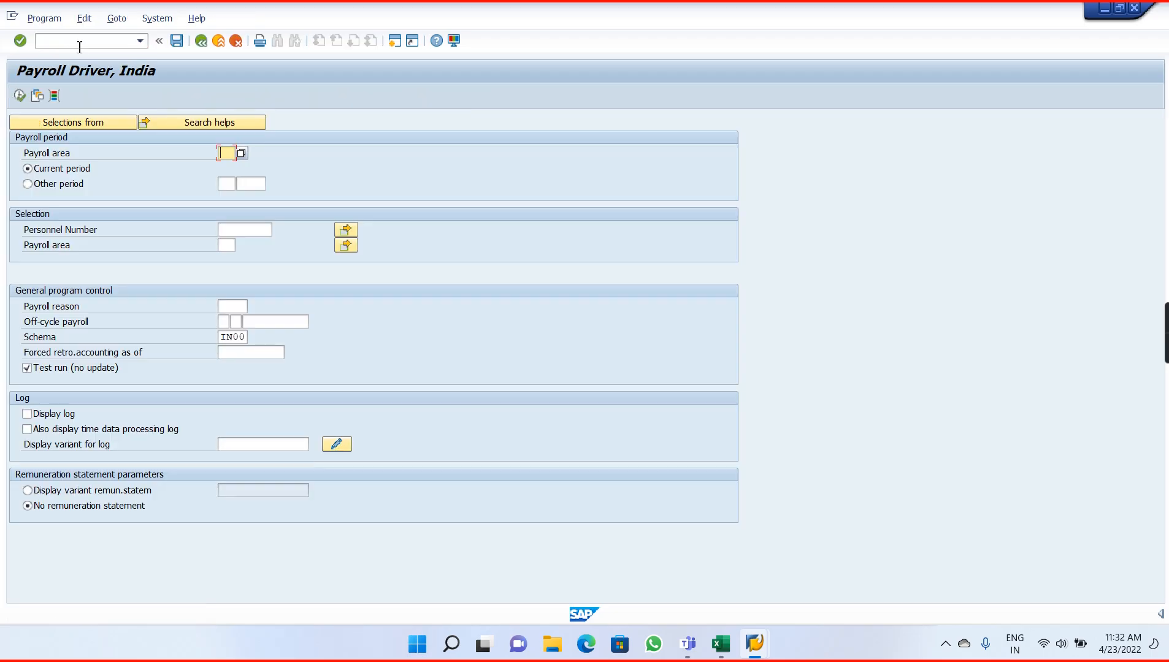
Set the payroll period area and the selection payroll area to AV, and enter the employee's personnel number.
{"action": "type", "text": "A"}
{"action": "key", "text": "Down"}
{"action": "key", "text": "Return"}
{"action": "key", "text": "Tab"}
{"action": "key", "text": "Tab"}
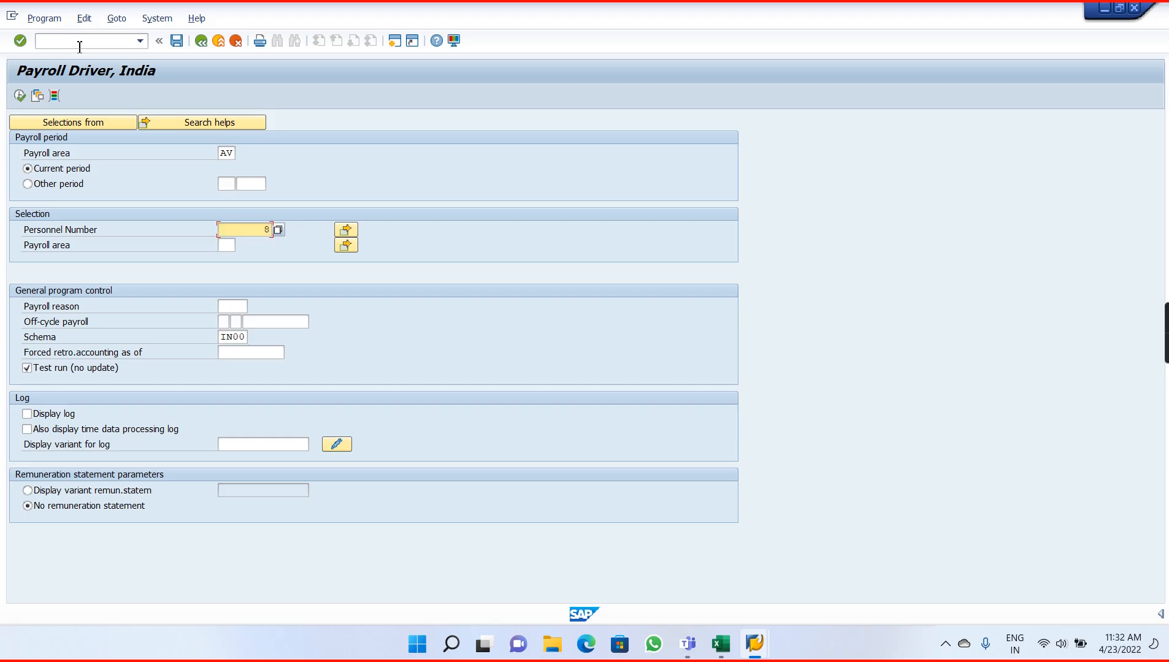
{"action": "key", "text": "Tab"}
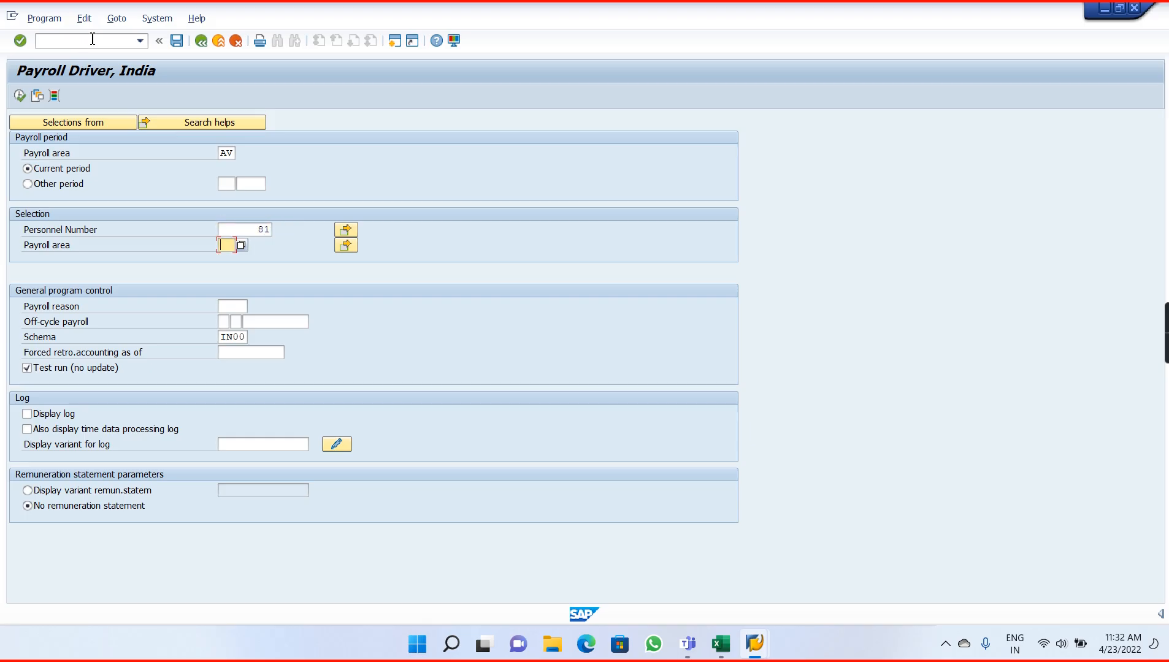
{"action": "left_click", "coordinate": [243, 228]}
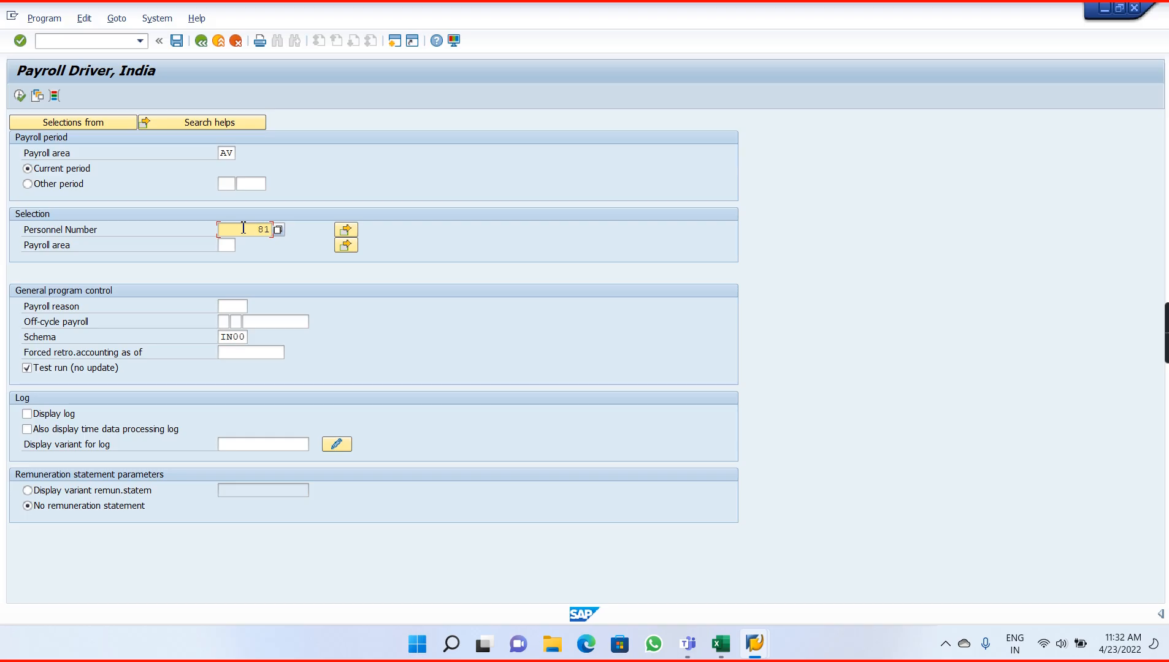
{"action": "type", "text": "751"}
{"action": "key", "text": "Return"}
{"action": "key", "text": "Tab"}
{"action": "key", "text": "Tab"}
{"action": "type", "text": "AV"}
Replace the payroll driver's schema with ZAV0.
{"action": "key", "text": "Tab"}
{"action": "key", "text": "Tab"}
{"action": "key", "text": "Tab"}
{"action": "key", "text": "Tab"}
{"action": "key", "text": "Tab"}
{"action": "key", "text": "Tab"}
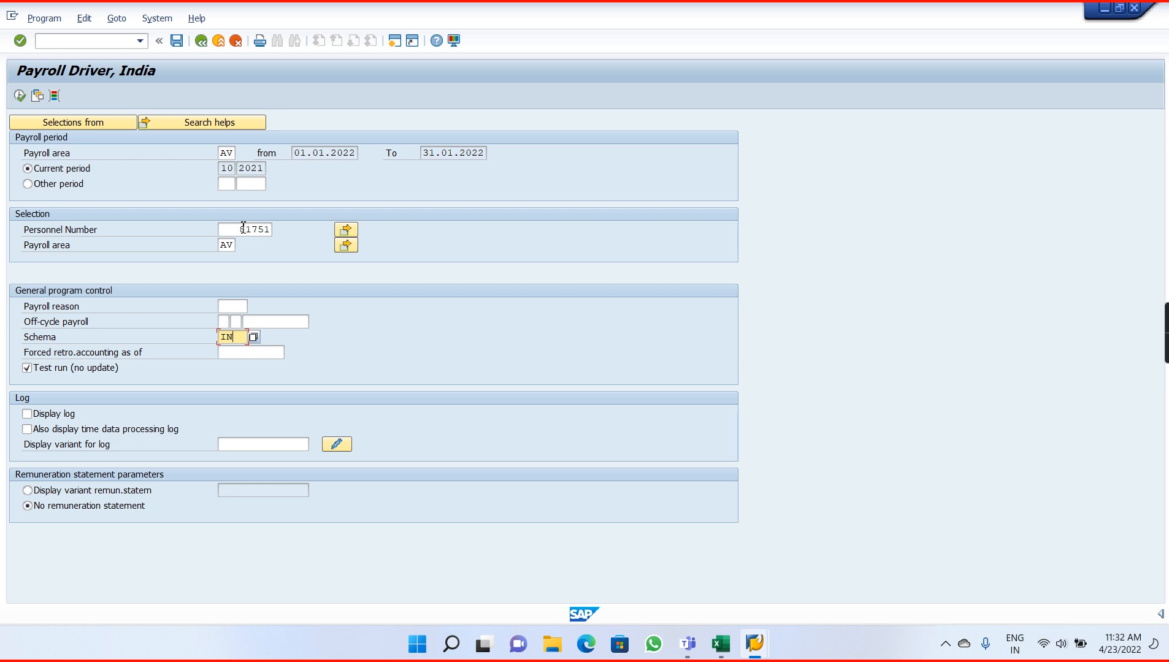
{"action": "key", "text": "BackSpace"}
{"action": "key", "text": "Down"}
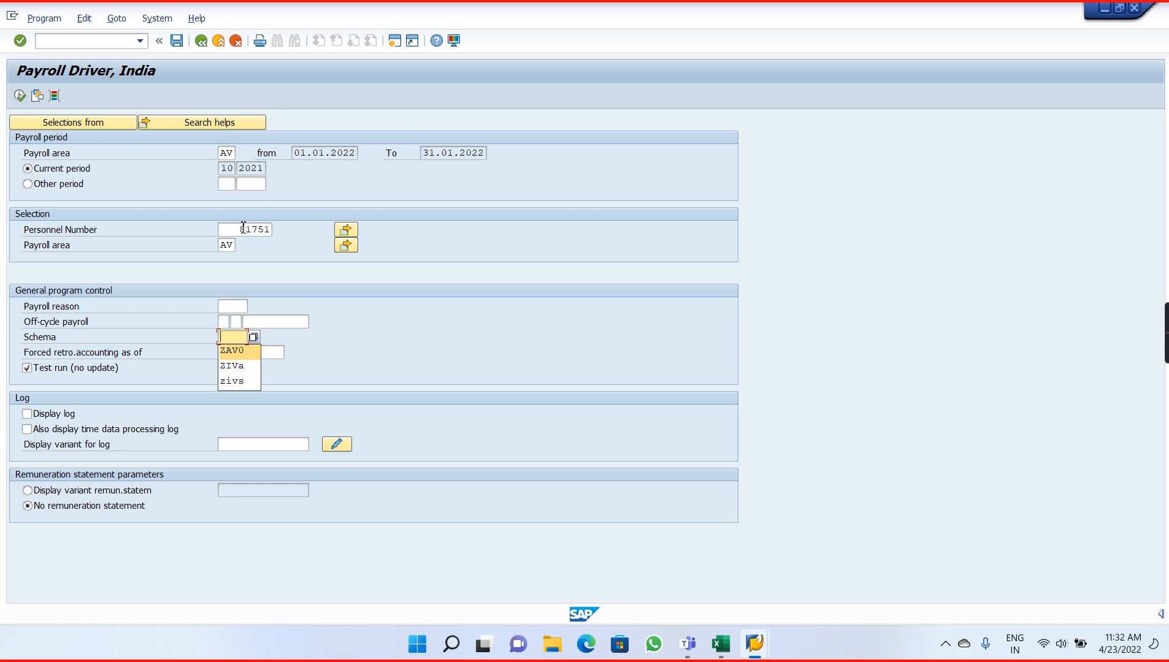
{"action": "key", "text": "Return"}
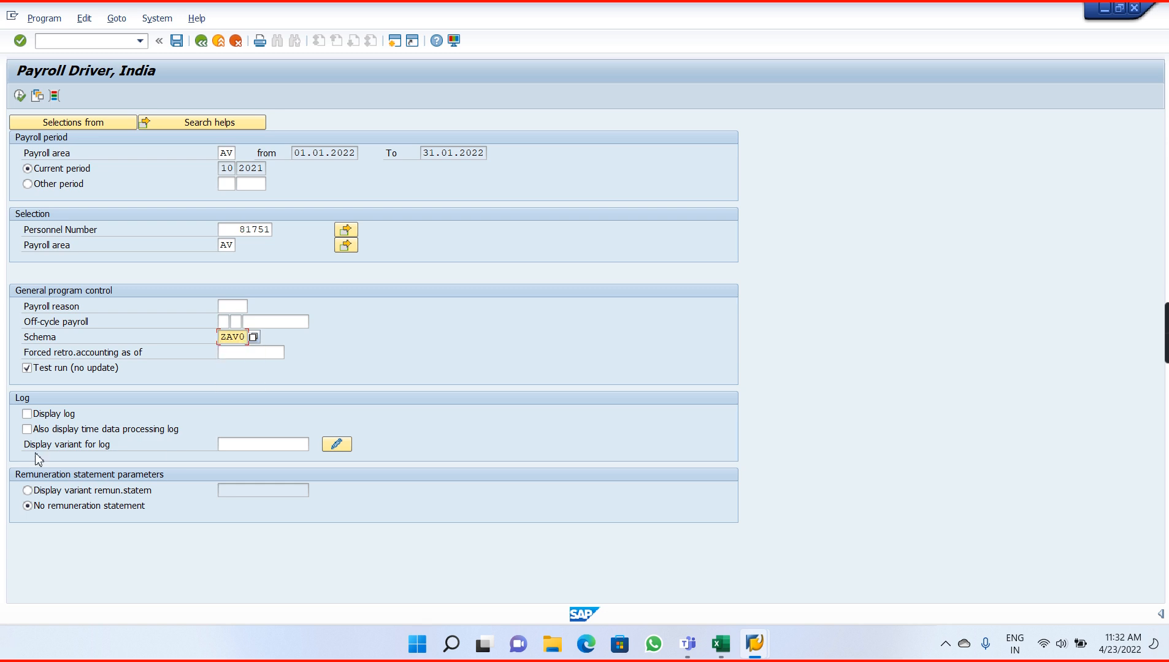
Enable the payroll log, the time data processing log and the remuneration statement display variant, and execute the test run.
{"action": "left_click", "coordinate": [28, 414]}
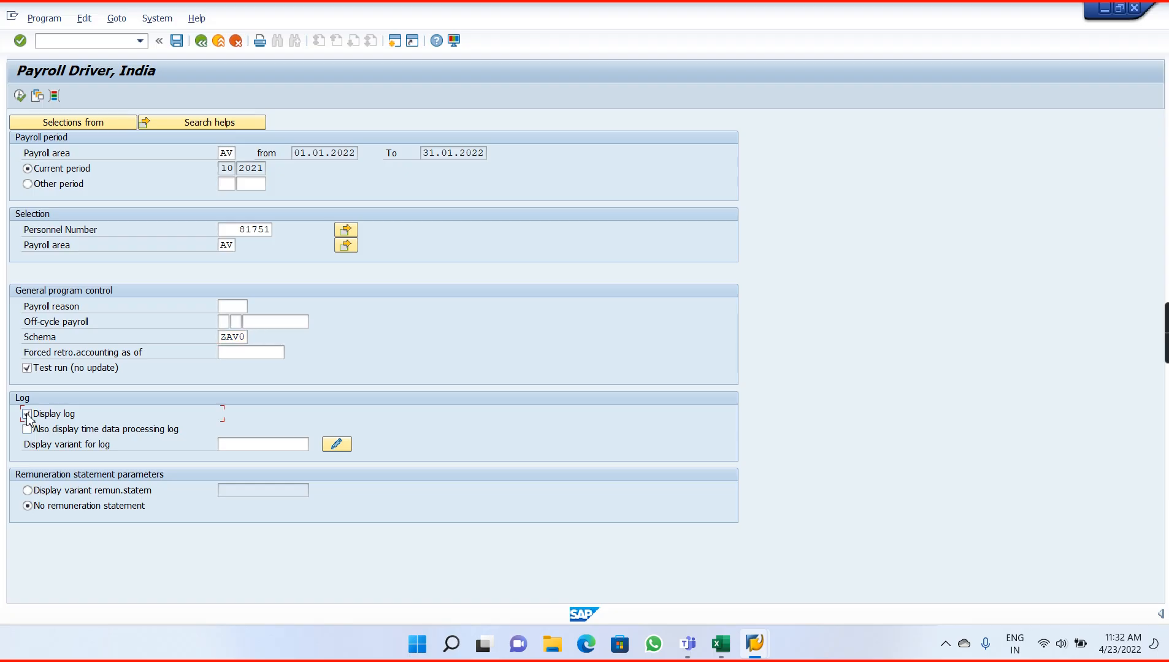
{"action": "left_click", "coordinate": [28, 494]}
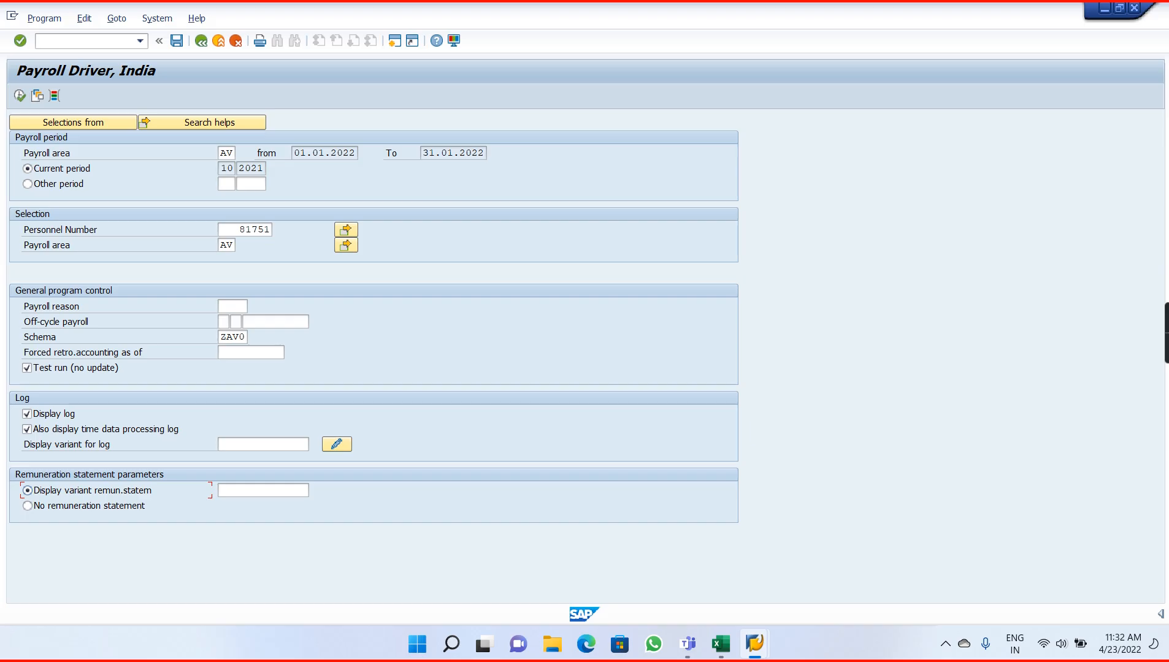
{"action": "left_click", "coordinate": [19, 96]}
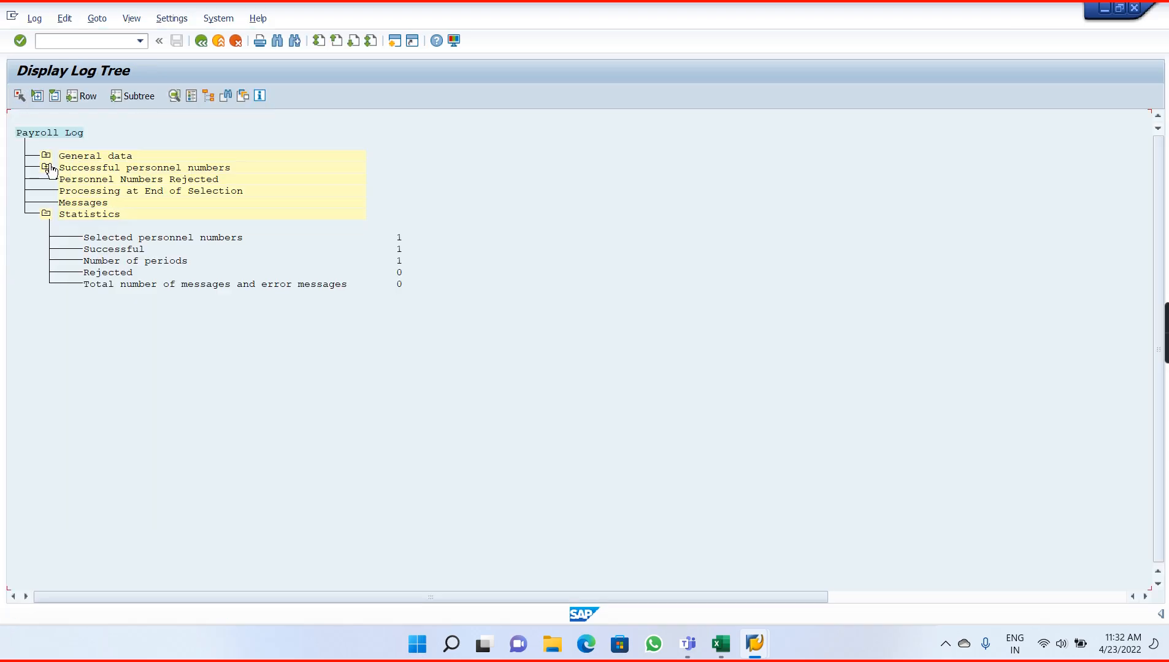
Expand the employee's 10/2021 payroll run in the log tree, including the LPBEG loop's first run and Income Tax Bank Transfer's If Original branch.
{"action": "left_click", "coordinate": [48, 167]}
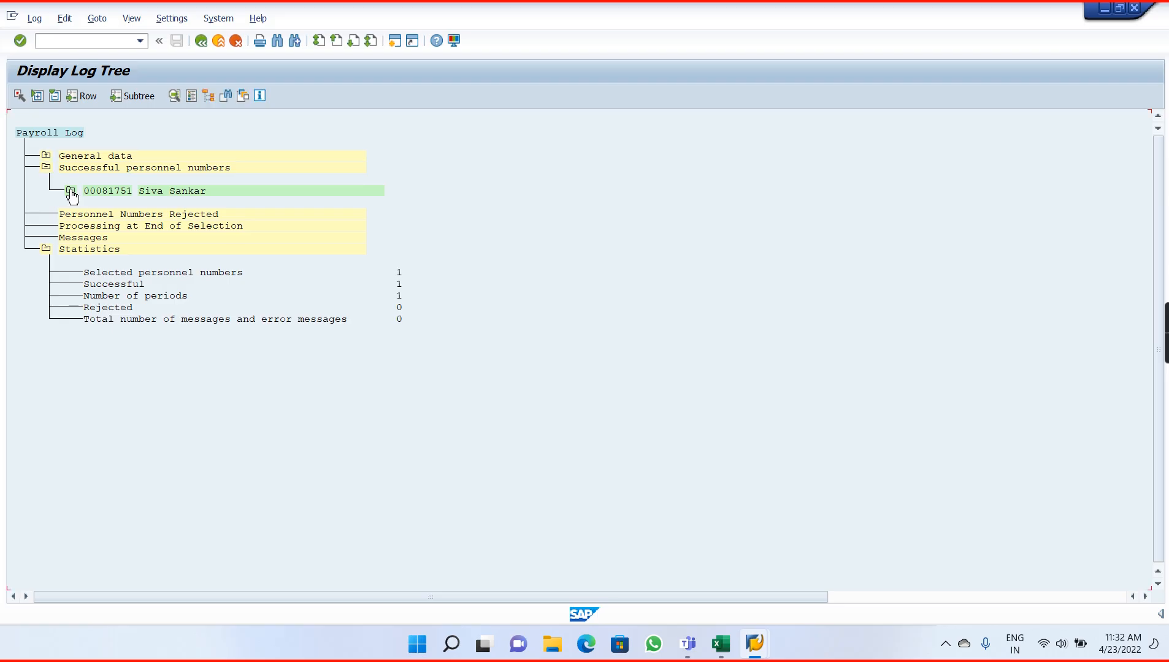
{"action": "left_click", "coordinate": [71, 192]}
{"action": "left_click", "coordinate": [95, 213]}
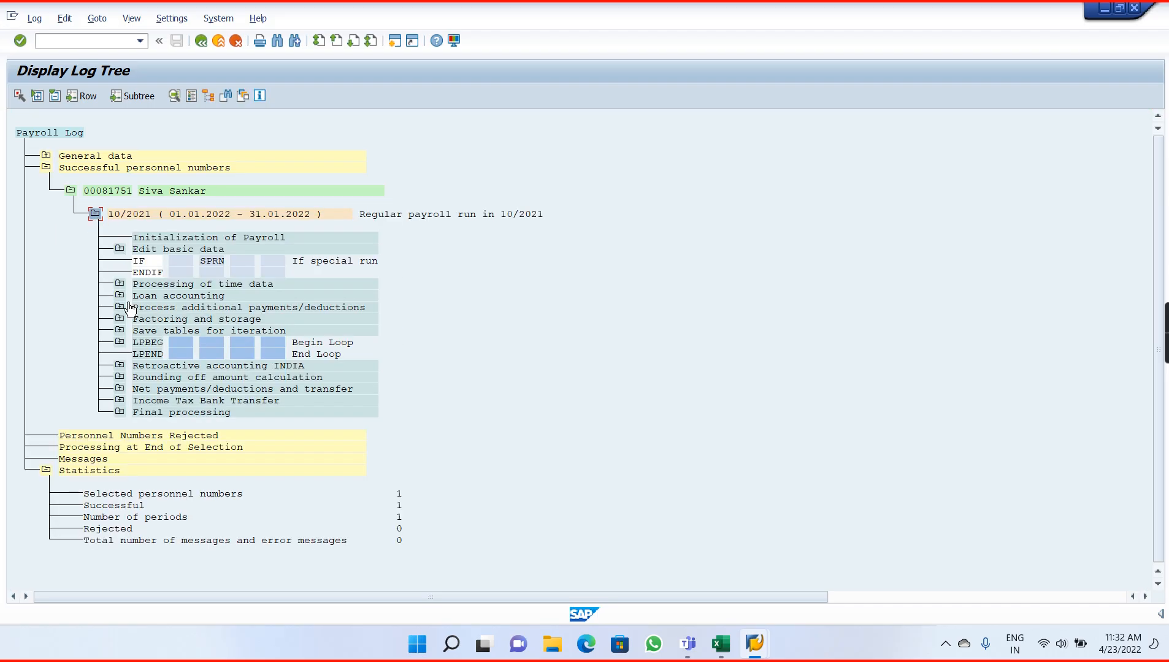
{"action": "left_click", "coordinate": [119, 342]}
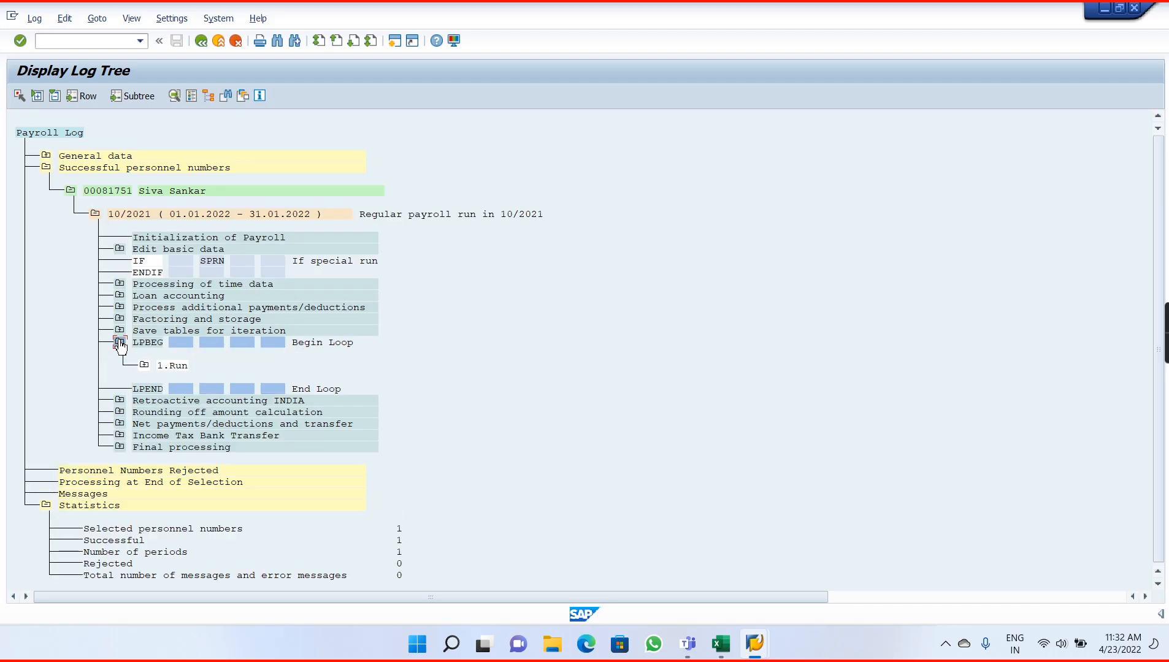
{"action": "left_click", "coordinate": [144, 365]}
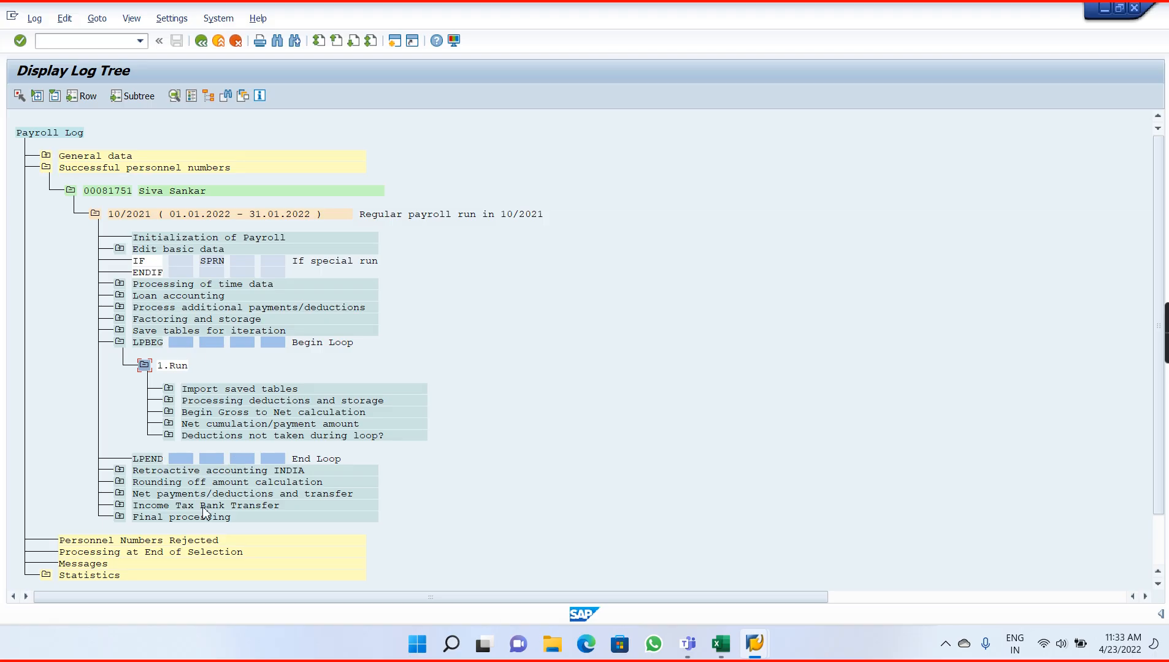
{"action": "left_click", "coordinate": [120, 504]}
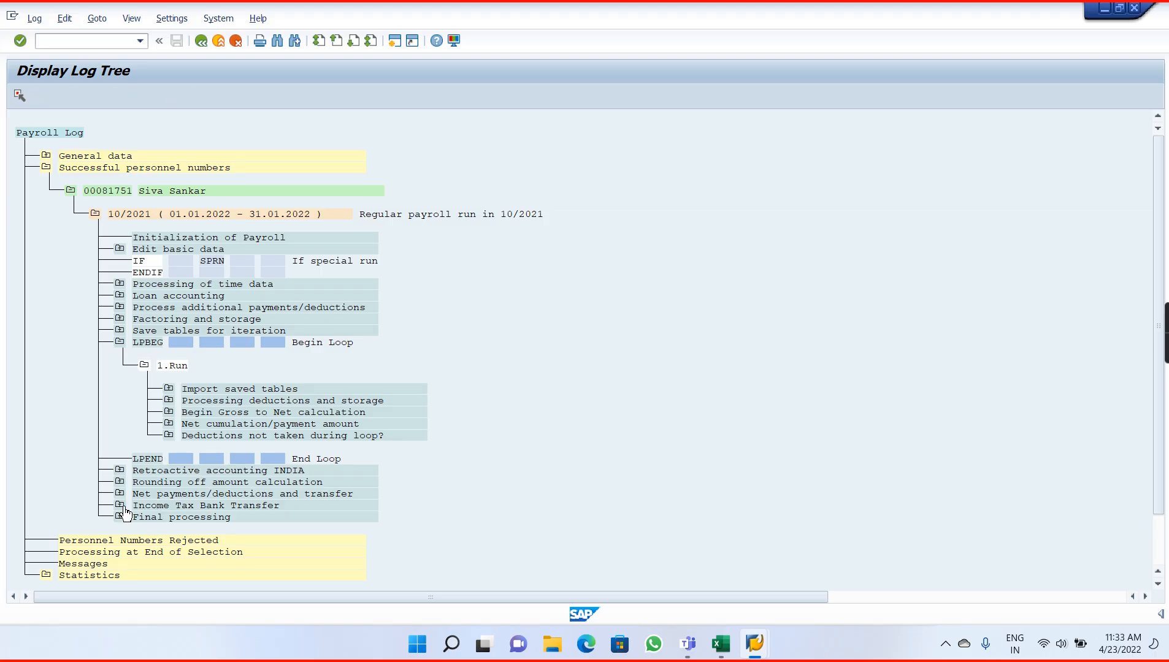
{"action": "left_click", "coordinate": [143, 529]}
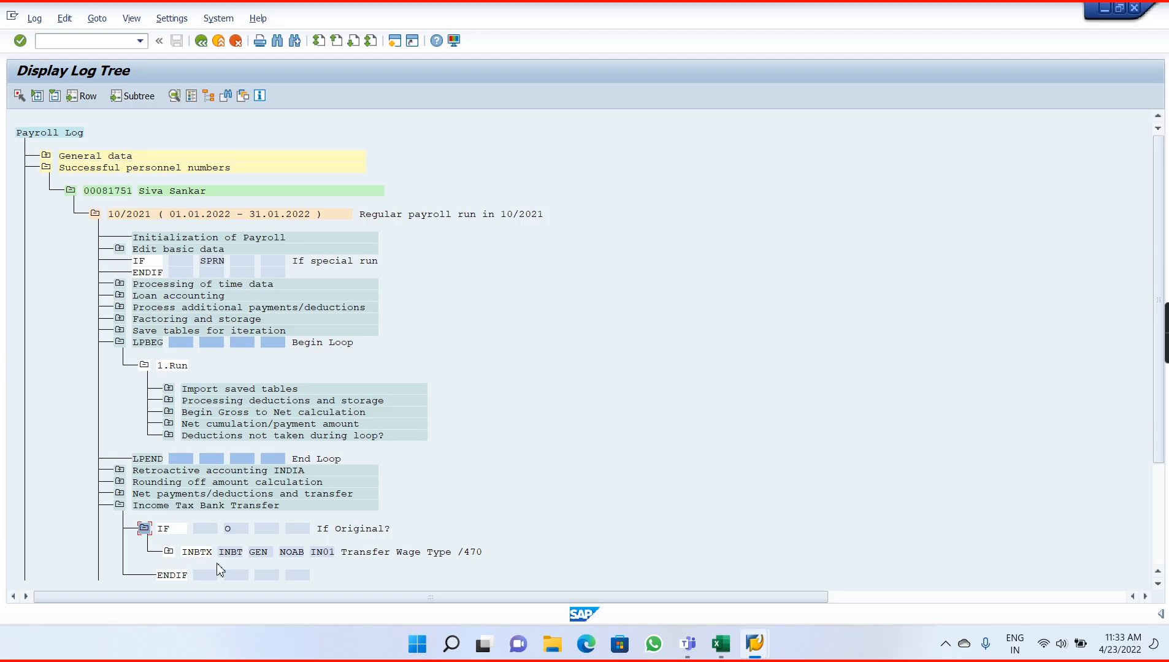
Collapse the Income Tax Bank Transfer node and exit the payroll log display.
{"action": "left_click", "coordinate": [120, 509]}
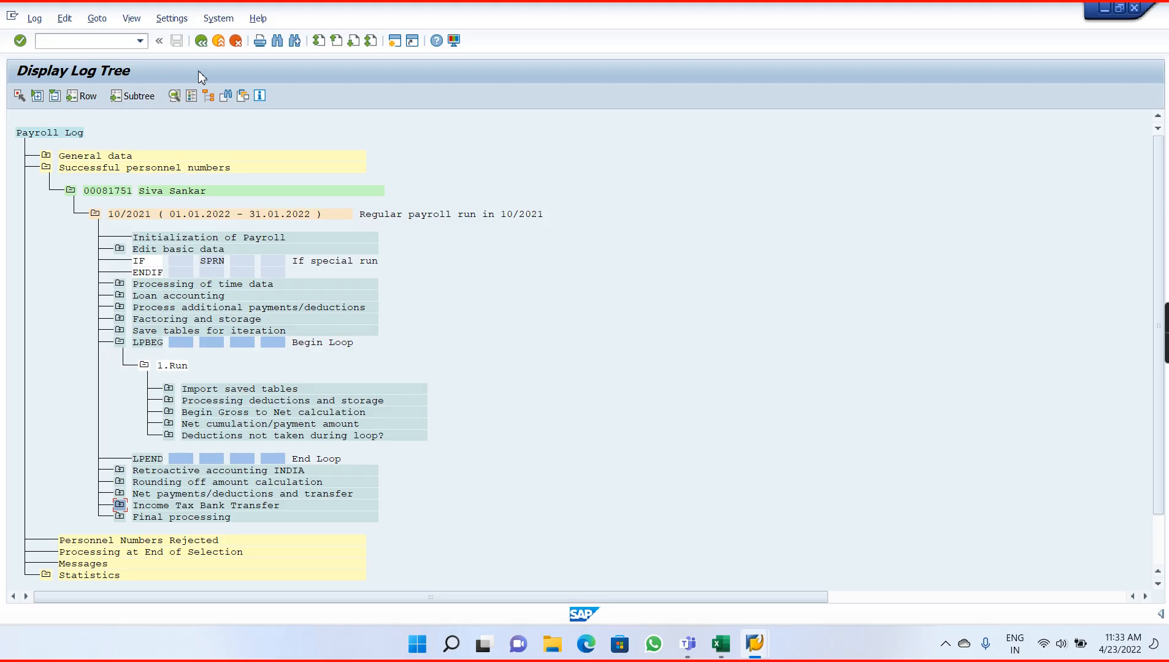
{"action": "left_click", "coordinate": [201, 40]}
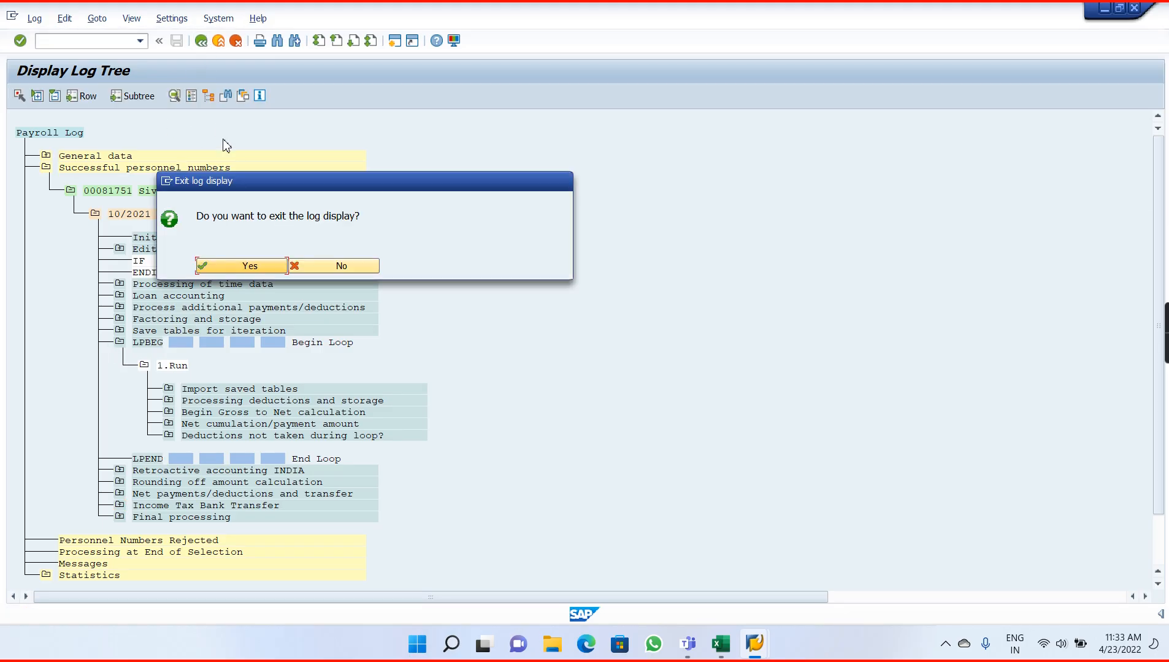
{"action": "left_click", "coordinate": [250, 266]}
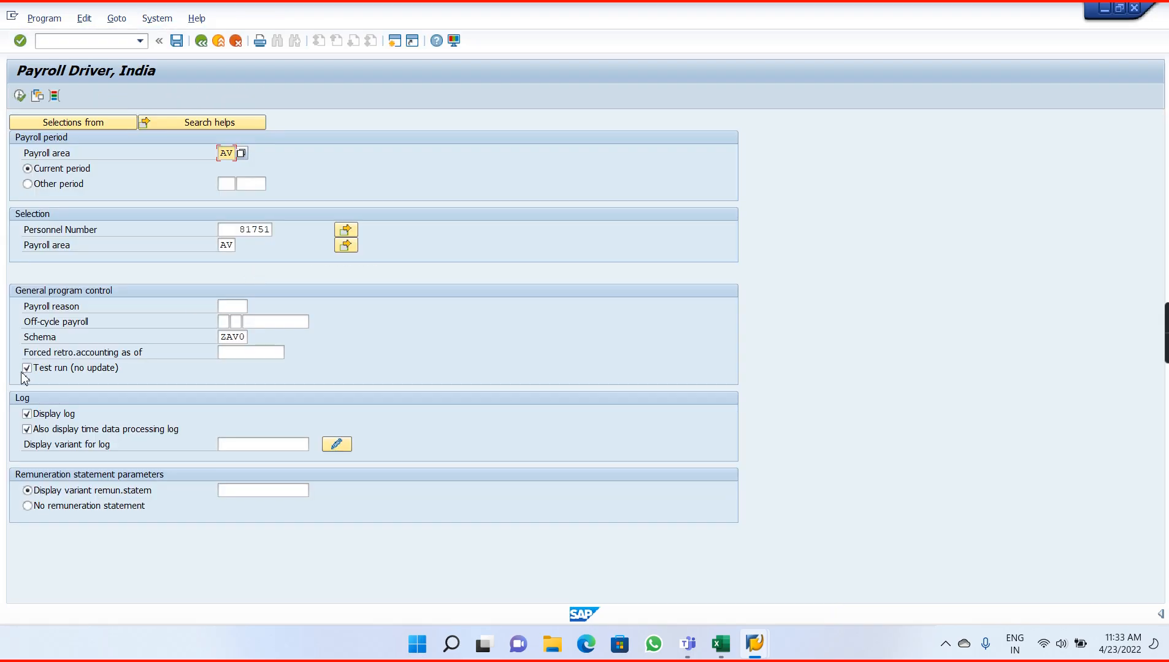
Run payroll for the employee with Test run (no update) switched off and exit the payroll log.
{"action": "left_click", "coordinate": [27, 371]}
{"action": "left_click", "coordinate": [19, 96]}
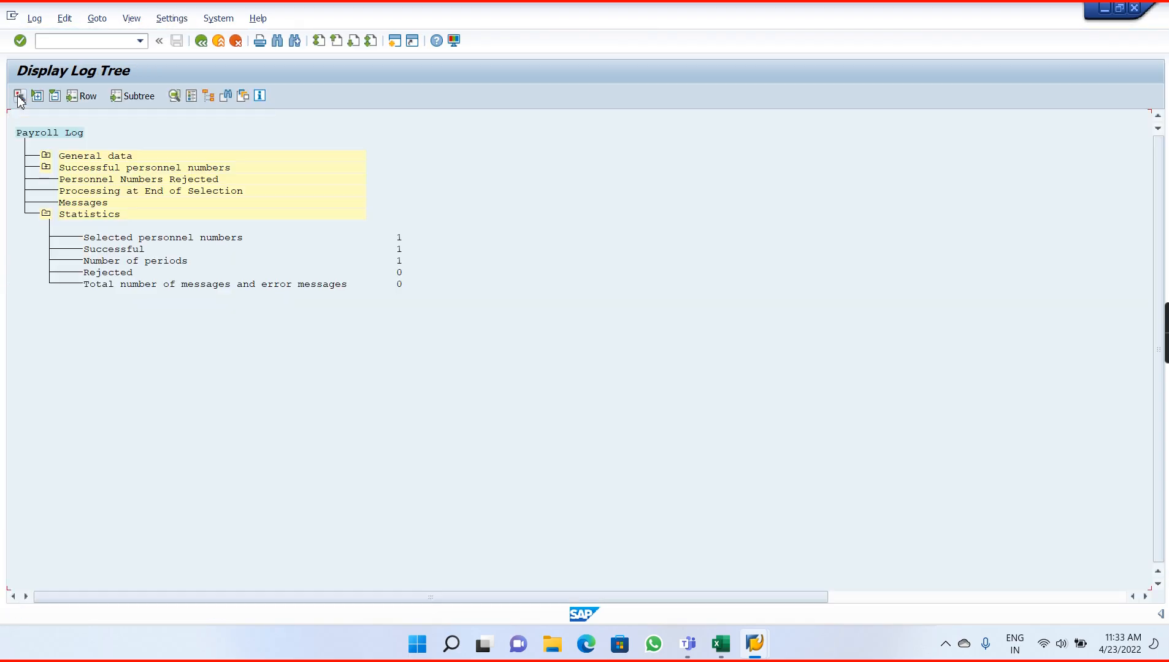
{"action": "left_click", "coordinate": [201, 42]}
{"action": "left_click", "coordinate": [250, 265]}
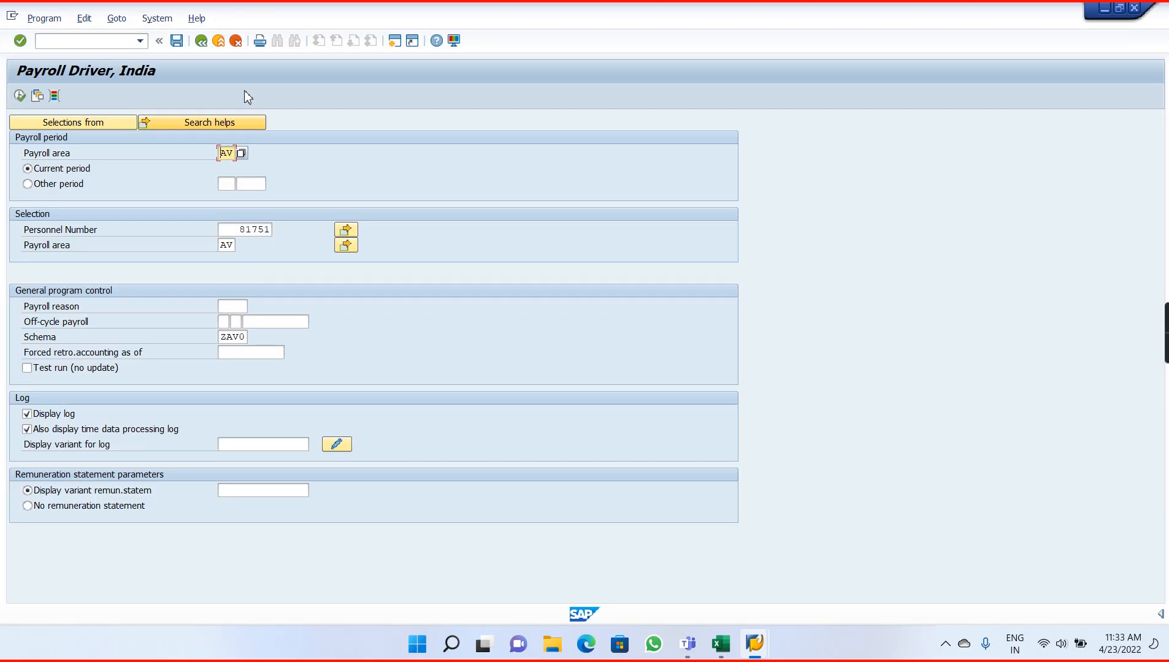
Open transaction PU01 in a new session.
{"action": "left_click", "coordinate": [108, 41]}
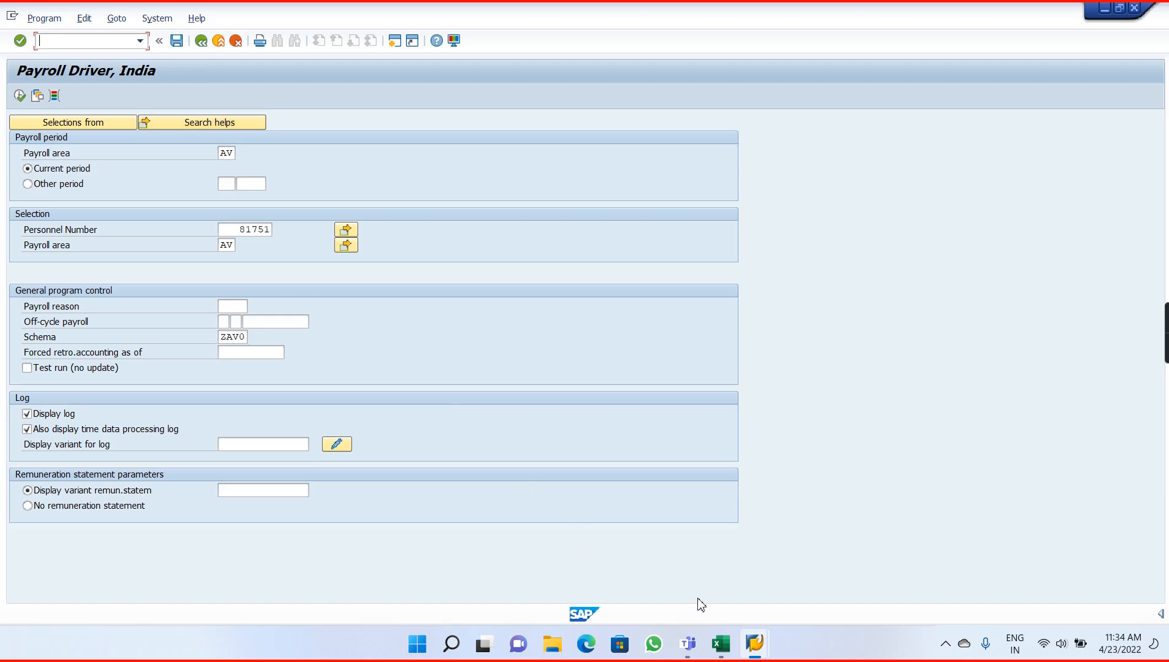
{"action": "type", "text": "/np"}
{"action": "key", "text": "BackSpace"}
{"action": "key", "text": "BackSpace"}
{"action": "key", "text": "BackSpace"}
{"action": "type", "text": "/opu01"}
{"action": "key", "text": "Return"}
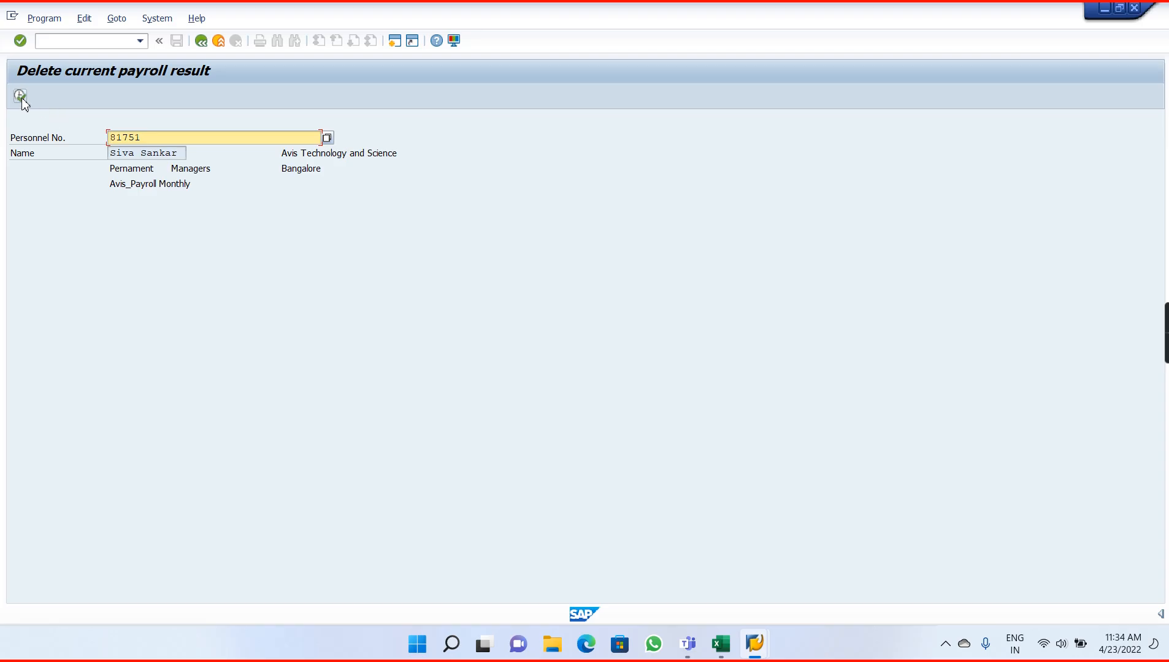
Delete the employee's current payroll result for period 202110, confirm the deletion and return to SAP Easy Access.
{"action": "left_click", "coordinate": [20, 96]}
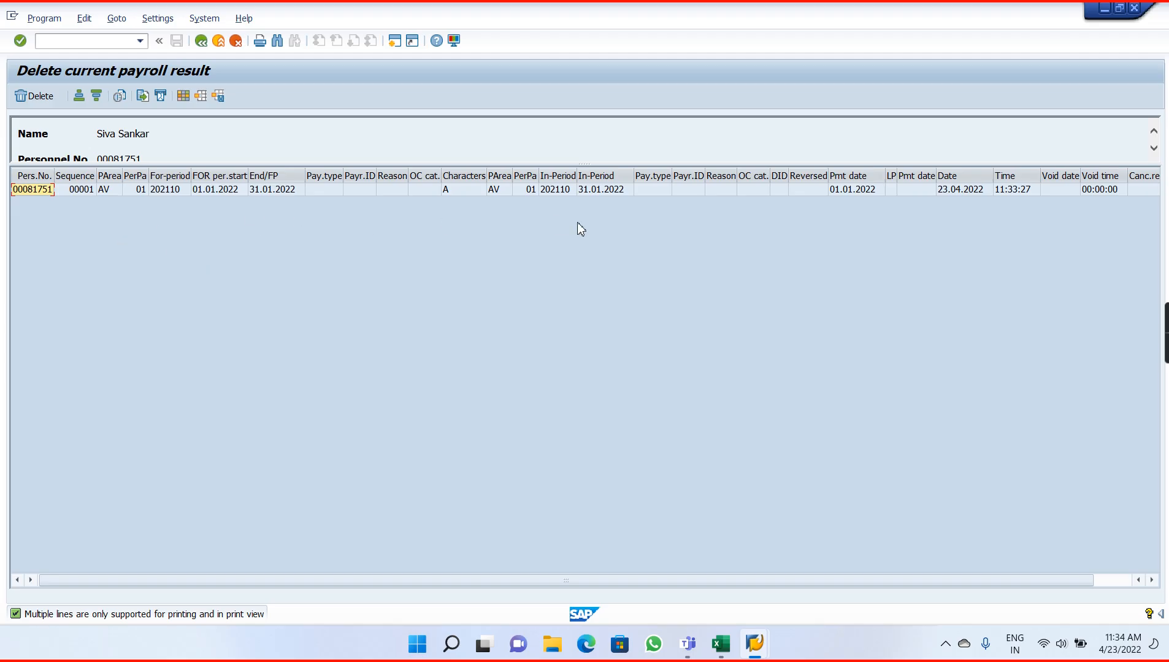
{"action": "left_click", "coordinate": [22, 193]}
{"action": "left_click", "coordinate": [32, 100]}
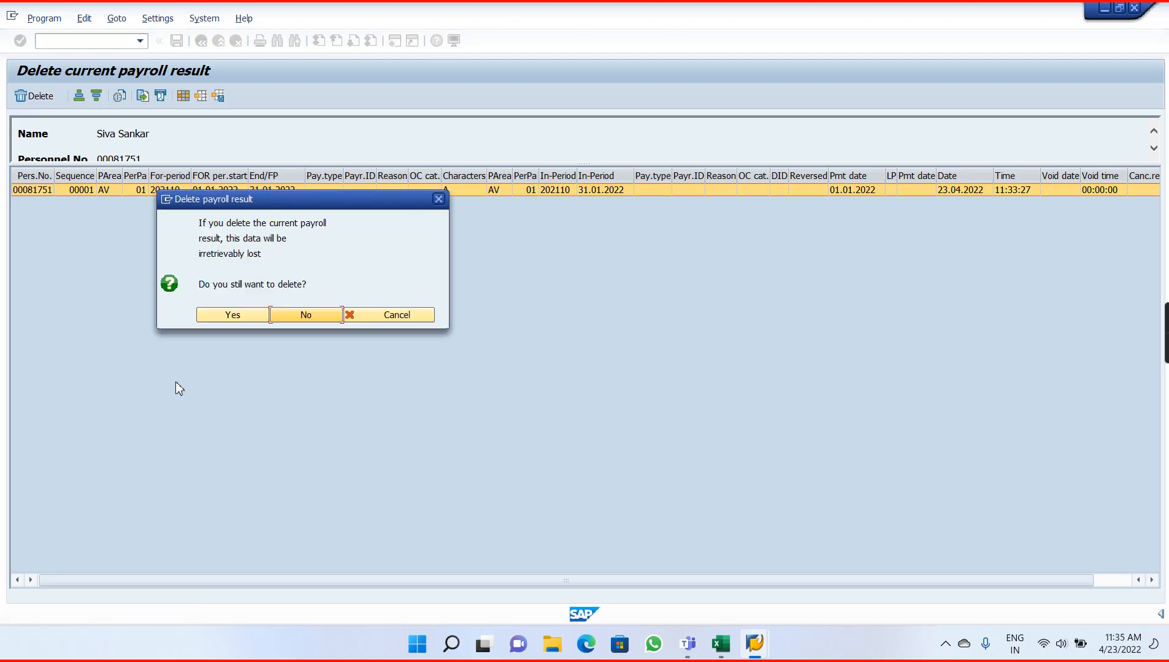
{"action": "left_click", "coordinate": [238, 316]}
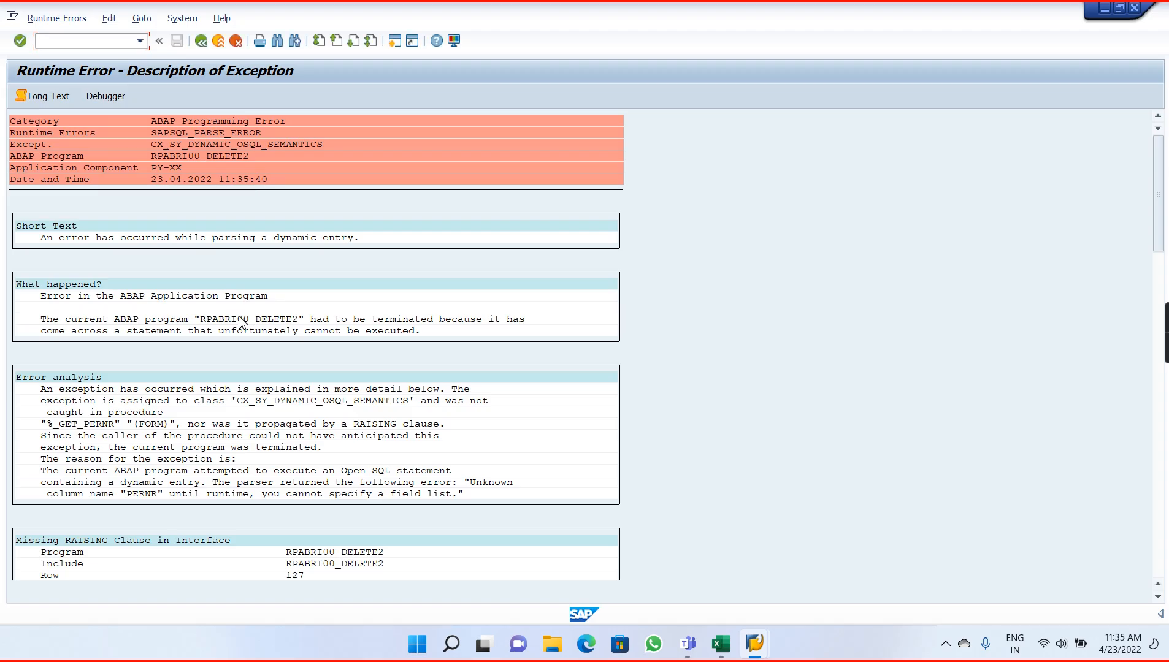
{"action": "left_click", "coordinate": [212, 41]}
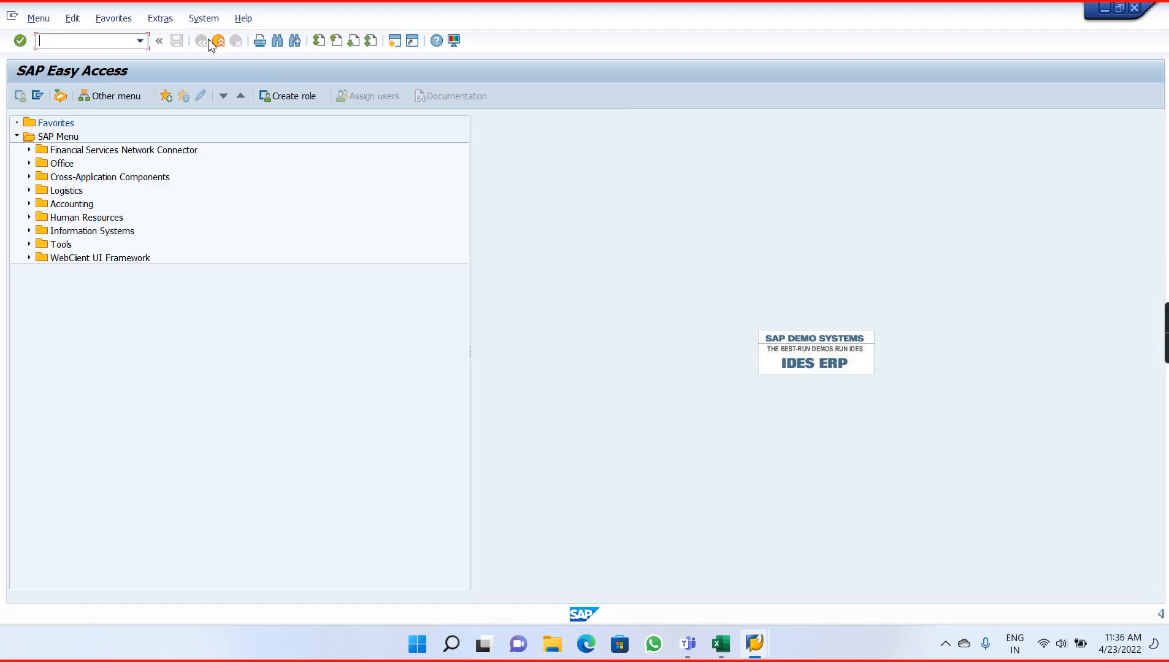
Reopen transaction PU01, check whether the employee still has payroll results, and return to SAP Easy Access.
{"action": "type", "text": "pa"}
{"action": "key", "text": "BackSpace"}
{"action": "key", "text": "BackSpace"}
{"action": "type", "text": "pu01"}
{"action": "key", "text": "Return"}
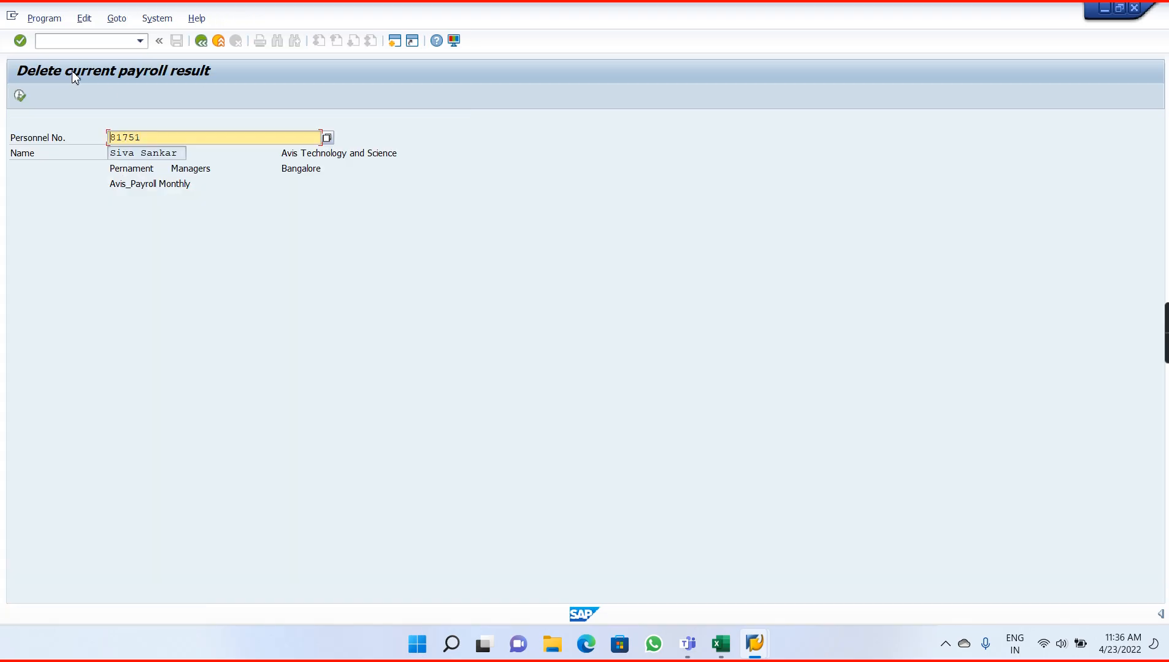
{"action": "left_click", "coordinate": [21, 97]}
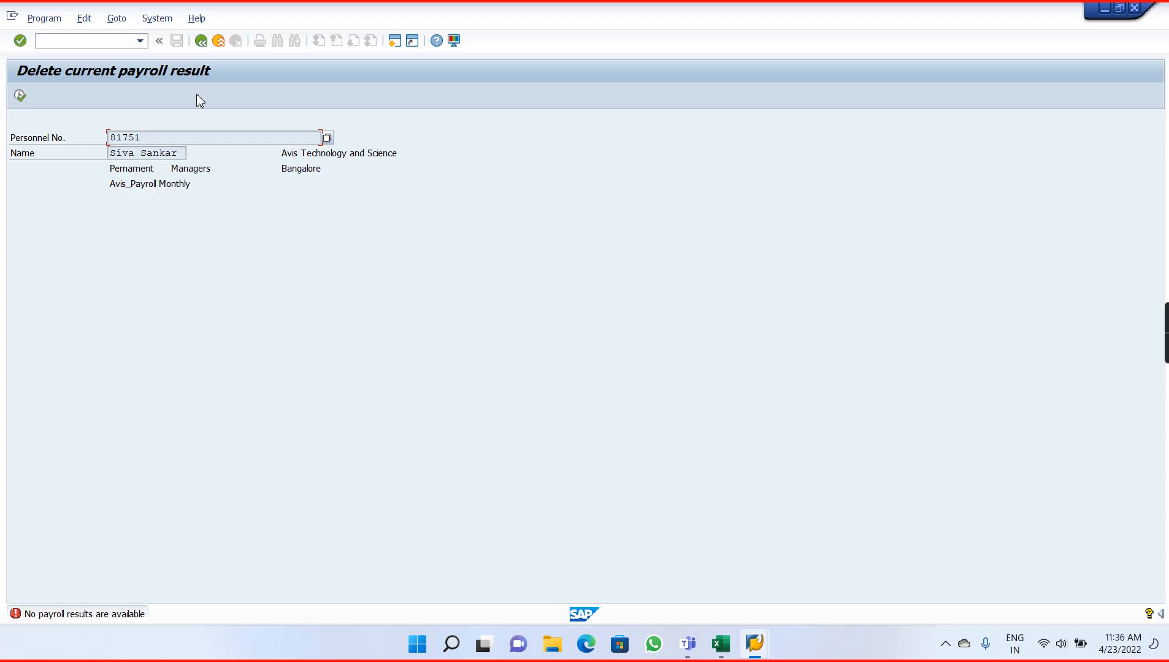
{"action": "left_click", "coordinate": [201, 41]}
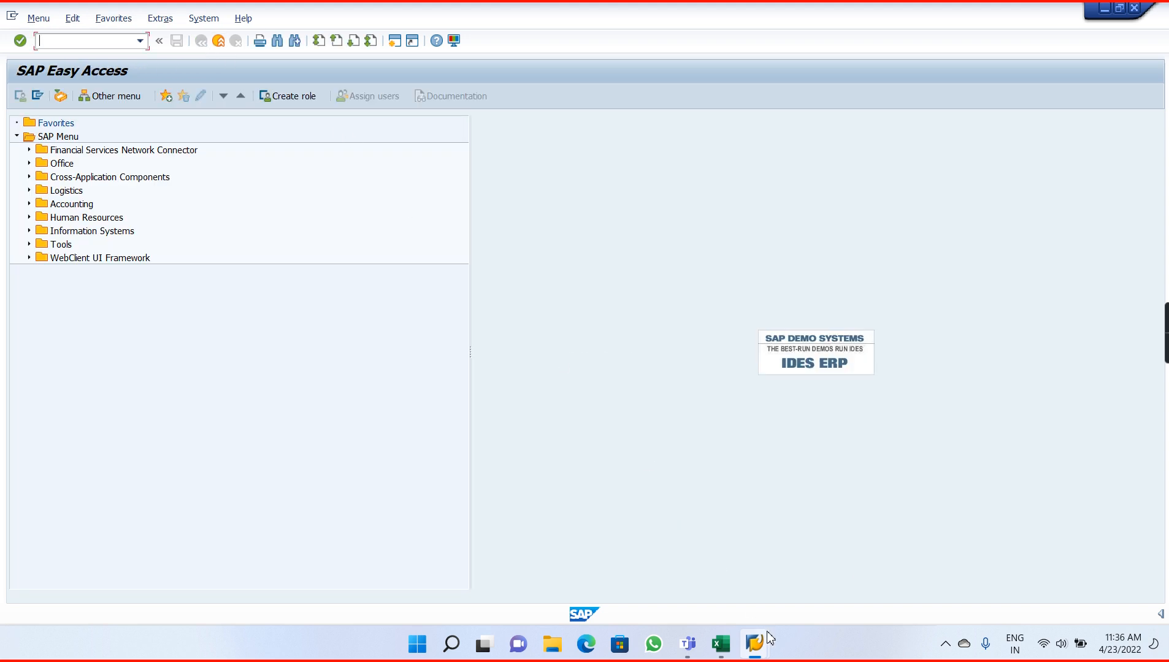
Switch to the Detail View of Log session and try to close it.
{"action": "mouse_move", "coordinate": [766, 647]}
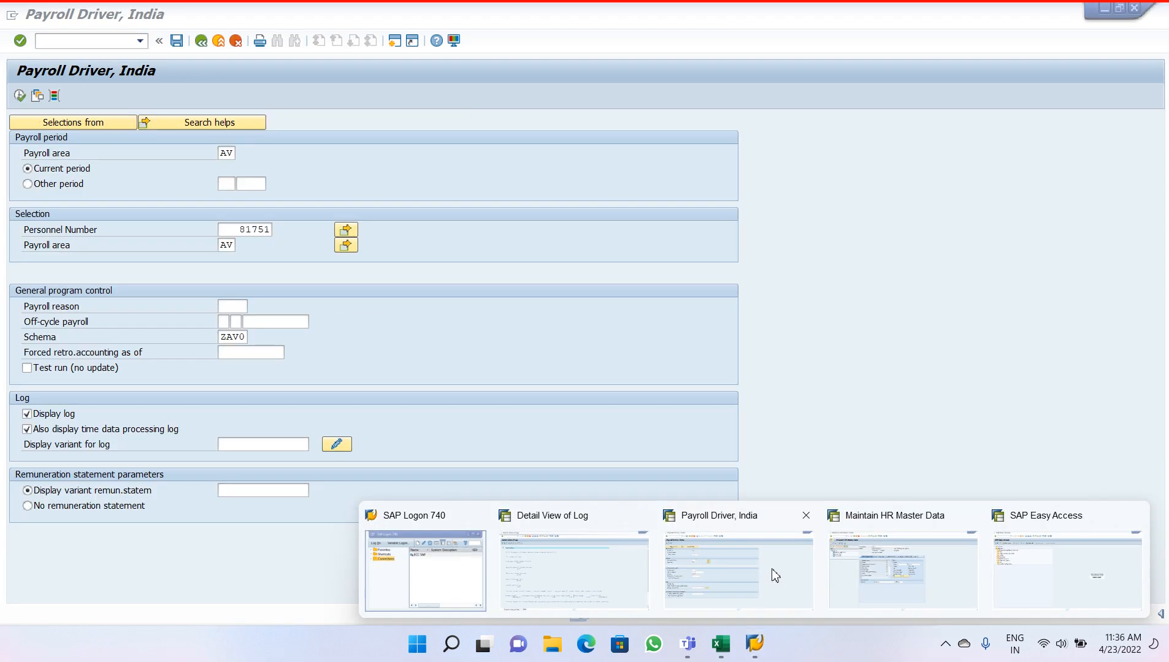
{"action": "left_click", "coordinate": [772, 573]}
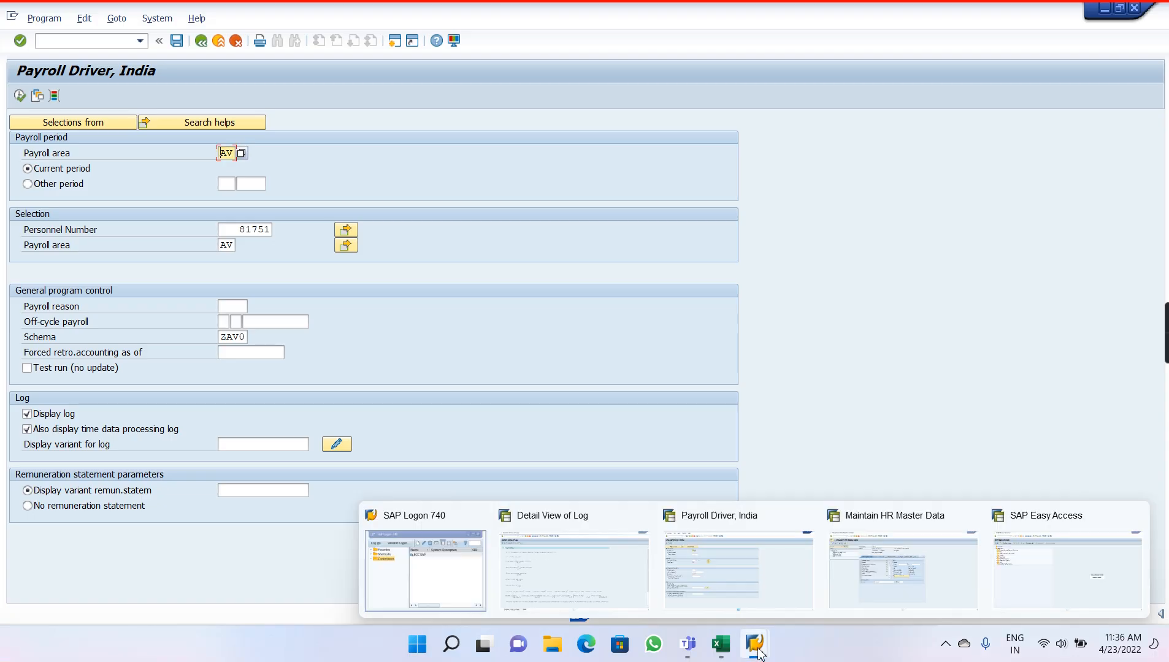
{"action": "mouse_move", "coordinate": [758, 651]}
{"action": "left_click", "coordinate": [620, 576]}
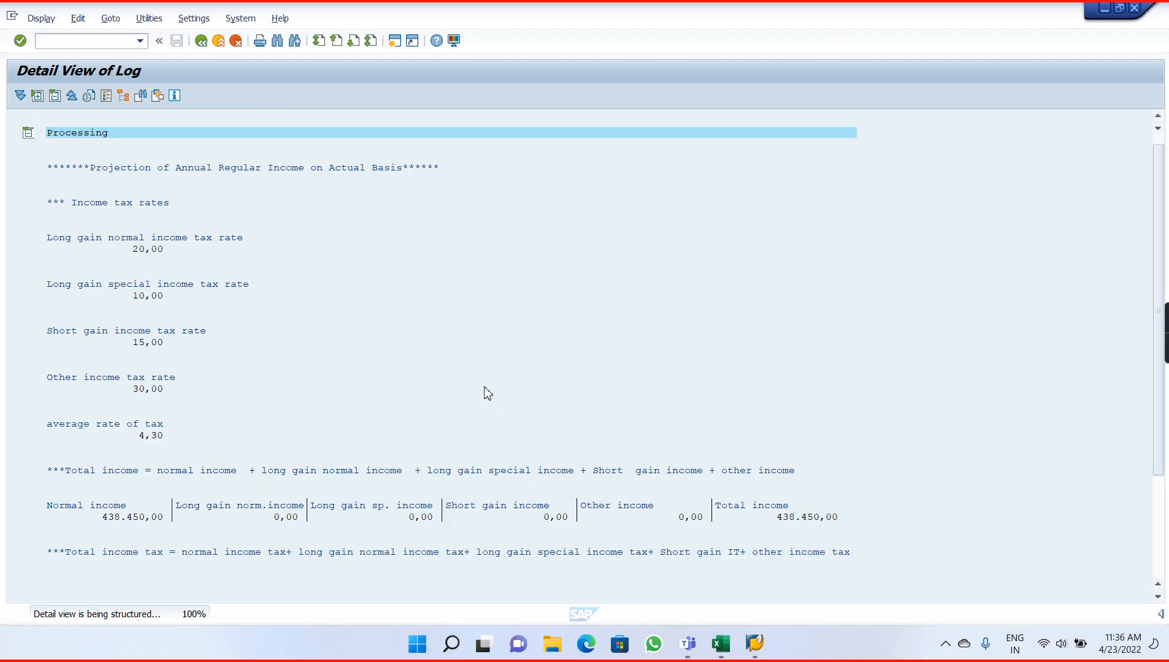
{"action": "left_click", "coordinate": [17, 17]}
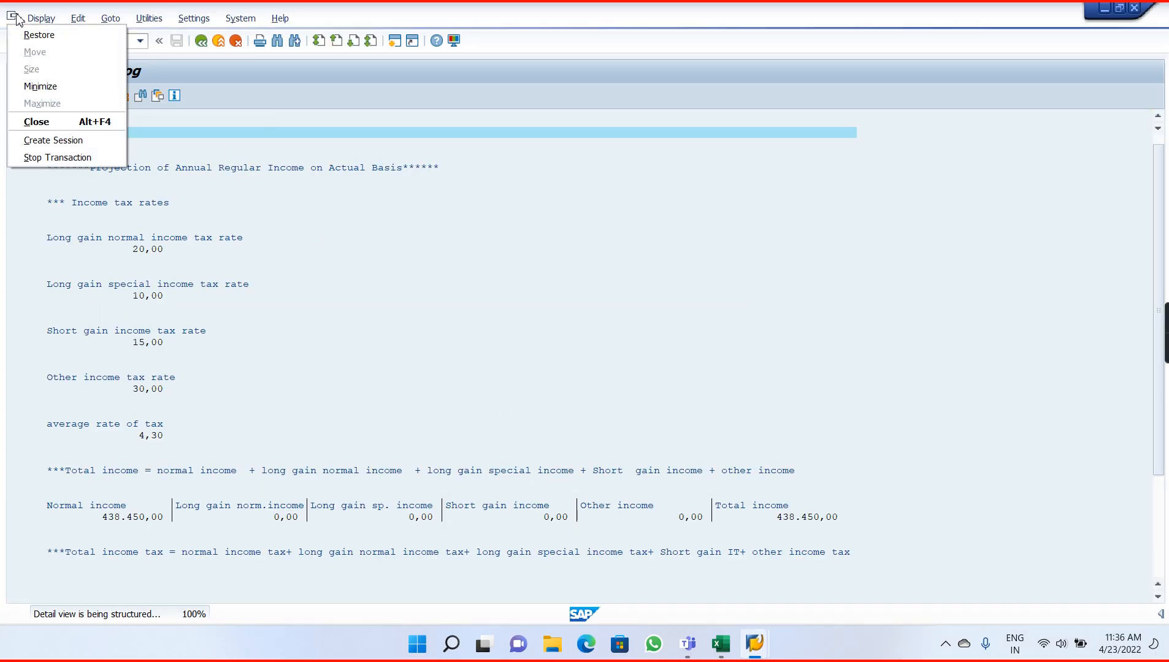
{"action": "left_click", "coordinate": [86, 122]}
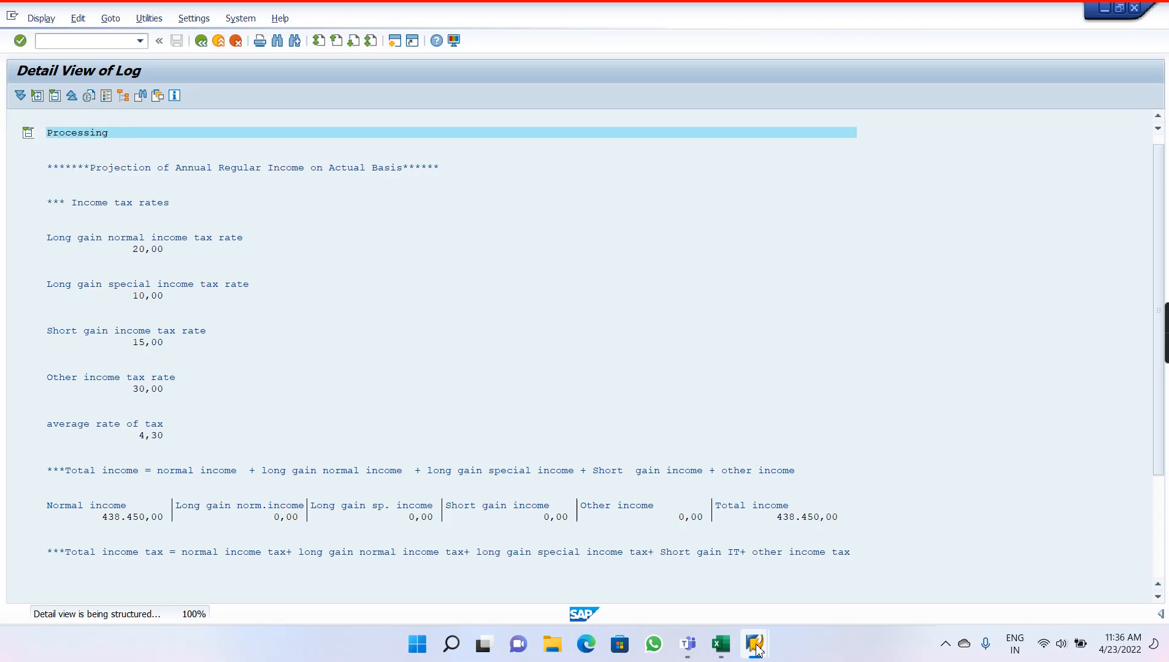
Go to the SAP Easy Access session, open transaction PA03 and enter payroll area AV.
{"action": "mouse_move", "coordinate": [755, 642]}
{"action": "left_click", "coordinate": [861, 561]}
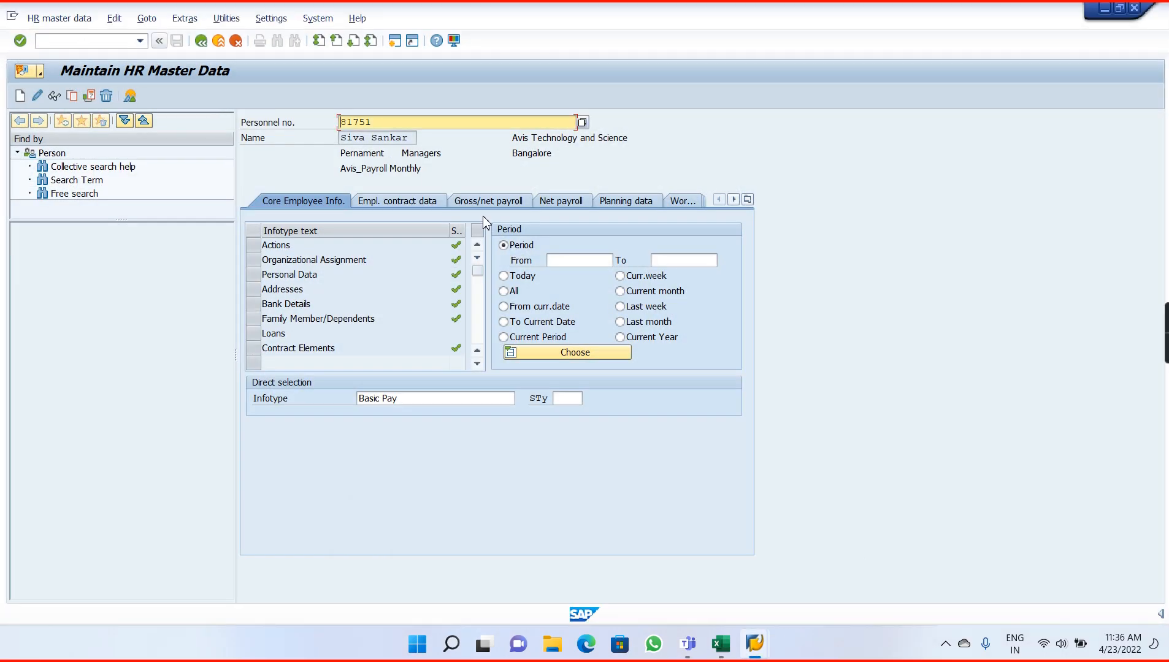
{"action": "left_click", "coordinate": [754, 642]}
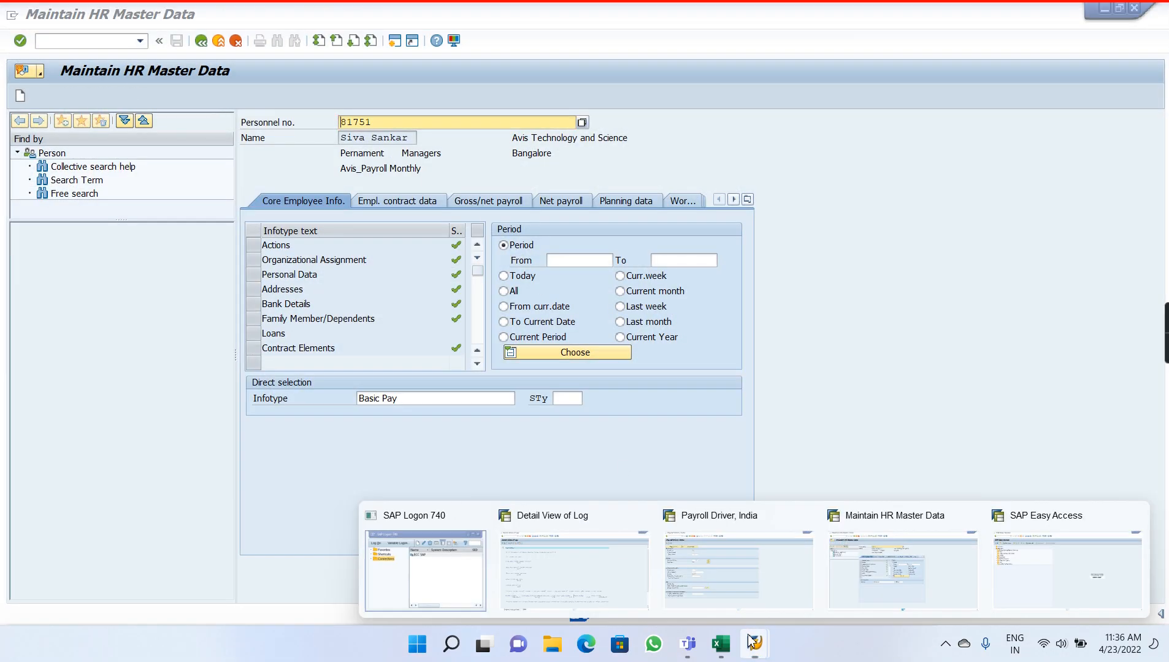
{"action": "left_click", "coordinate": [1078, 568]}
{"action": "type", "text": "pa03"}
{"action": "key", "text": "Return"}
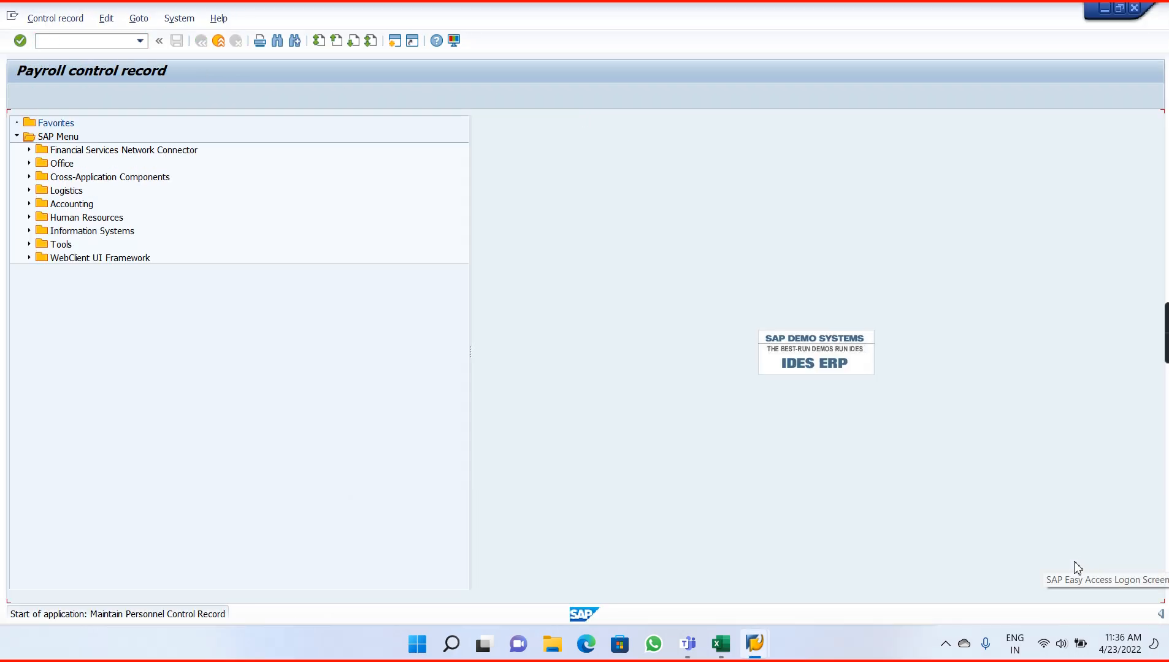
{"action": "type", "text": "AV"}
{"action": "key", "text": "Return"}
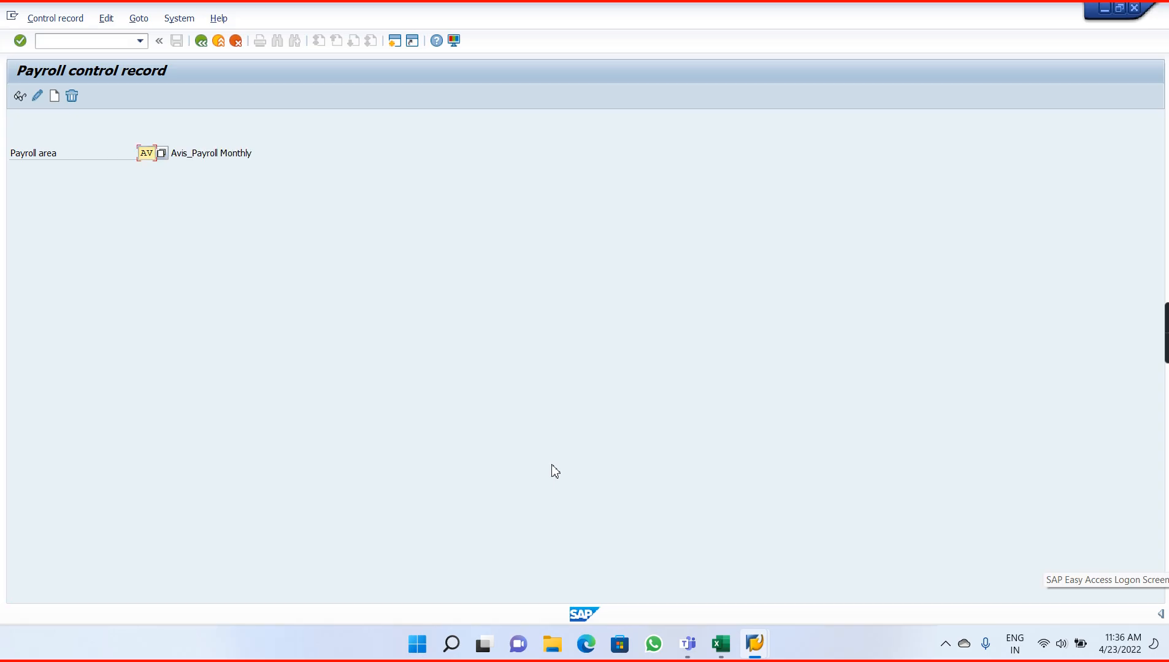
Examine the payroll status and period in payroll area AV's control record in display and change modes.
{"action": "left_click", "coordinate": [21, 100]}
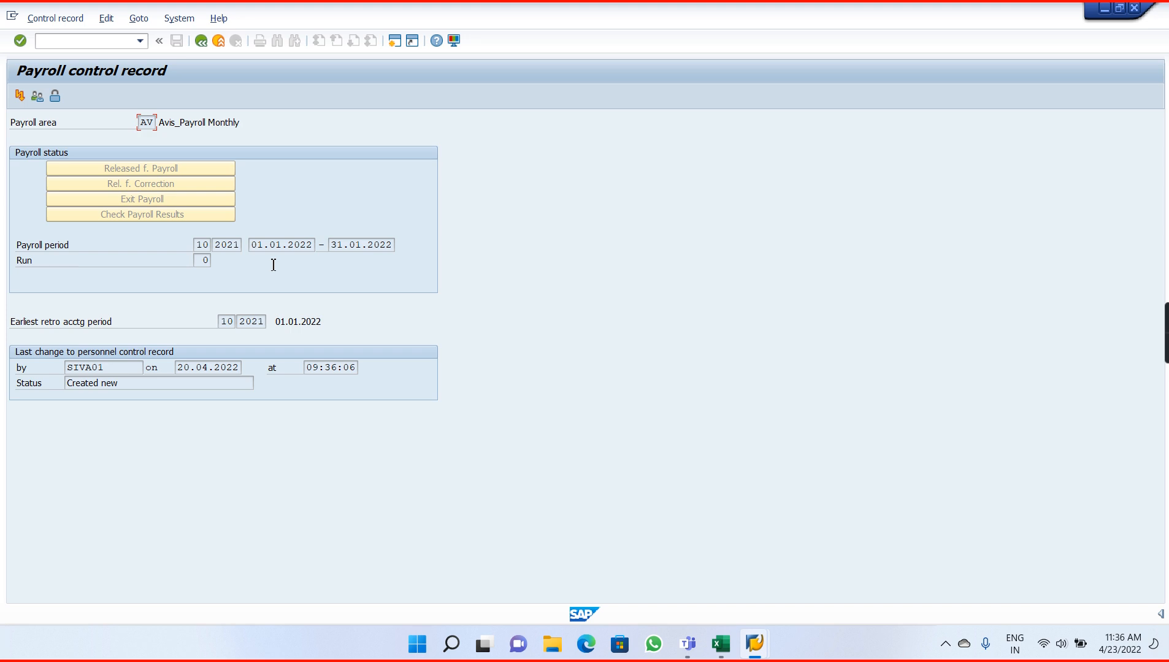
{"action": "left_click", "coordinate": [201, 41]}
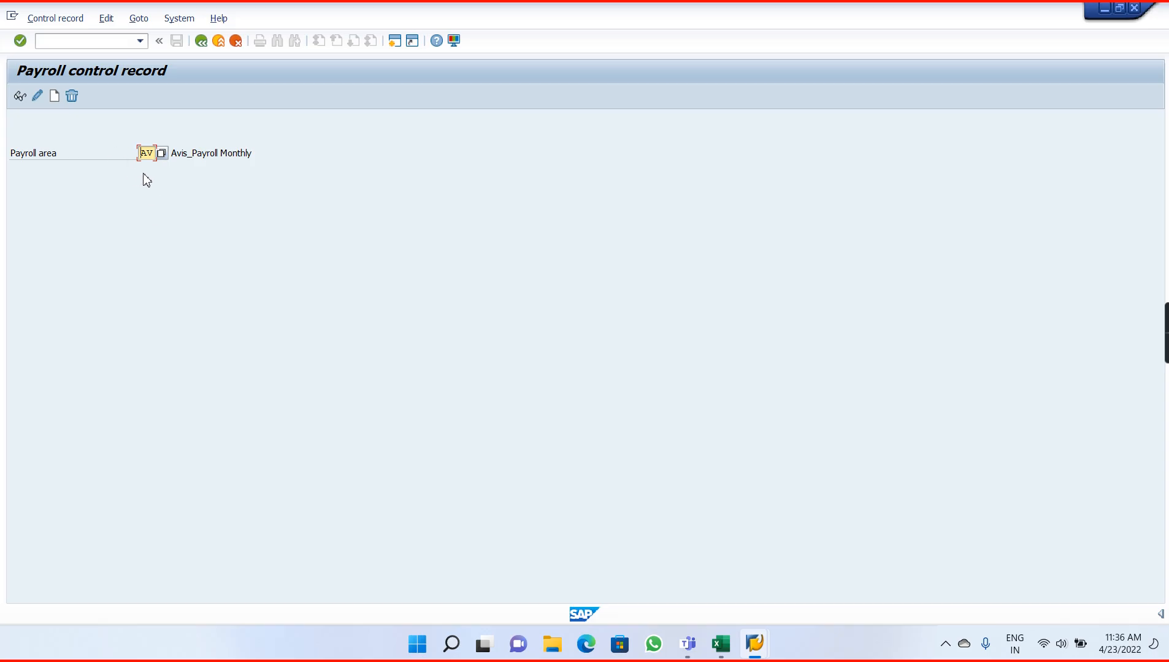
{"action": "left_click", "coordinate": [37, 96]}
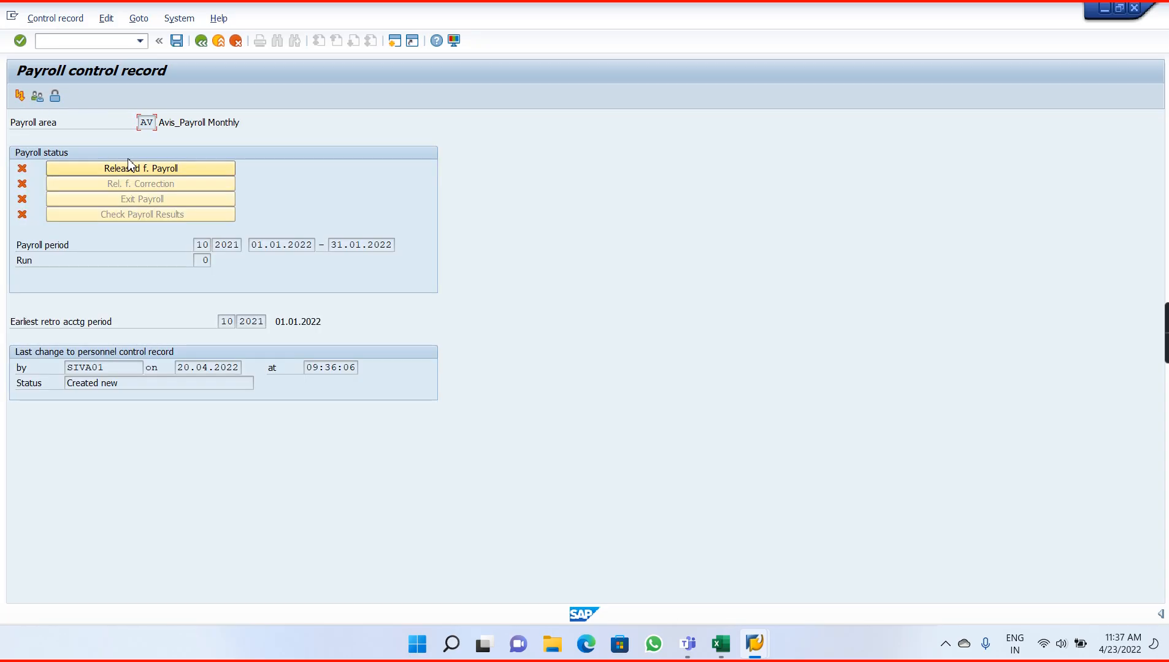
{"action": "left_click", "coordinate": [200, 41]}
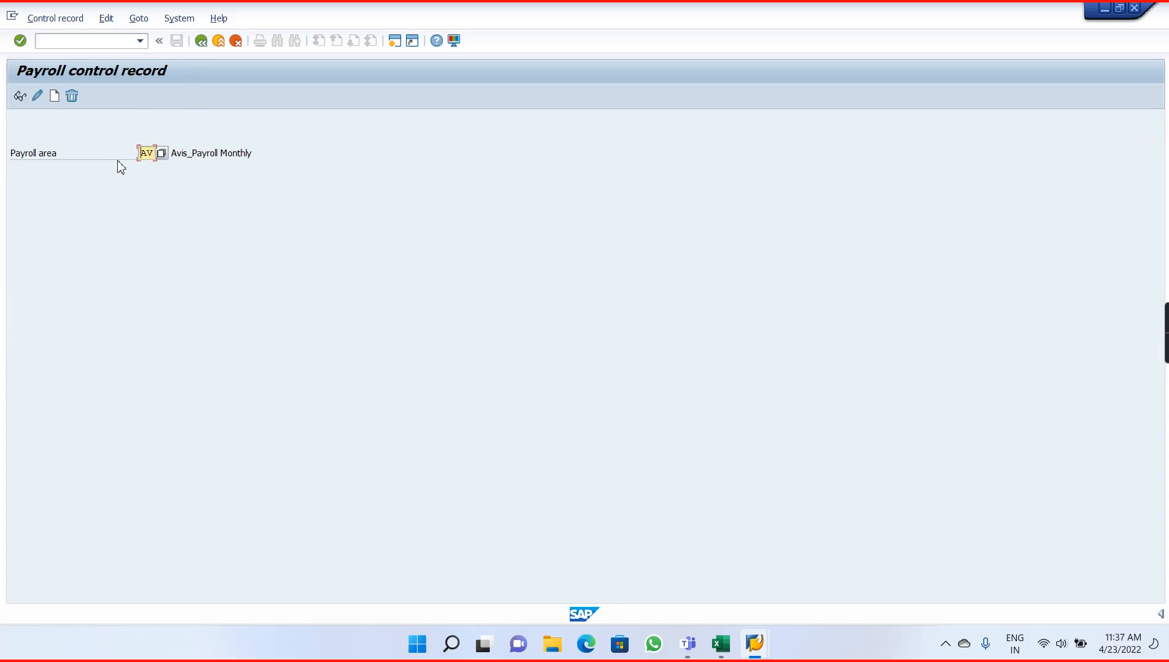
Delete payroll area AV's control record and recreate it with payroll period and earliest retro accounting period 09 2021.
{"action": "left_click", "coordinate": [72, 96]}
{"action": "left_click", "coordinate": [20, 96]}
{"action": "left_click", "coordinate": [55, 96]}
{"action": "type", "text": "09 2021"}
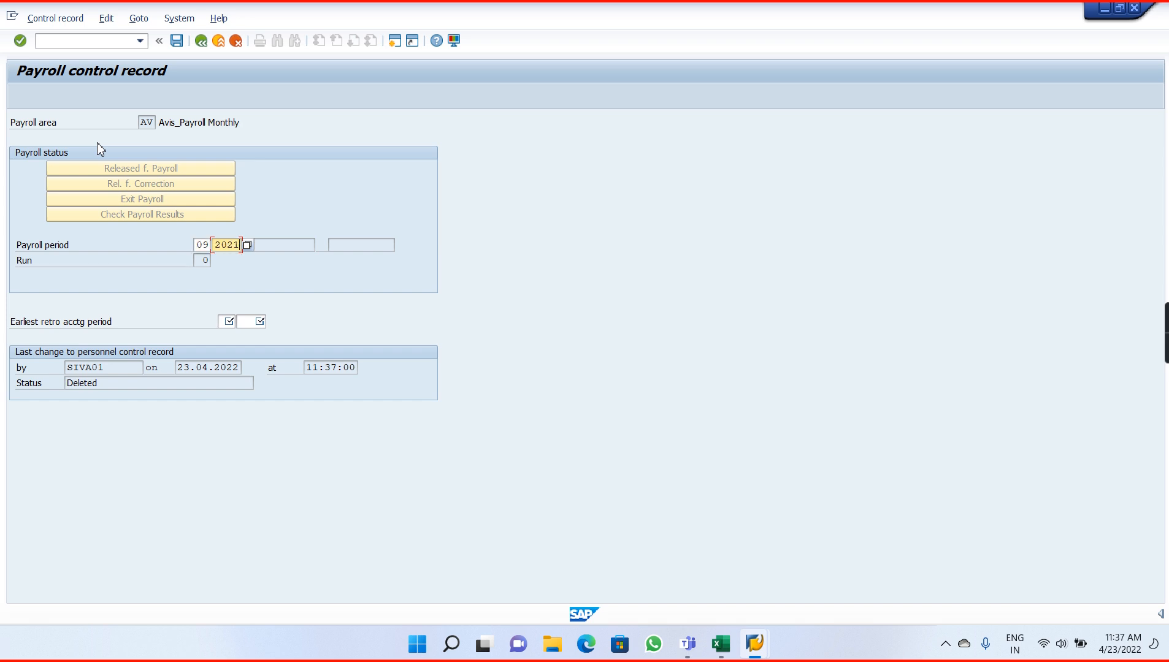
{"action": "key", "text": "Tab"}
{"action": "type", "text": "09"}
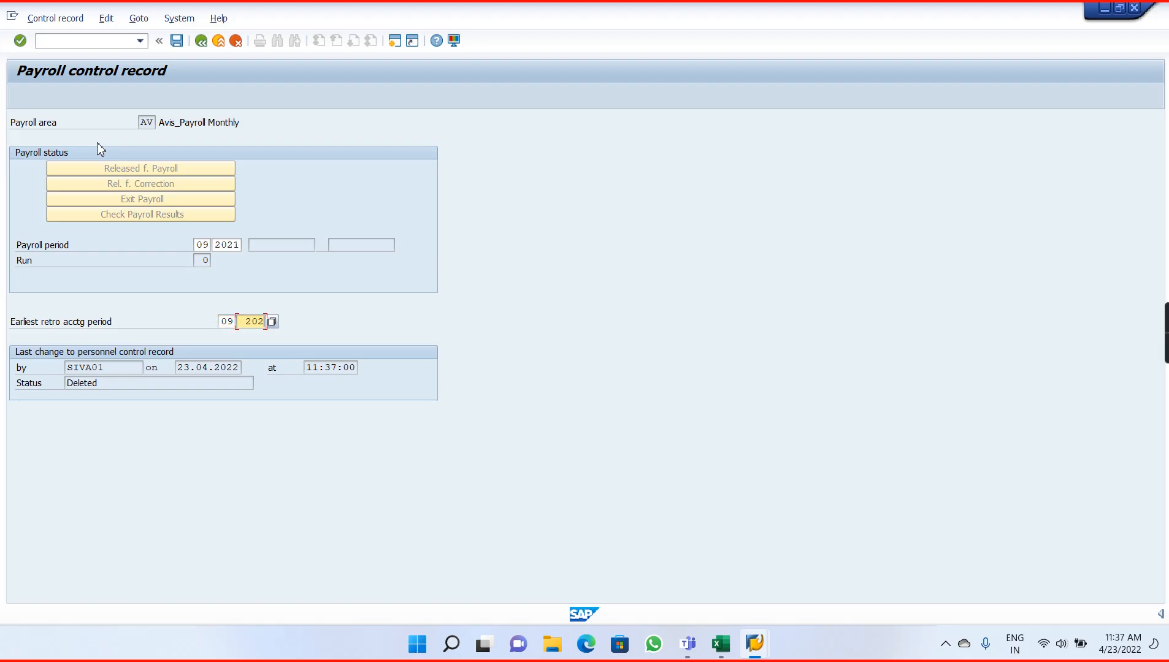
{"action": "key", "text": "Return"}
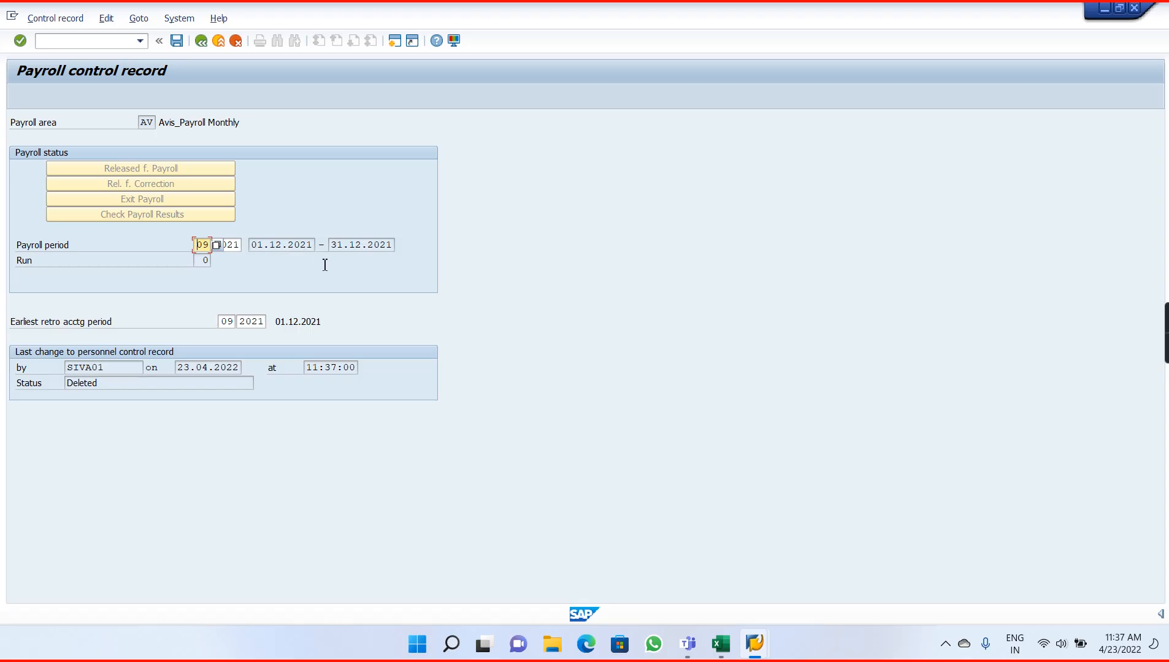
{"action": "left_click", "coordinate": [177, 41]}
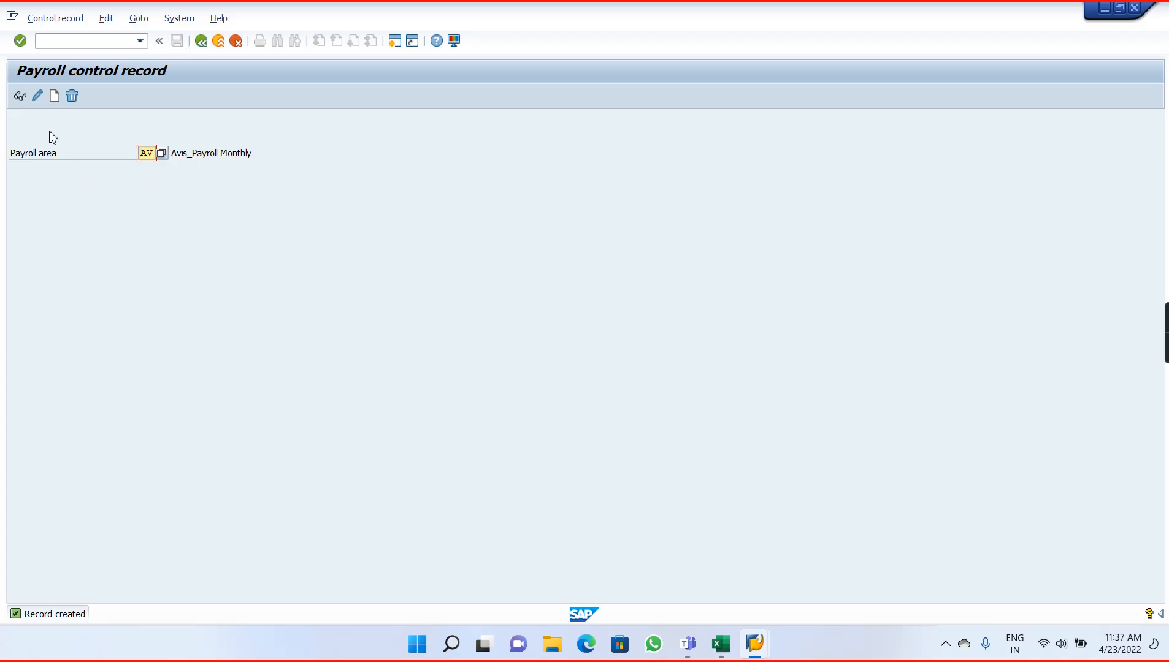
Release payroll area AV for payroll, advancing it to period 10 2021, and save the control record.
{"action": "left_click", "coordinate": [37, 98]}
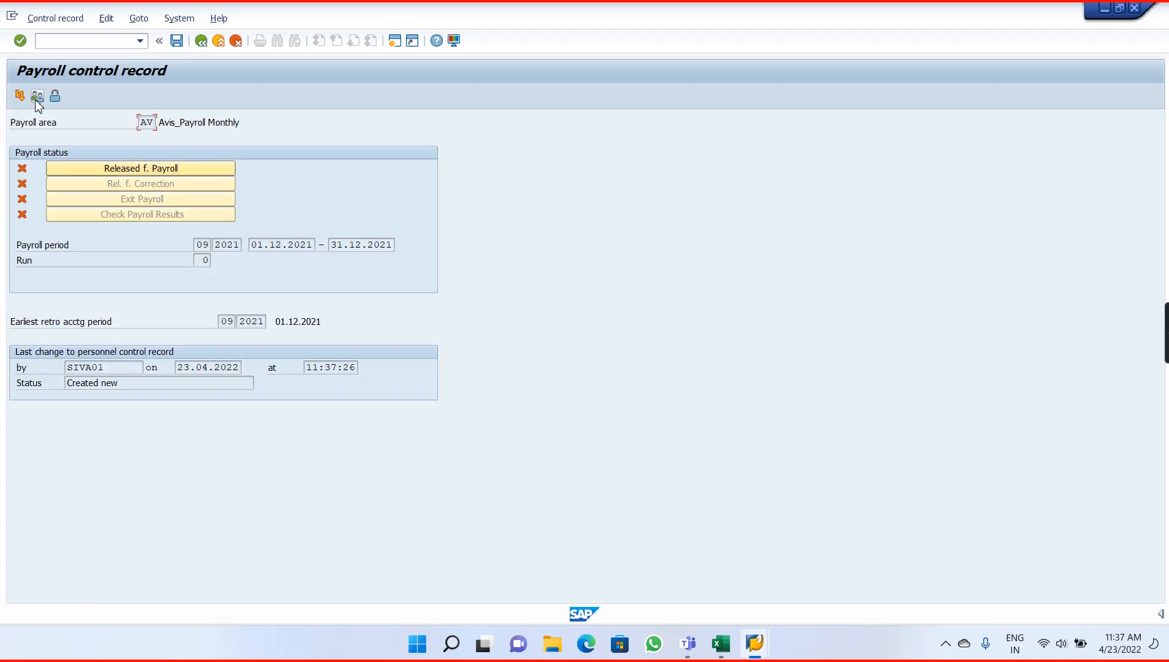
{"action": "left_click", "coordinate": [158, 169]}
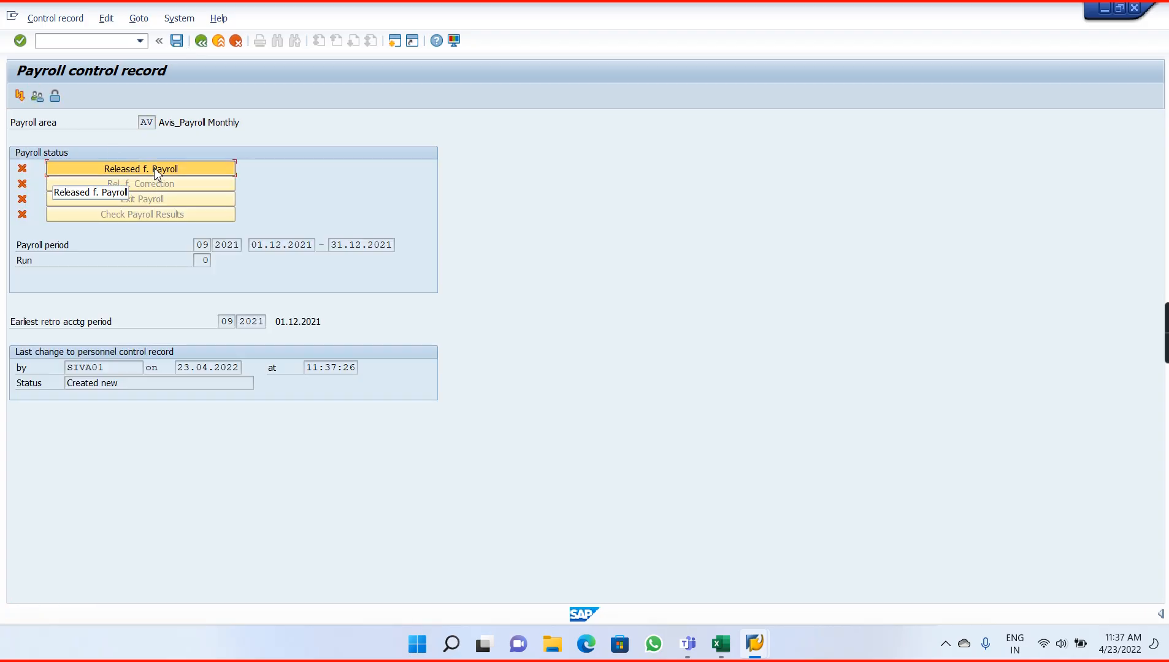
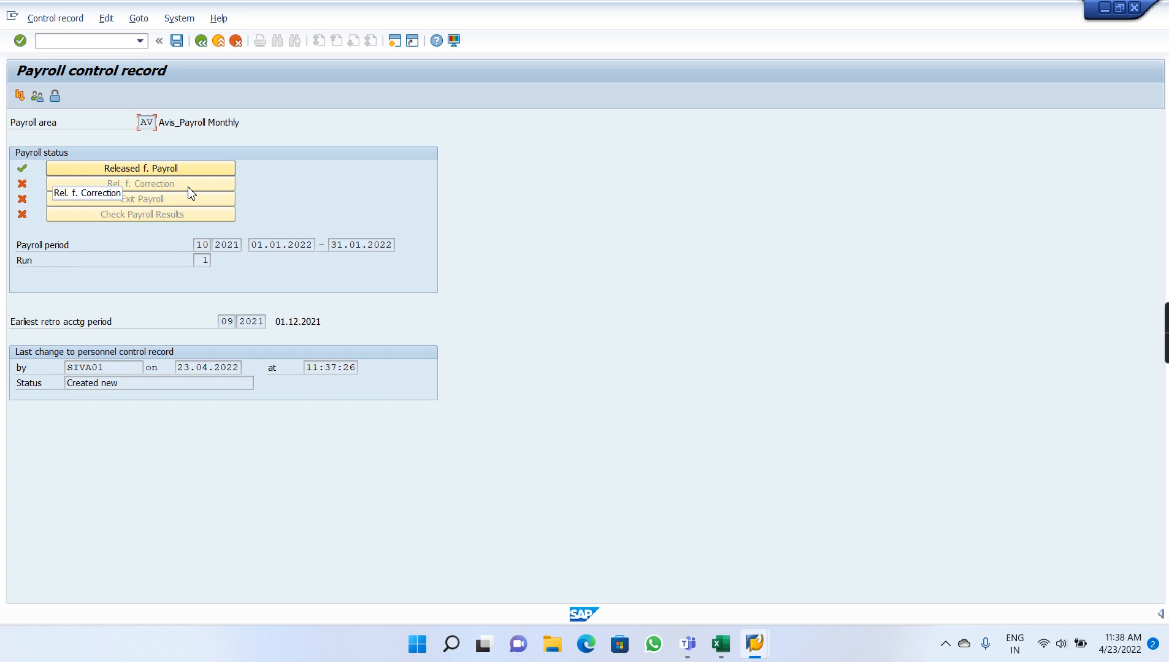
{"action": "left_click", "coordinate": [177, 44]}
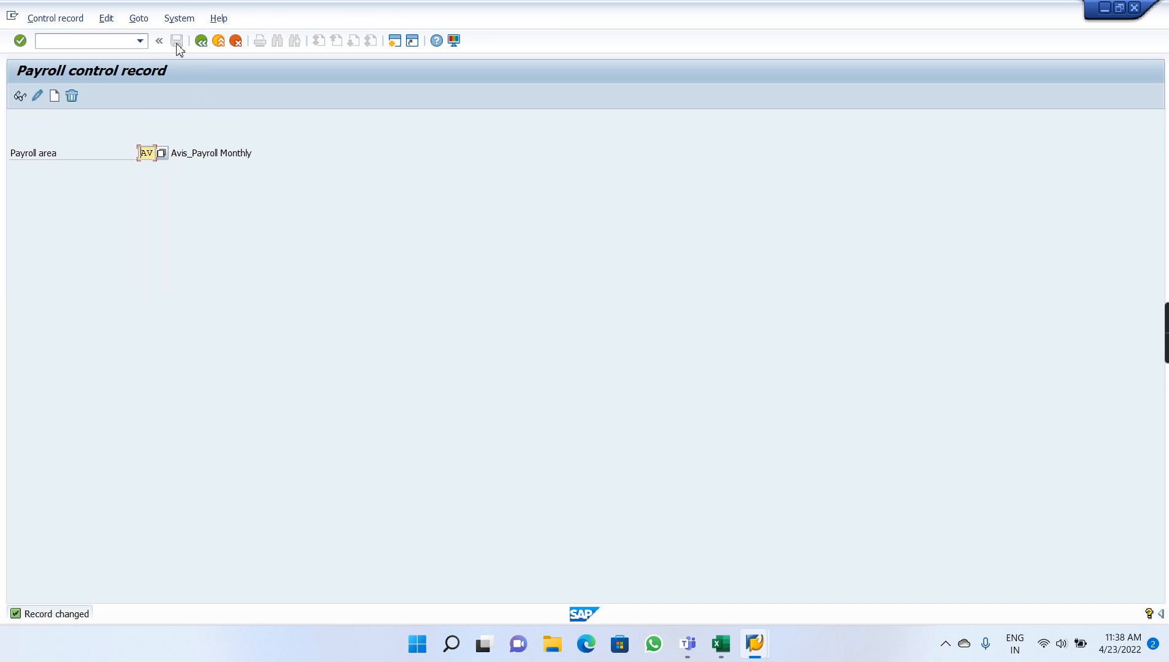
Switch to the HR master data session and select infotype 14, Recurring Payments/Deductions, with subtype 0004 Medical Allowance for the employee.
{"action": "key", "text": "alt+Tab"}
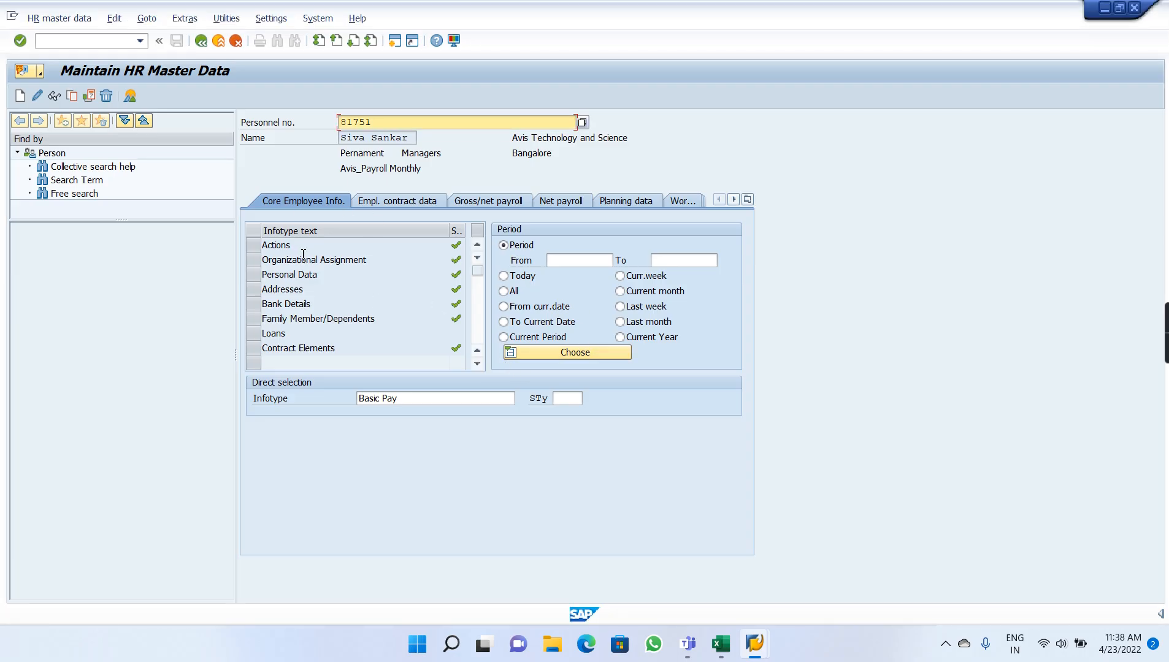
{"action": "left_click", "coordinate": [408, 398]}
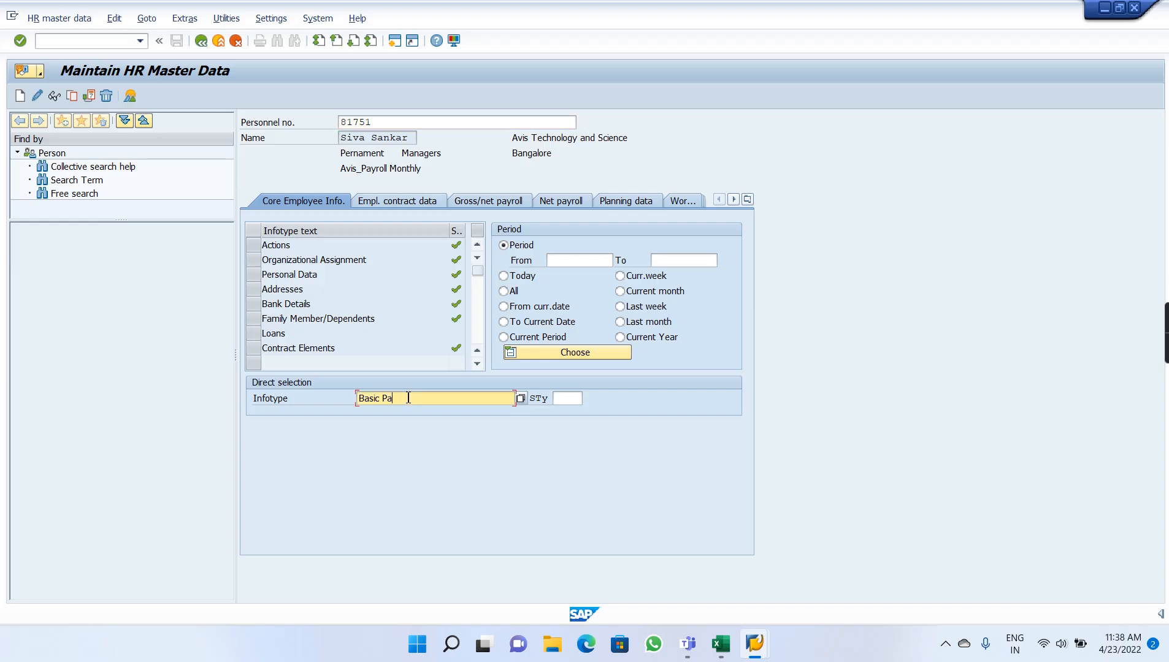
{"action": "type", "text": "14"}
{"action": "key", "text": "Return"}
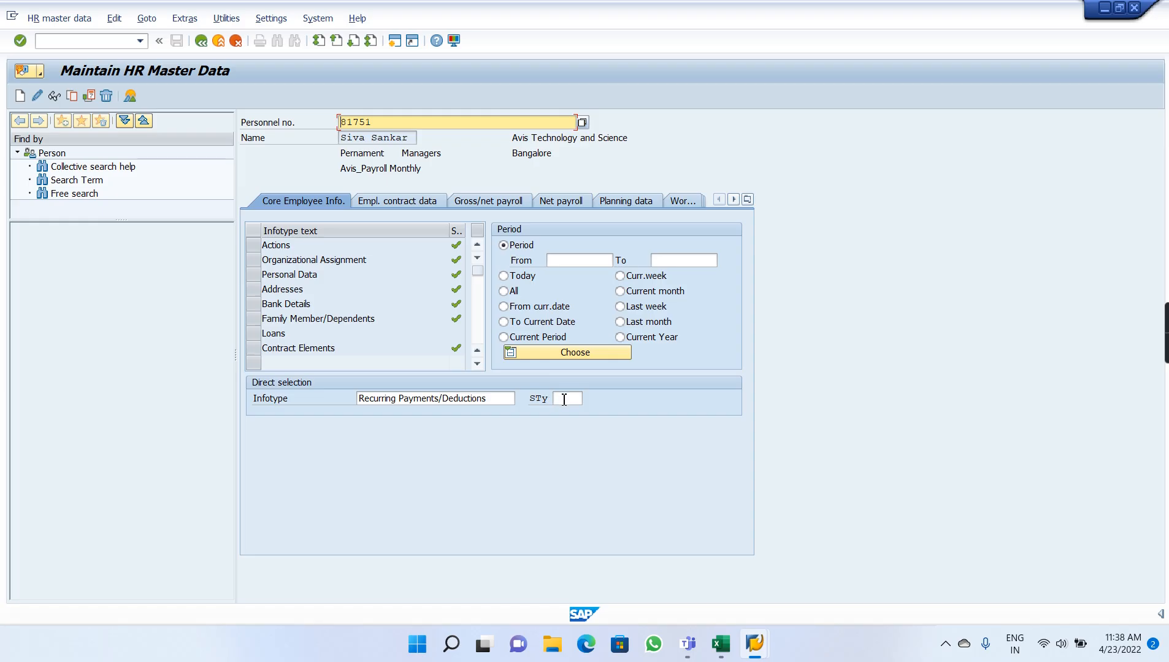
{"action": "left_click", "coordinate": [564, 400]}
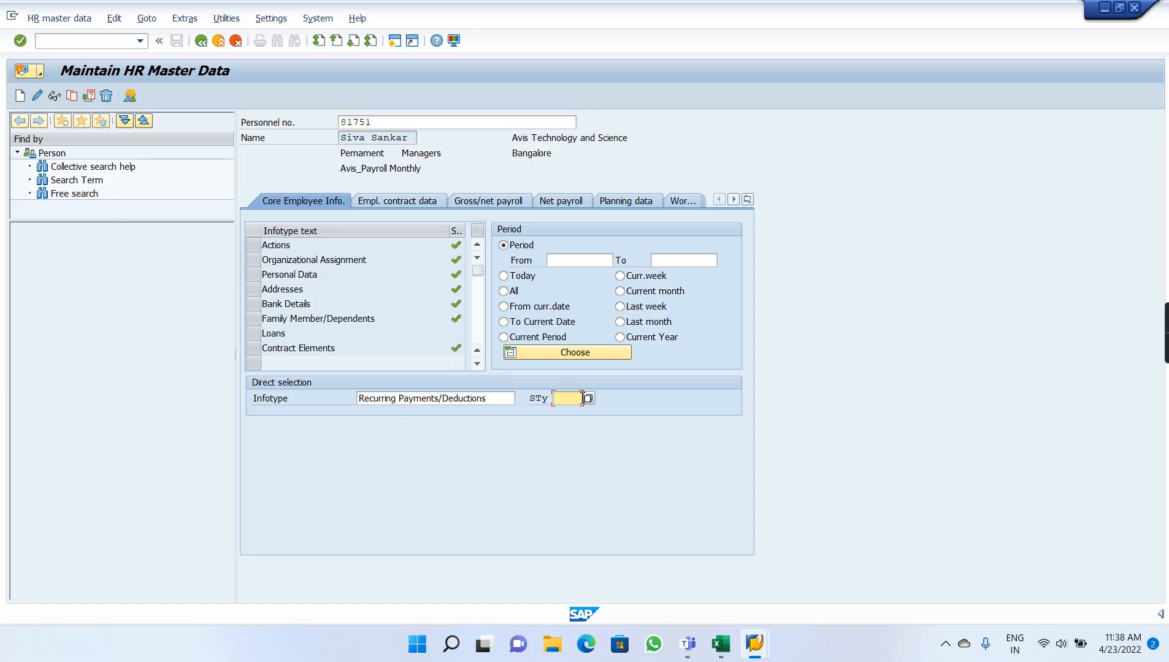
{"action": "left_click", "coordinate": [587, 399]}
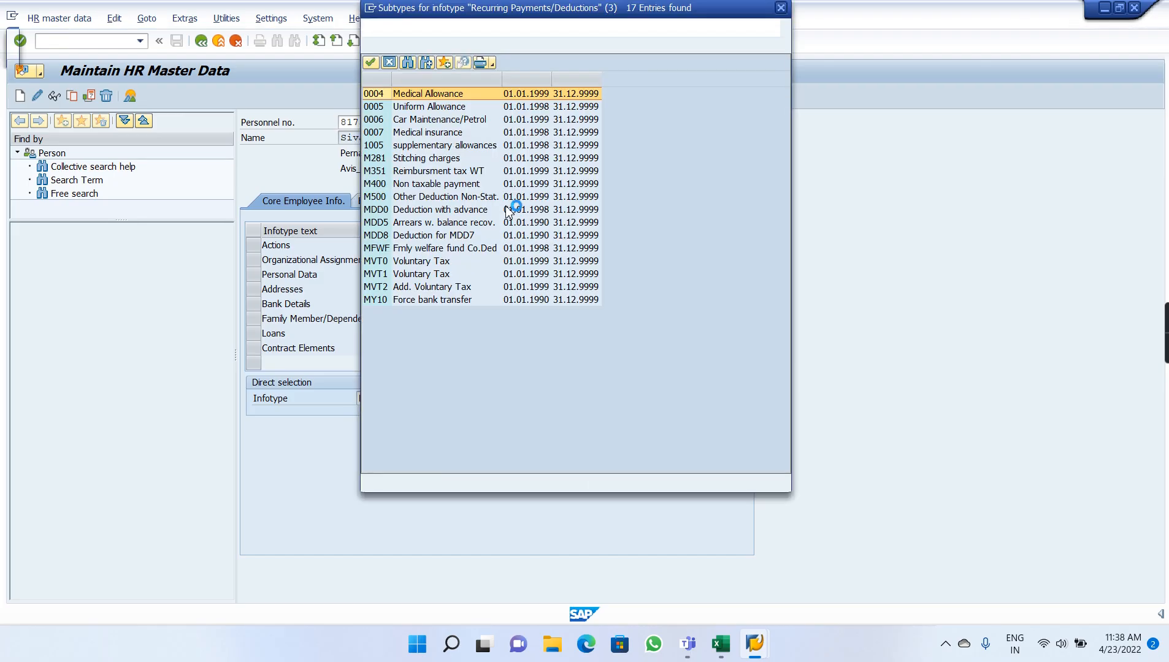
{"action": "double_click", "coordinate": [427, 95]}
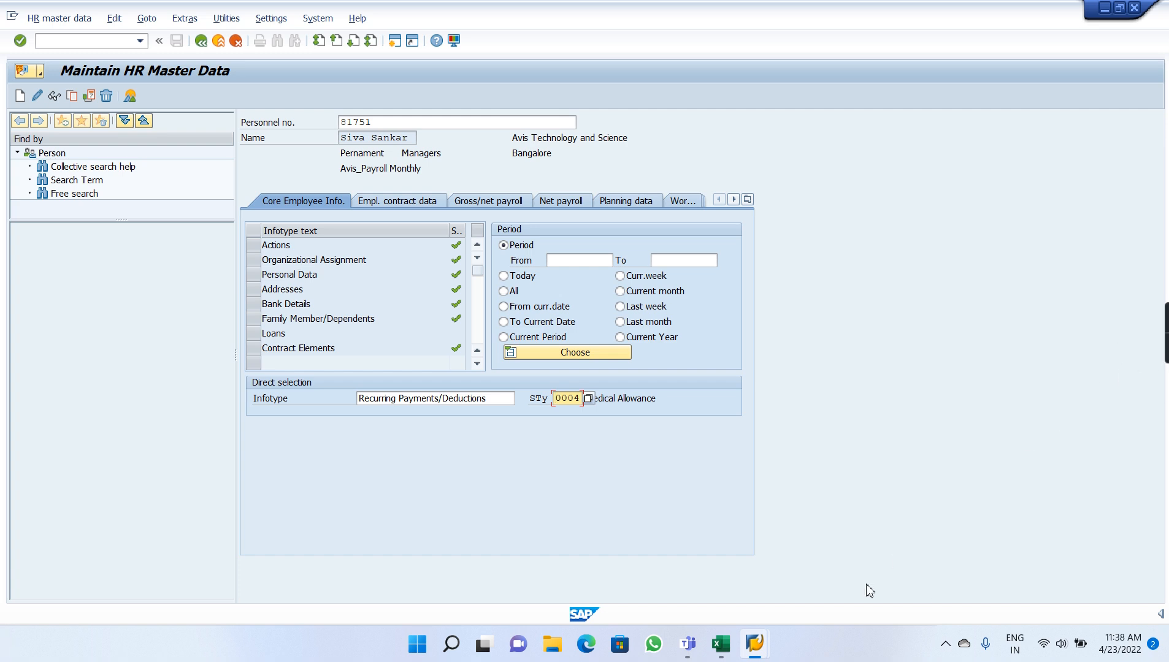
Switch to Microsoft Teams, close the ended meeting window and rejoin the Sap HCM Training- Batch1 meeting in a maximized window.
{"action": "left_click", "coordinate": [690, 651]}
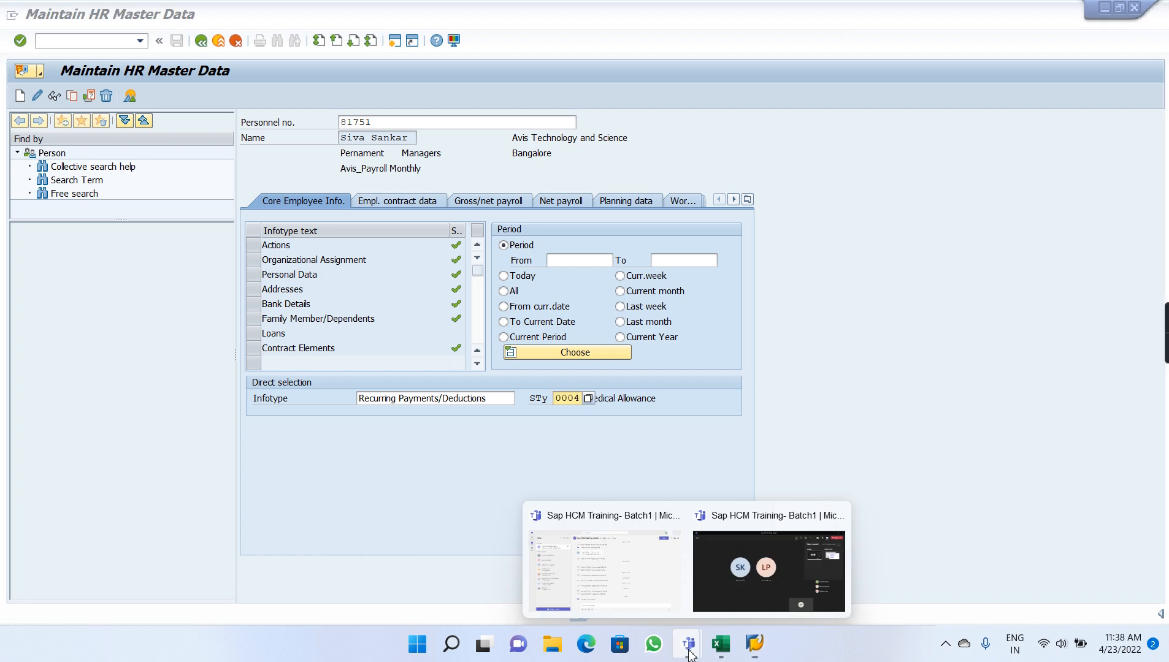
{"action": "left_click", "coordinate": [750, 546]}
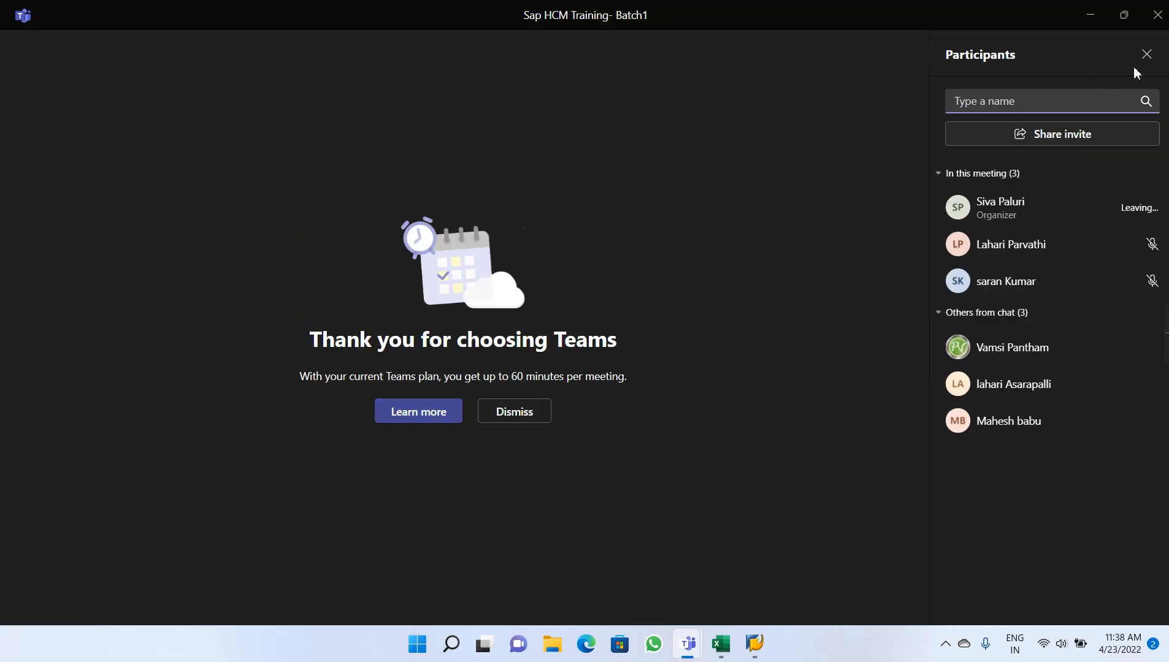
{"action": "left_click", "coordinate": [1146, 55]}
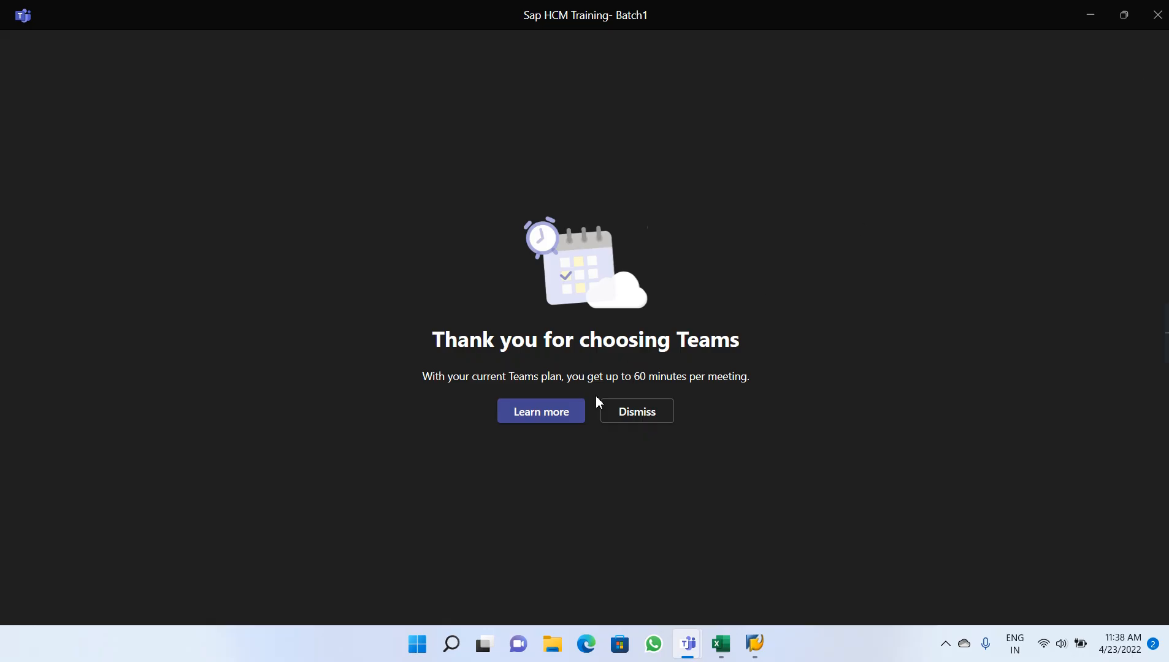
{"action": "left_click", "coordinate": [1158, 25]}
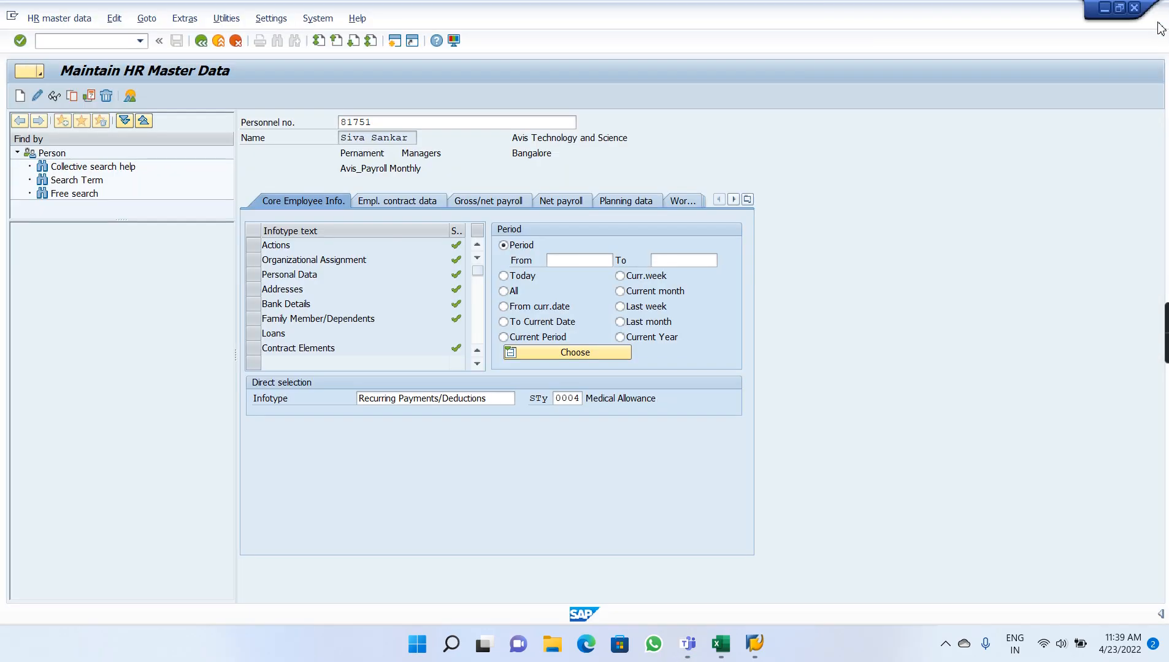
{"action": "left_click", "coordinate": [691, 647]}
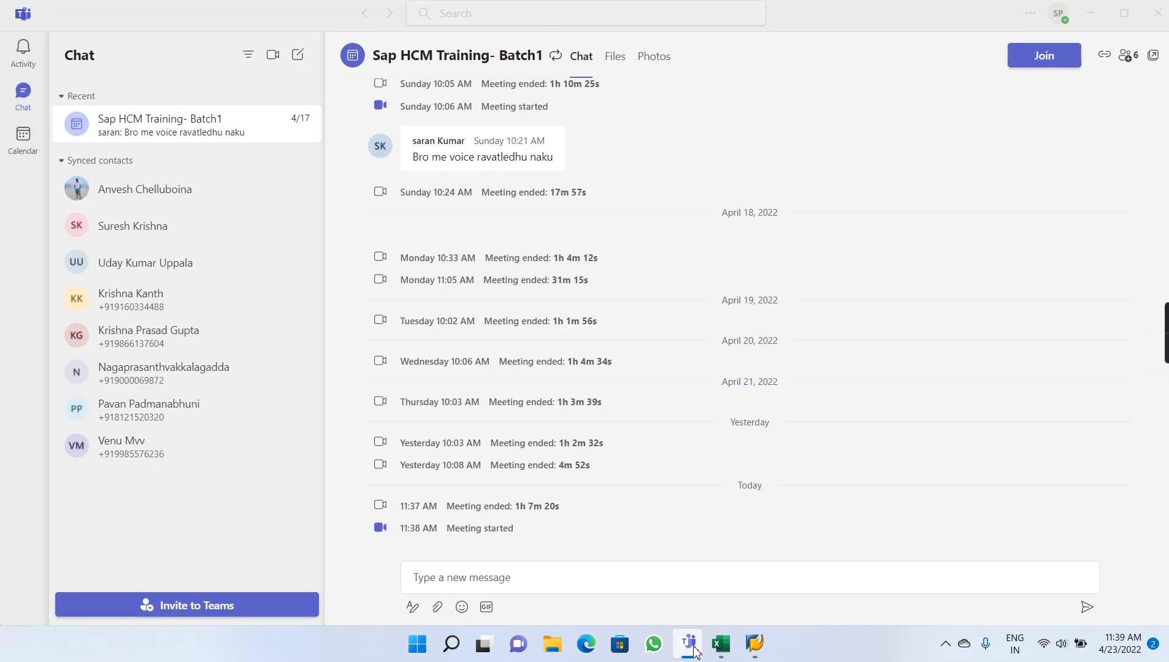
{"action": "left_click", "coordinate": [1051, 66]}
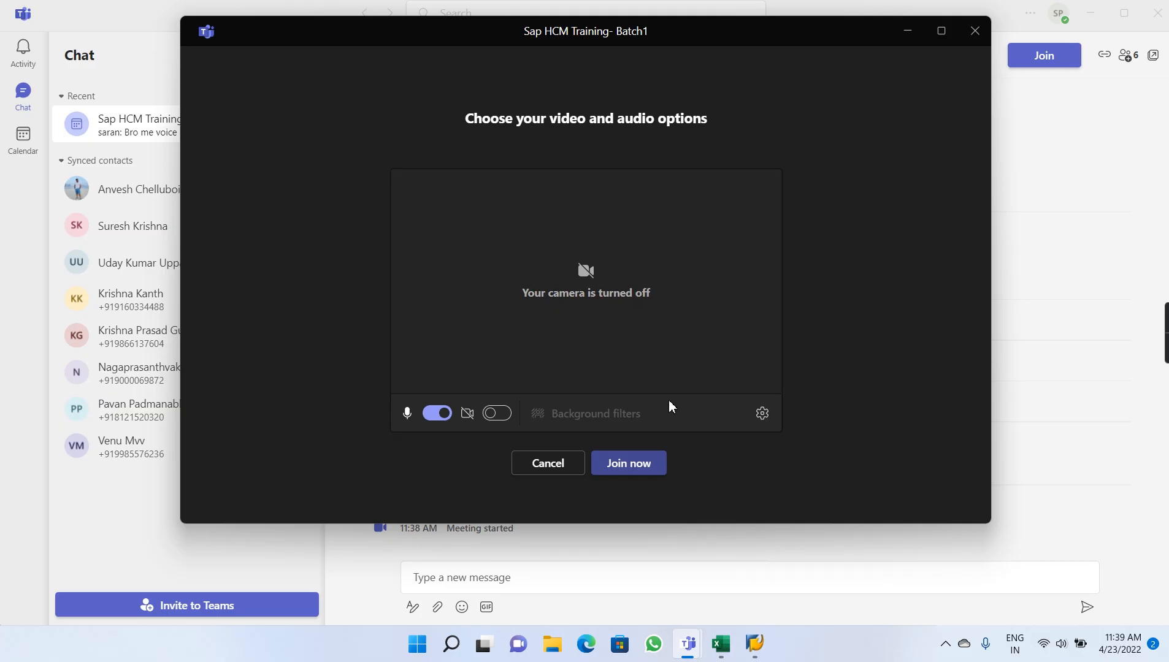
{"action": "left_click", "coordinate": [644, 465]}
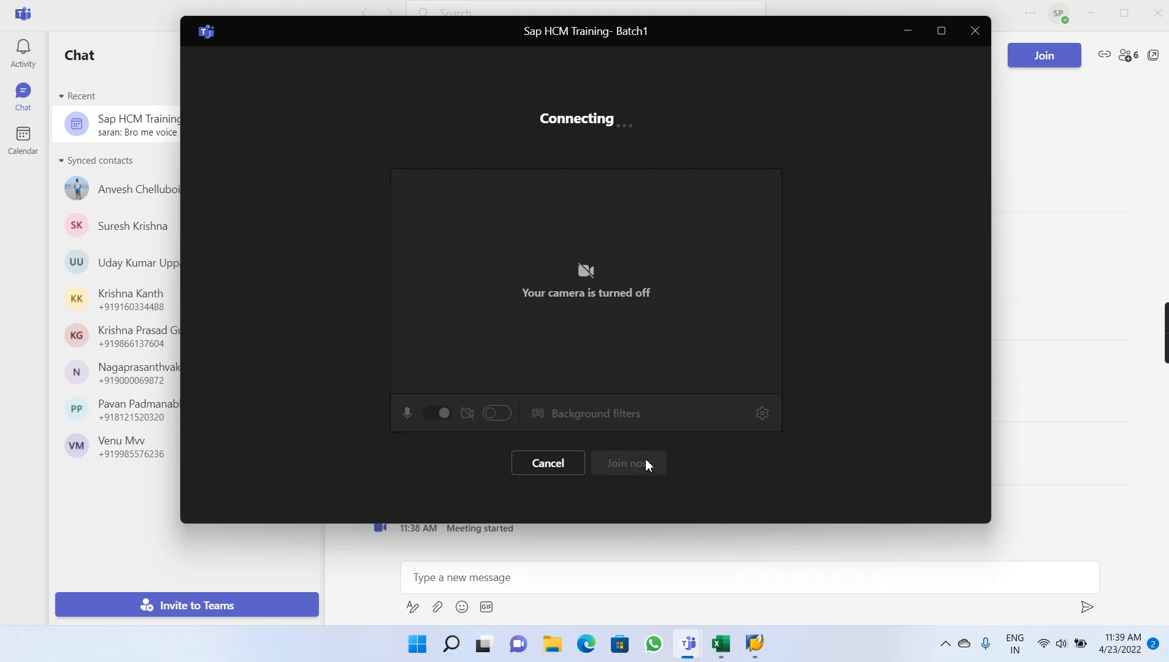
{"action": "left_click", "coordinate": [941, 32]}
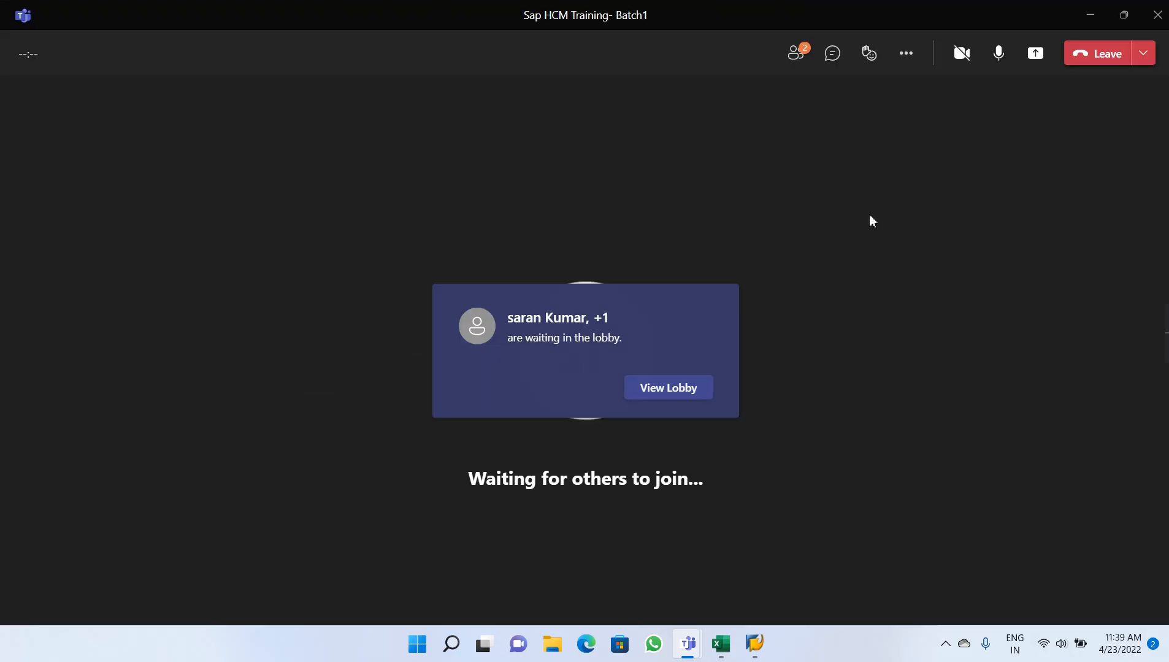
Admit both participants waiting in the lobby, share the entire screen with the meeting and return to the SAP session.
{"action": "left_click", "coordinate": [675, 393]}
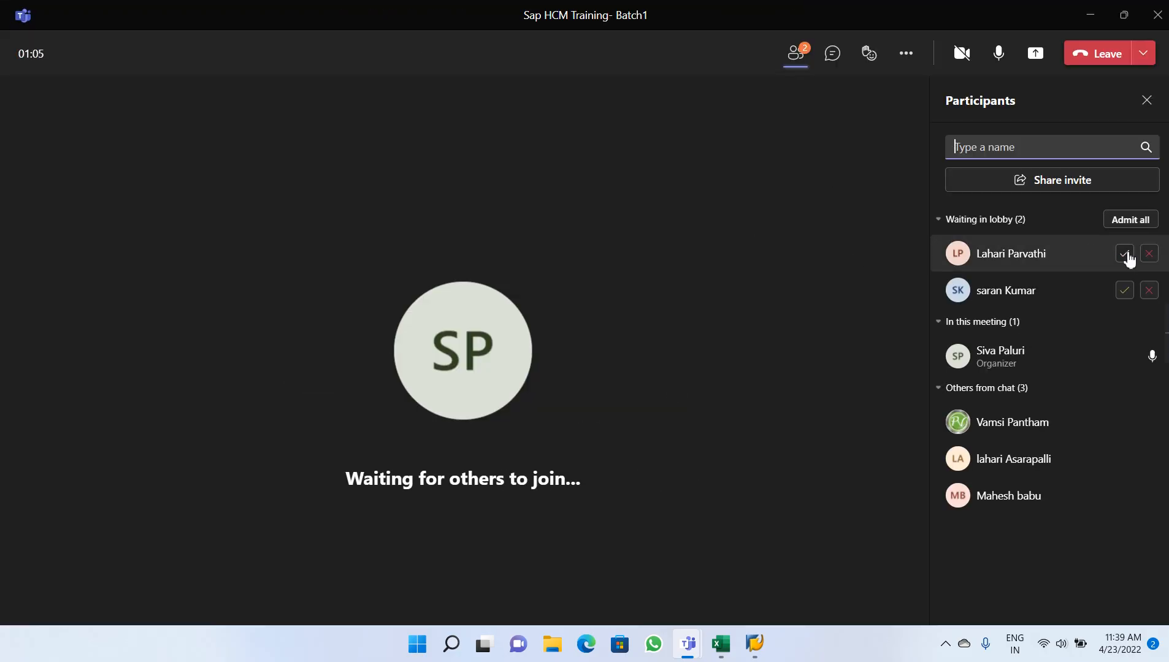
{"action": "left_click", "coordinate": [1126, 255]}
{"action": "left_click", "coordinate": [1126, 290]}
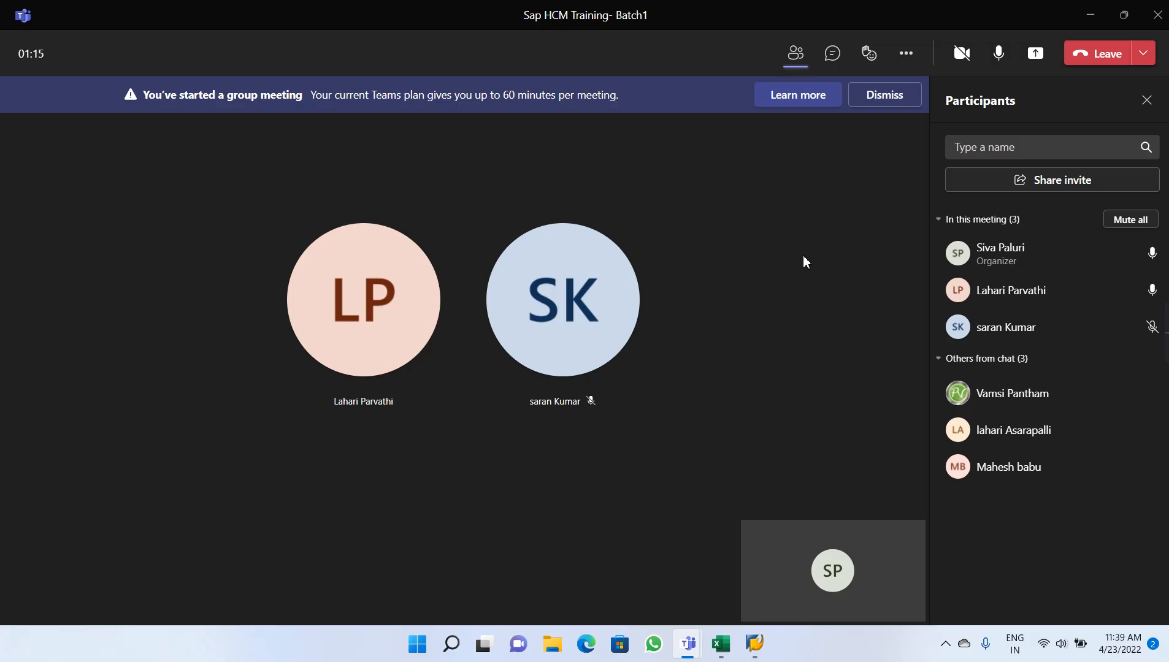
{"action": "left_click", "coordinate": [1036, 54]}
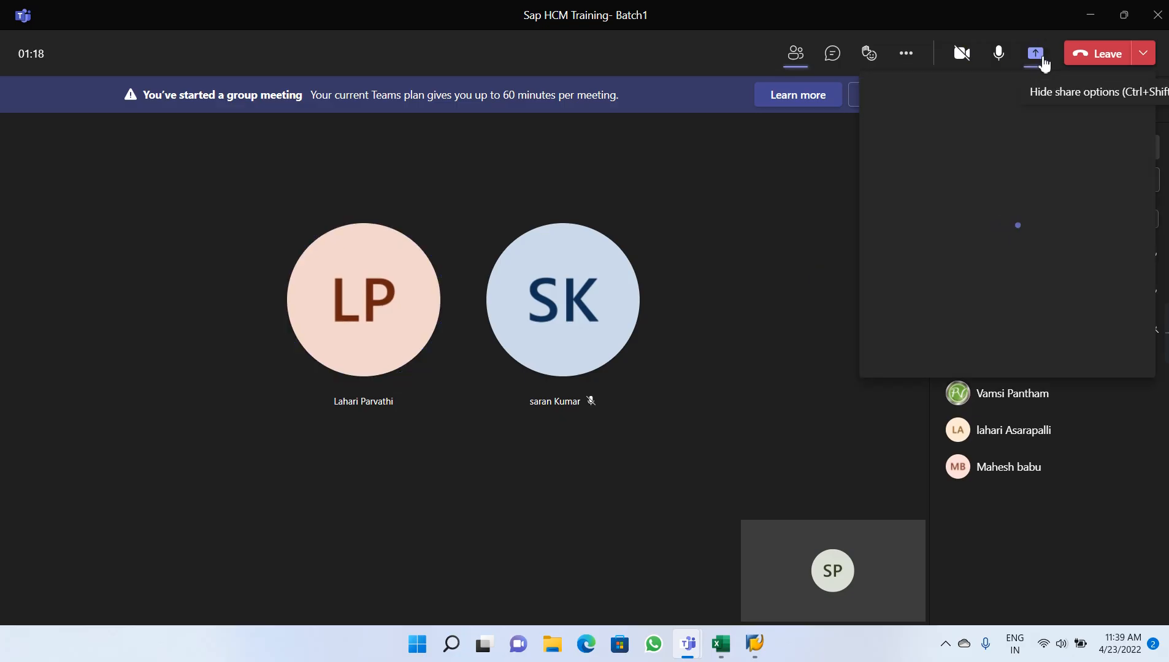
{"action": "left_click", "coordinate": [943, 195]}
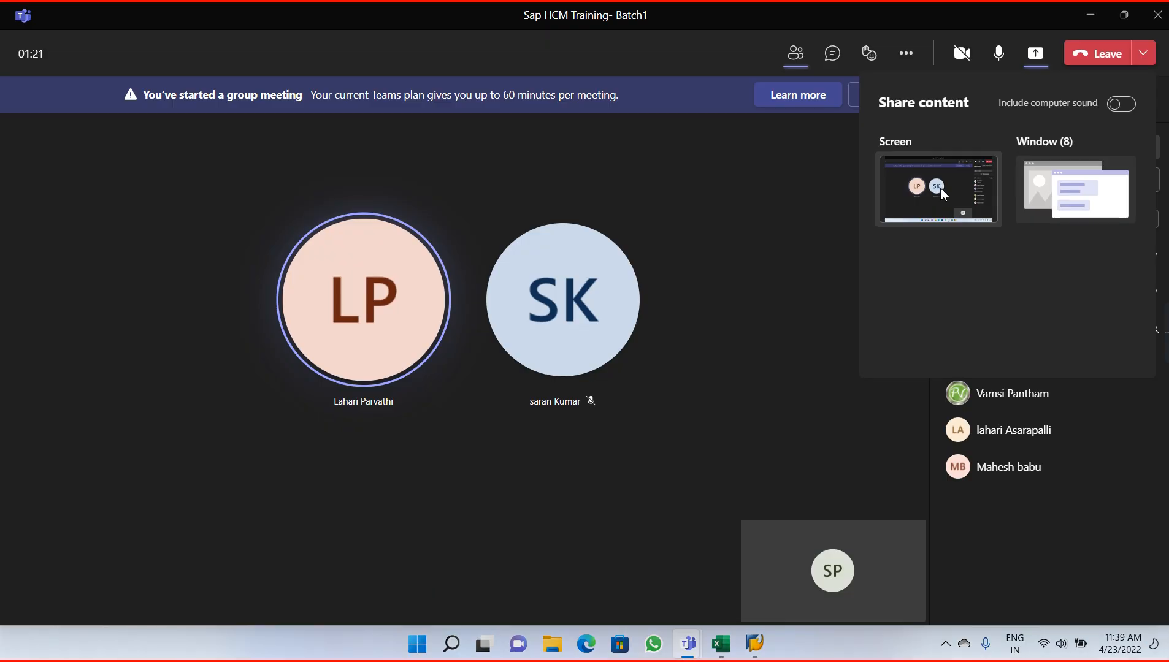
{"action": "left_click", "coordinate": [1092, 15]}
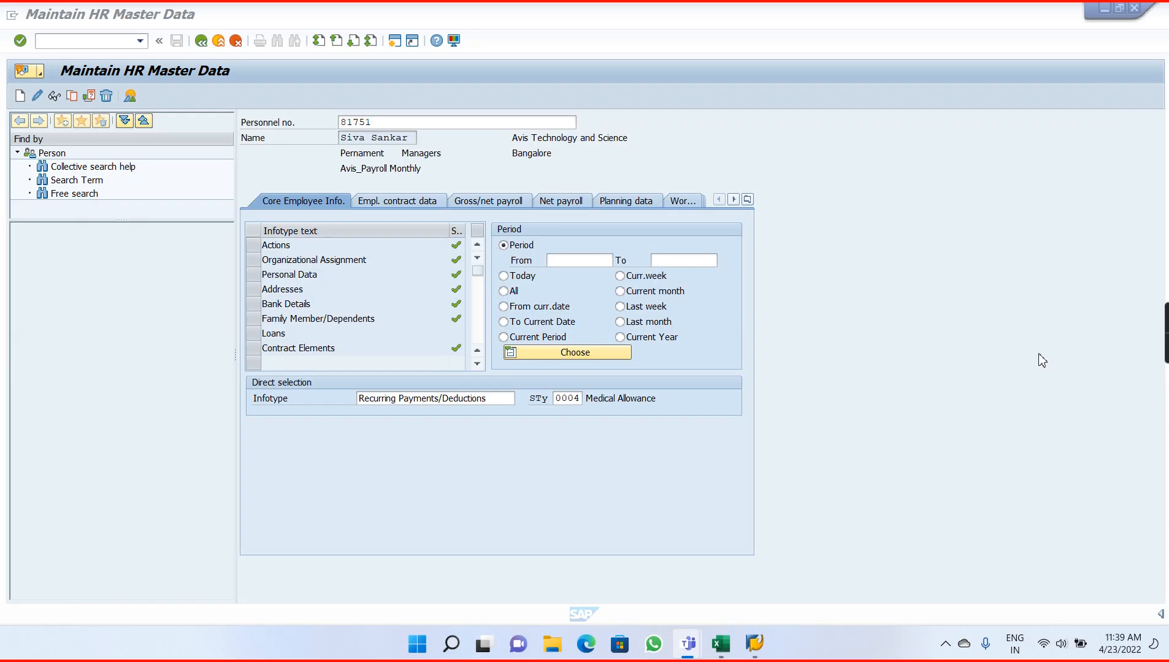
{"action": "left_click", "coordinate": [1018, 315]}
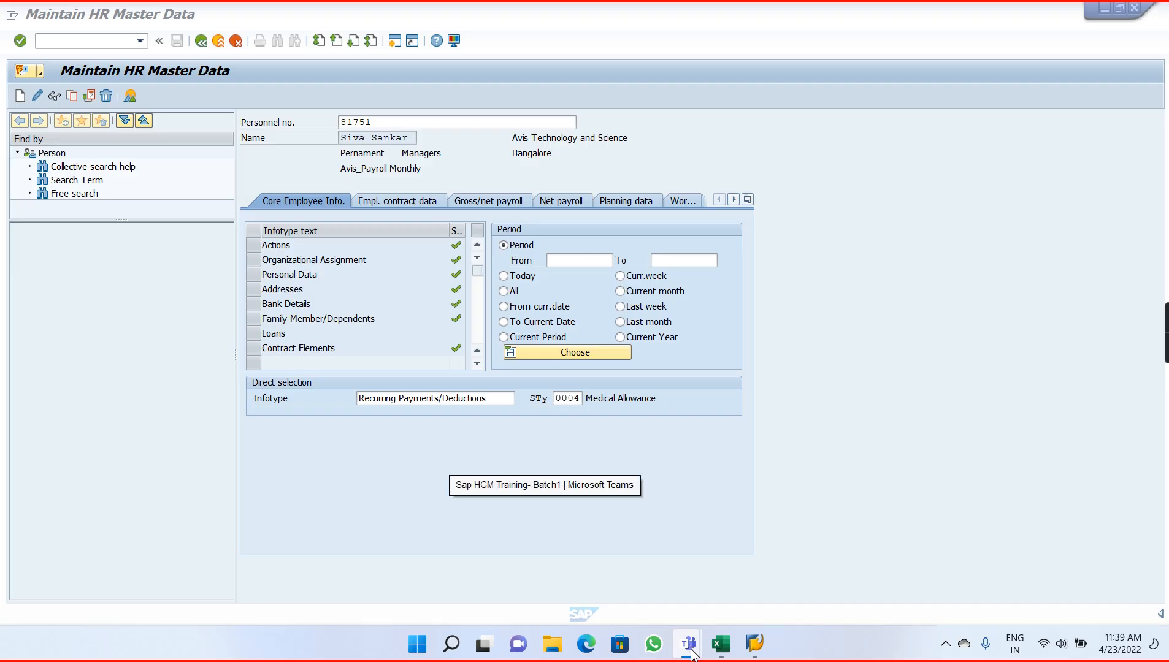
Switch to the Payroll control record session and delete the control record of payroll area AV.
{"action": "left_click", "coordinate": [756, 644]}
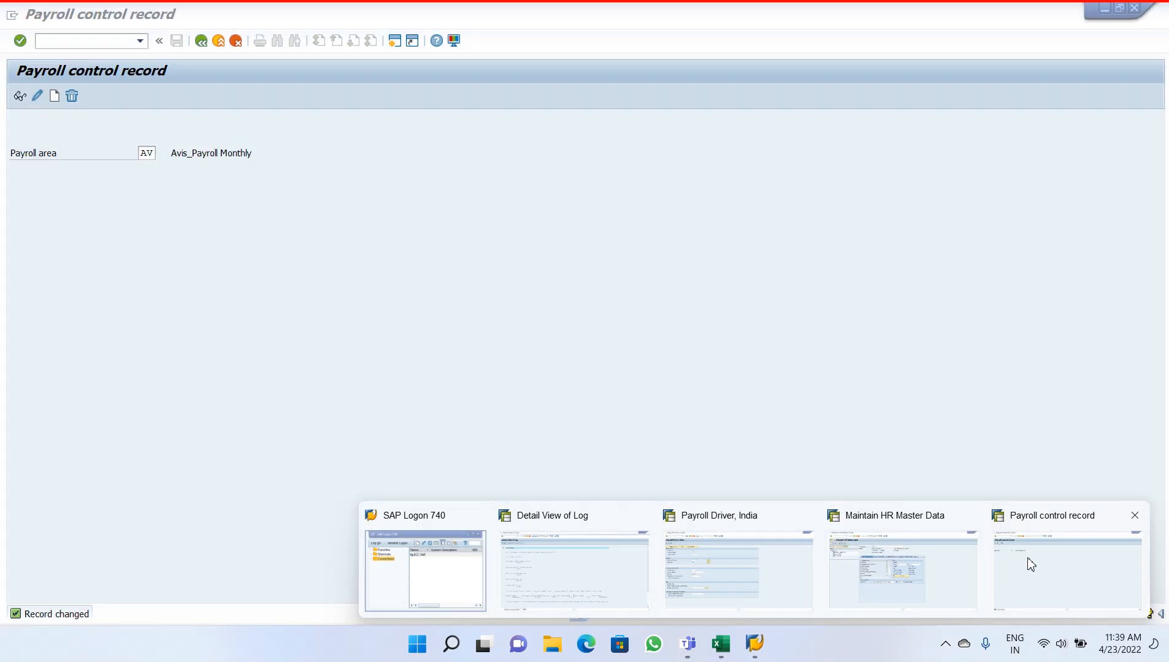
{"action": "left_click", "coordinate": [1028, 560]}
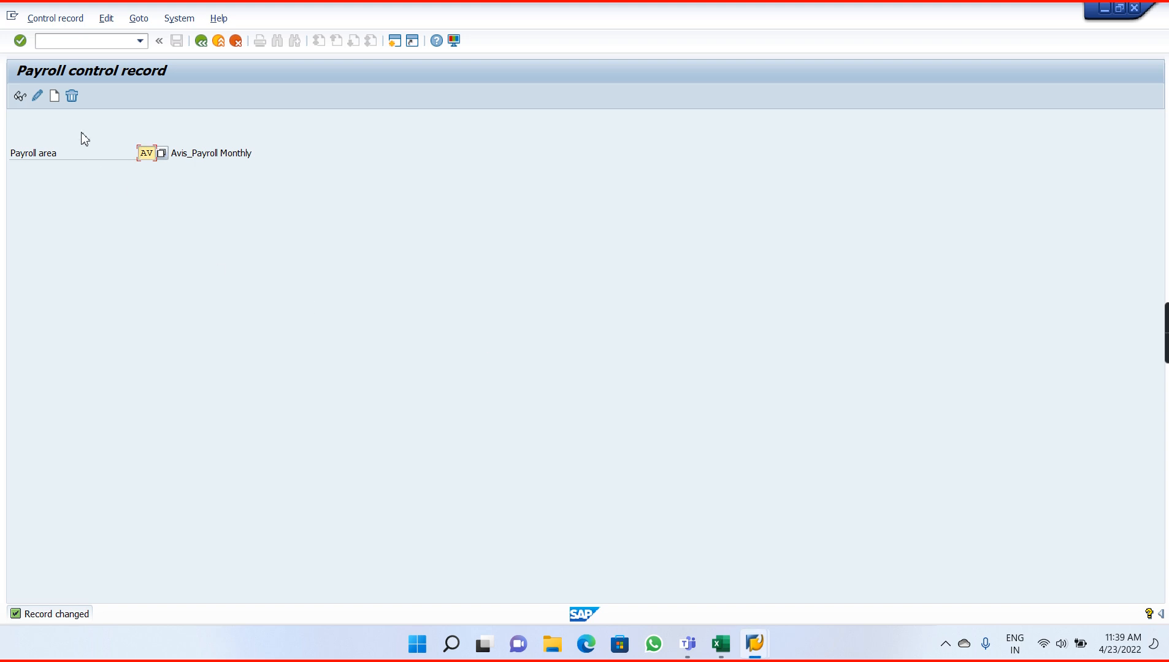
{"action": "left_click", "coordinate": [73, 104]}
{"action": "left_click", "coordinate": [72, 98]}
{"action": "left_click", "coordinate": [20, 97]}
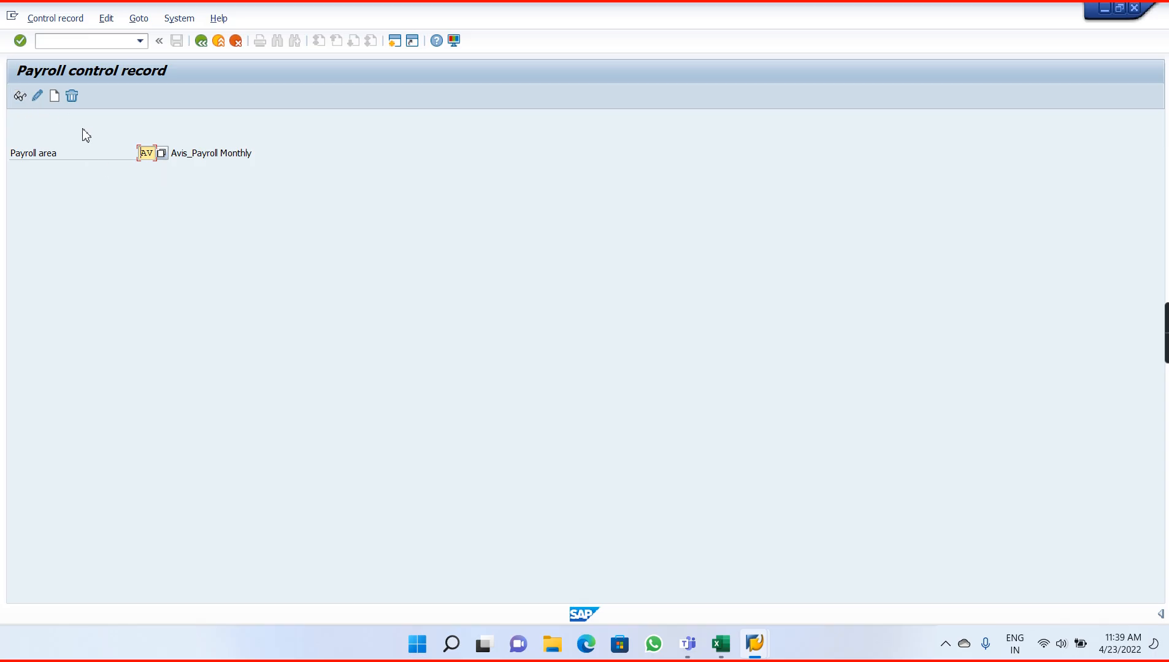
Create a new control record for payroll area AV with payroll period and earliest retro accounting period 09 2021.
{"action": "left_click", "coordinate": [56, 101]}
{"action": "left_click", "coordinate": [218, 247]}
{"action": "type", "text": "2021"}
{"action": "key", "text": "Tab"}
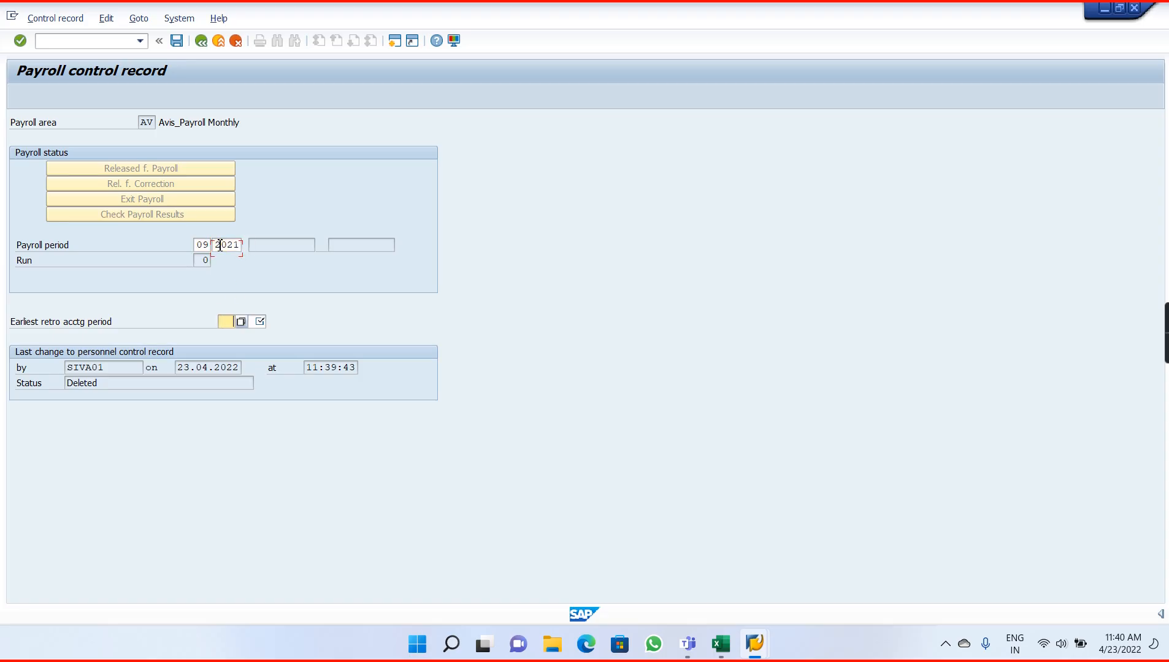
{"action": "key", "text": "Tab"}
{"action": "key", "text": "Return"}
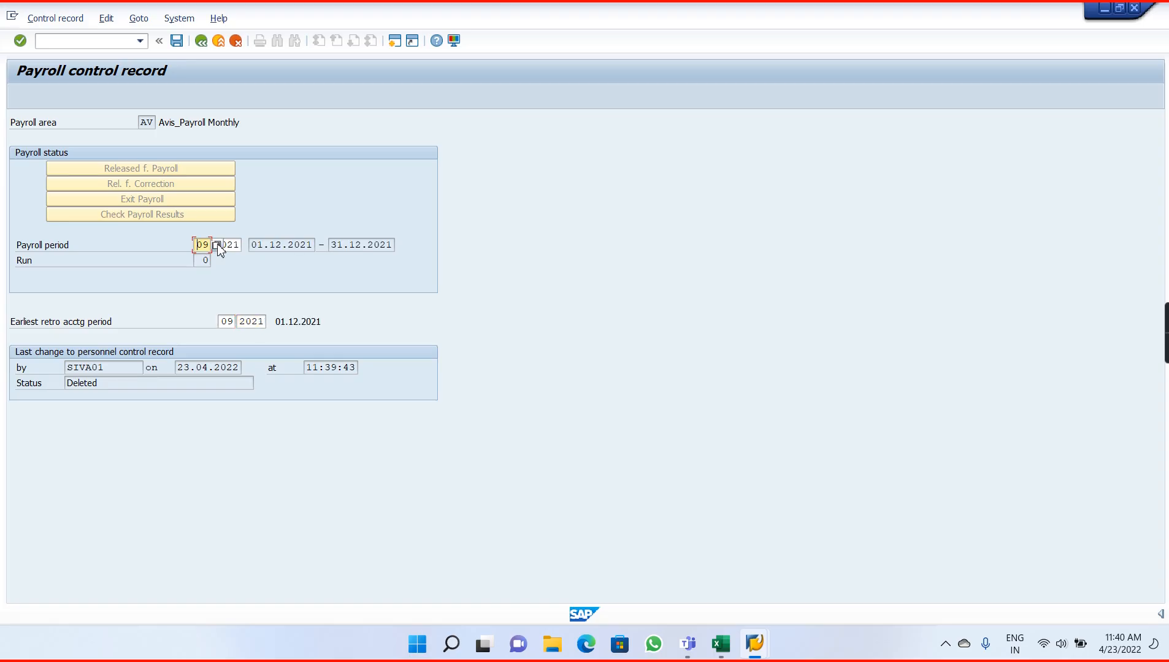
Set the earliest retro accounting period of payroll area AV to 04 2021.
{"action": "left_click", "coordinate": [235, 321]}
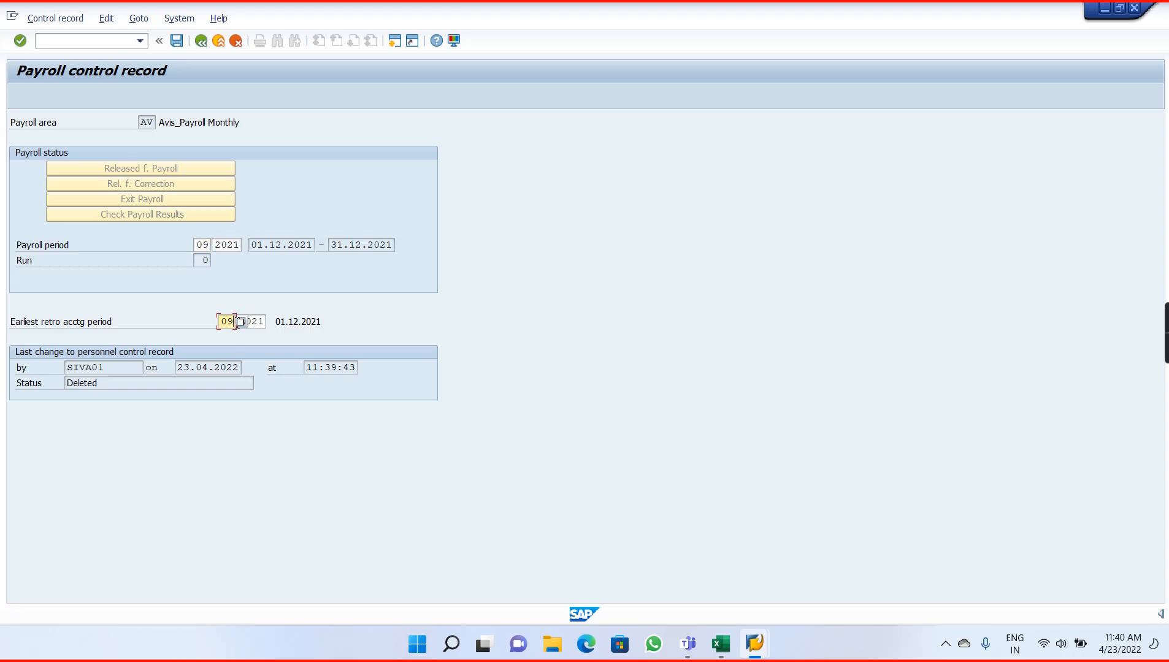
{"action": "type", "text": "4"}
{"action": "key", "text": "Return"}
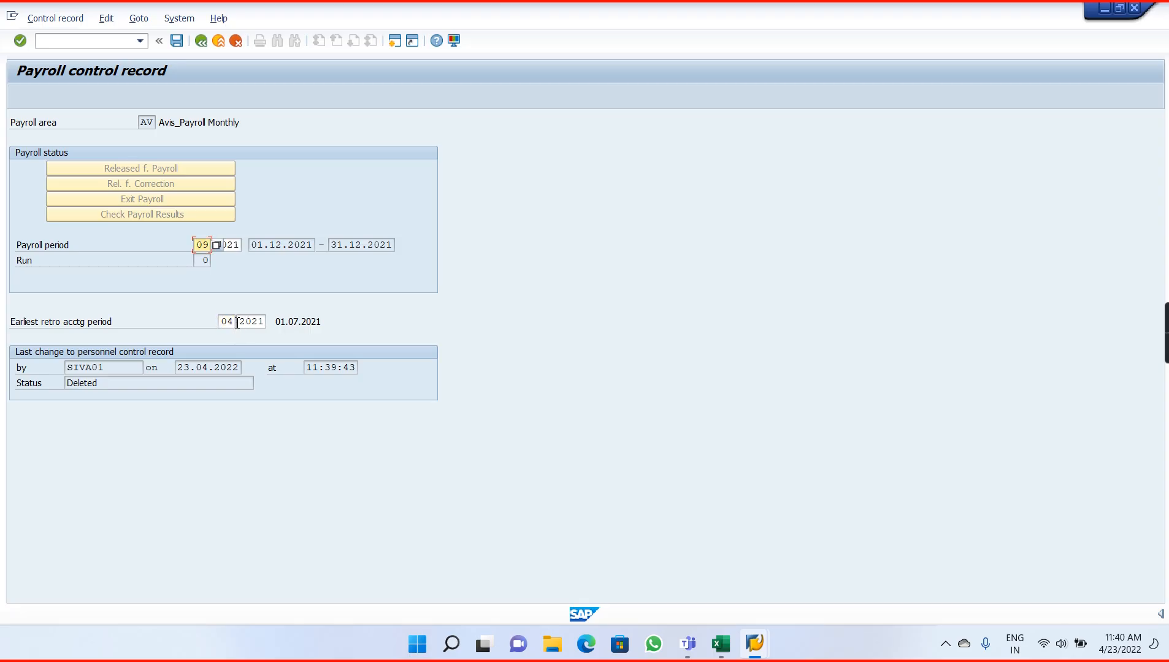
Set the earliest retro accounting period to 01 2021 and save the new control record for payroll area AV.
{"action": "left_click", "coordinate": [237, 321]}
{"action": "type", "text": "1"}
{"action": "key", "text": "Return"}
{"action": "left_click", "coordinate": [283, 256]}
{"action": "left_click", "coordinate": [179, 39]}
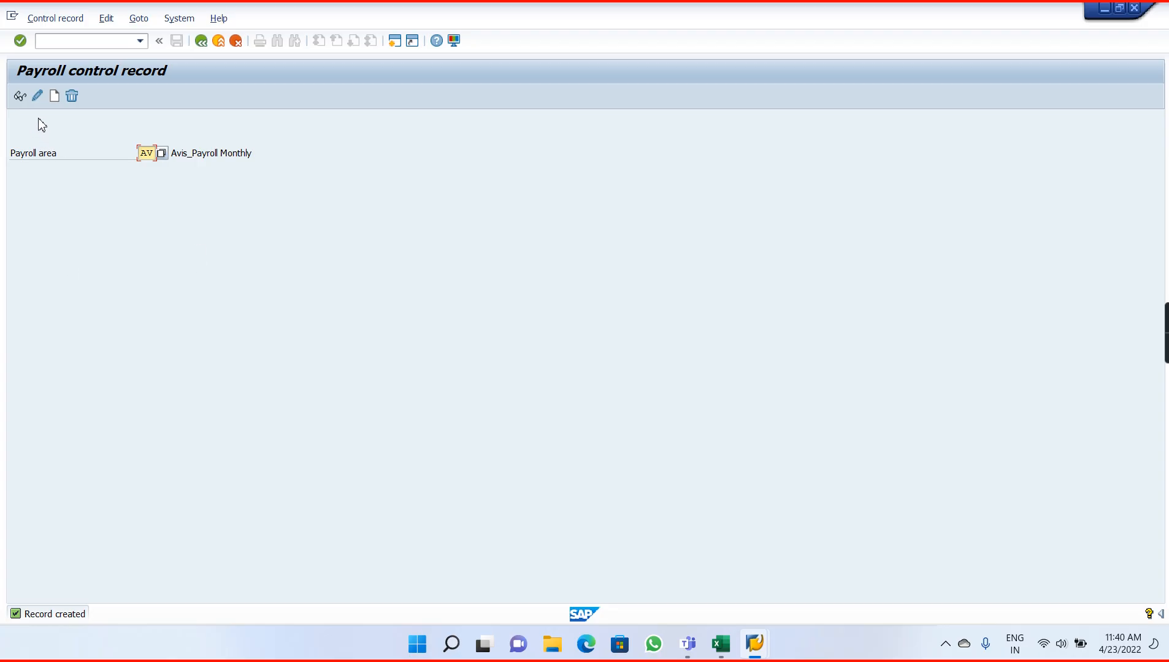
Change payroll area AV's control record to released for payroll, advancing it to period 10 2021, and save it.
{"action": "left_click", "coordinate": [37, 95]}
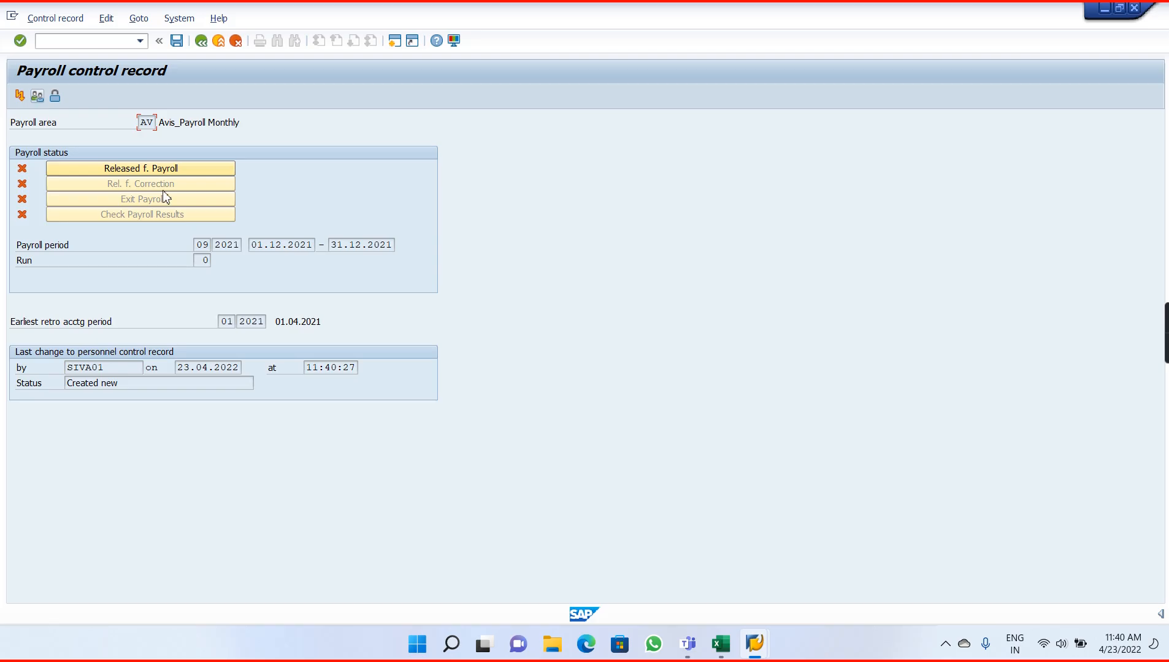
{"action": "left_click", "coordinate": [168, 173]}
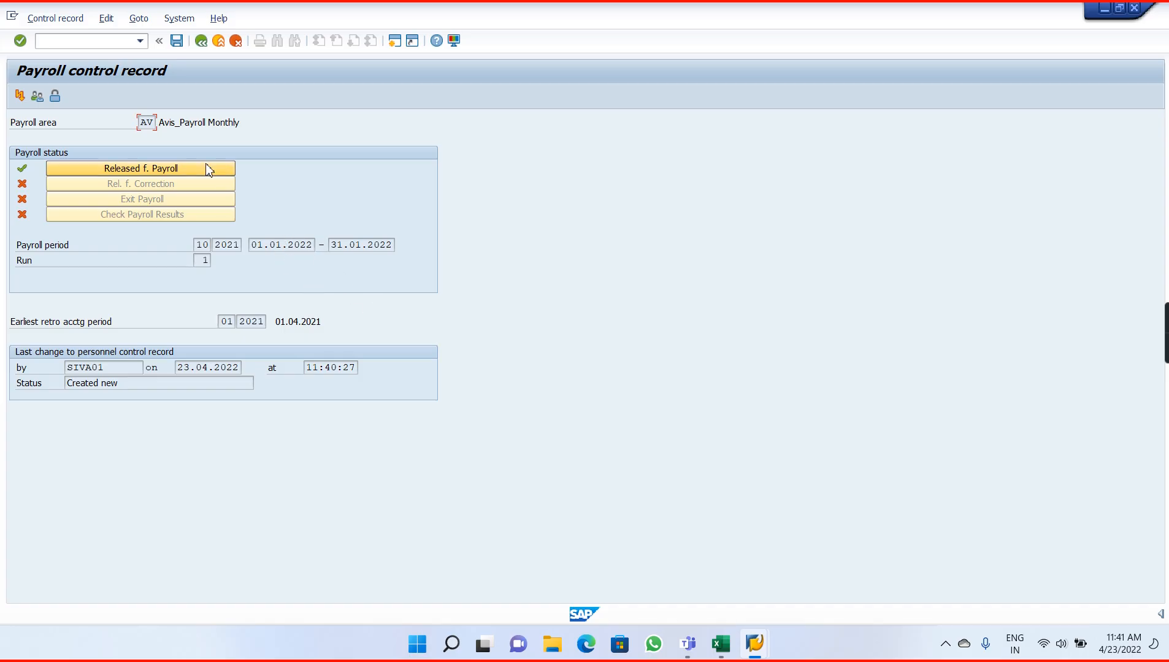
{"action": "left_click", "coordinate": [177, 41]}
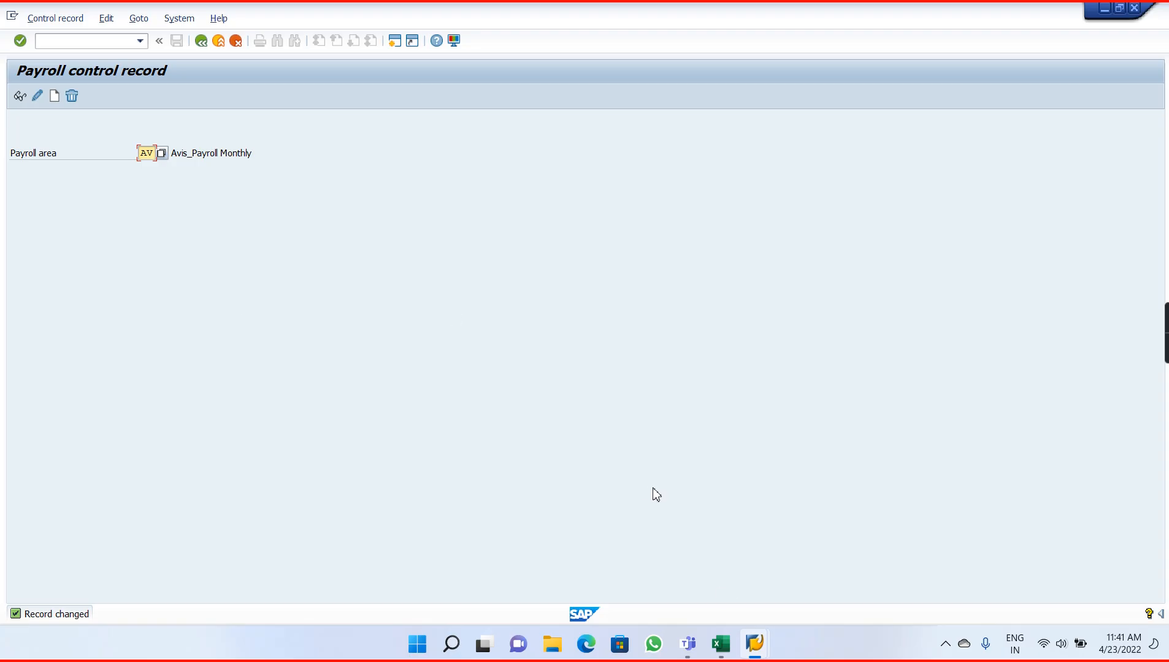
In HR master data, create a recurring Medical Allowance record (wage type 0004) for the employee, starting 01.01.2022 with an amount of 1500 INR.
{"action": "mouse_move", "coordinate": [765, 658]}
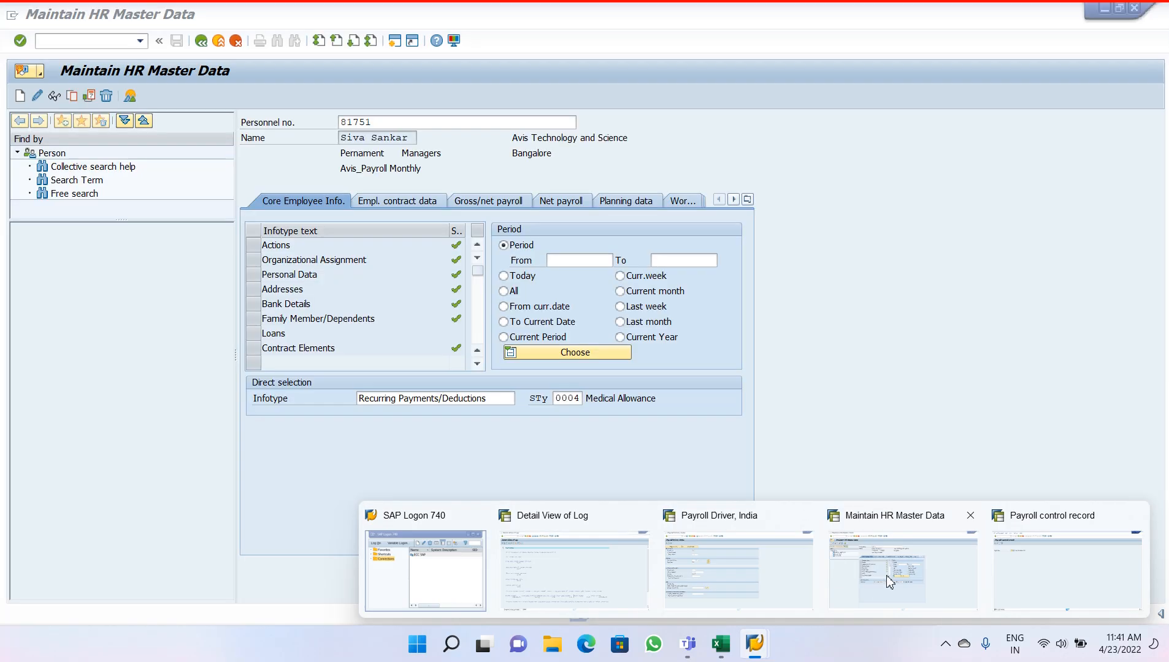
{"action": "left_click", "coordinate": [886, 581]}
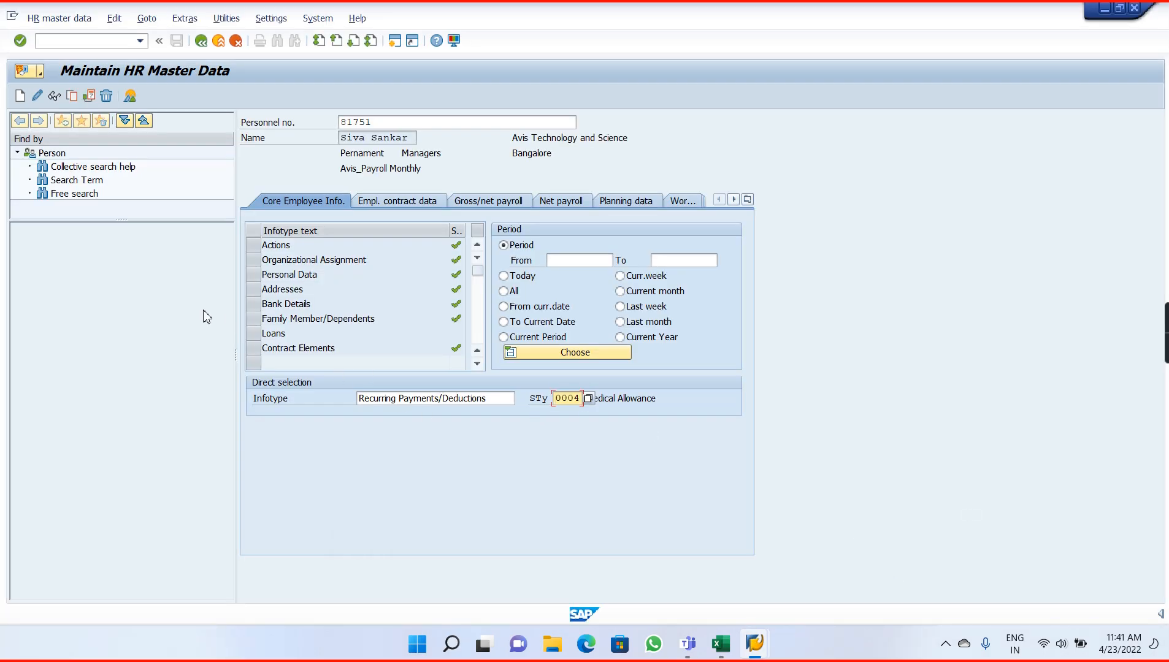
{"action": "left_click", "coordinate": [22, 100]}
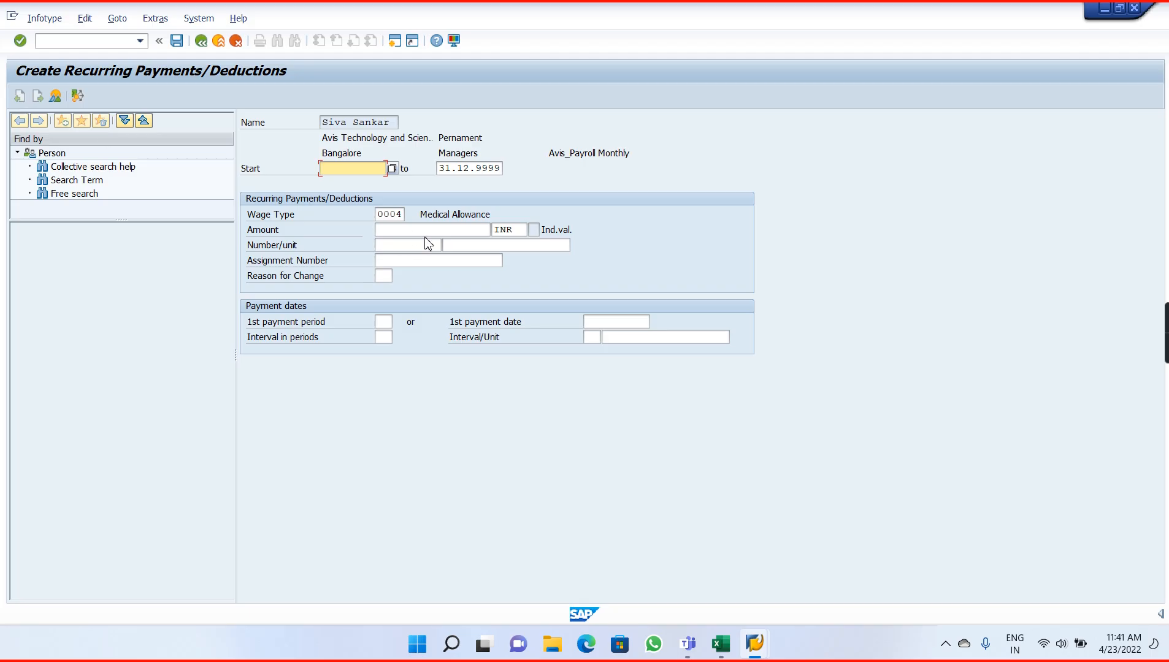
{"action": "type", "text": "01"}
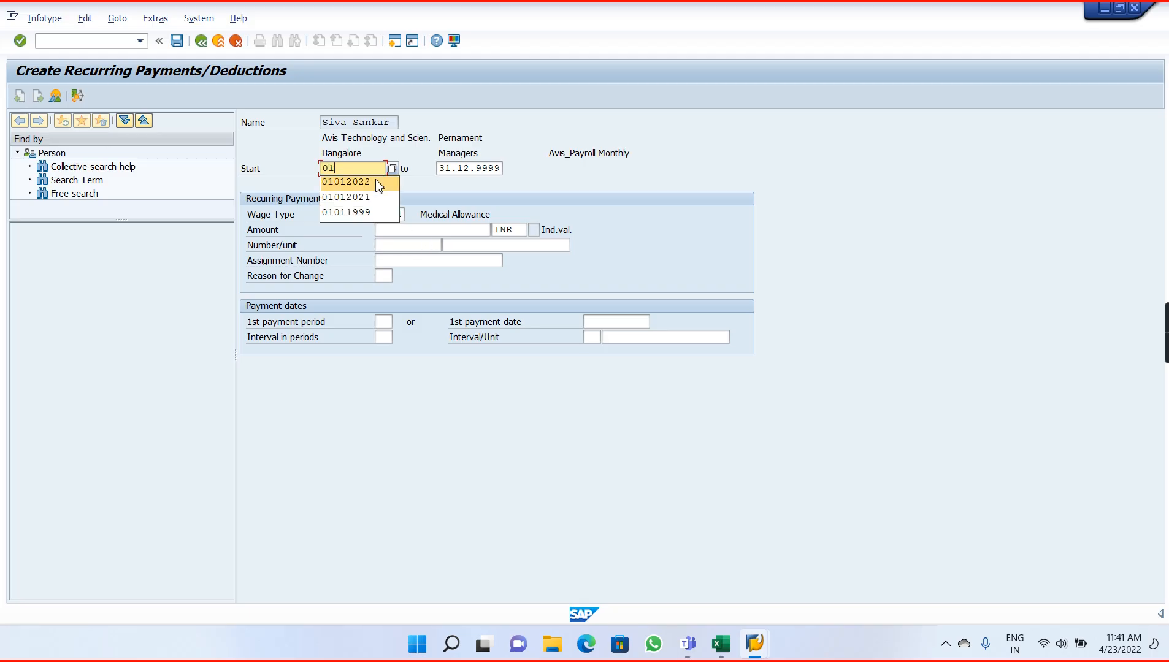
{"action": "left_click", "coordinate": [377, 181]}
{"action": "key", "text": "Return"}
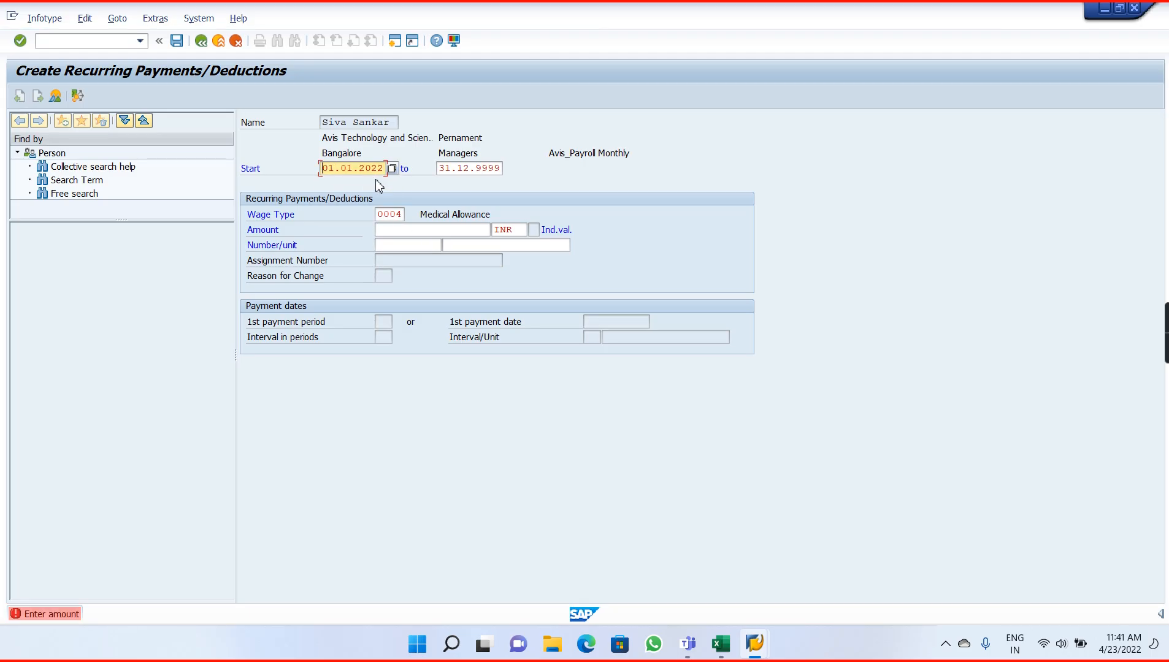
{"action": "left_click", "coordinate": [427, 233]}
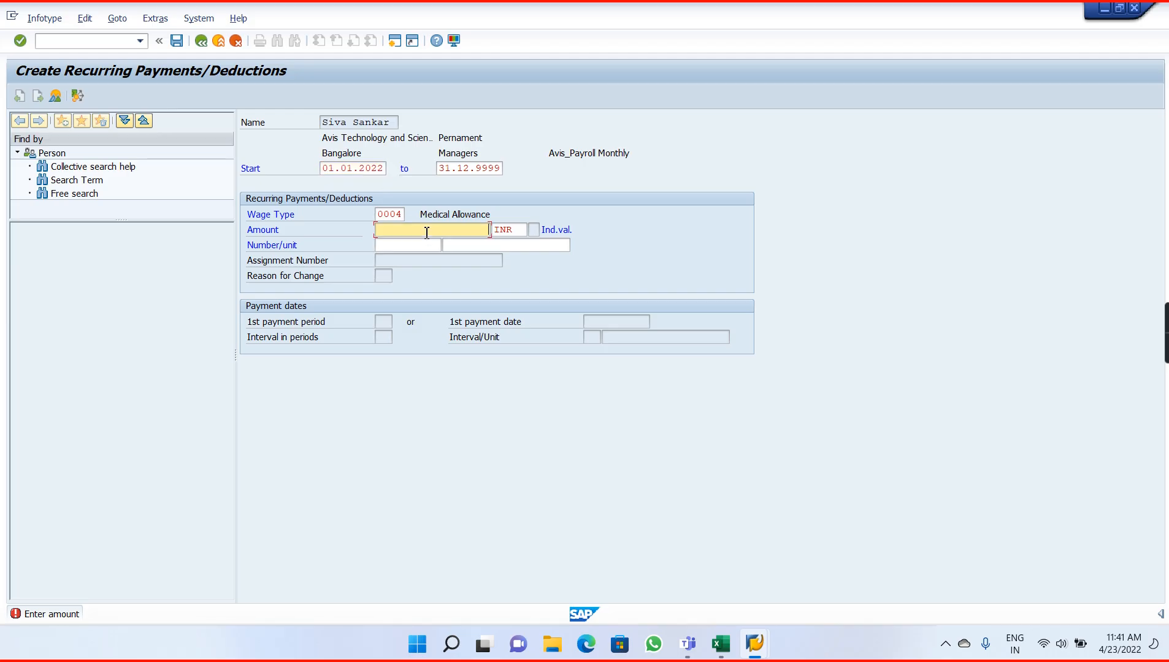
{"action": "type", "text": "1500"}
{"action": "key", "text": "Return"}
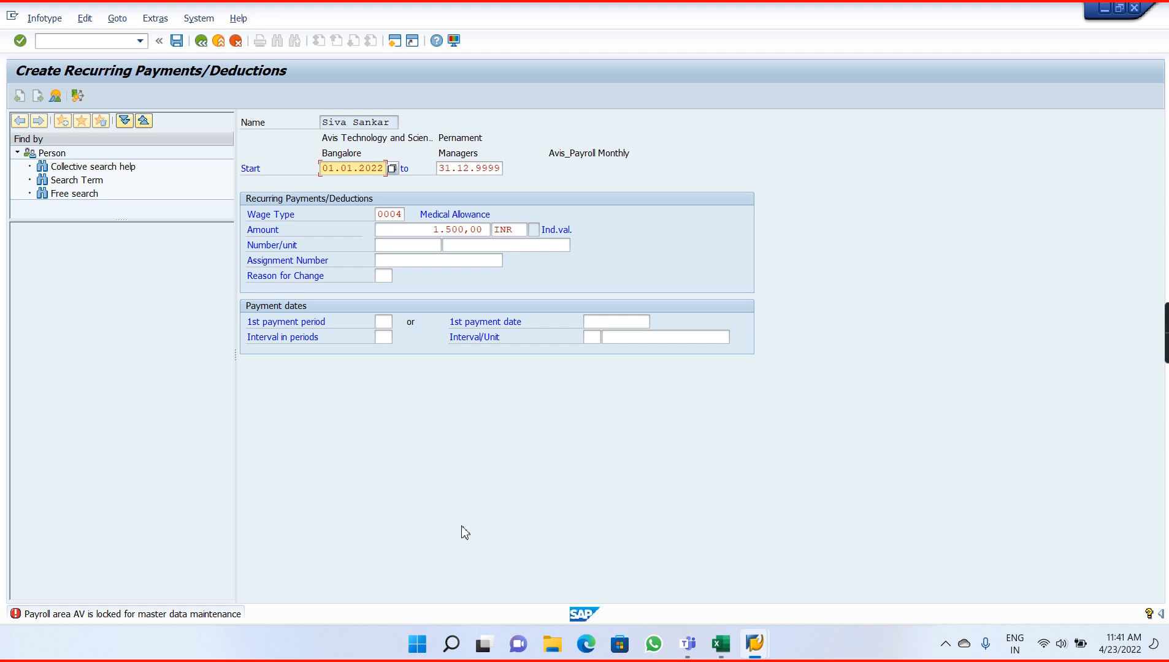
Set payroll area AV's control record to released for correction and save it.
{"action": "left_click", "coordinate": [755, 644]}
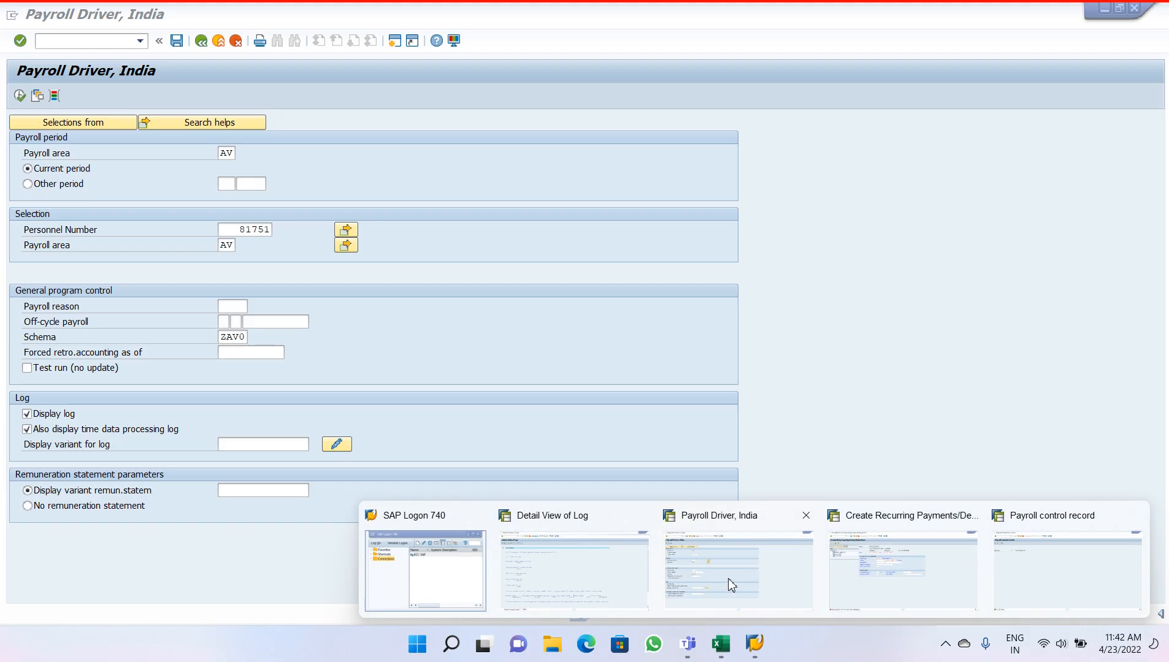
{"action": "left_click", "coordinate": [730, 586]}
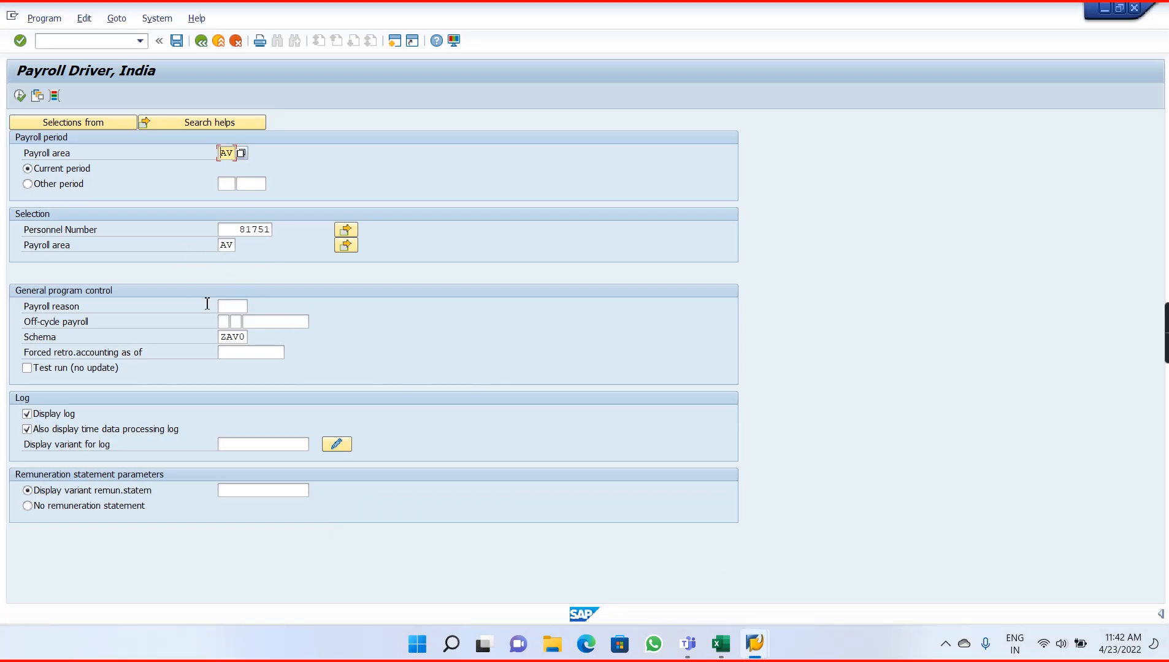
{"action": "left_click", "coordinate": [753, 645]}
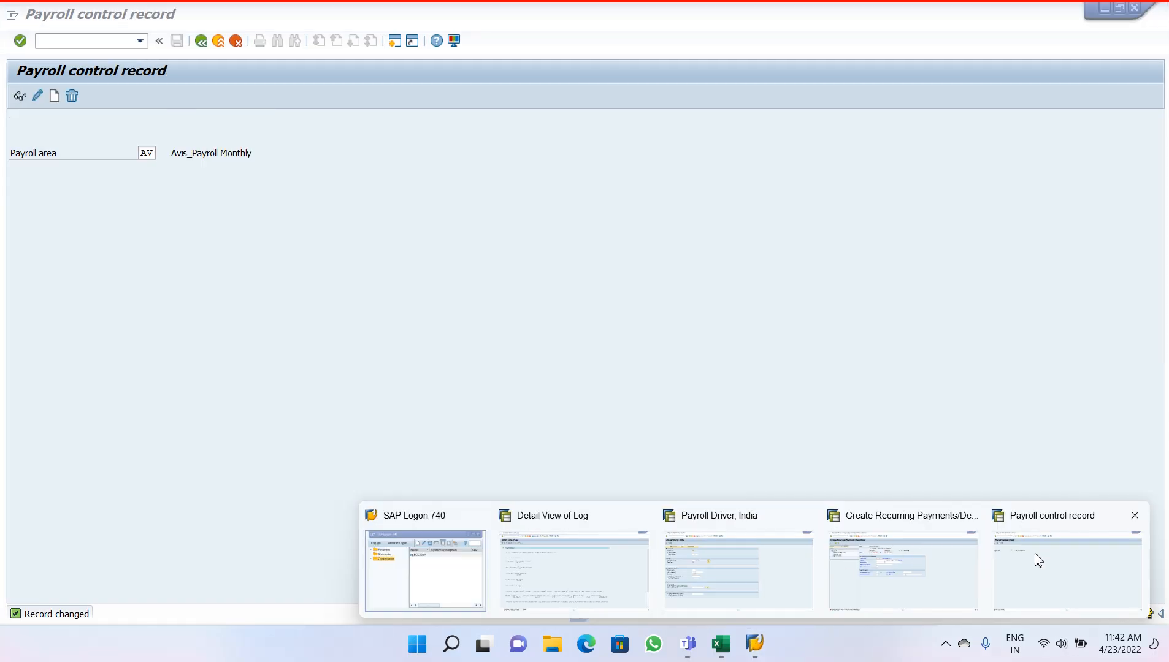
{"action": "left_click", "coordinate": [1035, 558]}
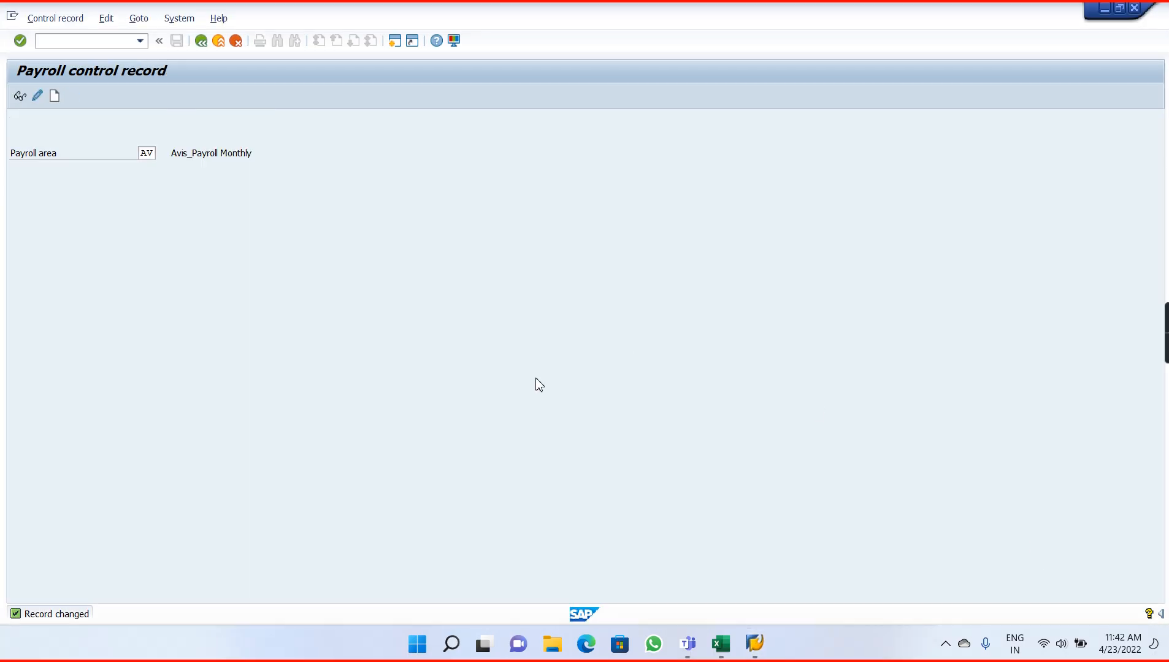
{"action": "left_click", "coordinate": [19, 96]}
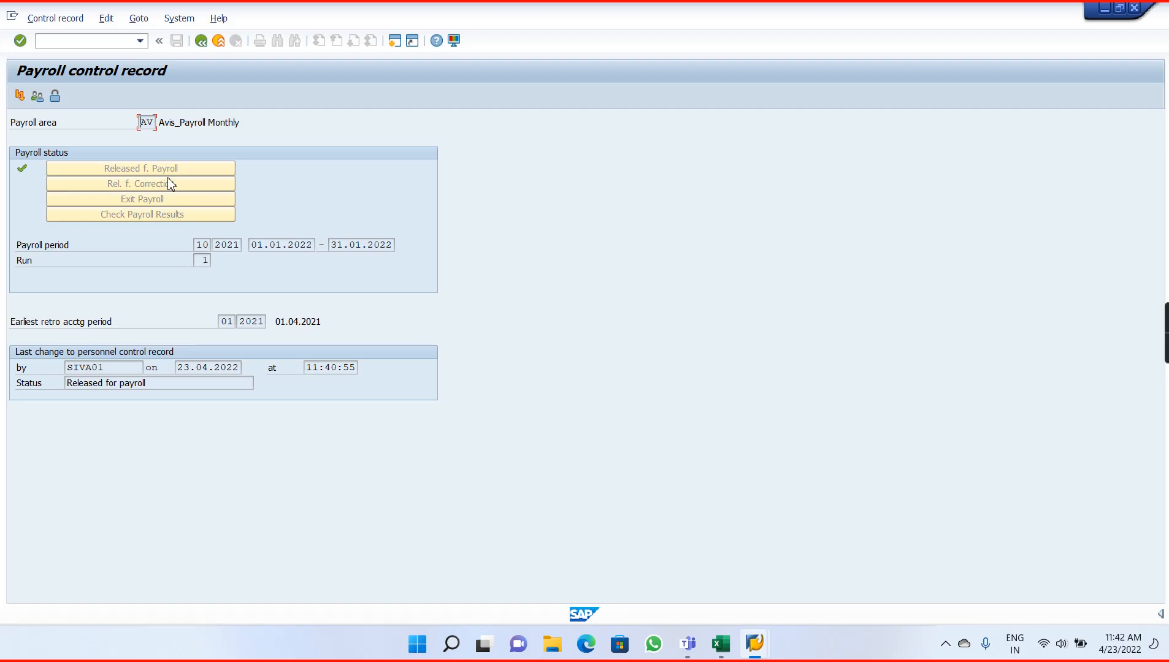
{"action": "left_click", "coordinate": [201, 40]}
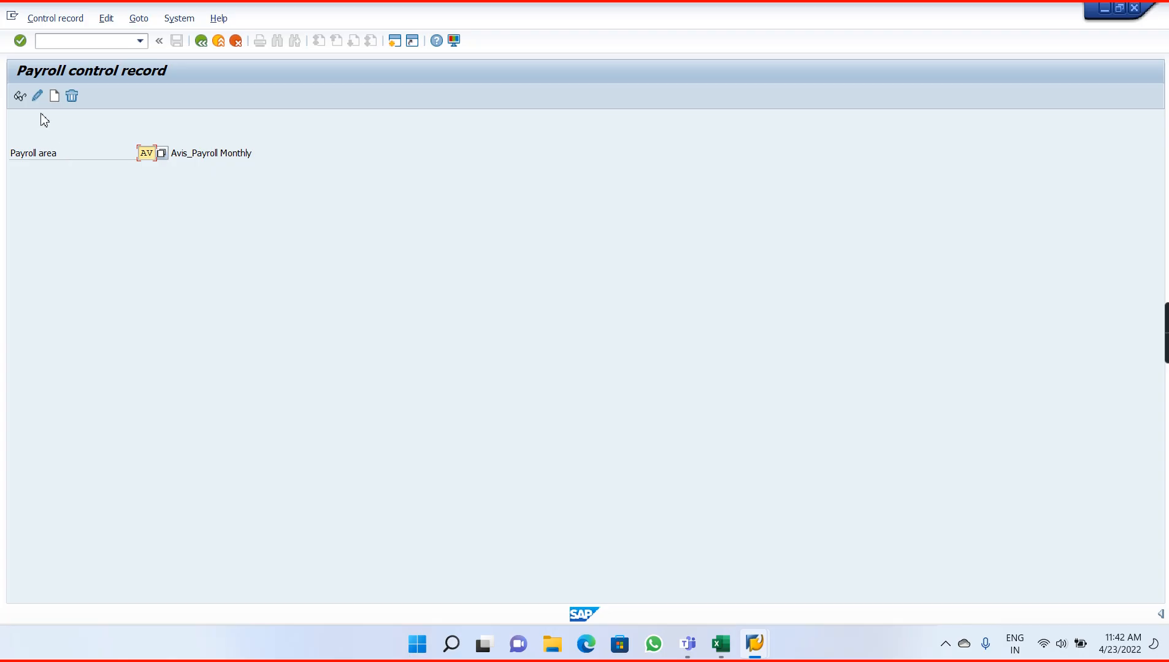
{"action": "left_click", "coordinate": [37, 95]}
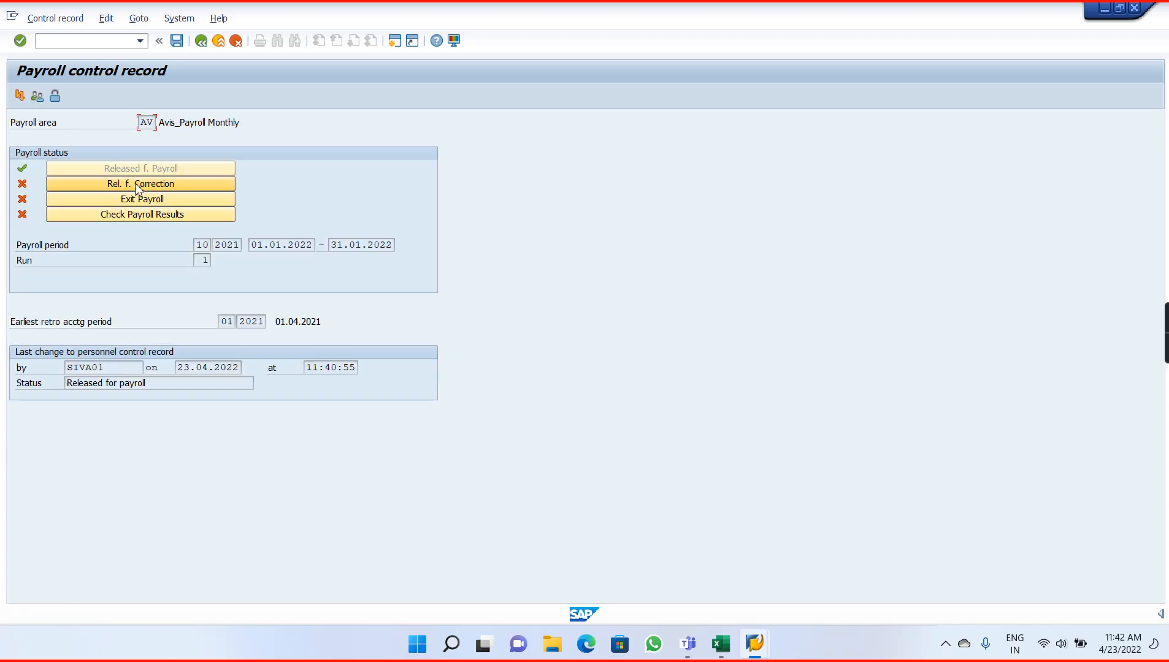
{"action": "left_click", "coordinate": [138, 184]}
{"action": "key", "text": "ctrl+s"}
{"action": "key", "text": "F3"}
Return to the pending Medical Allowance entry, save it, and check the record in the recurring payments overview.
{"action": "key", "text": "alt+Tab"}
{"action": "key", "text": "alt+Tab"}
{"action": "key", "text": "alt+Tab"}
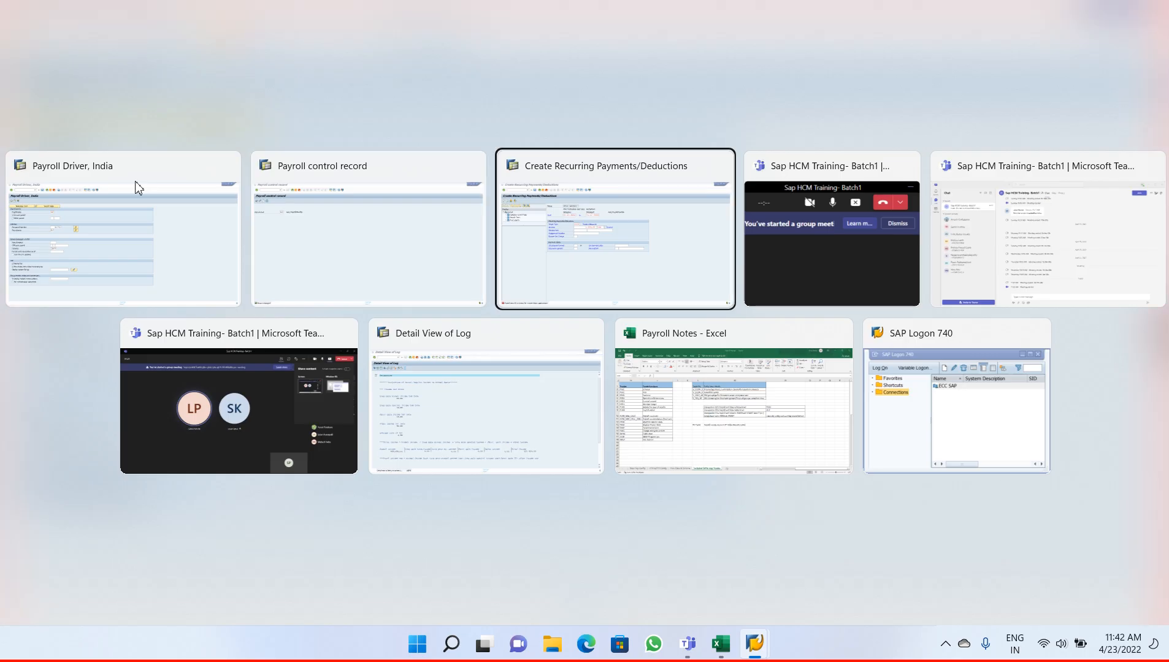
{"action": "key", "text": "alt+shift+Tab"}
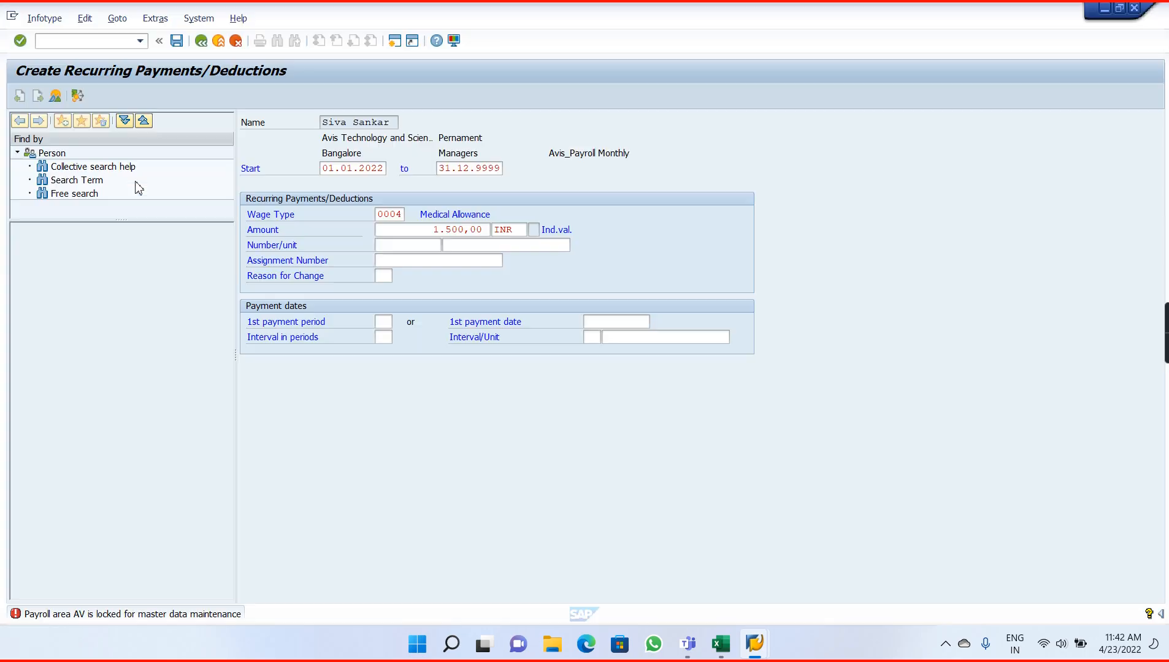
{"action": "key", "text": "Return"}
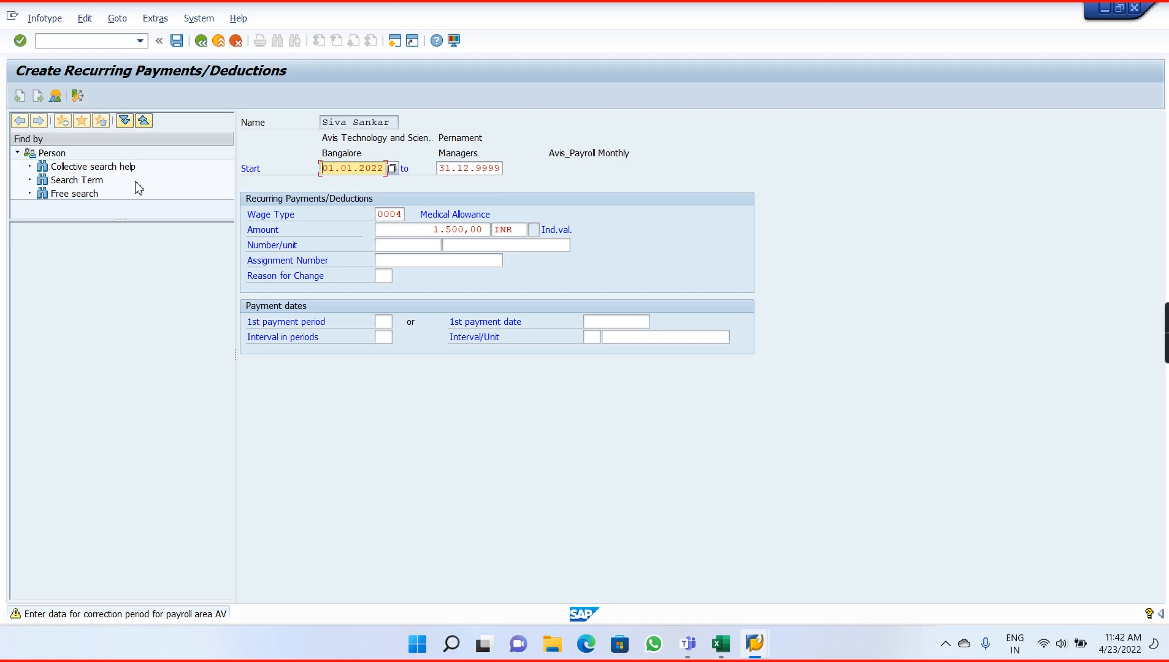
{"action": "key", "text": "Return"}
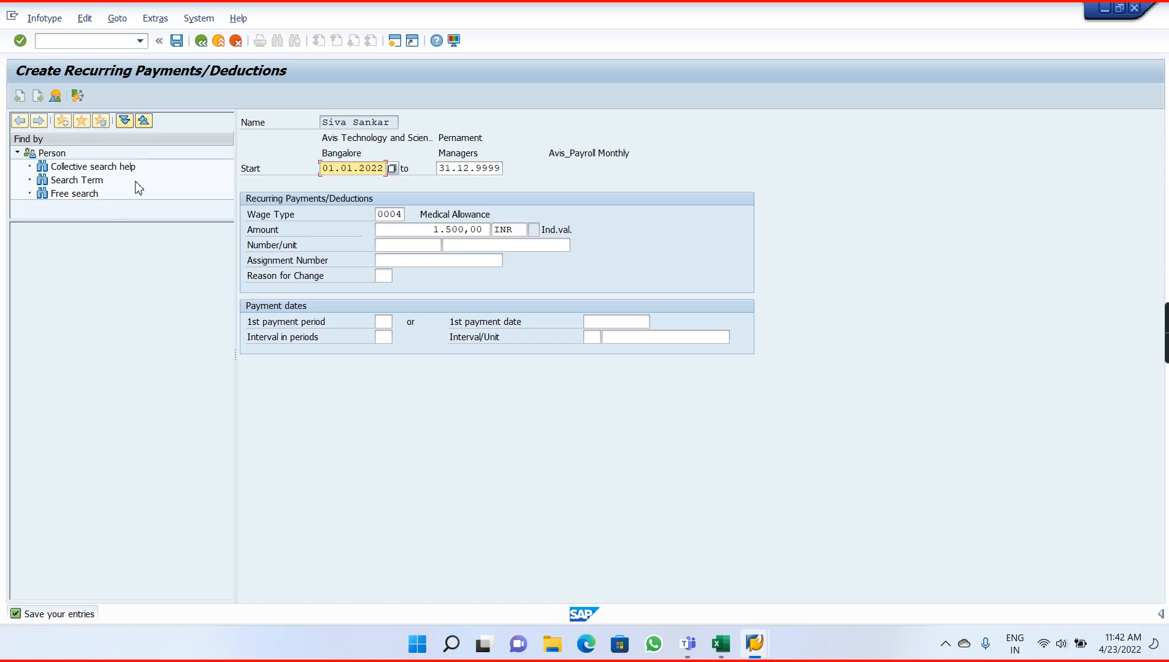
{"action": "key", "text": "ctrl+s"}
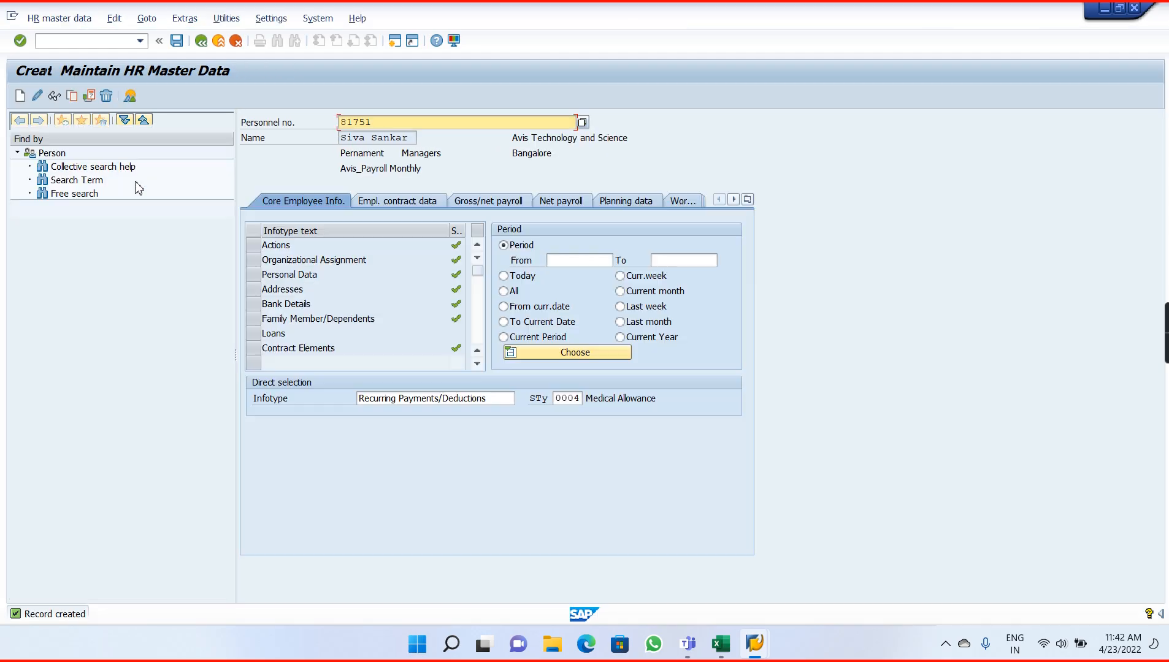
{"action": "left_click", "coordinate": [134, 103]}
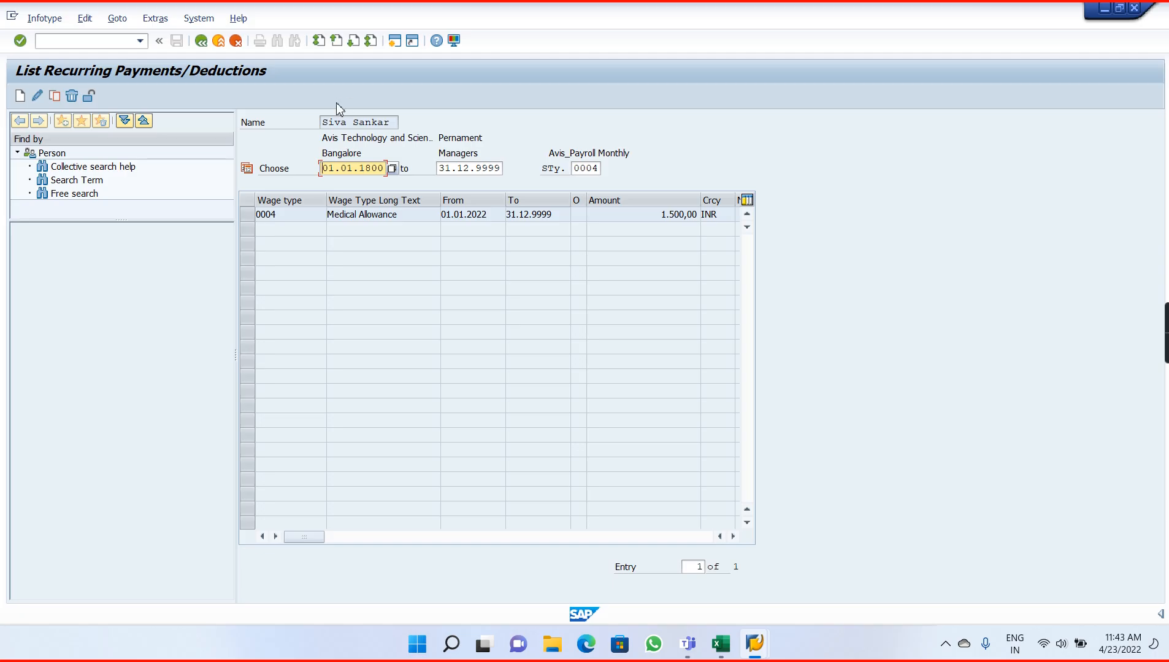
{"action": "left_click", "coordinate": [204, 43]}
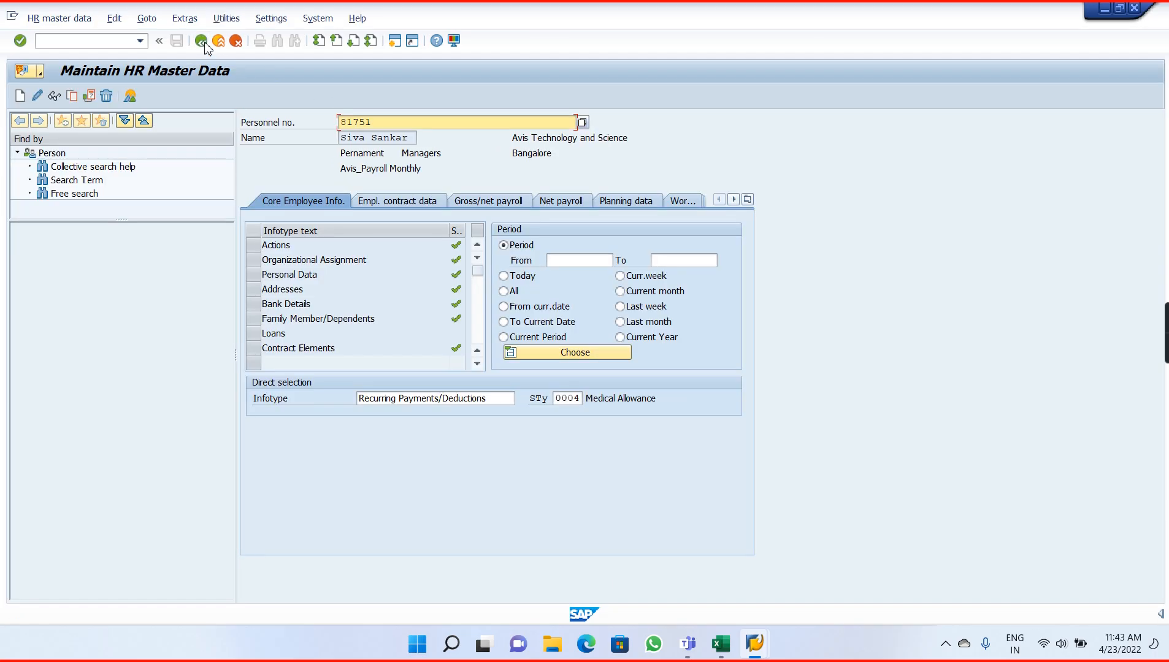
Change payroll area AV's control record back to released for payroll and save it.
{"action": "key", "text": "alt+Tab"}
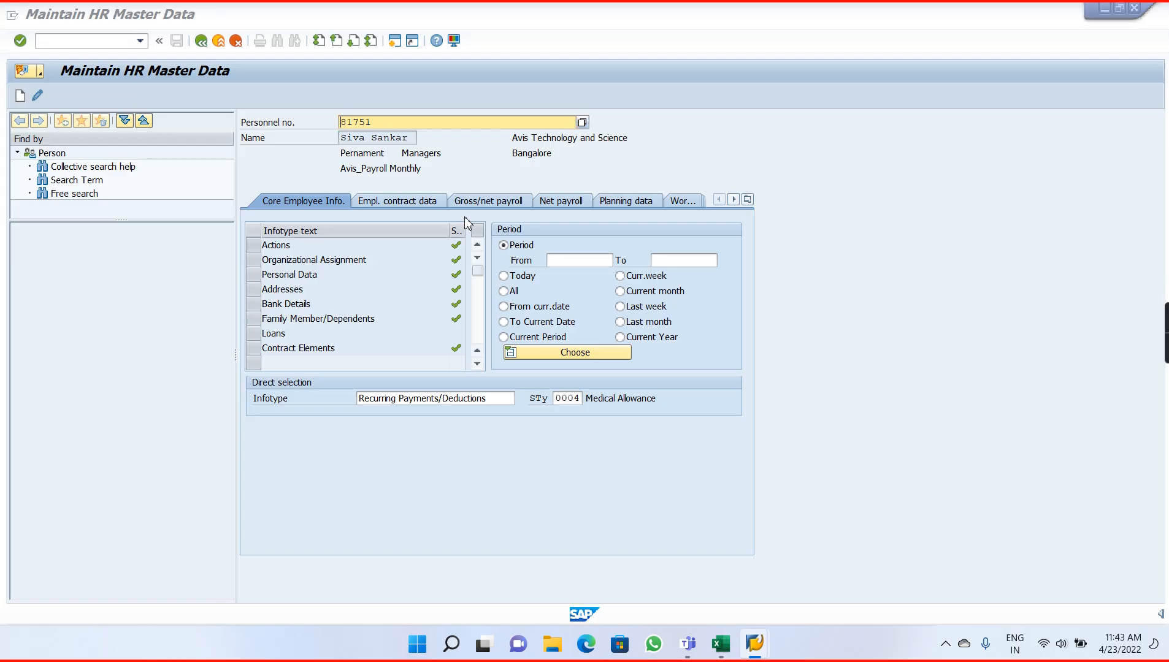
{"action": "key", "text": "F8"}
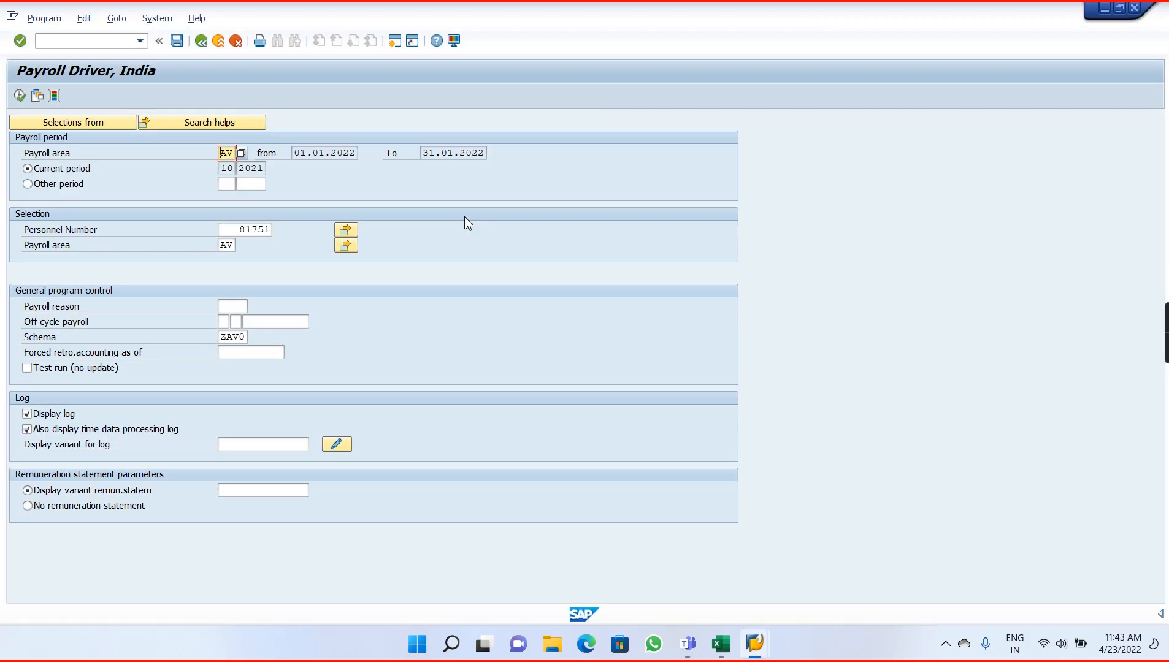
{"action": "key", "text": "alt+Tab"}
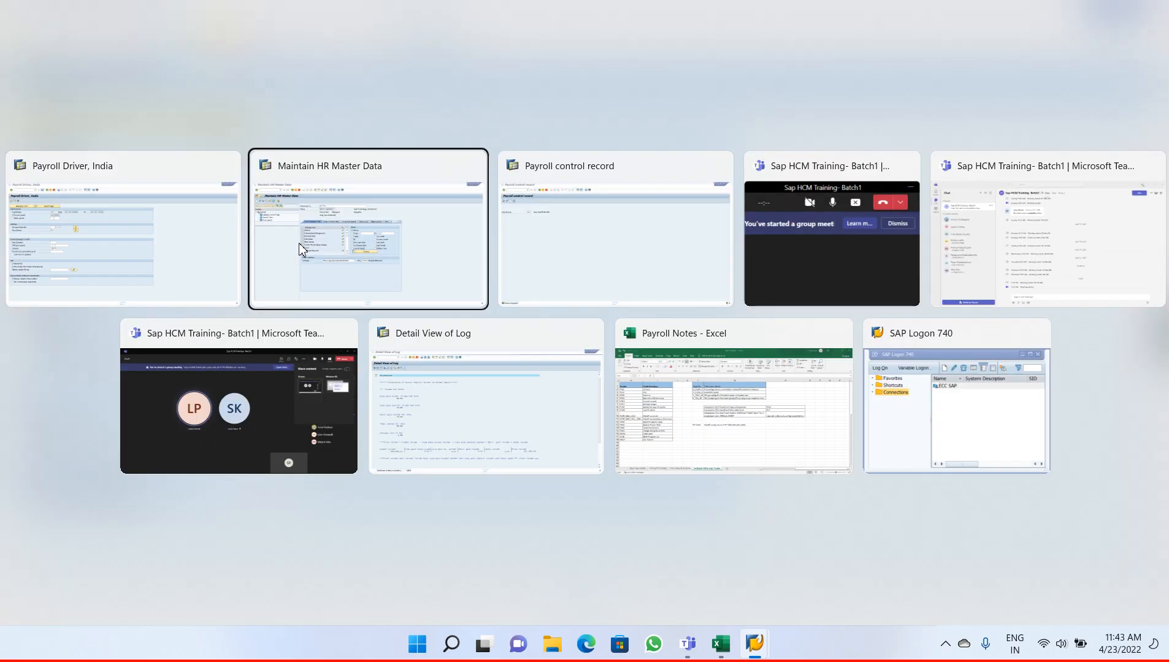
{"action": "left_click", "coordinate": [540, 243]}
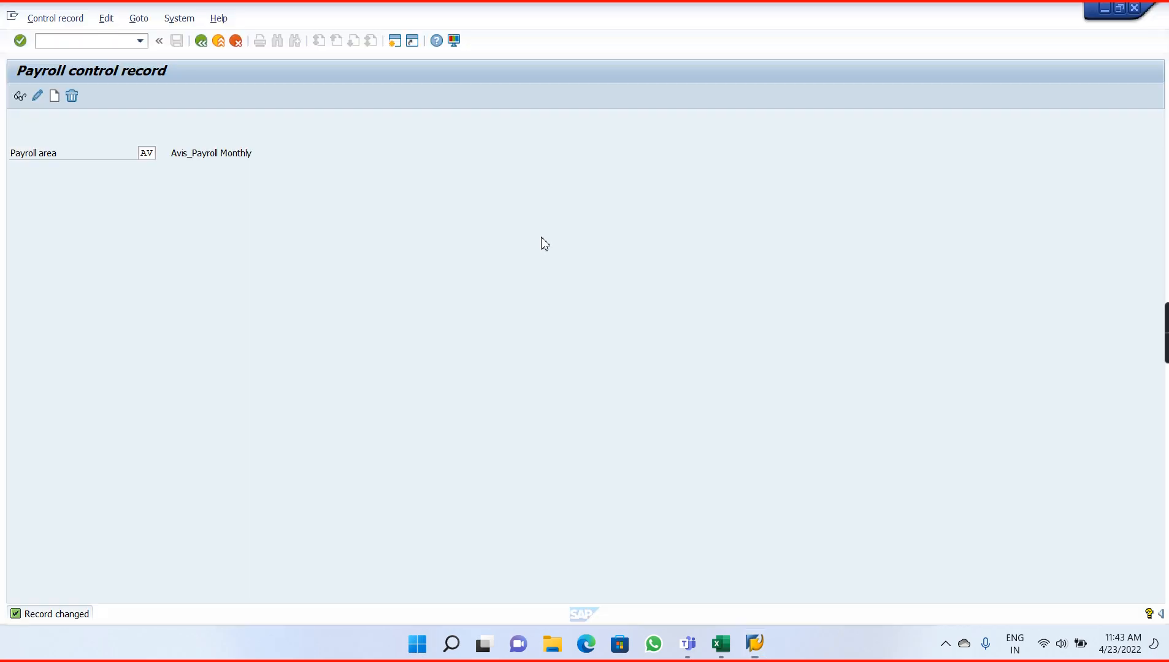
{"action": "left_click", "coordinate": [37, 97]}
{"action": "left_click", "coordinate": [164, 173]}
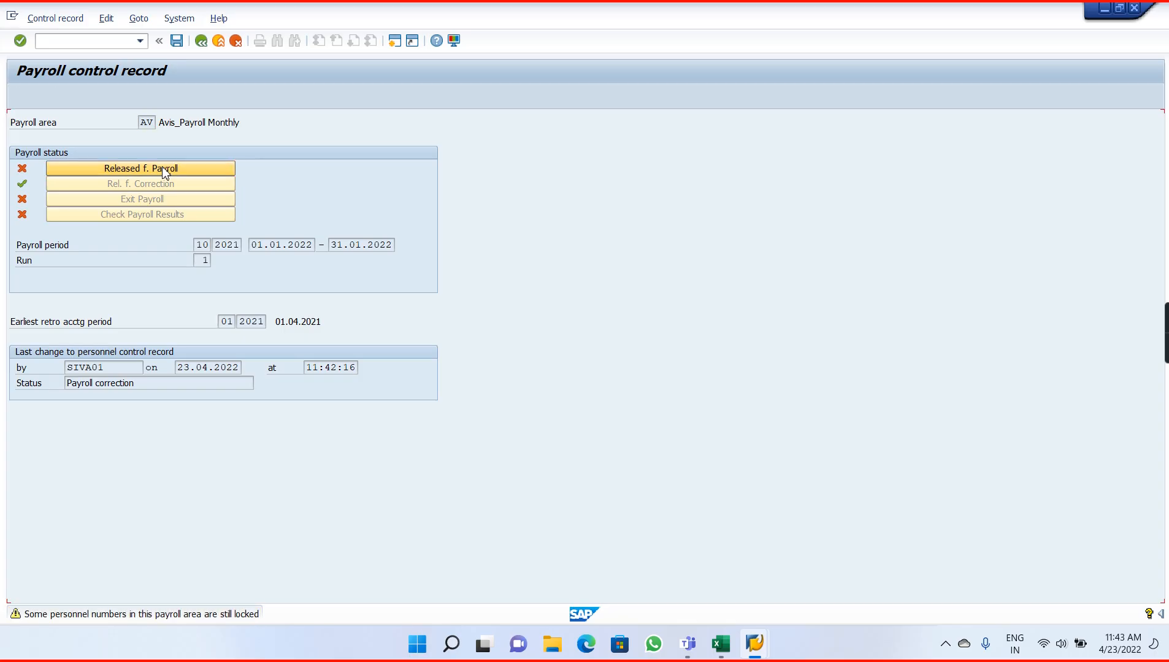
{"action": "left_click", "coordinate": [164, 173]}
{"action": "key", "text": "ctrl+s"}
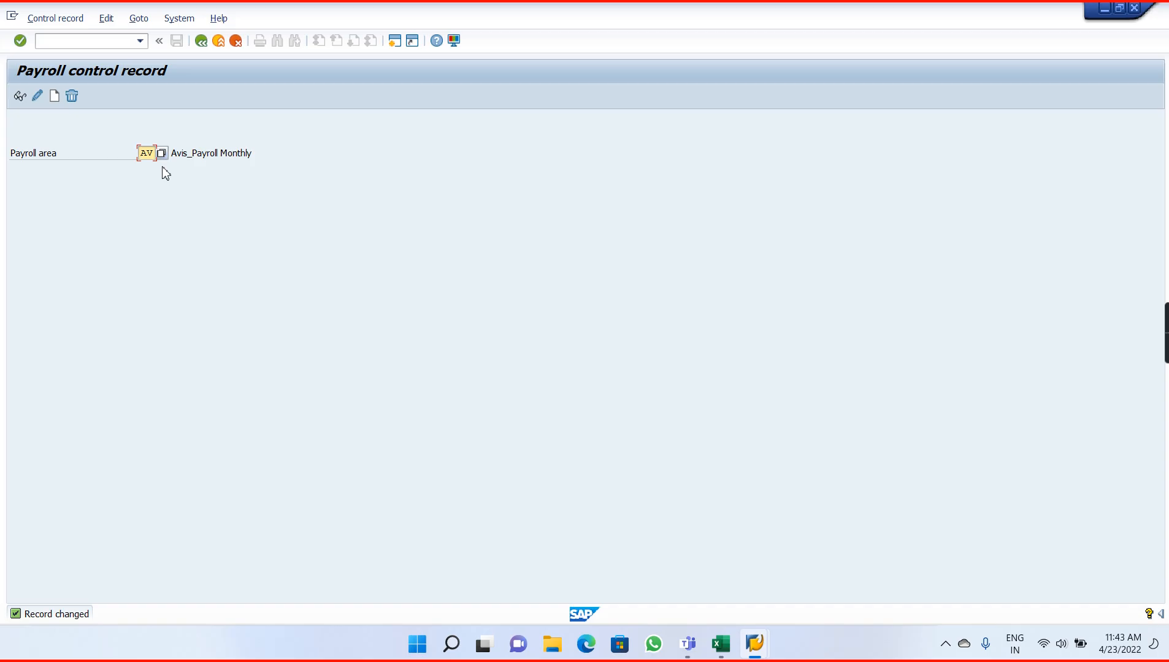
Try to run the live payroll for the employee in payroll area AV with schema ZAV0, and return to the Payroll Driver selection.
{"action": "key", "text": "alt+Tab"}
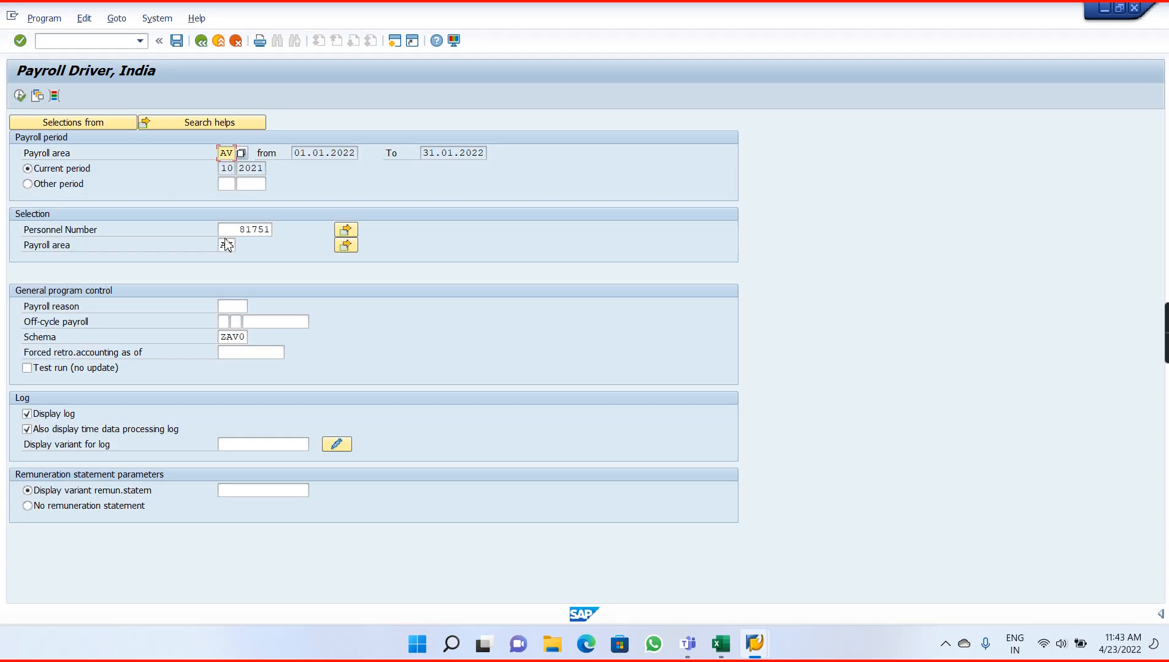
{"action": "left_click", "coordinate": [20, 96]}
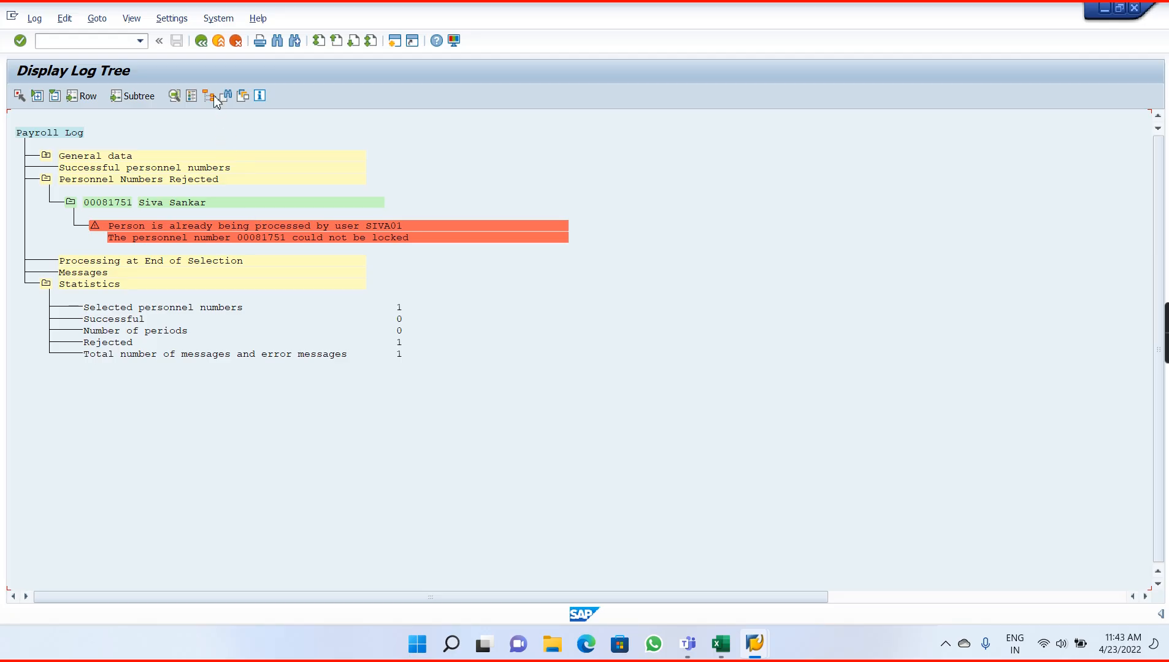
{"action": "left_click", "coordinate": [201, 43]}
{"action": "left_click", "coordinate": [245, 260]}
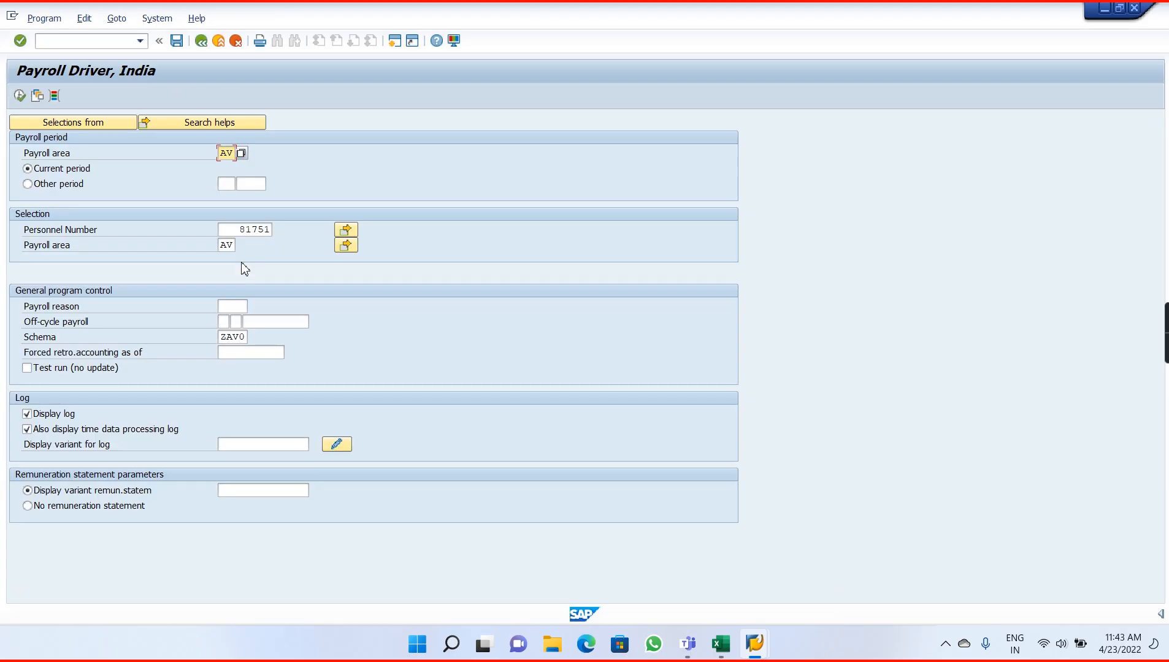
Exit the employee's HR master data maintenance and reload payroll area AV's current period in the Payroll Driver.
{"action": "key", "text": "alt+Tab"}
{"action": "key", "text": "alt+Tab"}
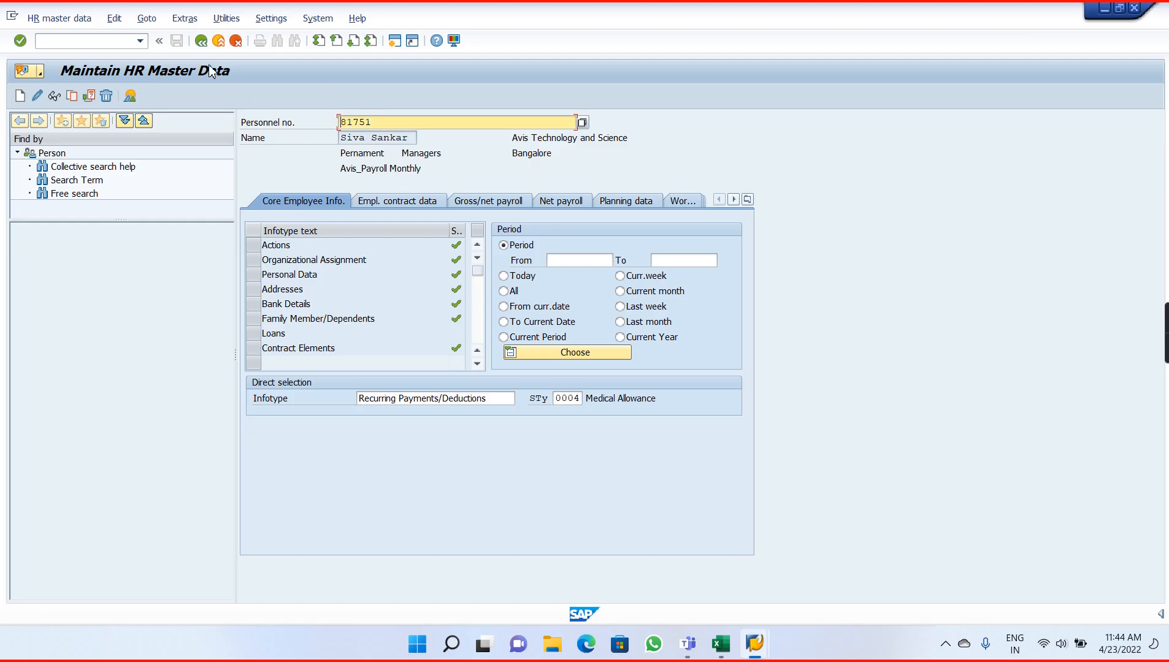
{"action": "left_click", "coordinate": [201, 42]}
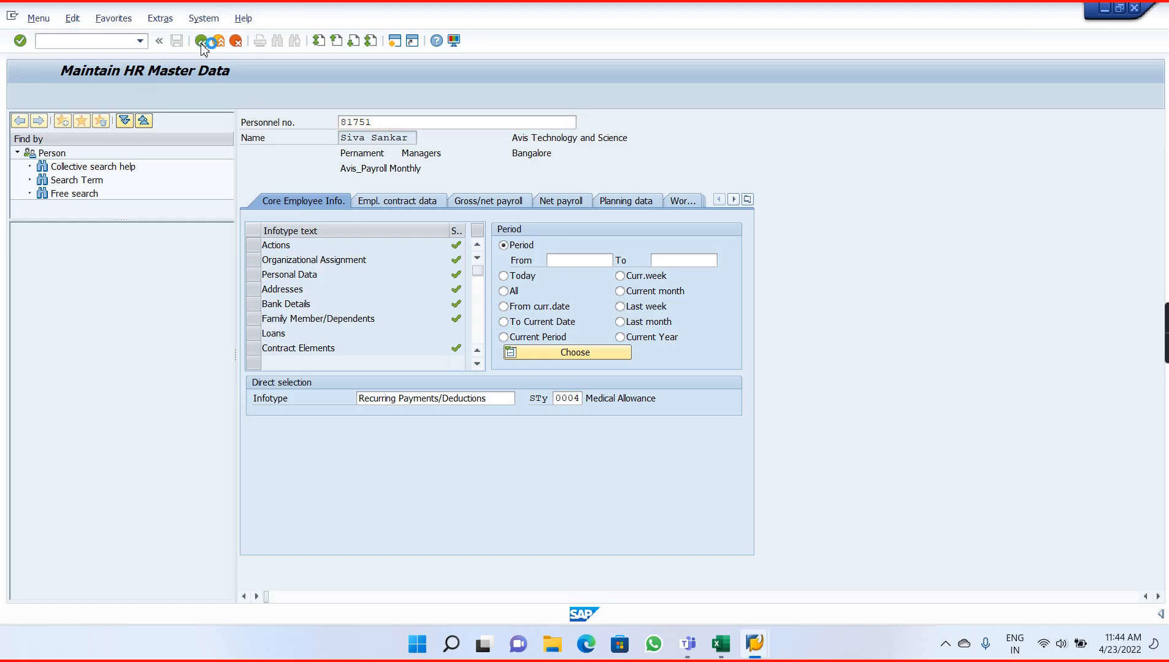
{"action": "key", "text": "alt+Tab"}
{"action": "key", "text": "alt+Tab"}
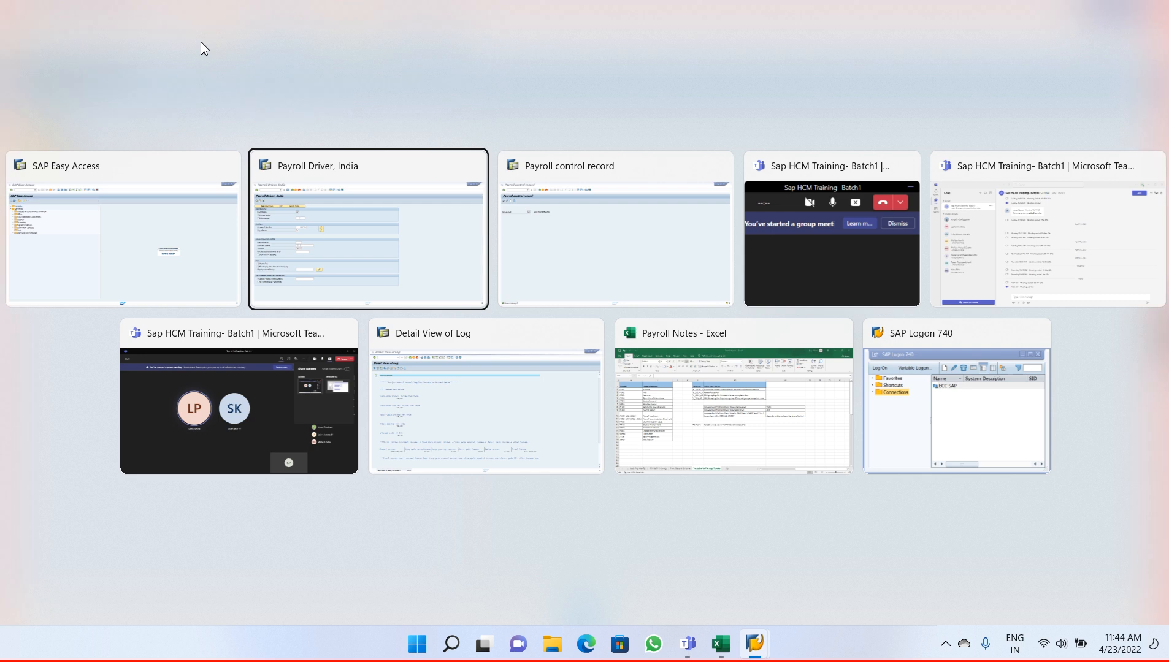
{"action": "key", "text": "alt+shift+Tab"}
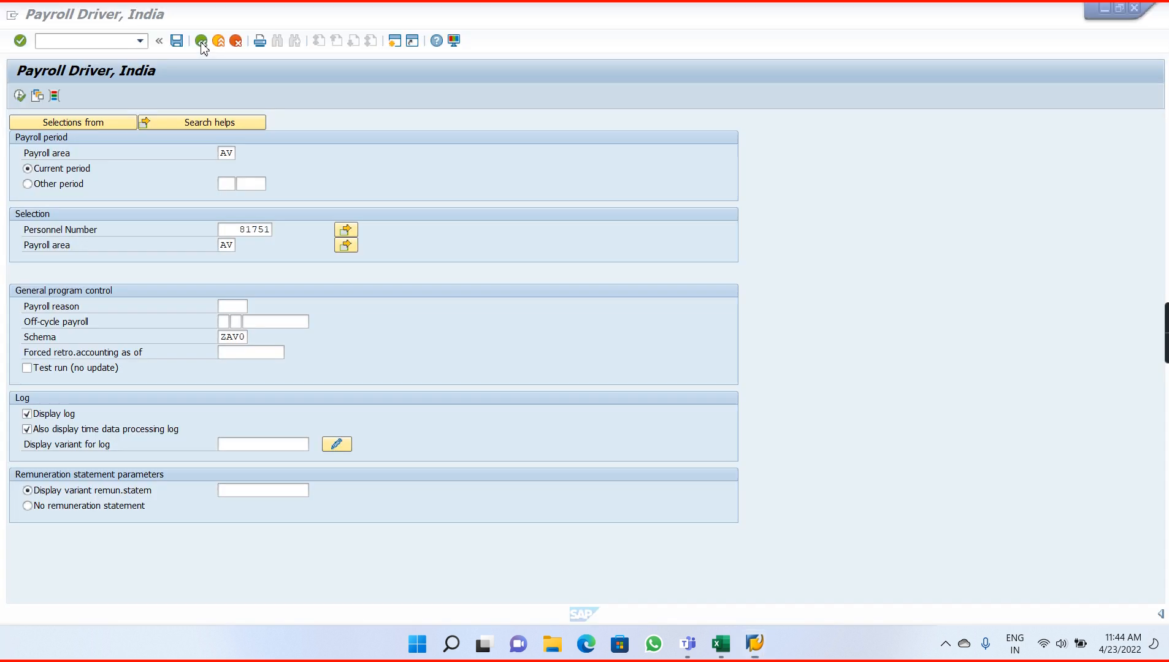
{"action": "key", "text": "Return"}
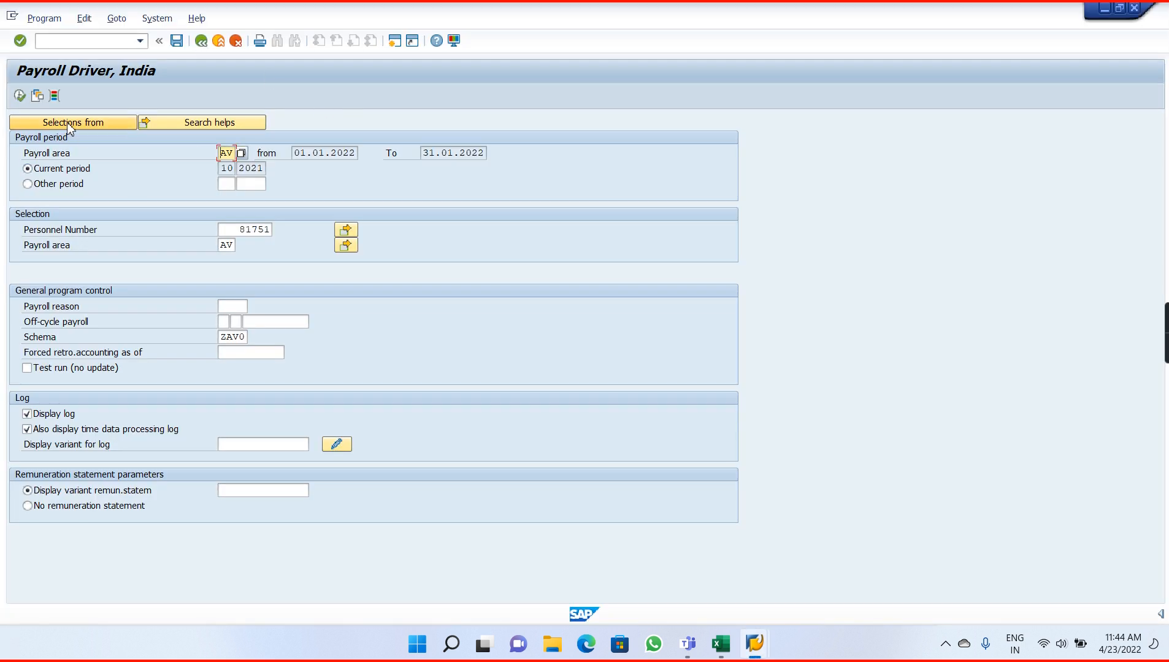
Run the live payroll for the employee in payroll area AV and expand period 10/2021 in the payroll log.
{"action": "left_click", "coordinate": [21, 97]}
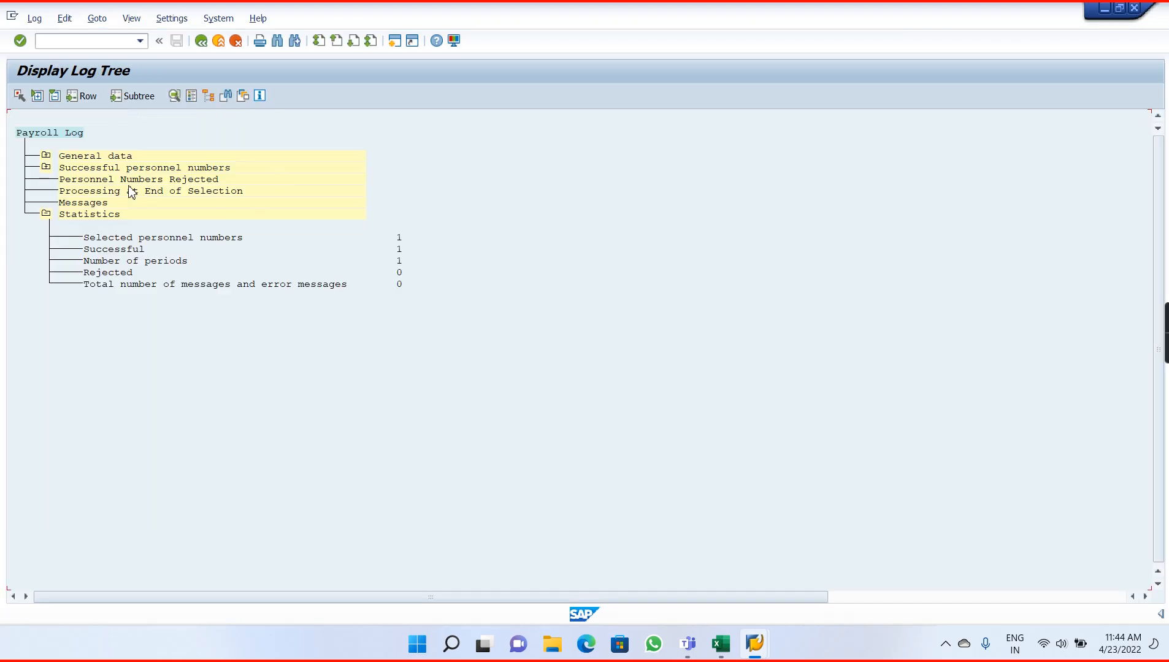
{"action": "left_click", "coordinate": [46, 167]}
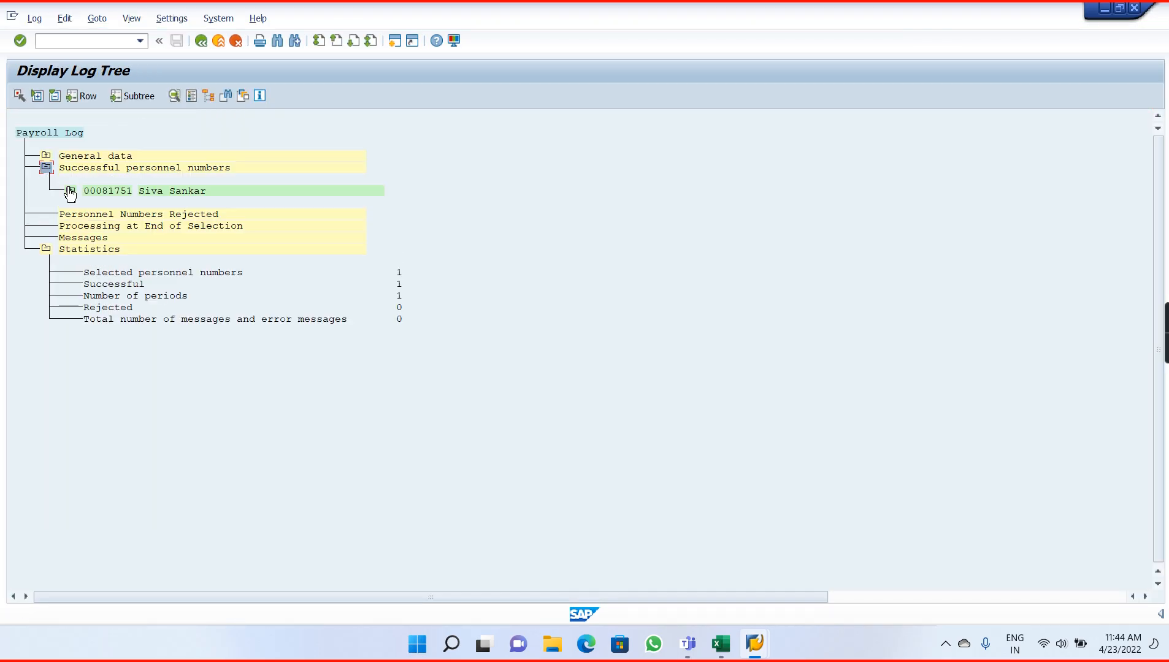
{"action": "left_click", "coordinate": [71, 191]}
{"action": "left_click", "coordinate": [95, 214]}
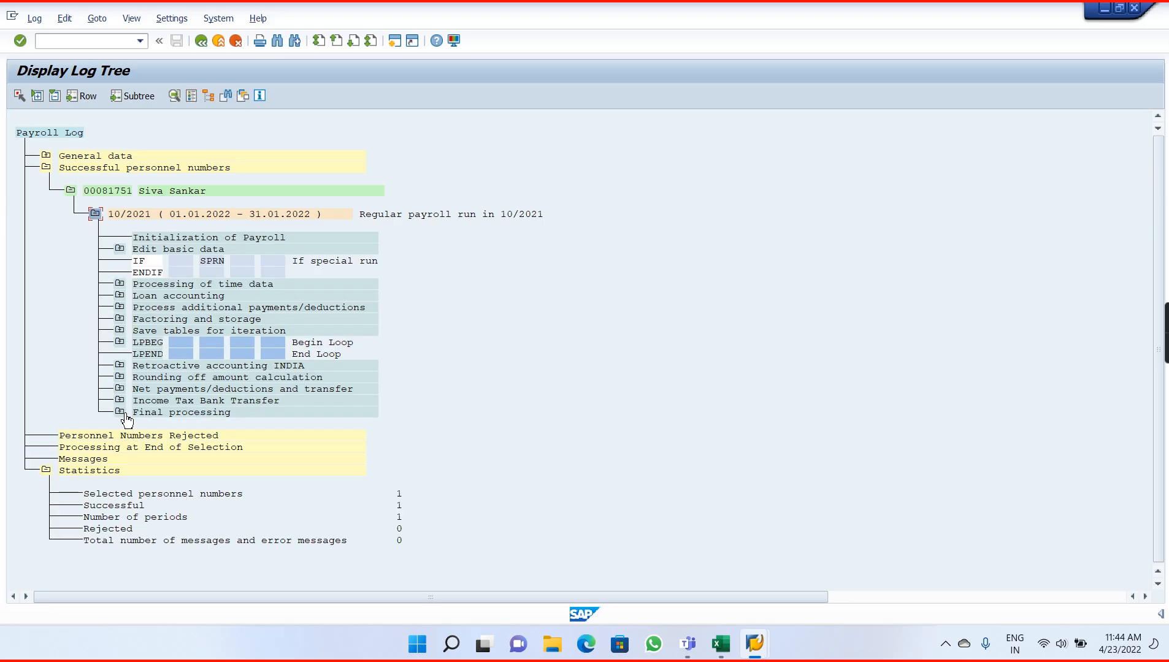
Open the output RT table of the results sort under Final processing, review its wage types, and return to the Payroll Driver selection.
{"action": "left_click", "coordinate": [120, 412]}
{"action": "left_click", "coordinate": [144, 459]}
{"action": "left_click", "coordinate": [185, 509]}
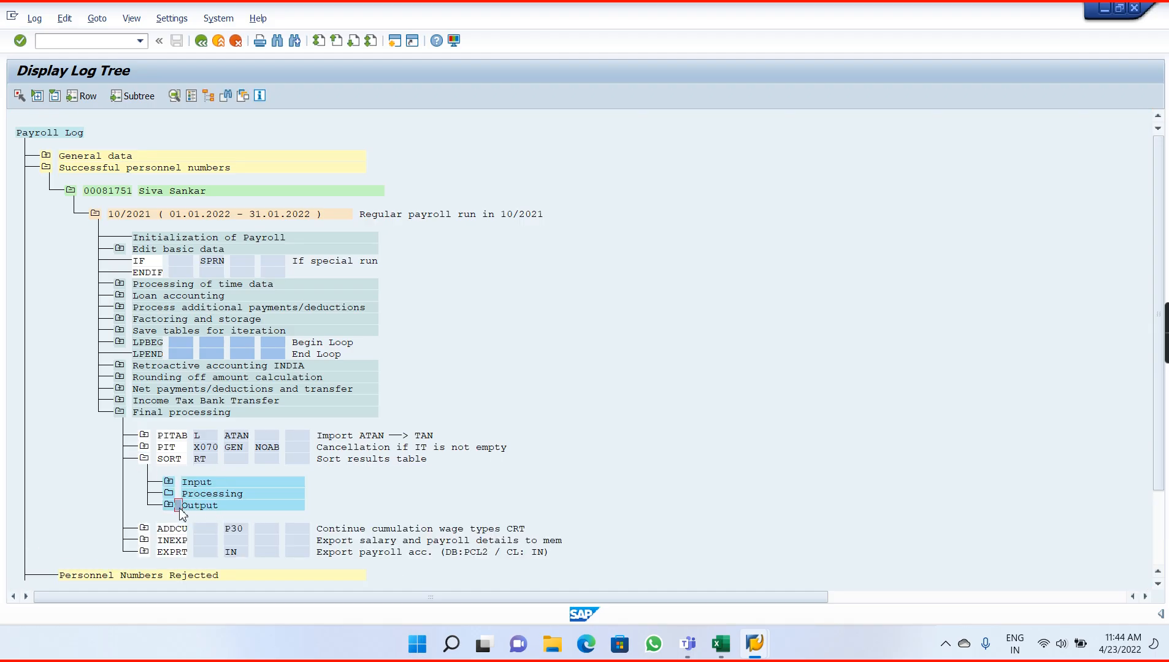
{"action": "left_click", "coordinate": [169, 505]}
{"action": "double_click", "coordinate": [213, 529]}
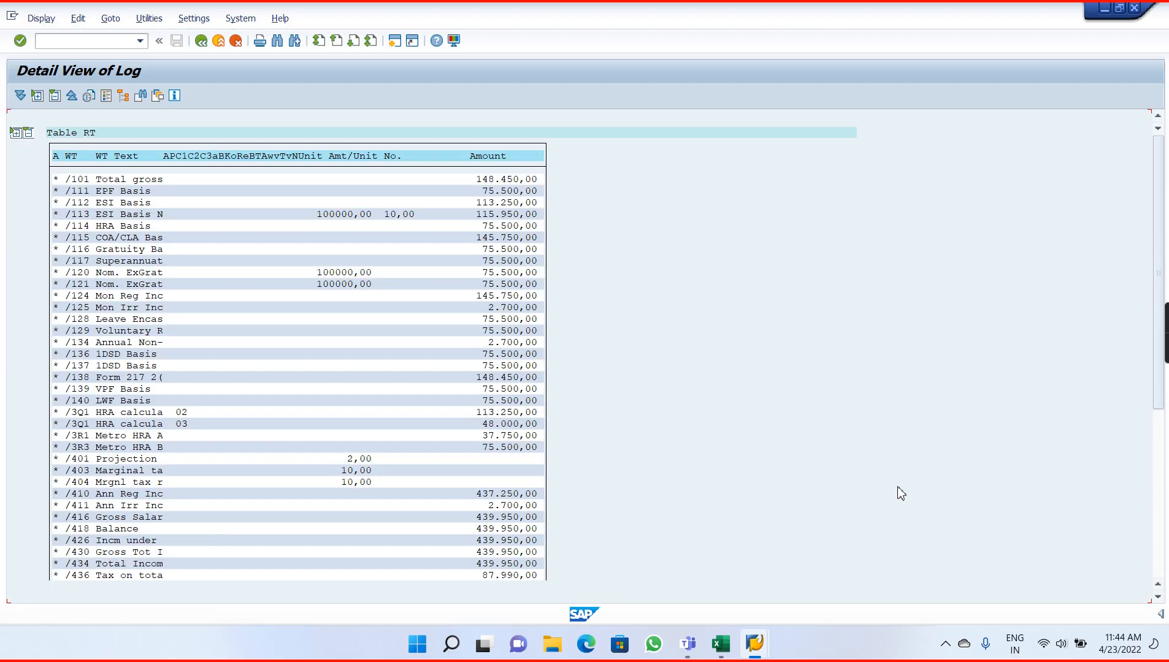
{"action": "left_click", "coordinate": [1158, 536]}
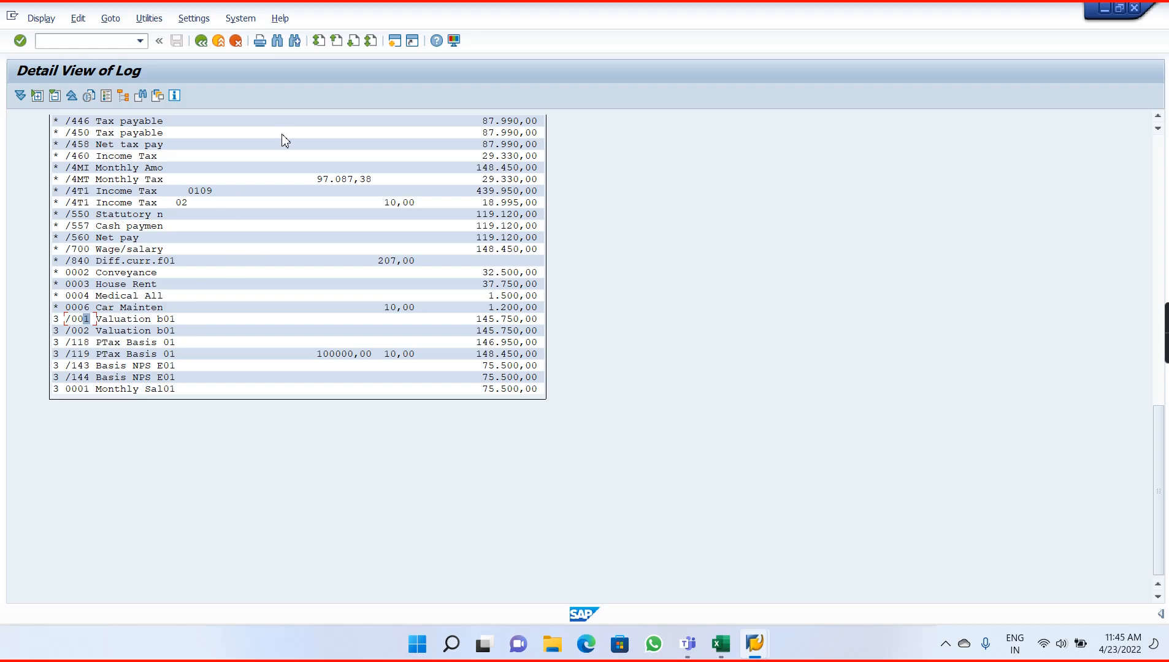
{"action": "left_click", "coordinate": [205, 43]}
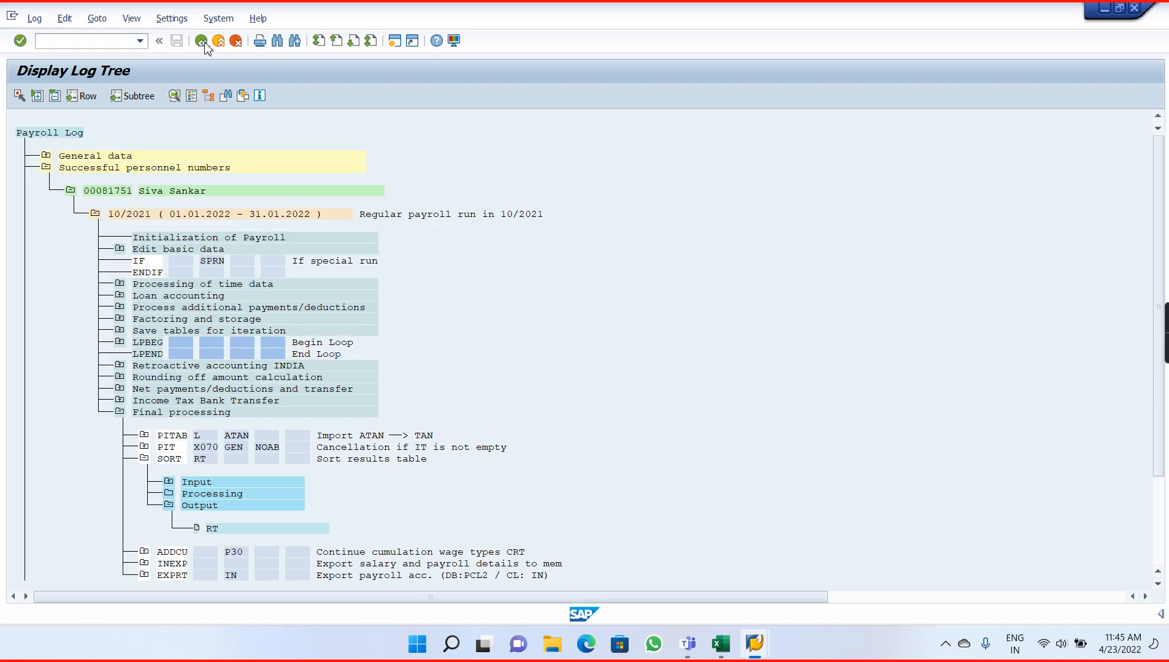
{"action": "left_click", "coordinate": [203, 42]}
{"action": "left_click", "coordinate": [238, 266]}
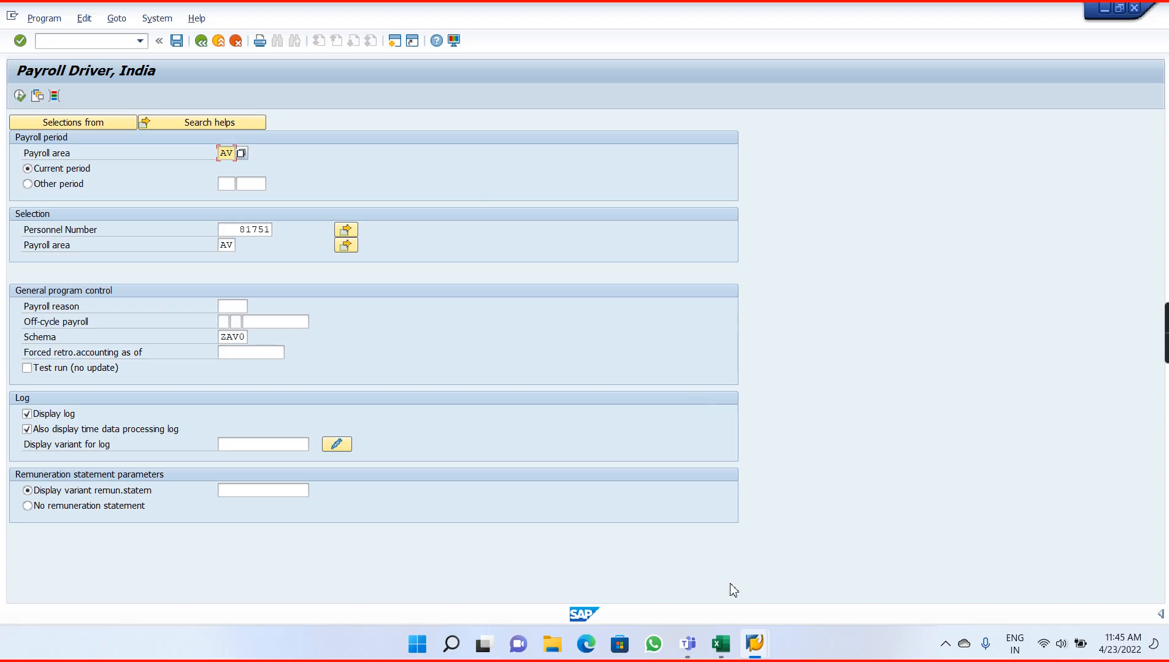
Switch to the payroll control record session, set payroll area AV to Exit Payroll, and save it.
{"action": "left_click", "coordinate": [689, 644]}
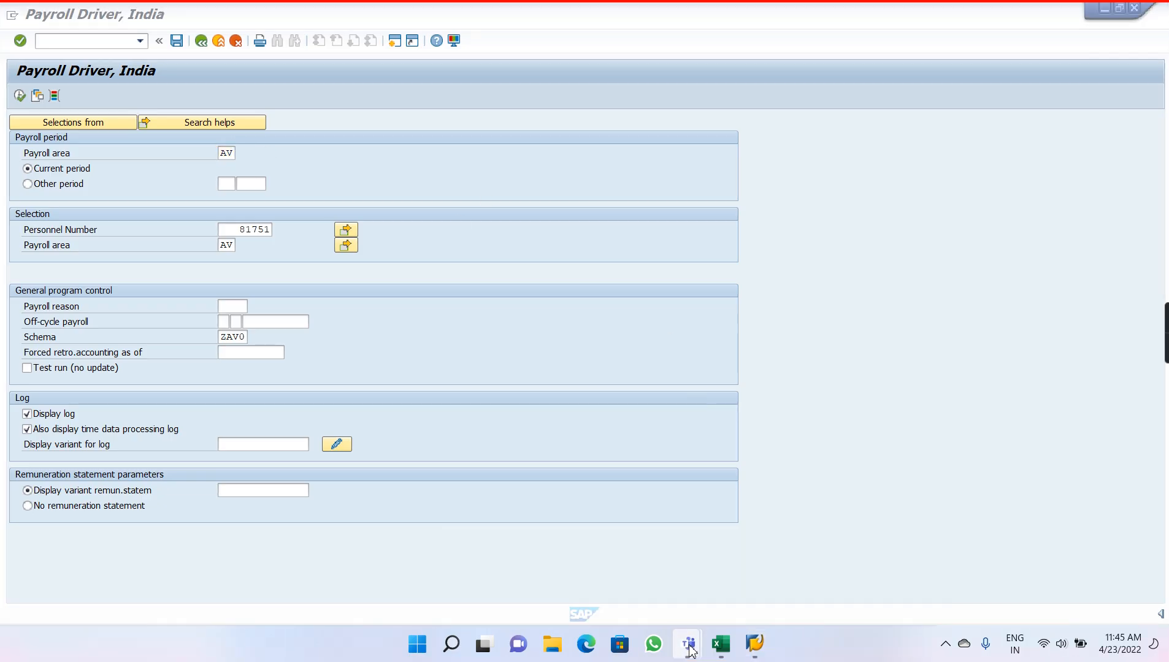
{"action": "left_click", "coordinate": [754, 643]}
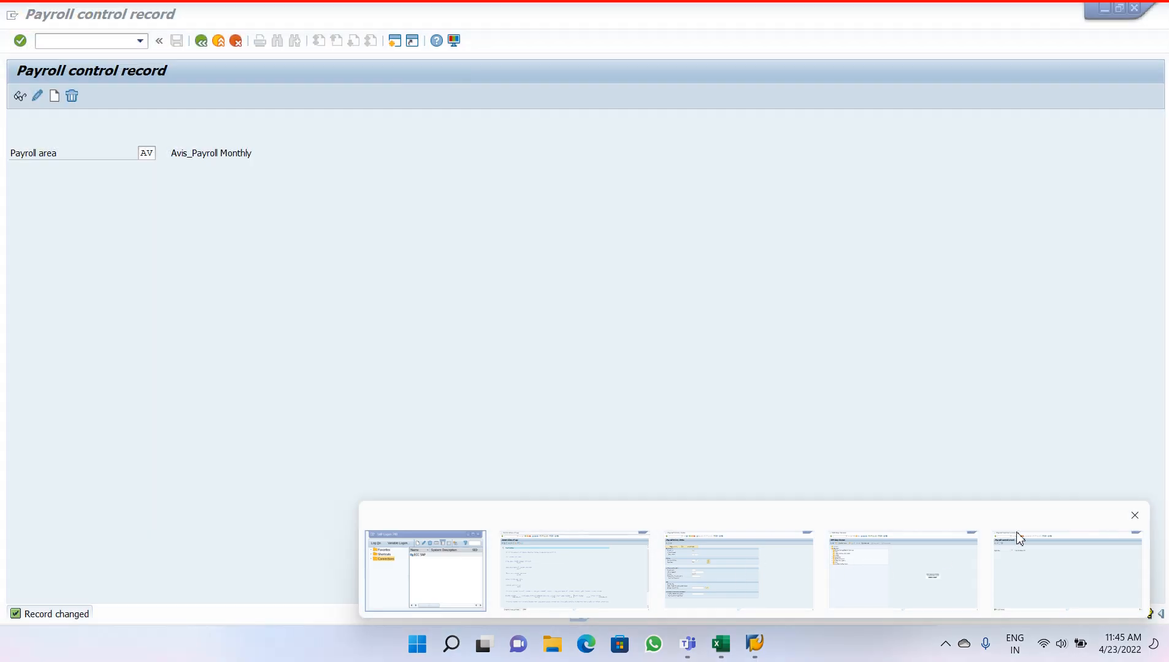
{"action": "left_click", "coordinate": [1017, 537]}
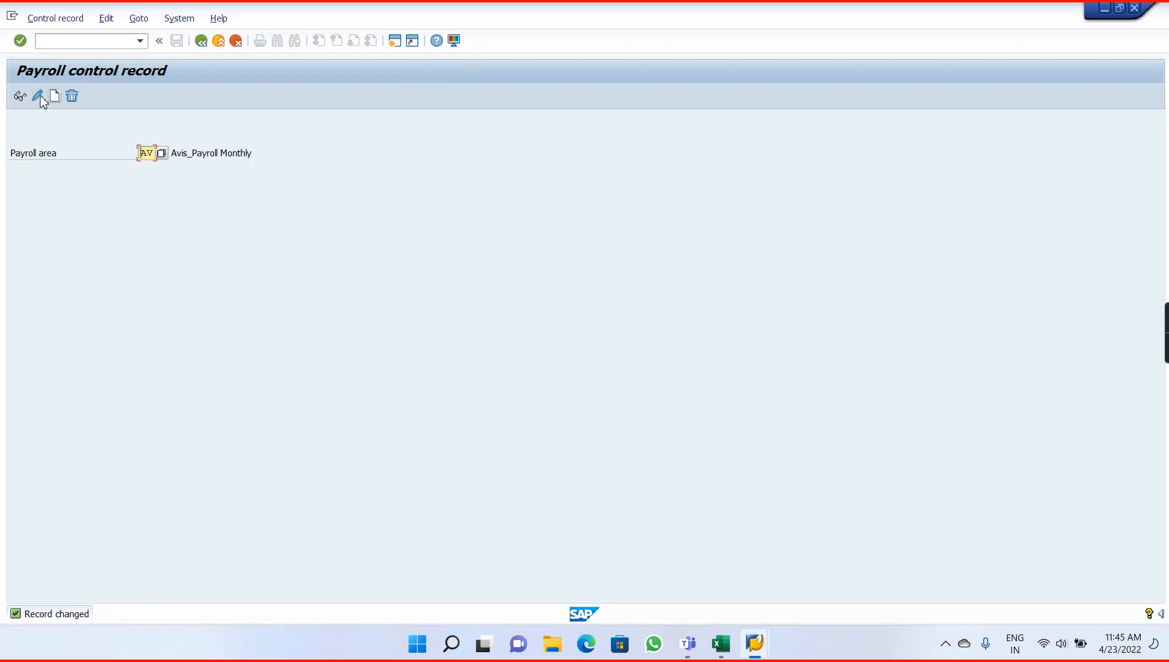
{"action": "left_click", "coordinate": [37, 97]}
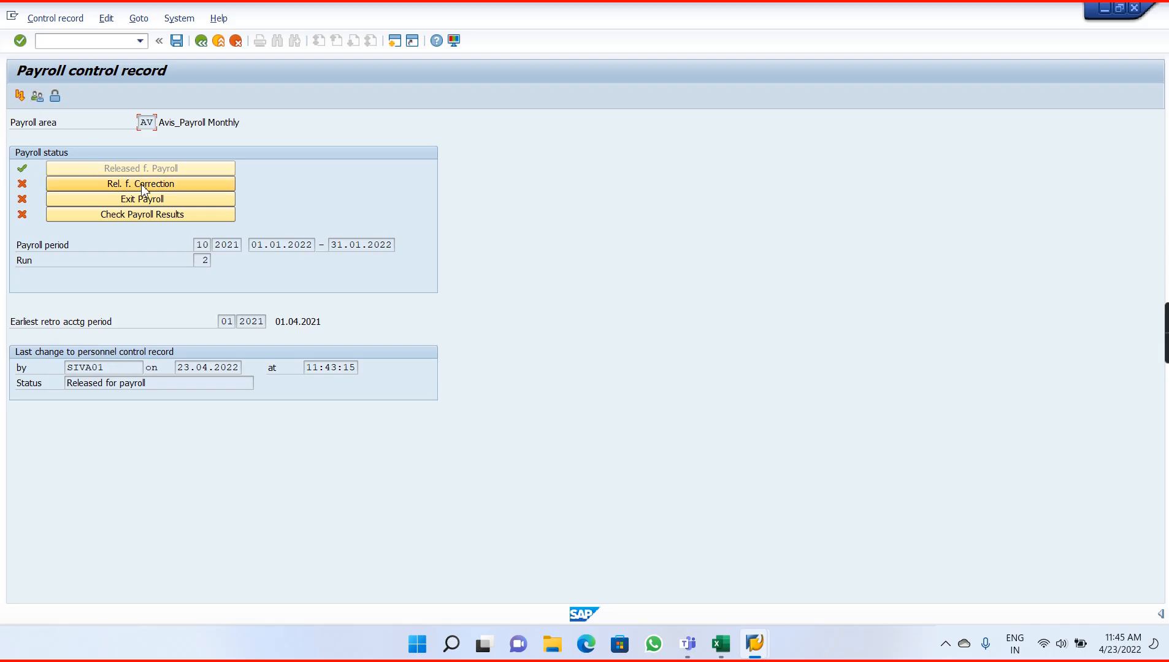
{"action": "left_click", "coordinate": [147, 199]}
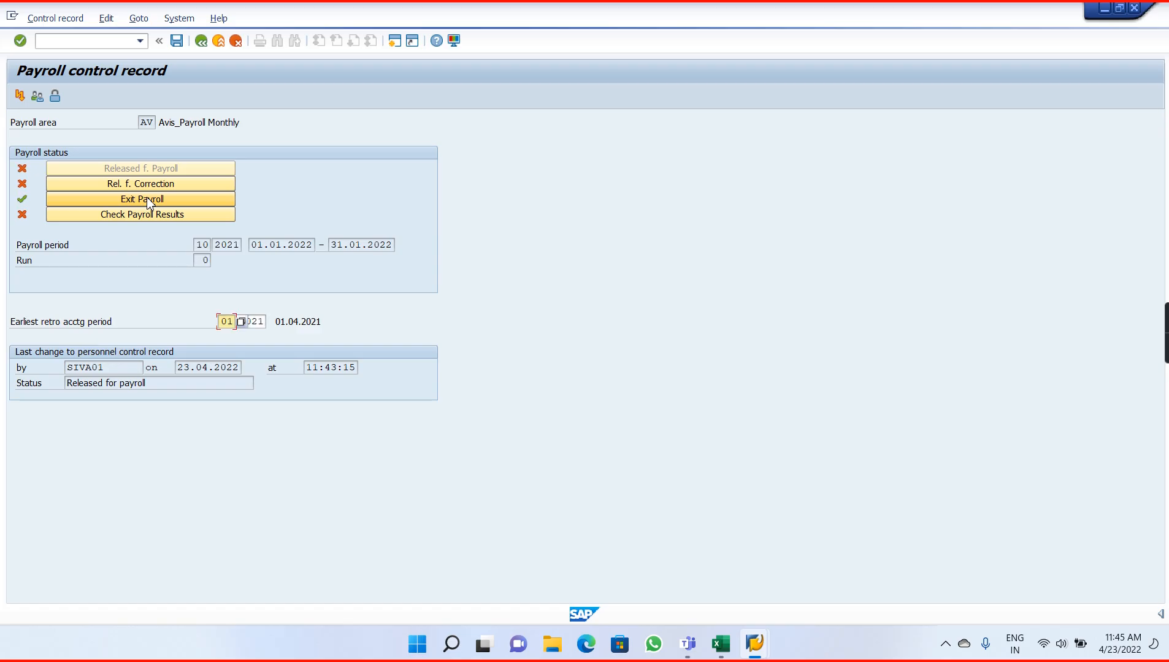
{"action": "key", "text": "ctrl+s"}
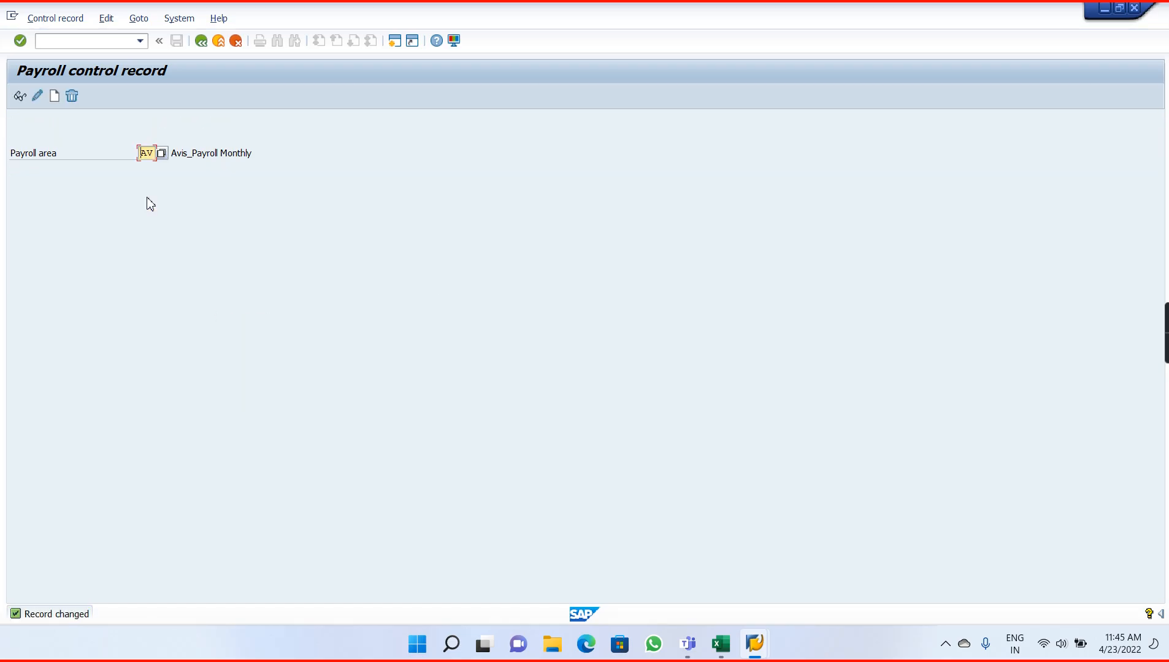
Reopen payroll area AV's control record, check its status and run number, and return to the initial screen.
{"action": "key", "text": "F3"}
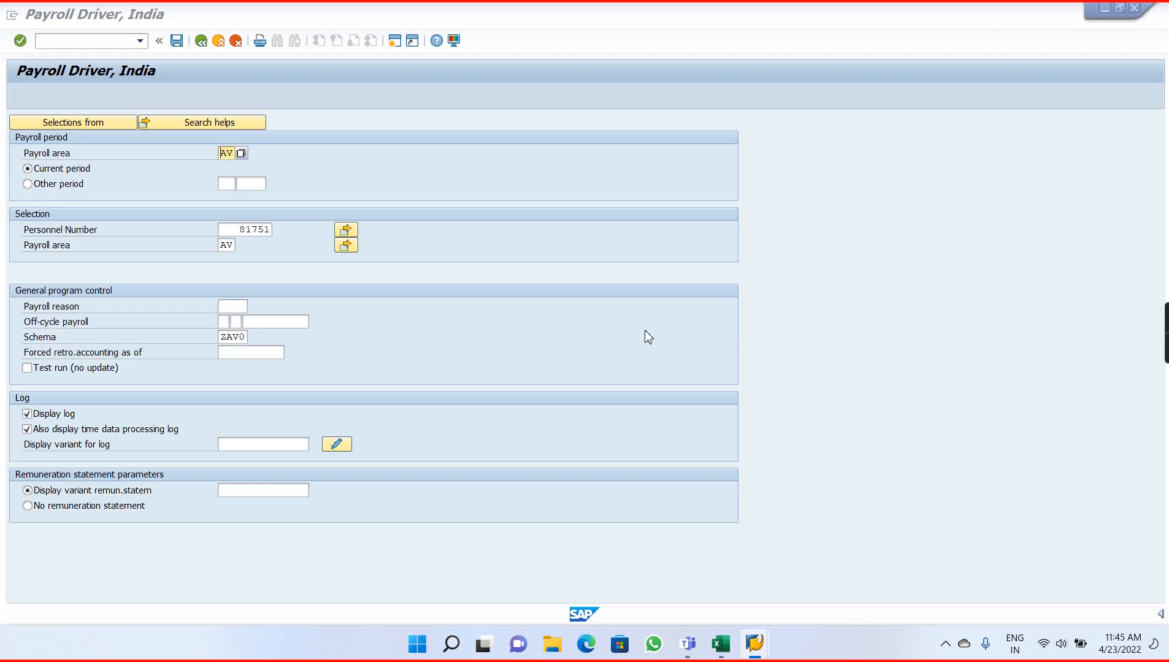
{"action": "key", "text": "F3"}
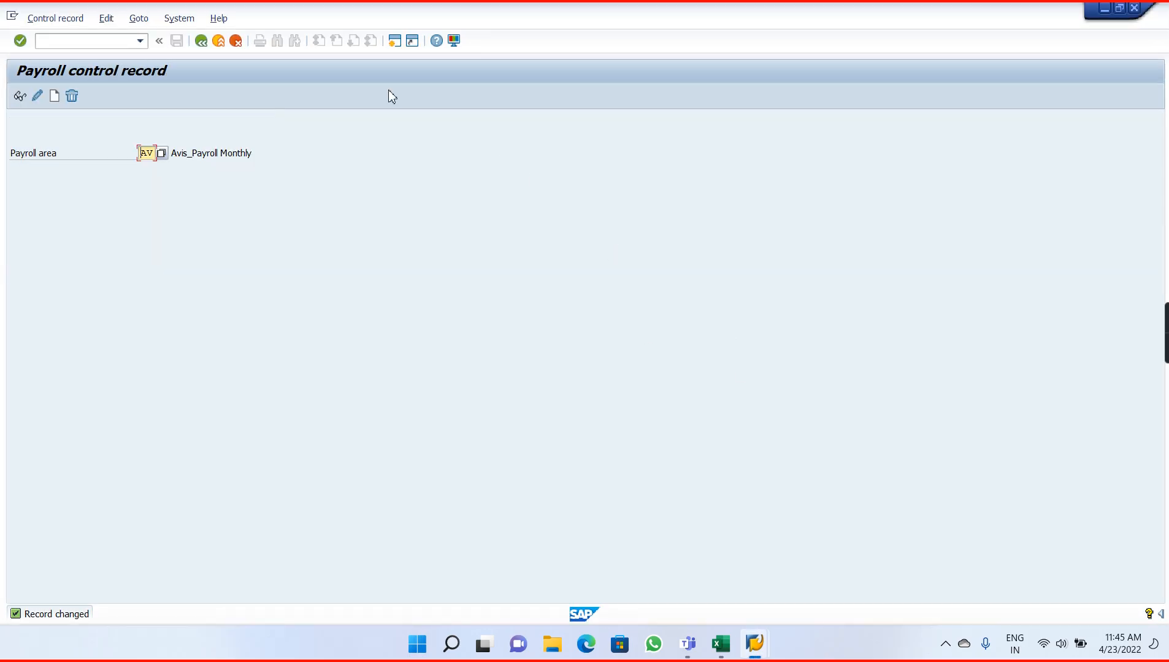
{"action": "left_click", "coordinate": [37, 96]}
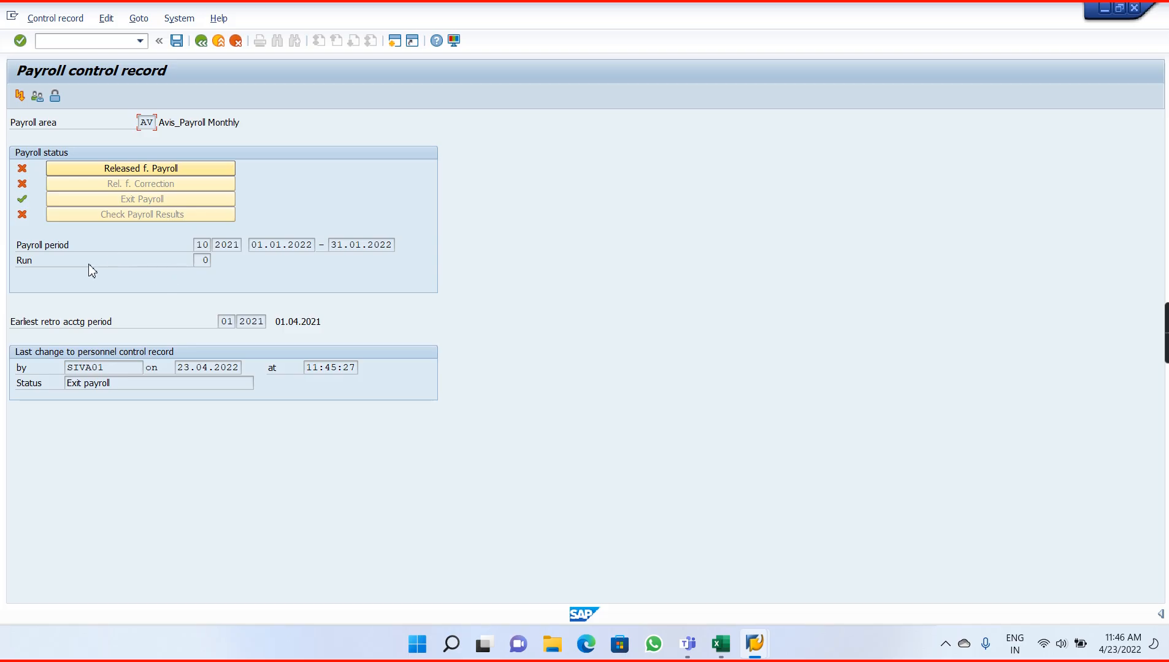
{"action": "left_click", "coordinate": [208, 264]}
{"action": "left_click", "coordinate": [201, 42]}
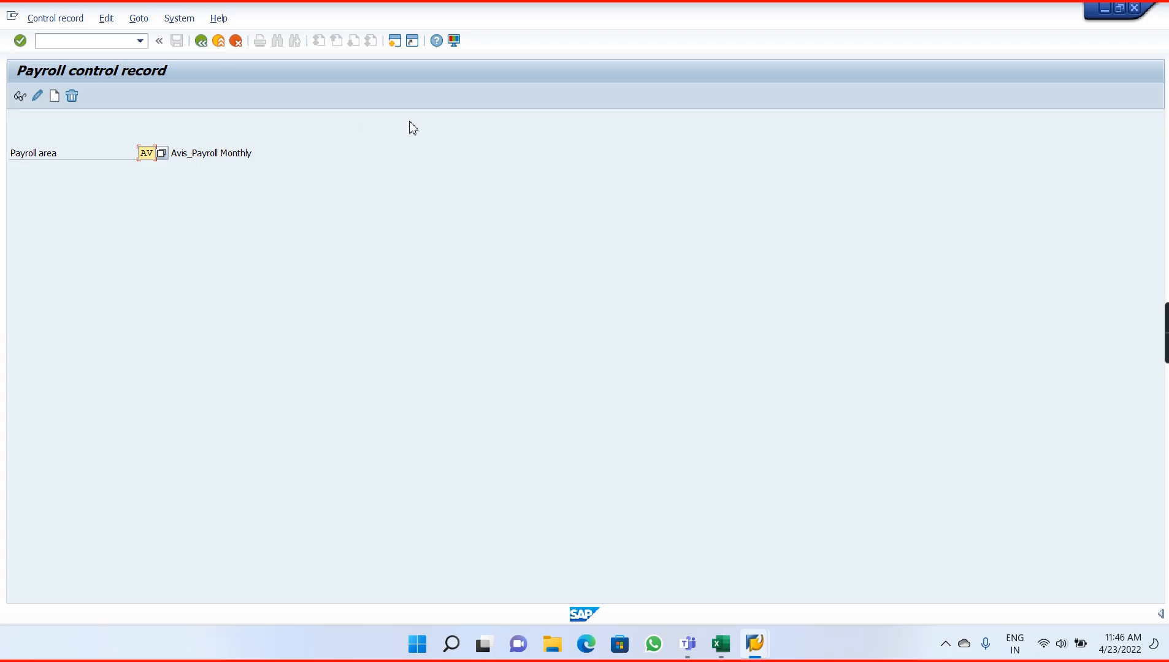
Switch to the Payroll Notes workbook in Excel and review the transaction codes for the live and simulated payroll runs.
{"action": "left_click", "coordinate": [723, 642]}
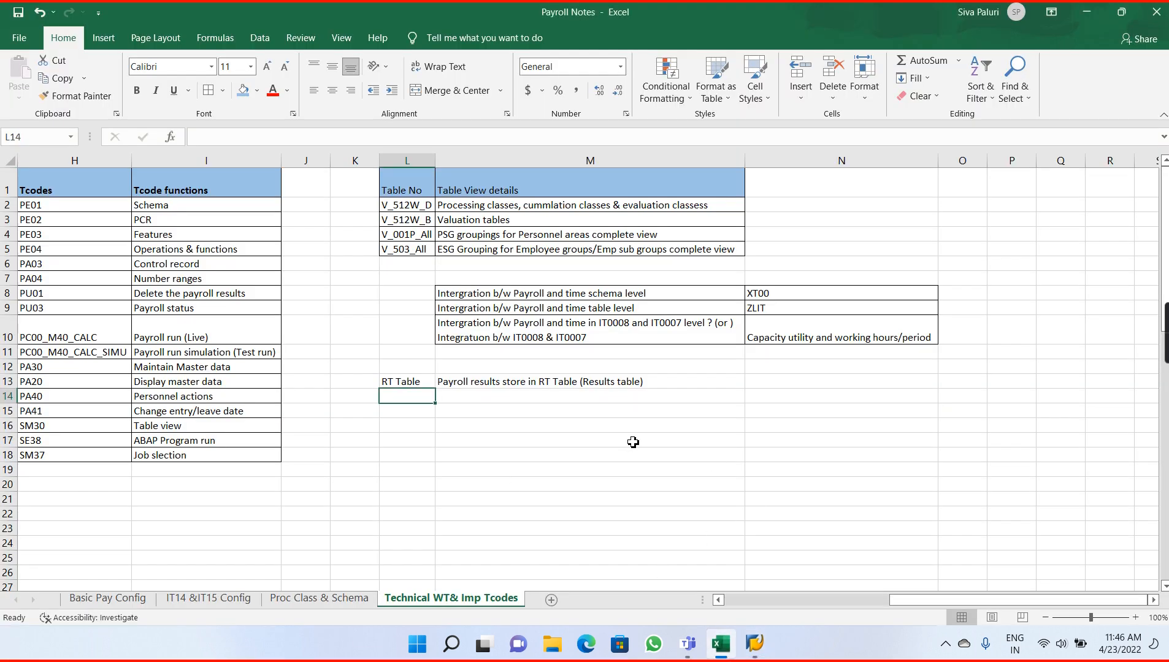
{"action": "left_click", "coordinate": [753, 607]}
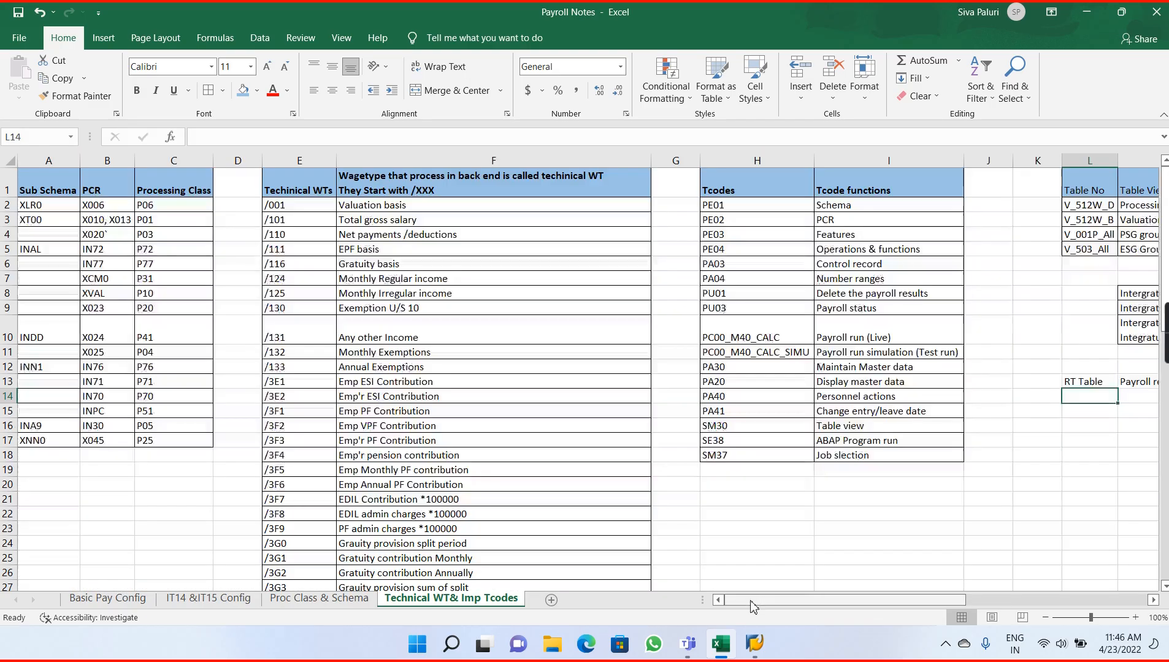
{"action": "left_click", "coordinate": [738, 473]}
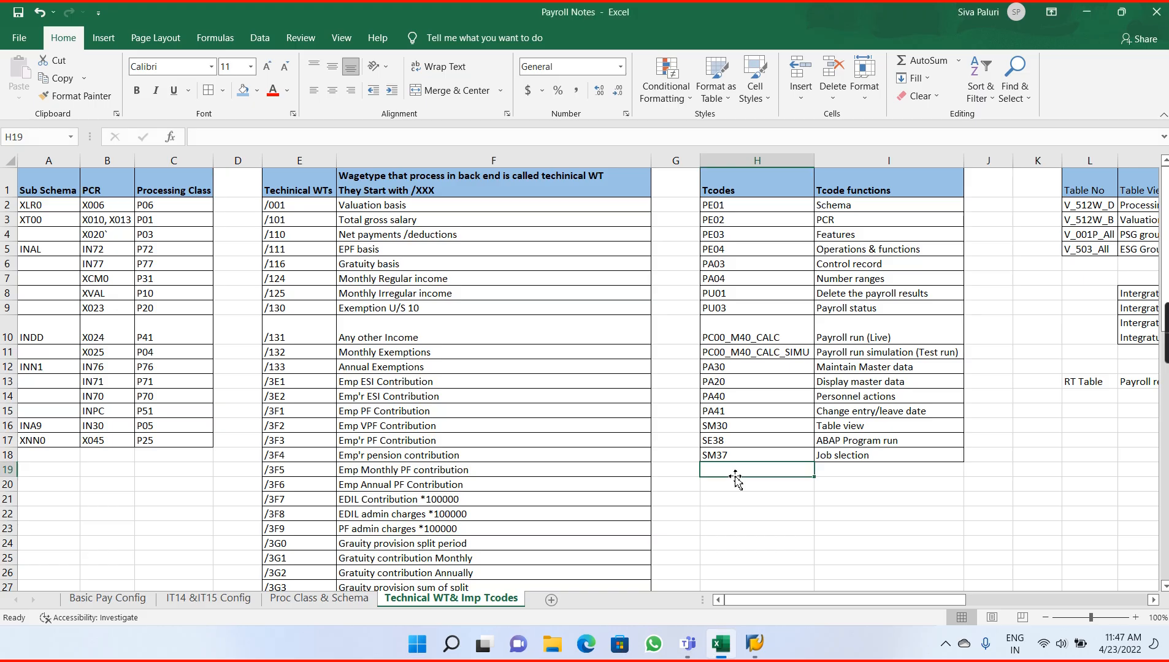
{"action": "key", "text": "alt+Tab"}
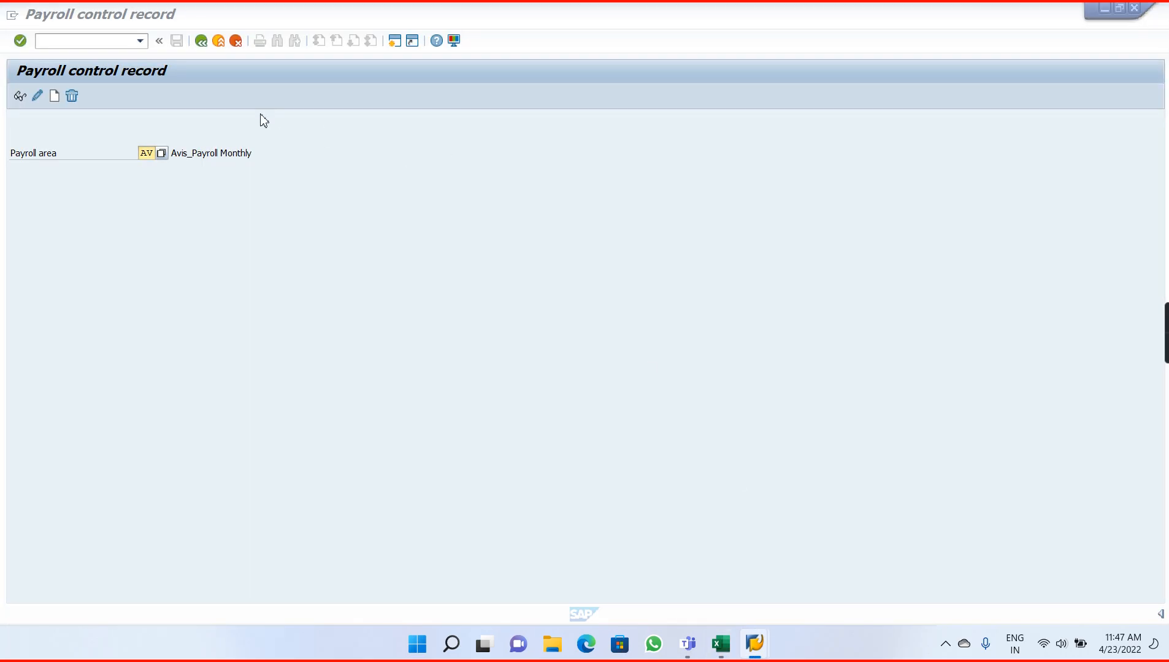
{"action": "key", "text": "alt+Tab"}
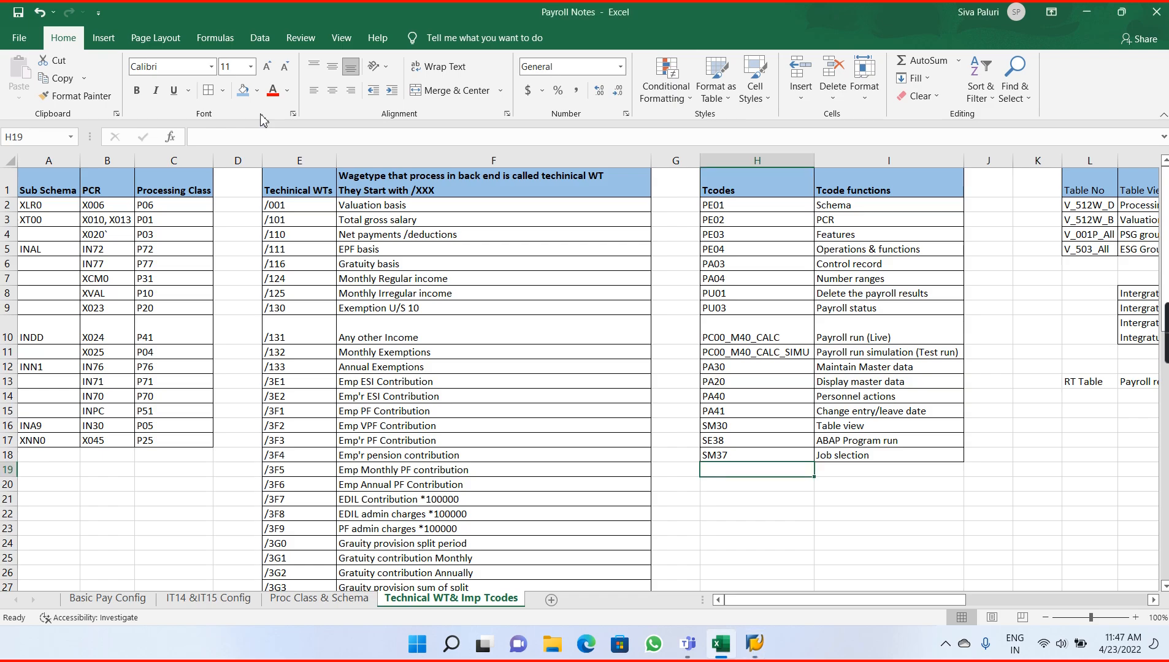
{"action": "left_click", "coordinate": [734, 311]}
{"action": "left_click", "coordinate": [743, 332]}
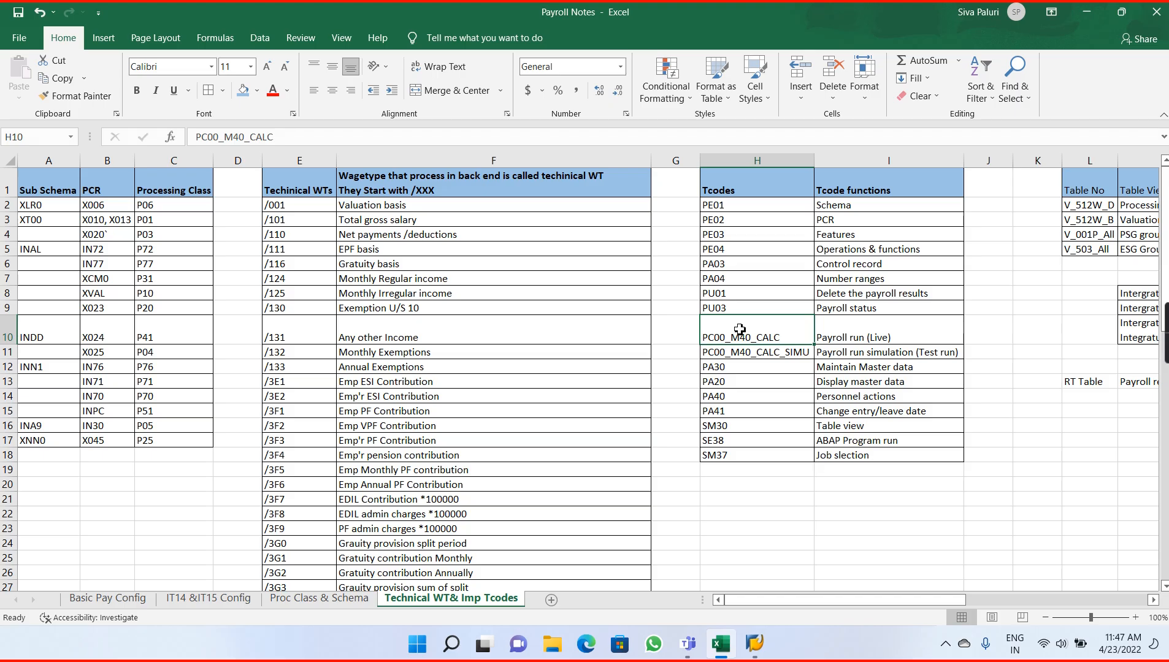
{"action": "left_click_drag", "start_coordinate": [745, 331], "coordinate": [745, 353]}
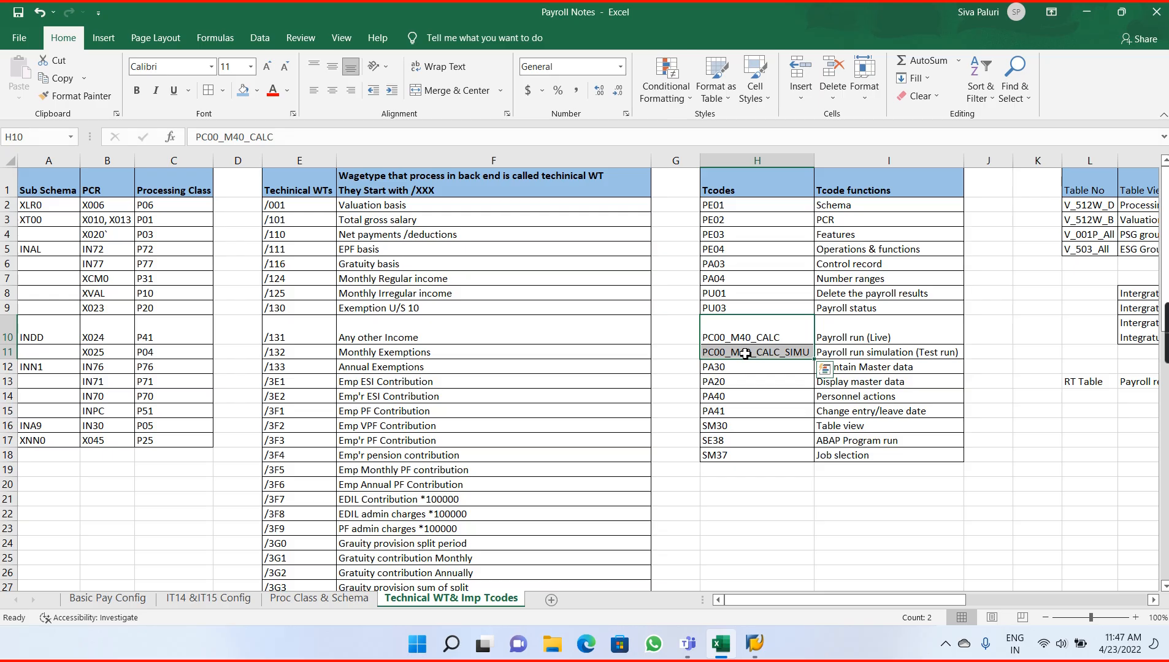
{"action": "left_click", "coordinate": [873, 344]}
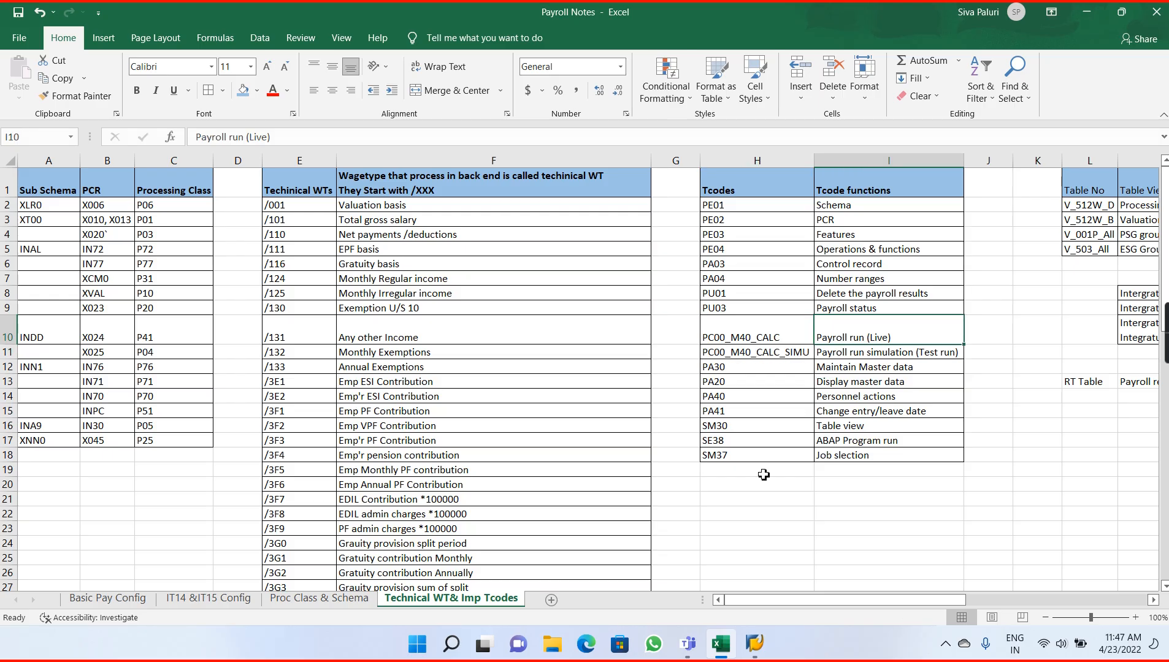
Add the transaction code PC_Payresult below SM37 in the Tcodes list and border its row across both columns.
{"action": "left_click", "coordinate": [731, 471]}
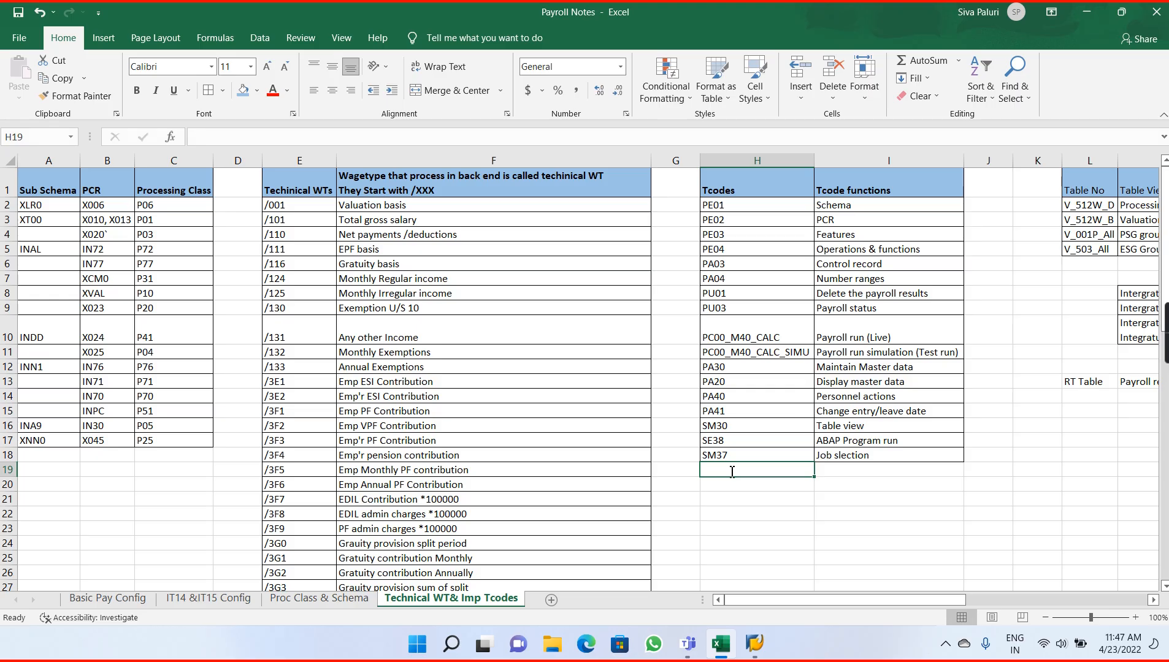
{"action": "type", "text": "PC_Payresult"}
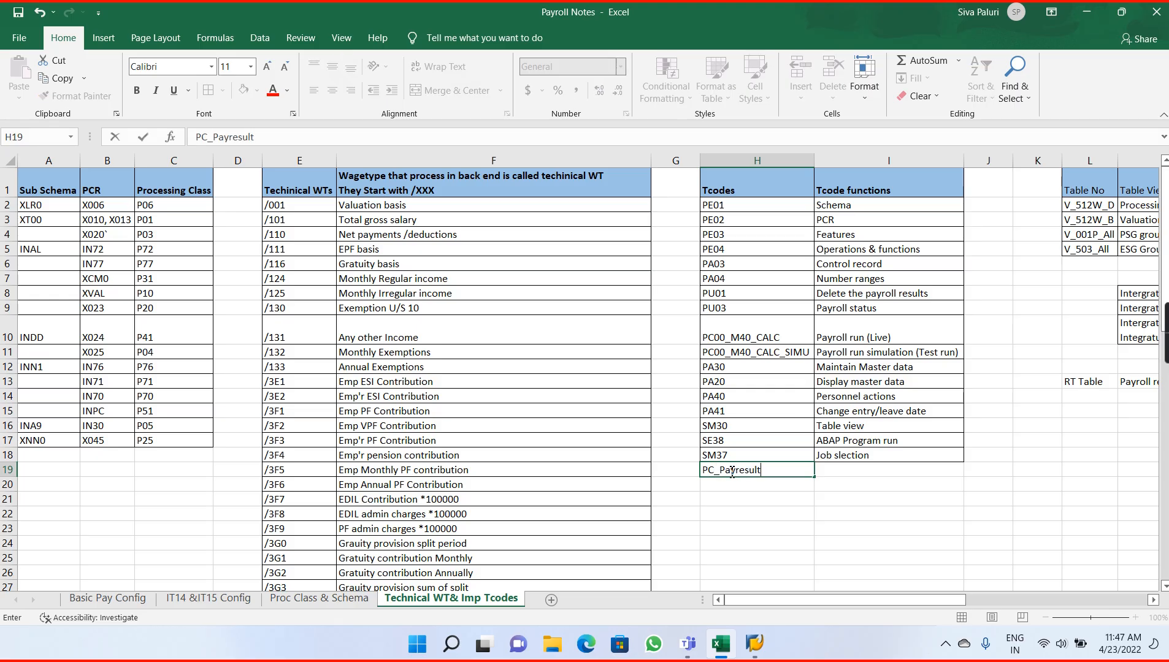
{"action": "key", "text": "Return"}
{"action": "left_click", "coordinate": [735, 470]}
{"action": "left_click_drag", "start_coordinate": [735, 470], "coordinate": [848, 474]}
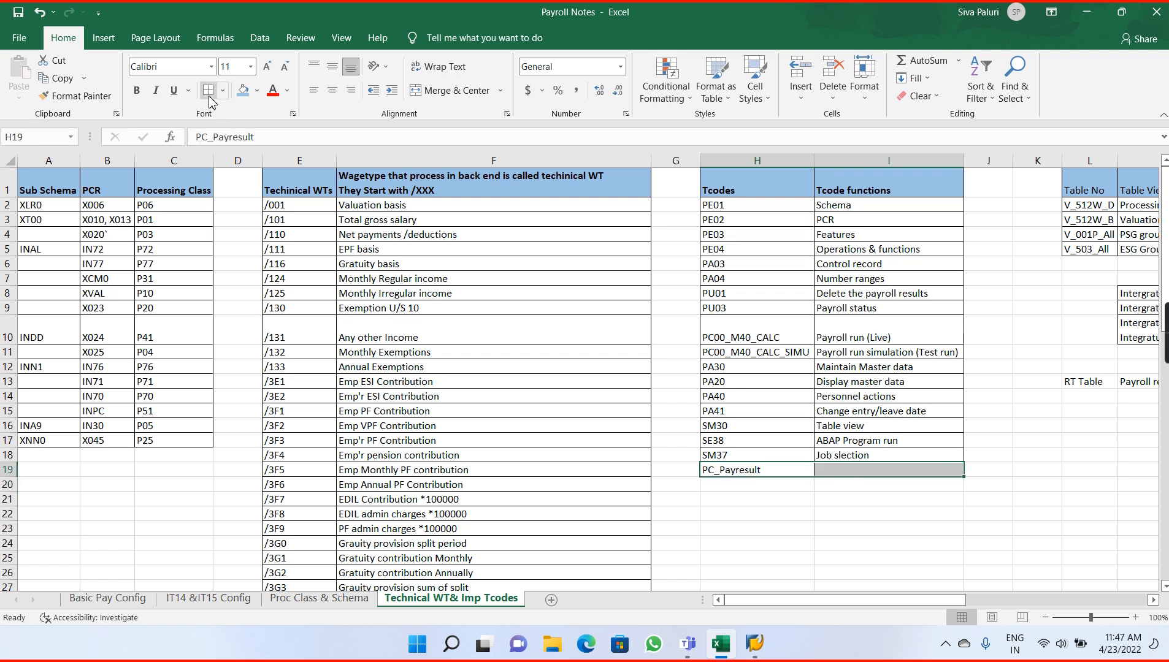
Enter "Check payroll result" as the function description of PC_Payresult.
{"action": "left_click", "coordinate": [830, 469]}
{"action": "type", "text": "Ch"}
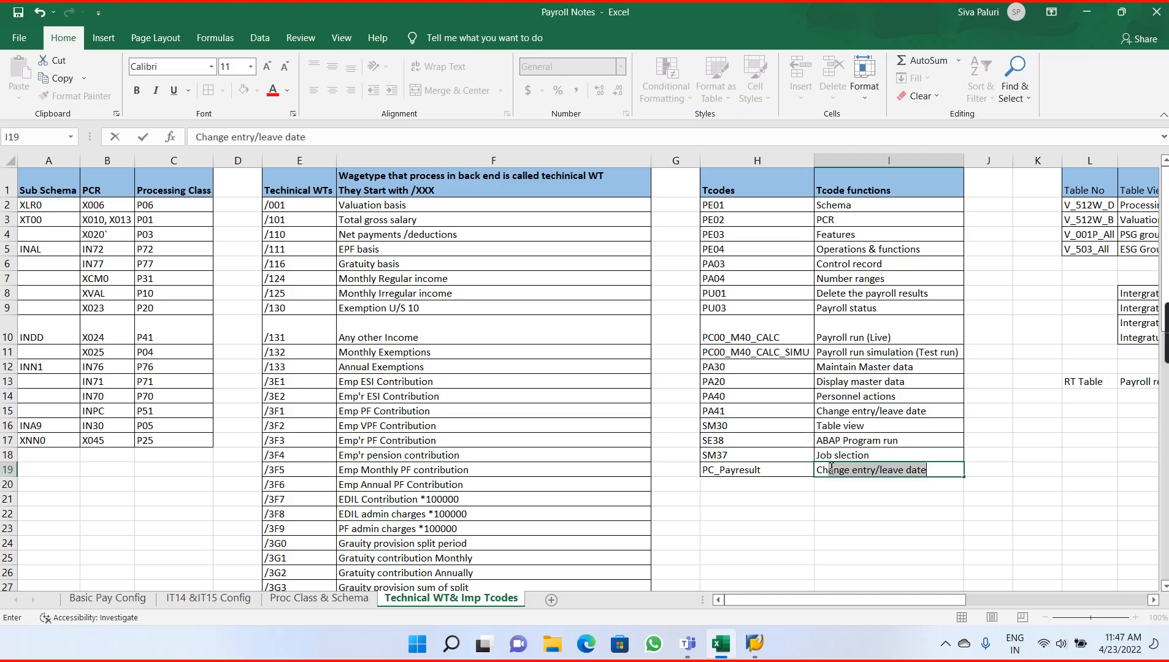
{"action": "type", "text": "eck pay"}
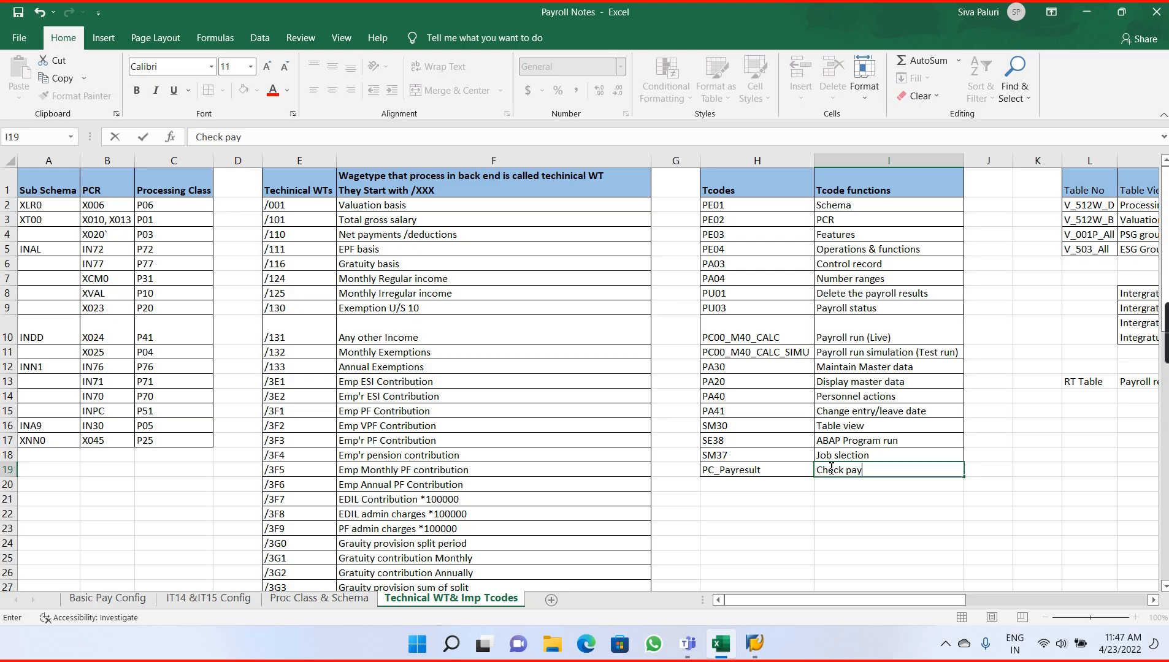
{"action": "type", "text": "roll result"}
{"action": "key", "text": "Return"}
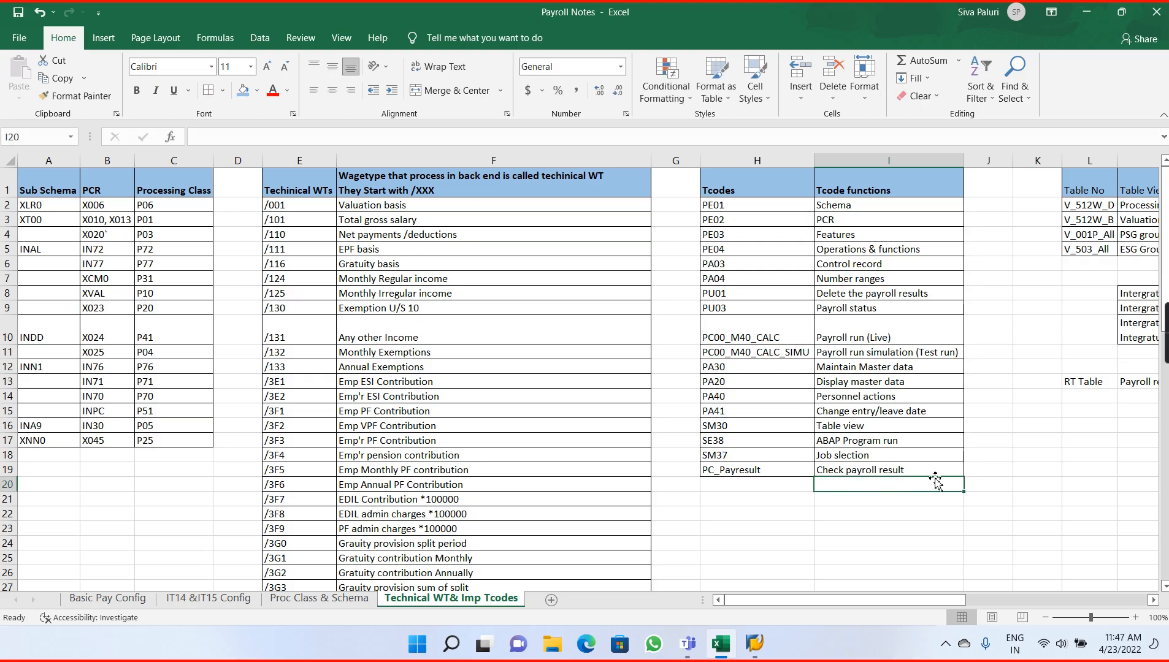
Return to the SAP Easy Access session and start transaction PC_Payresult.
{"action": "key", "text": "alt+Tab"}
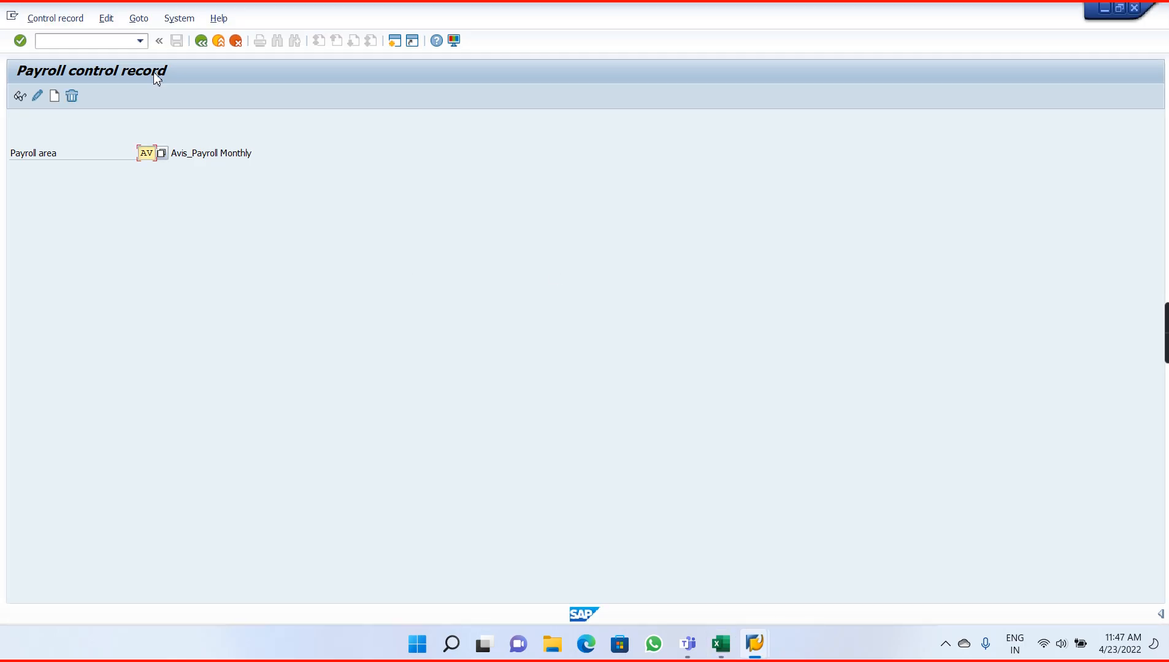
{"action": "key", "text": "alt+Tab"}
{"action": "key", "text": "alt+Tab"}
{"action": "key", "text": "alt+Tab"}
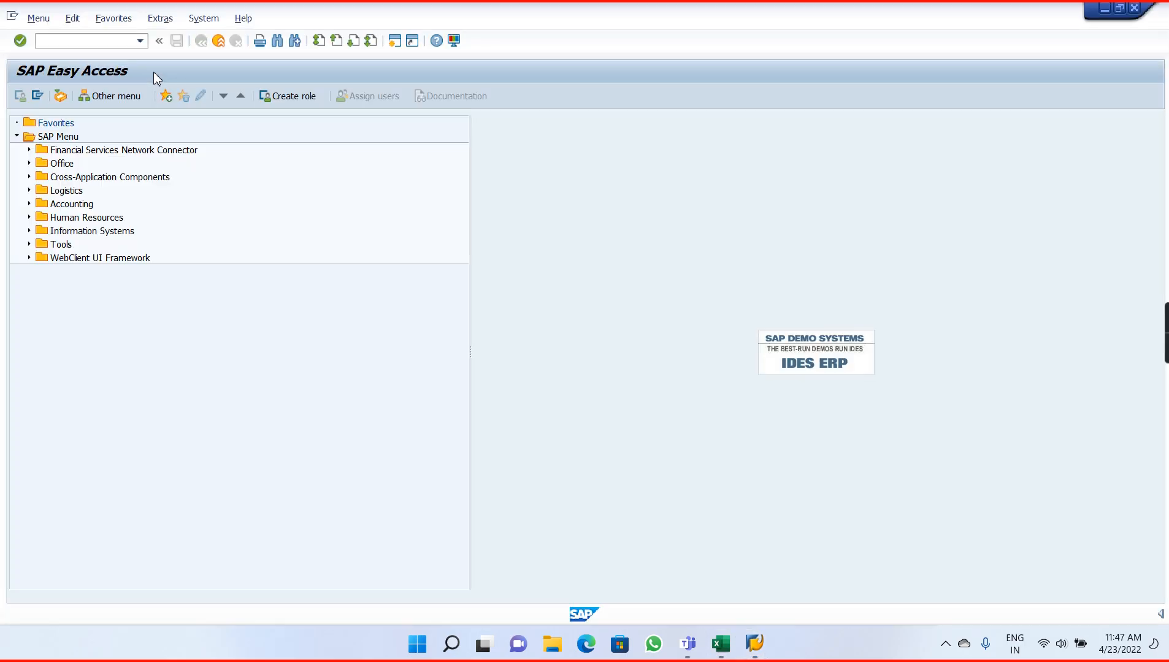
{"action": "left_click", "coordinate": [53, 42]}
{"action": "type", "text": "pc"}
{"action": "type", "text": "_p"}
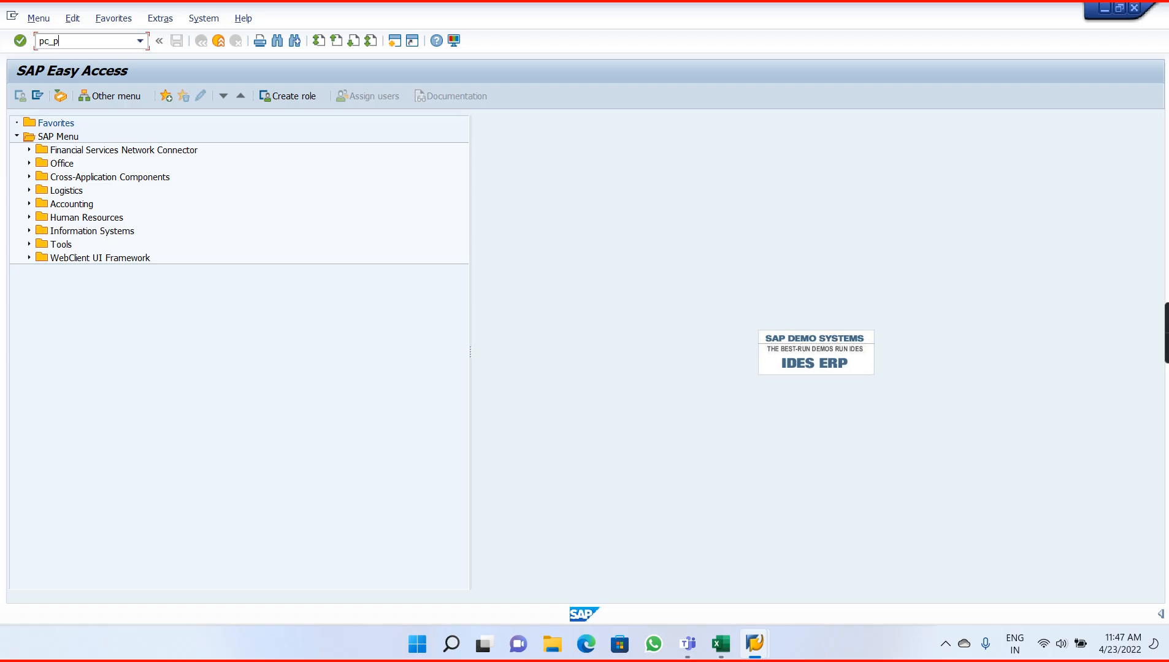
{"action": "type", "text": "ayresult"}
{"action": "key", "text": "Return"}
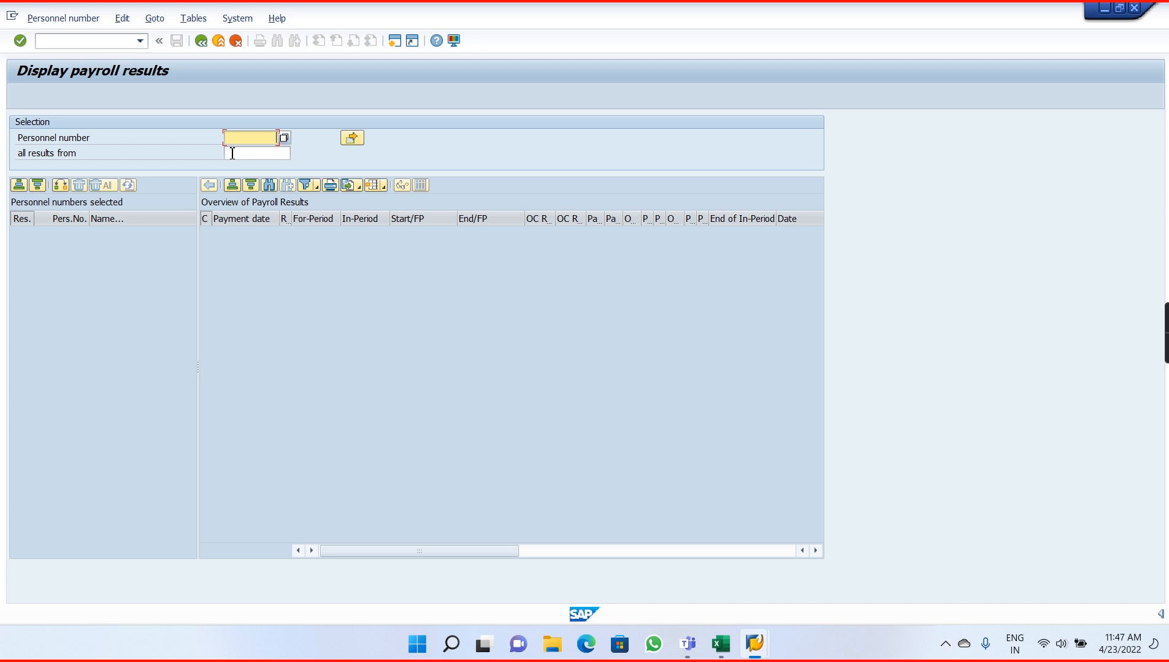
Load the payroll results for the employee's personnel number, dismiss the information message, and widen the record status column.
{"action": "type", "text": "81751"}
{"action": "key", "text": "Return"}
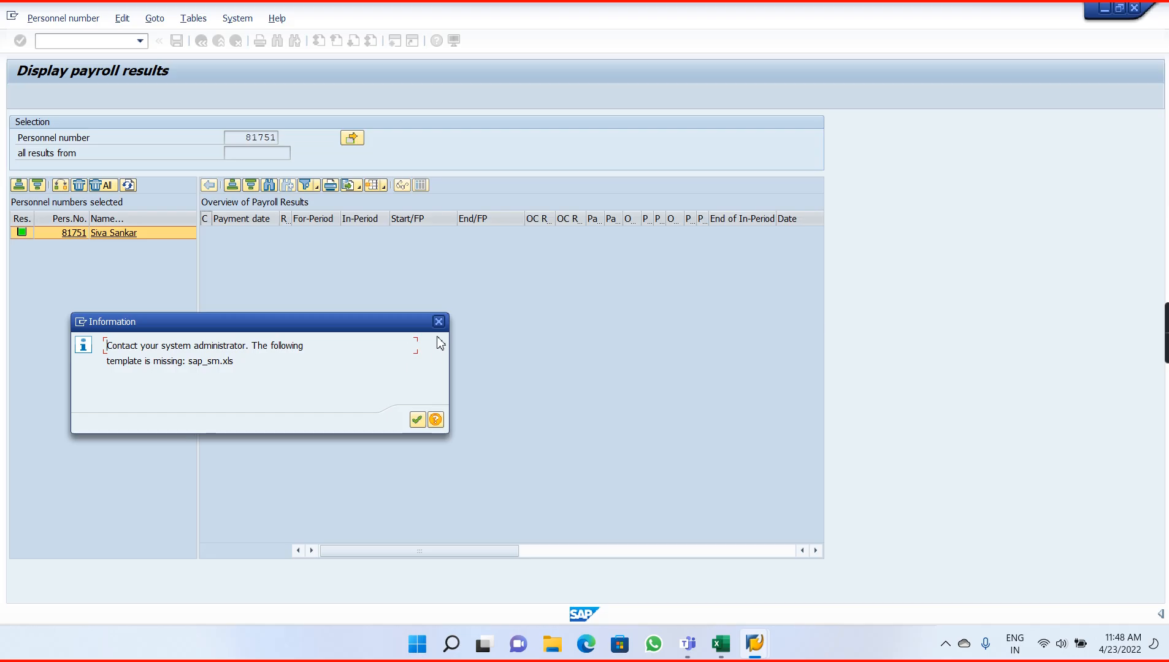
{"action": "left_click", "coordinate": [439, 321]}
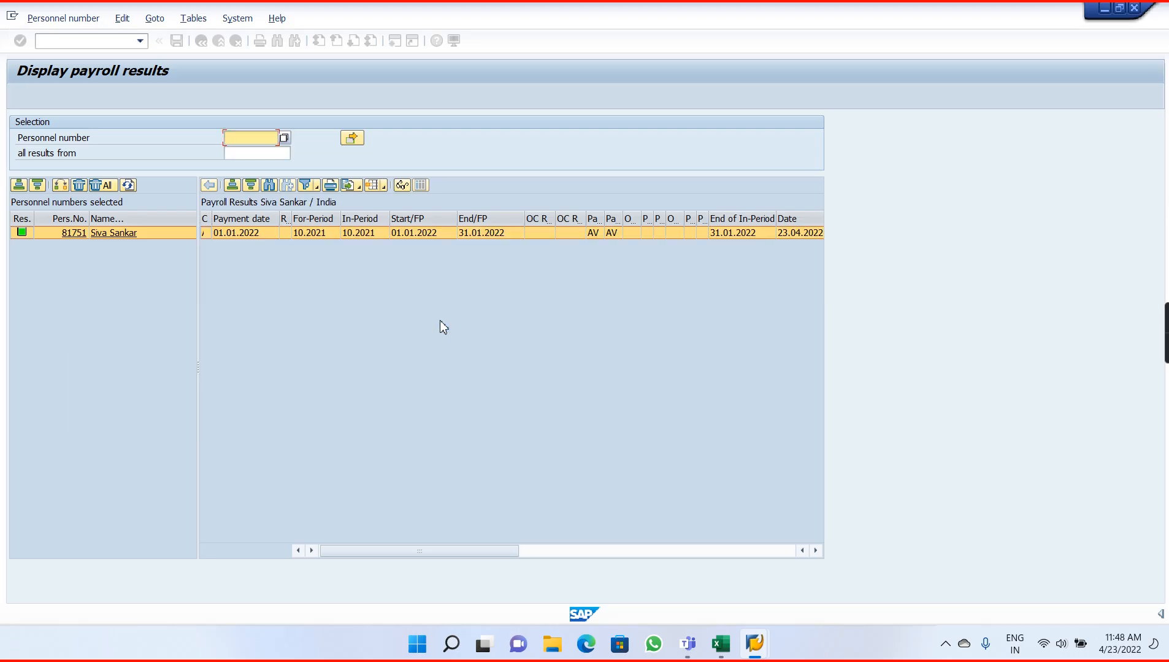
{"action": "mouse_move", "coordinate": [27, 239]}
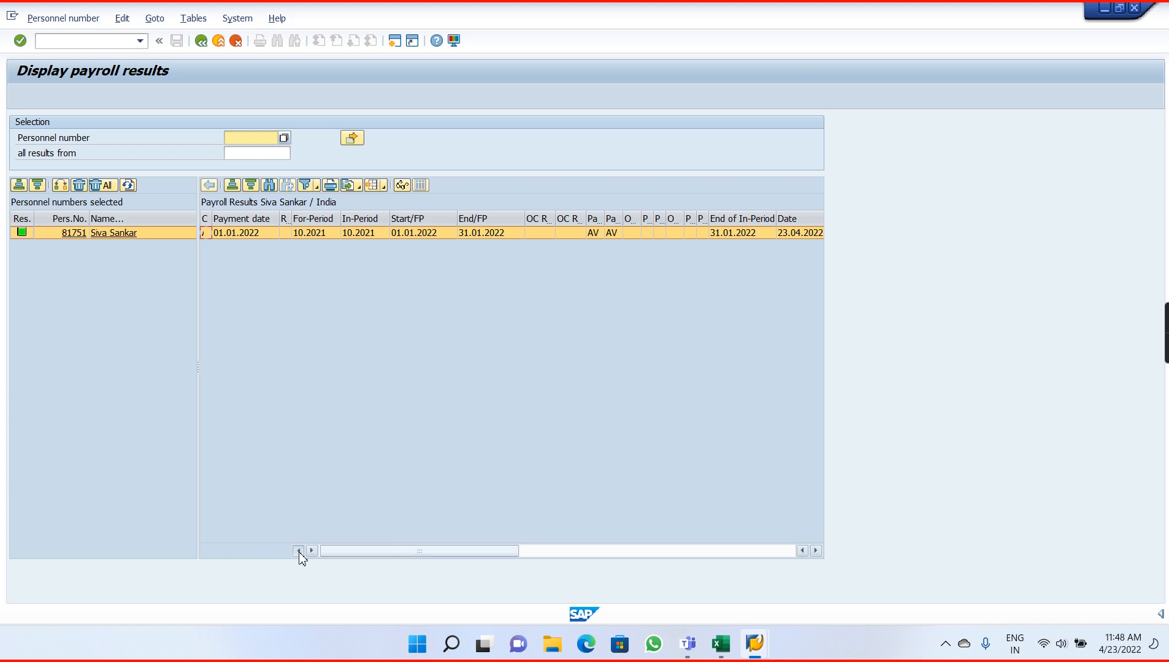
{"action": "left_click_drag", "start_coordinate": [212, 219], "coordinate": [225, 219]}
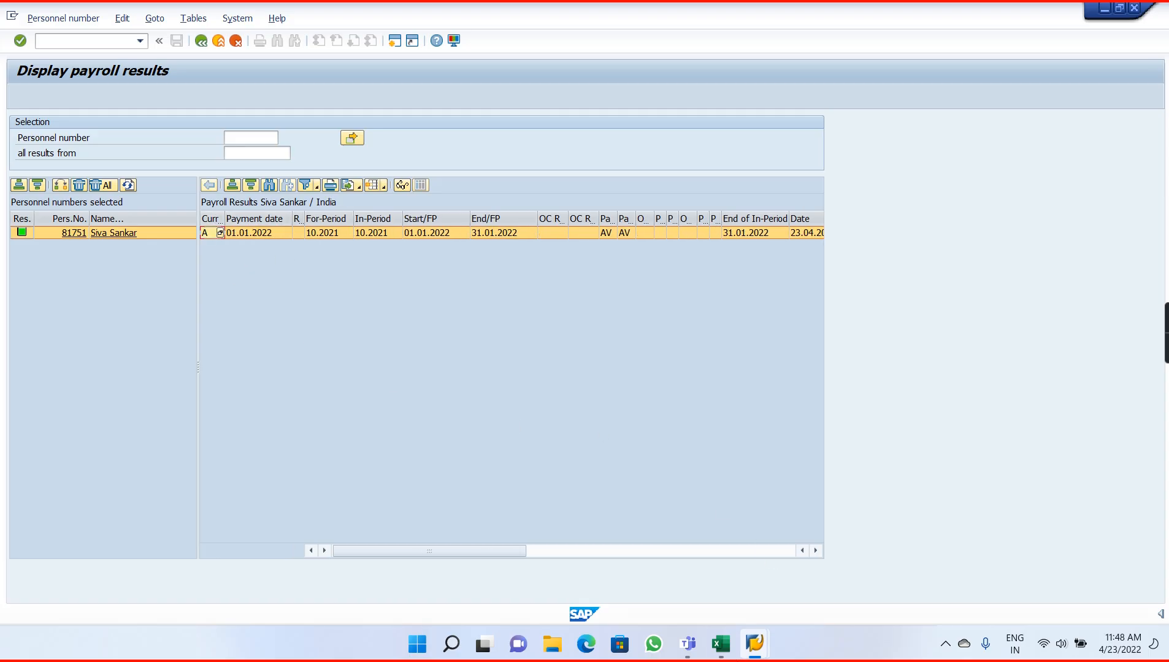
Switch to the Payroll Notes workbook in Excel and review the table notes beside the Tcodes list.
{"action": "mouse_move", "coordinate": [759, 653]}
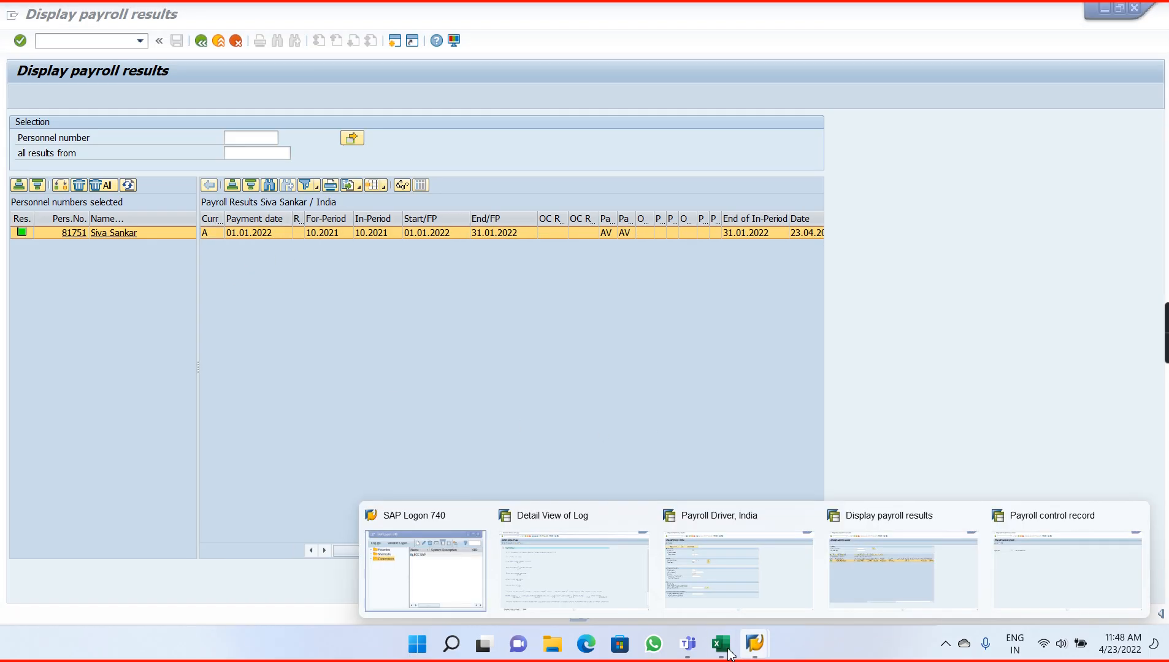
{"action": "left_click", "coordinate": [721, 645]}
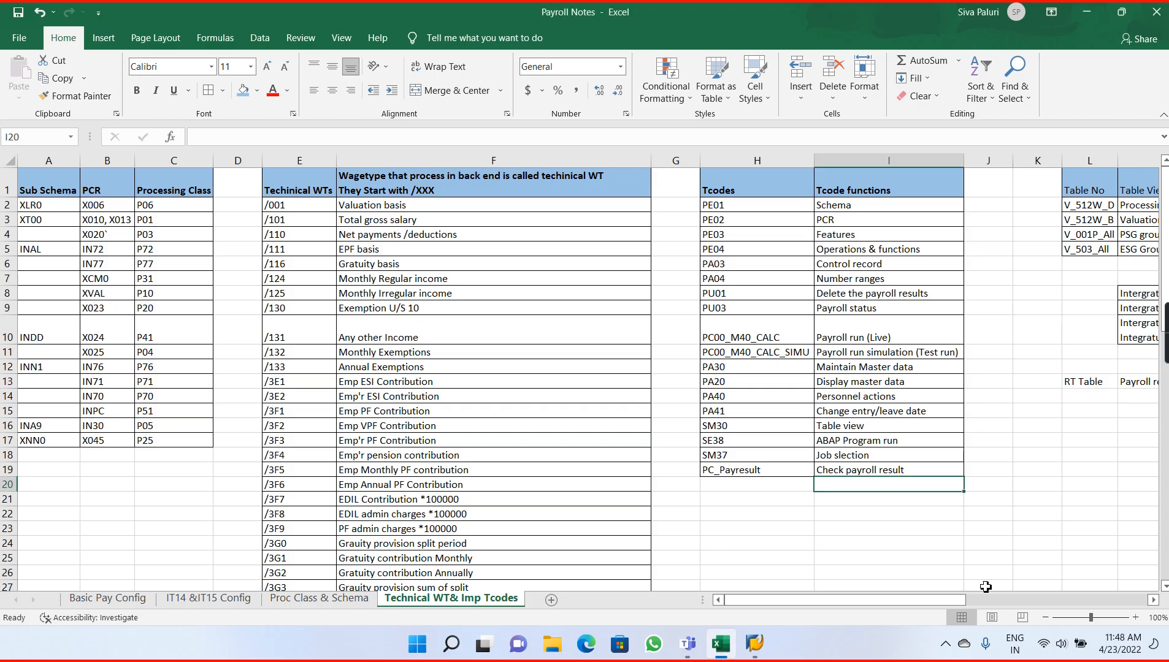
{"action": "left_click", "coordinate": [1153, 600]}
{"action": "left_click", "coordinate": [1154, 600]}
{"action": "left_click", "coordinate": [1154, 601]}
{"action": "left_click", "coordinate": [1154, 600]}
{"action": "left_click", "coordinate": [1153, 600]}
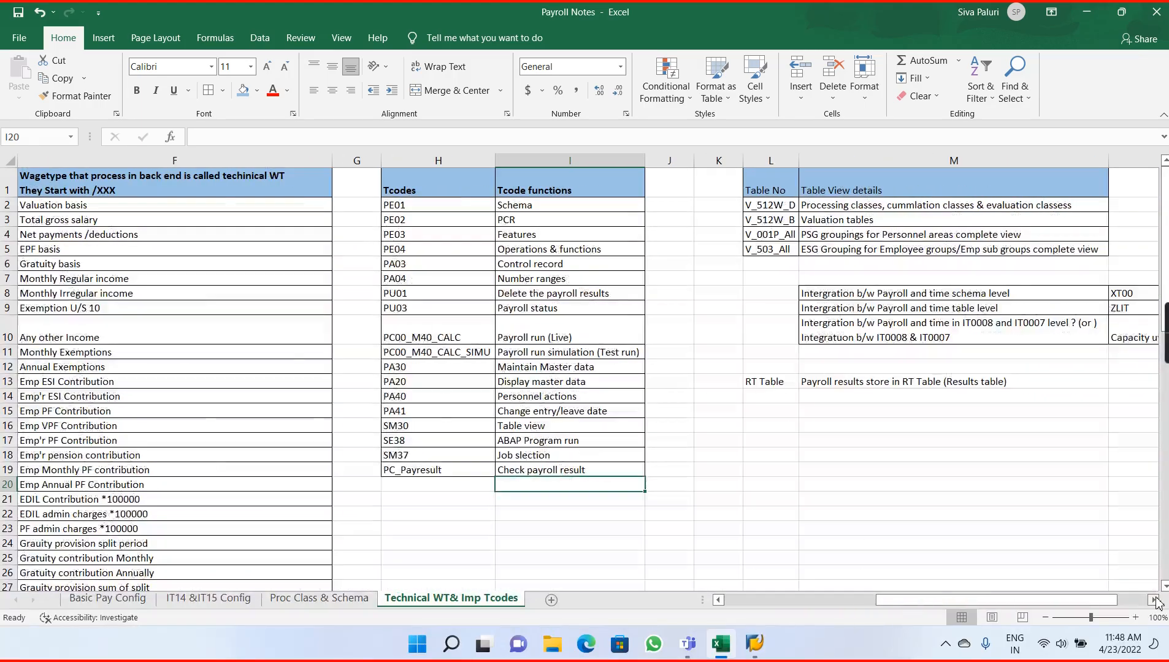
{"action": "left_click", "coordinate": [1154, 600]}
{"action": "left_click", "coordinate": [1154, 600]}
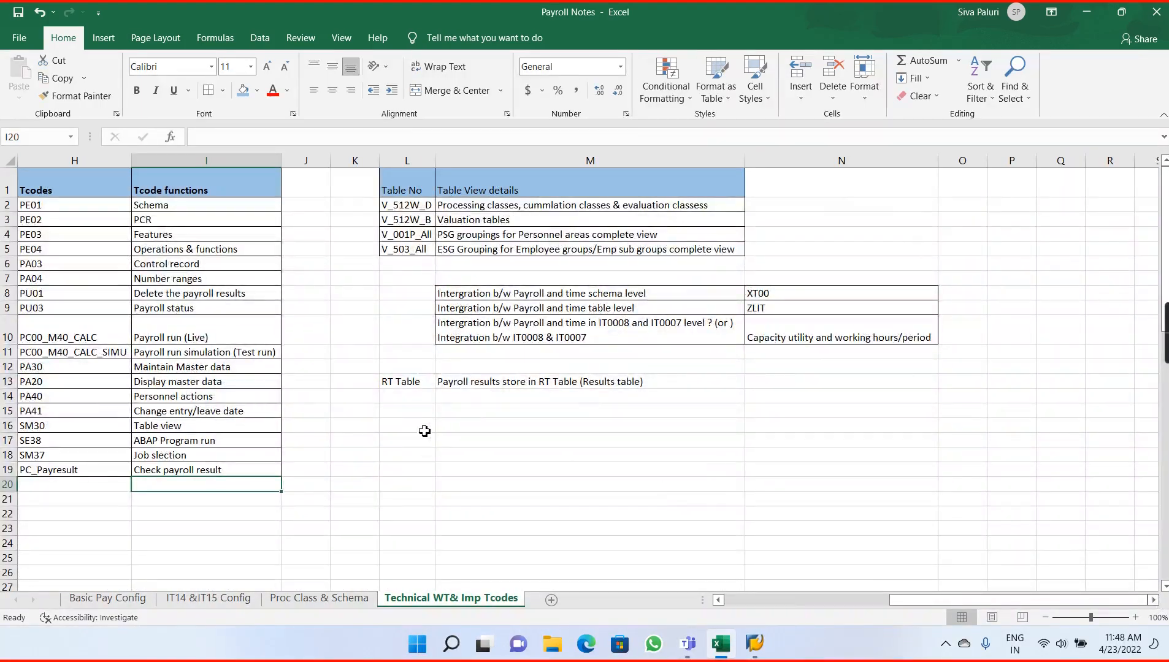
{"action": "left_click", "coordinate": [403, 406]}
{"action": "type", "text": "Payre"}
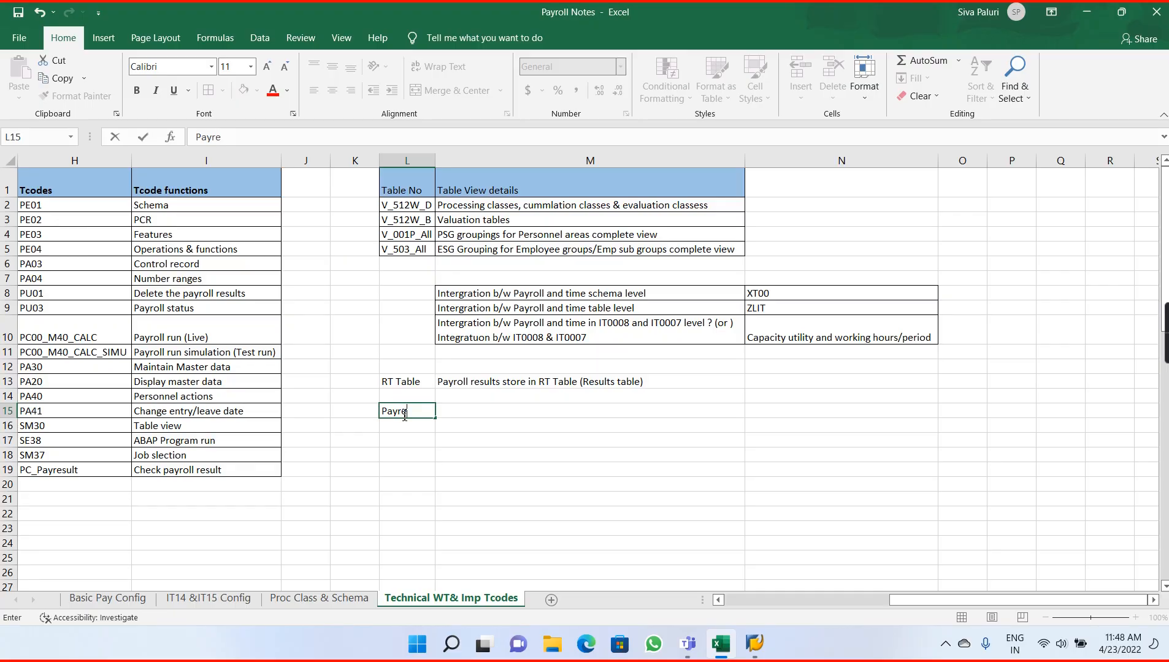
{"action": "type", "text": "sults"}
{"action": "key", "text": "Return"}
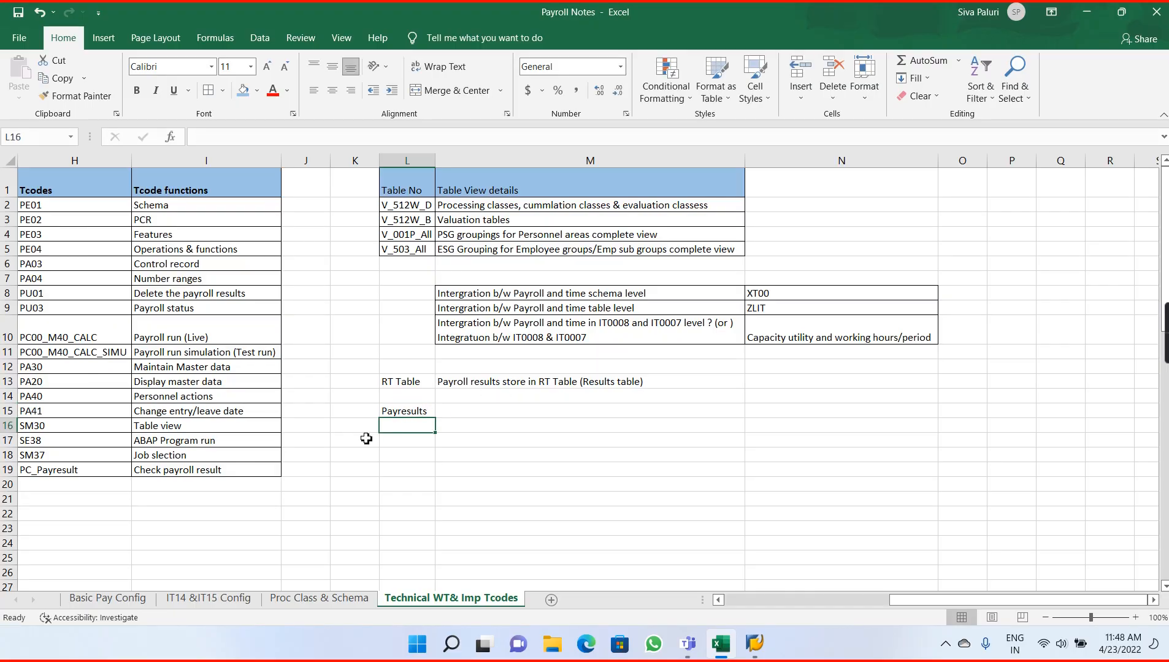
{"action": "double_click", "coordinate": [404, 412]}
{"action": "key", "text": "BackSpace"}
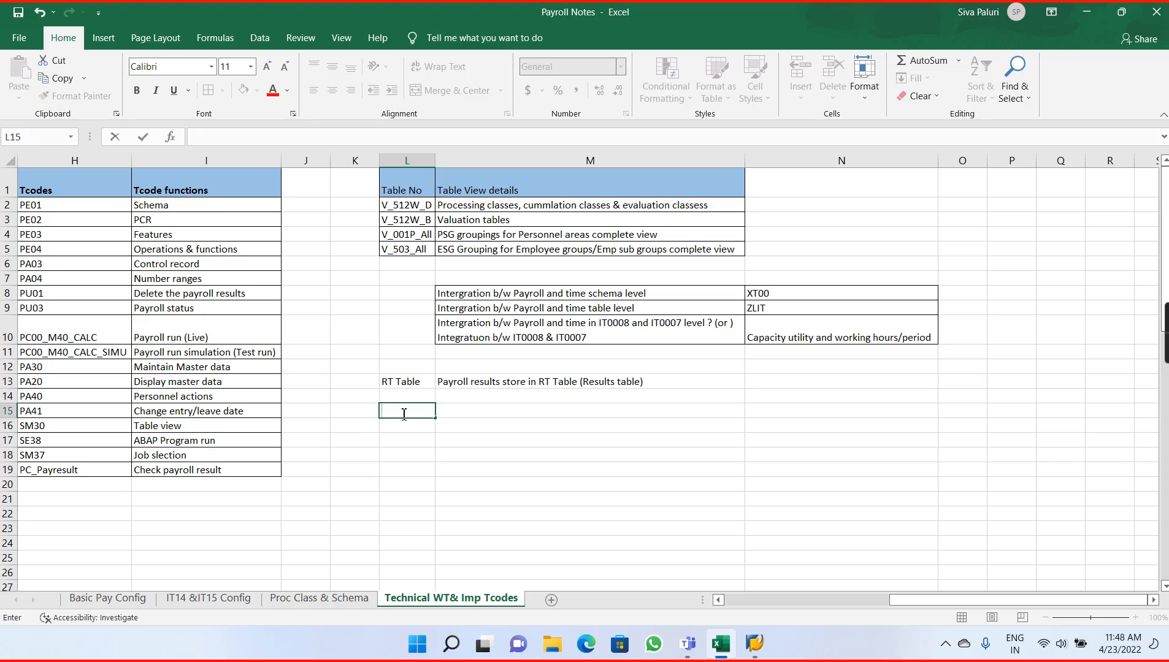
{"action": "key", "text": "Up"}
{"action": "key", "text": "Up"}
{"action": "key", "text": "BackSpace"}
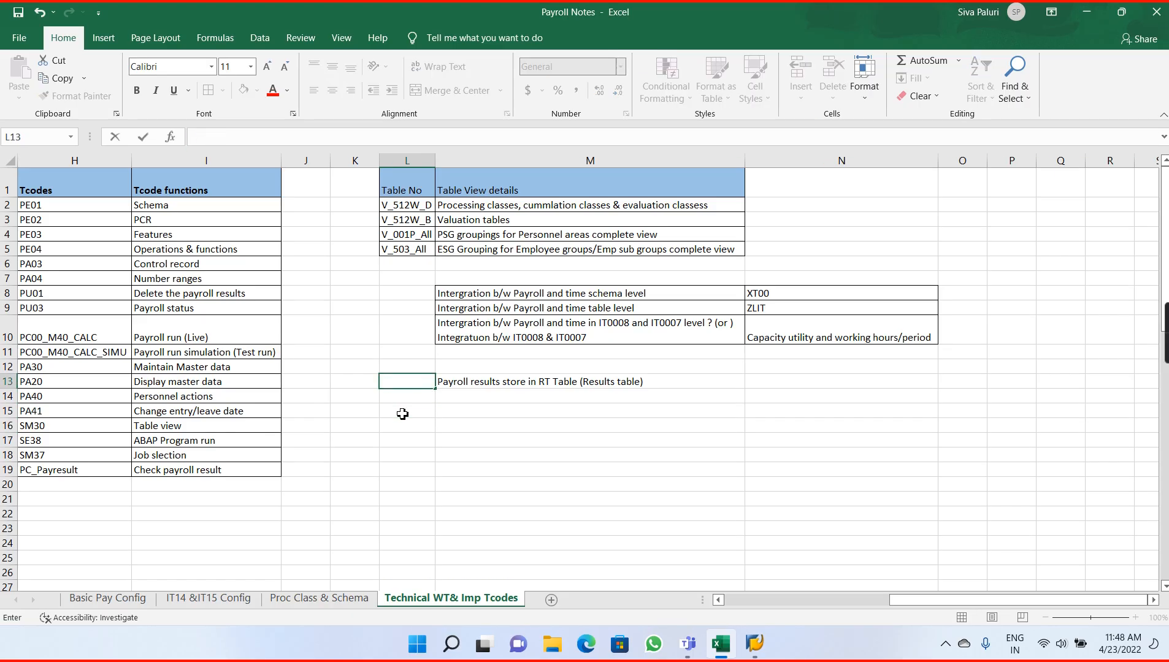
{"action": "type", "text": "RT Table"}
{"action": "key", "text": "Return"}
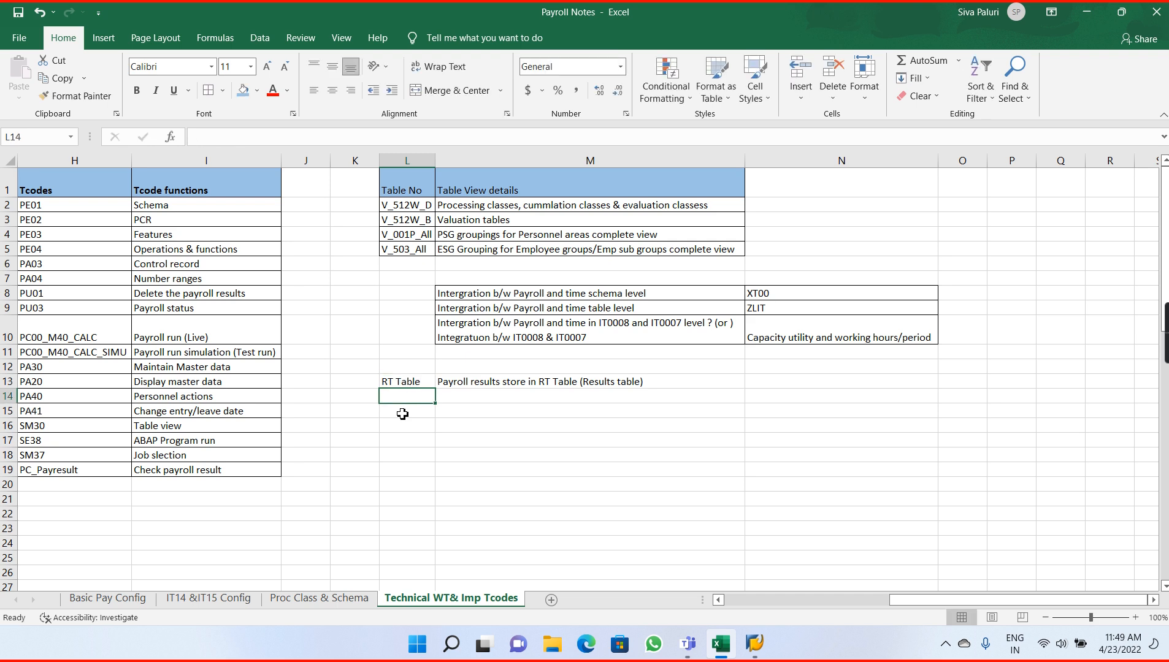
{"action": "left_click", "coordinate": [408, 415]}
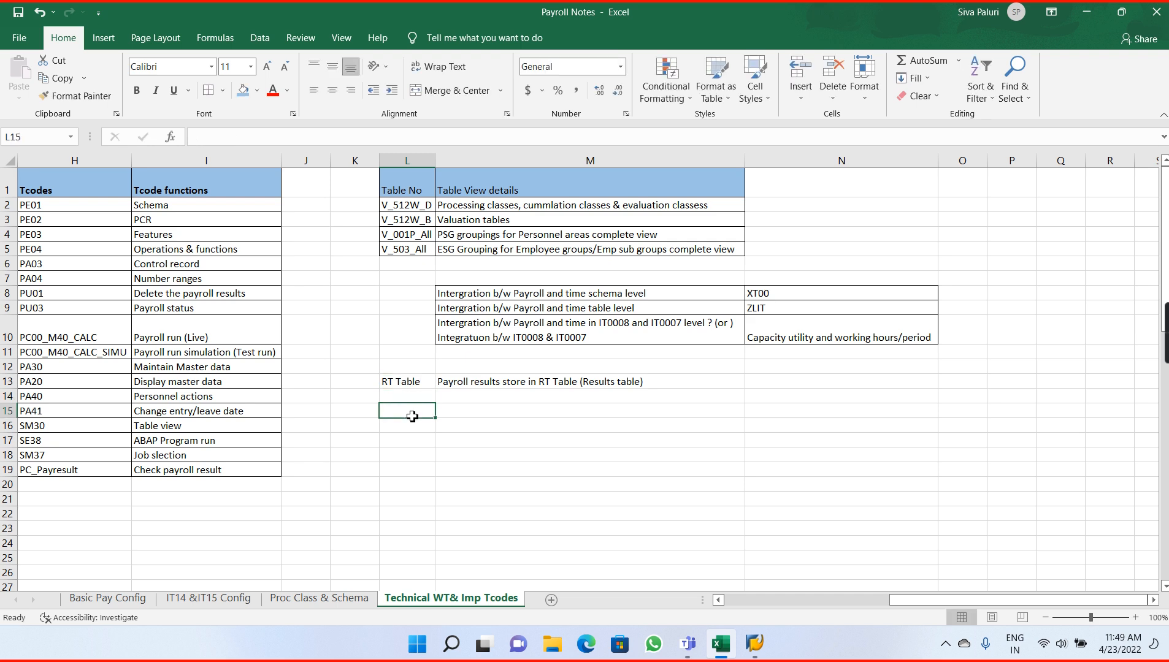
Add a new worksheet, enter "Payroll results" in cell A1, and fit column A to its text.
{"action": "left_click", "coordinate": [553, 602]}
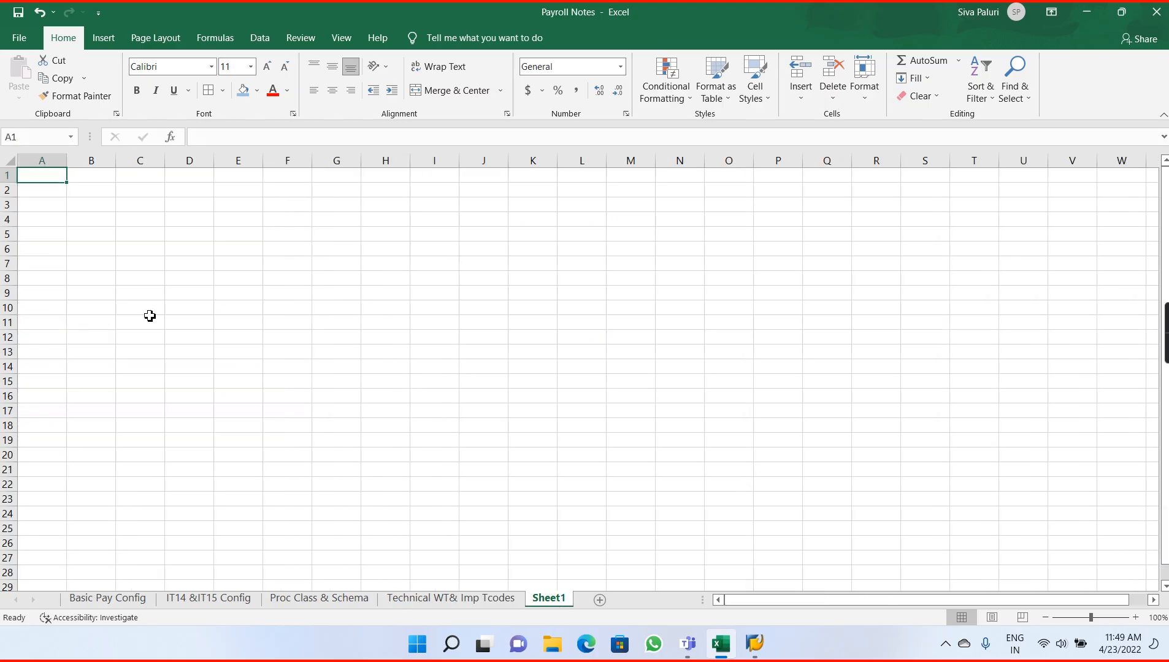
{"action": "type", "text": "Payroll re"}
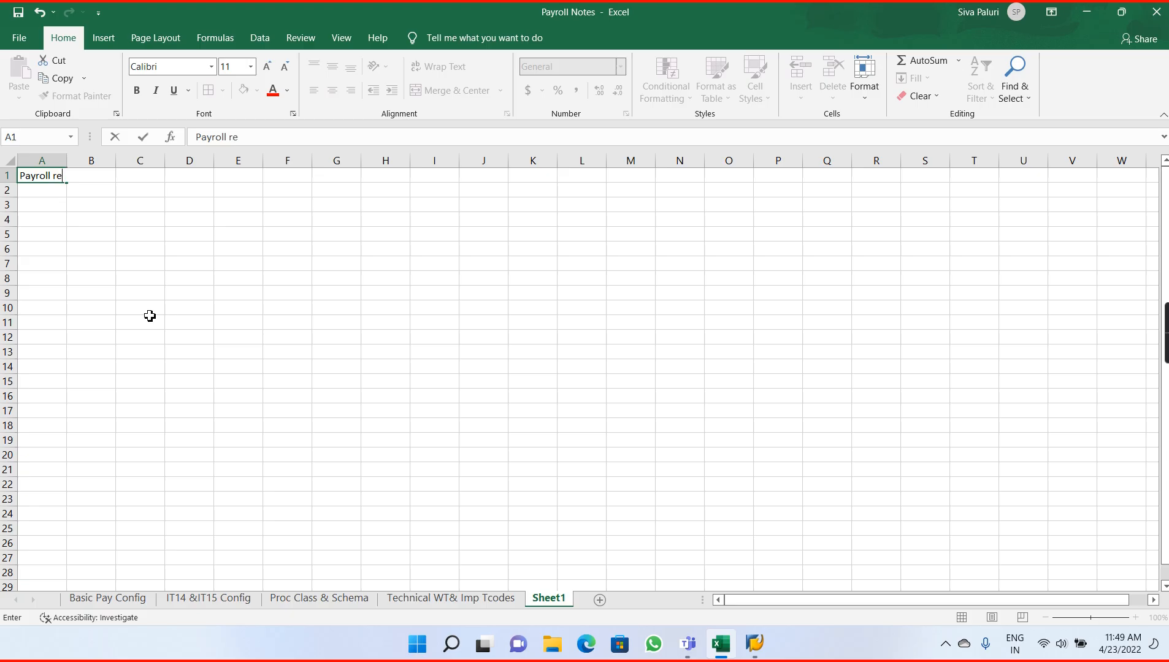
{"action": "type", "text": "sultas"}
{"action": "key", "text": "Return"}
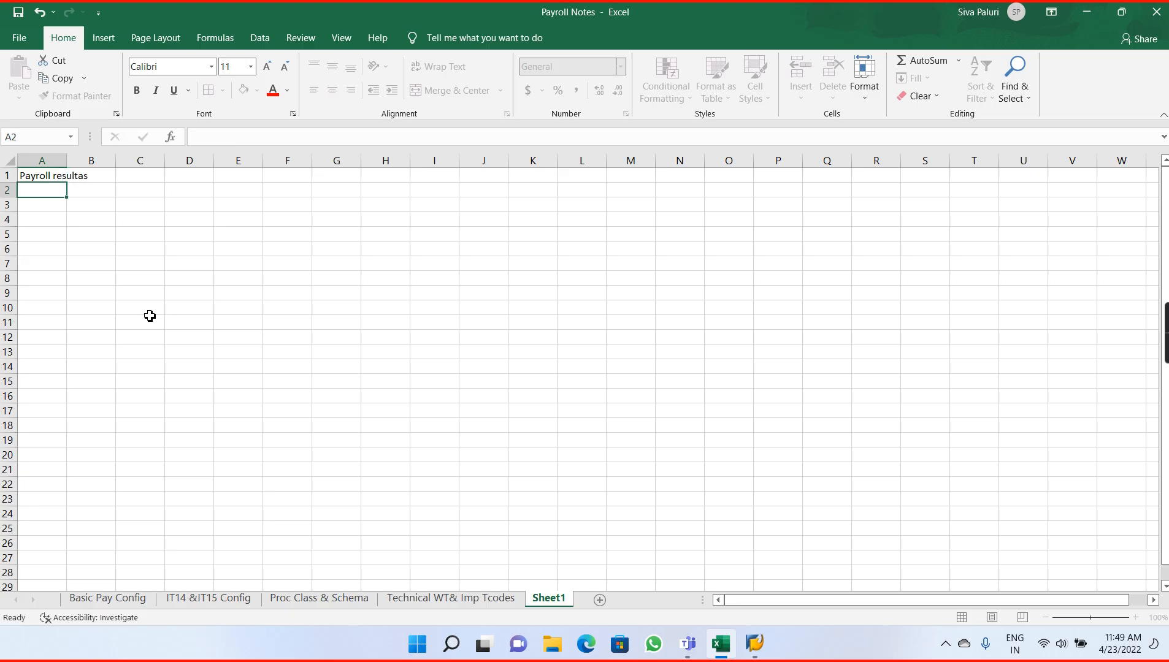
{"action": "double_click", "coordinate": [55, 176]}
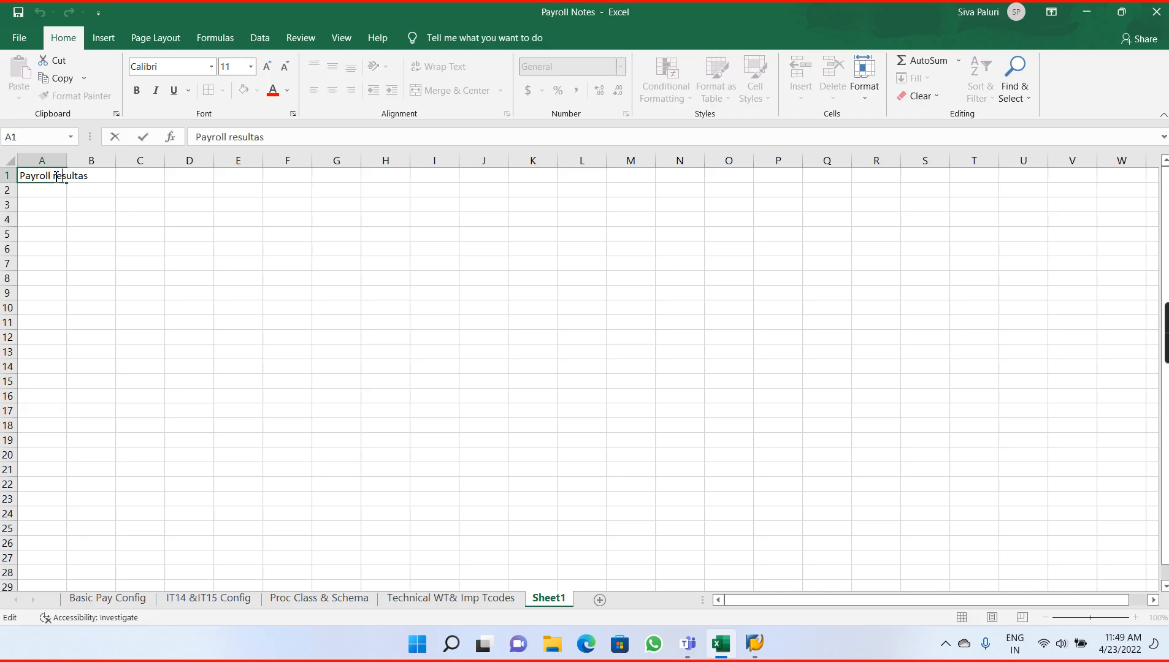
{"action": "key", "text": "BackSpace"}
{"action": "key", "text": "Return"}
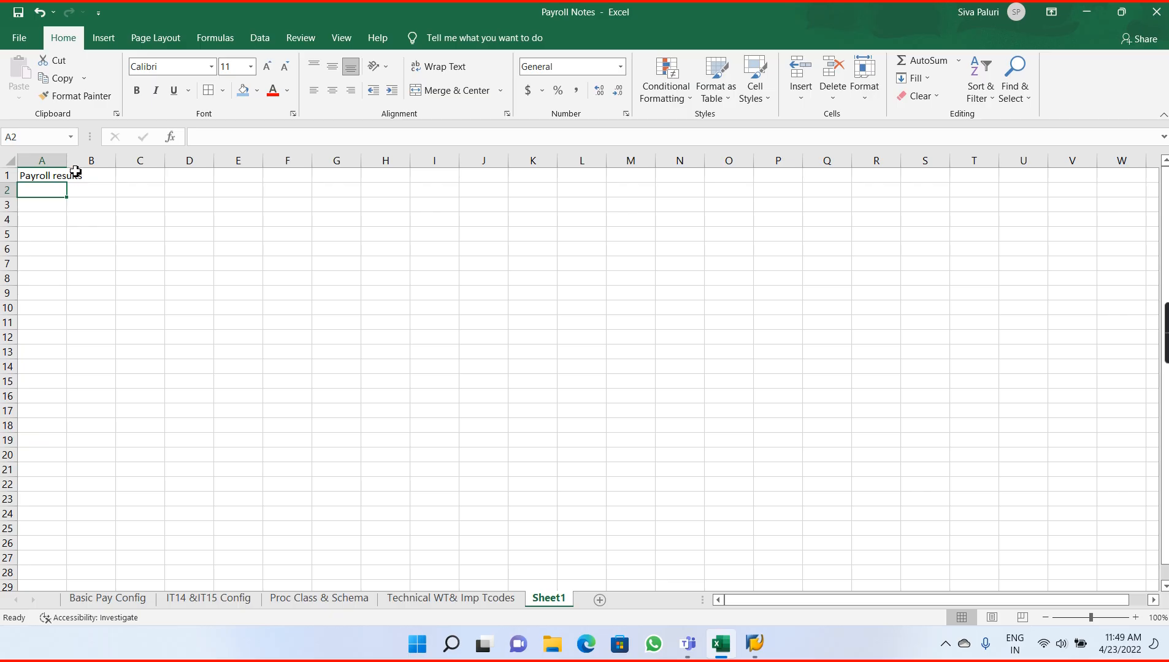
{"action": "double_click", "coordinate": [67, 160]}
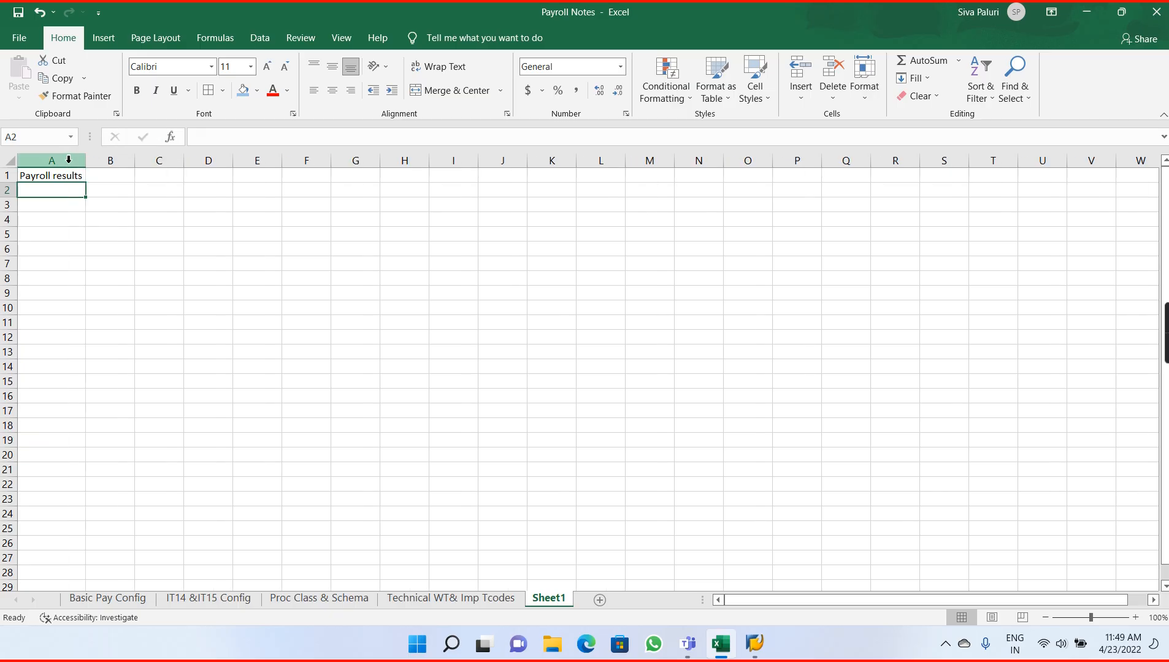
Enter "Tx- PC_Payresult" in cell B2 and widen column B to fit it.
{"action": "left_click", "coordinate": [106, 191]}
{"action": "type", "text": "TC"}
{"action": "key", "text": "BackSpace"}
{"action": "type", "text": "x="}
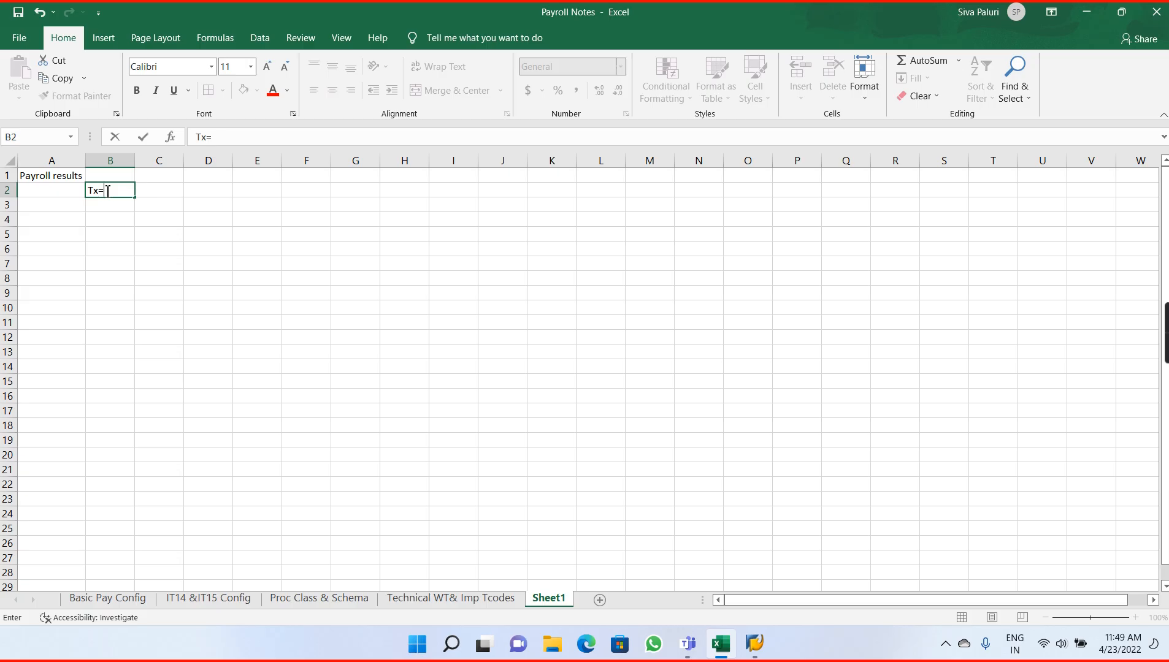
{"action": "key", "text": "BackSpace"}
{"action": "type", "text": "- PC_Pau"}
{"action": "key", "text": "BackSpace"}
{"action": "key", "text": "BackSpace"}
{"action": "type", "text": "yresult"}
{"action": "key", "text": "Return"}
{"action": "left_click_drag", "start_coordinate": [135, 159], "coordinate": [166, 160]}
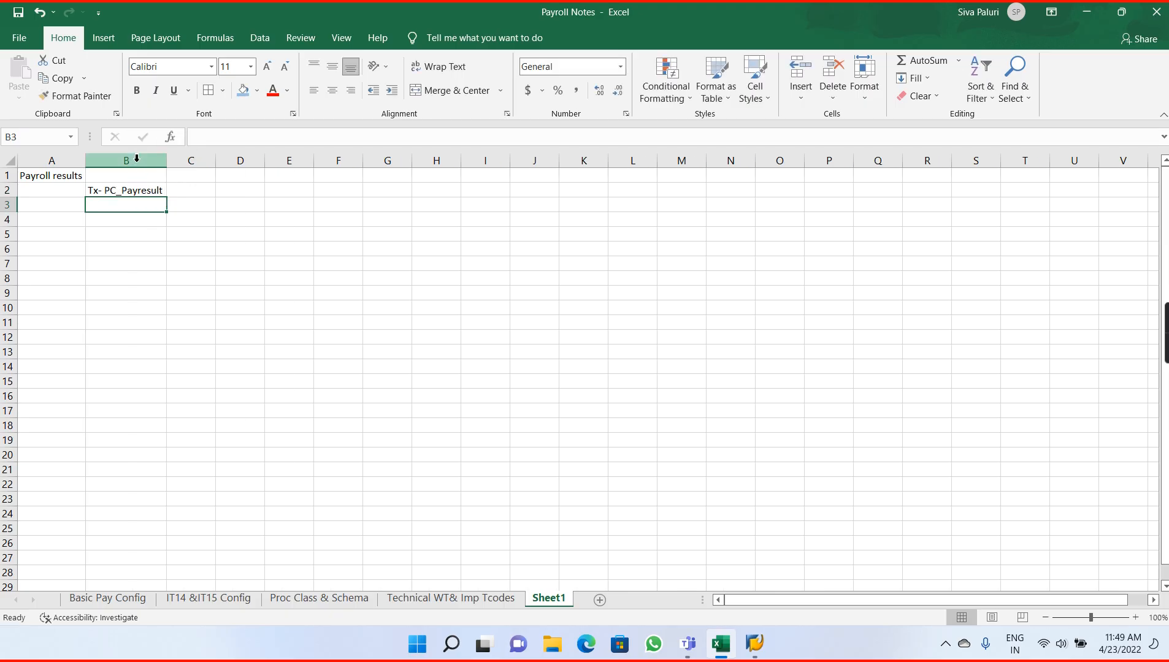
{"action": "left_click", "coordinate": [59, 229]}
Switch back to the payroll results in SAP and check the possible values of the result's status indicator.
{"action": "key", "text": "alt+Tab"}
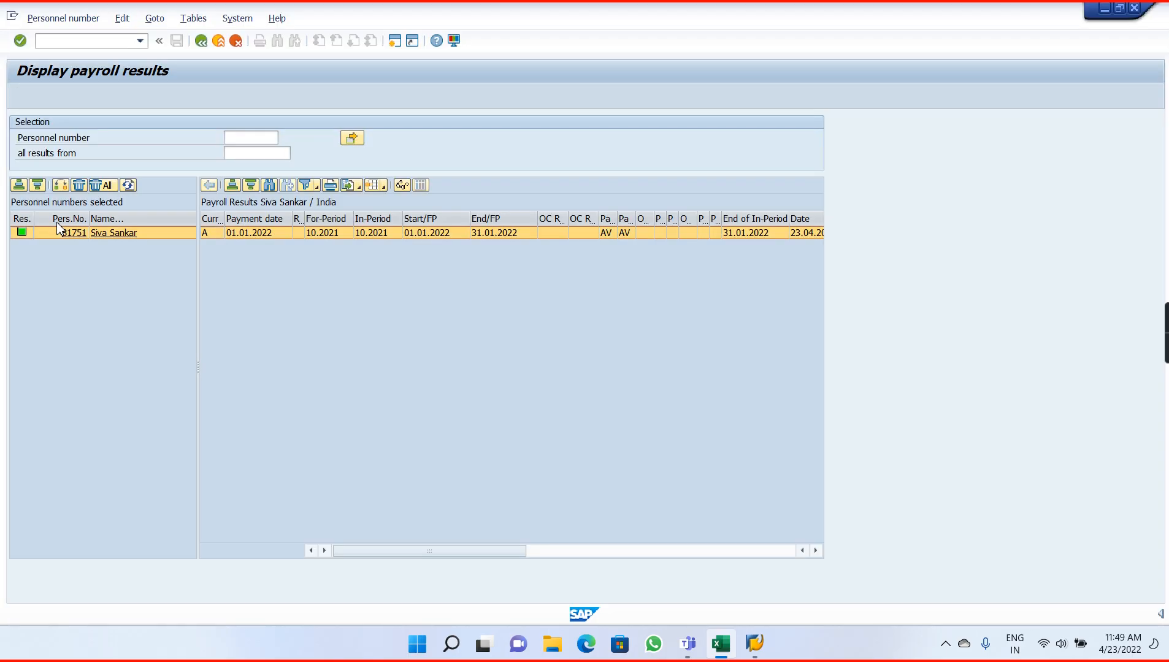
{"action": "left_click", "coordinate": [219, 227]}
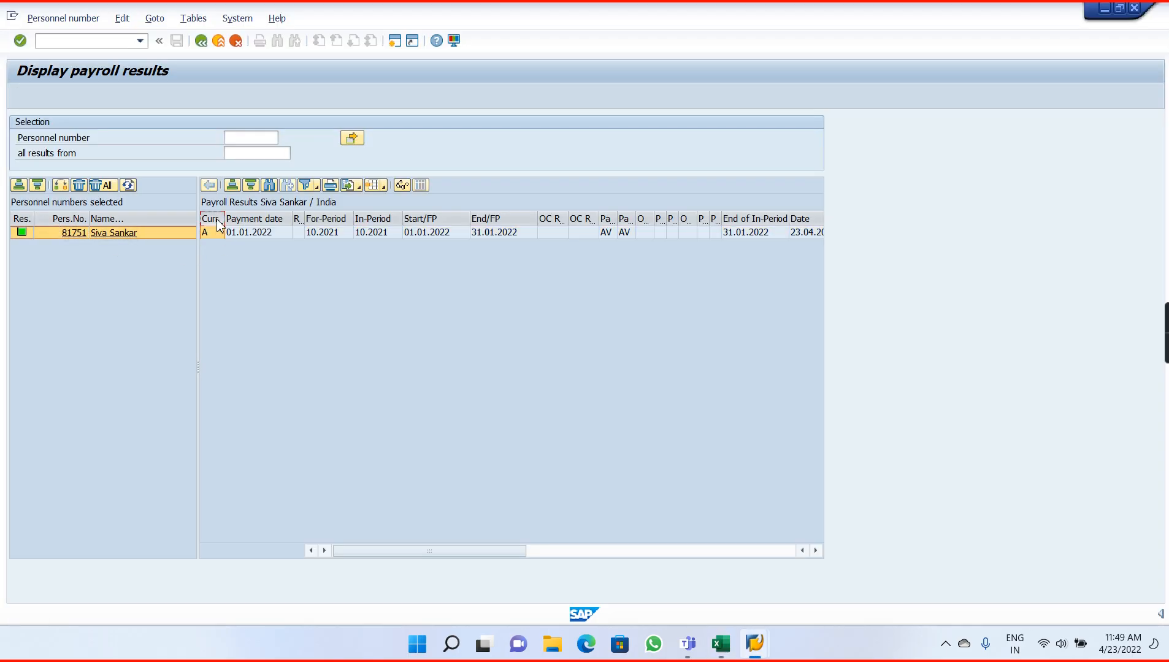
{"action": "left_click", "coordinate": [219, 236]}
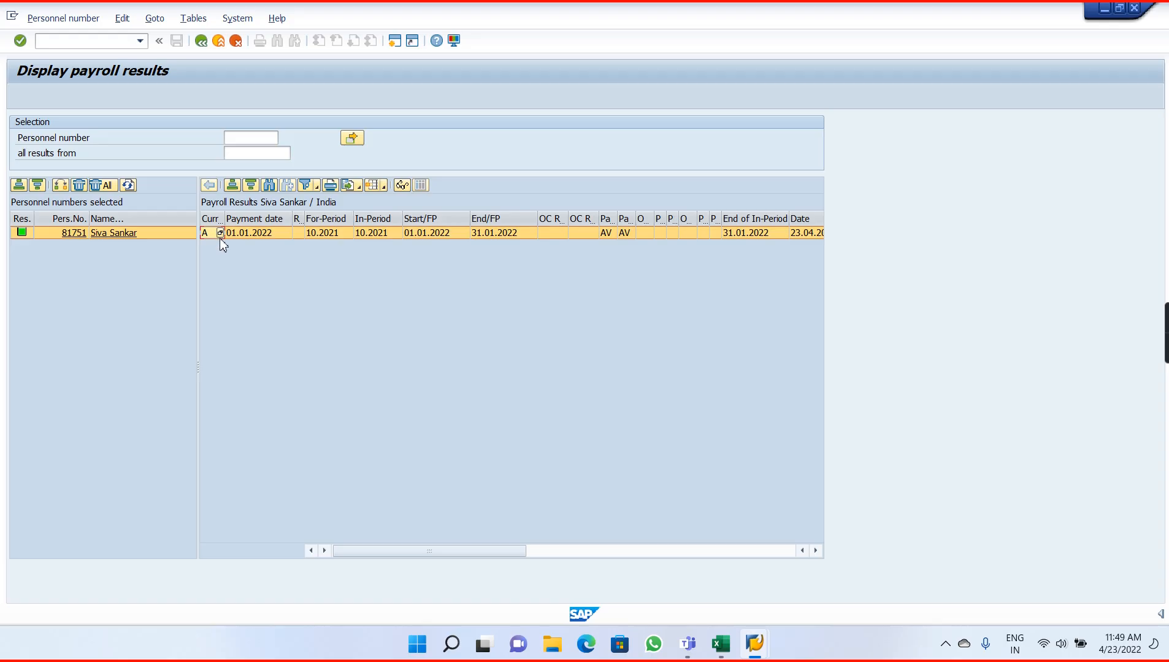
{"action": "double_click", "coordinate": [221, 233]}
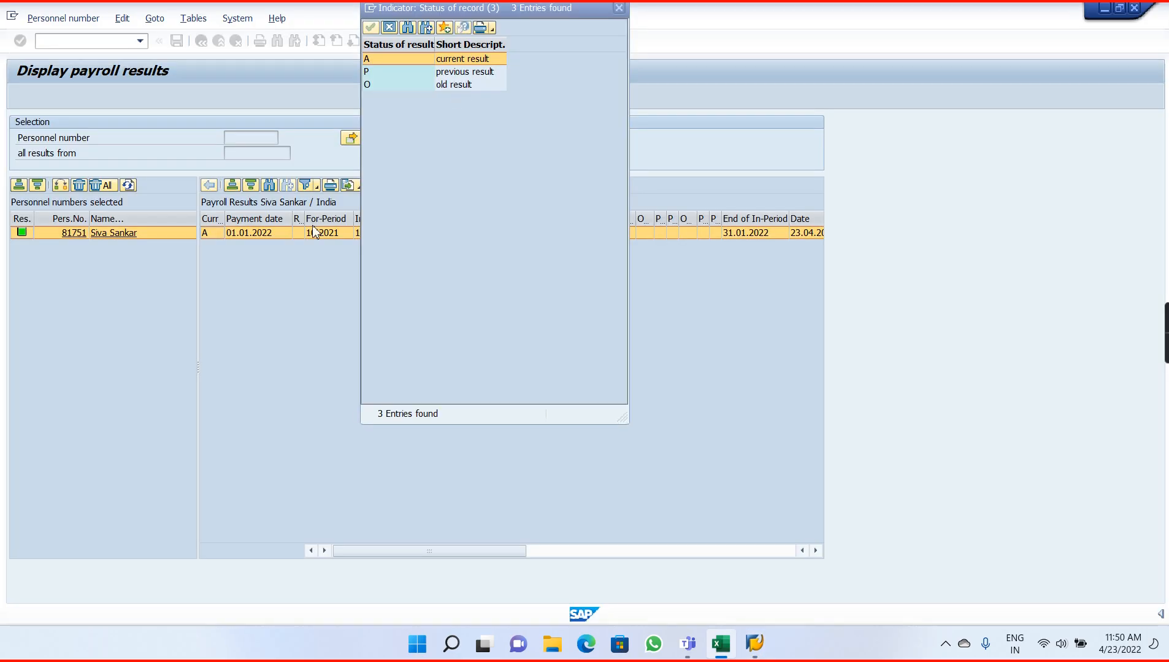
{"action": "left_click", "coordinate": [314, 230]}
Switch to the Payroll Notes workbook in Excel and enter the heading "Indicators" in cell A4.
{"action": "key", "text": "alt+Tab"}
{"action": "key", "text": "Tab"}
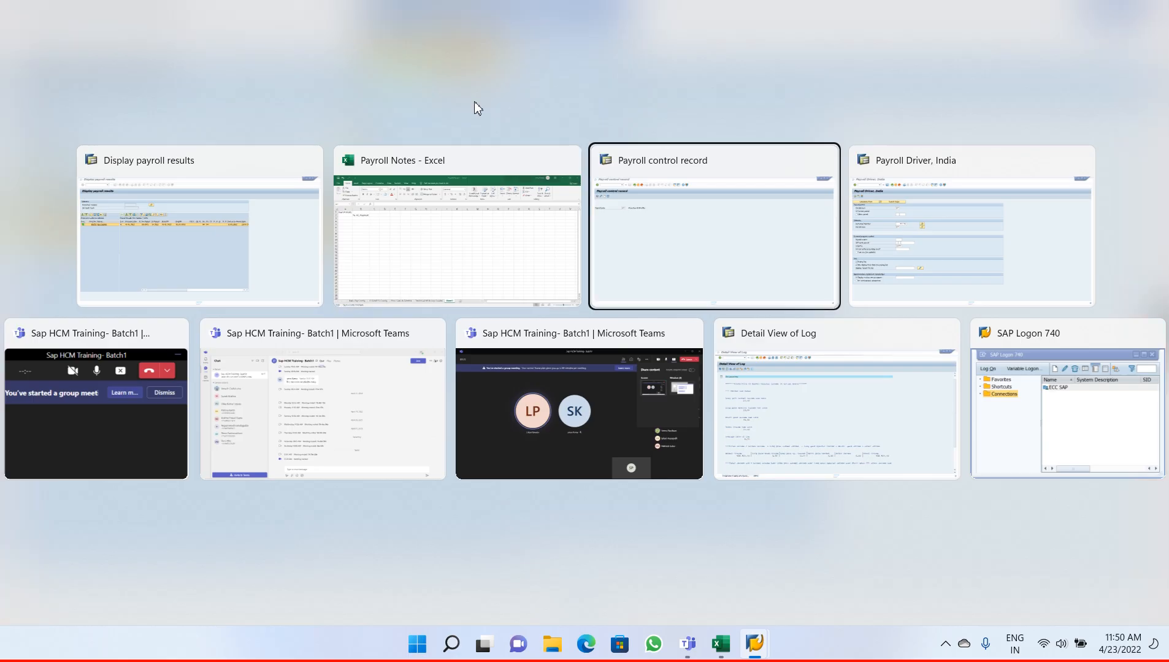
{"action": "key", "text": "alt+Tab"}
{"action": "key", "text": "Tab"}
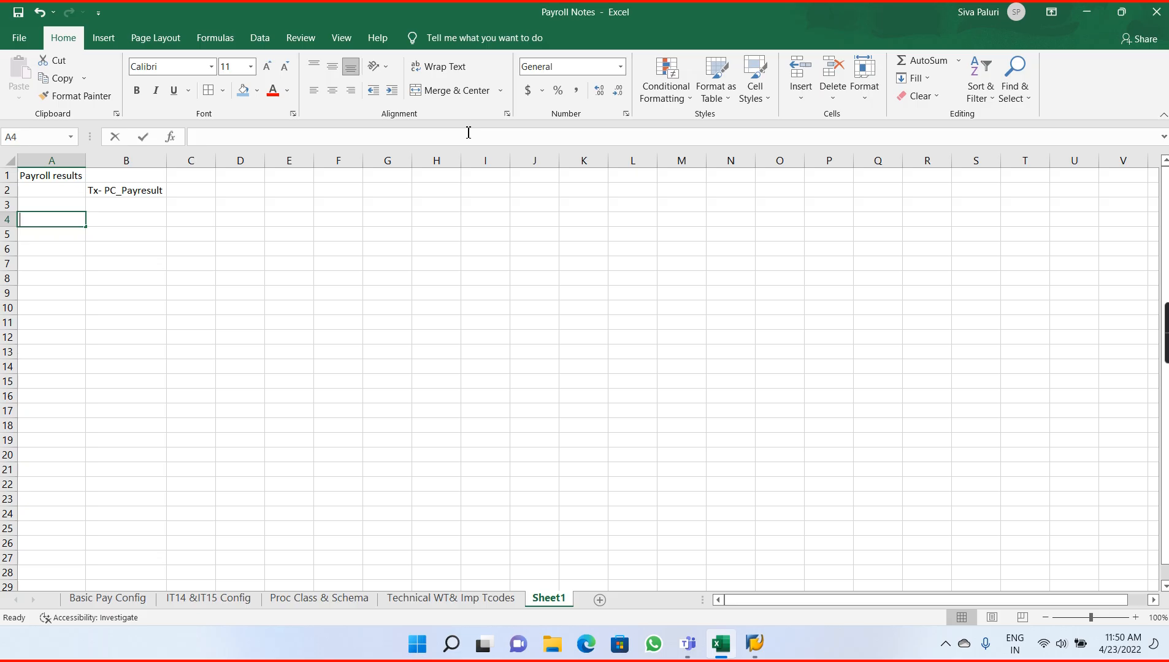
{"action": "type", "text": "Payro"}
{"action": "key", "text": "BackSpace"}
{"action": "key", "text": "BackSpace"}
{"action": "key", "text": "BackSpace"}
{"action": "key", "text": "BackSpace"}
{"action": "key", "text": "BackSpace"}
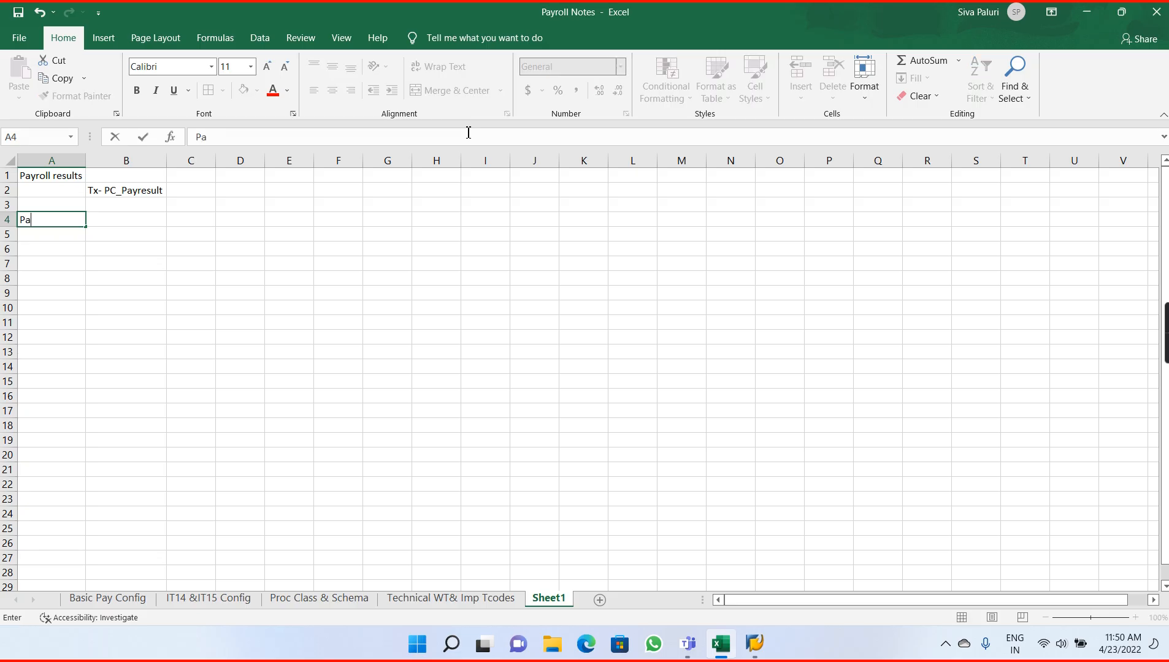
{"action": "type", "text": "Incd"}
{"action": "key", "text": "BackSpace"}
{"action": "key", "text": "BackSpace"}
{"action": "type", "text": "dicators"}
{"action": "key", "text": "Return"}
Record indicator "A" in cell A5 with the description "Current result" in B5.
{"action": "type", "text": "A"}
{"action": "key", "text": "Tab"}
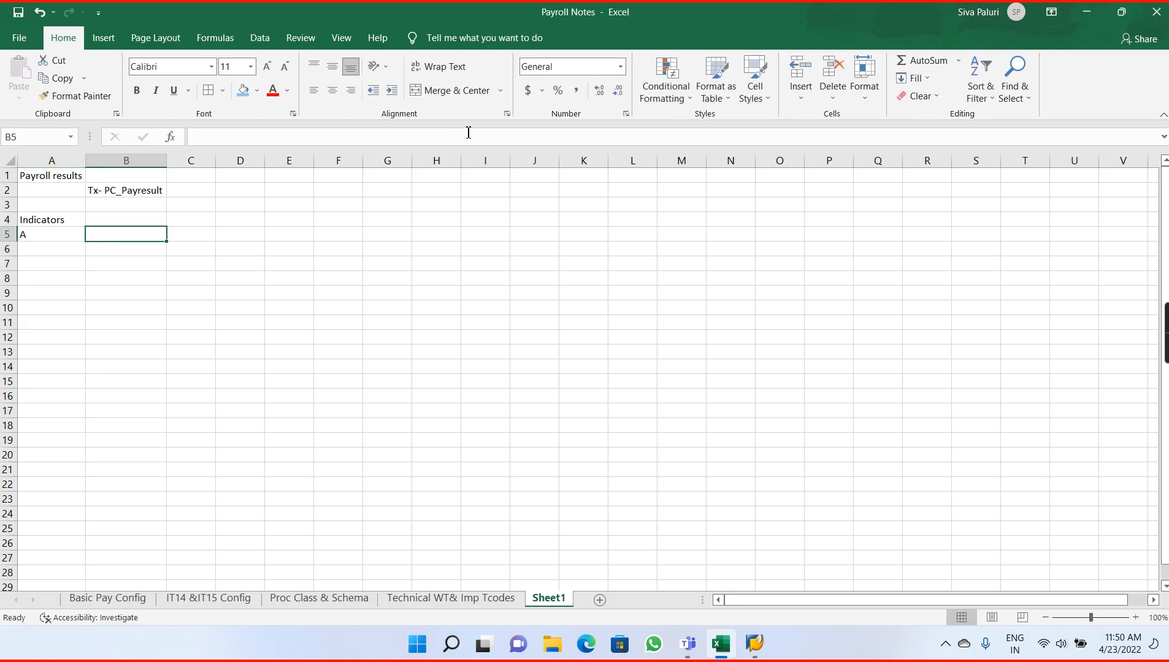
{"action": "type", "text": "Cu"}
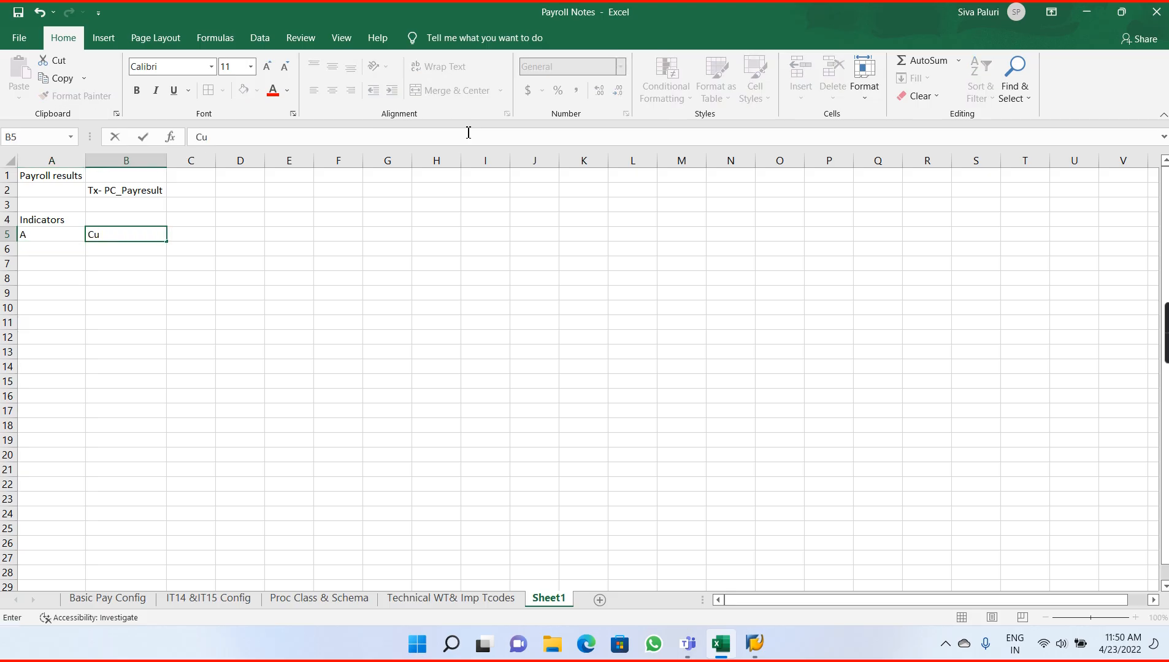
{"action": "type", "text": "rrent result"}
{"action": "key", "text": "Return"}
Record indicator "P" in cell A6 with the description "Previous Result" in B6.
{"action": "type", "text": "P"}
{"action": "key", "text": "Tab"}
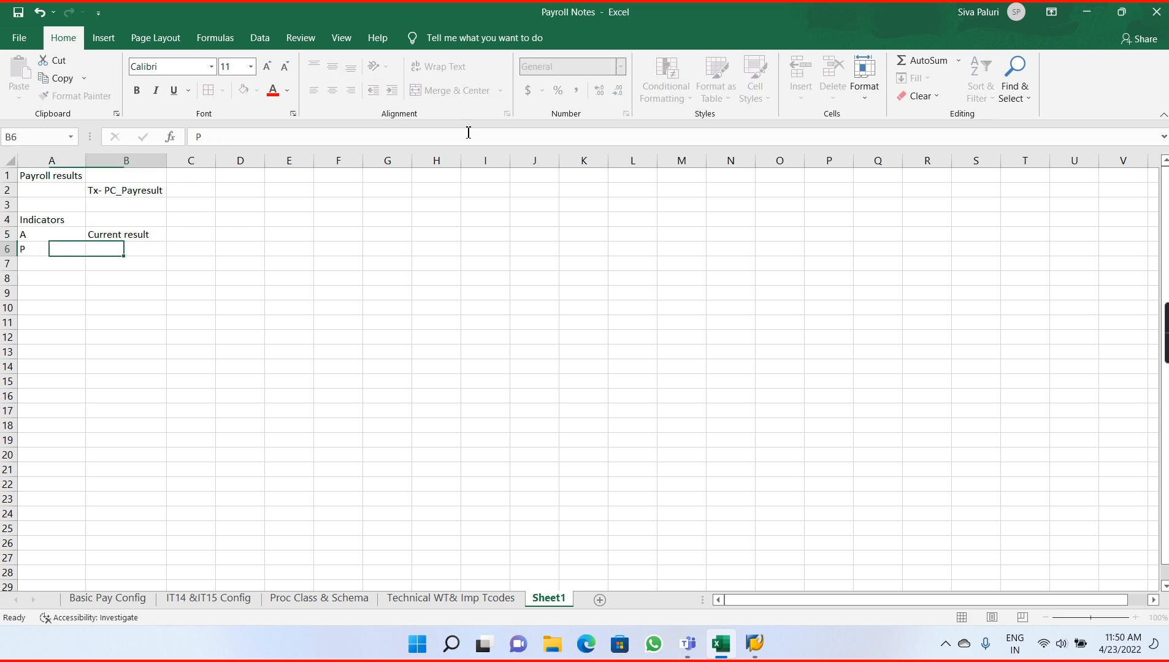
{"action": "type", "text": "Pre"}
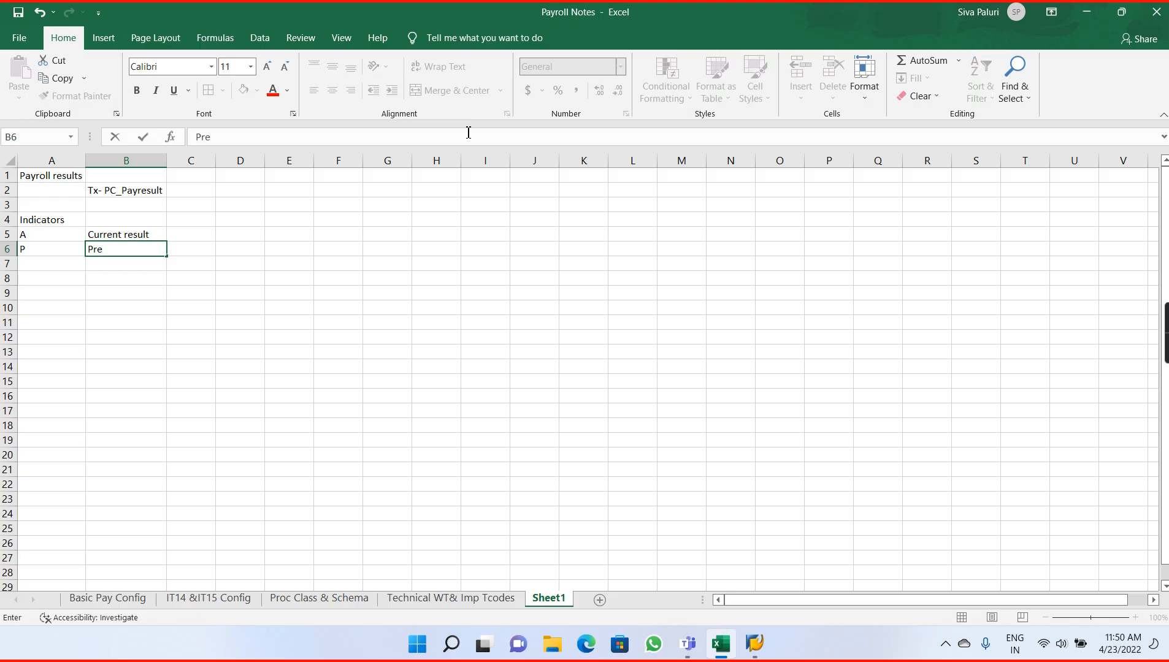
{"action": "type", "text": "vious Resul"}
{"action": "type", "text": "t"}
{"action": "key", "text": "Return"}
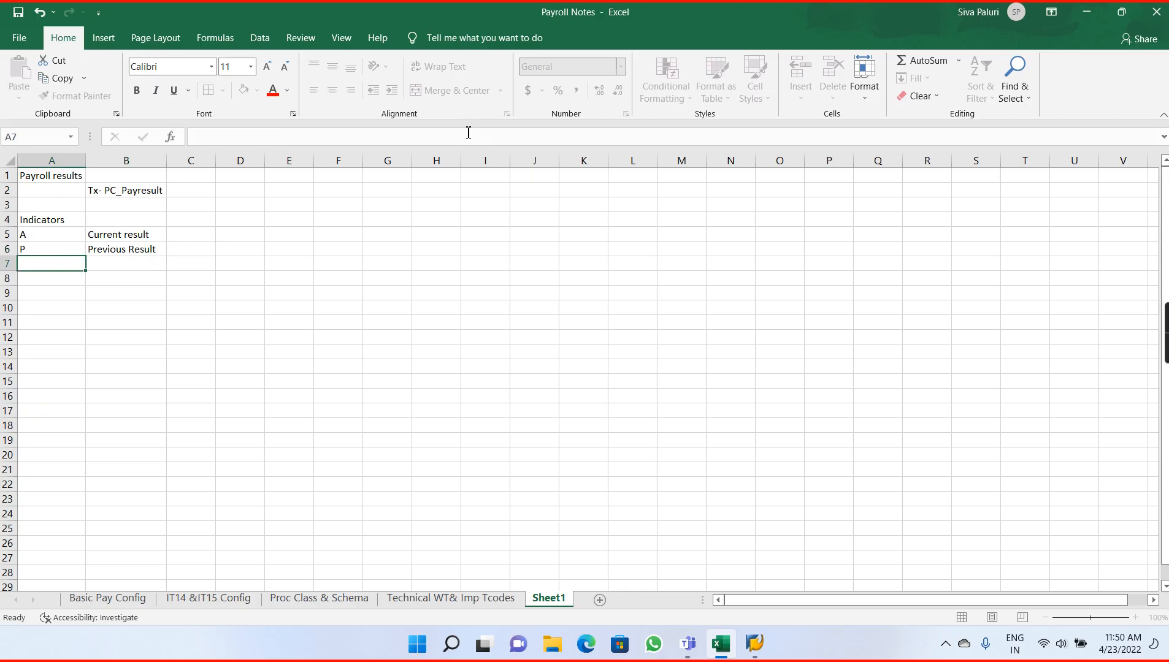
Record indicator "O" in cell A7 with the description "Old Result" in B7.
{"action": "type", "text": "O"}
{"action": "key", "text": "Tab"}
{"action": "type", "text": "O;d"}
{"action": "key", "text": "BackSpace"}
{"action": "key", "text": "BackSpace"}
{"action": "type", "text": "ld re"}
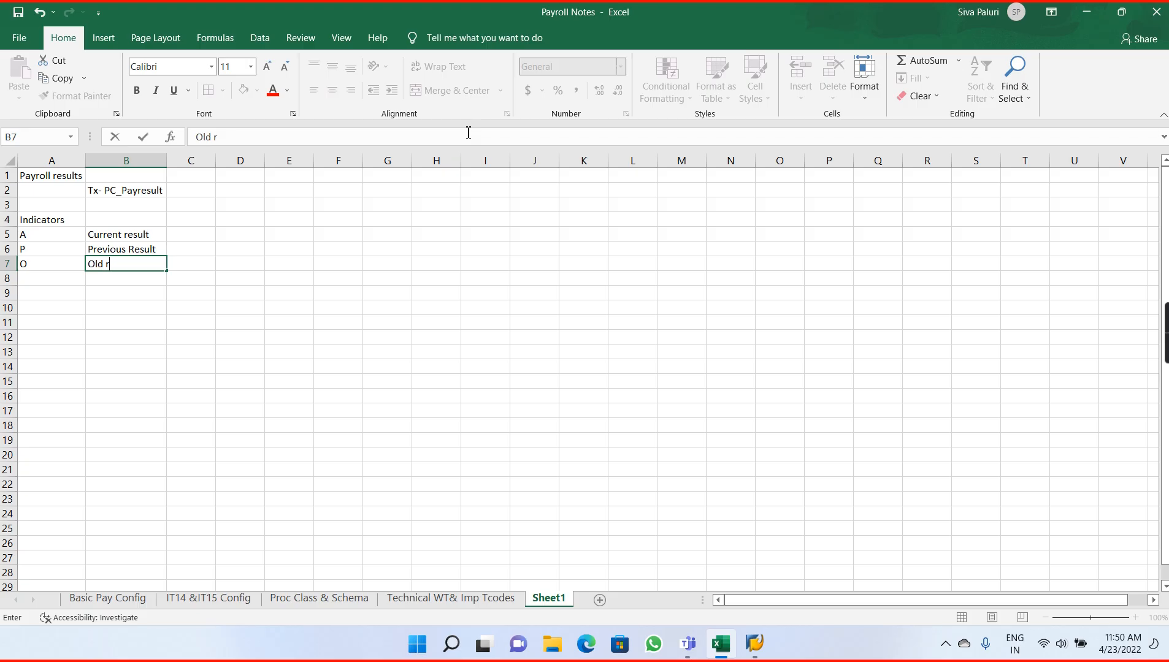
{"action": "key", "text": "BackSpace"}
{"action": "key", "text": "BackSpace"}
{"action": "key", "text": "BackSpace"}
{"action": "type", "text": "Result"}
{"action": "key", "text": "Return"}
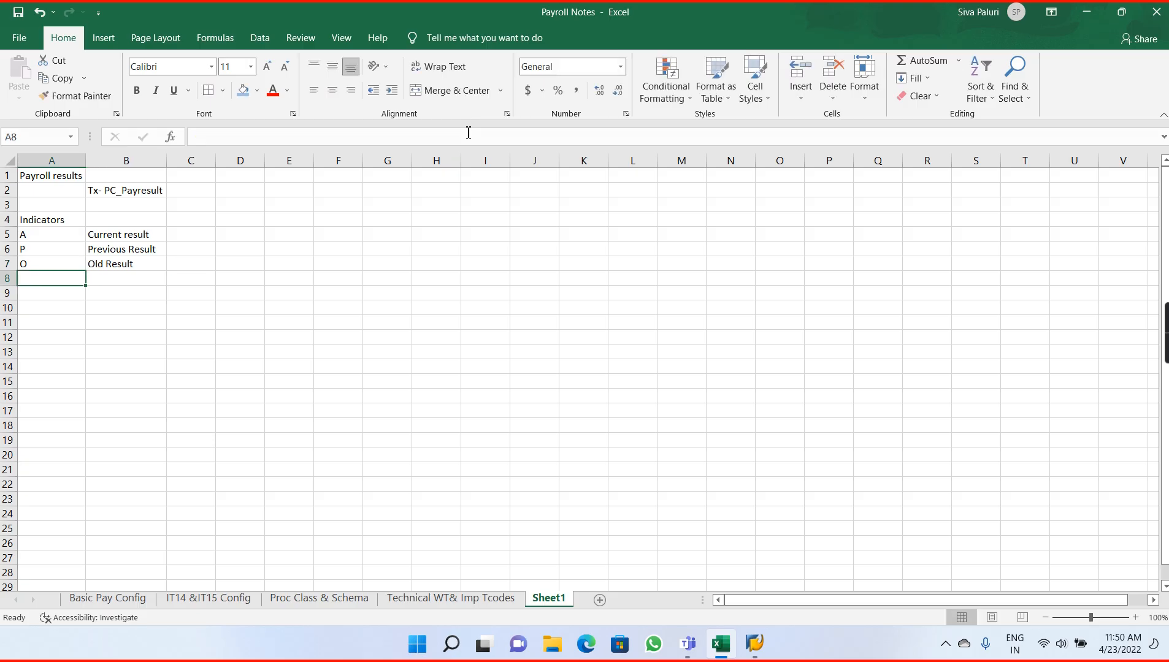
Switch back to the payroll results in SAP and close the list of status indicator values.
{"action": "key", "text": "alt+Tab"}
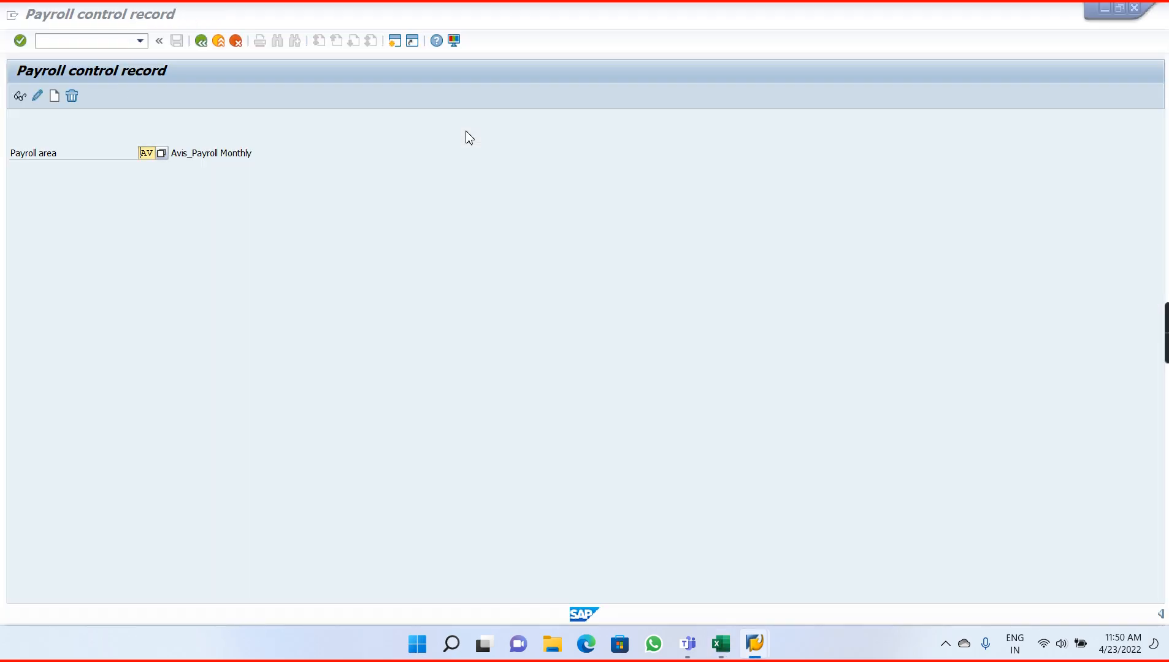
{"action": "key", "text": "alt+Tab"}
{"action": "key", "text": "Tab"}
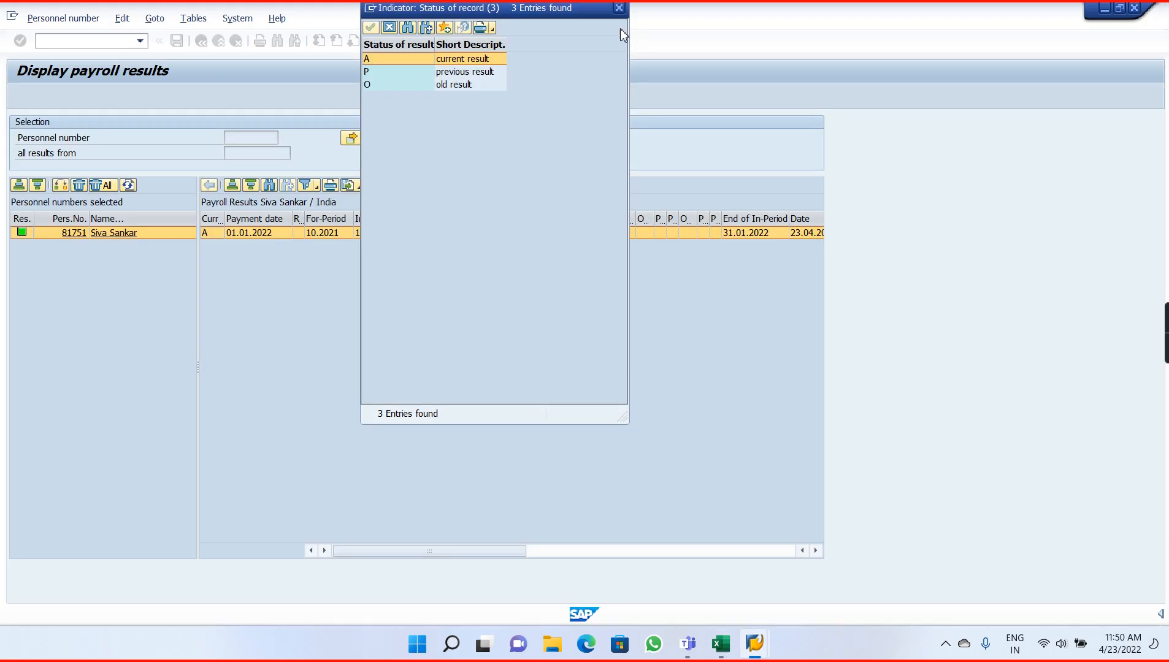
{"action": "left_click", "coordinate": [618, 7]}
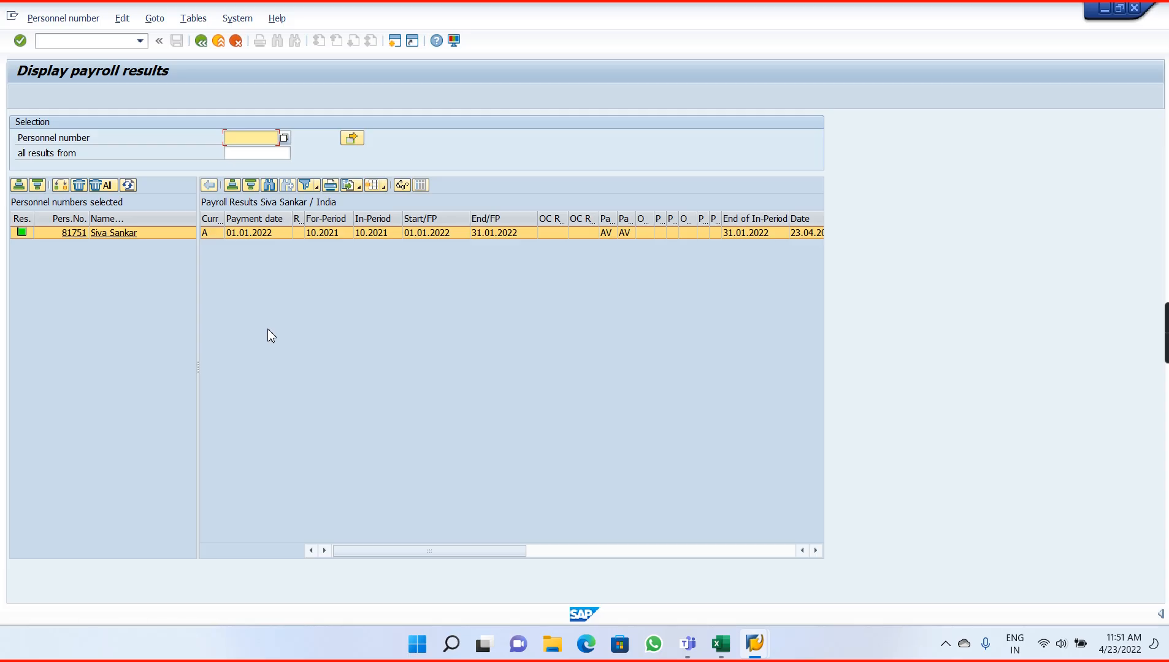
Check the payroll result's payment date and for-period, view its list of result tables, and return to the results overview.
{"action": "left_click", "coordinate": [270, 234]}
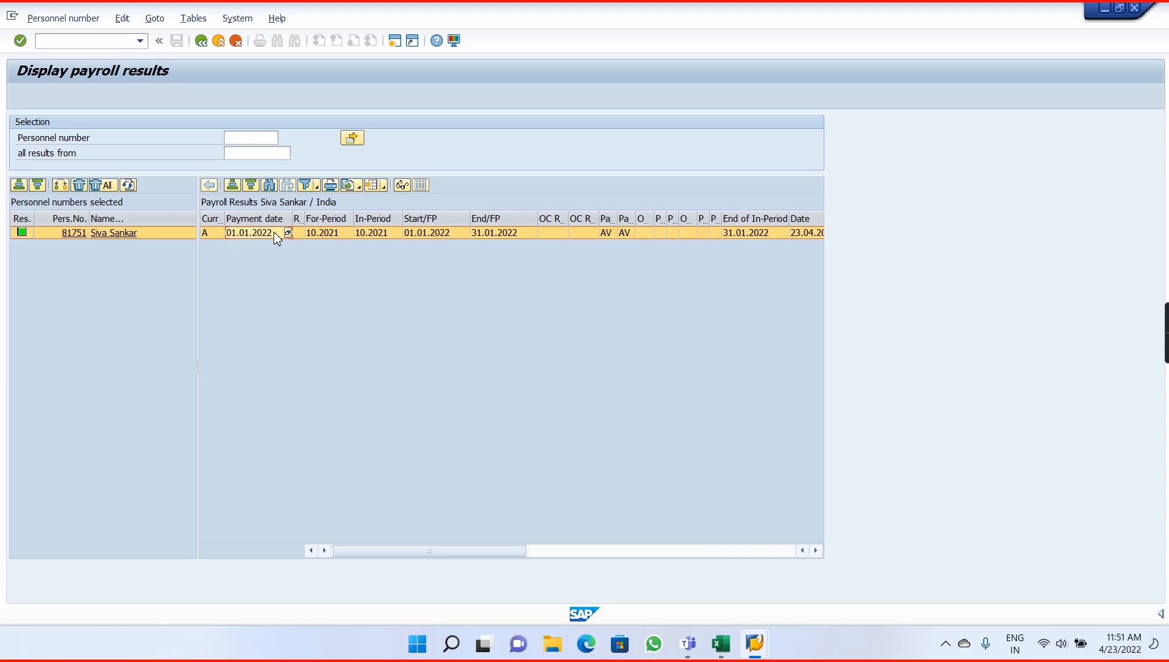
{"action": "left_click", "coordinate": [314, 233]}
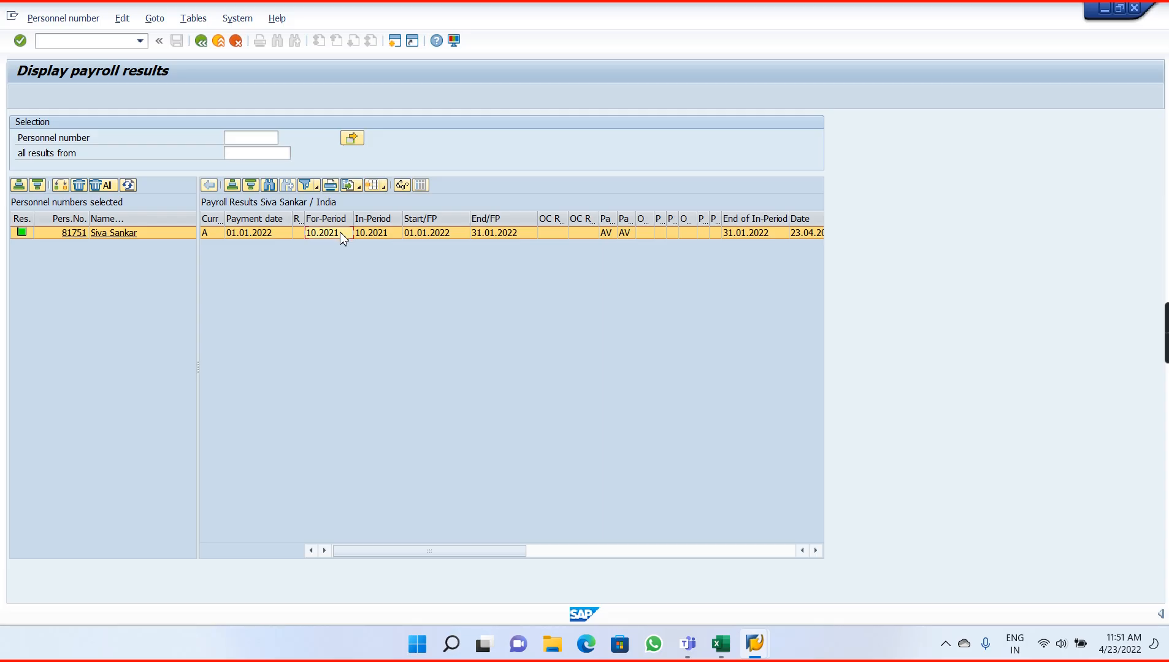
{"action": "double_click", "coordinate": [341, 235]}
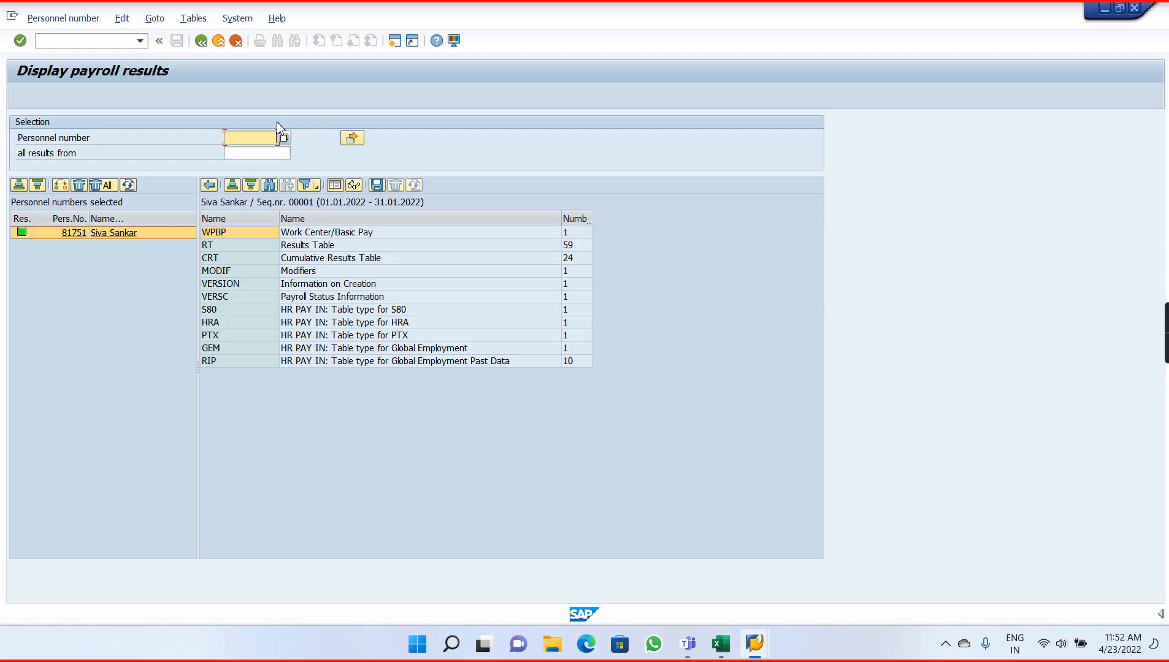
{"action": "left_click", "coordinate": [201, 41]}
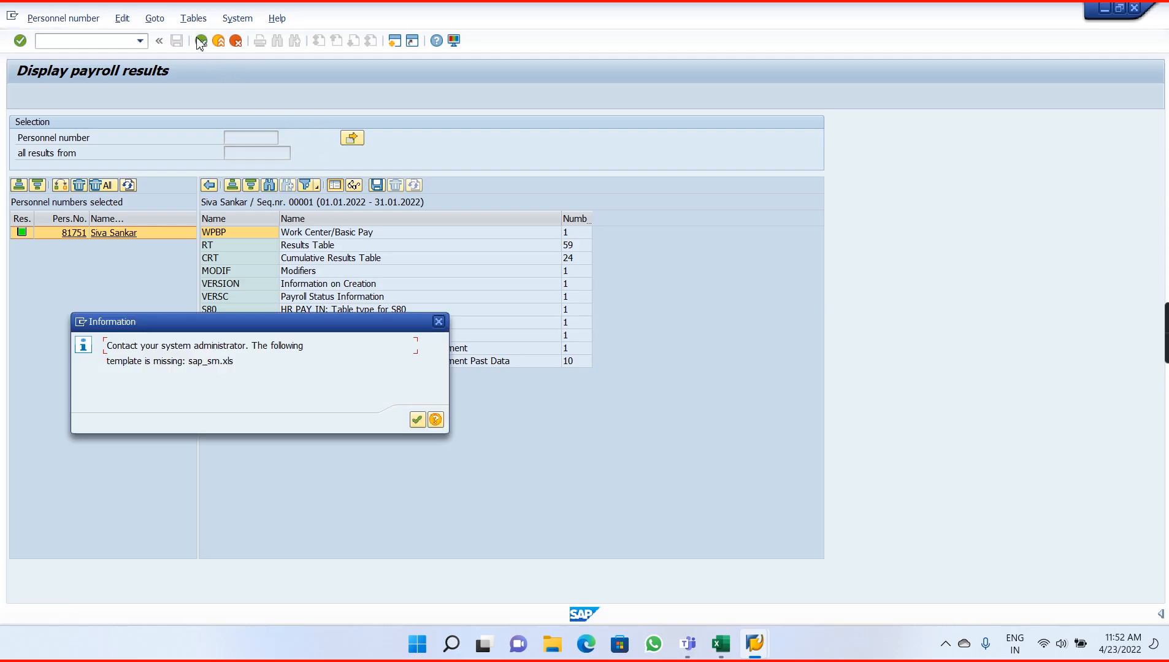
{"action": "left_click", "coordinate": [419, 422]}
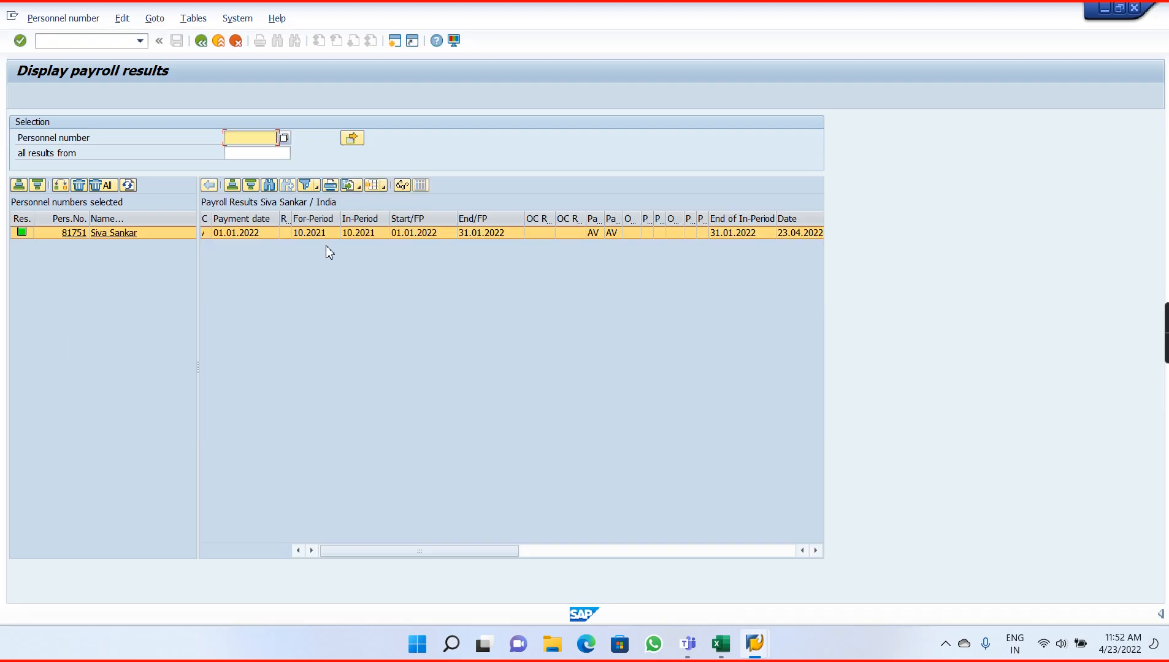
Switch to the Payroll Notes workbook in Excel and enter the label "For Period" in cell A9.
{"action": "key", "text": "alt+Tab"}
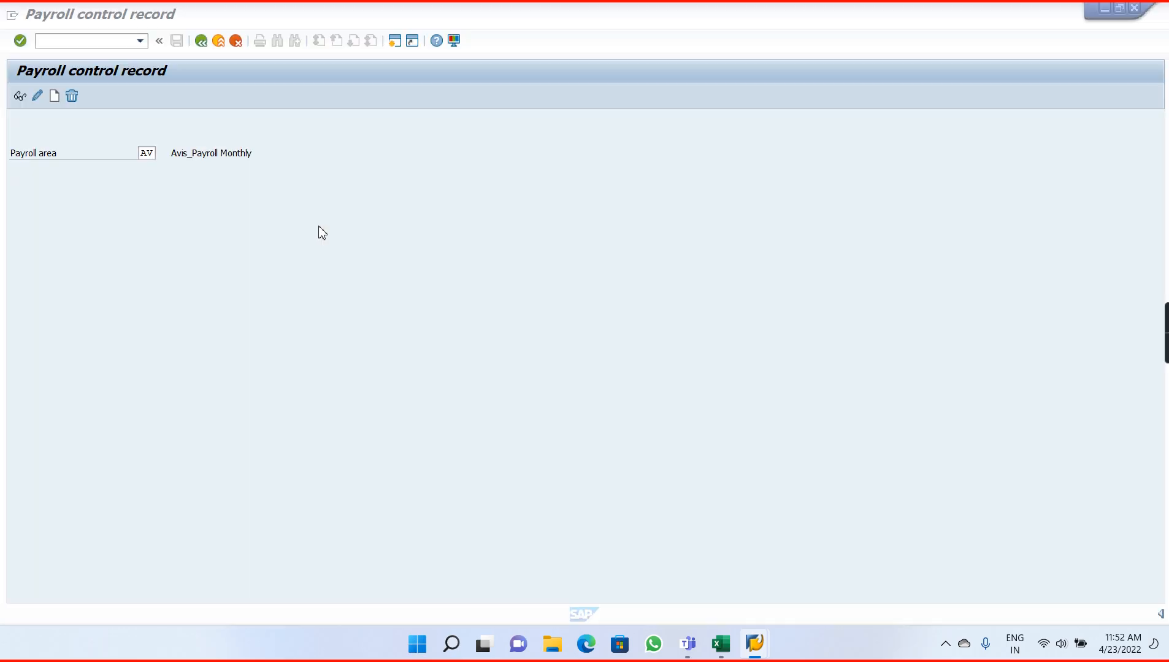
{"action": "key", "text": "alt+Tab"}
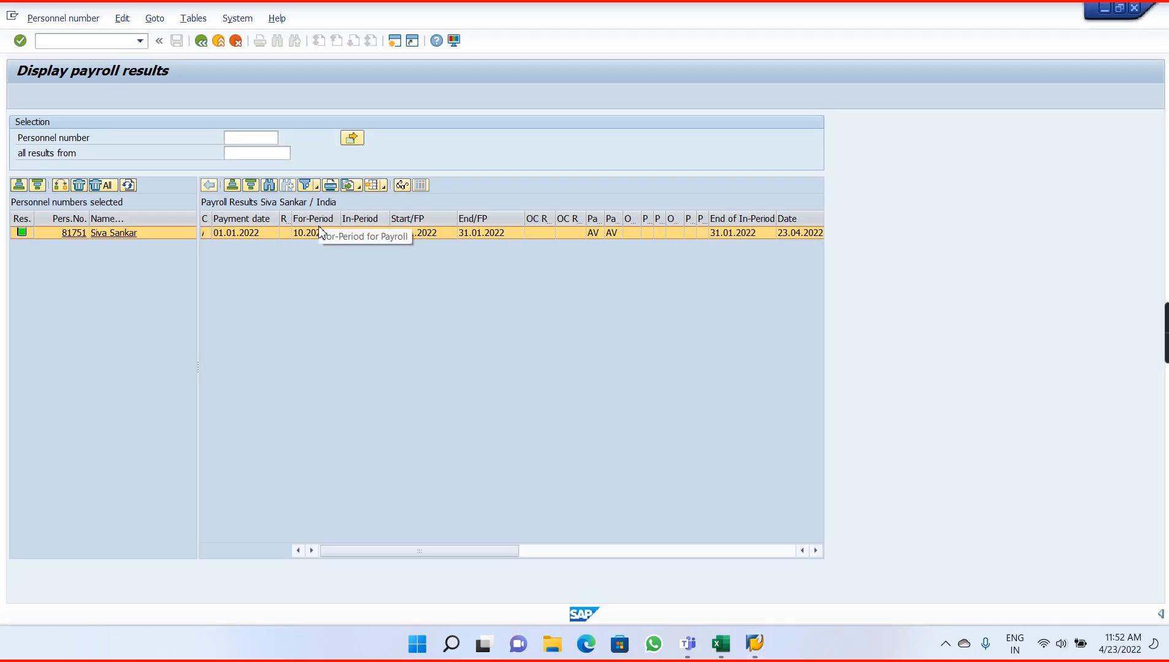
{"action": "key", "text": "alt+Tab"}
{"action": "key", "text": "alt+Tab"}
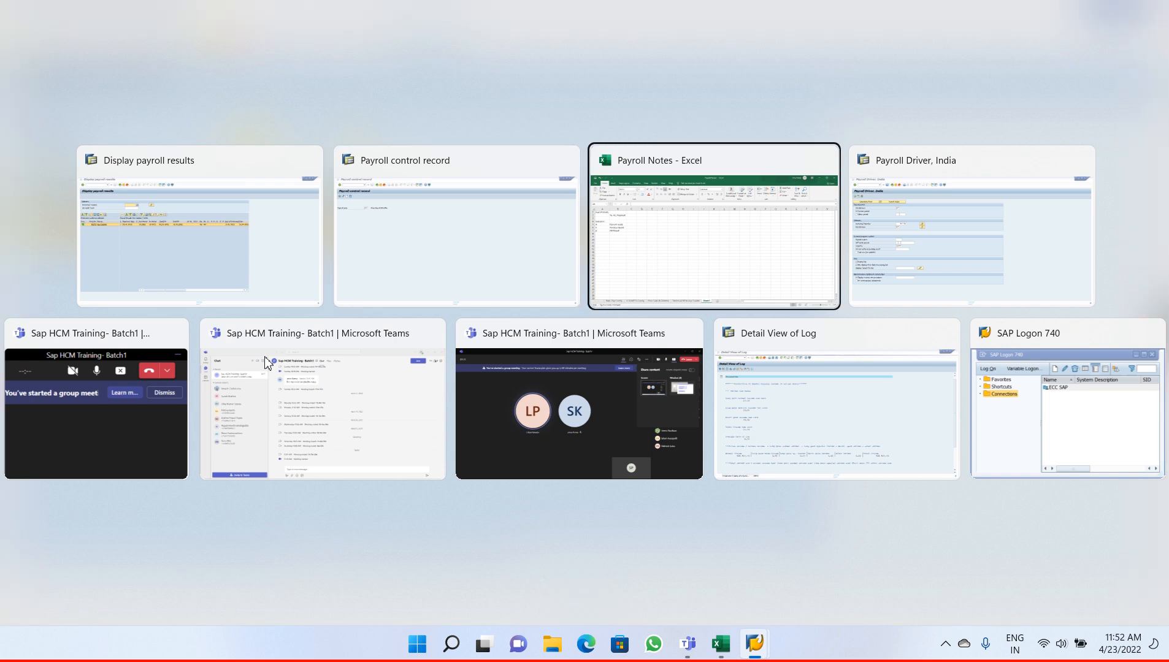
{"action": "left_click", "coordinate": [49, 280]}
{"action": "left_click", "coordinate": [52, 295]}
{"action": "type", "text": "F"}
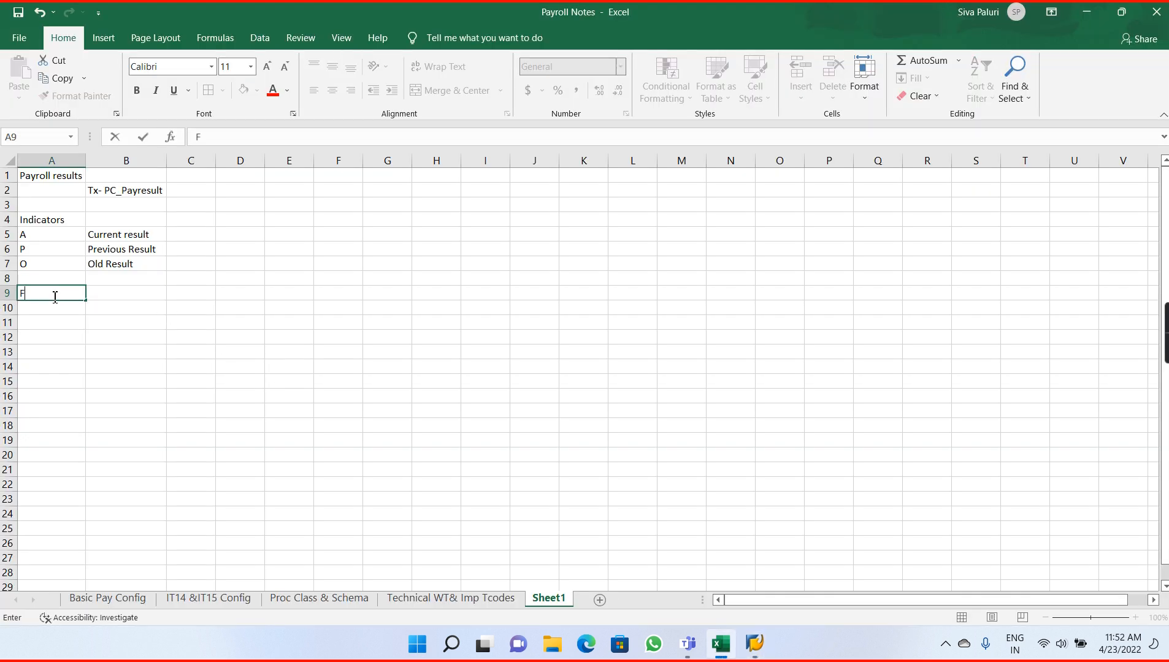
{"action": "type", "text": "or Period"}
{"action": "key", "text": "Tab"}
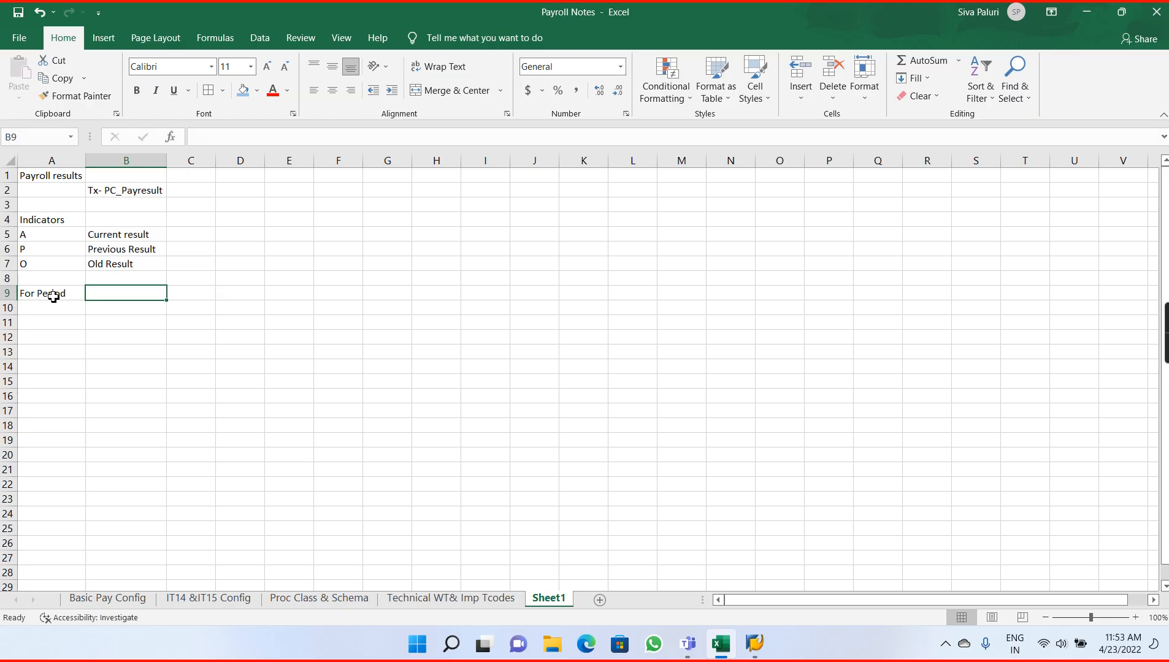
Enter "Payroll that run for future / past periods" in cell B9 and fit column B to its text.
{"action": "double_click", "coordinate": [98, 295]}
{"action": "type", "text": "Payr"}
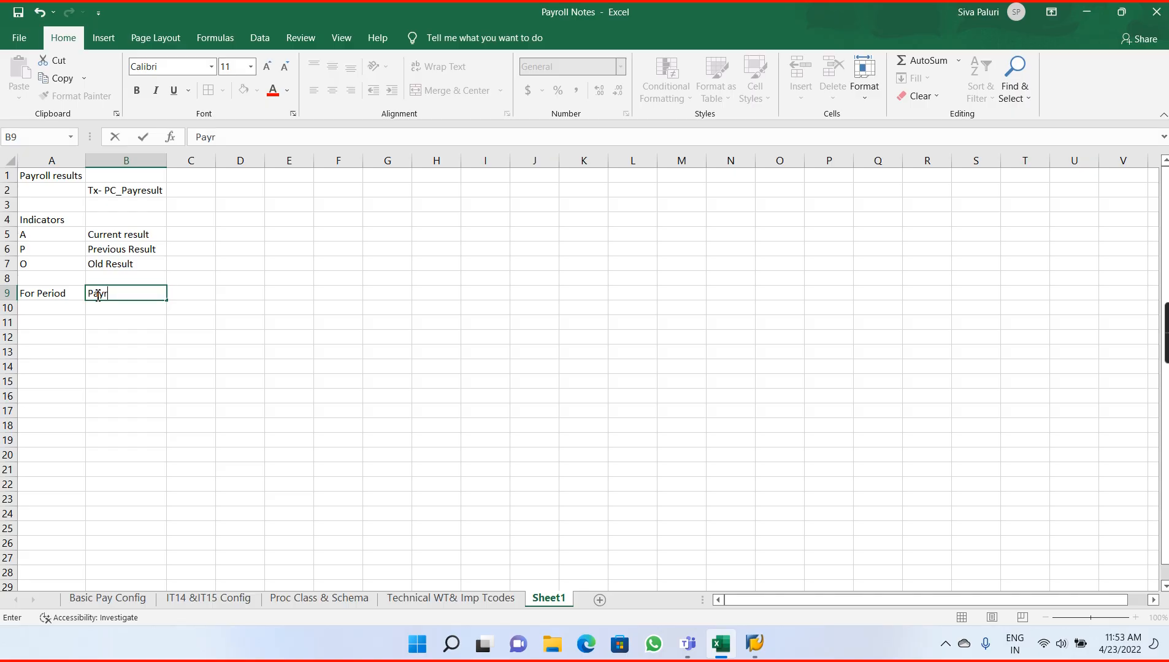
{"action": "type", "text": "oll ther"}
{"action": "key", "text": "BackSpace"}
{"action": "key", "text": "BackSpace"}
{"action": "type", "text": "at a"}
{"action": "key", "text": "BackSpace"}
{"action": "type", "text": "run for"}
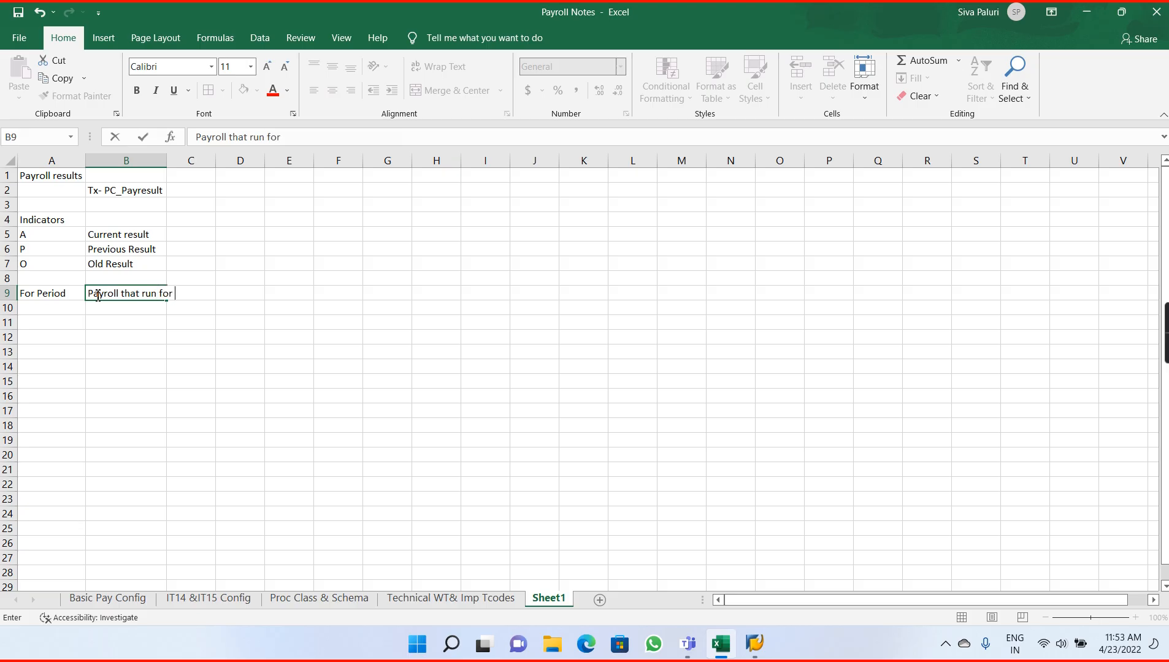
{"action": "type", "text": " future / past periods"}
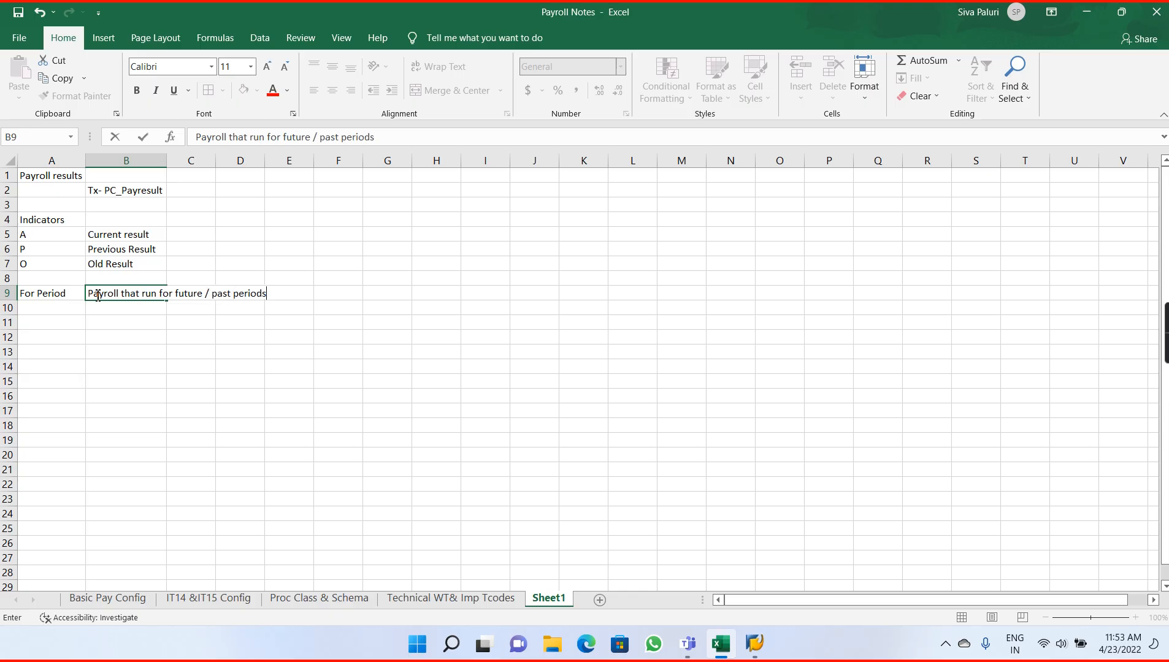
{"action": "key", "text": "Return"}
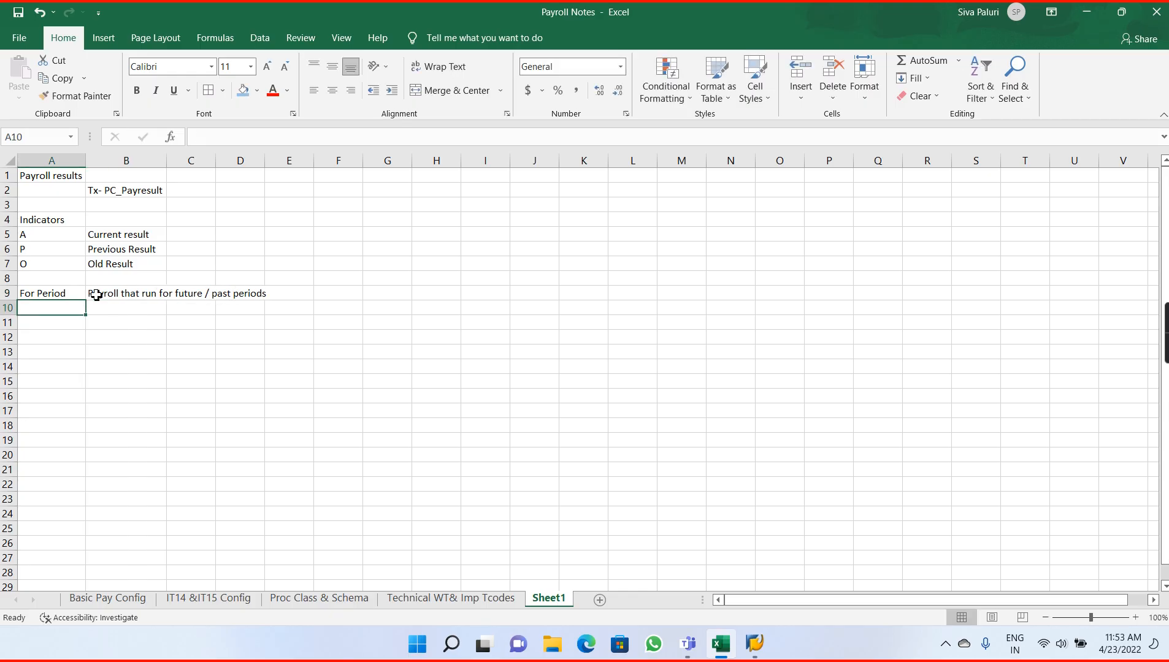
{"action": "double_click", "coordinate": [164, 165]}
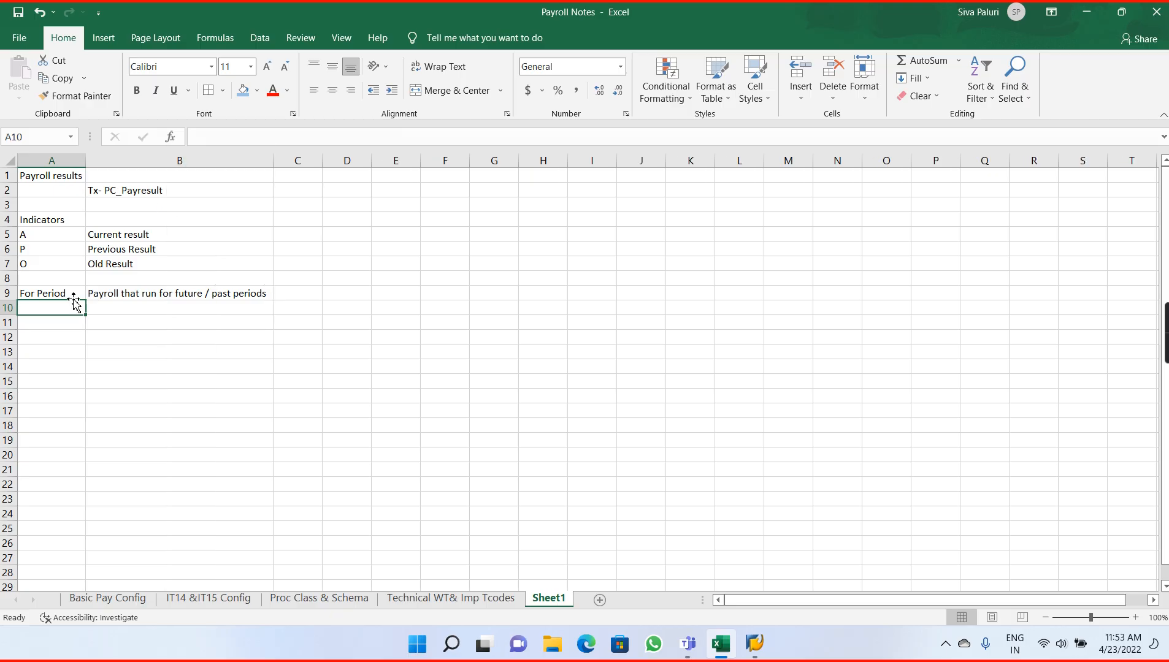
Enter the label "In Period" in cell A10.
{"action": "left_click", "coordinate": [59, 298]}
{"action": "left_click", "coordinate": [51, 308]}
{"action": "type", "text": "In P"}
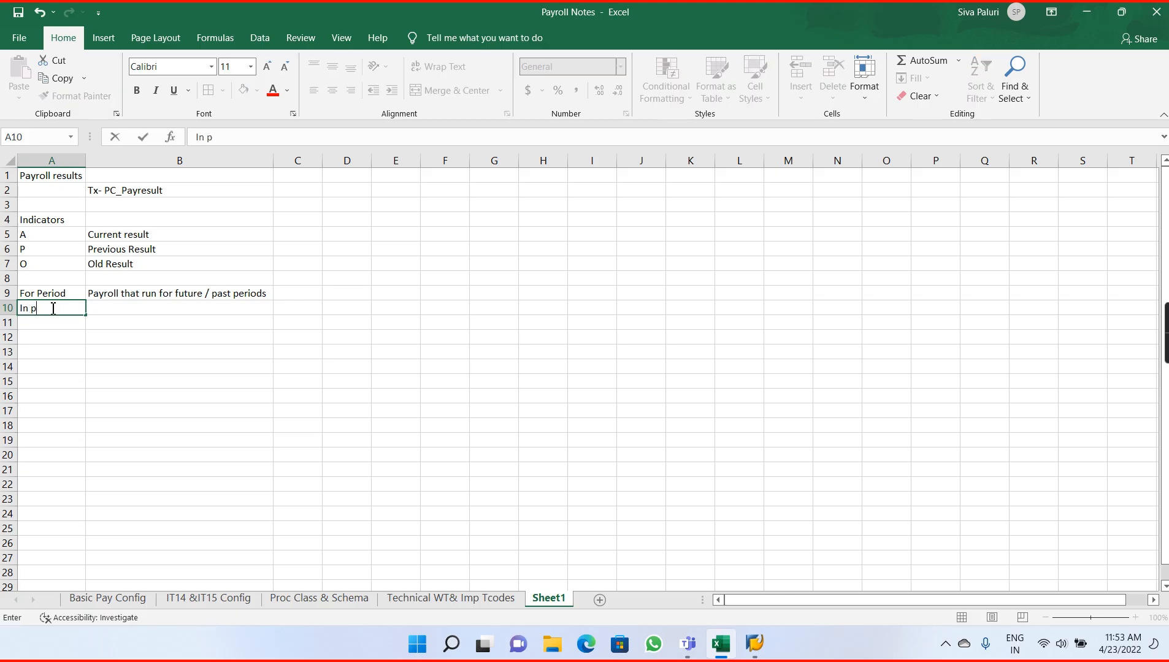
{"action": "type", "text": "eriod"}
{"action": "key", "text": "Tab"}
Describe the in-period in cell B10 as "Payroll that executed month".
{"action": "type", "text": "Pay"}
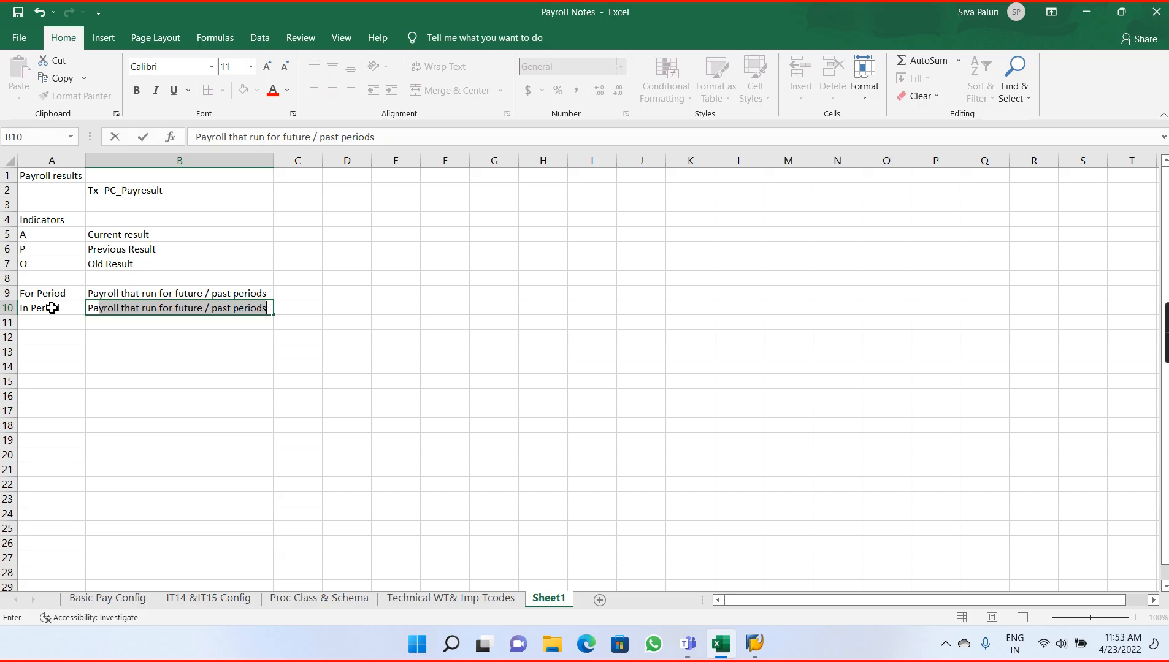
{"action": "type", "text": "roll that"}
{"action": "type", "text": "t re"}
{"action": "key", "text": "BackSpace"}
{"action": "type", "text": "un in"}
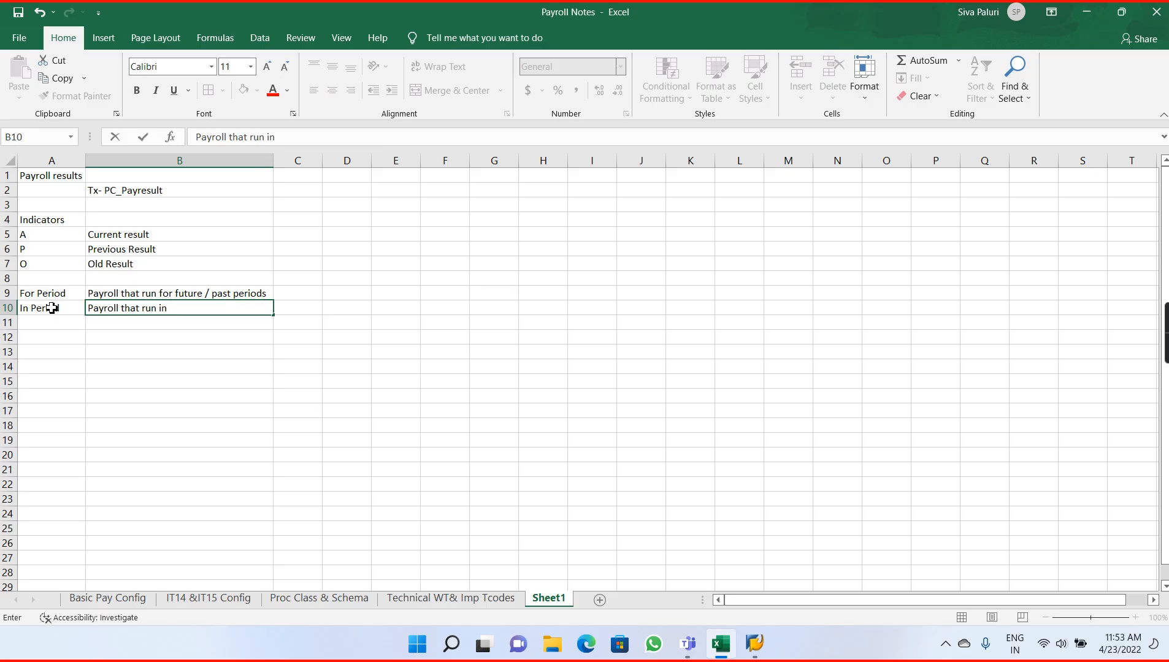
{"action": "key", "text": "BackSpace"}
{"action": "key", "text": "BackSpace"}
{"action": "key", "text": "BackSpace"}
{"action": "key", "text": "BackSpace"}
{"action": "key", "text": "BackSpace"}
{"action": "key", "text": "BackSpace"}
{"action": "type", "text": "executed month"}
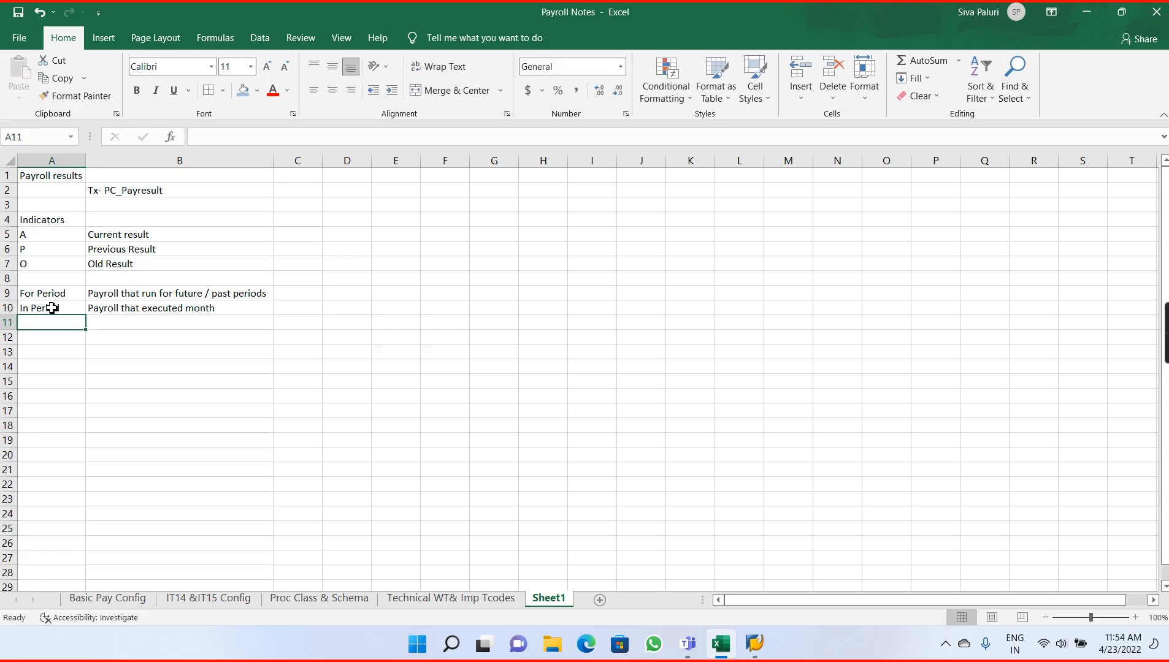
Switch back to the payroll results in SAP, check the result's run date, and open the result's list of tables.
{"action": "key", "text": "alt+Tab"}
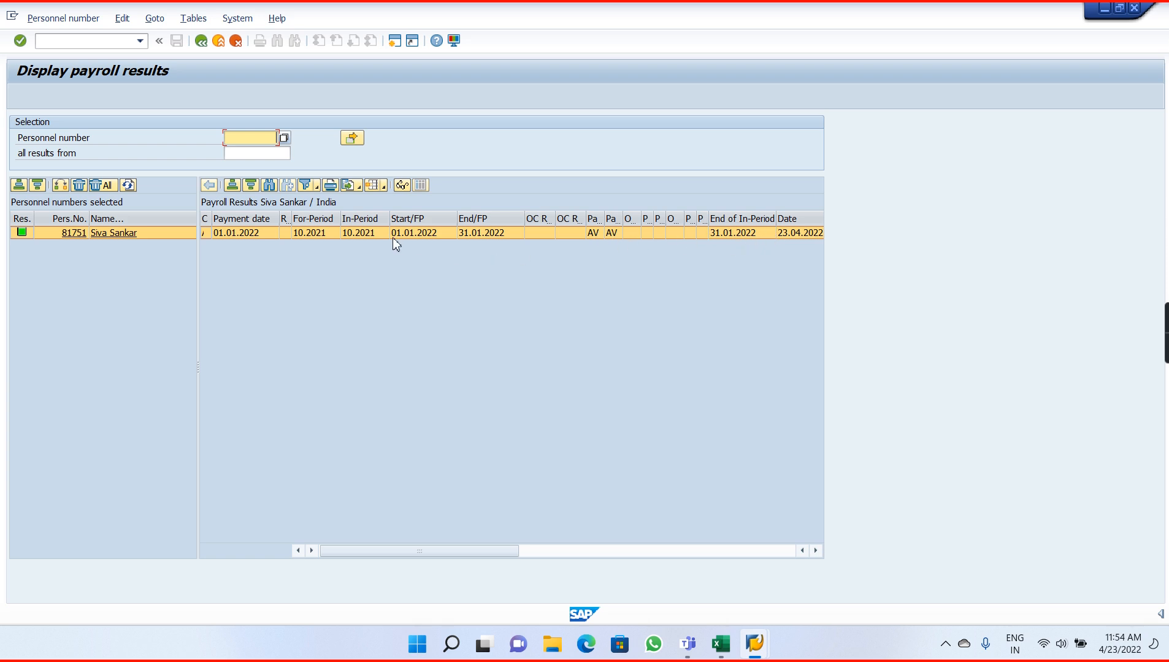
{"action": "left_click", "coordinate": [796, 232]}
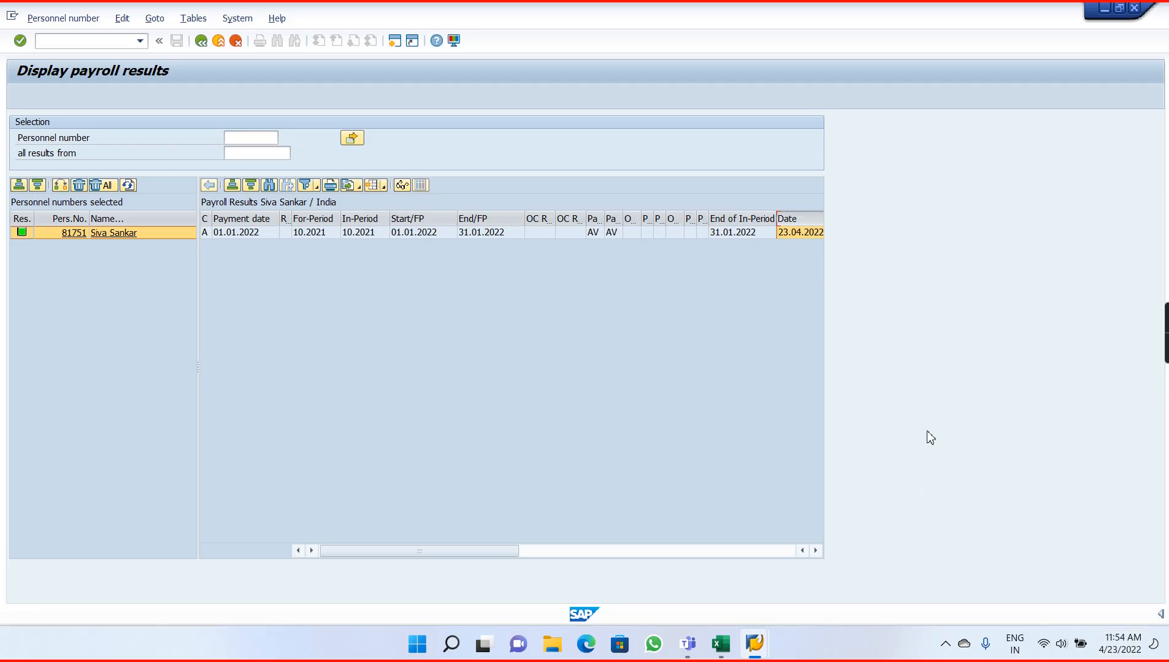
{"action": "double_click", "coordinate": [250, 233]}
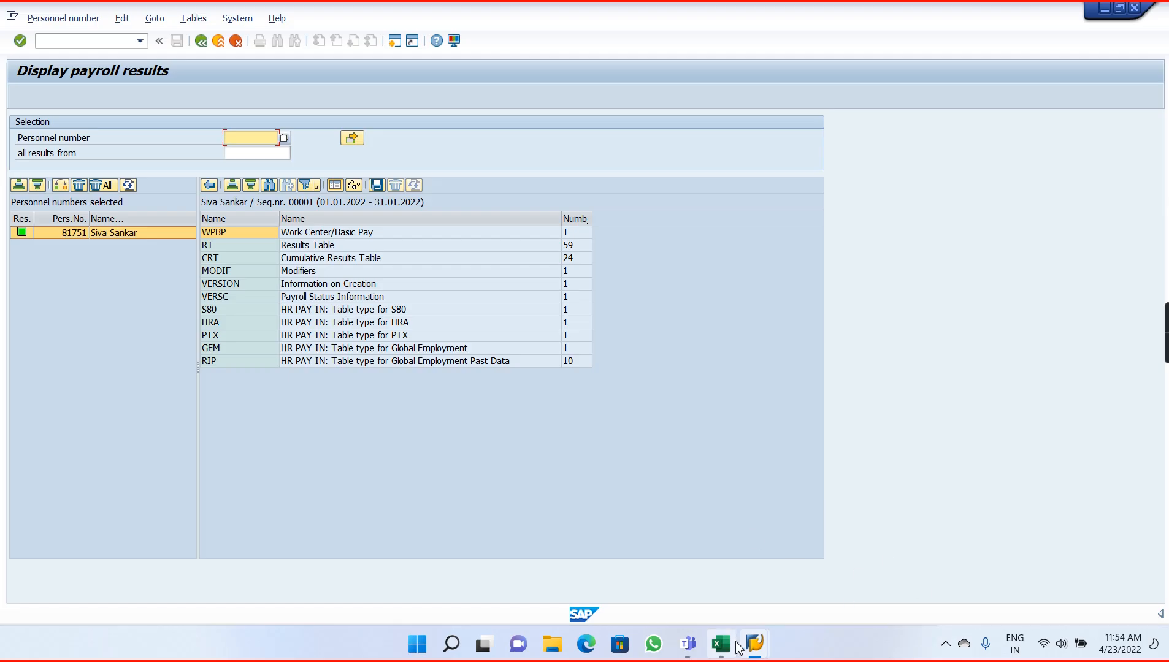
{"action": "left_click", "coordinate": [450, 645]}
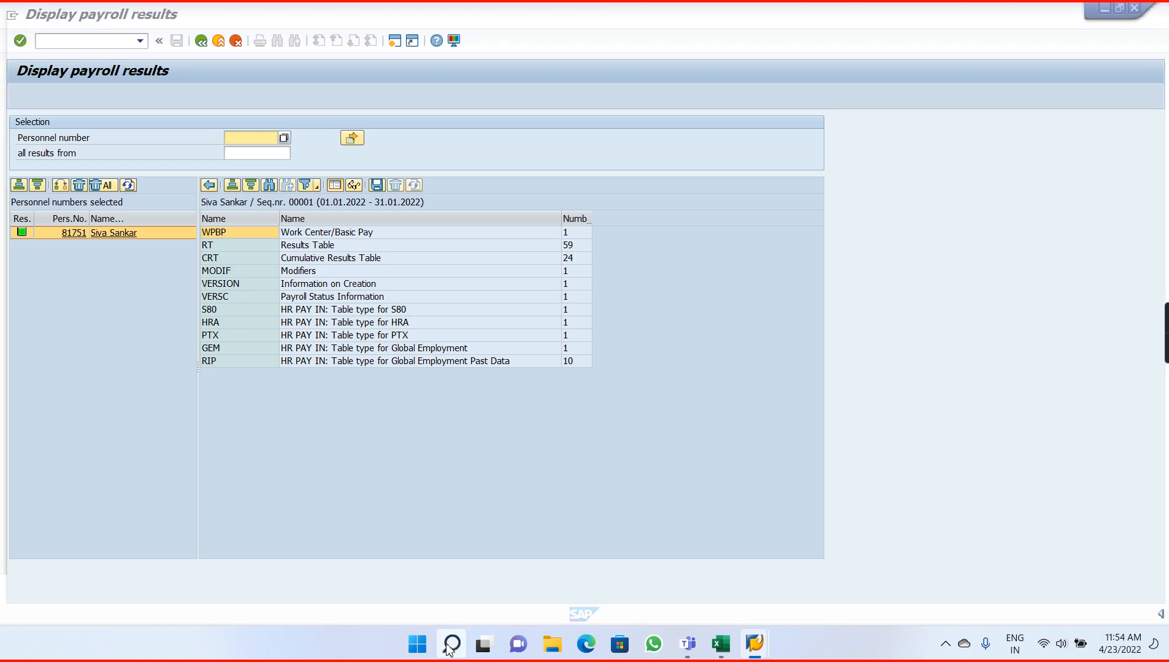
{"action": "type", "text": "snipp"}
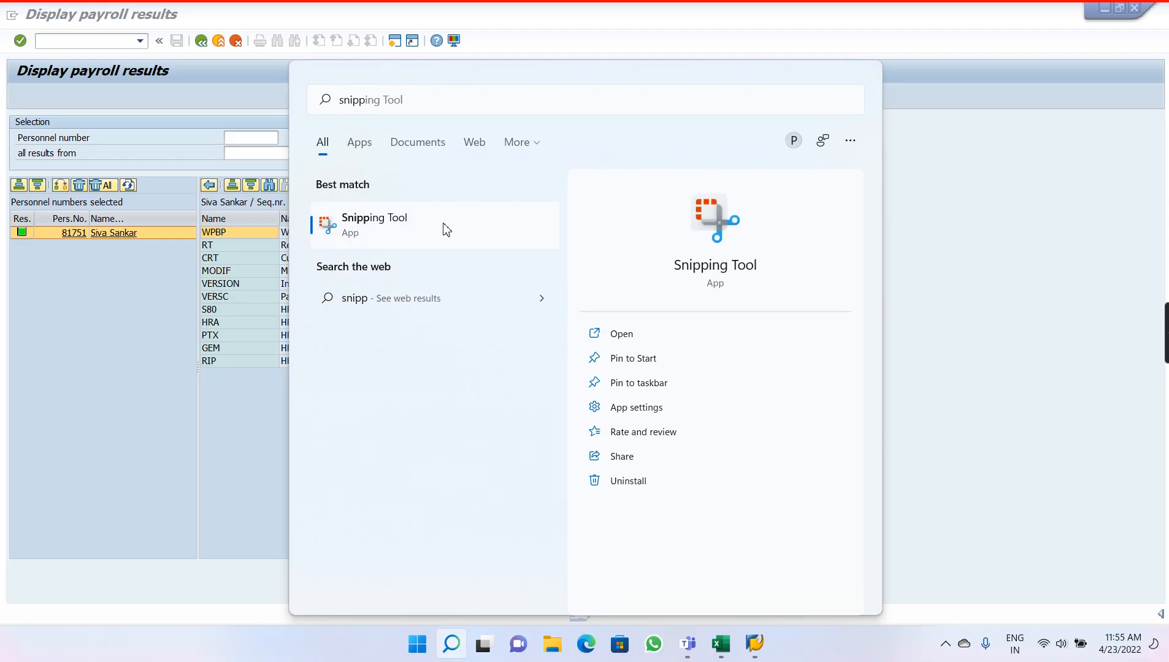
{"action": "key", "text": "Escape"}
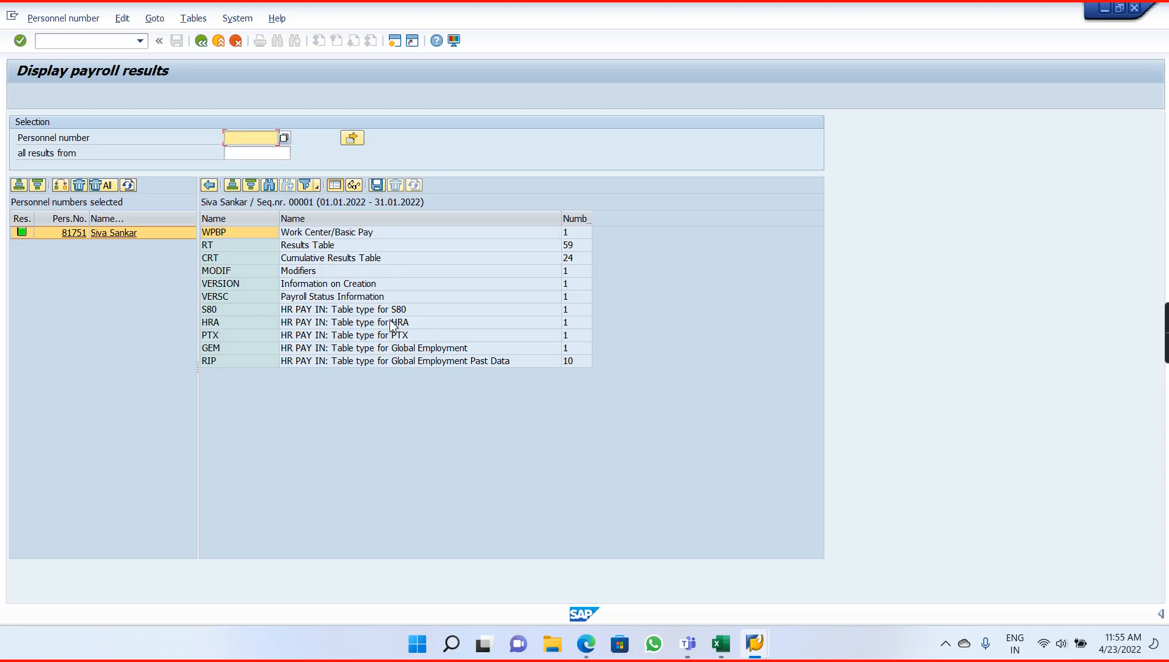
{"action": "left_click", "coordinate": [454, 645]}
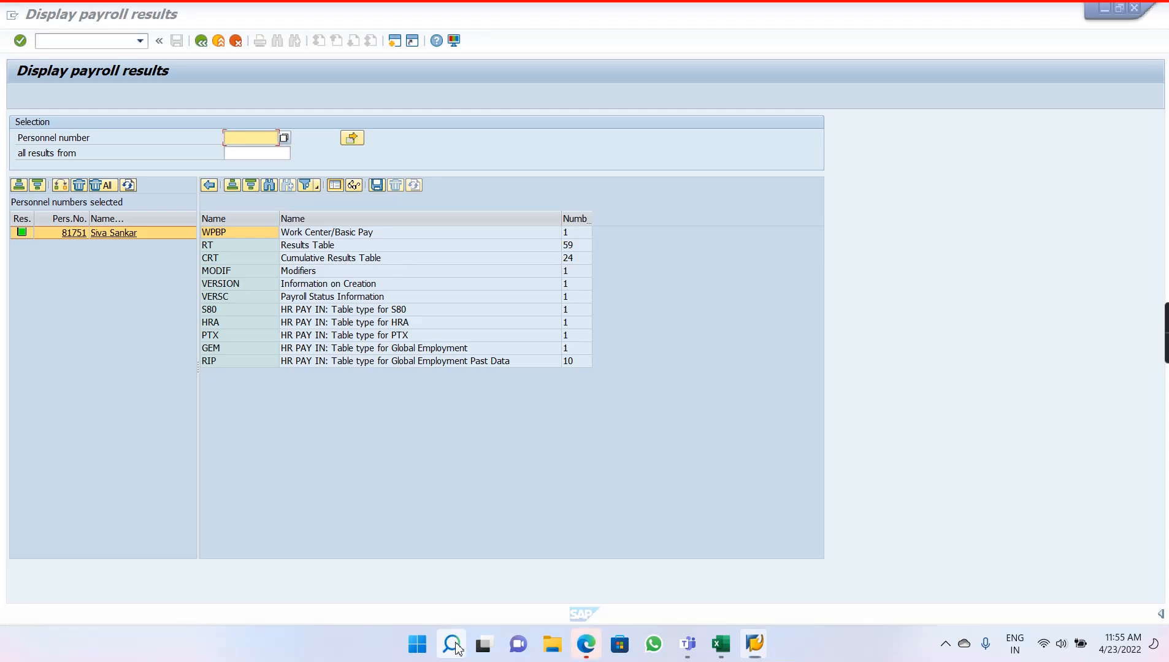
{"action": "type", "text": "snpp"}
{"action": "key", "text": "BackSpace"}
{"action": "key", "text": "BackSpace"}
{"action": "type", "text": "ipp"}
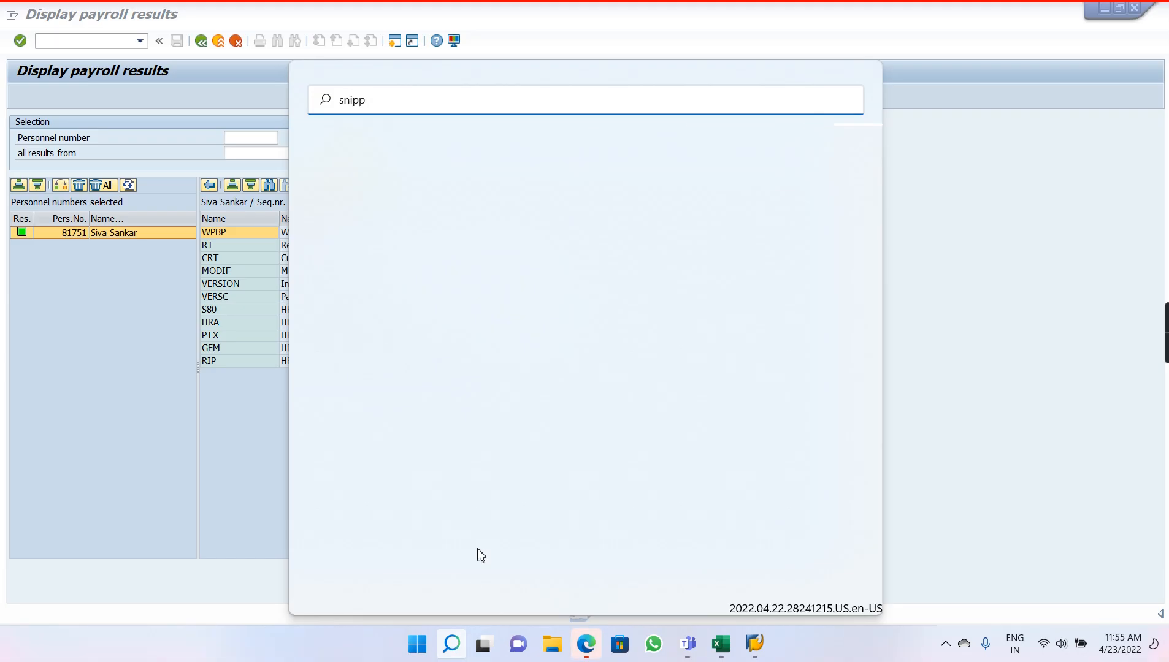
{"action": "key", "text": "Escape"}
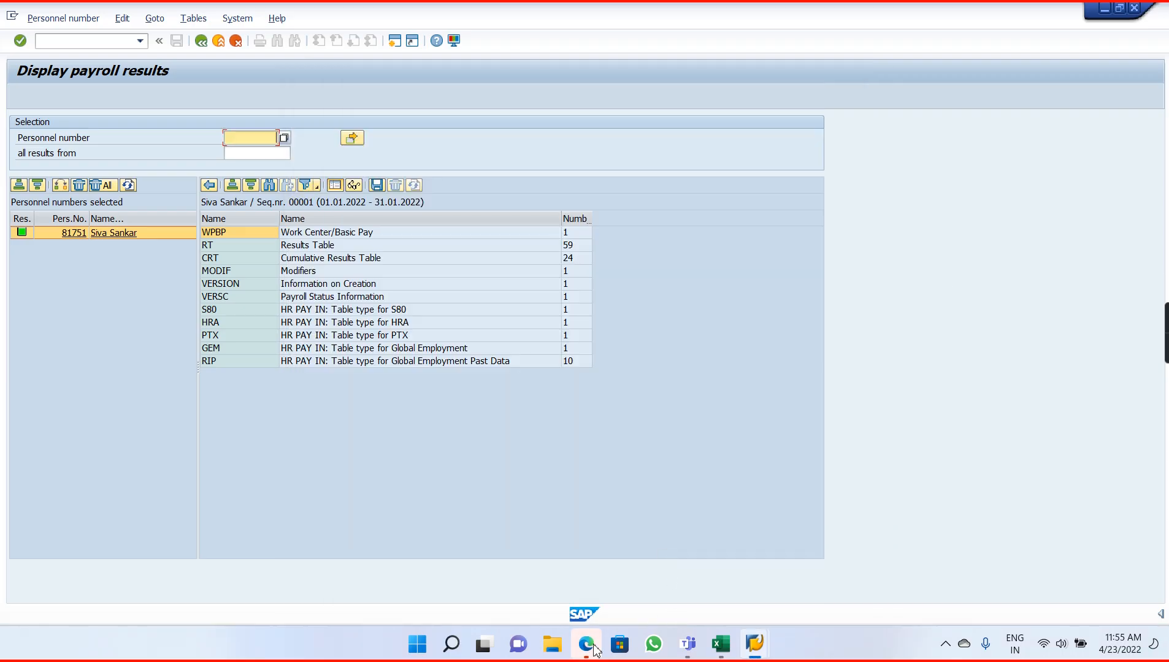
{"action": "left_click", "coordinate": [595, 649]}
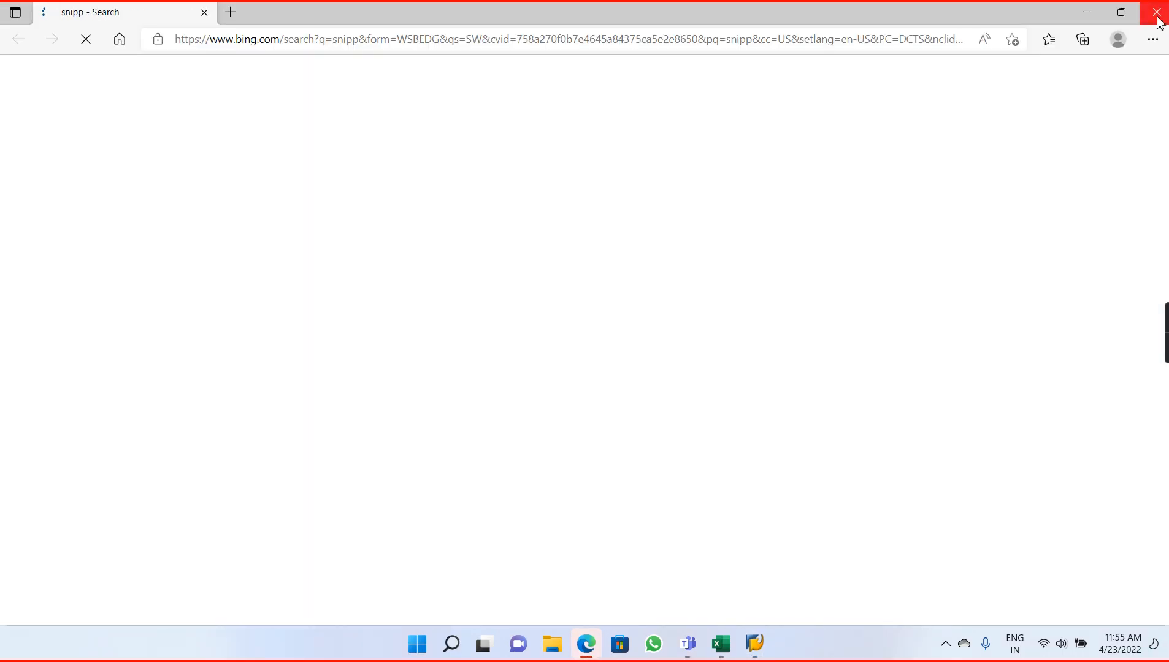
{"action": "left_click", "coordinate": [1156, 12]}
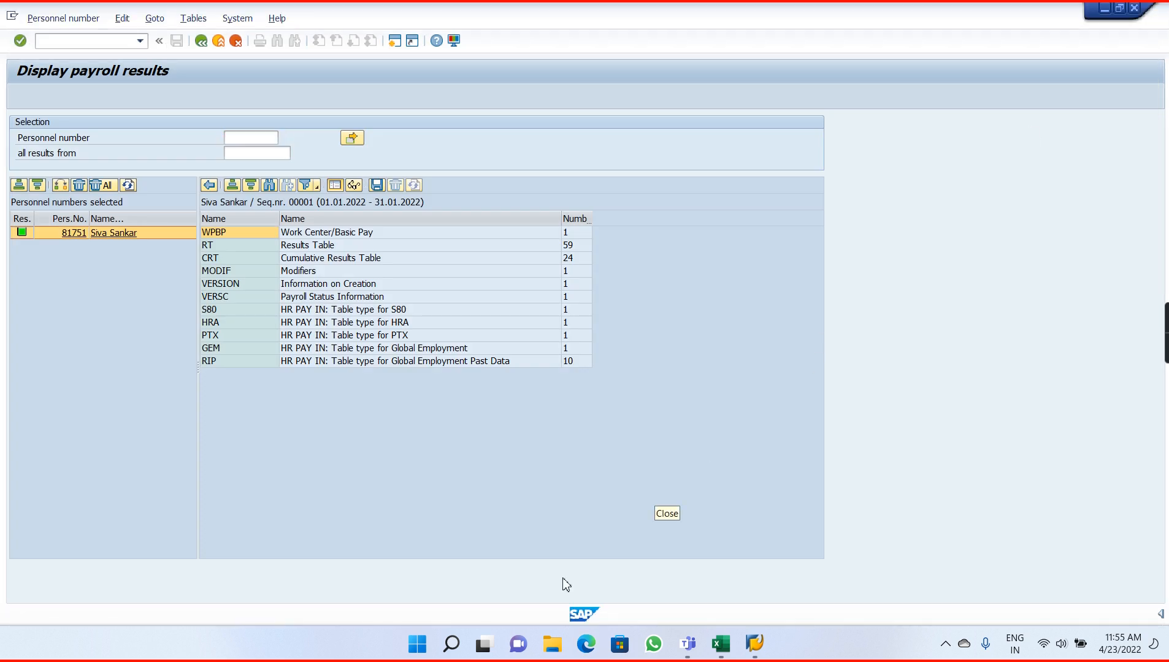
Open Snipping Tool, capture a rectangular snip of the payroll results with the table list down to RIP, and copy it.
{"action": "left_click", "coordinate": [453, 648]}
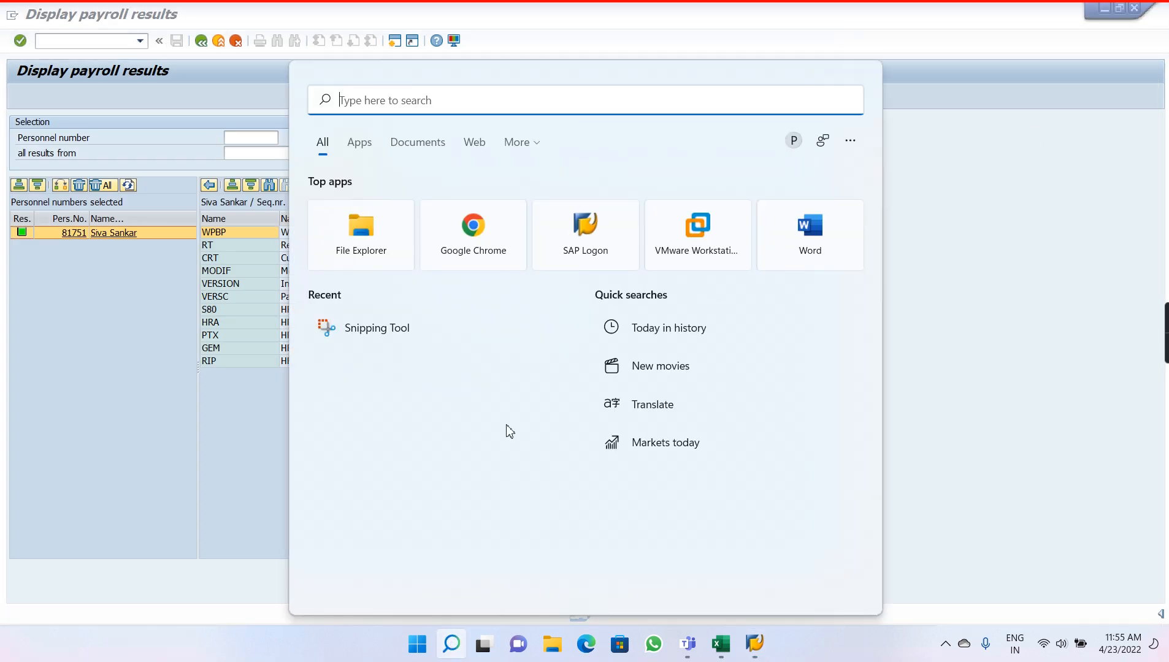
{"action": "left_click", "coordinate": [399, 335]}
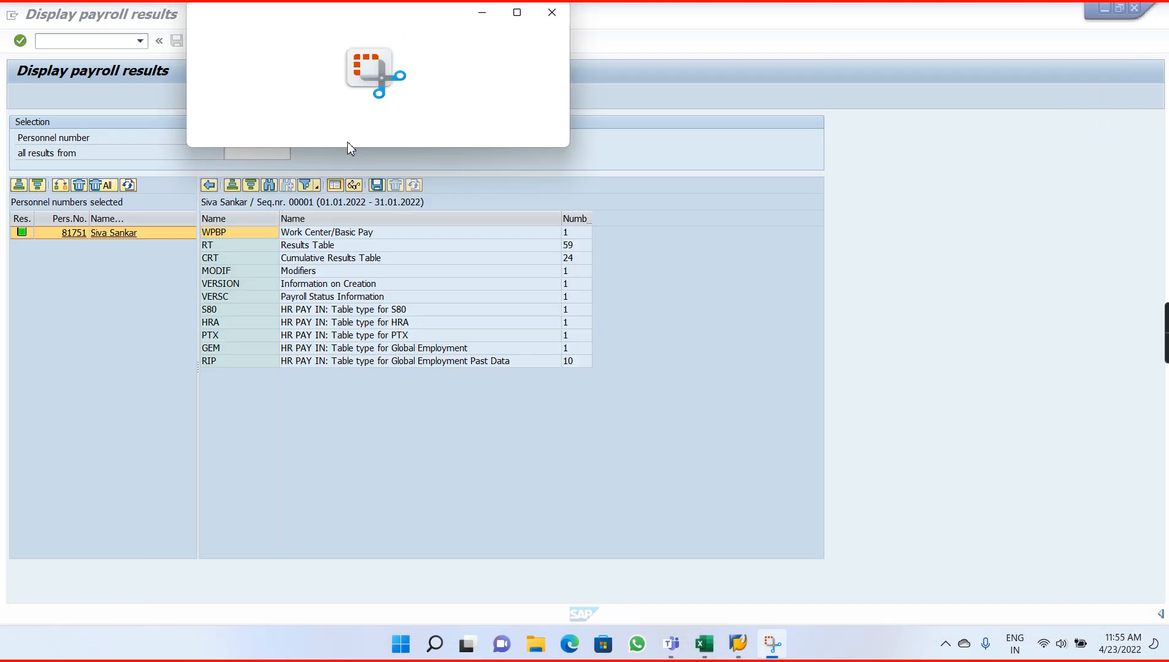
{"action": "left_click", "coordinate": [233, 46]}
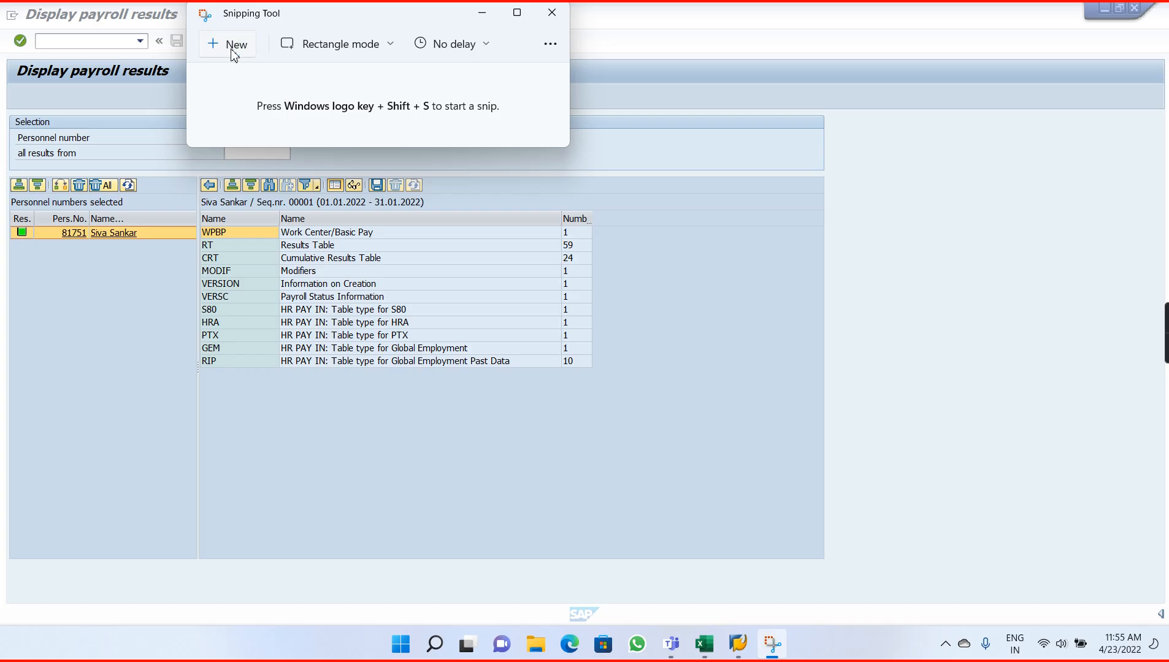
{"action": "left_click", "coordinate": [233, 47]}
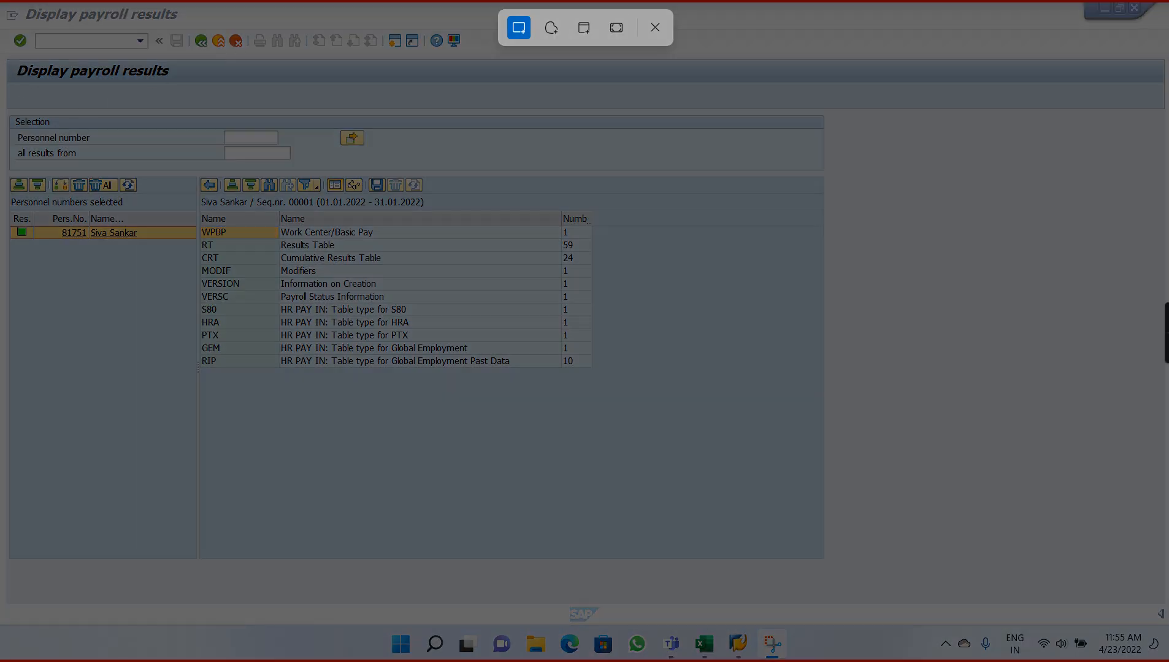
{"action": "left_click_drag", "start_coordinate": [7, 61], "coordinate": [825, 367]}
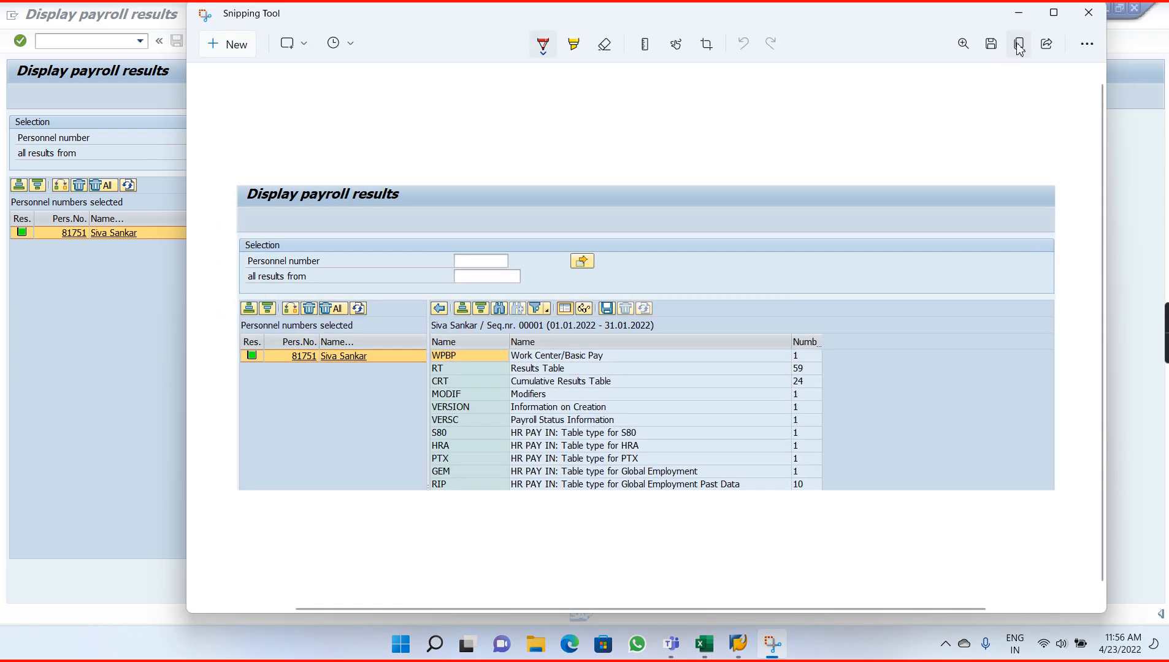
{"action": "left_click", "coordinate": [1019, 46]}
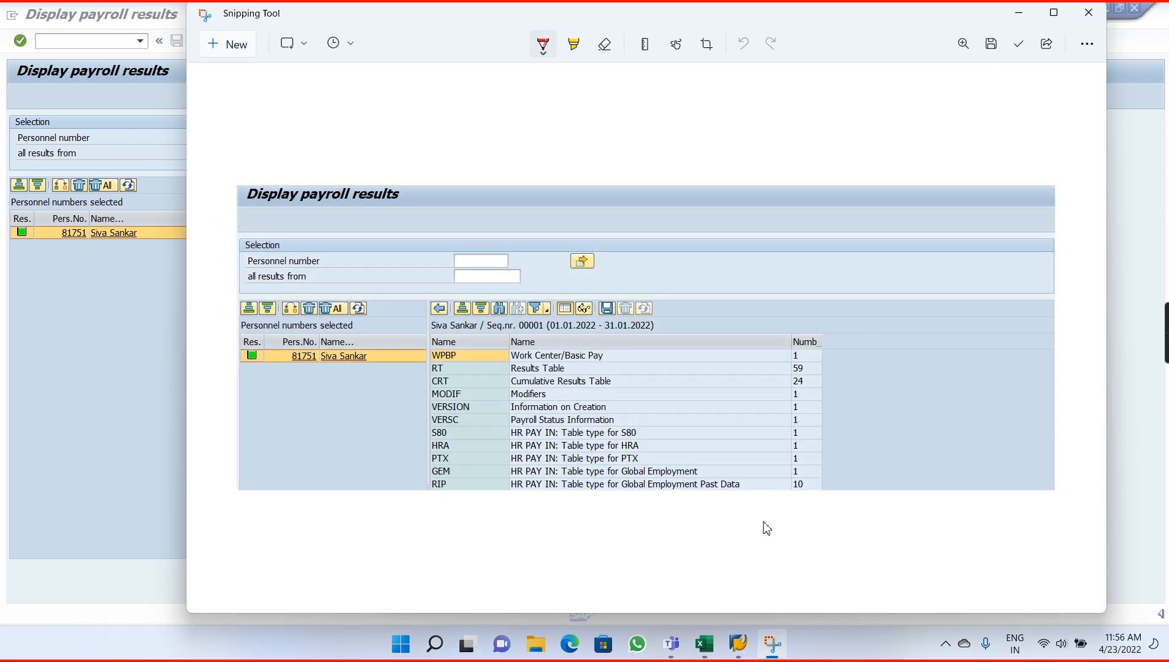
Switch to the Payroll Notes workbook in Excel and enter the label "Tables" in cell A12.
{"action": "left_click", "coordinate": [704, 643]}
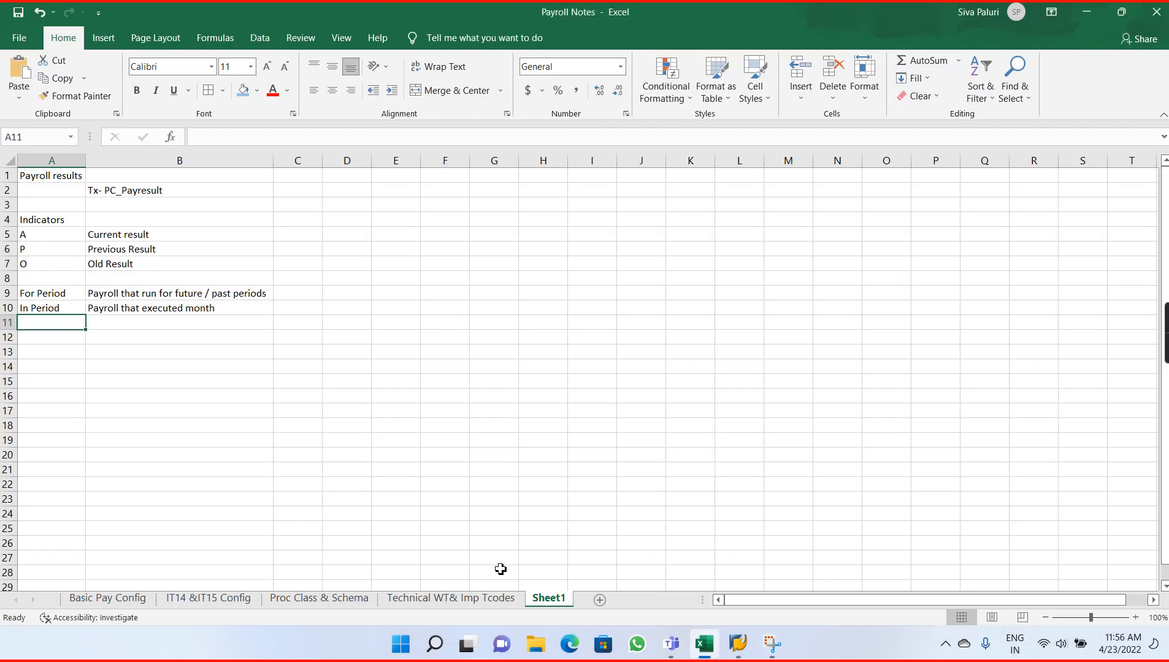
{"action": "left_click", "coordinate": [44, 339]}
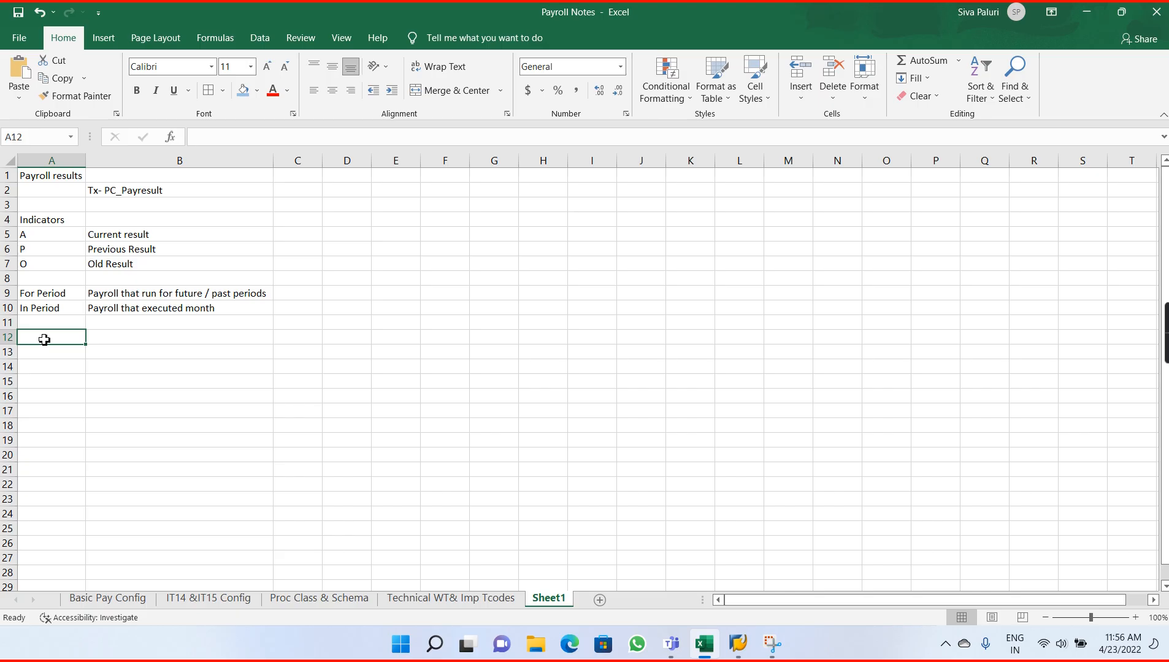
{"action": "type", "text": "Tables"}
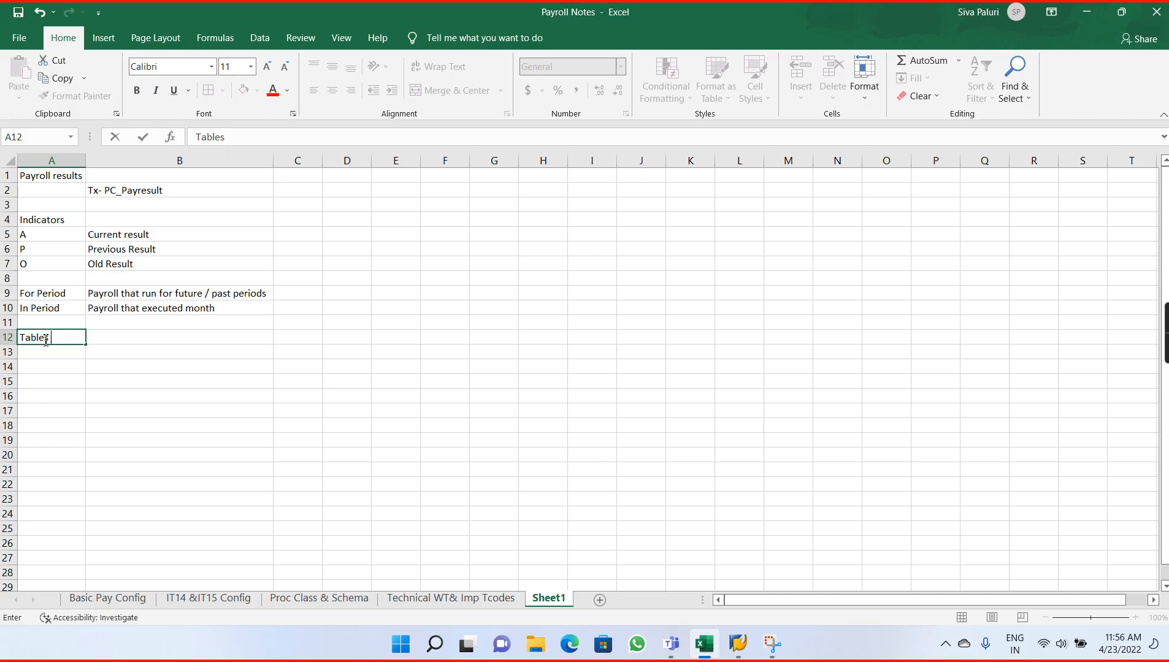
{"action": "key", "text": "Tab"}
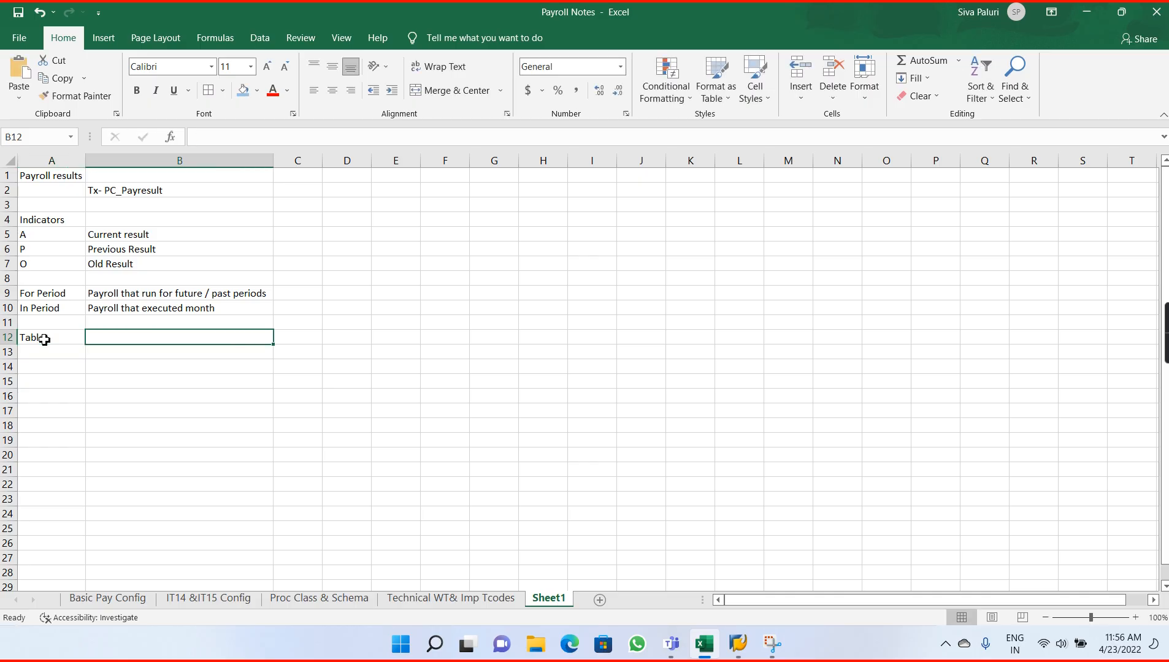
Paste the copied snip at cell B12 and widen column B to hold the whole picture.
{"action": "key", "text": "ctrl+v"}
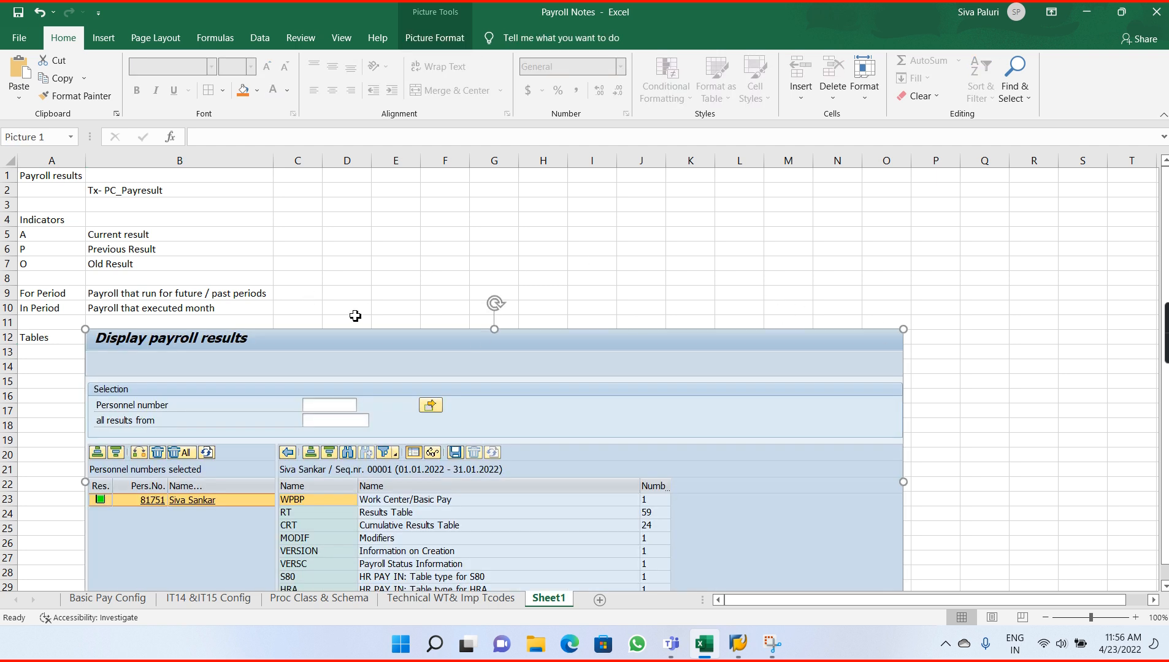
{"action": "mouse_move", "coordinate": [352, 365]}
{"action": "left_mouse_down"}
{"action": "mouse_move", "coordinate": [389, 368]}
{"action": "mouse_move", "coordinate": [362, 358]}
{"action": "mouse_move", "coordinate": [354, 370]}
{"action": "left_mouse_up"}
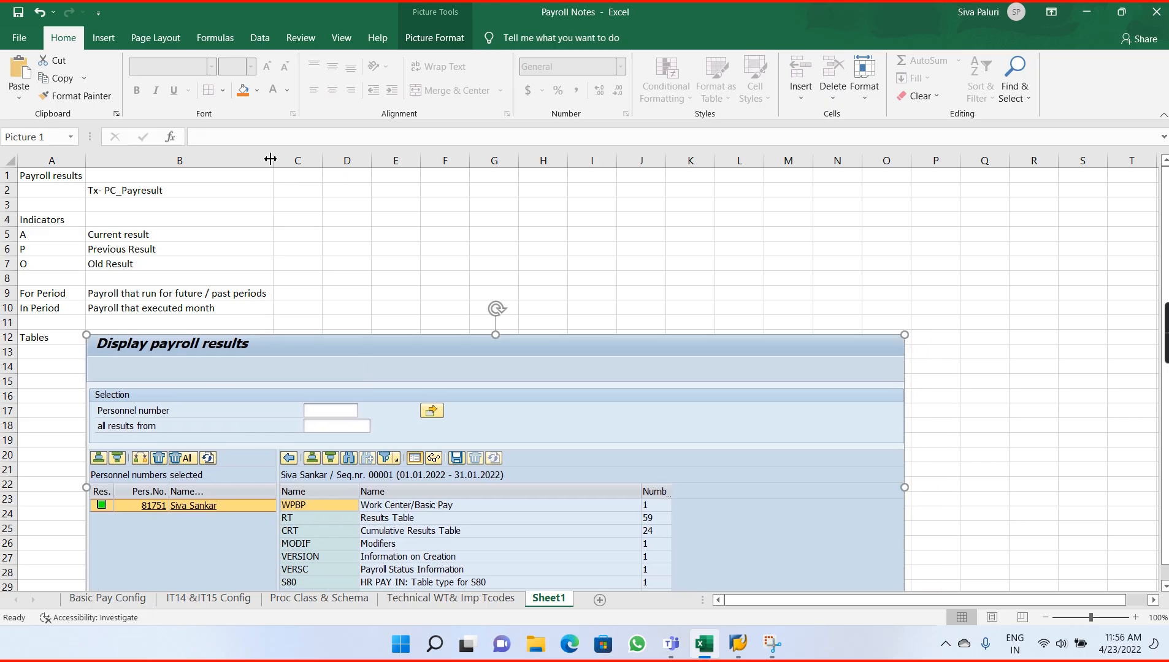
{"action": "left_click_drag", "start_coordinate": [273, 161], "coordinate": [914, 463]}
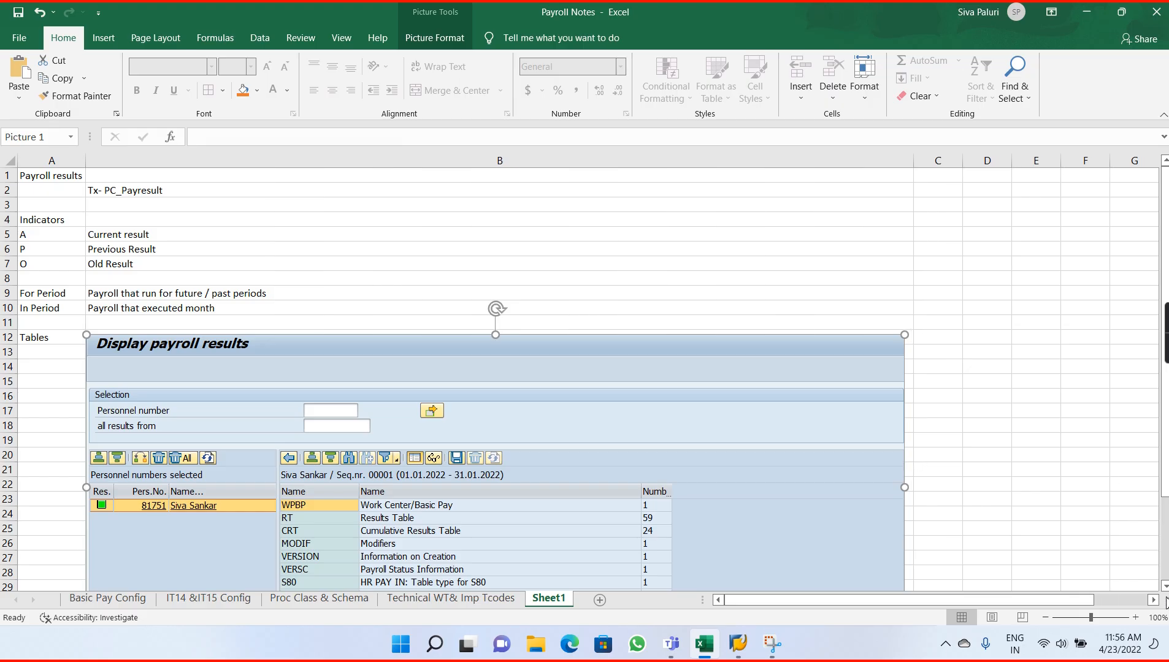
Move the picture down below row 12 and merge and center cells B13:B36 behind it.
{"action": "scroll", "coordinate": [1165, 592], "scroll_direction": "down", "scroll_amount": 3}
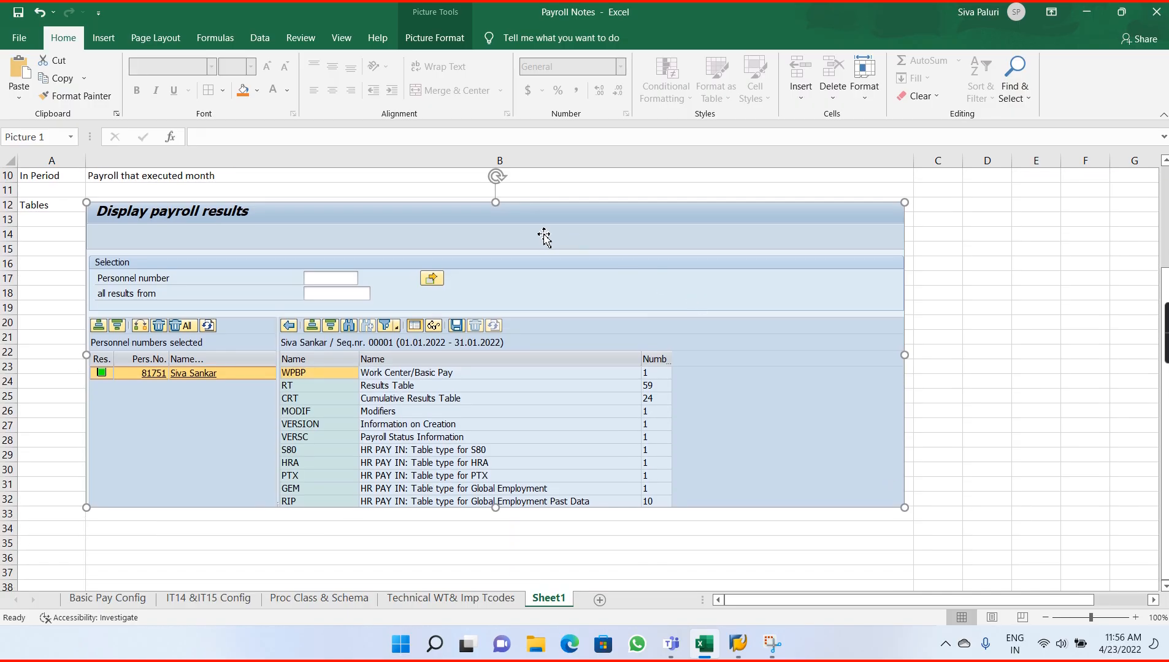
{"action": "left_click_drag", "start_coordinate": [522, 250], "coordinate": [527, 262]}
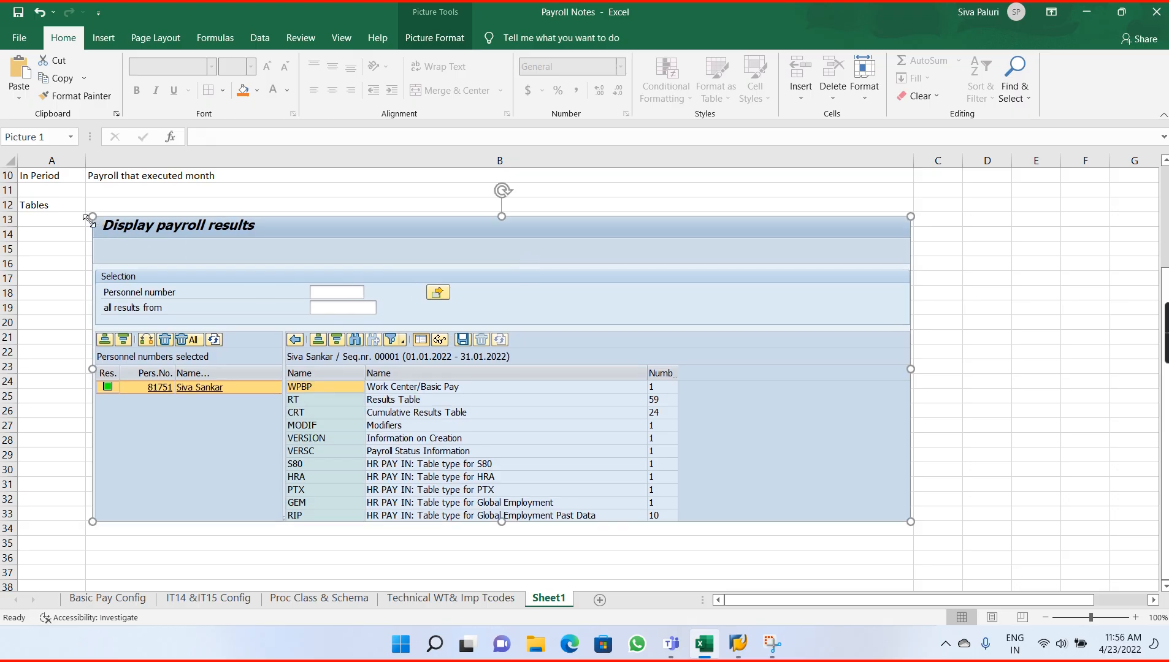
{"action": "left_click_drag", "start_coordinate": [88, 225], "coordinate": [189, 555]}
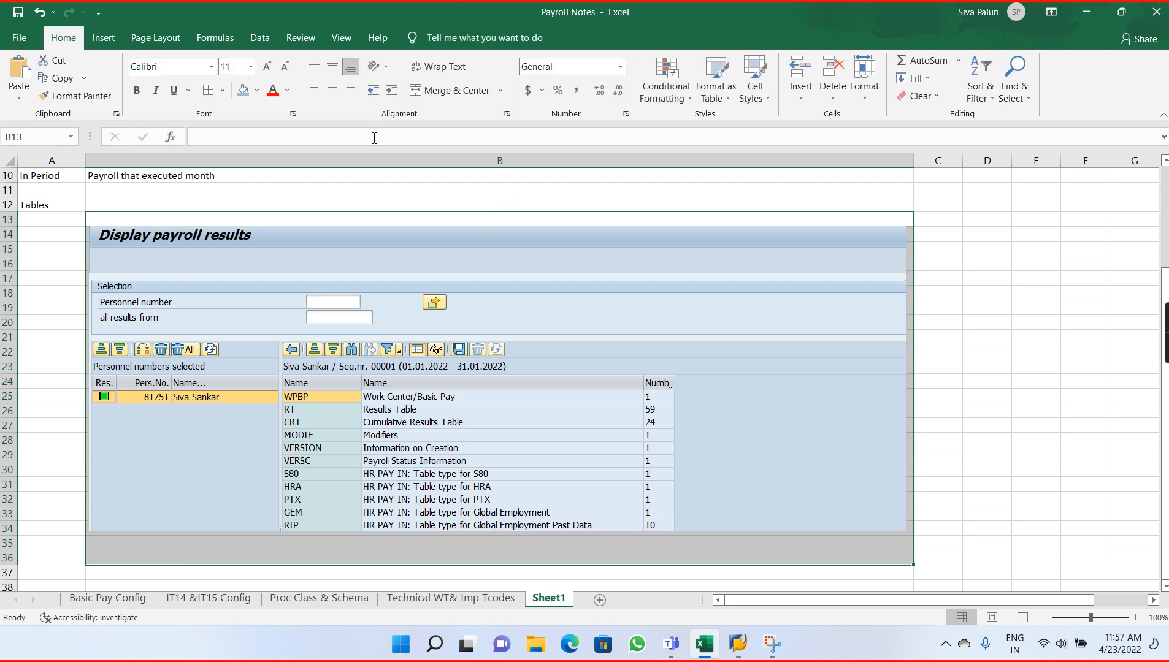
{"action": "left_click", "coordinate": [444, 92]}
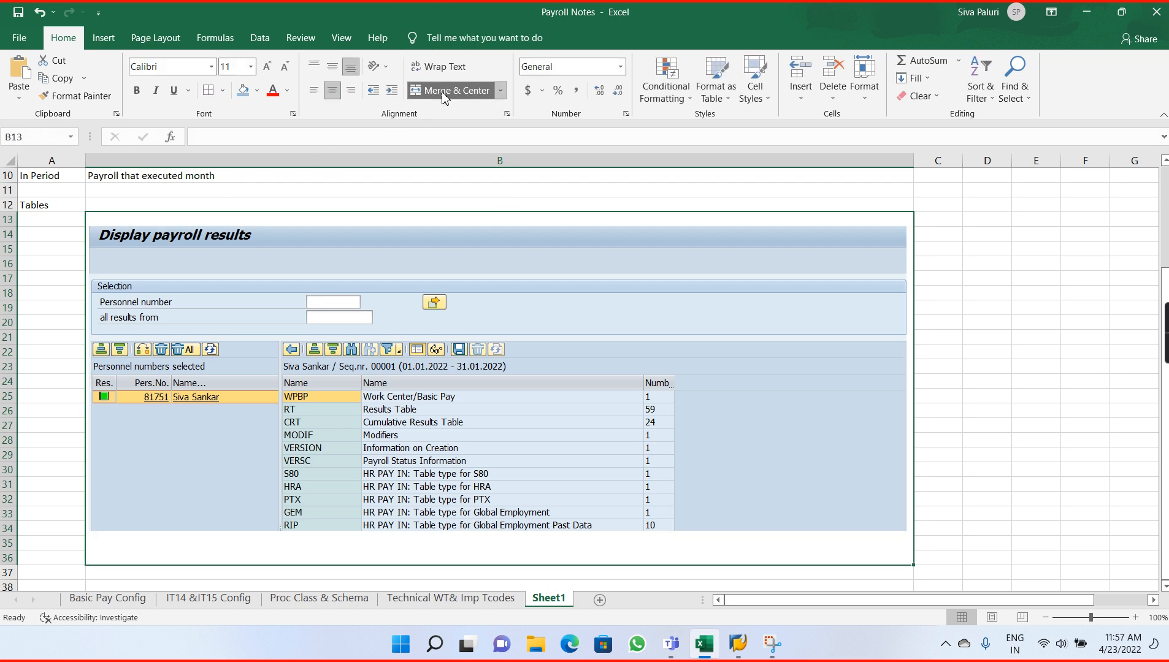
Narrow the pasted picture from both sides and reduce the width of column B to match it.
{"action": "left_click", "coordinate": [784, 402]}
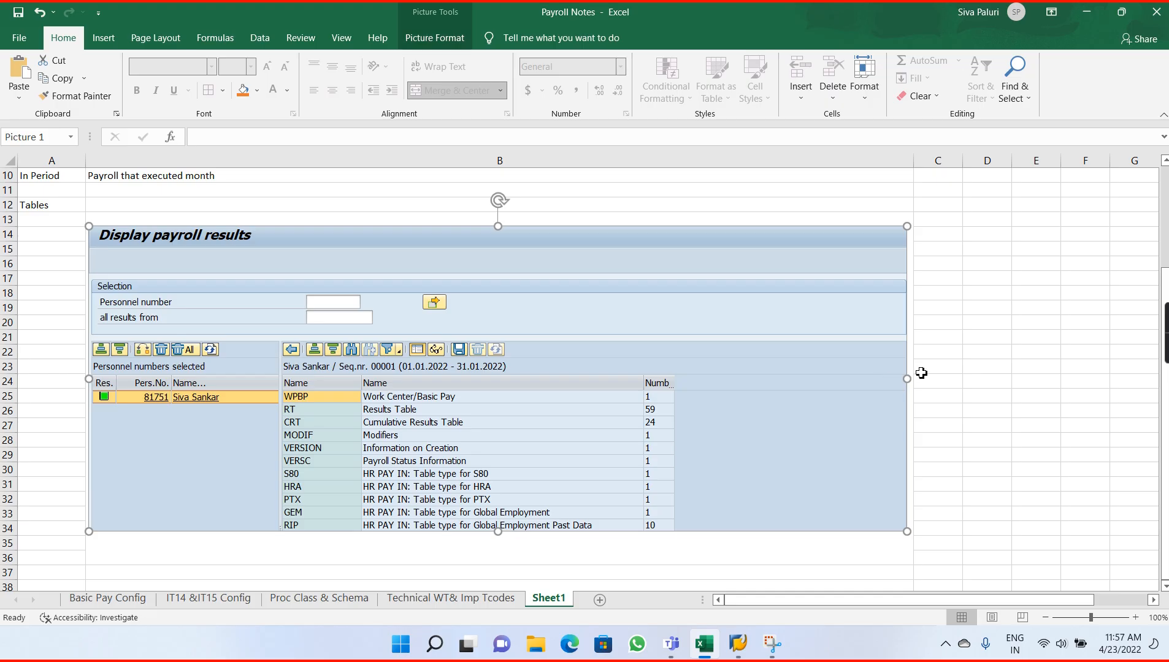
{"action": "left_click_drag", "start_coordinate": [904, 379], "coordinate": [896, 379]}
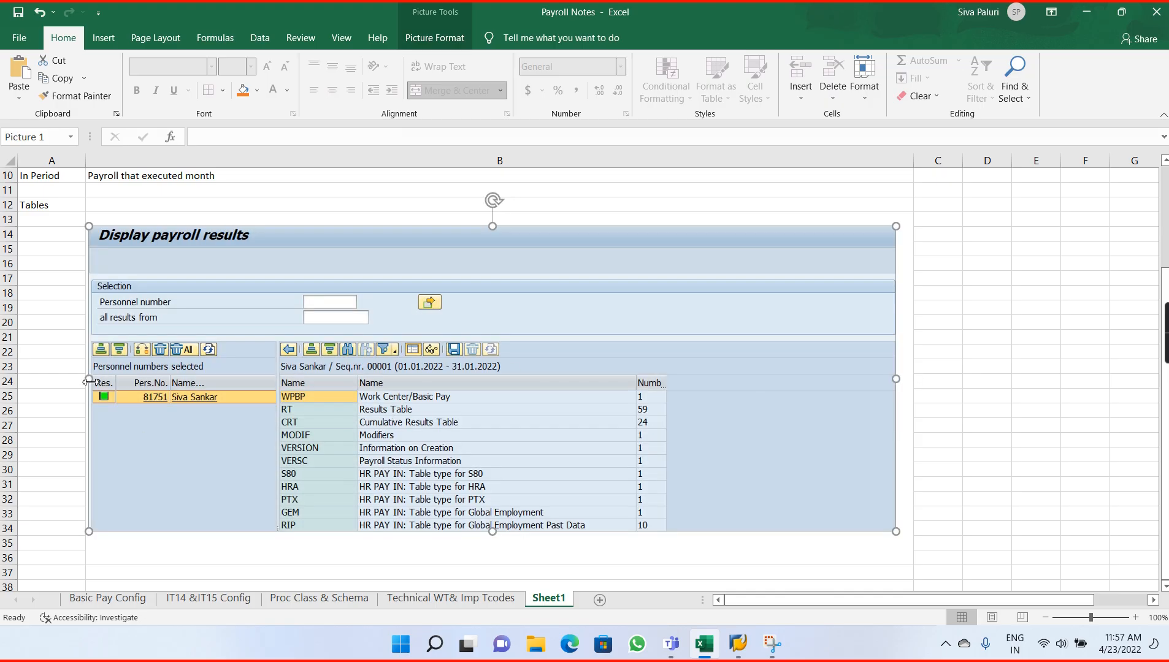
{"action": "left_click_drag", "start_coordinate": [89, 380], "coordinate": [121, 380]}
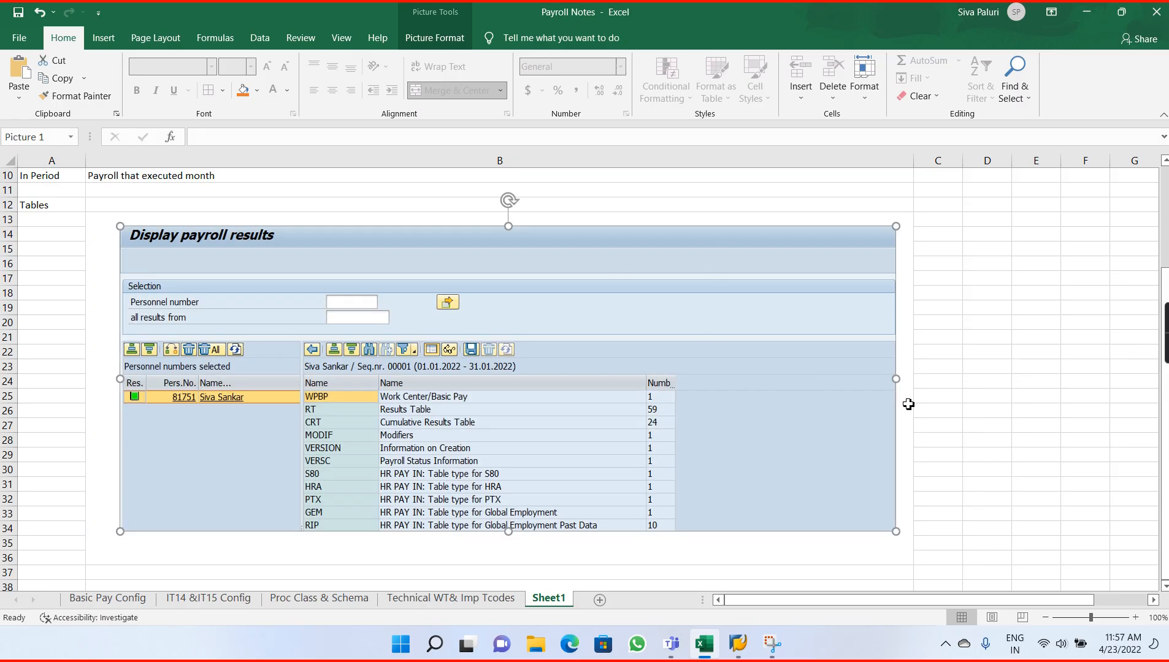
{"action": "left_click_drag", "start_coordinate": [887, 379], "coordinate": [781, 379]}
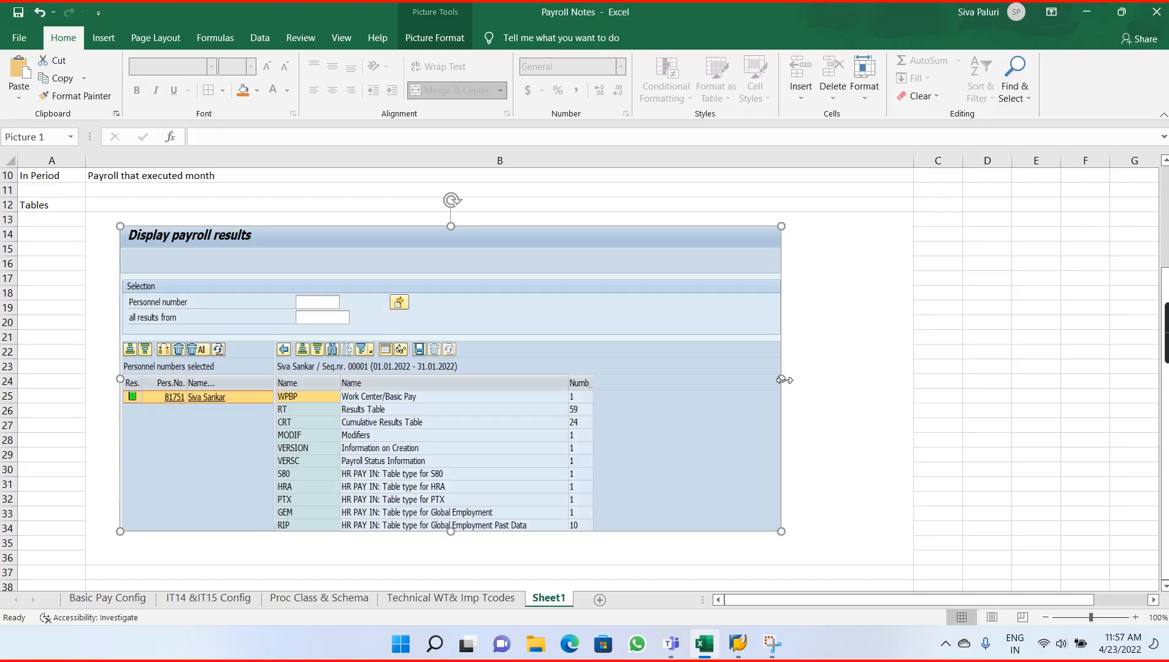
{"action": "left_click_drag", "start_coordinate": [915, 162], "coordinate": [801, 175]}
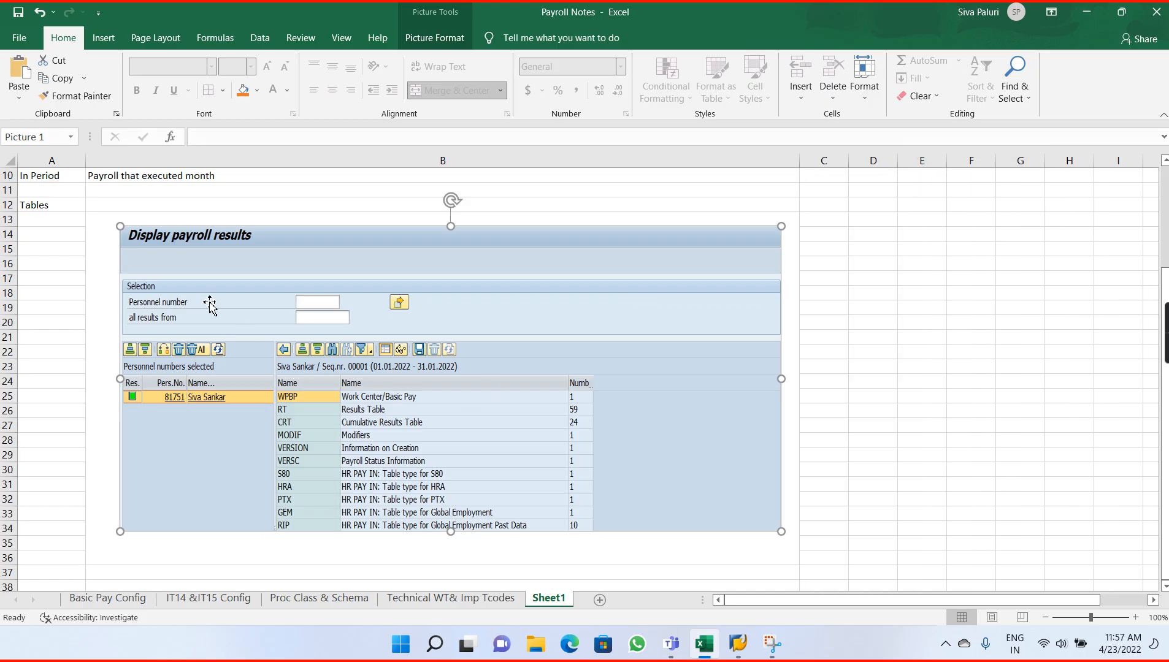
Merge and center cells A12:A36 beside the pasted picture.
{"action": "left_click", "coordinate": [61, 209]}
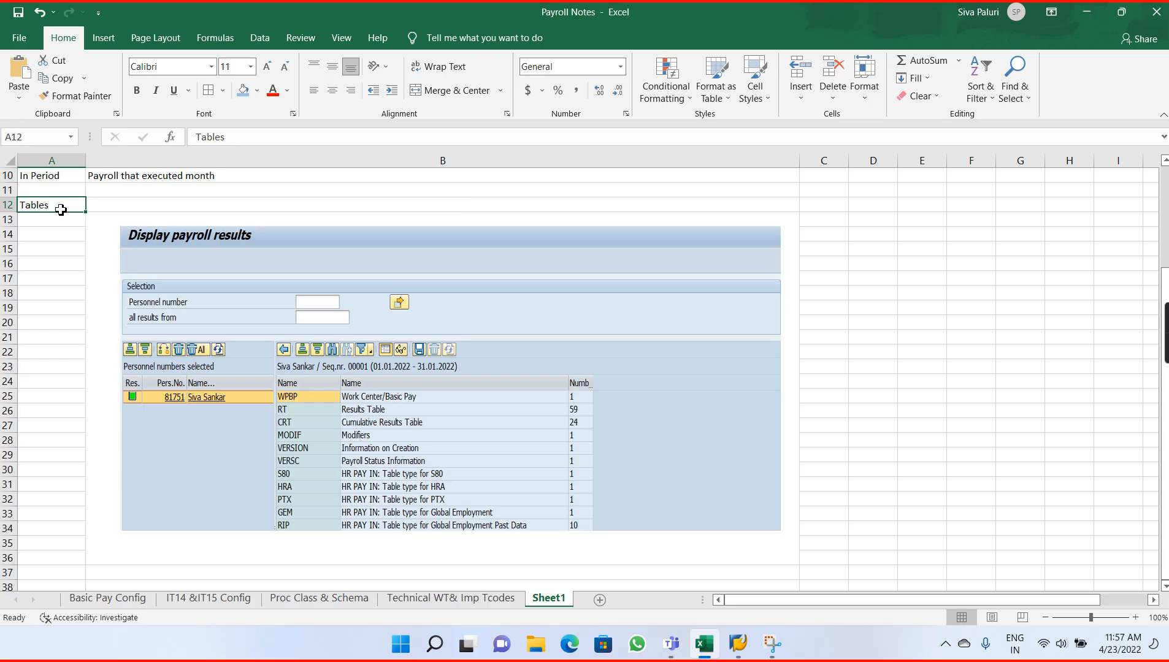
{"action": "left_click_drag", "start_coordinate": [57, 208], "coordinate": [55, 558]}
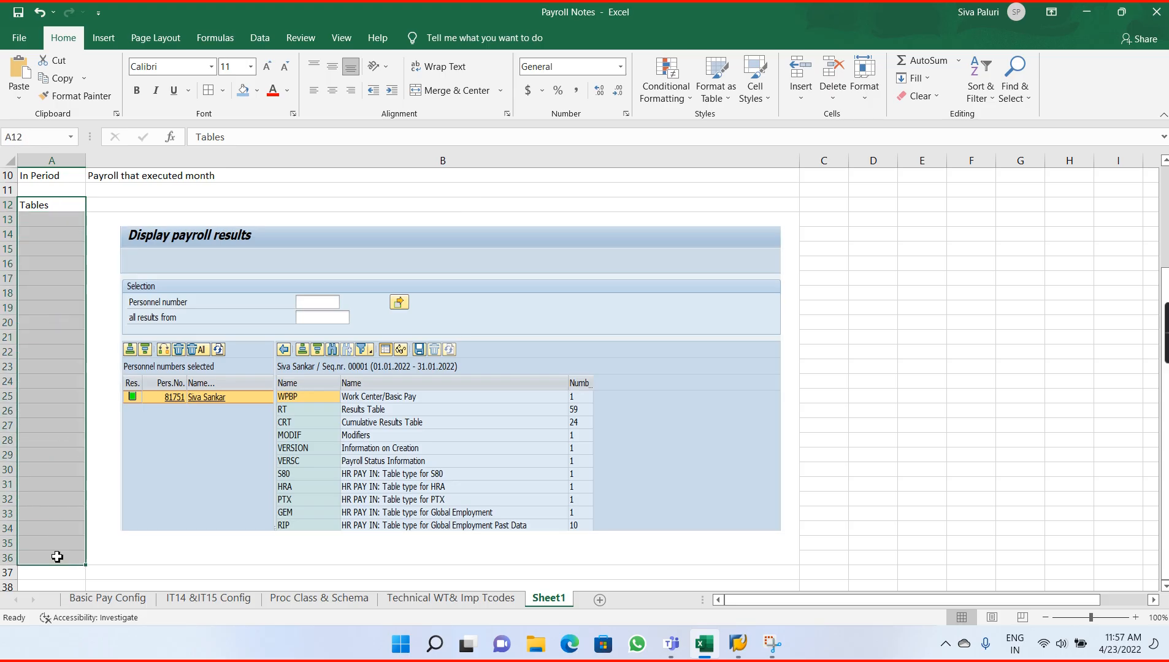
{"action": "left_click", "coordinate": [453, 95]}
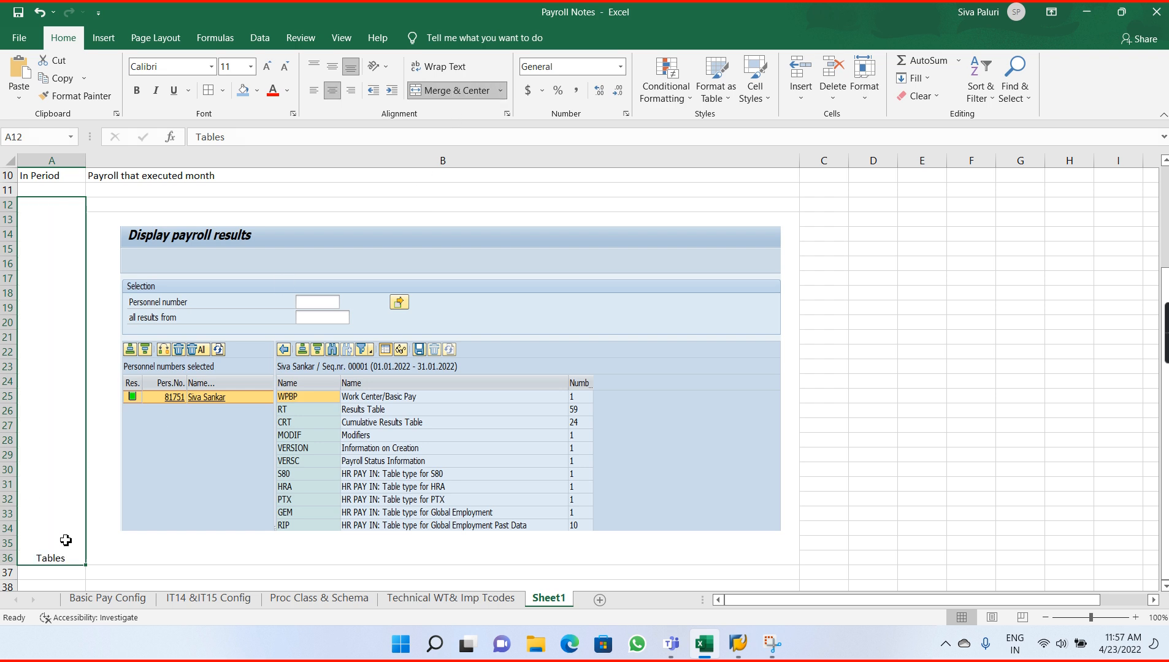
Replace the label in merged cell A12 with "Results Tables" at font size 22.
{"action": "key", "text": "BackSpace"}
{"action": "type", "text": "R"}
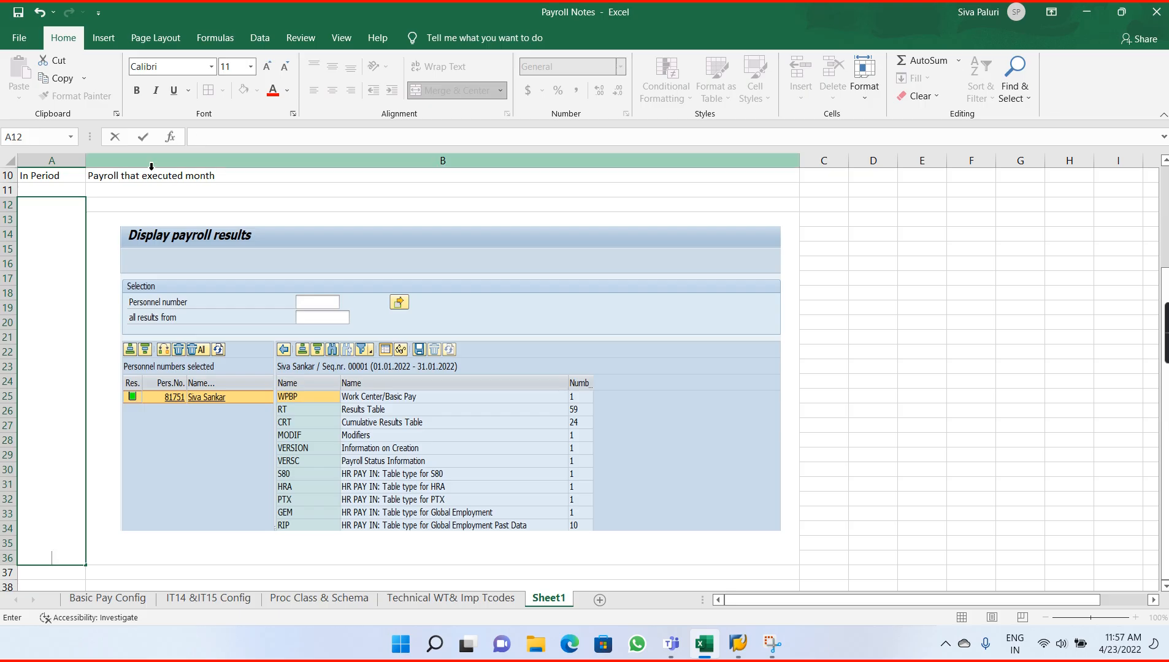
{"action": "left_click", "coordinate": [251, 67]}
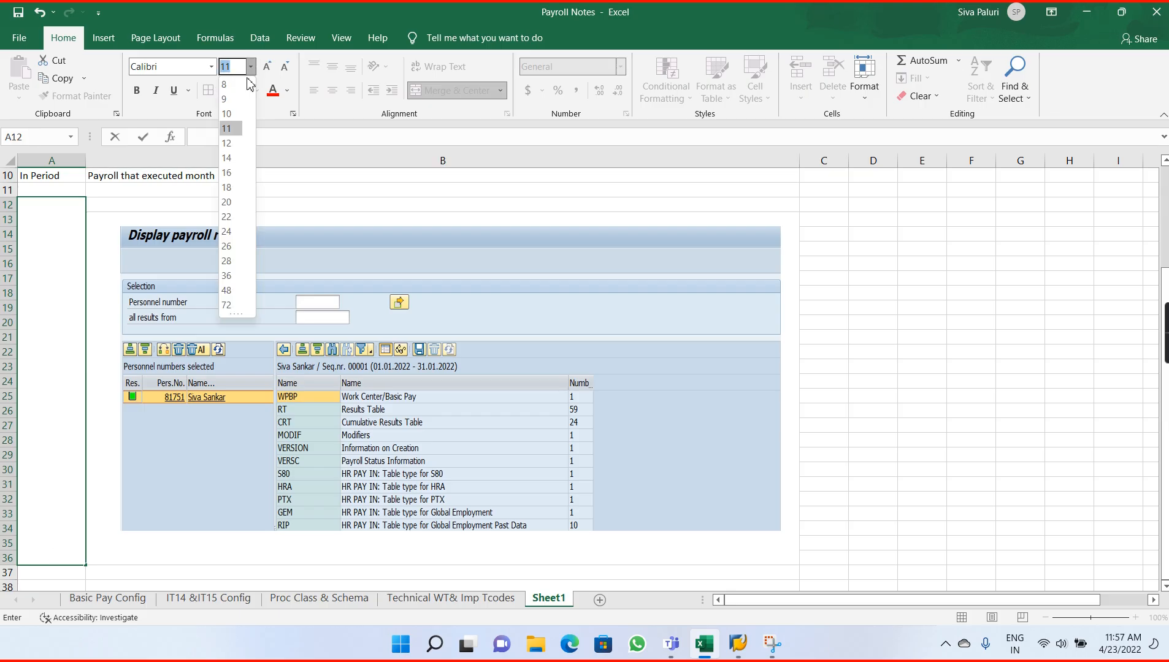
{"action": "left_click", "coordinate": [227, 218]}
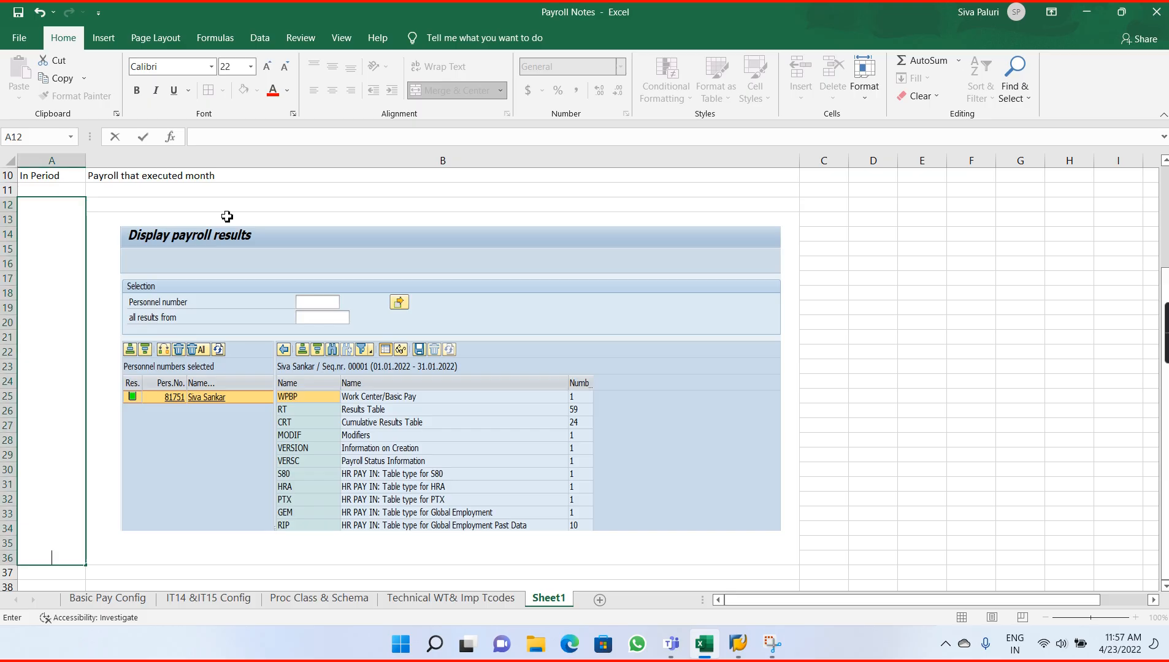
{"action": "type", "text": "Results T"}
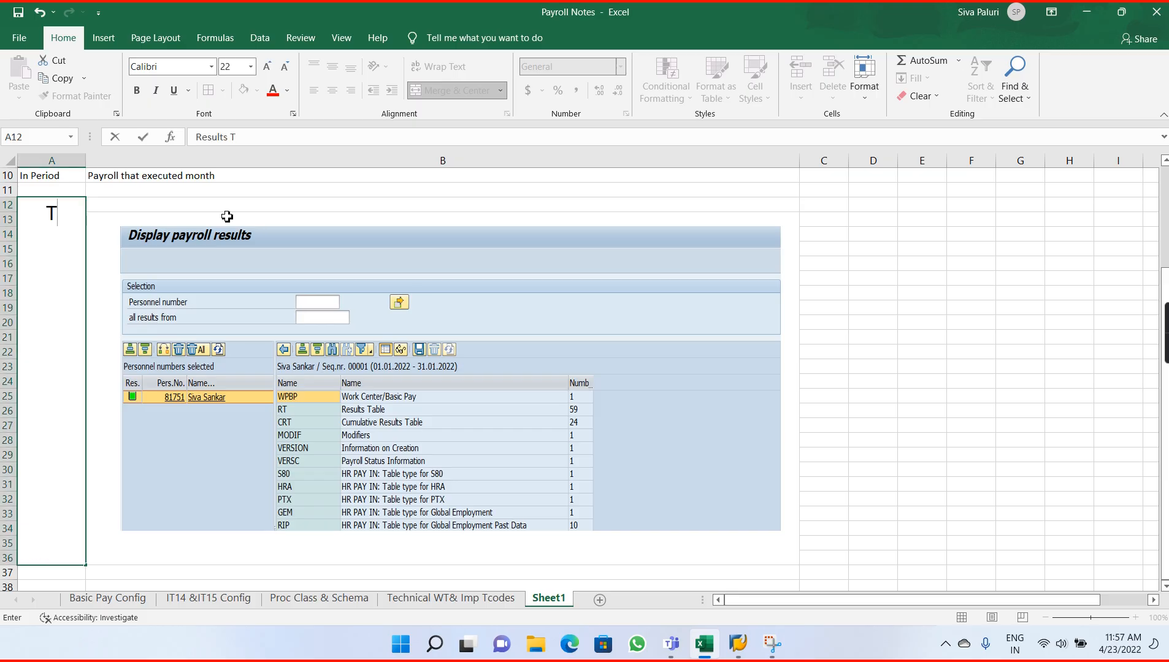
{"action": "type", "text": "ables"}
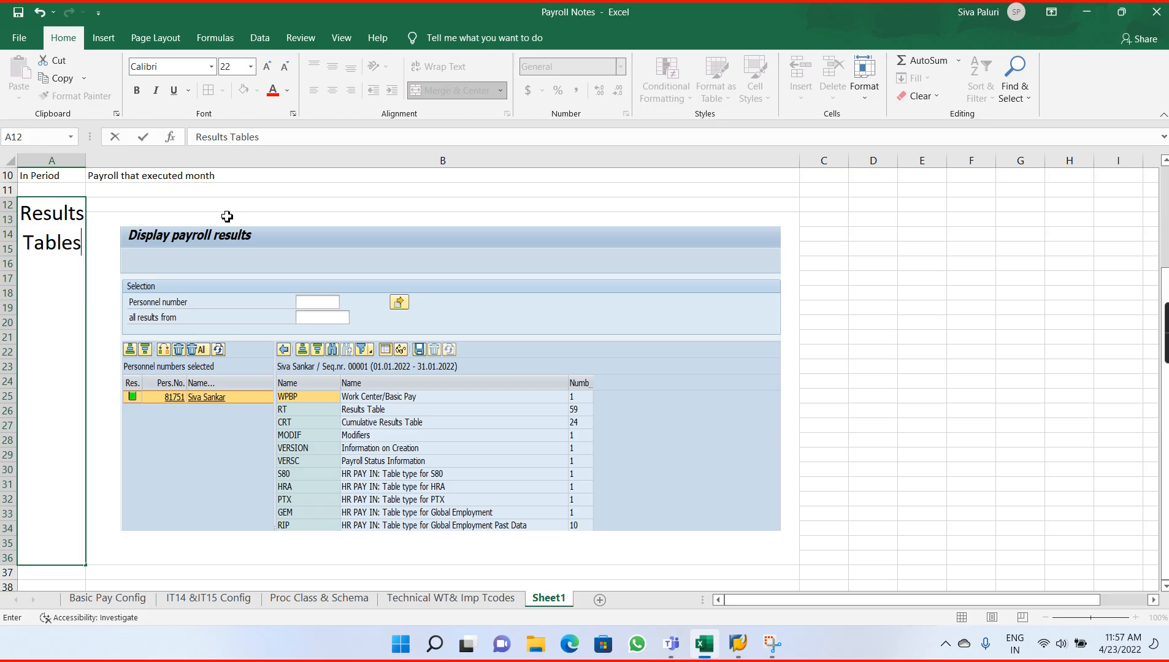
Set the "Results Tables" label in A12 to font size 14, rotate its text up and center it vertically in the merged cell.
{"action": "key", "text": "Return"}
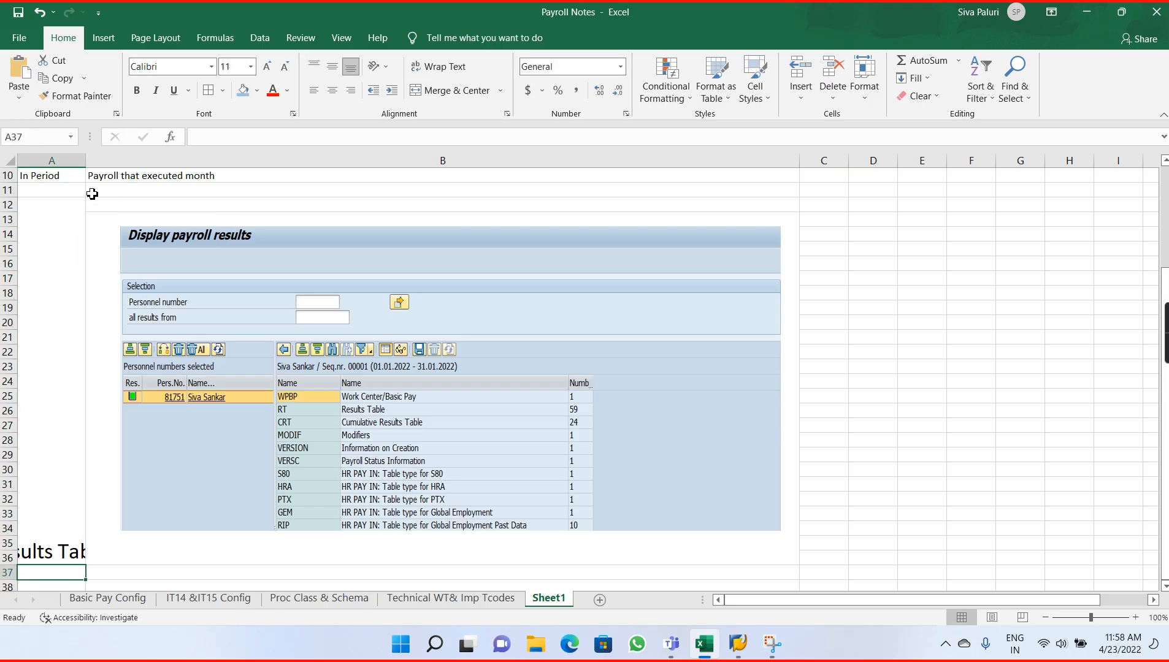
{"action": "left_click", "coordinate": [64, 268]}
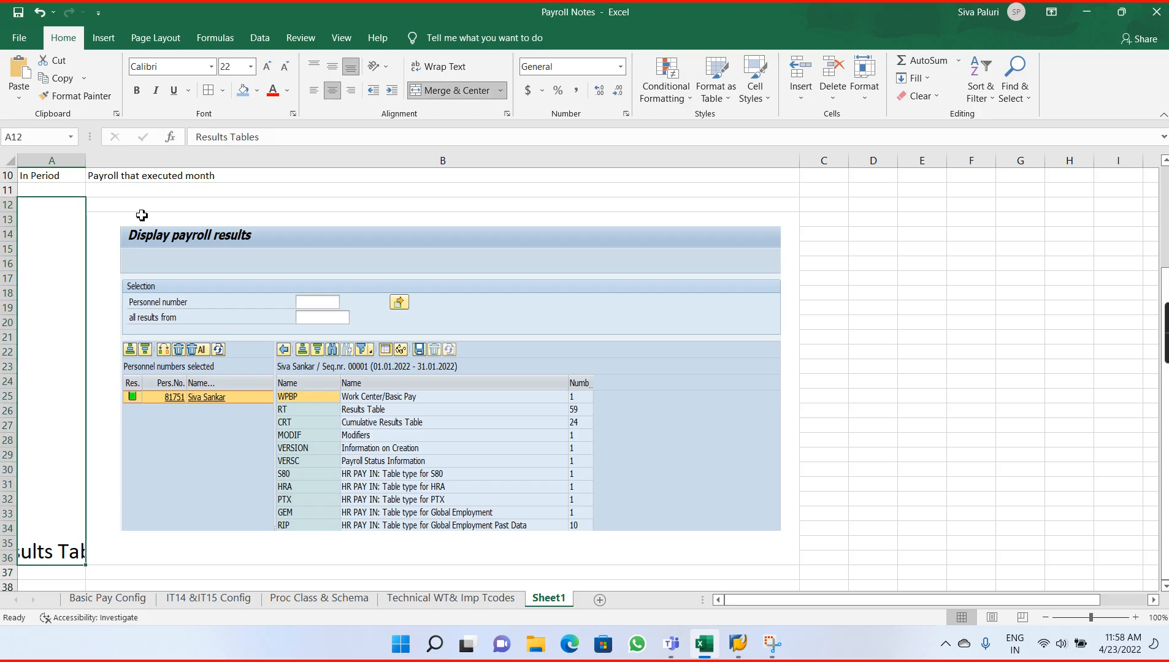
{"action": "left_click", "coordinate": [250, 67]}
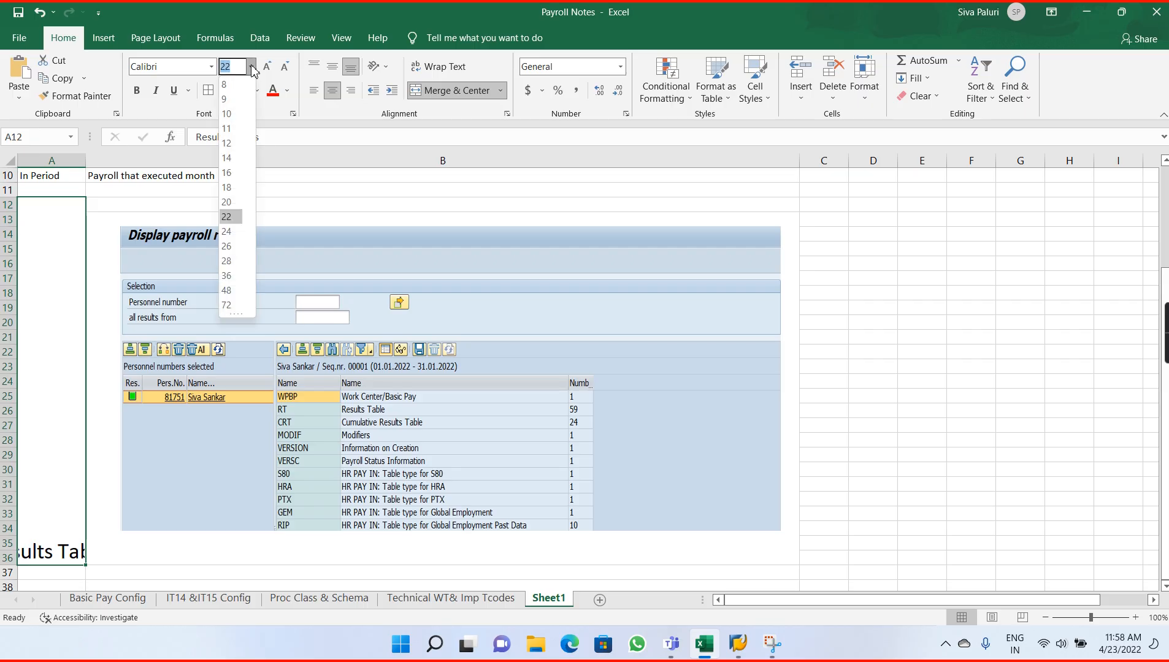
{"action": "left_click", "coordinate": [228, 157]}
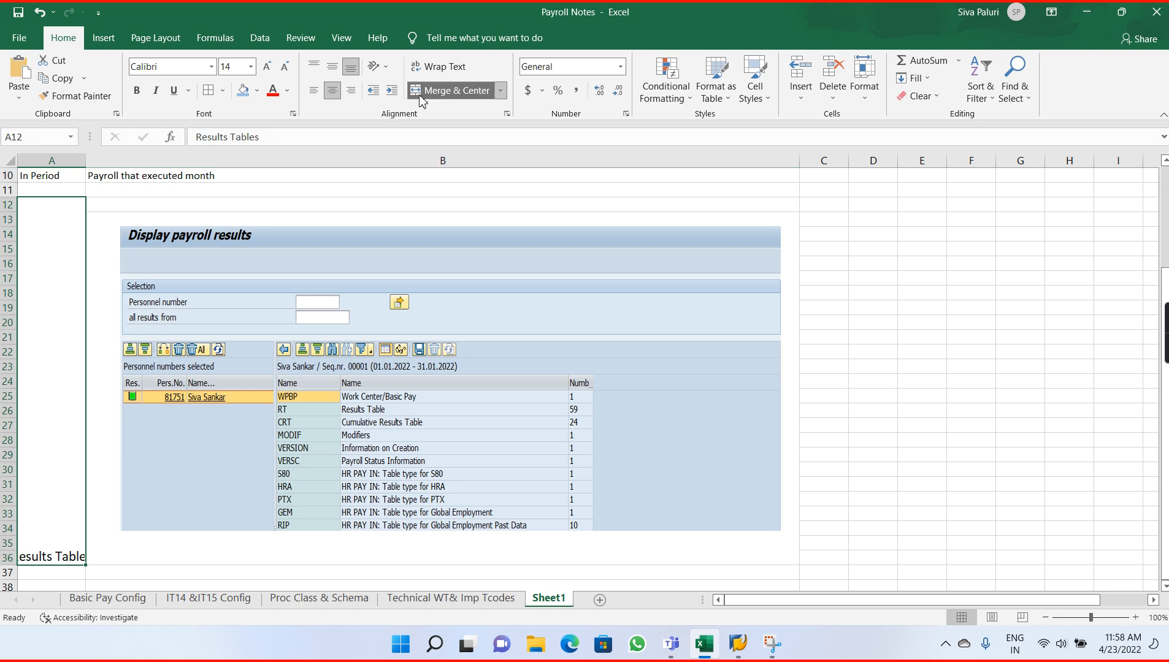
{"action": "left_click", "coordinate": [387, 76]}
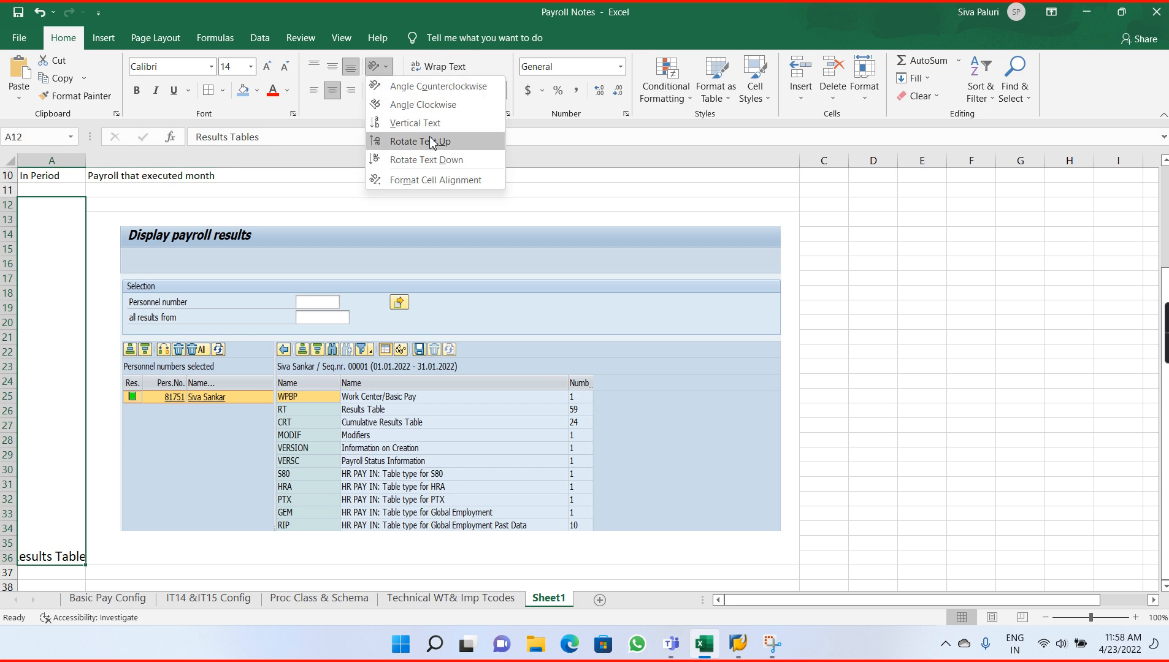
{"action": "left_click", "coordinate": [432, 143]}
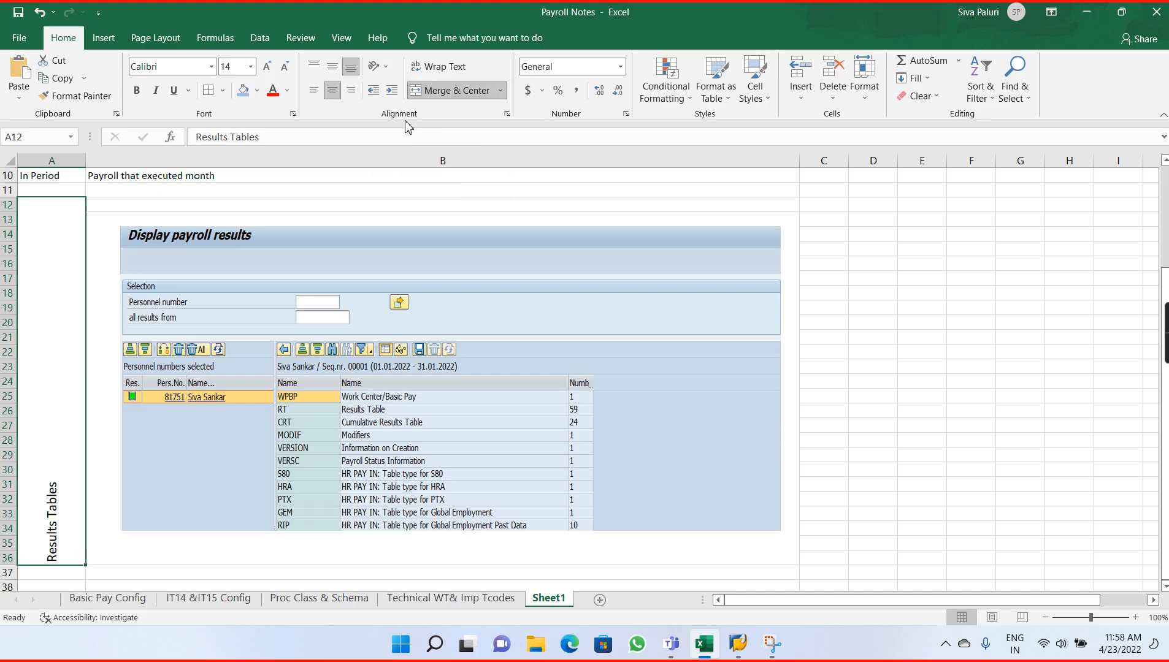
{"action": "left_click", "coordinate": [334, 92]}
{"action": "left_click", "coordinate": [331, 72]}
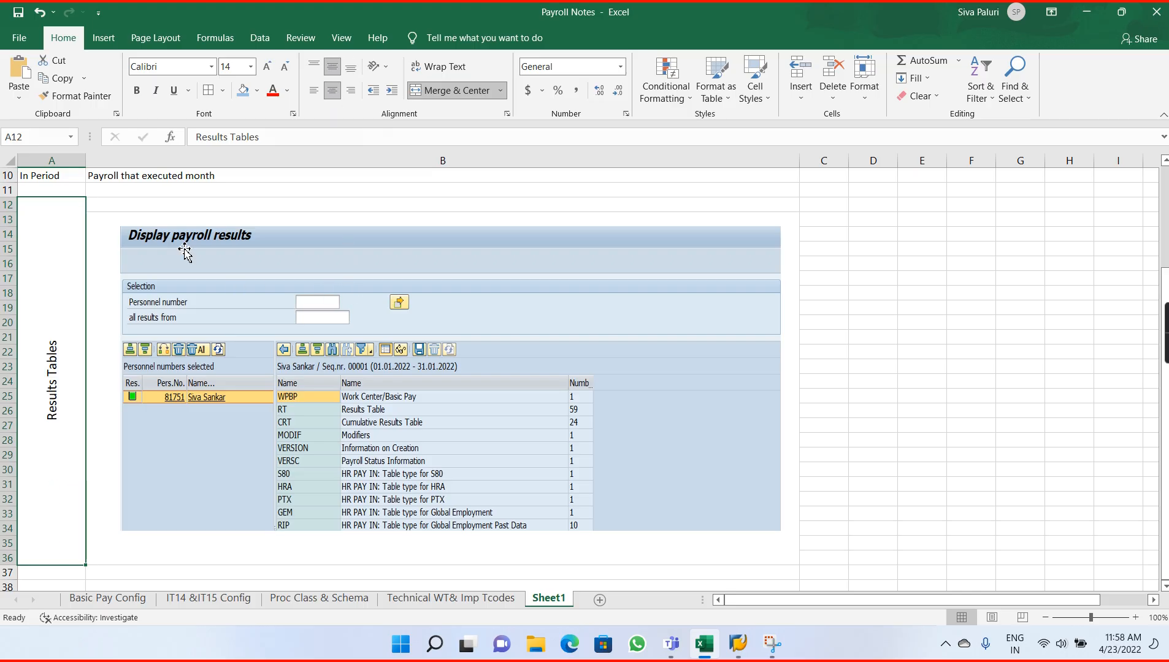
Switch to SAP and review the wage types in the RT Results Table through to its end.
{"action": "left_click", "coordinate": [343, 282]}
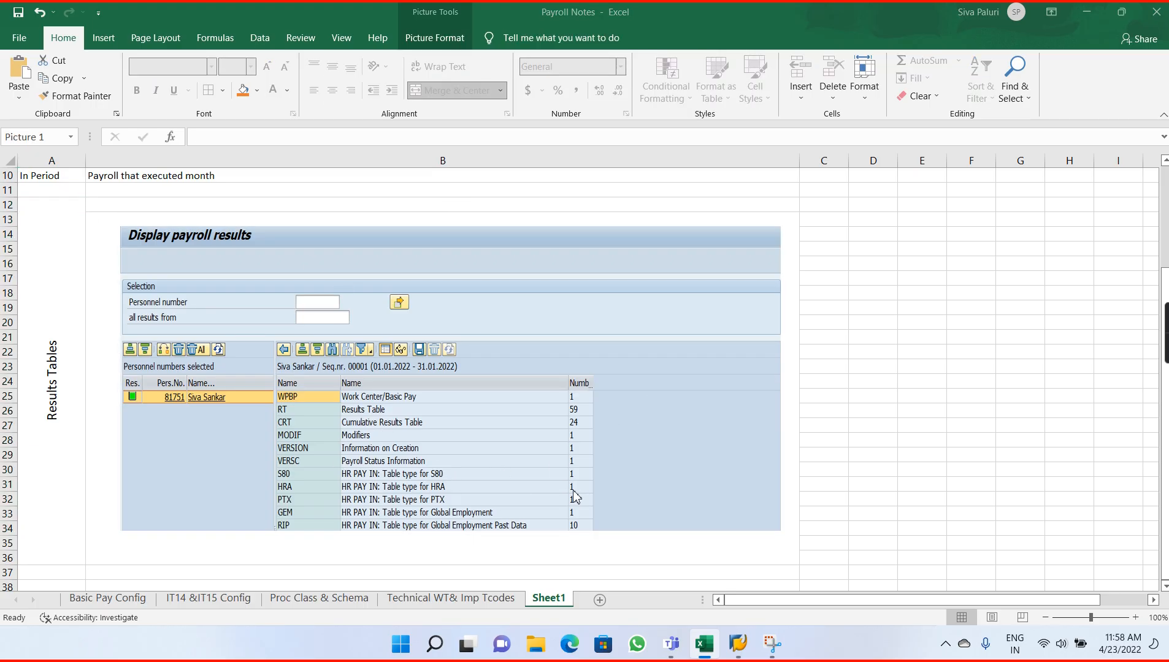
{"action": "key", "text": "alt+Tab"}
{"action": "key", "text": "alt+Tab"}
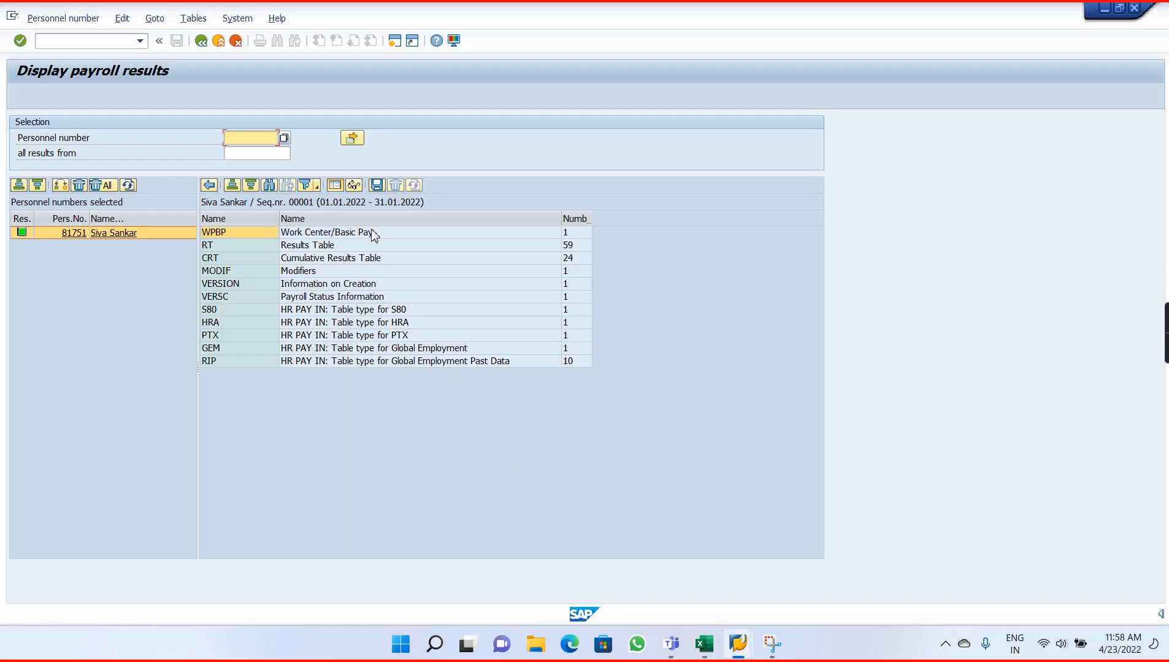
{"action": "double_click", "coordinate": [319, 246]}
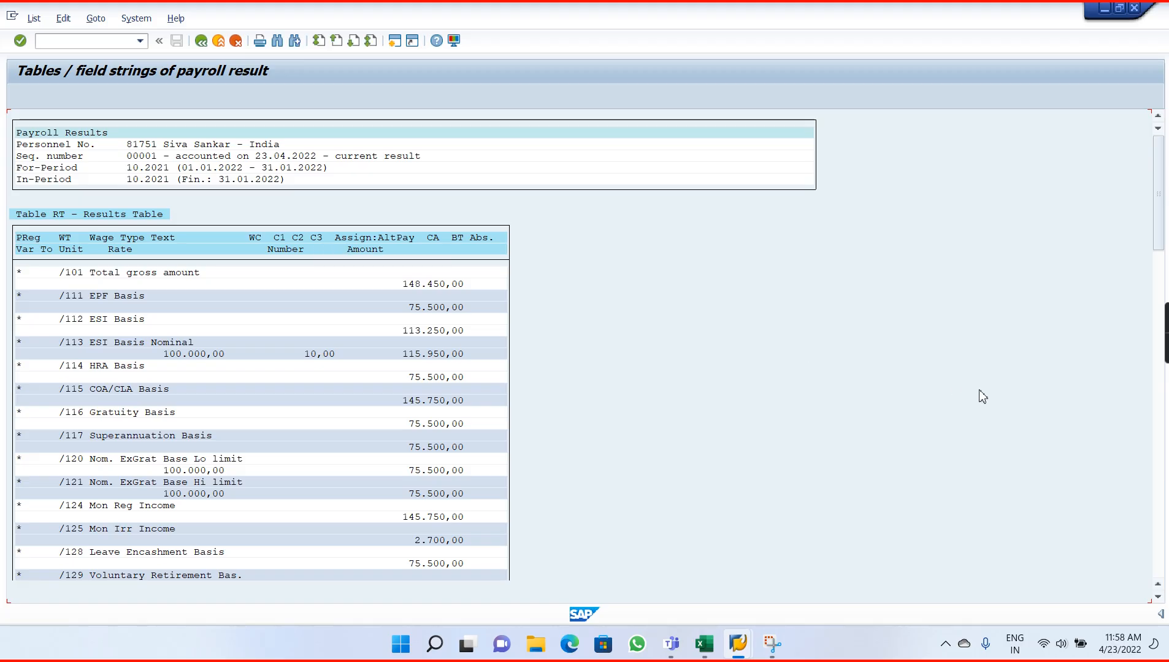
{"action": "left_click", "coordinate": [1156, 547]}
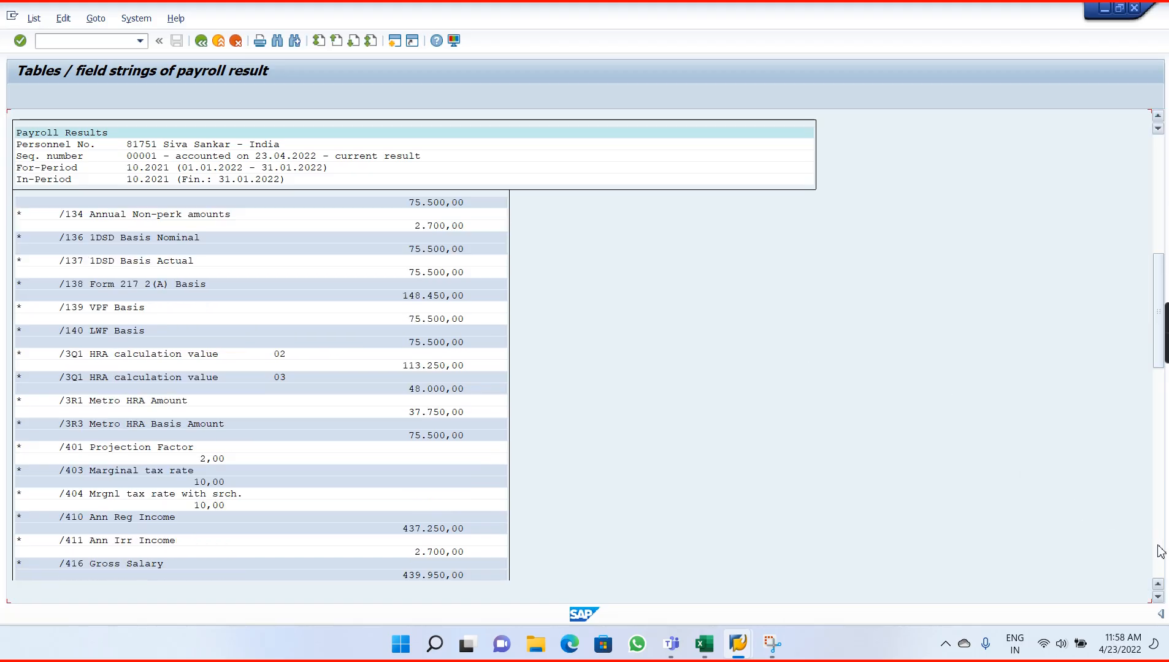
{"action": "left_click", "coordinate": [1157, 550]}
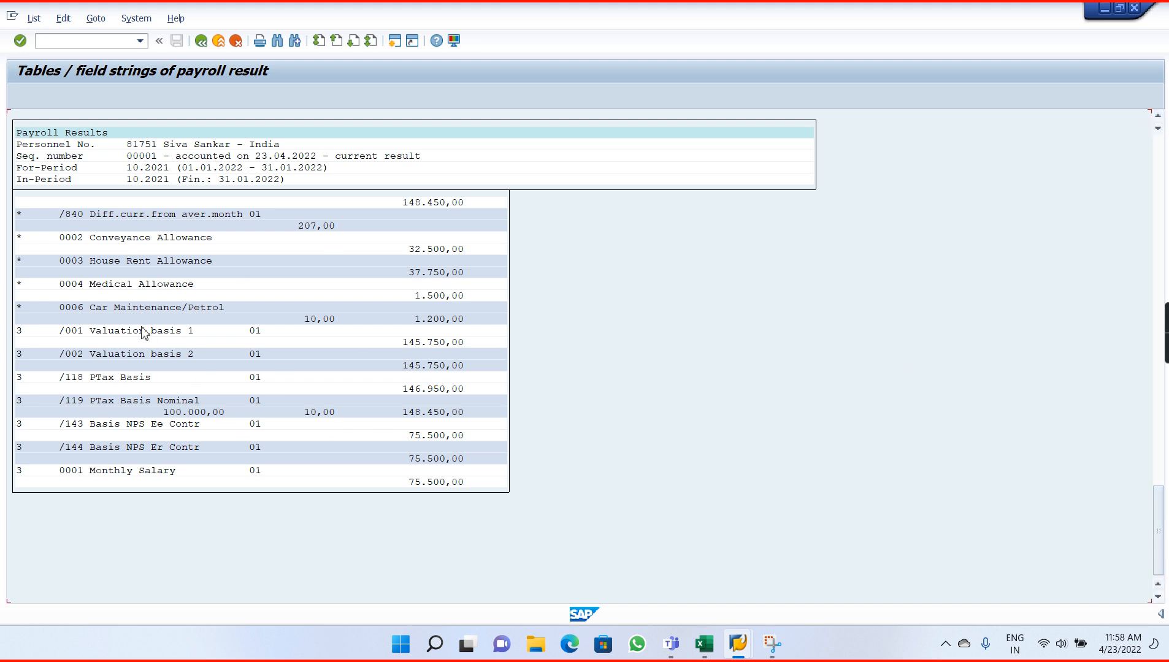
{"action": "left_click", "coordinate": [206, 42]}
{"action": "left_click", "coordinate": [206, 41]}
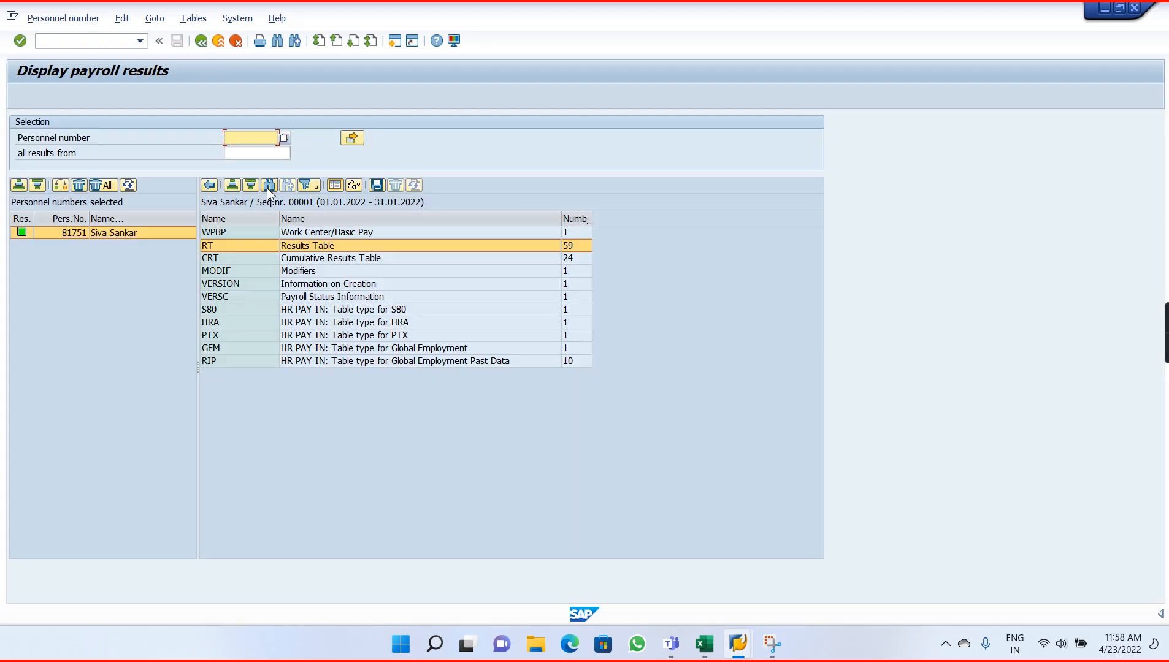
Examine the WPBP Work Center/Basic Pay table, checking its employment percentage, calendar day and working day fields.
{"action": "left_click", "coordinate": [331, 236]}
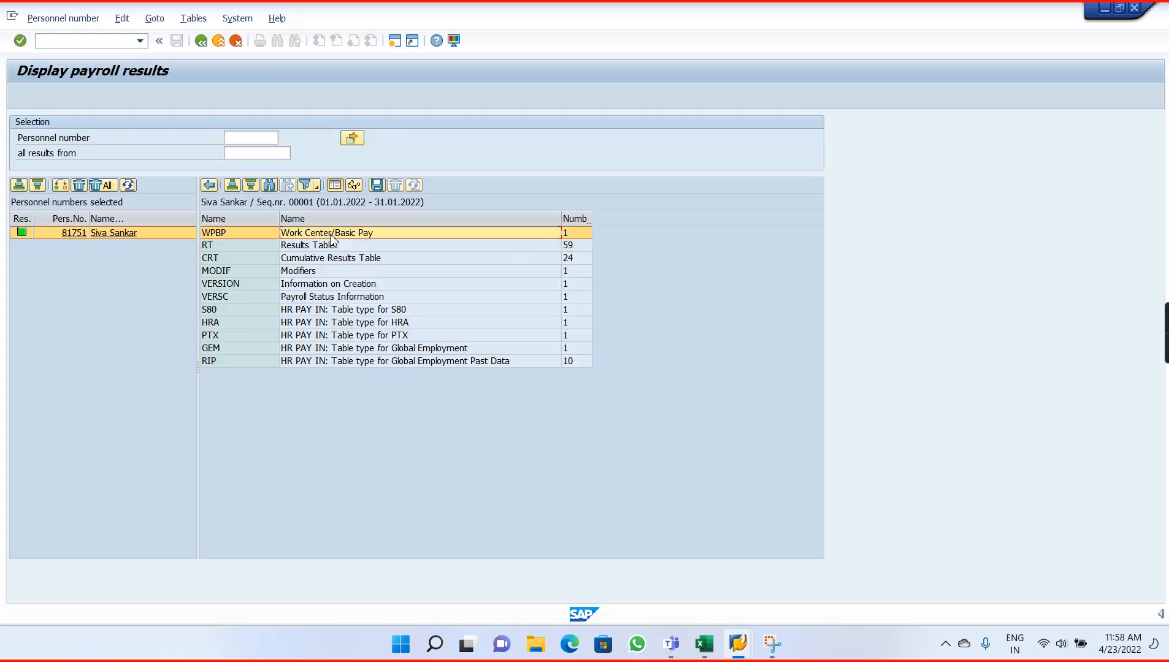
{"action": "double_click", "coordinate": [331, 236]}
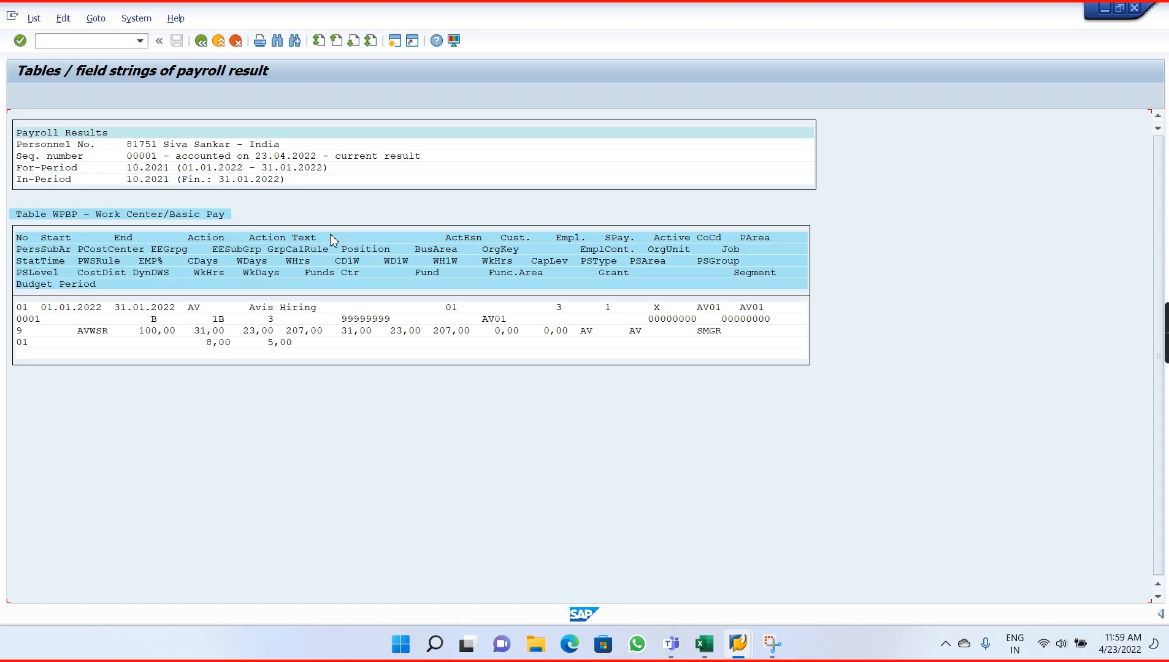
{"action": "left_click", "coordinate": [201, 42]}
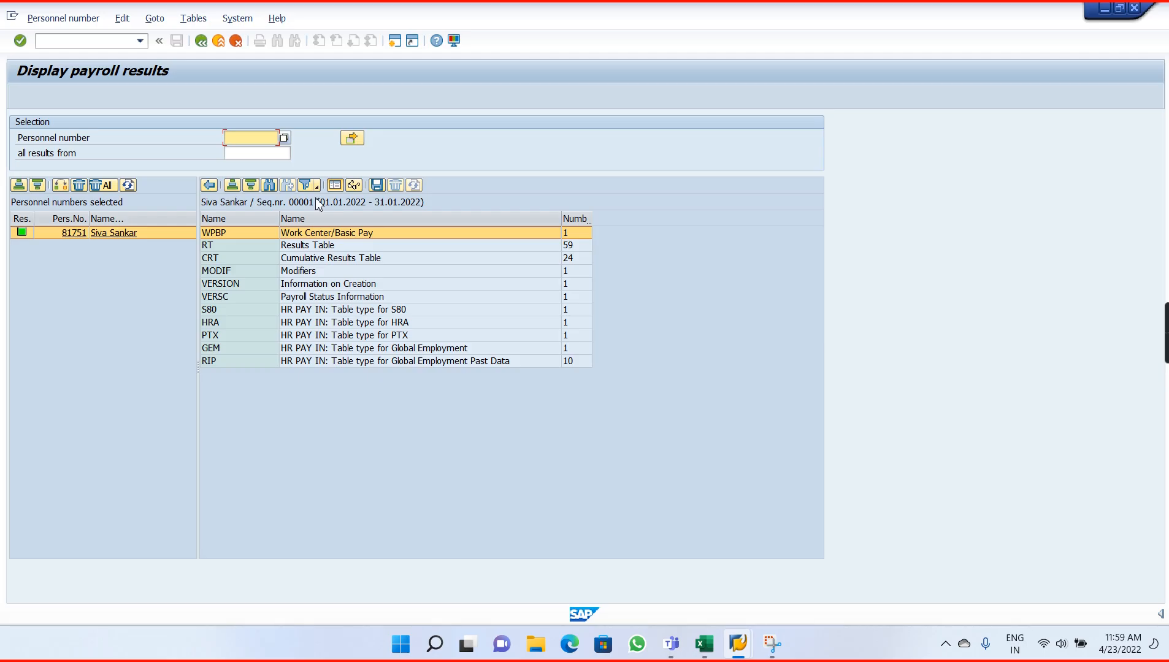
{"action": "double_click", "coordinate": [354, 237]}
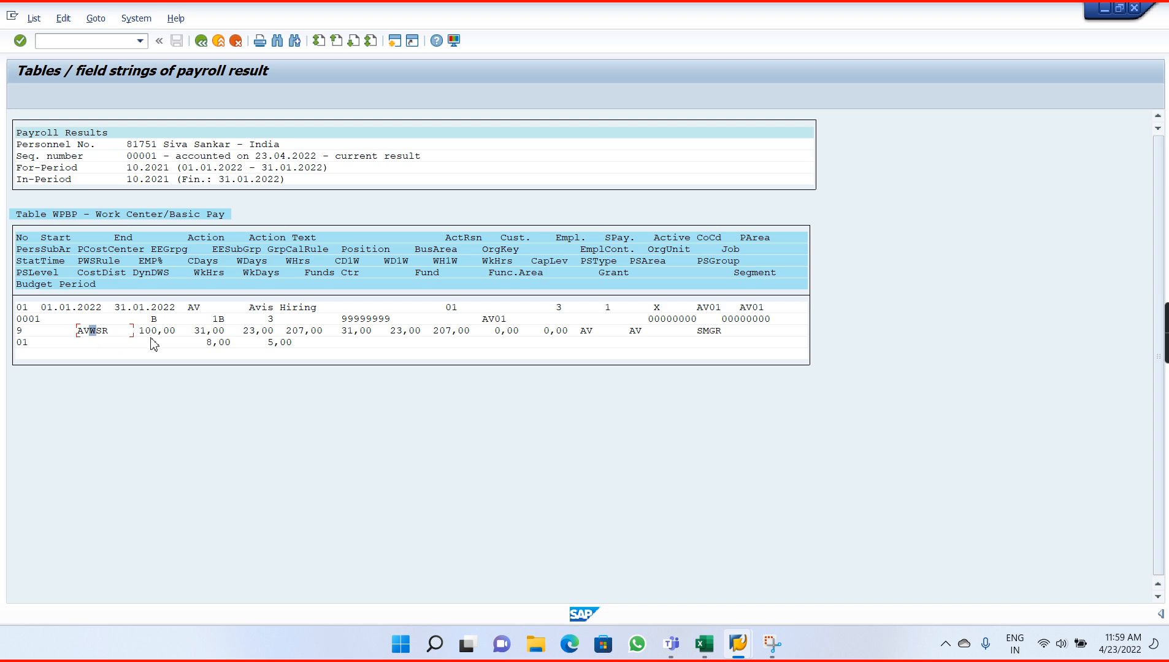
{"action": "left_click", "coordinate": [172, 332]}
{"action": "left_click", "coordinate": [258, 343]}
{"action": "left_click", "coordinate": [301, 342]}
{"action": "left_click", "coordinate": [364, 332]}
{"action": "left_click", "coordinate": [411, 332]}
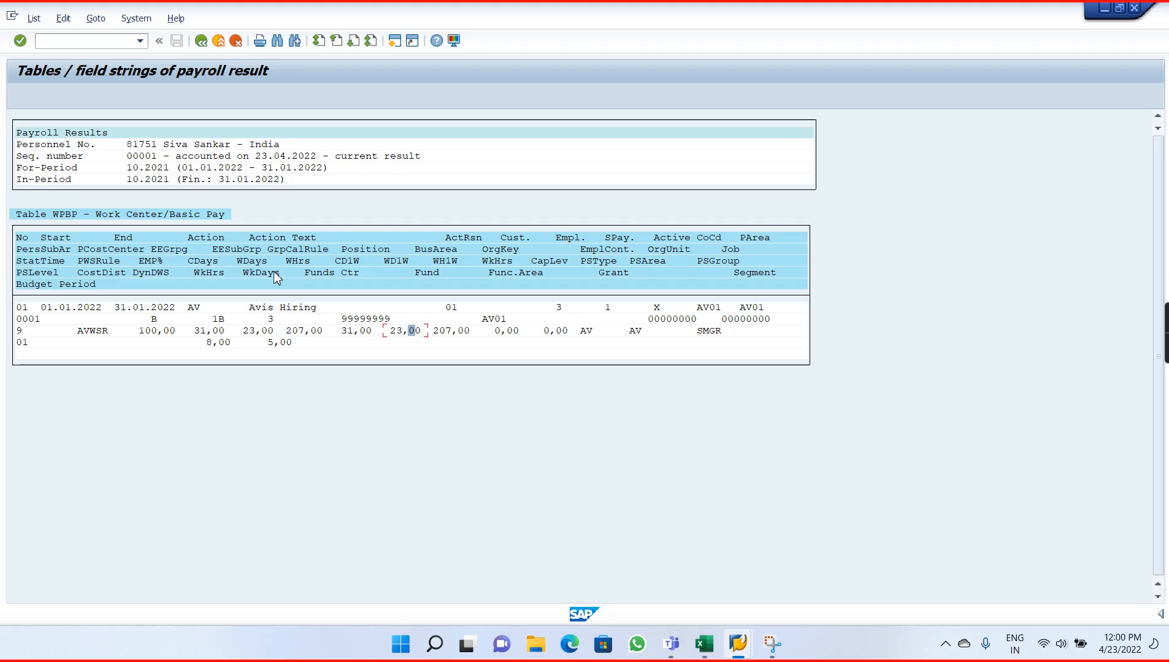
{"action": "left_click", "coordinate": [201, 41]}
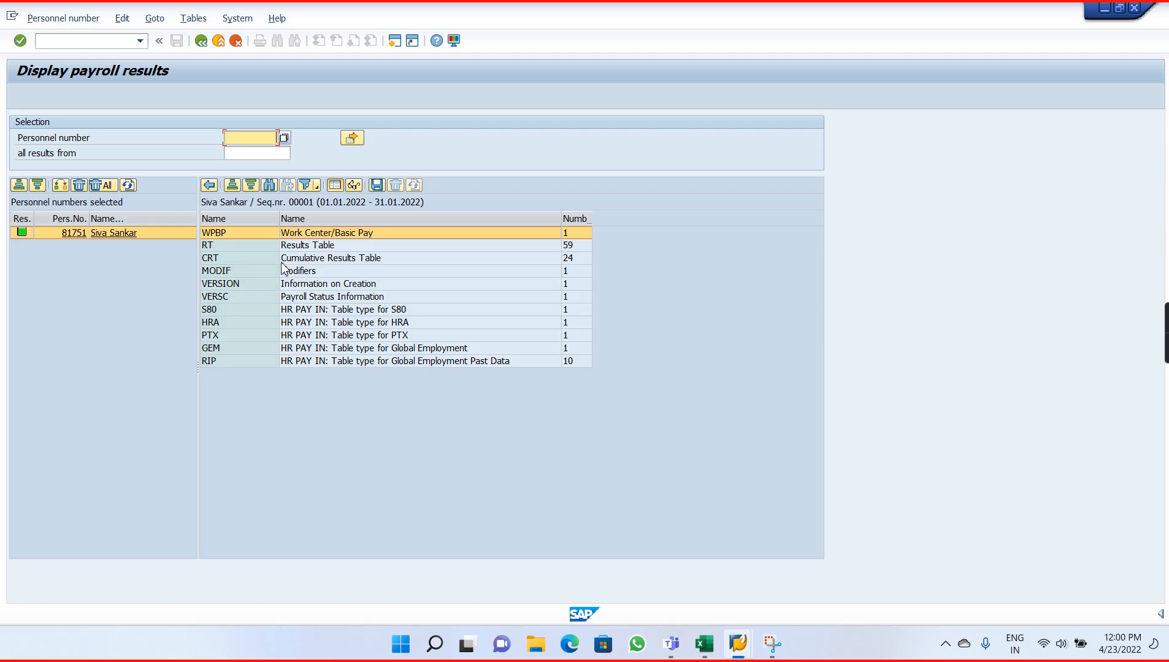
Review the CRT Cumulative Results Table and the MODIF Modifiers table of the payroll result.
{"action": "double_click", "coordinate": [319, 260]}
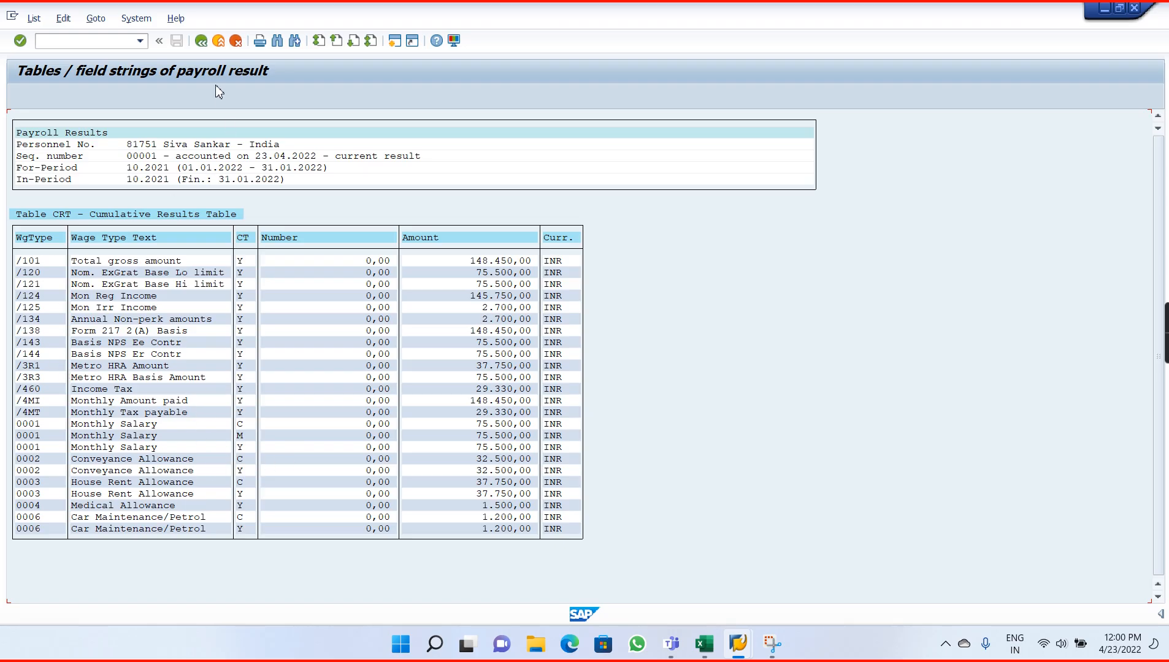
{"action": "left_click", "coordinate": [201, 40]}
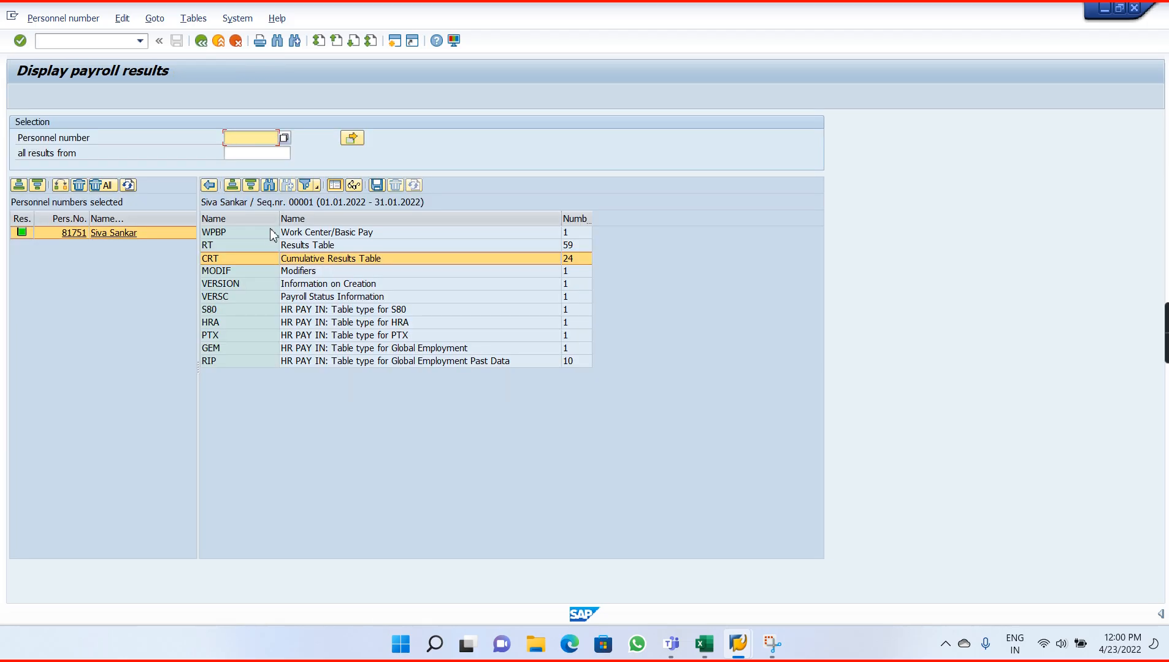
{"action": "double_click", "coordinate": [316, 272]}
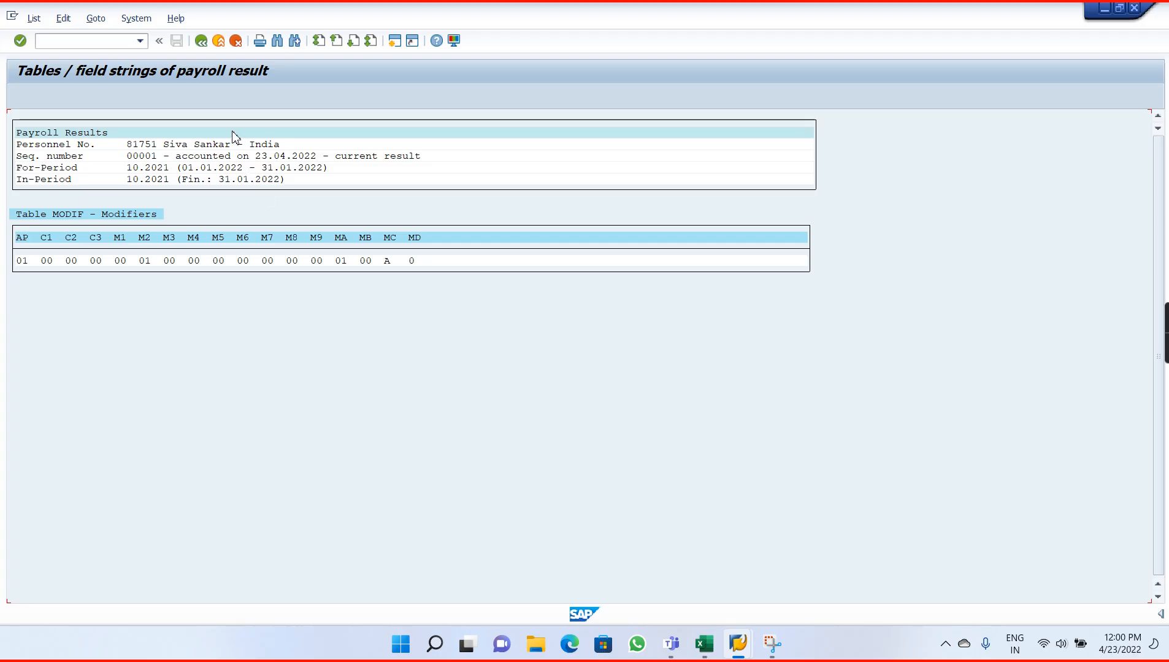
{"action": "left_click", "coordinate": [202, 41]}
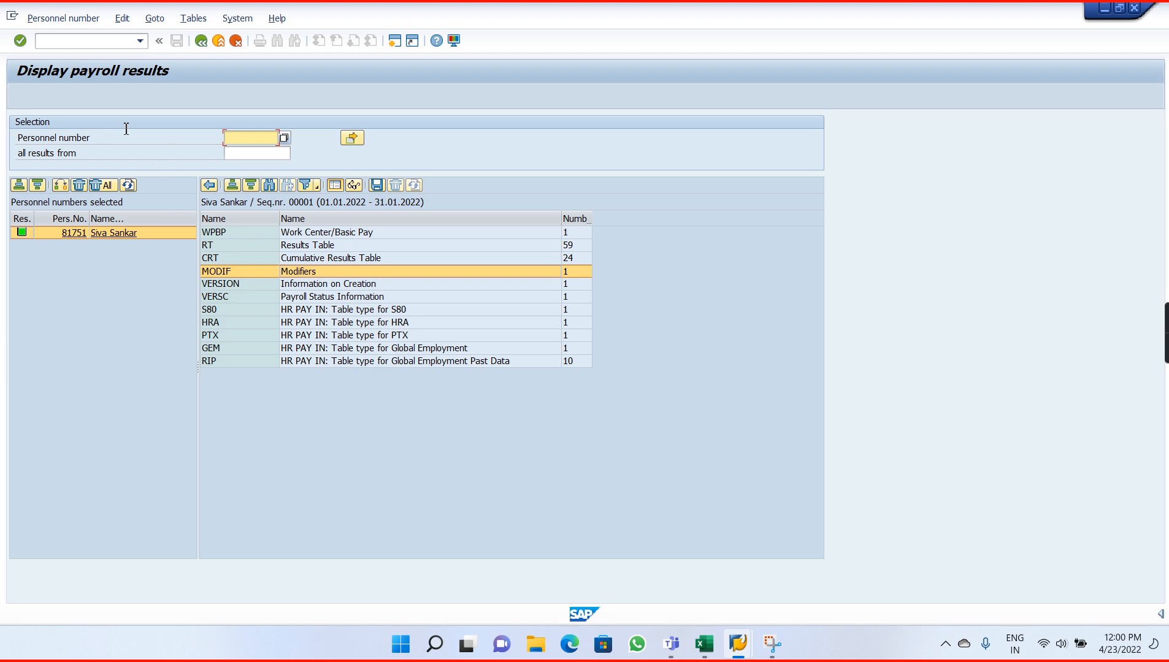
Exit the payroll results display and return to the SAP Easy Access screen.
{"action": "left_click", "coordinate": [200, 43]}
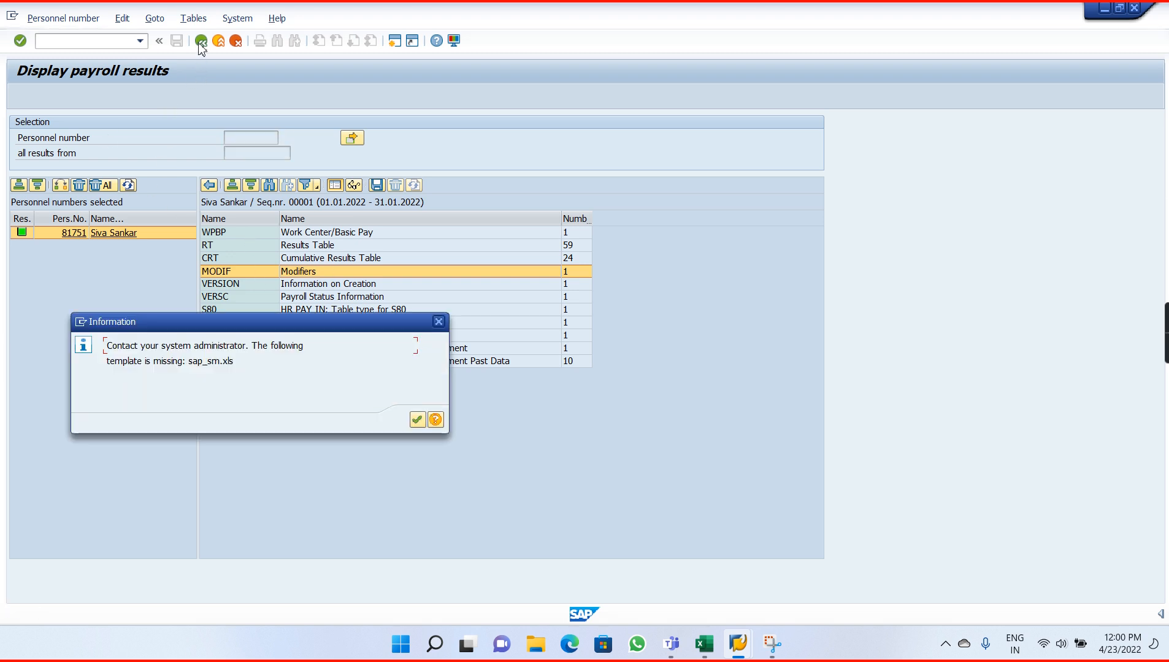
{"action": "left_click", "coordinate": [417, 419]}
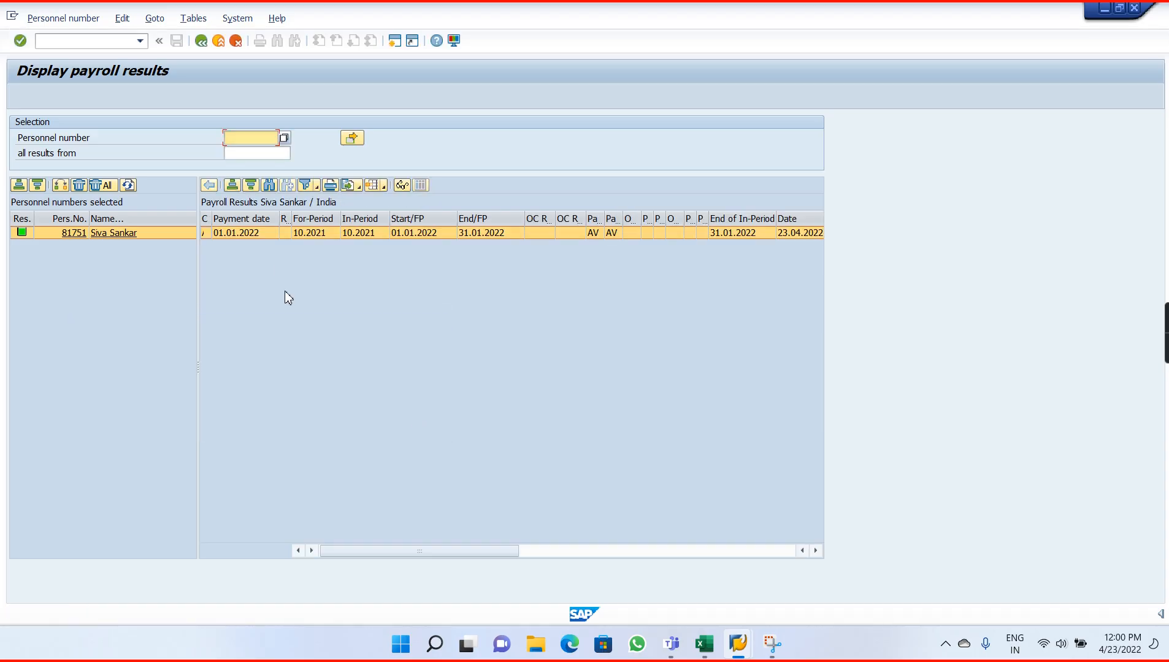
{"action": "left_click", "coordinate": [200, 41]}
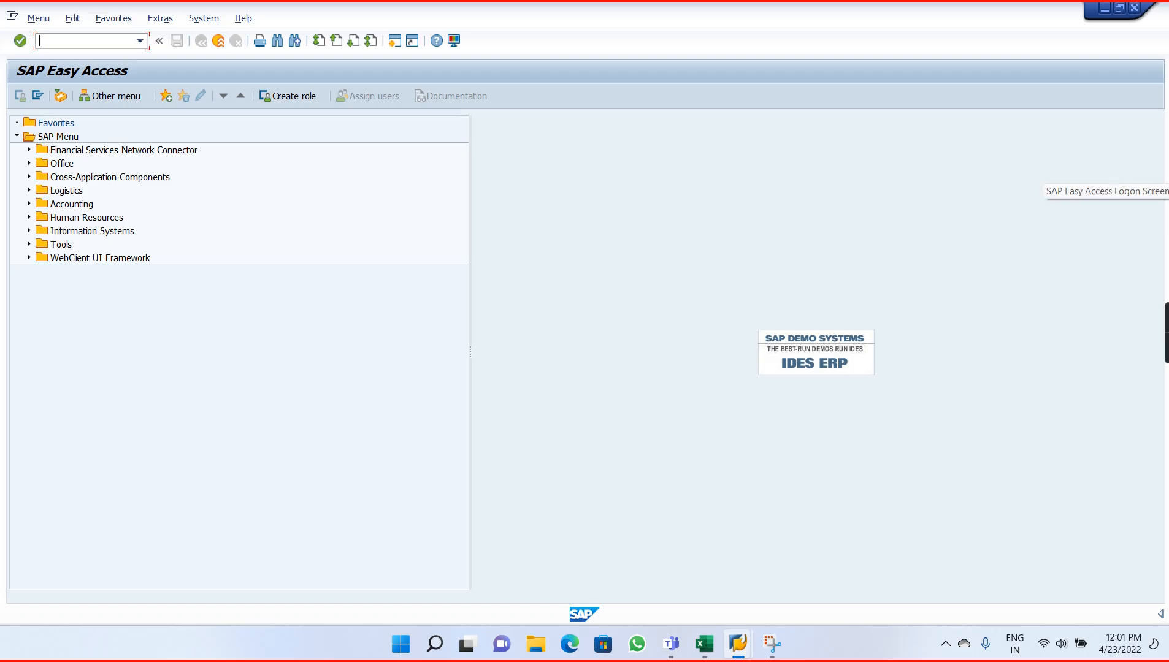
{"action": "left_click", "coordinate": [1162, 345]}
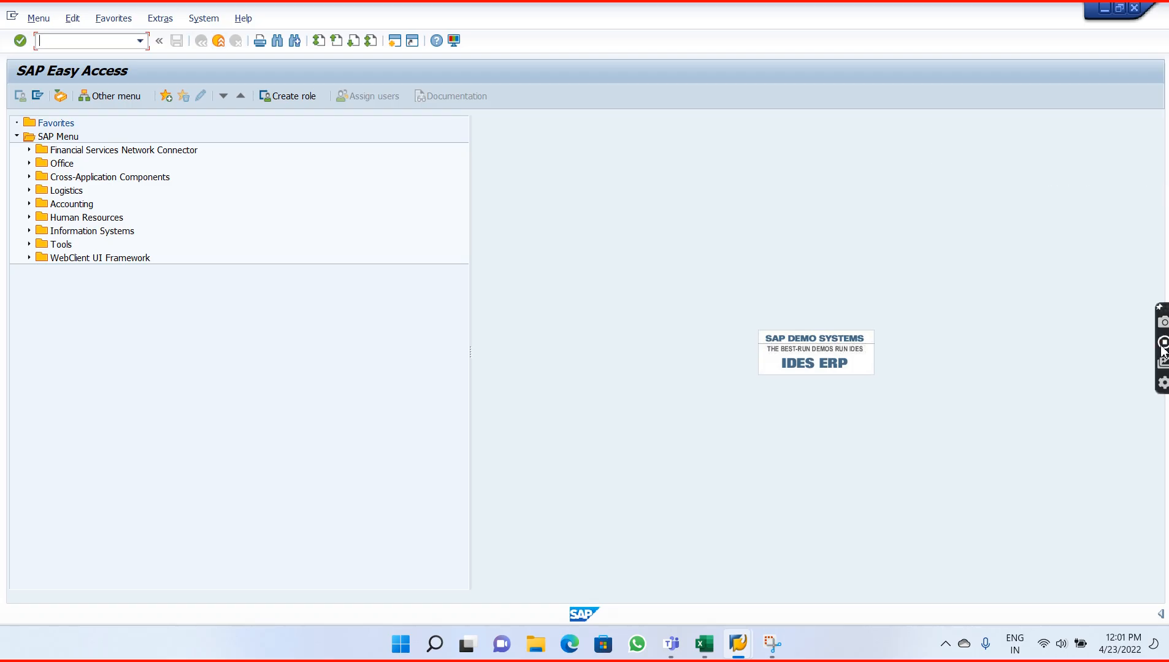
Switch to the Payroll Notes workbook and review the notes in Sheet1 and the Tcodes list in Technical WT& Imp Tcodes.
{"action": "left_click", "coordinate": [711, 652]}
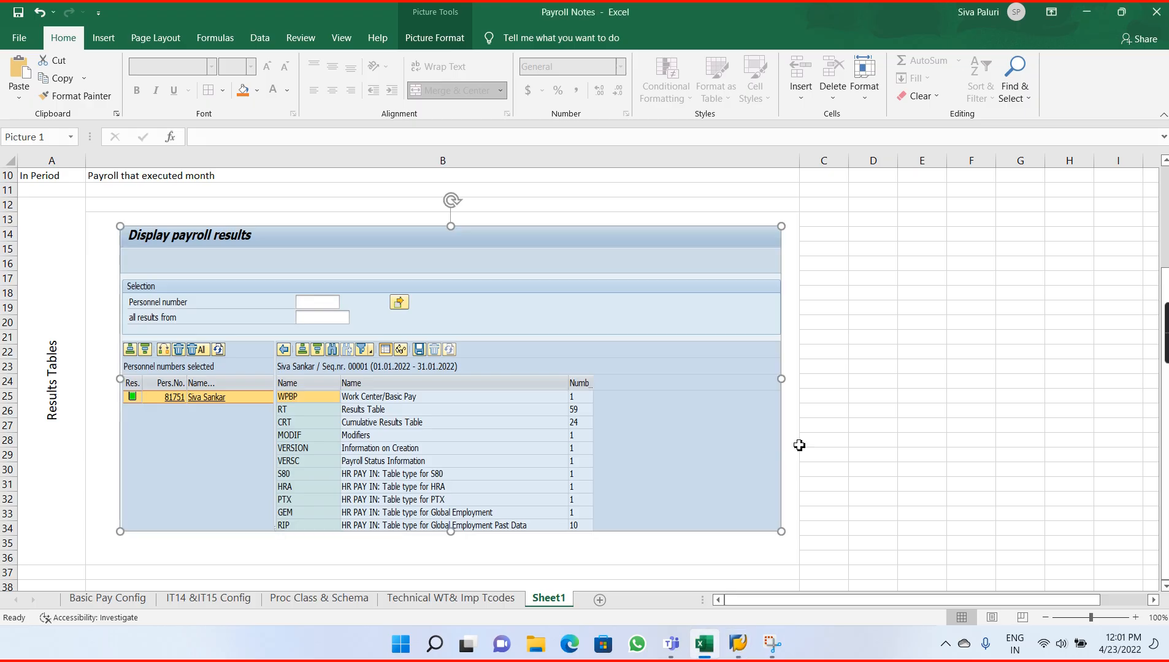
{"action": "left_click", "coordinate": [863, 422]}
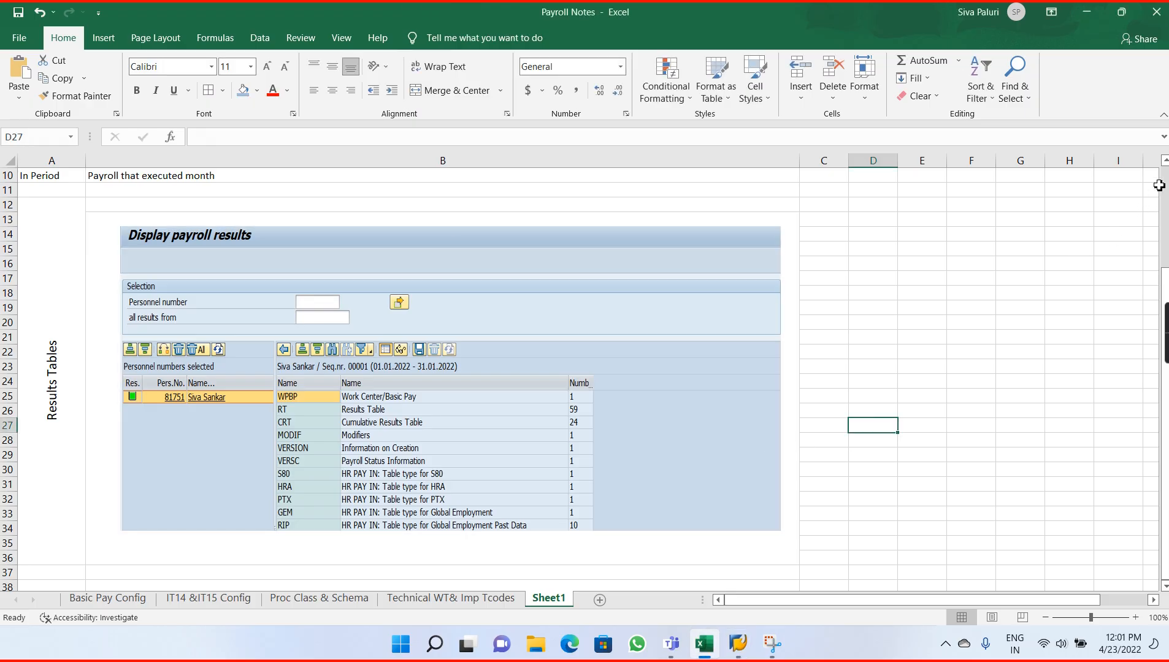
{"action": "scroll", "coordinate": [1161, 190], "scroll_direction": "up", "scroll_amount": 3}
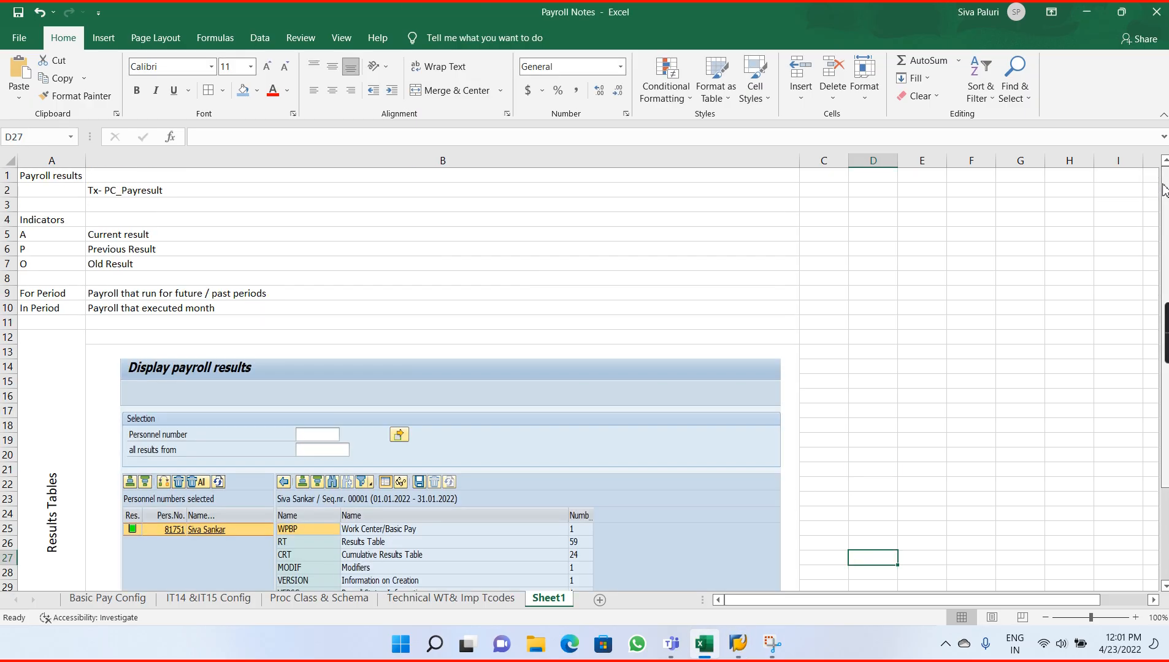
{"action": "left_click", "coordinate": [465, 602]}
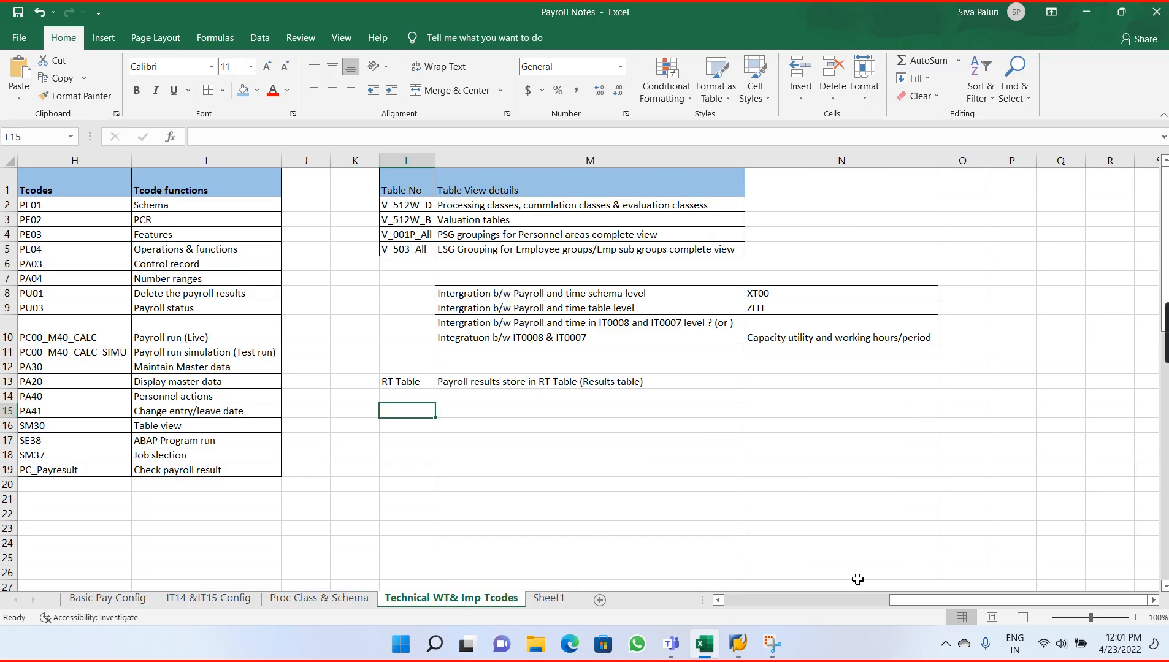
{"action": "left_click", "coordinate": [742, 601]}
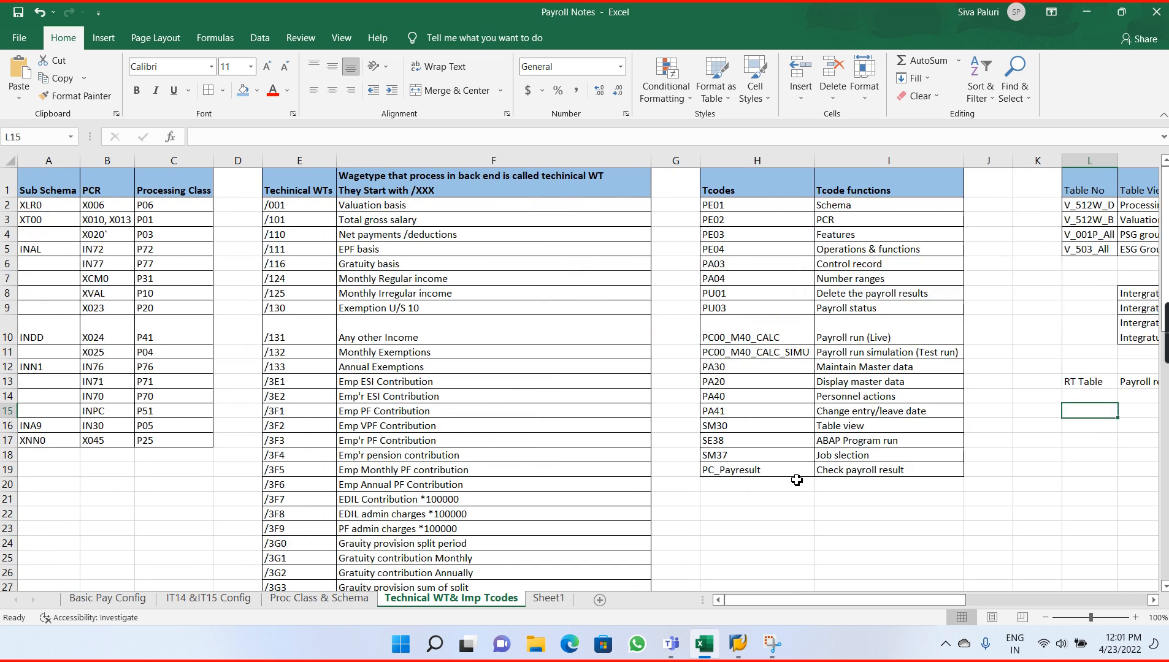
{"action": "left_click", "coordinate": [798, 485]}
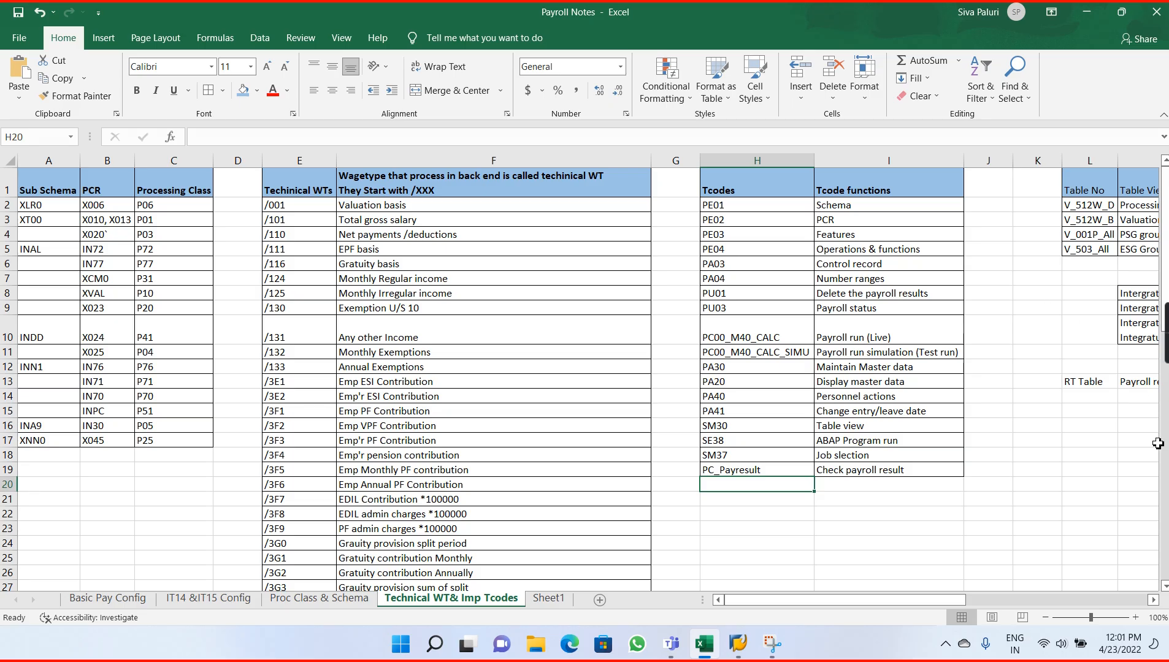
Minimize the Payroll Notes workbook and switch to the Sap HCM Training- Batch1 meeting window in Microsoft Teams.
{"action": "left_click", "coordinate": [1088, 13]}
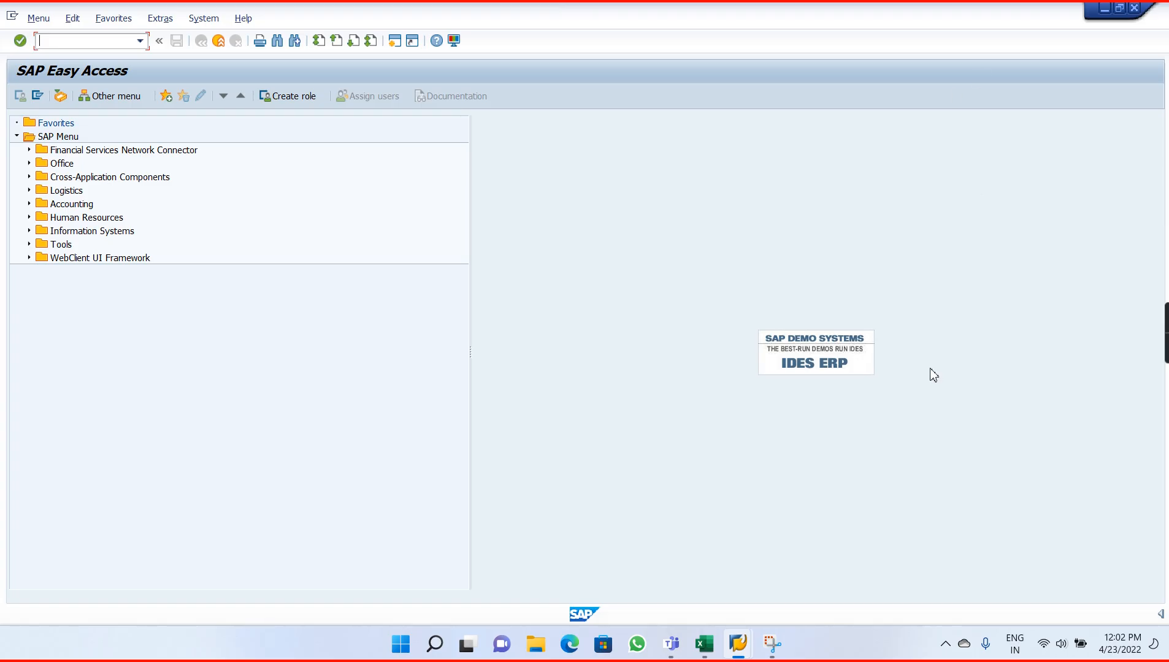
{"action": "mouse_move", "coordinate": [673, 647]}
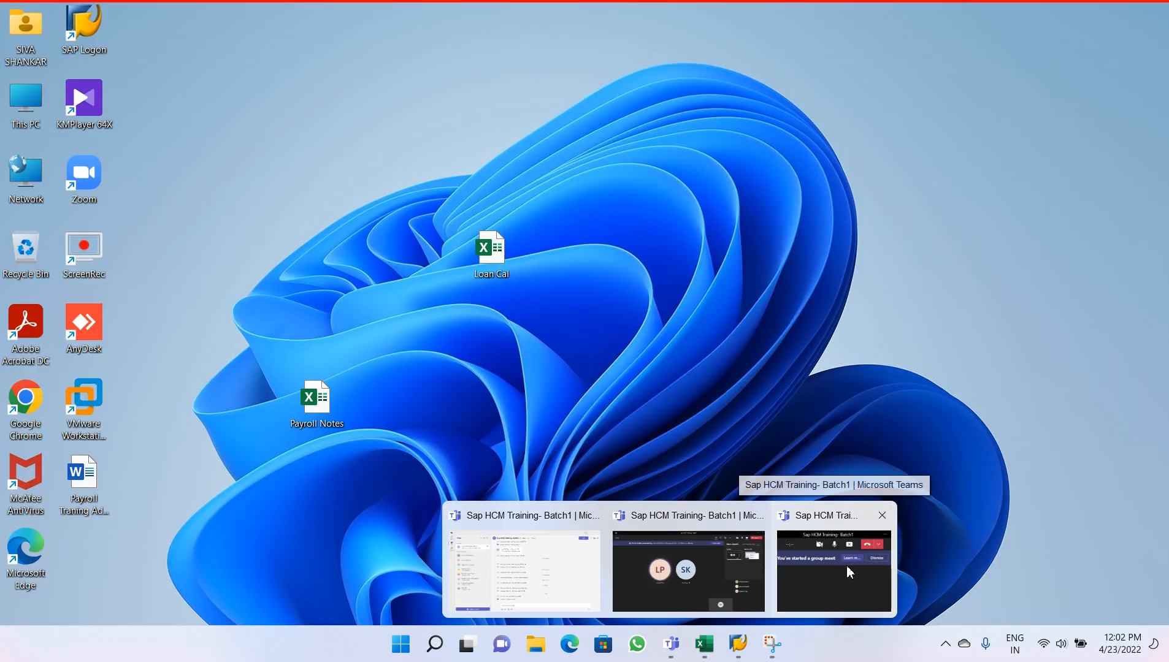
{"action": "left_click", "coordinate": [846, 566]}
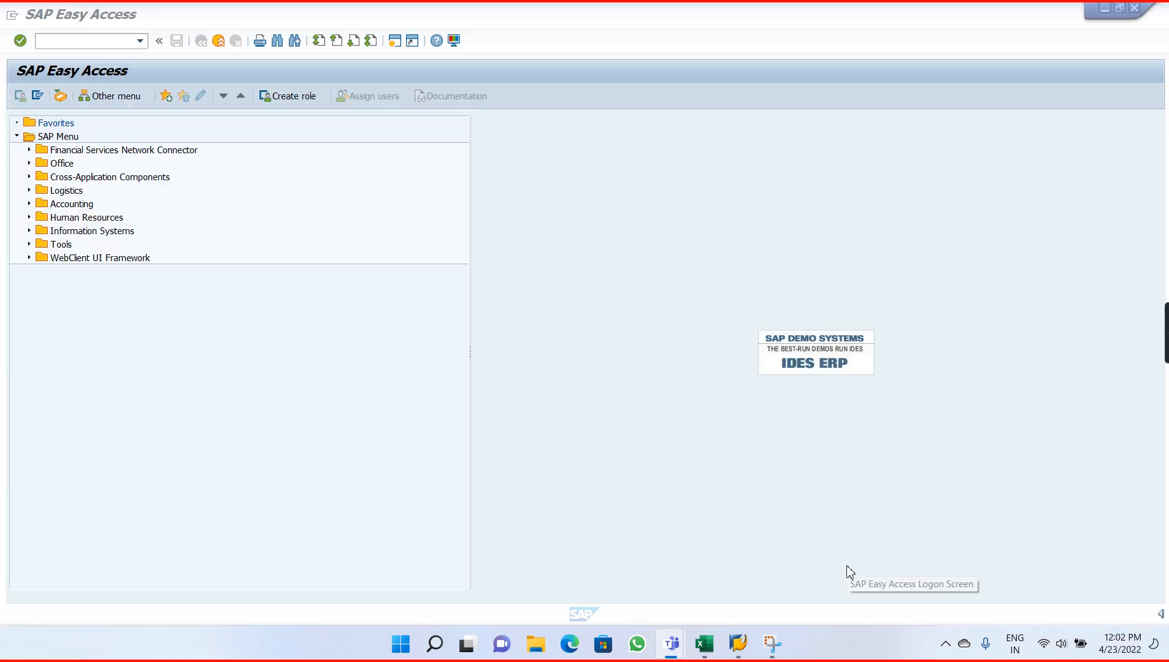